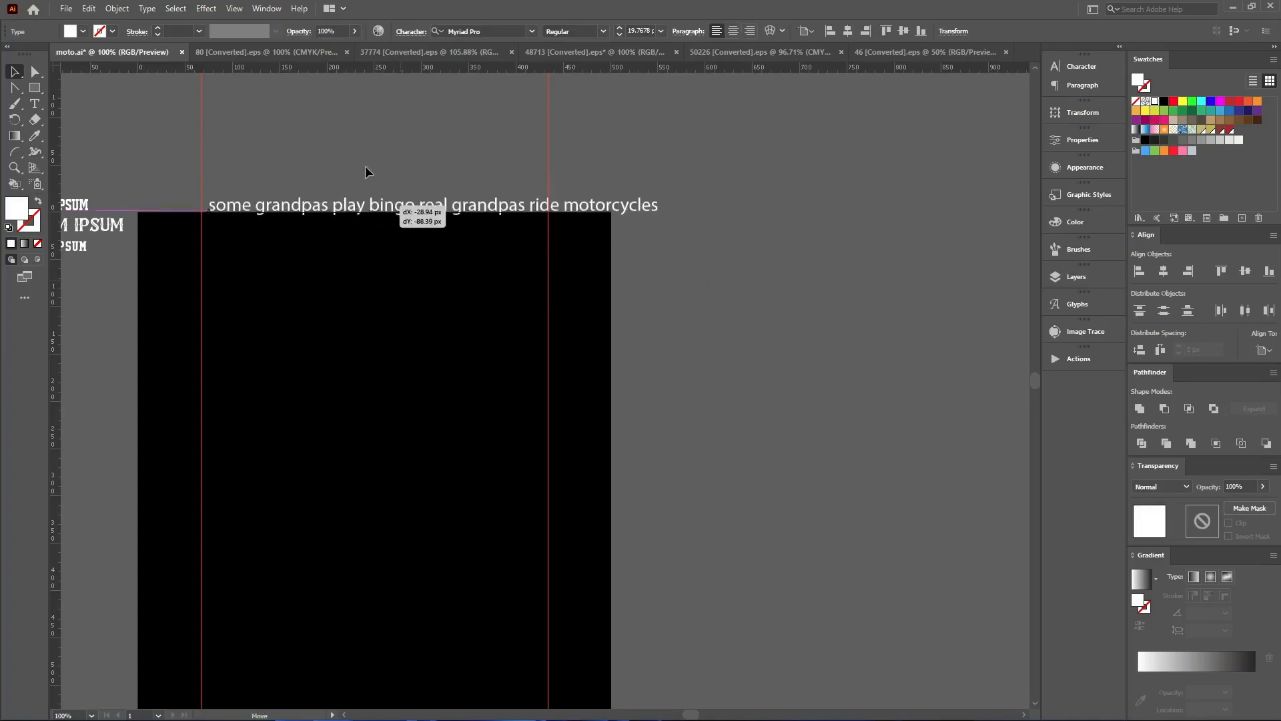
Break the phrase on the black artboard into five lines: "some grandpas", "play bingo", "real grandpas", "ride" and "motorcycles"
key("t")
left_click(360, 288)
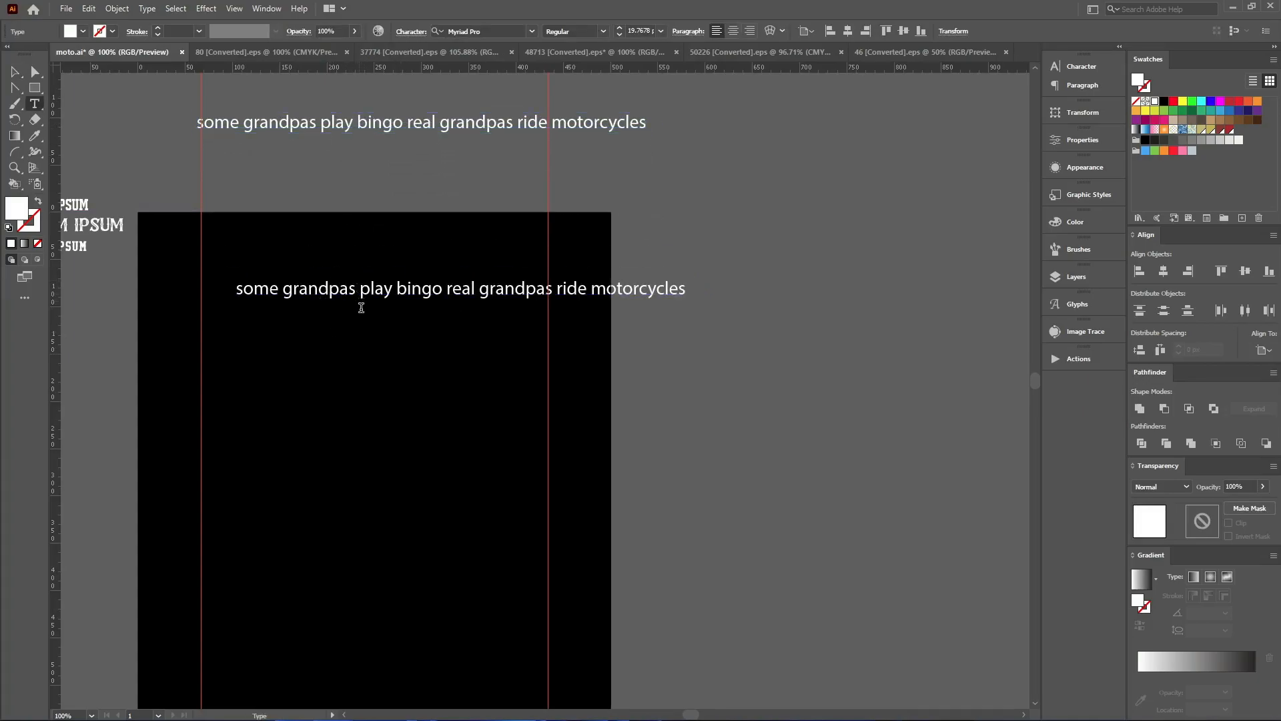
key("Return")
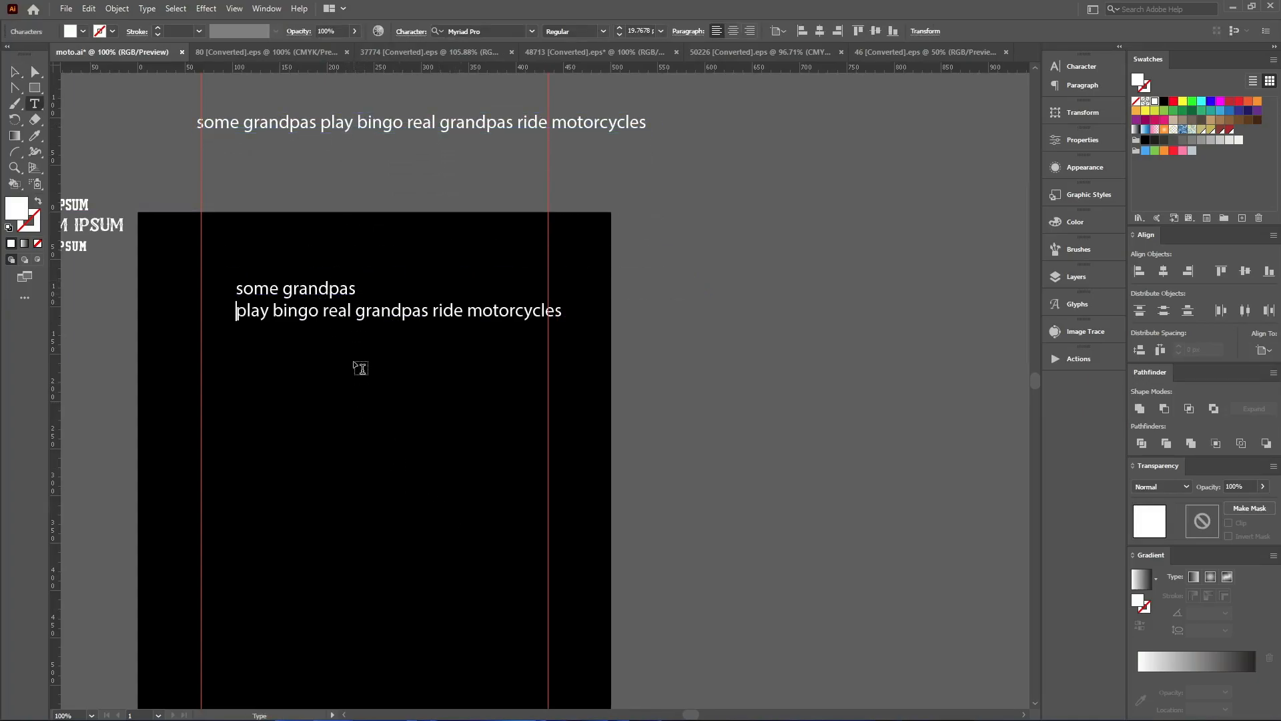
left_click(327, 313)
key("Return")
left_click(269, 335)
key("Return")
left_click(311, 356)
key("Return")
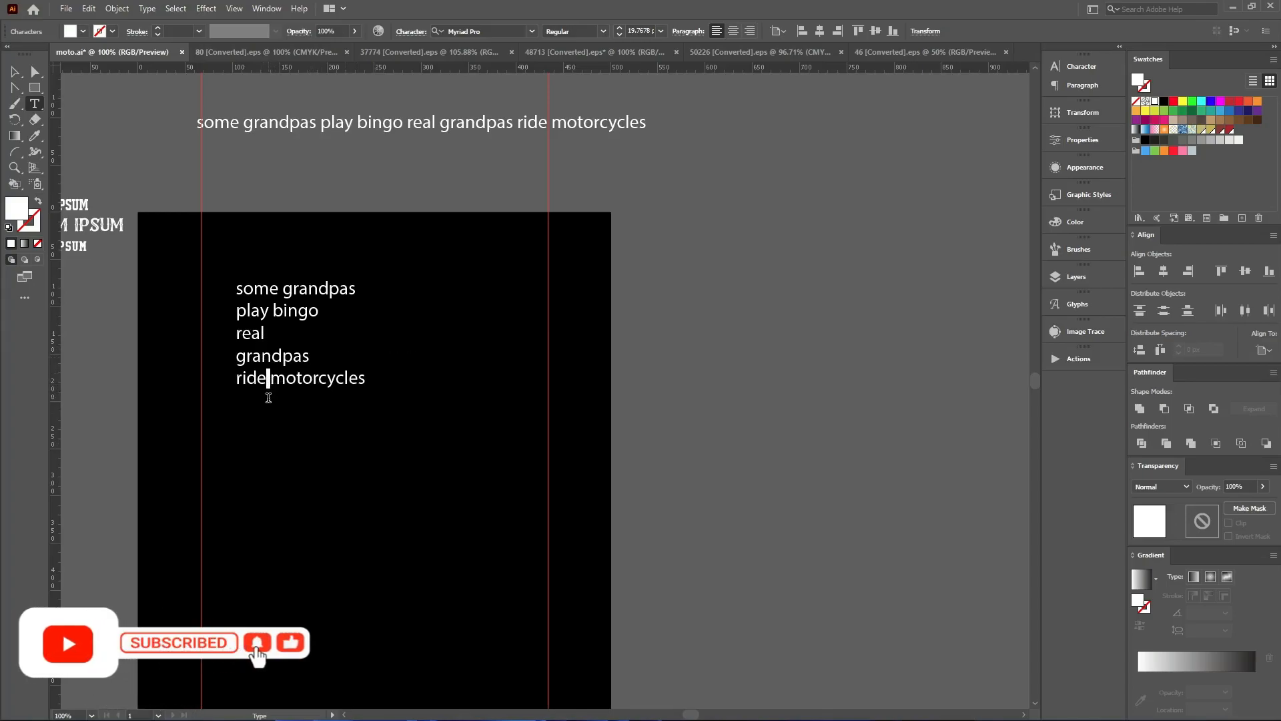
key("Return")
left_click(238, 356)
key("BackSpace")
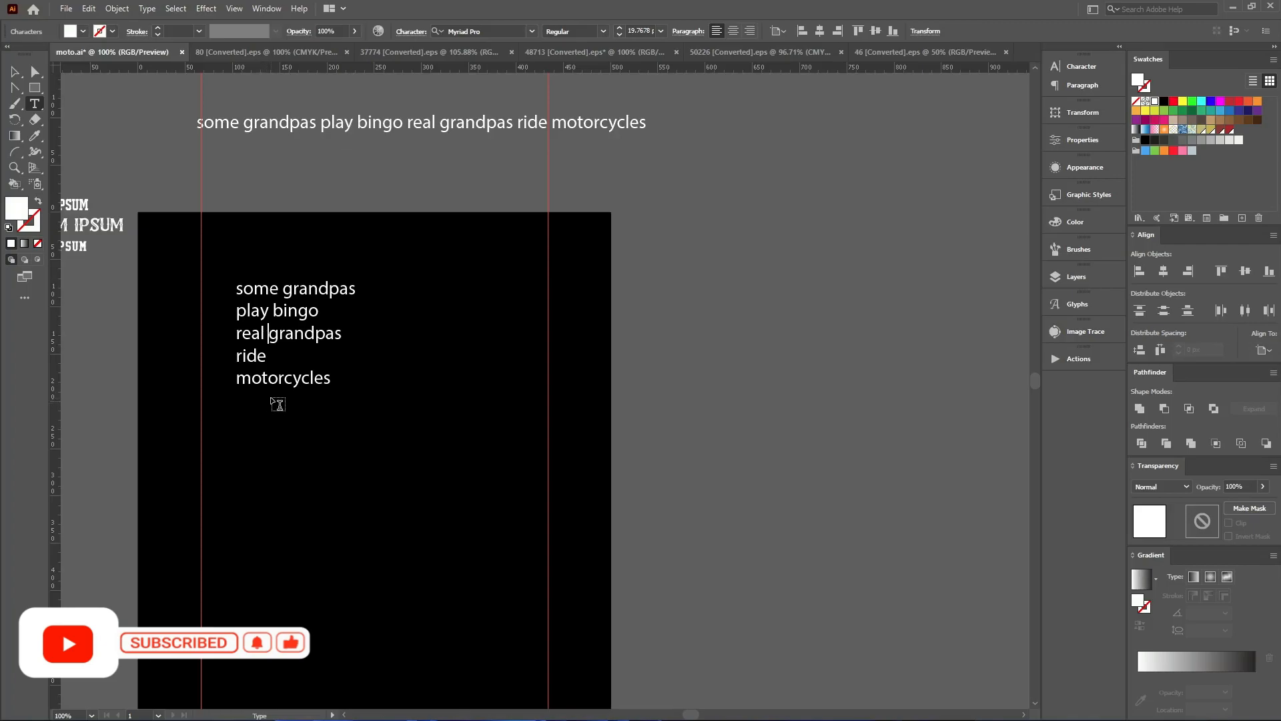
Finish editing the text and scale the five-line block up to a font size of about 46 pt
key("Escape")
left_click(276, 405)
scroll(252, 403, "up", 1)
left_click_drag(269, 375, 304, 447)
left_click_drag(412, 366, 650, 382)
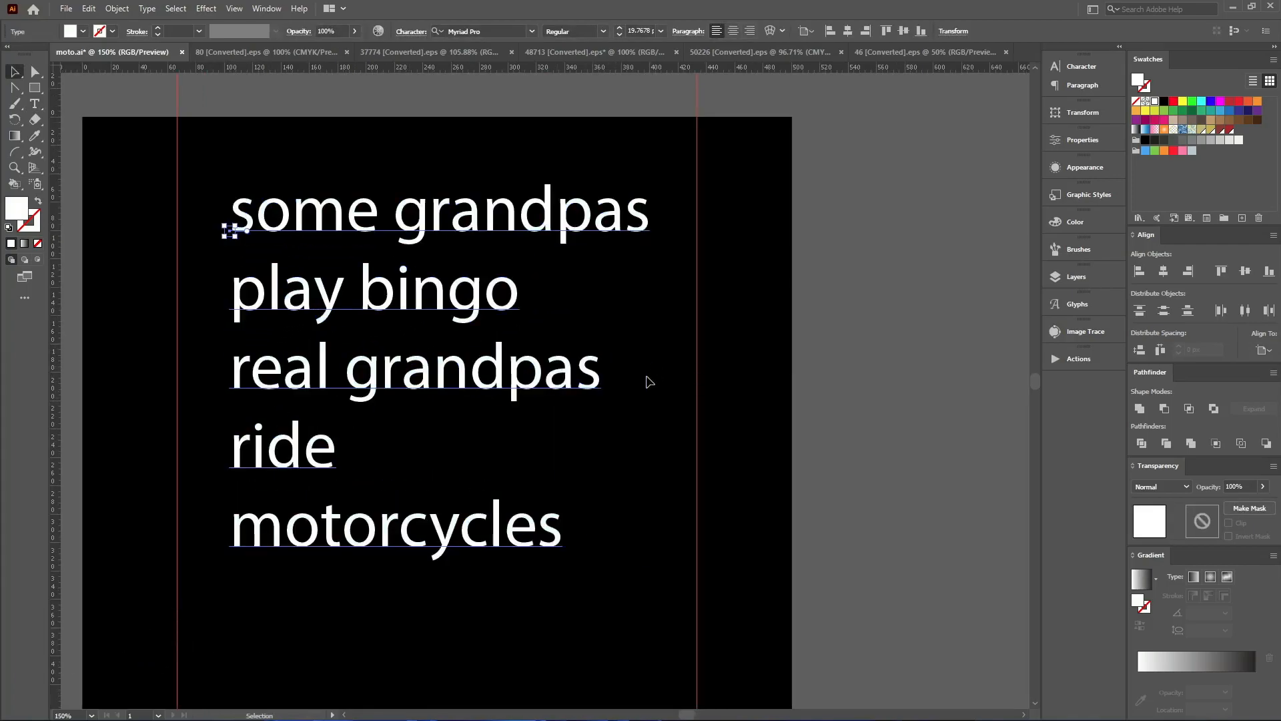
Run the divideTextFrame script on the text block to split it into separate lines
left_click(67, 9)
mouse_move(110, 313)
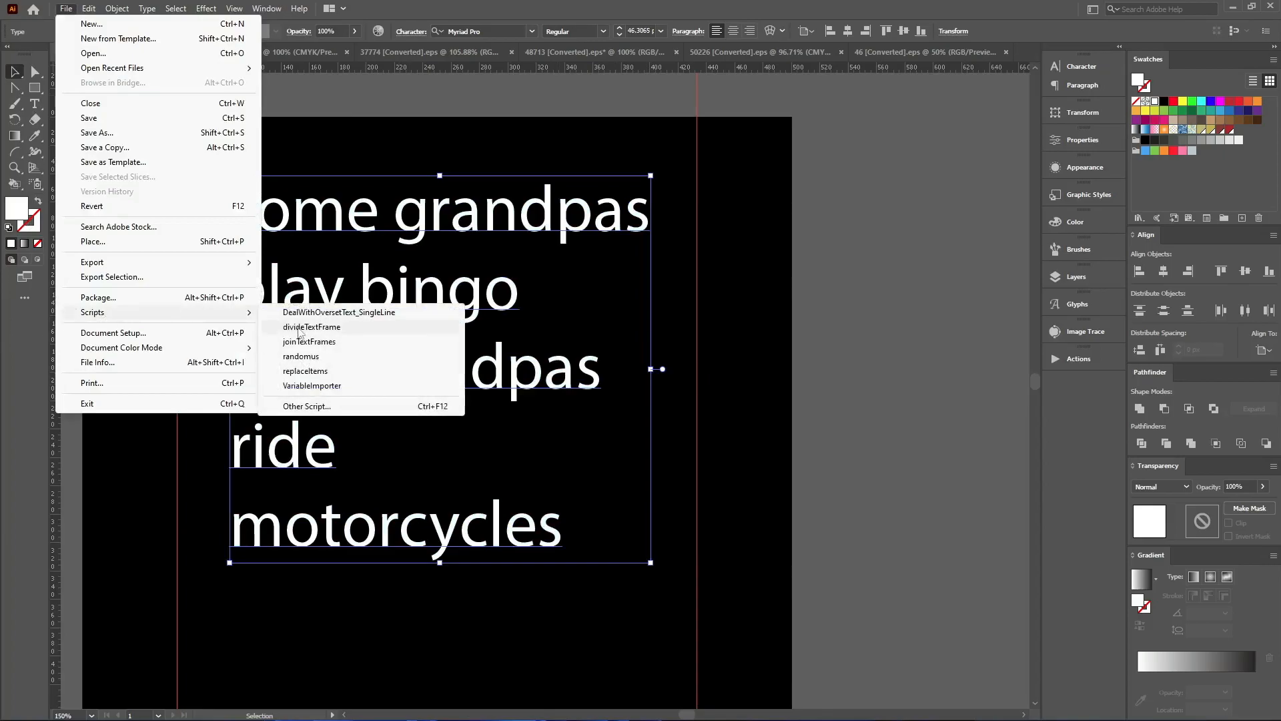
left_click(298, 327)
Sample the Lorem Ipsum texts with the Eyedropper, giving PLAY BINGO and RIDE the Castlefire style and the other lines the JACKPORT REGULAR NCV style
scroll(458, 343, "down", 1)
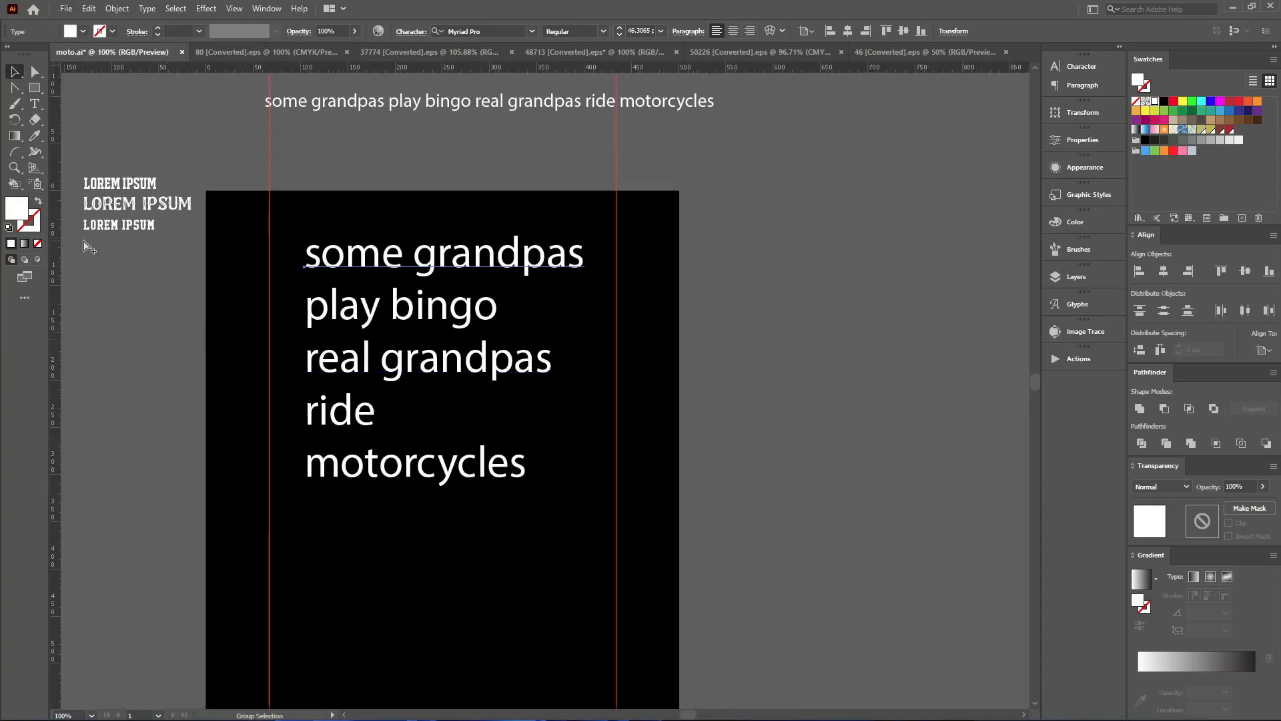
scroll(89, 247, "up", 1)
key("i")
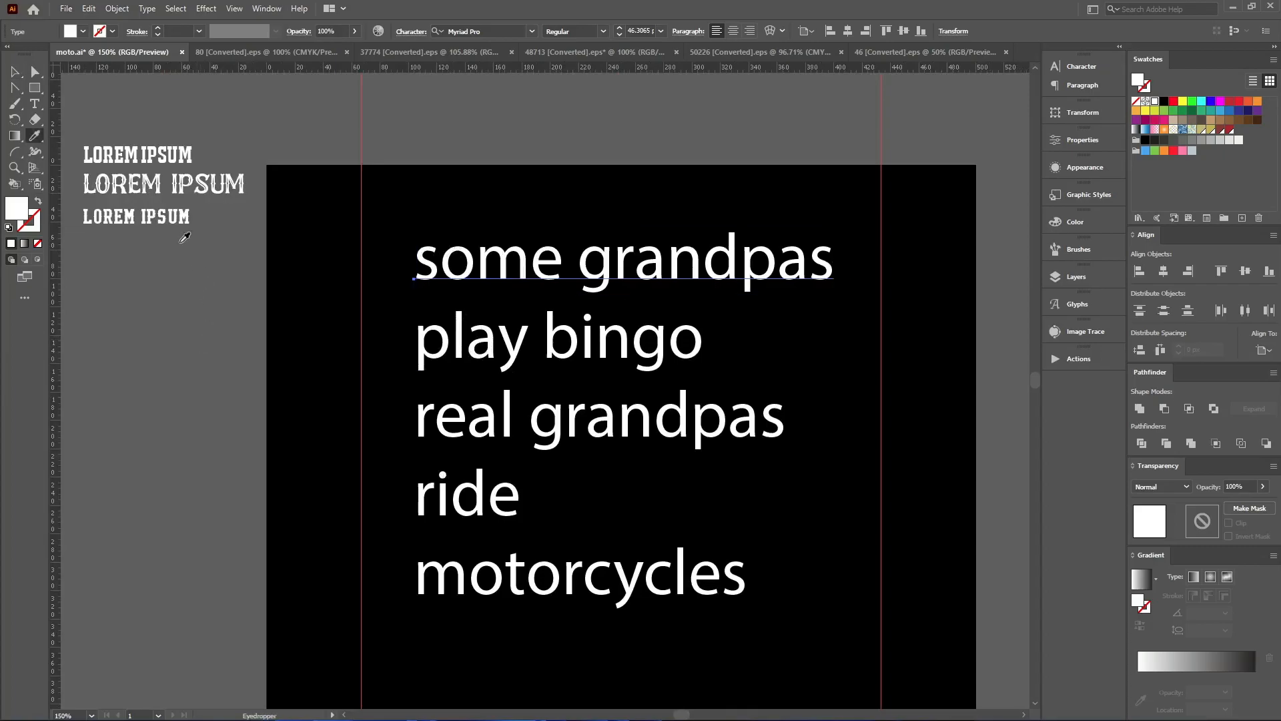
left_click(180, 162)
key("ctrl+alt+bracketleft")
left_click(210, 176)
key("ctrl+alt+bracketleft")
left_click(467, 274)
key("ctrl+alt+bracketleft")
left_click(467, 332)
key("ctrl+alt+bracketleft")
left_click(476, 440)
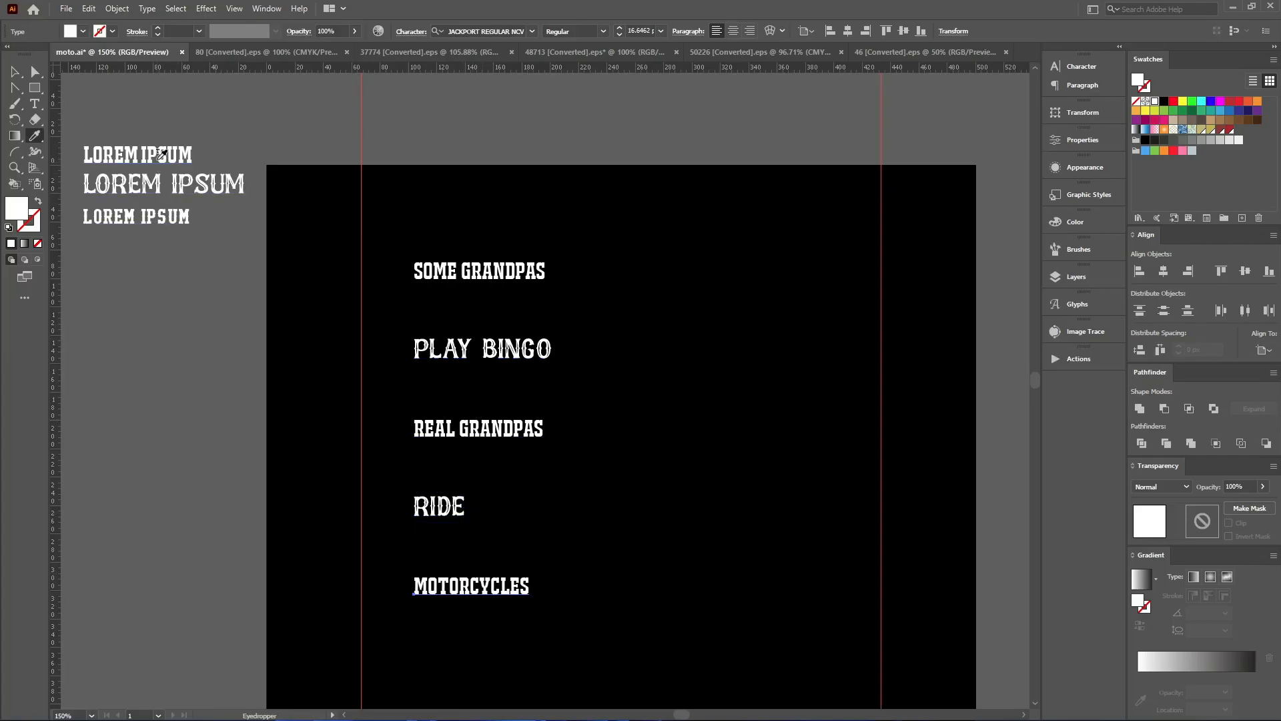
Restyle MOTORCYCLES, REAL GRANDPAS and SOME GRANDPAS with the NCAA Wyoming Cowboys sample, and remove the Lorem Ipsum samples
left_click(145, 220)
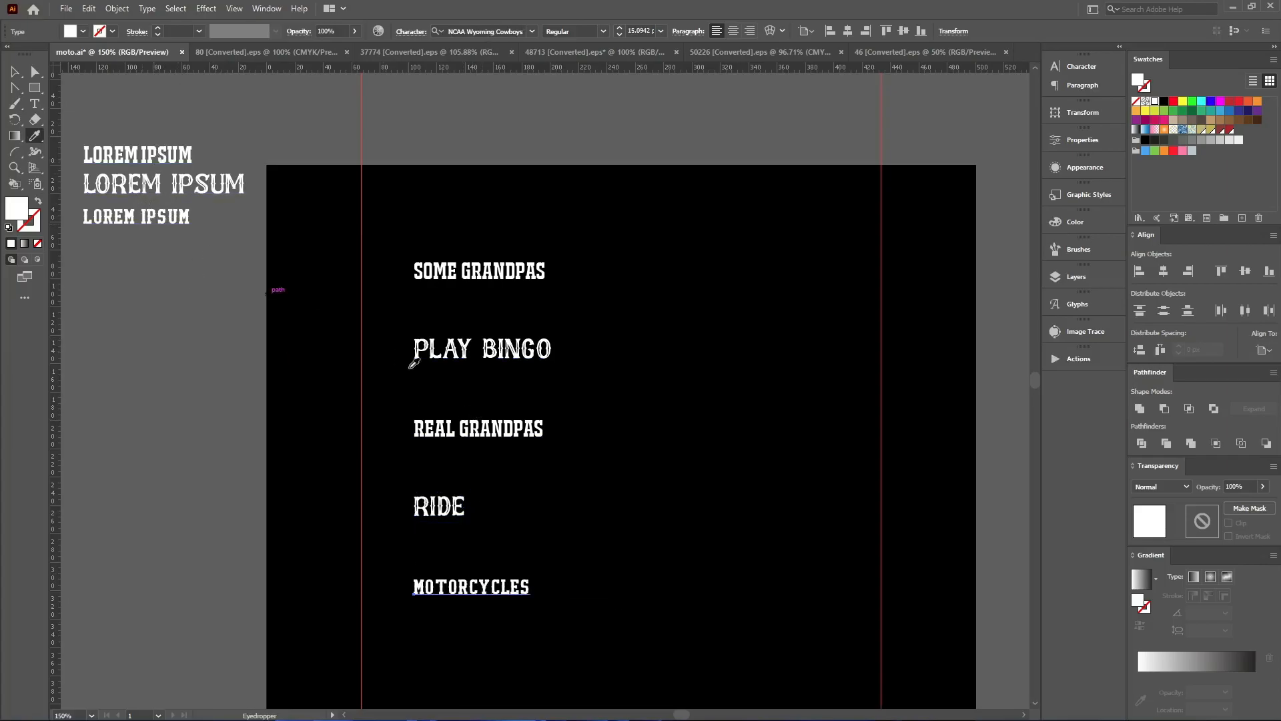
left_click(450, 435, "ctrl")
left_click(145, 220)
left_click(467, 272, "ctrl")
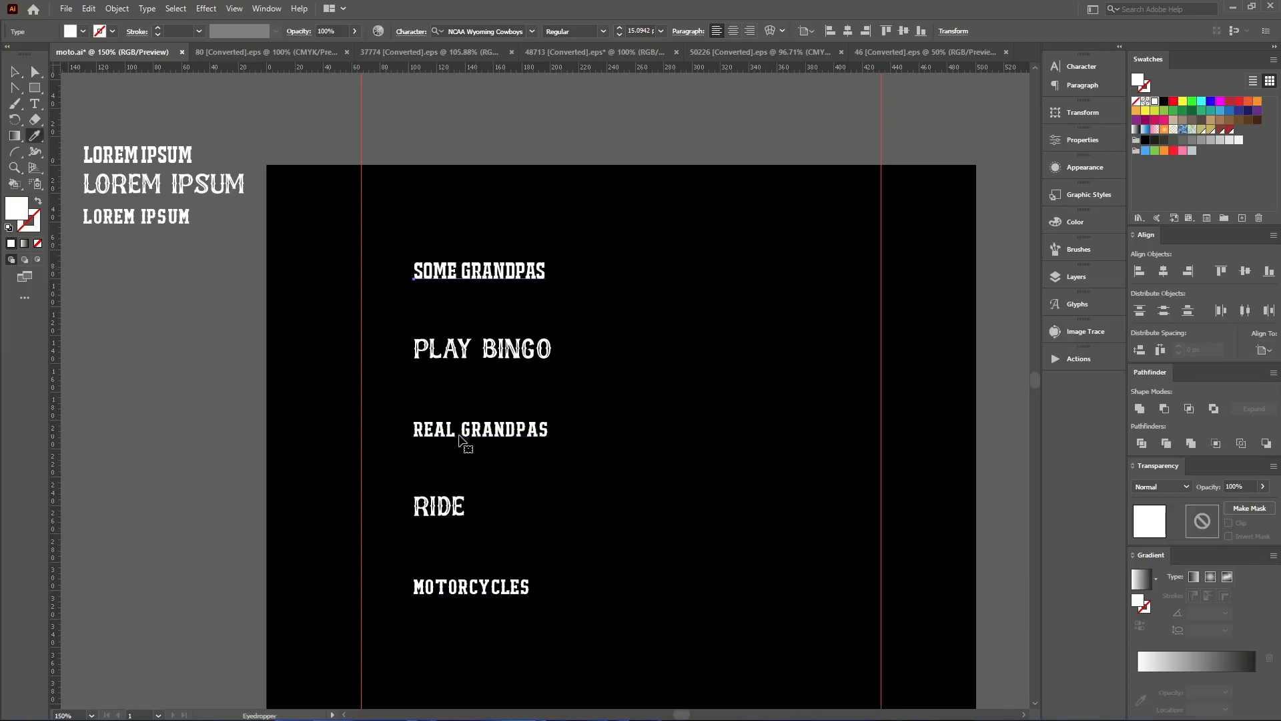
left_click(146, 220)
left_click(159, 562)
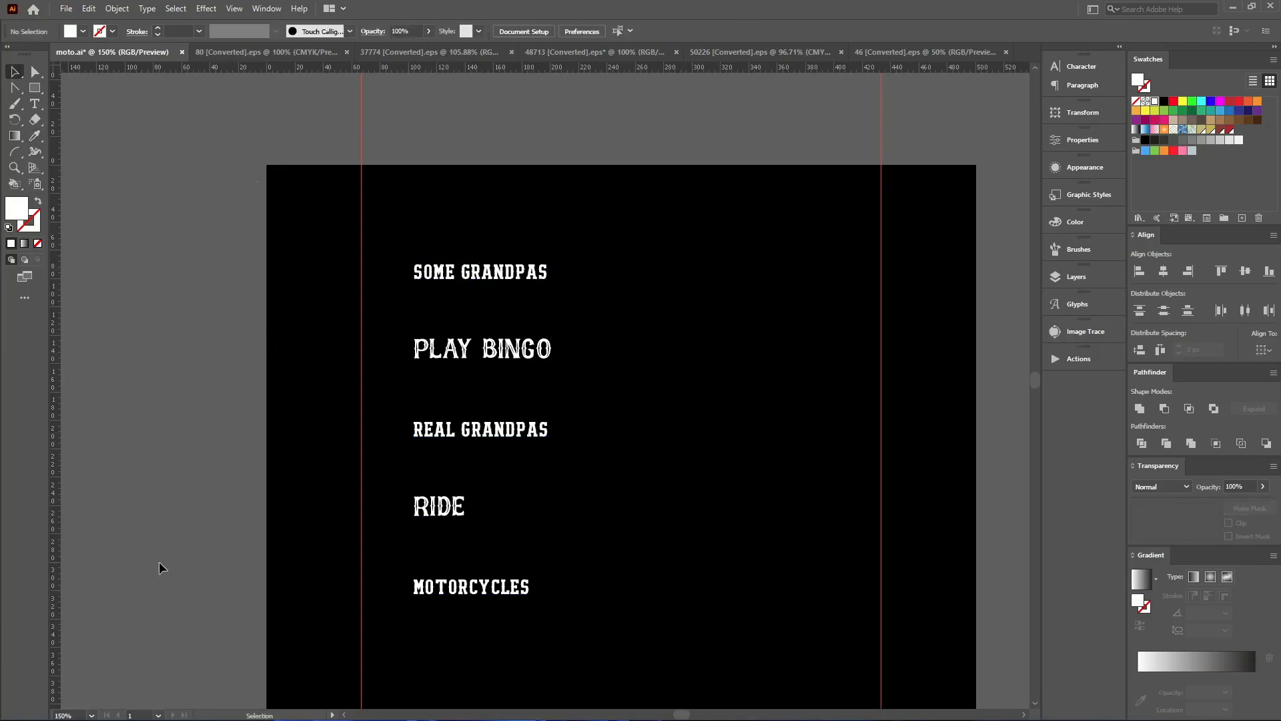
Move the text lines vertically closer together so all five form a compact, evenly spaced stack
scroll(158, 563, "down", 2)
scroll(596, 604, "up", 1, "alt")
scroll(471, 243, "up", 1)
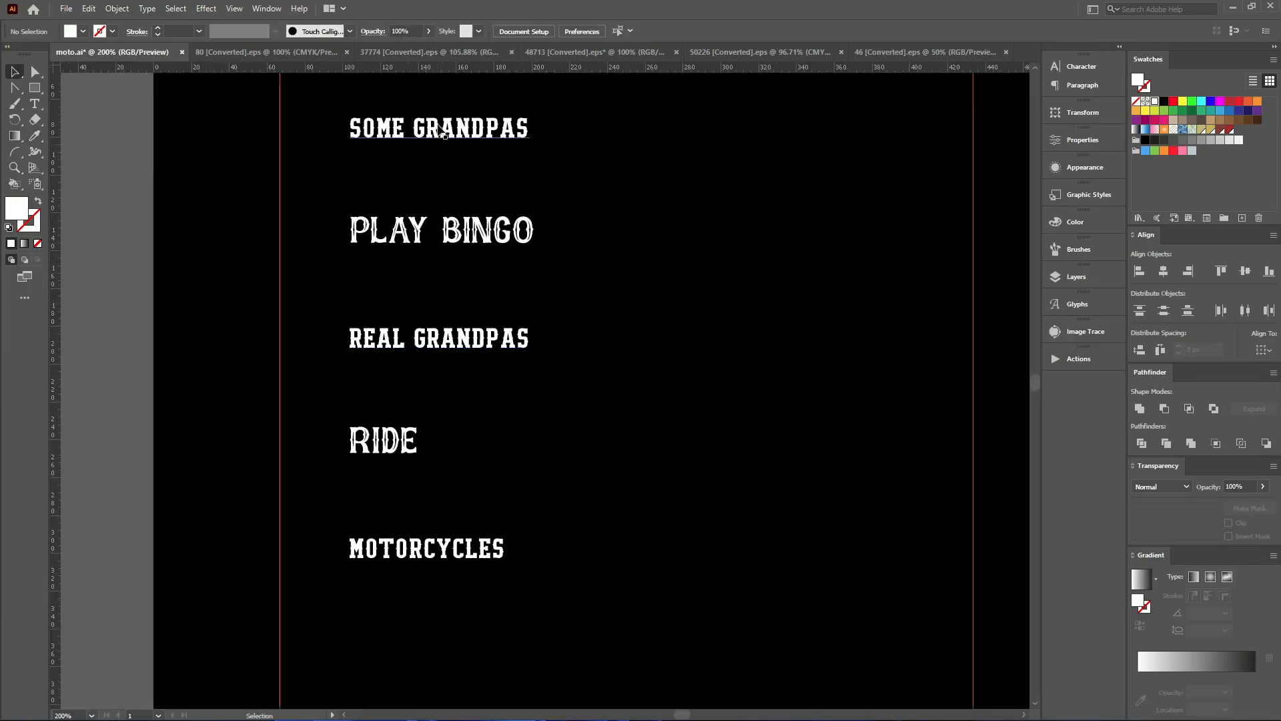
left_click_drag(460, 127, 459, 183)
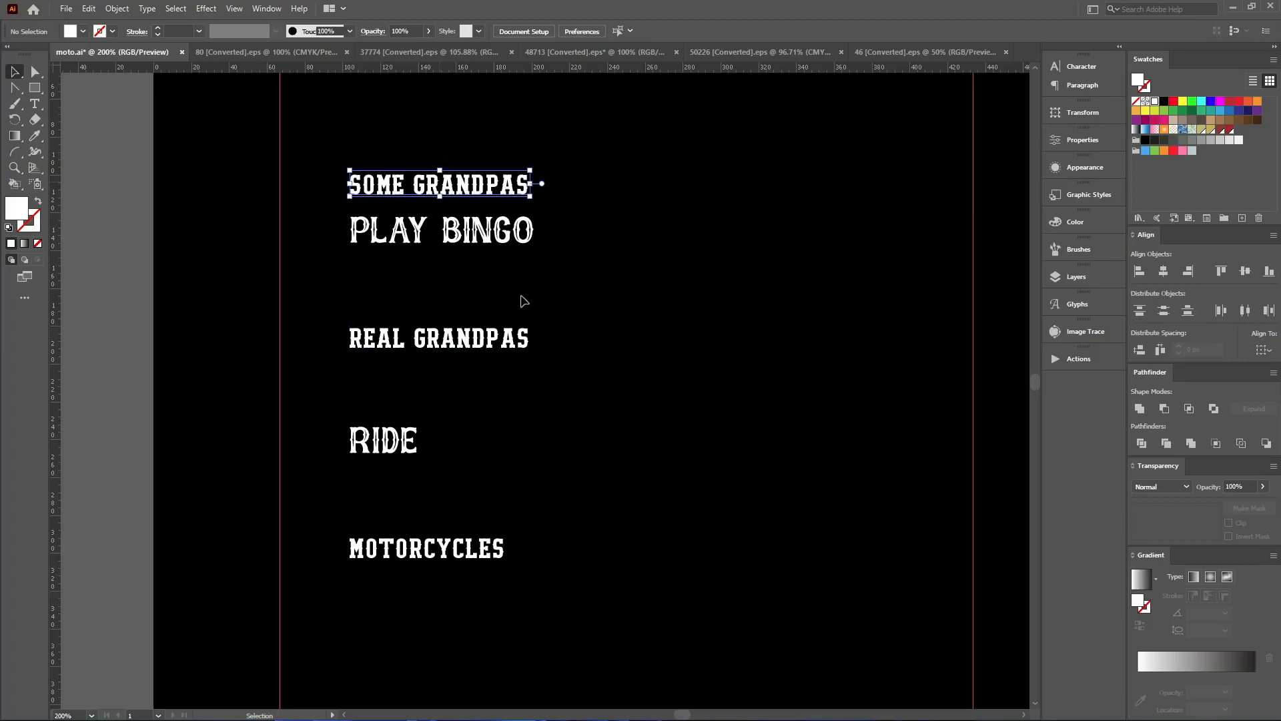
left_click_drag(471, 342, 472, 279)
left_click_drag(390, 440, 391, 320)
left_click_drag(433, 553, 432, 369)
Place a copy of the five lines beside the artboard and move the original one-line sentence aside above it
left_click_drag(627, 531, 294, 167)
scroll(379, 319, "down", 1, "alt")
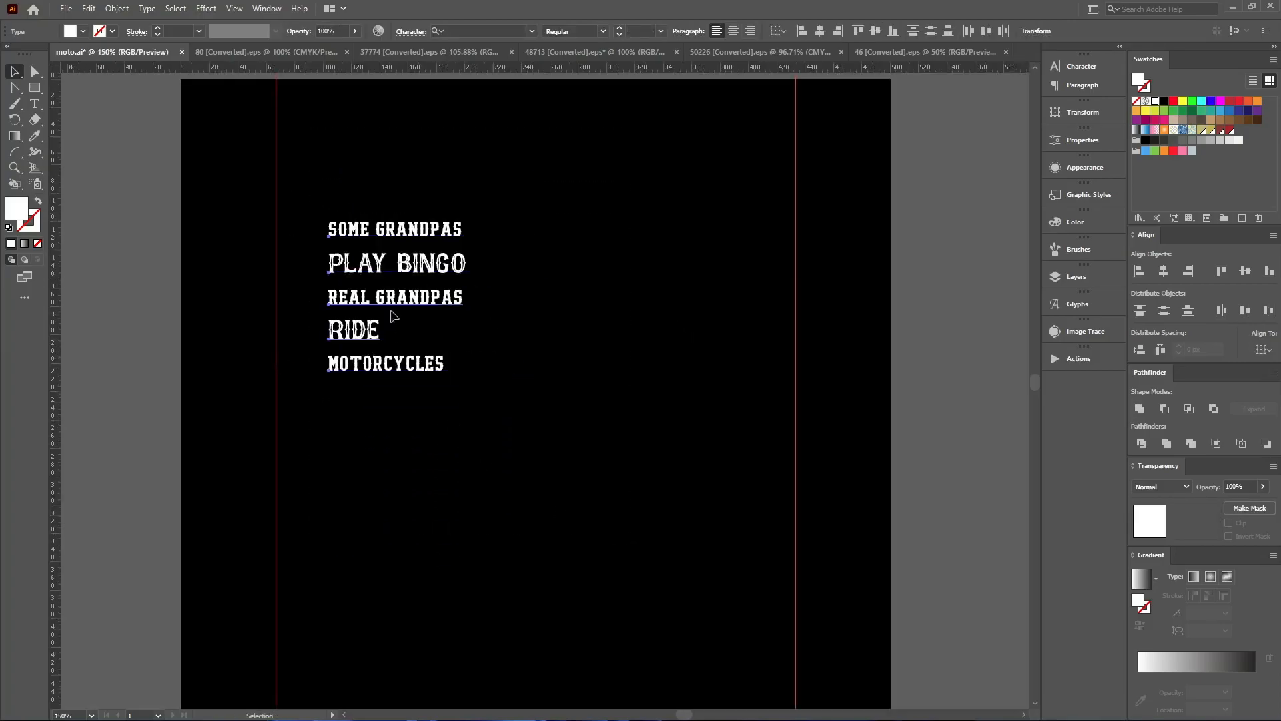
scroll(379, 319, "down", 1, "alt")
left_click_drag(379, 319, 788, 307)
scroll(532, 354, "up", 2)
scroll(554, 287, "down", 2)
scroll(594, 251, "up", 2)
left_click_drag(600, 131, 203, 110)
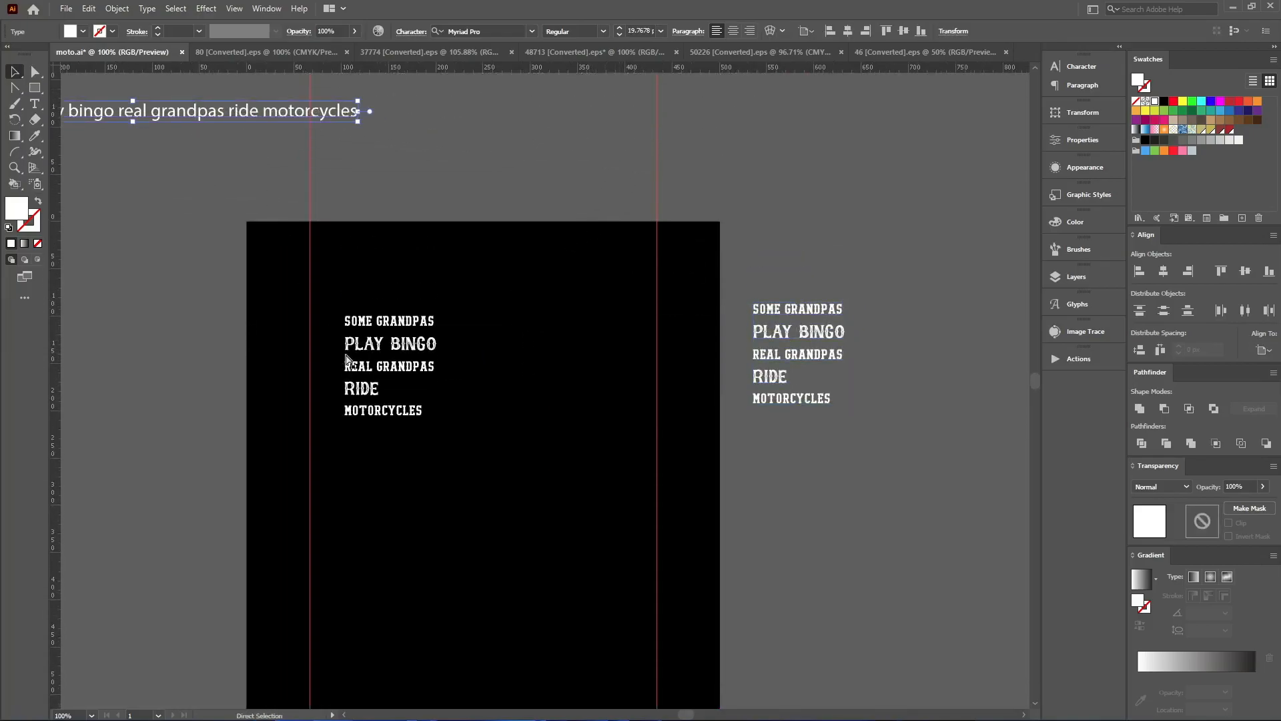
Tighten the letter spacing of SOME GRANDPAS, REAL GRANDPAS, MOTORCYCLES and PLAY BINGO on the artboard
scroll(344, 359, "up", 4, "alt")
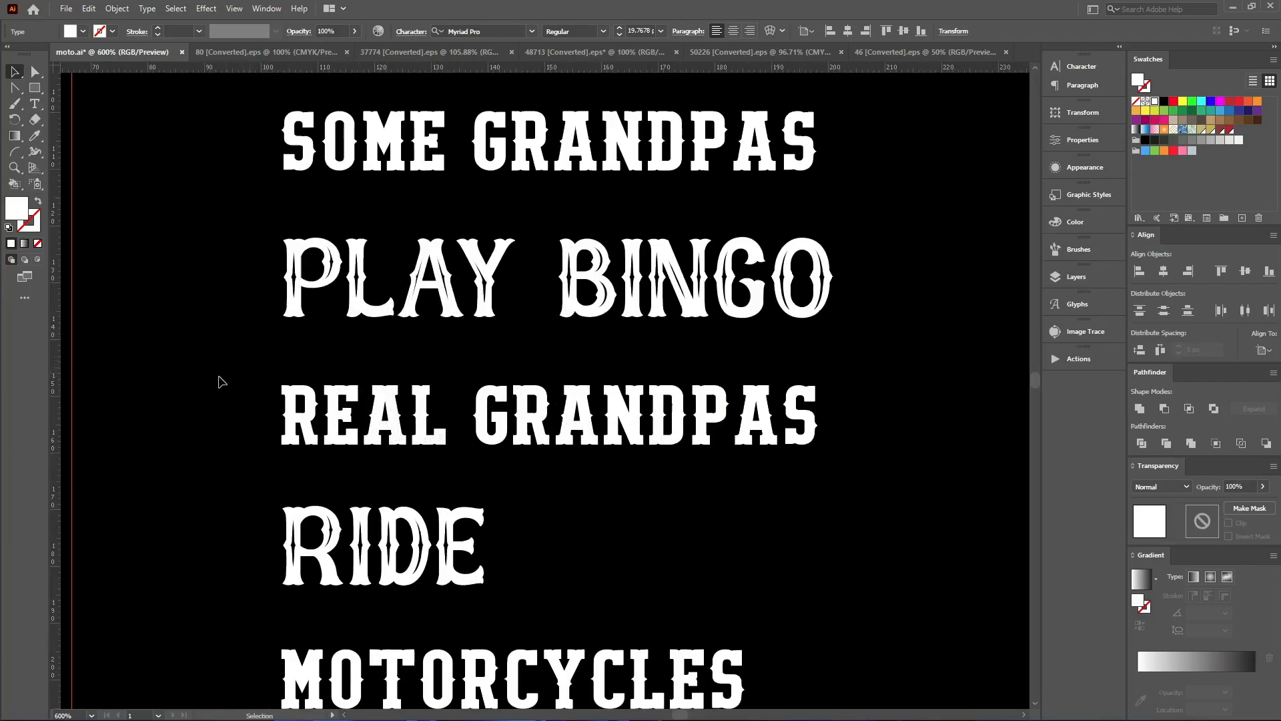
left_click(494, 170)
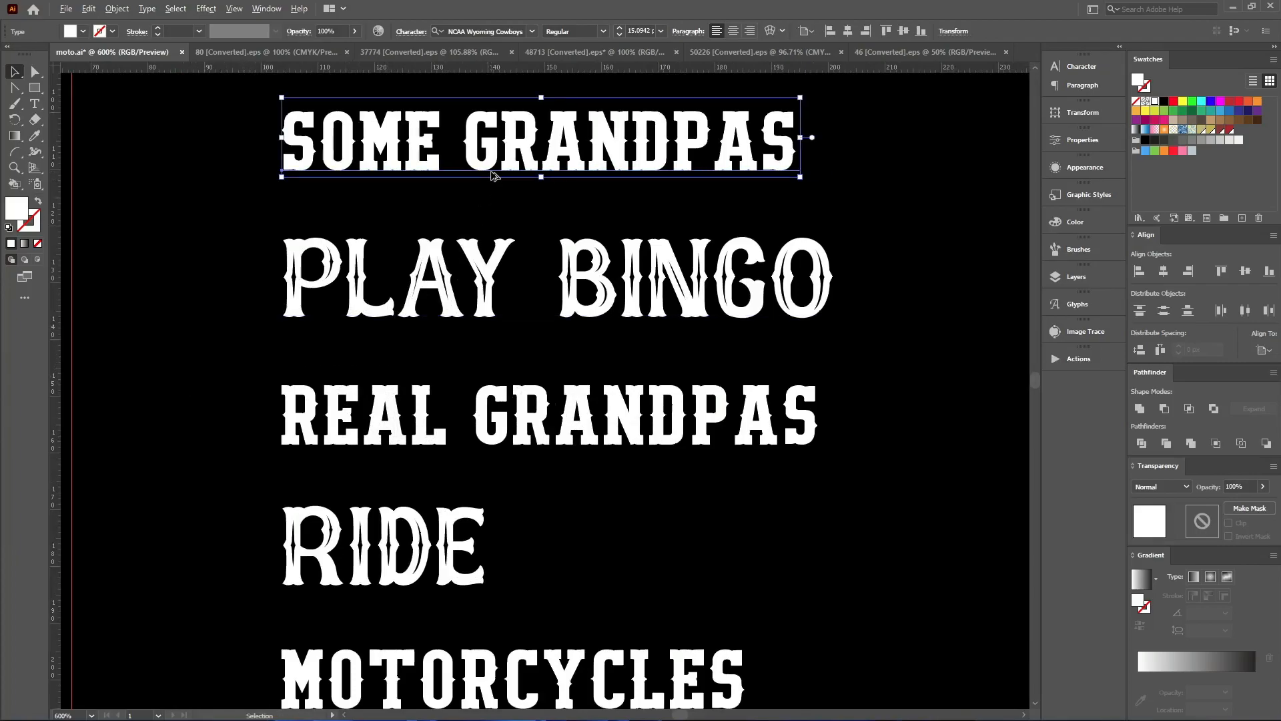
scroll(494, 177, "down", 2)
left_click(493, 320)
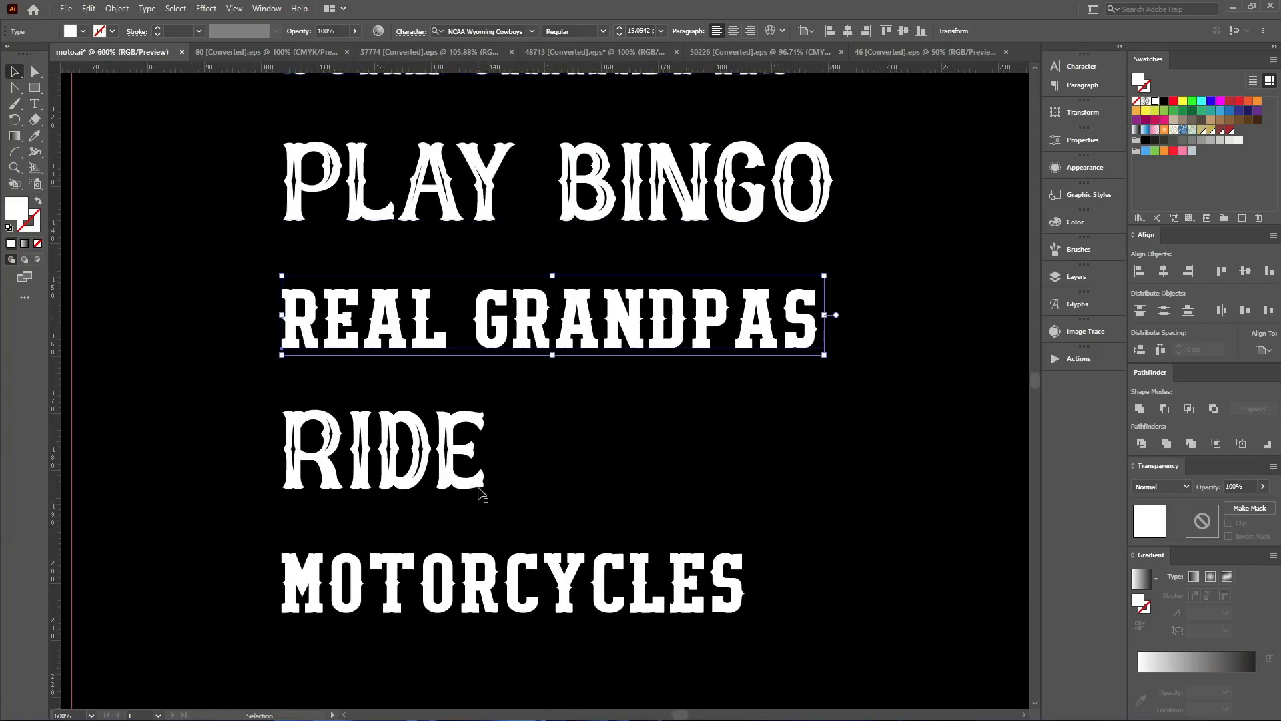
left_click(479, 574, "shift")
key("alt+Left")
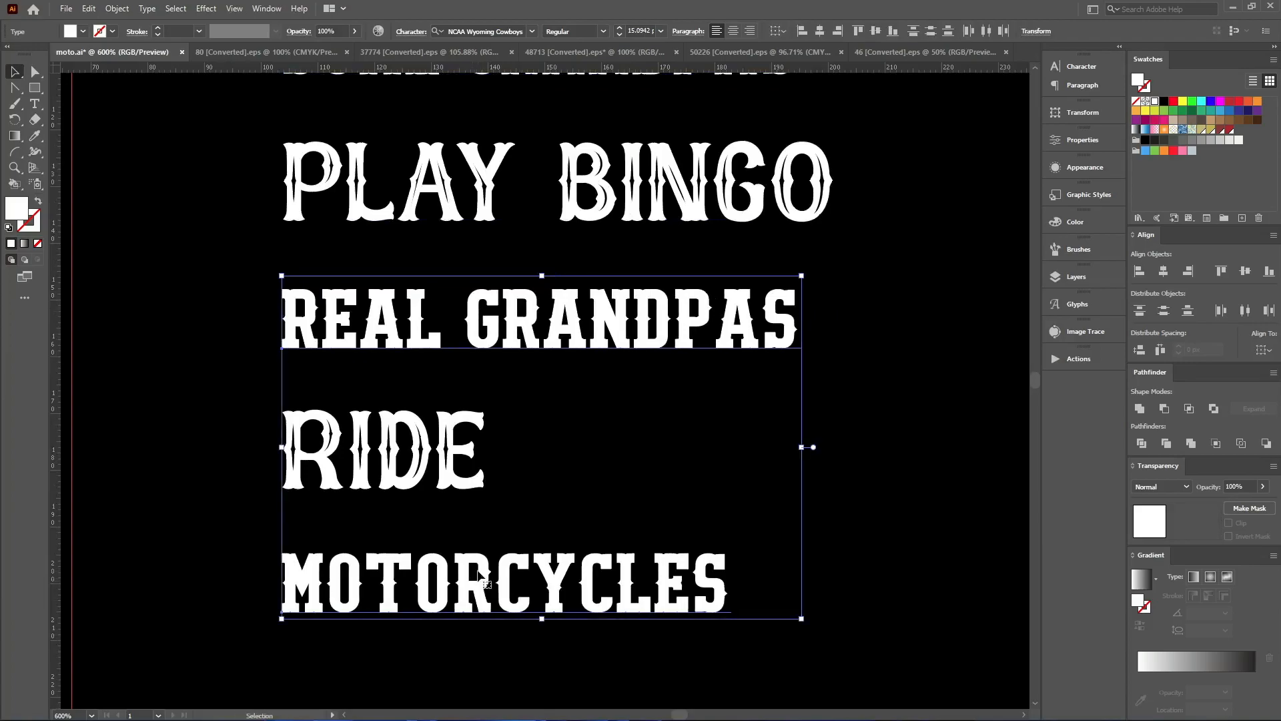
left_click(457, 225)
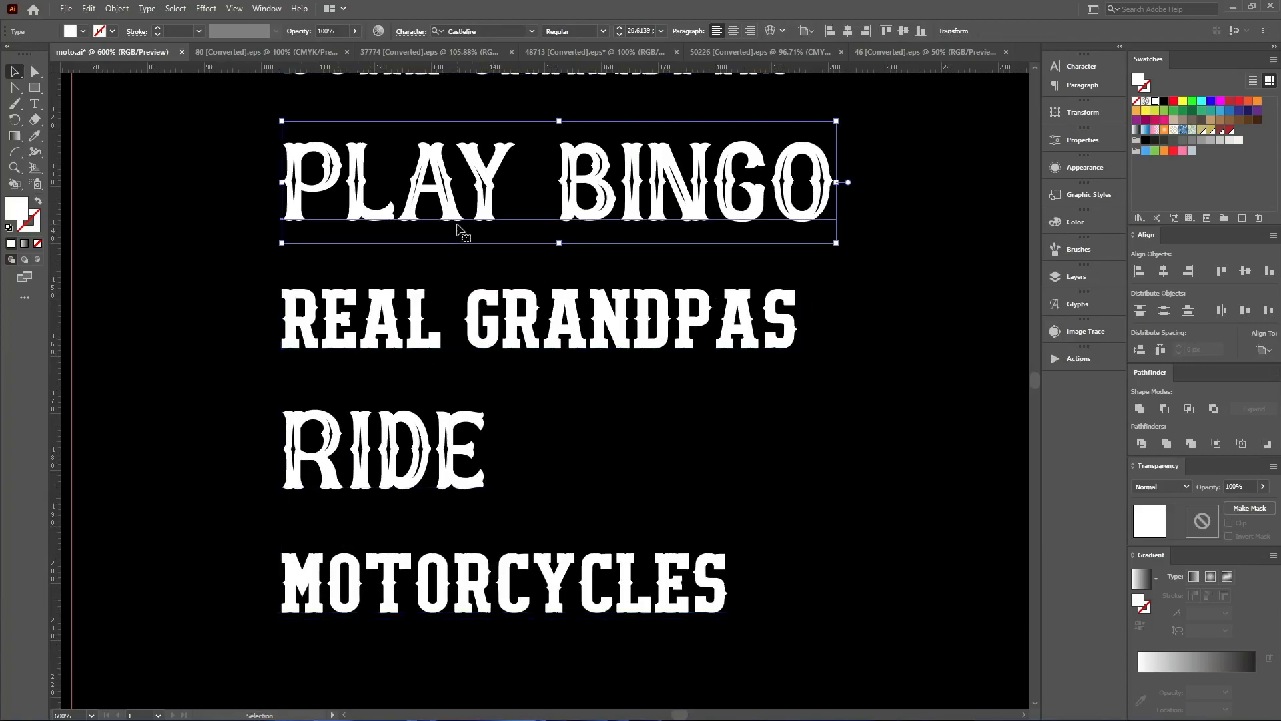
key("alt+Left")
key("ctrl+minus")
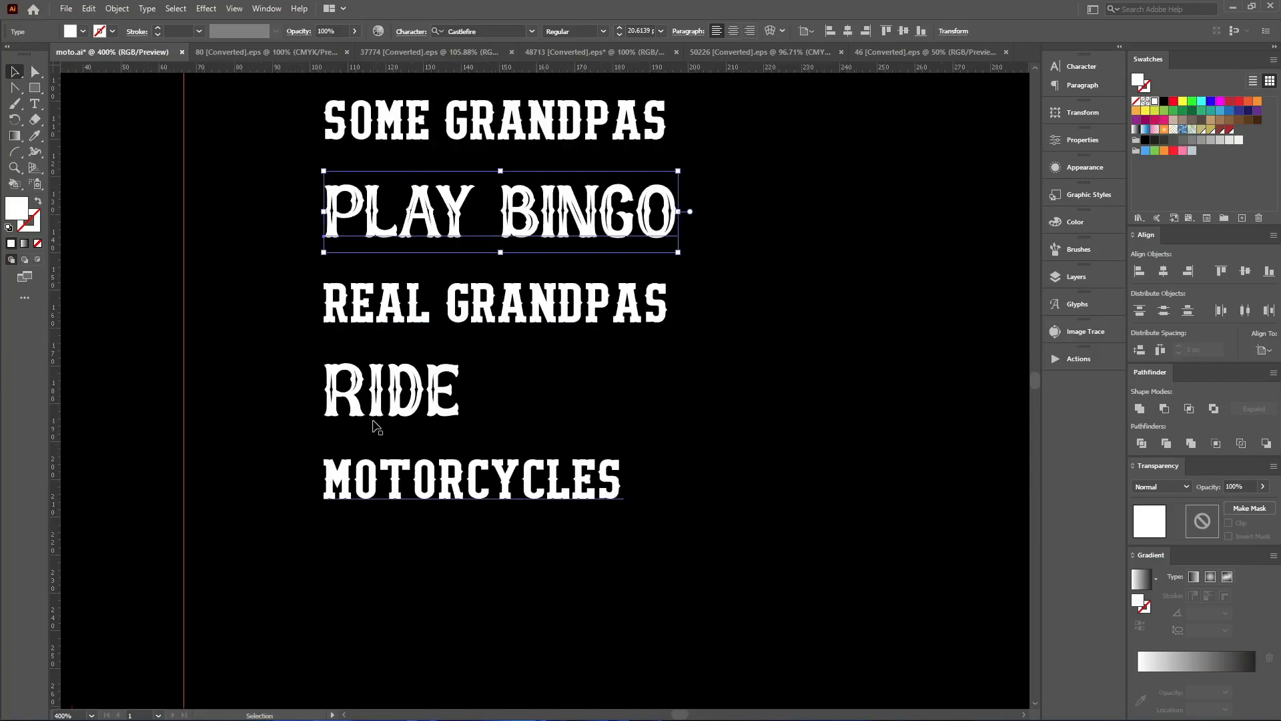
Delete the old, loosely spaced copy of the five text lines beside the artboard
scroll(407, 447, "up", 2)
scroll(404, 420, "down", 2)
left_click_drag(325, 297, 468, 537)
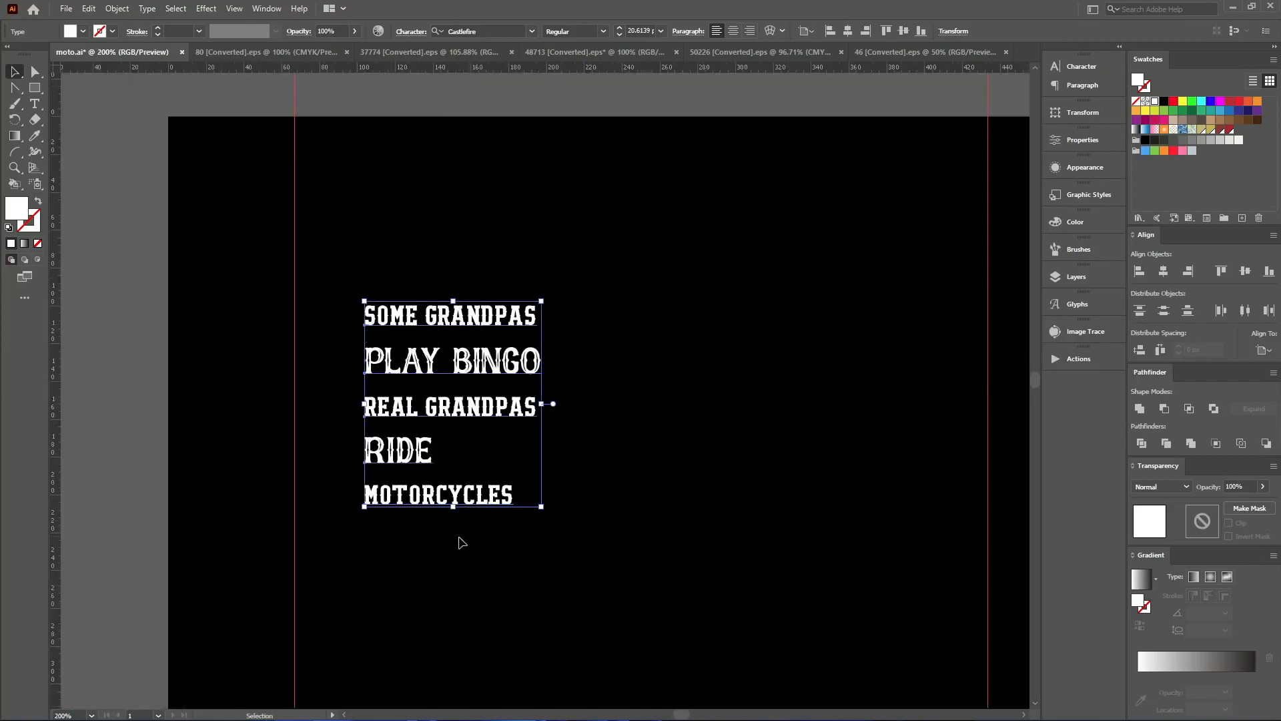
scroll(320, 421, "down", 1)
key("v")
left_click_drag(1003, 502, 1005, 505)
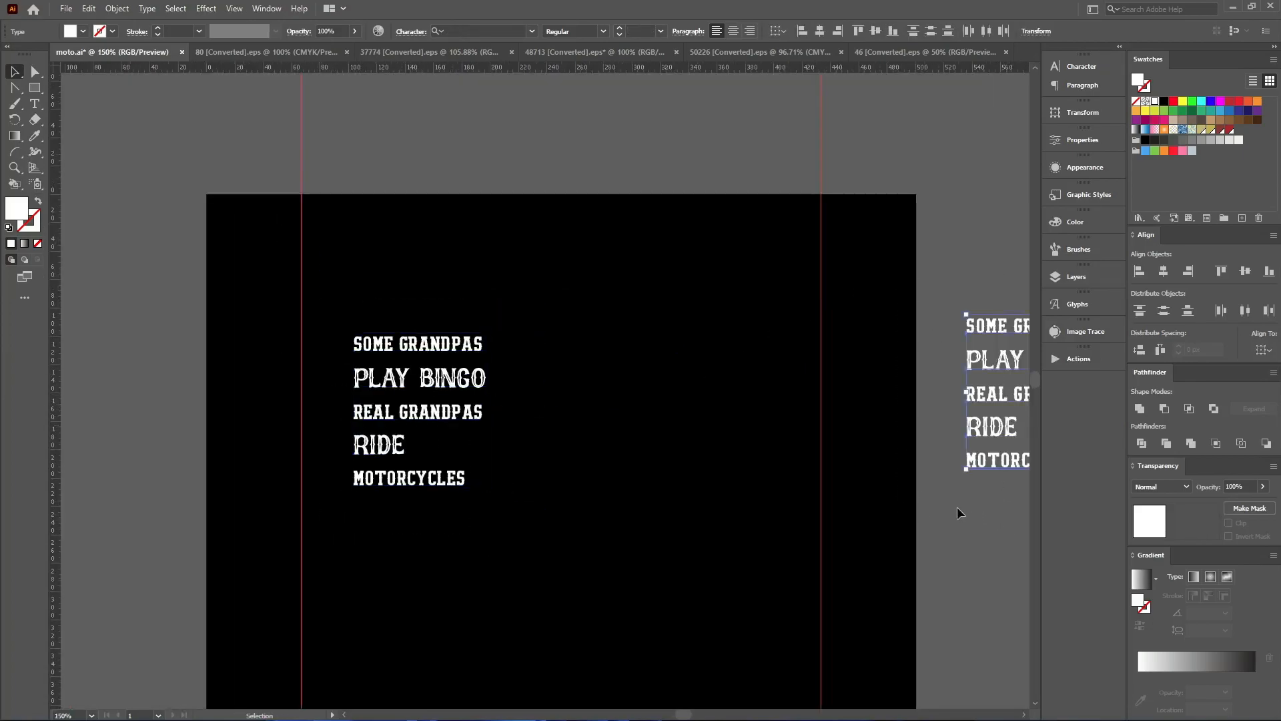
key("Delete")
Place a copy of the tightened lines off the artboard and move the originals to the opposite edge, clearing the centre
left_click_drag(581, 307, 368, 570)
left_click_drag(347, 418, 39, 277)
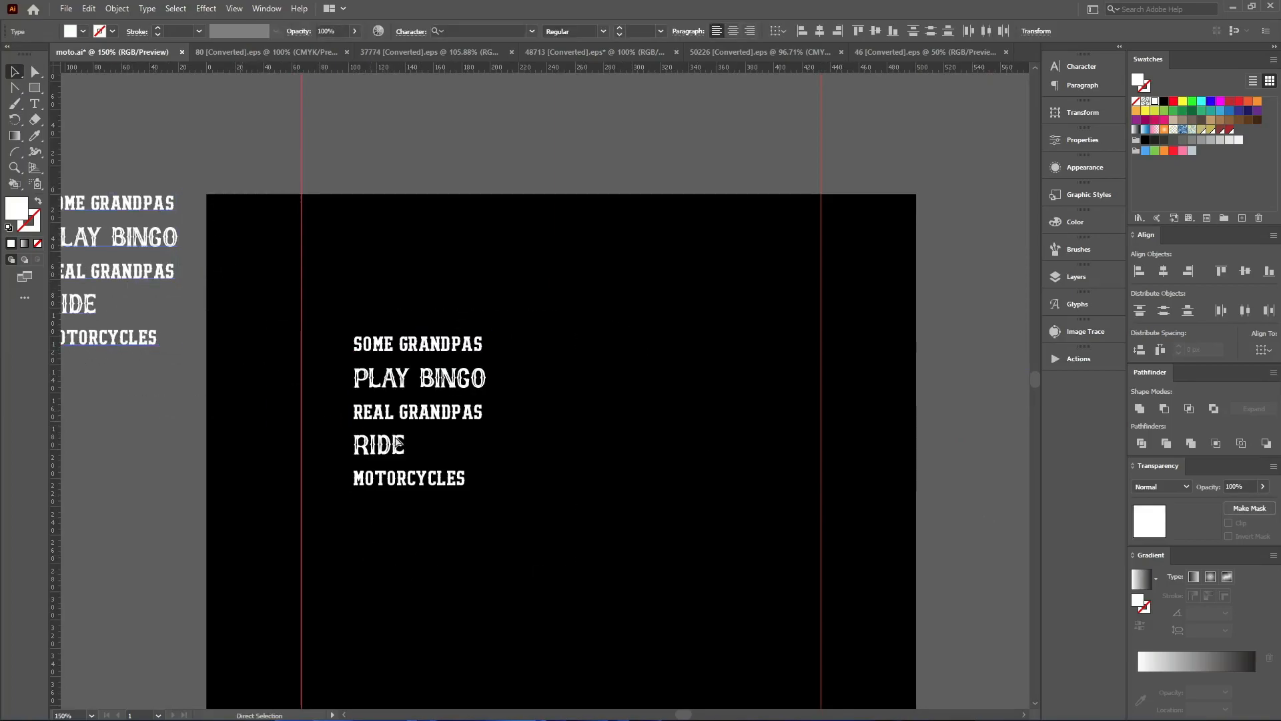
scroll(621, 471, "down", 3)
left_click_drag(617, 488, 370, 222)
left_click_drag(459, 358, 916, 435)
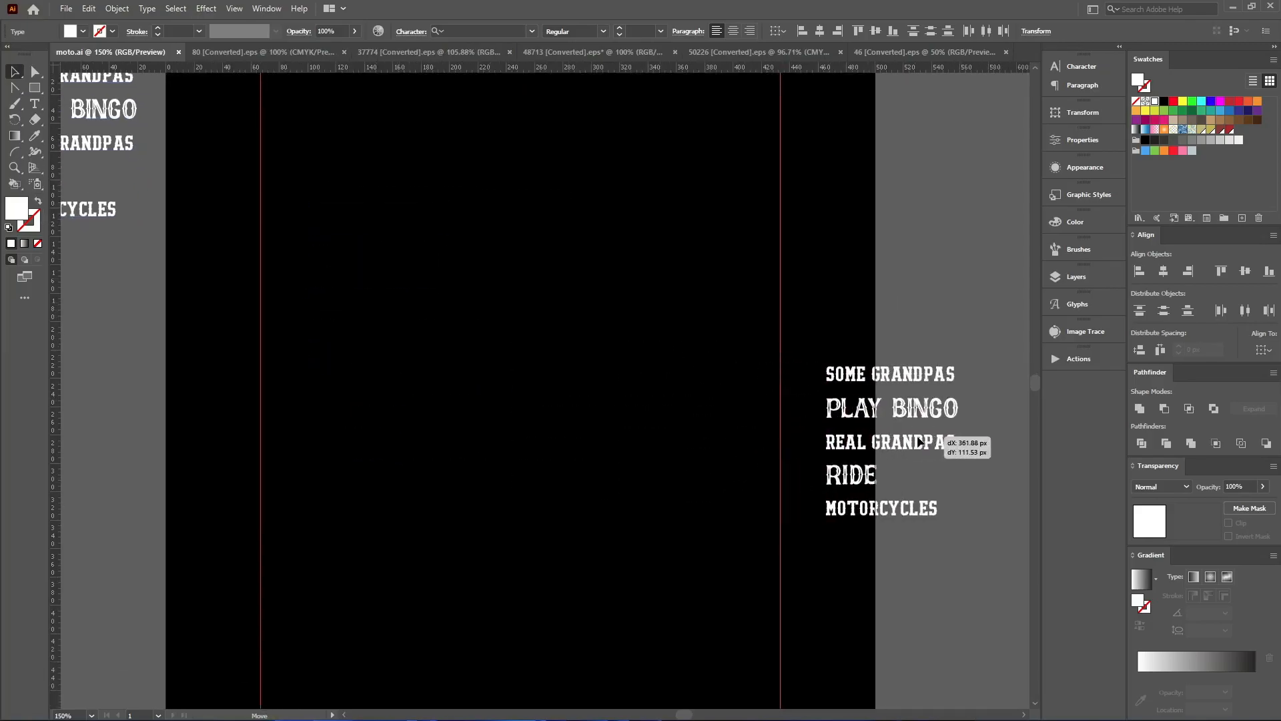
left_click(423, 347)
Draw a rectangle about 271 px wide and 327 px high in the middle of the artboard
scroll(310, 360, "down", 1)
scroll(311, 363, "down", 3)
left_click(34, 88)
left_click_drag(320, 187, 578, 496)
scroll(588, 466, "up", 4)
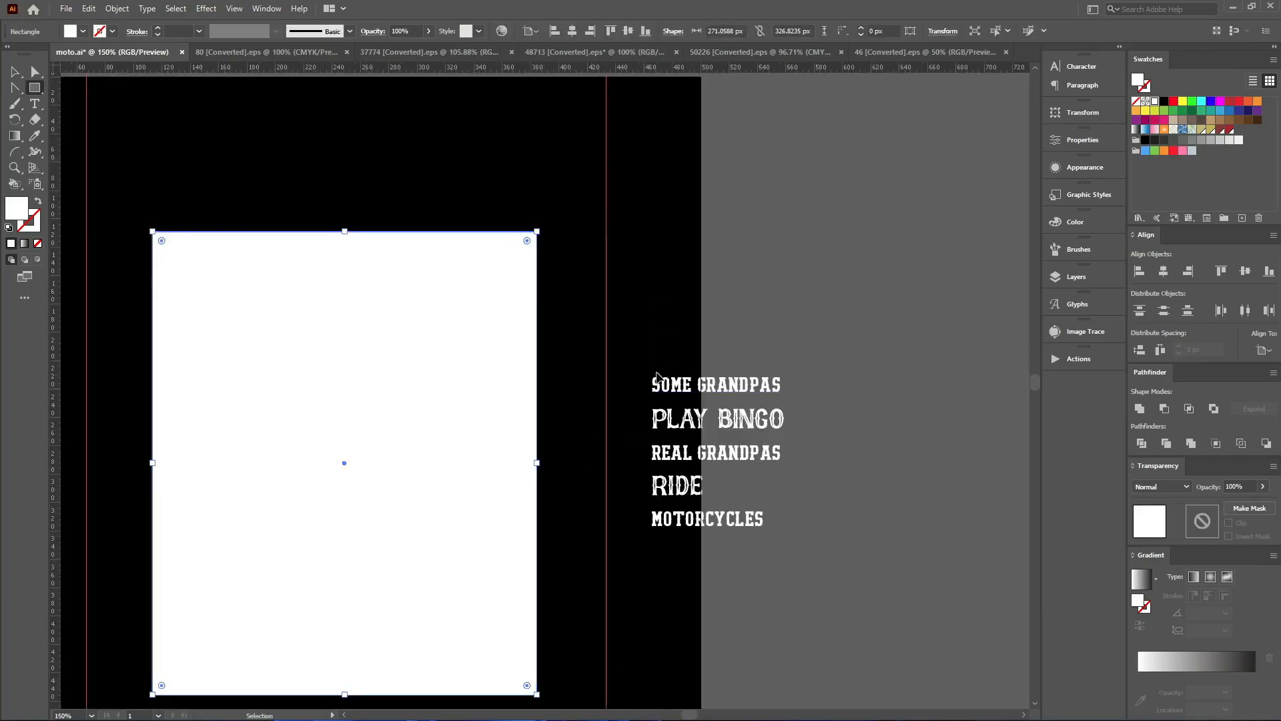
Centre the rectangle horizontally on the artboard and turn its white fill into a 7 pt white outline
scroll(597, 400, "down", 1)
key("v")
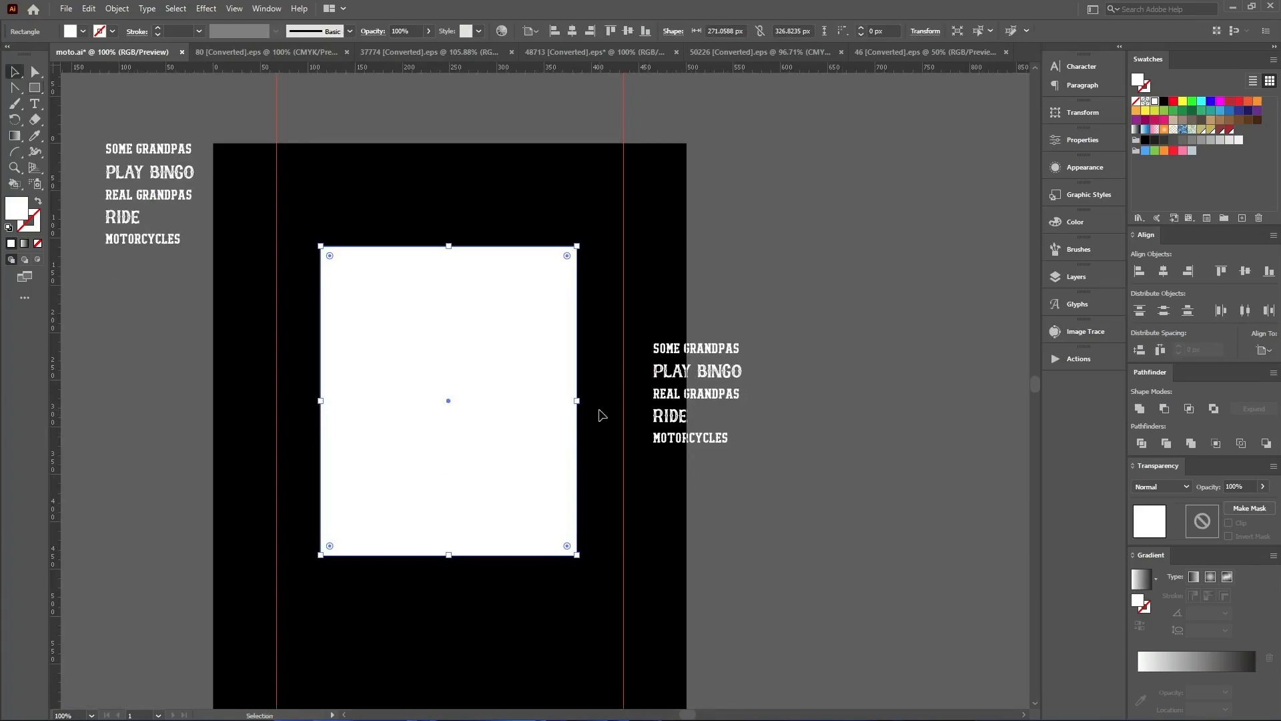
left_click(573, 31)
key("shift+x")
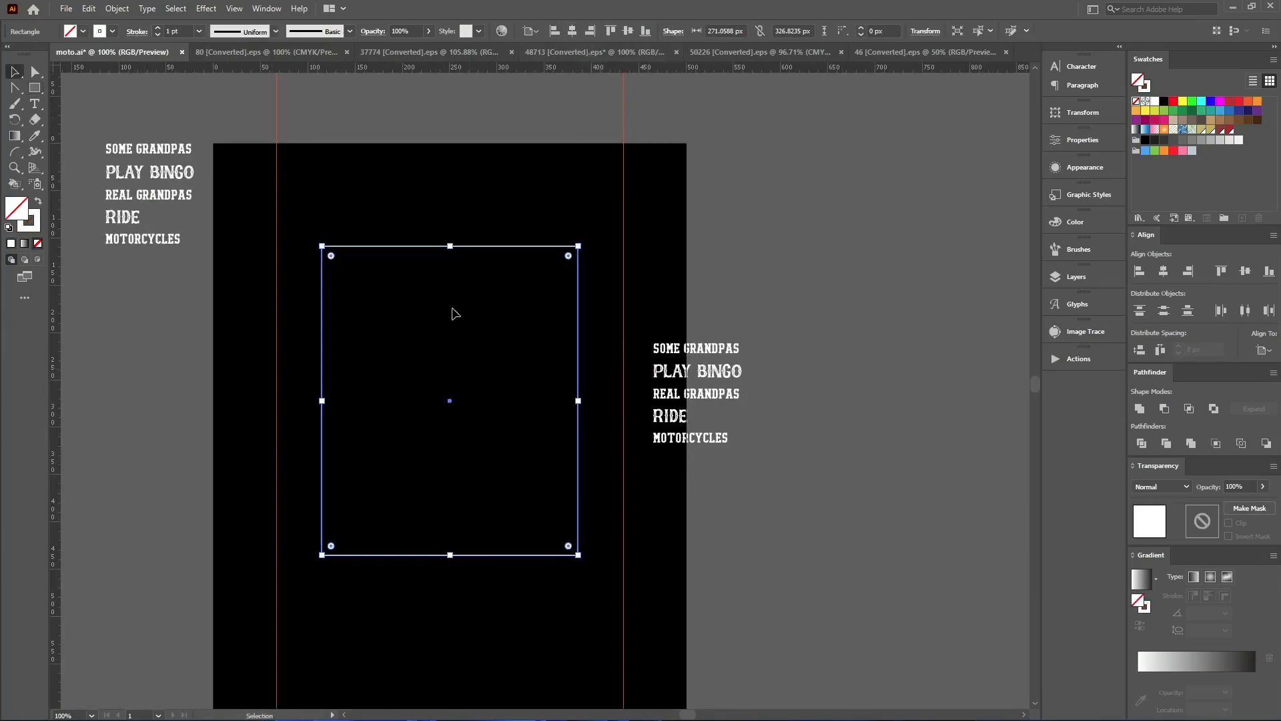
scroll(177, 32, "up", 6)
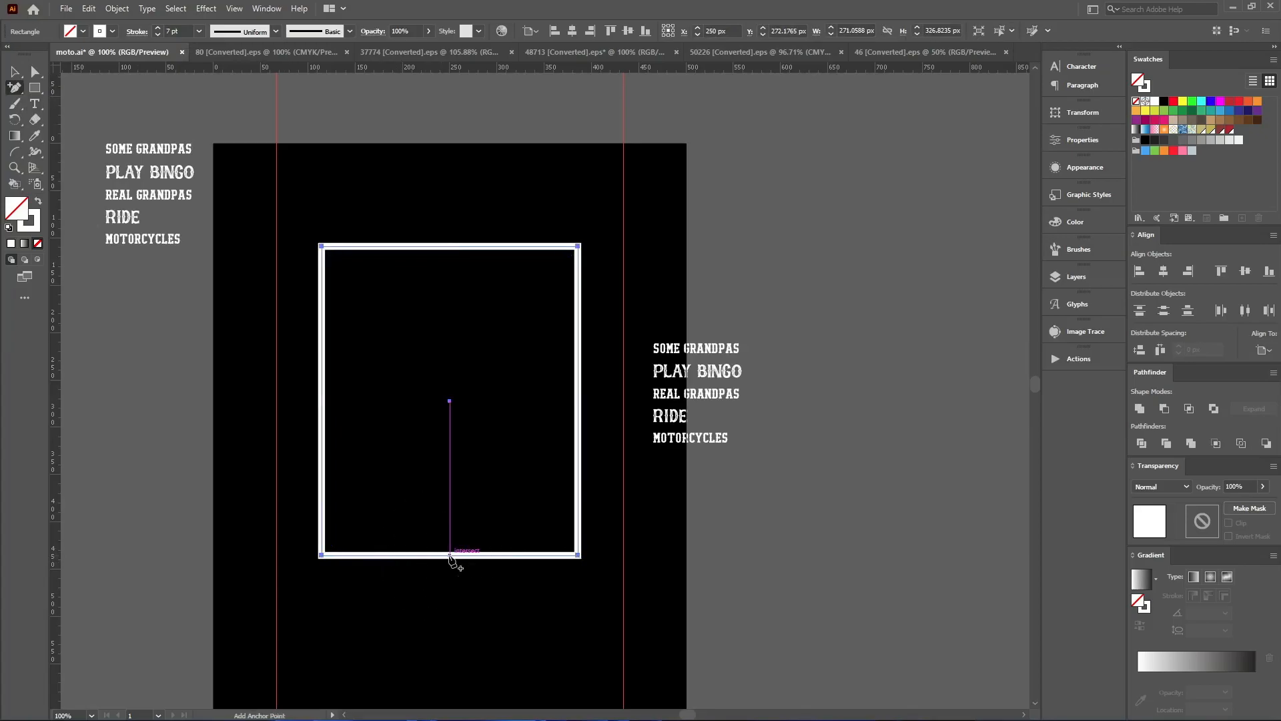
Add an anchor point midway along the rectangle's lower edge and pull it down about 92 px into a point
left_click(447, 555)
left_click_drag(449, 555, 442, 645)
key("v")
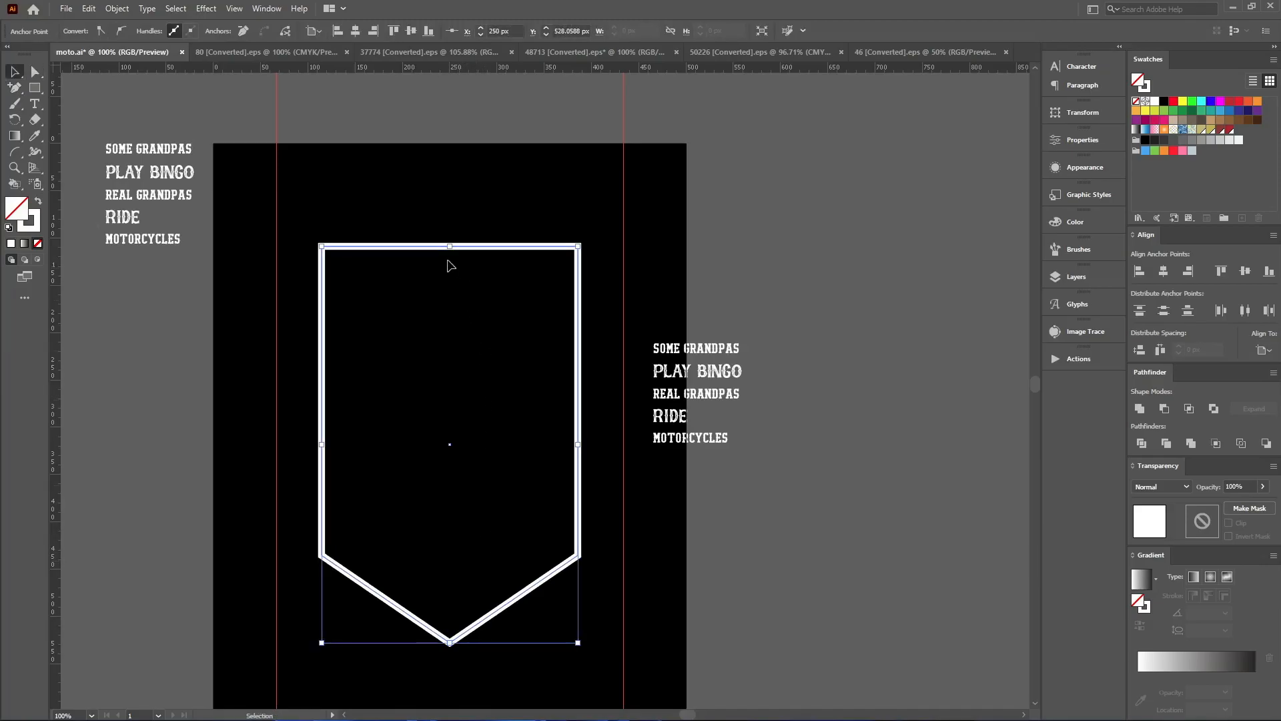
Bow the shield's upper edge upward by about 20 px at its midpoint with the Curvature tool
left_click_drag(399, 223, 511, 325)
left_click_drag(14, 88, 76, 136)
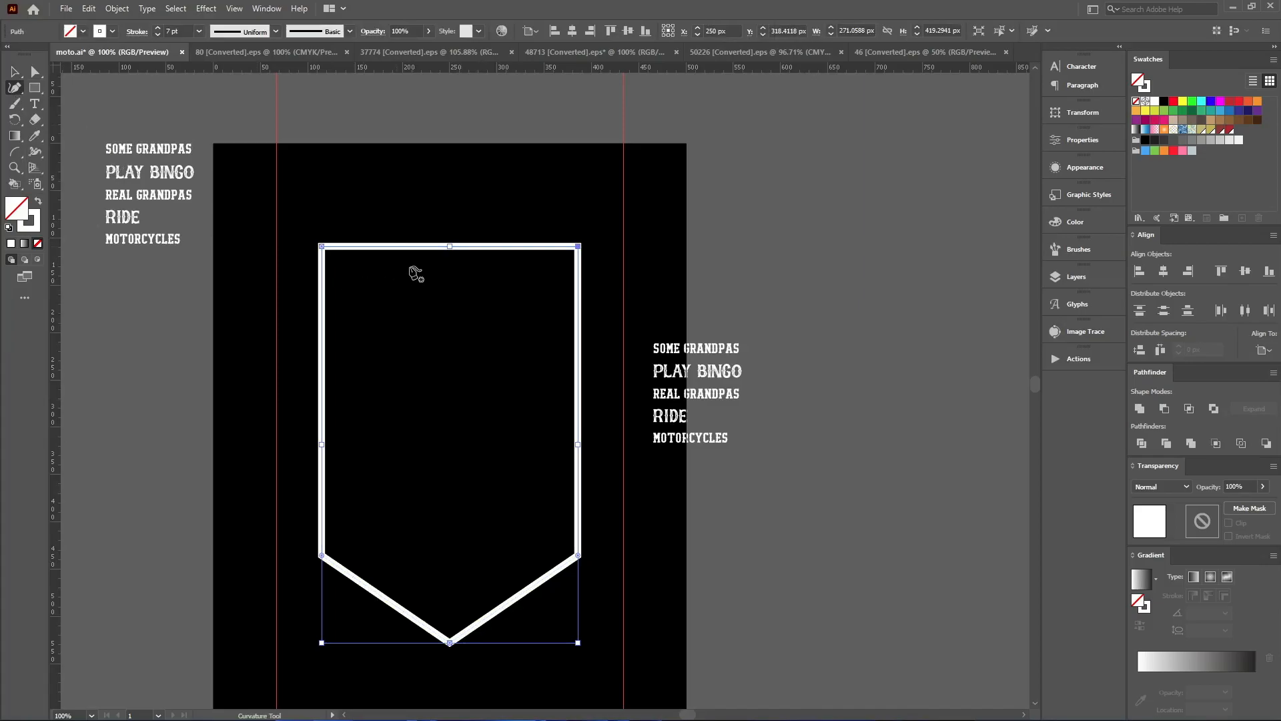
left_click_drag(450, 246, 450, 228)
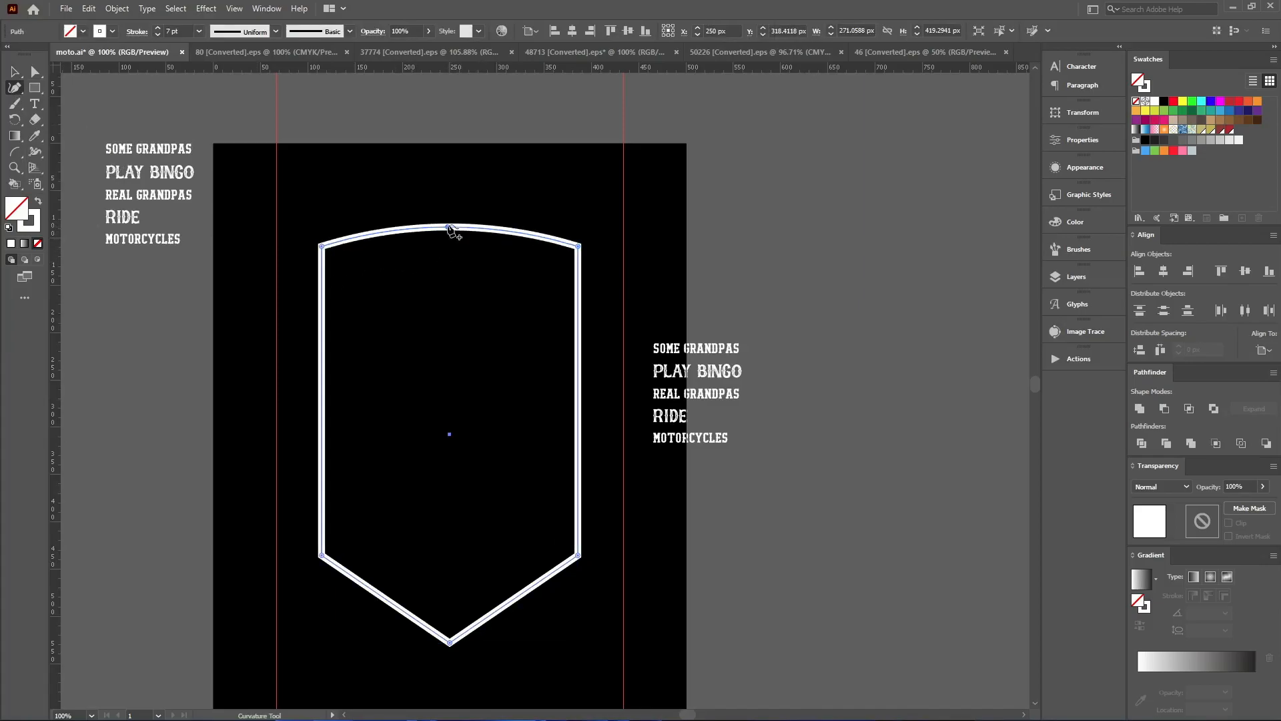
left_click_drag(448, 227, 448, 227)
Lower the shield's curved upper edge by about 59 px, making the shield about 380 px high
key("a")
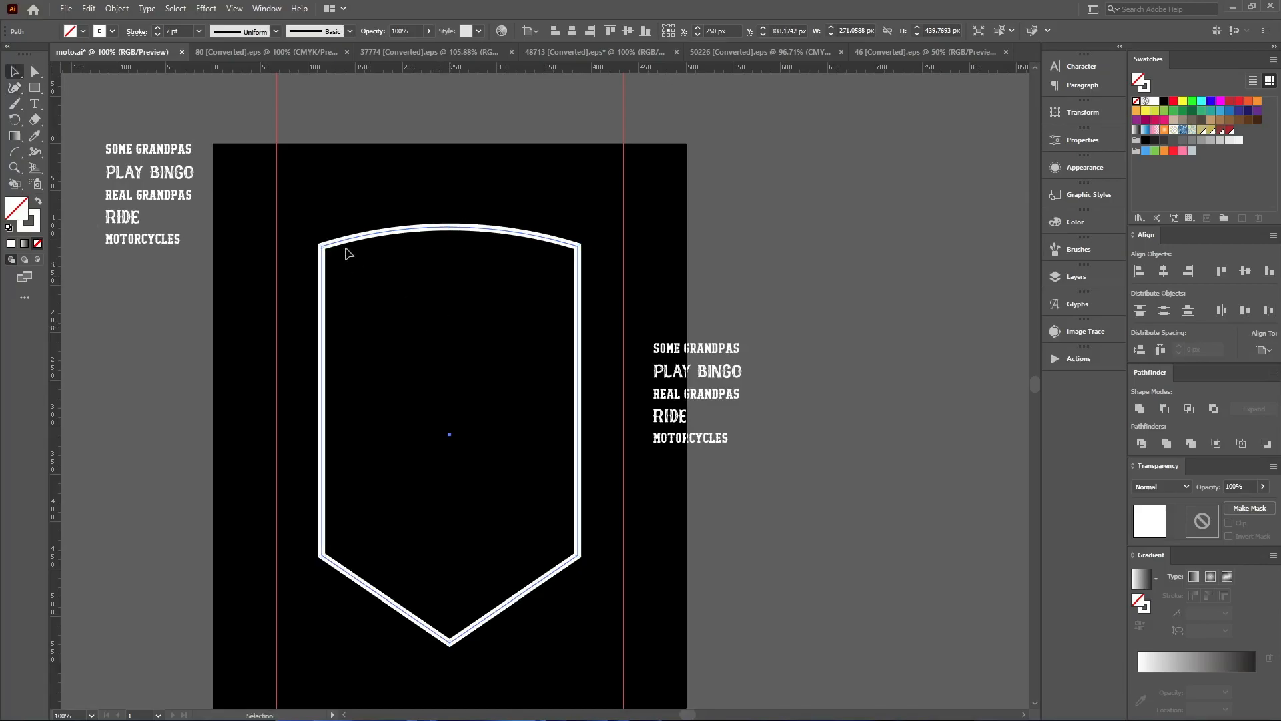
left_click_drag(296, 203, 588, 302)
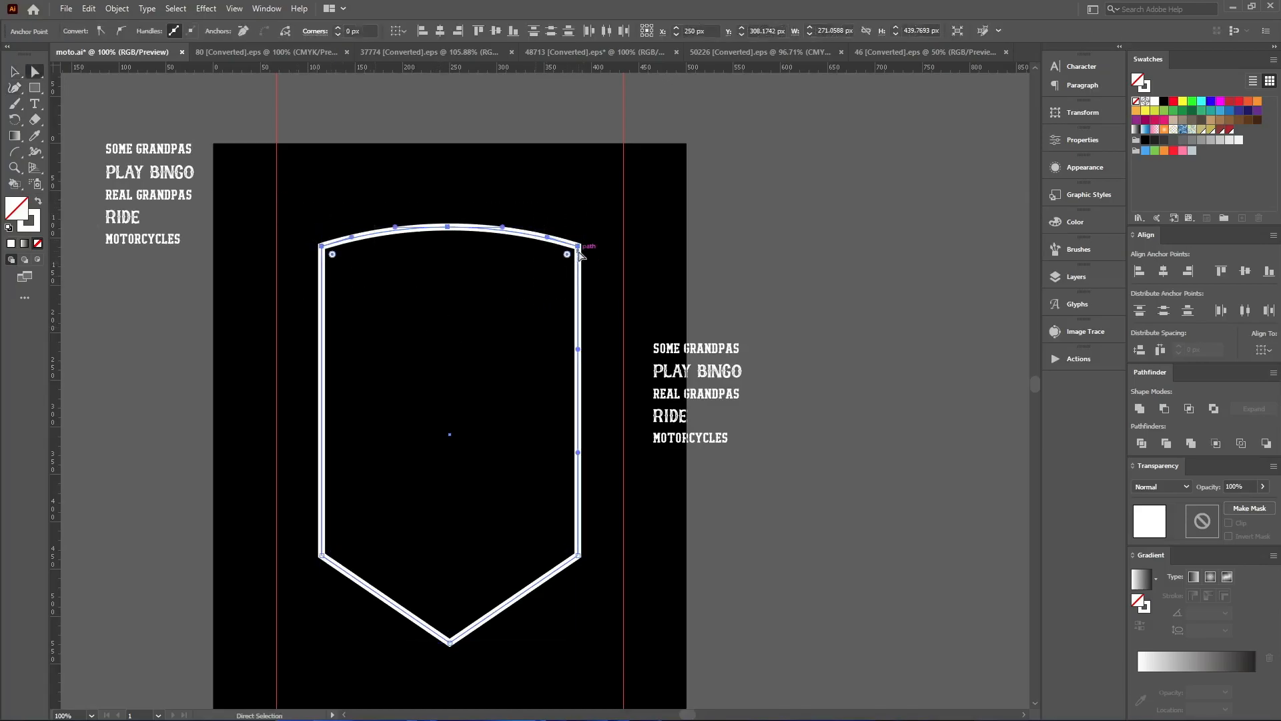
left_click_drag(579, 246, 579, 301)
key("v")
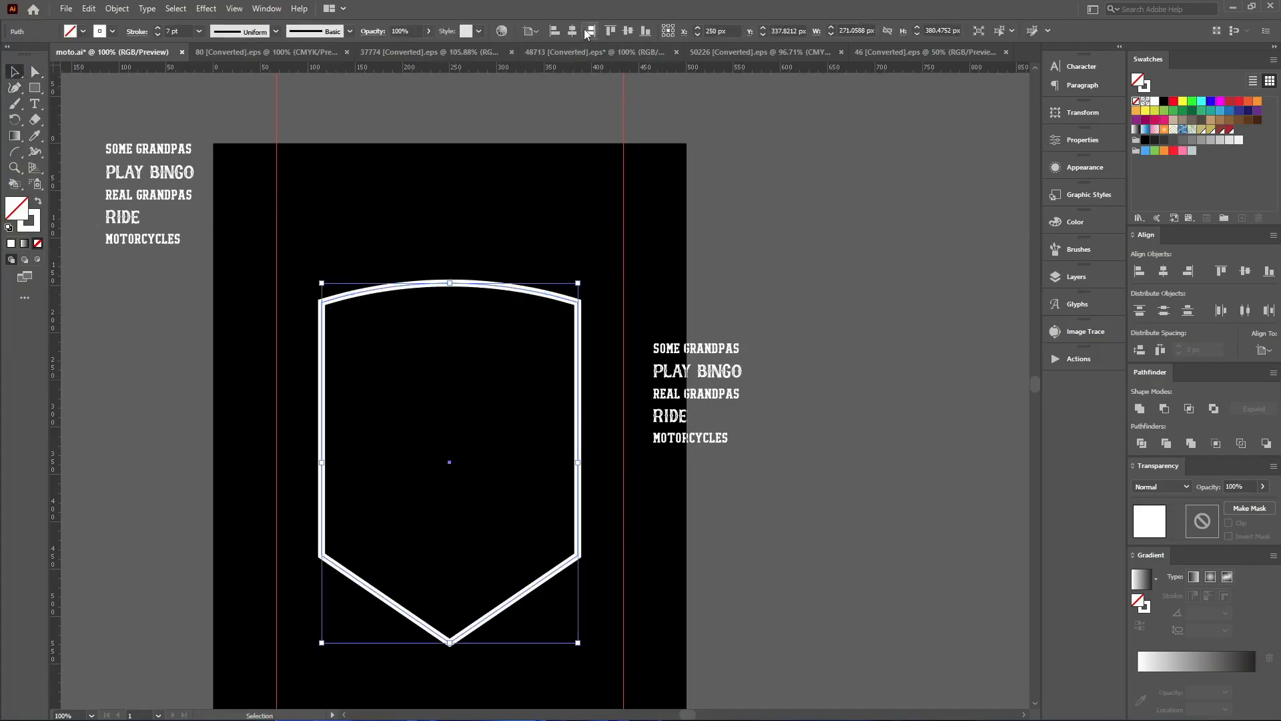
Centre the shield vertically on the artboard and thicken its outline to 11 pt
scroll(529, 209, "down", 1)
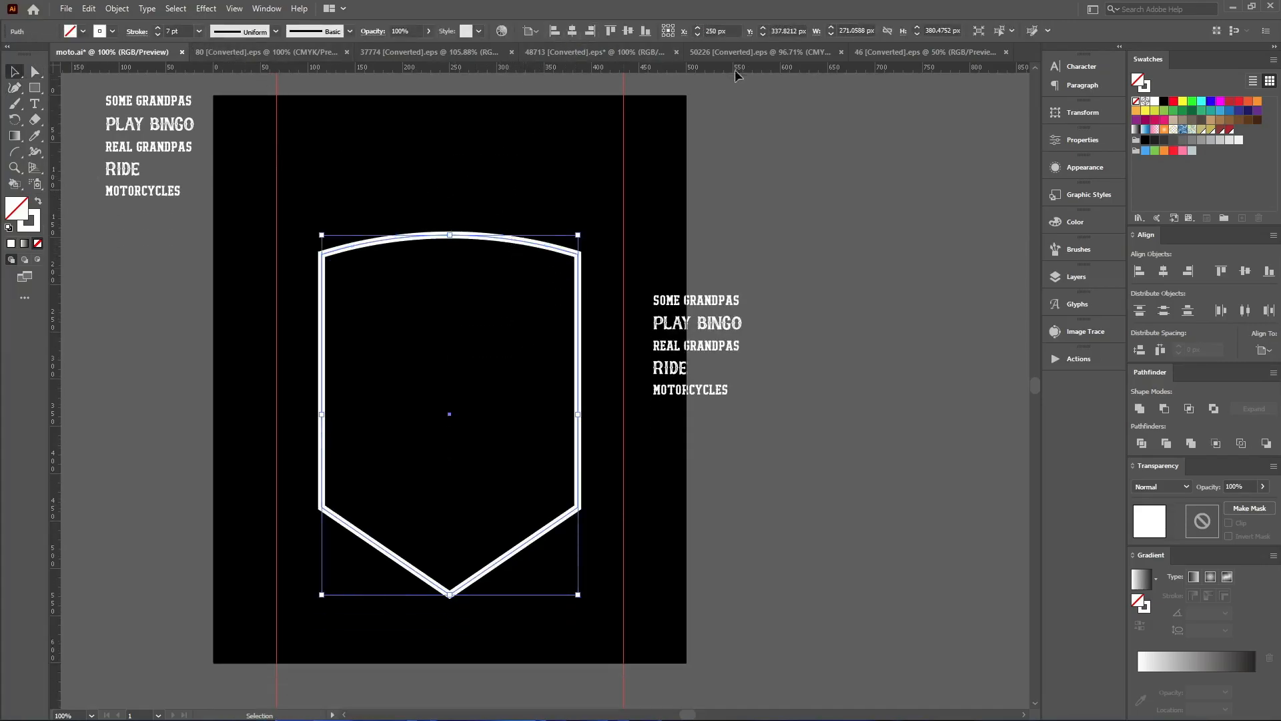
left_click(627, 31)
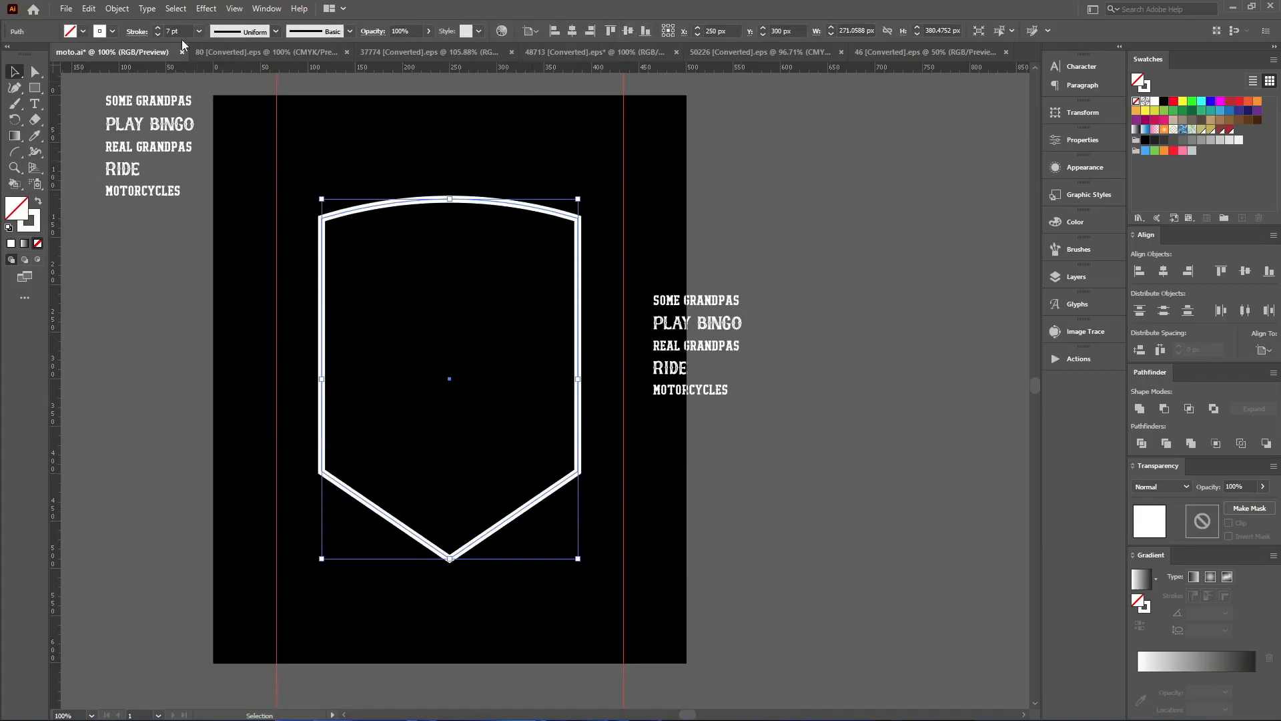
scroll(177, 31, "up", 4)
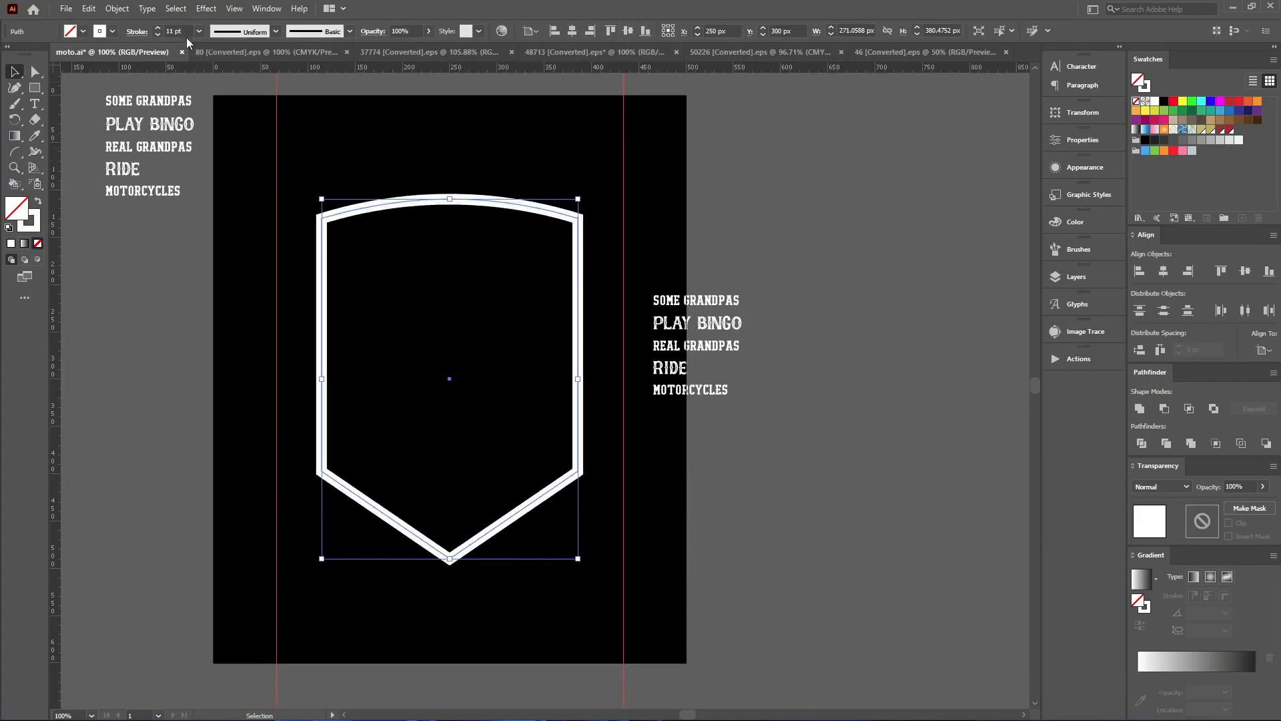
Adjust the shield's proportions so it is slightly narrower and taller
left_click(459, 316)
left_click(396, 205)
left_click_drag(570, 380, 575, 380)
Move the five-line text block that overlaps the artboard's right edge well clear of the artboard
left_click(736, 450)
left_click(700, 324)
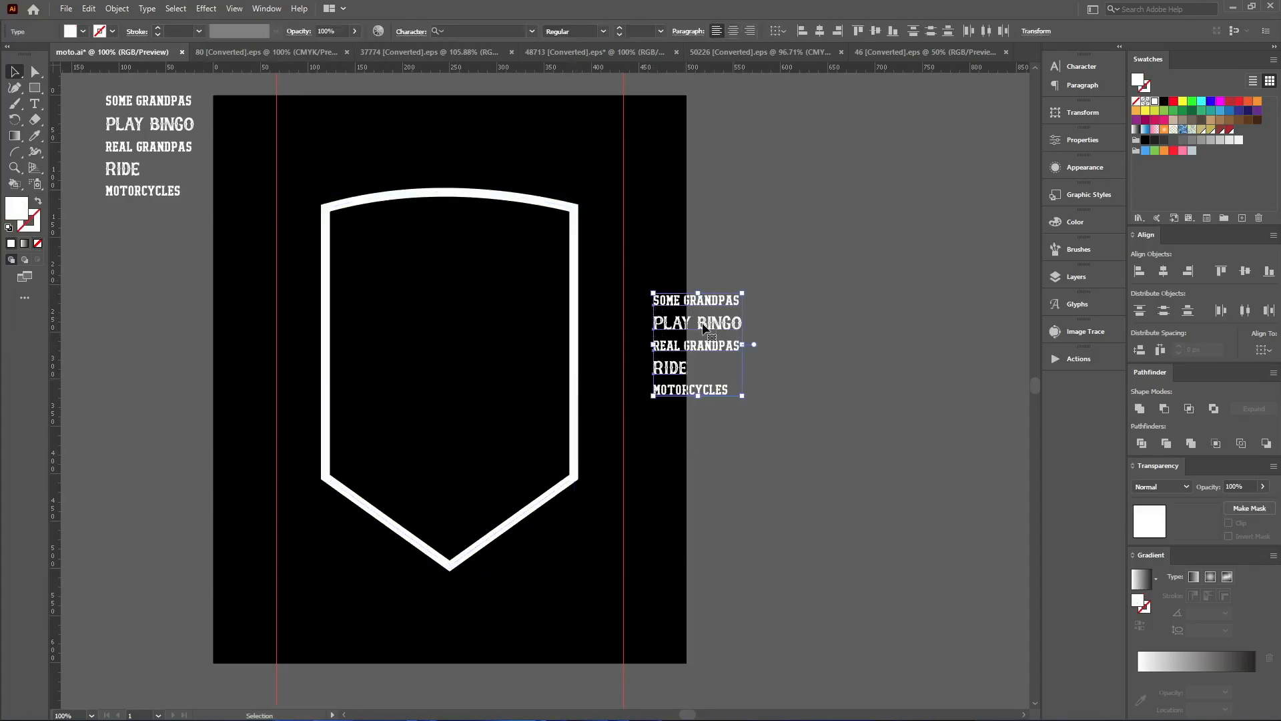
left_click_drag(701, 324, 908, 310)
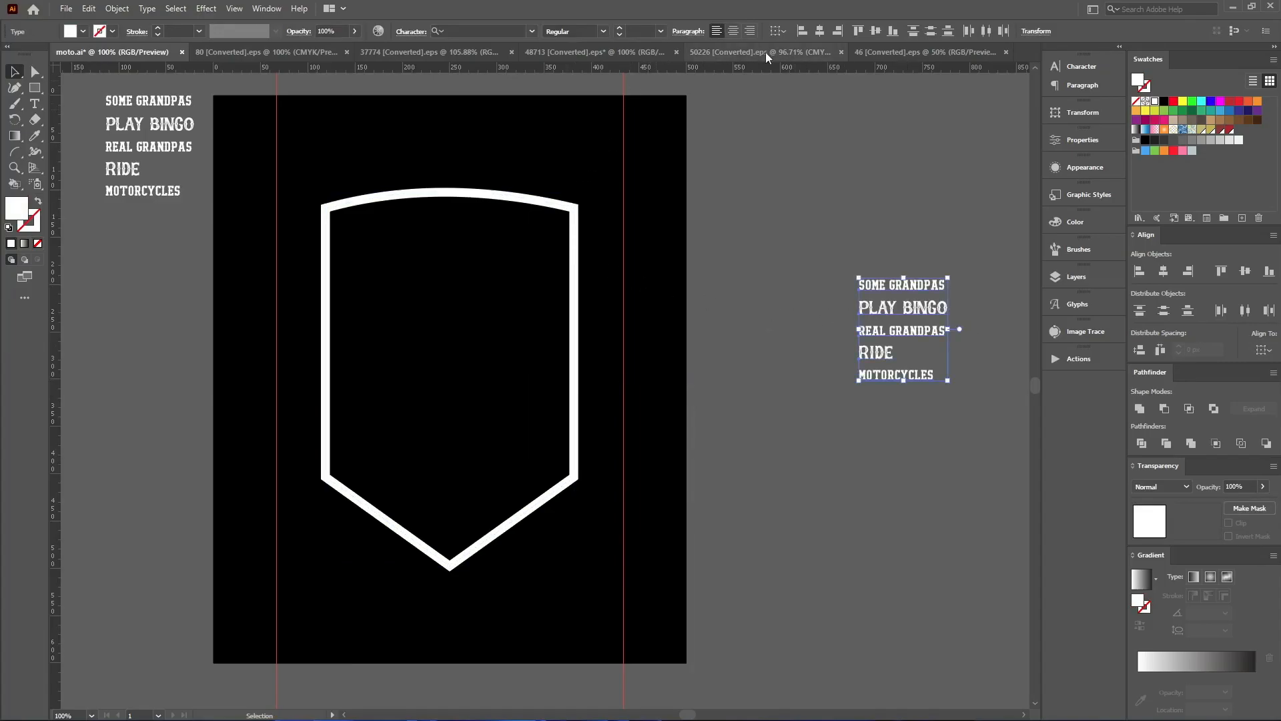
Look through the open motorcycle vector files for a wing illustration and bring it into moto.ai
left_click(269, 58)
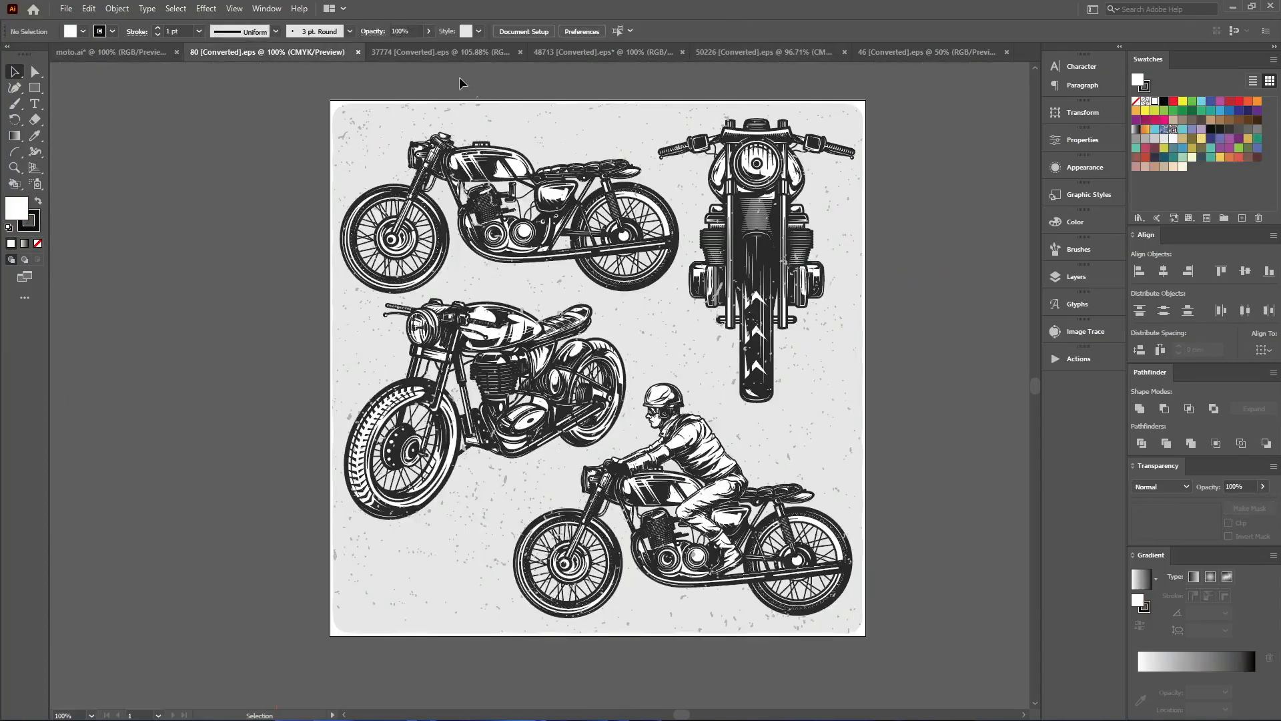
left_click(434, 53)
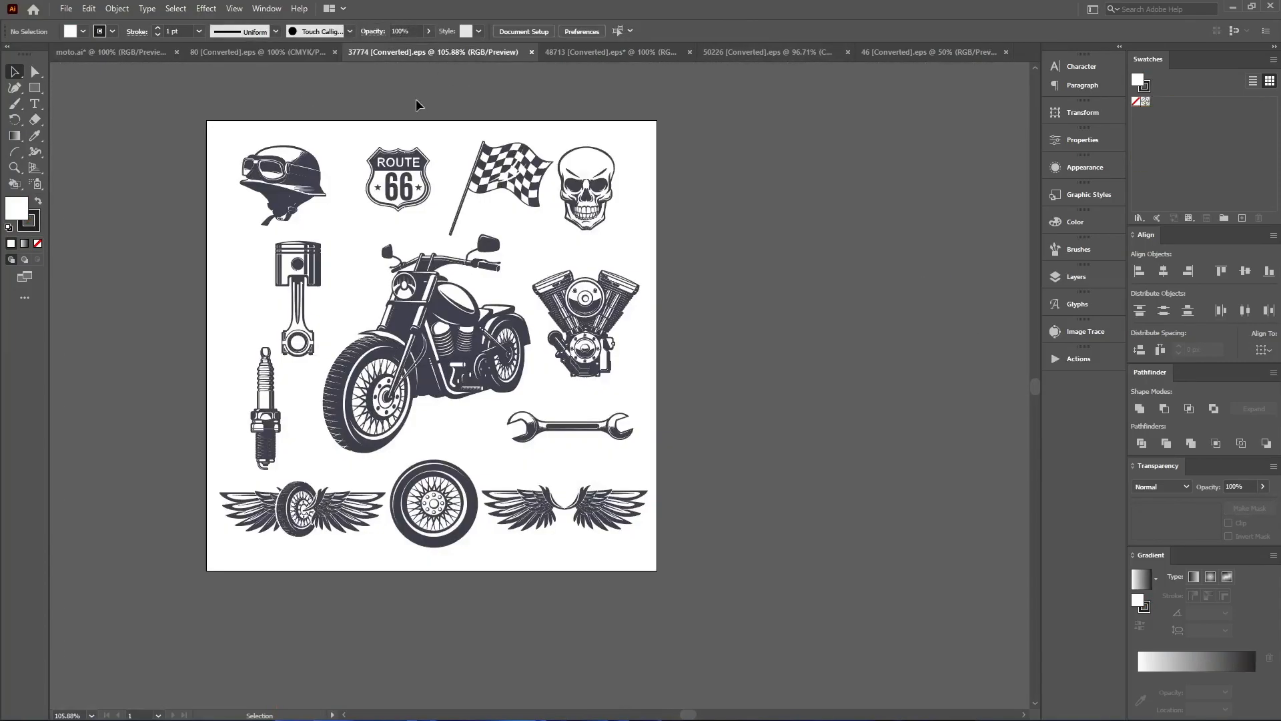
left_click(623, 59)
left_click_drag(297, 382, 195, 161)
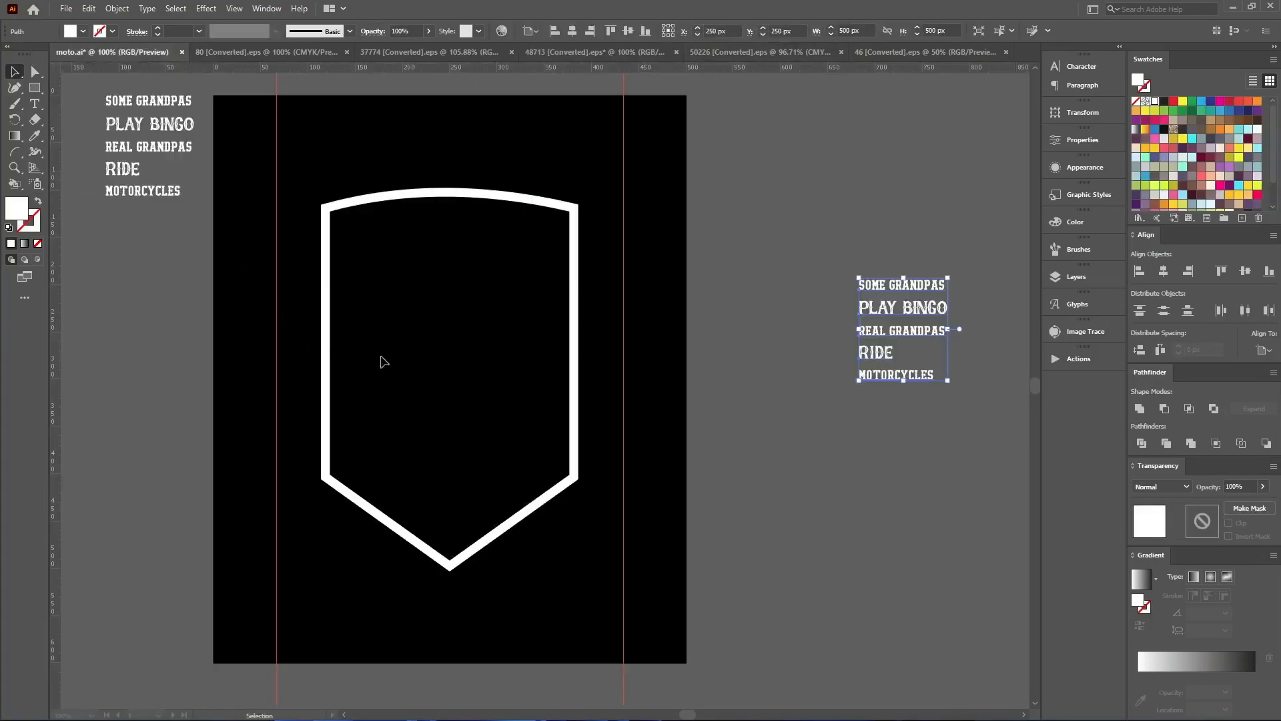
Place the wing over the shield's left side at about 221 px wide, with its outer tip near the left guide
left_click_drag(375, 360, 377, 364)
left_click_drag(288, 362, 276, 361)
left_click_drag(391, 361, 488, 364)
left_click_drag(283, 360, 277, 361)
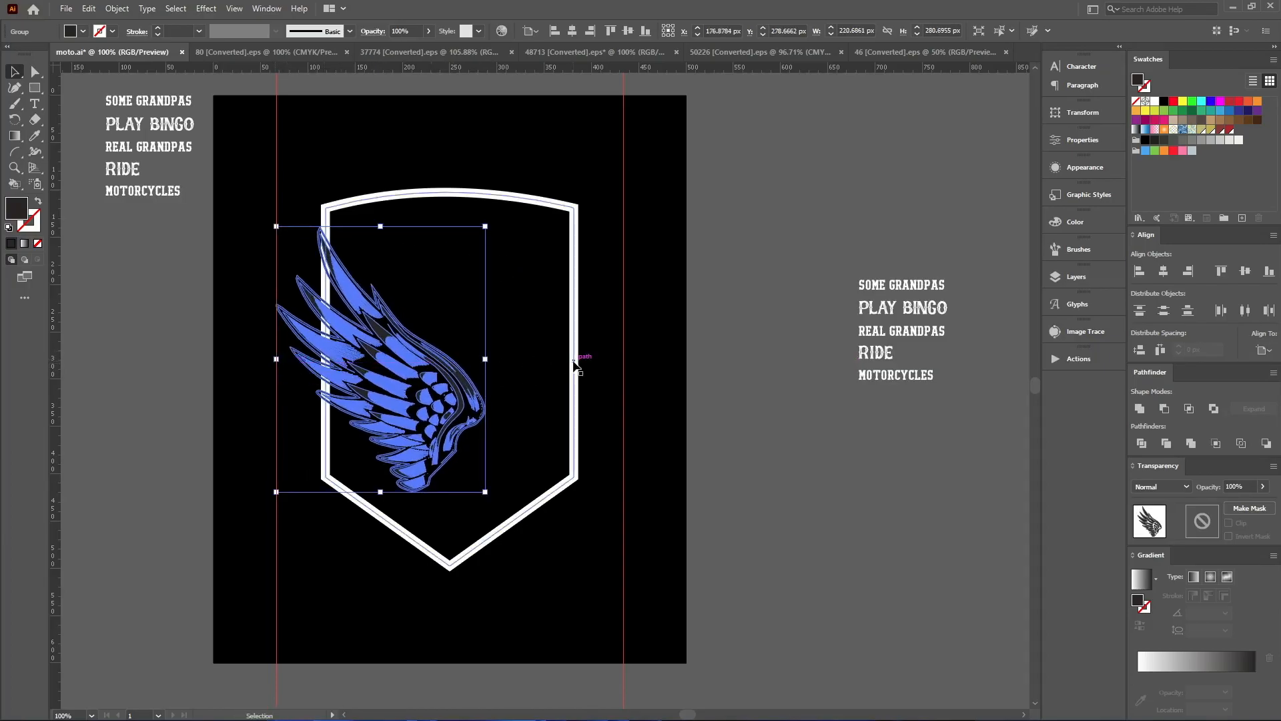
Shrink the shield to about 244 px wide and align the wing's outermost feather tip with the left guide
left_click(575, 366)
left_click(465, 397)
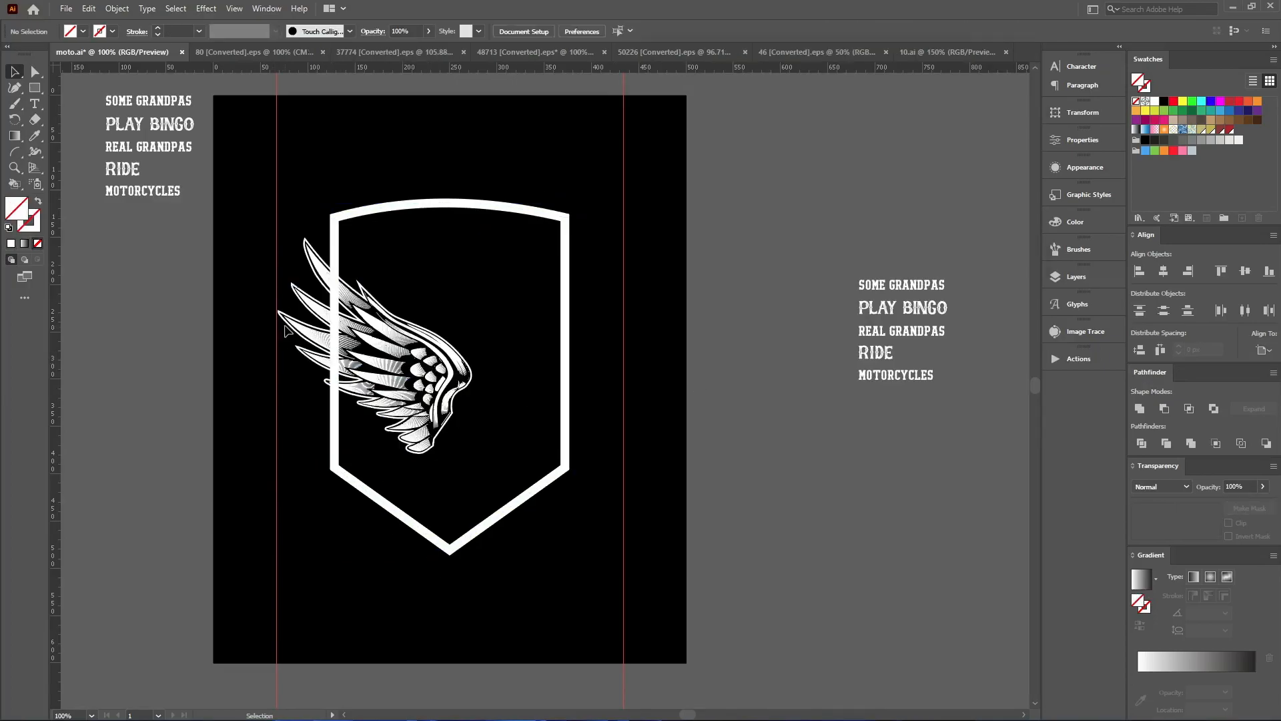
scroll(306, 305, "up", 5)
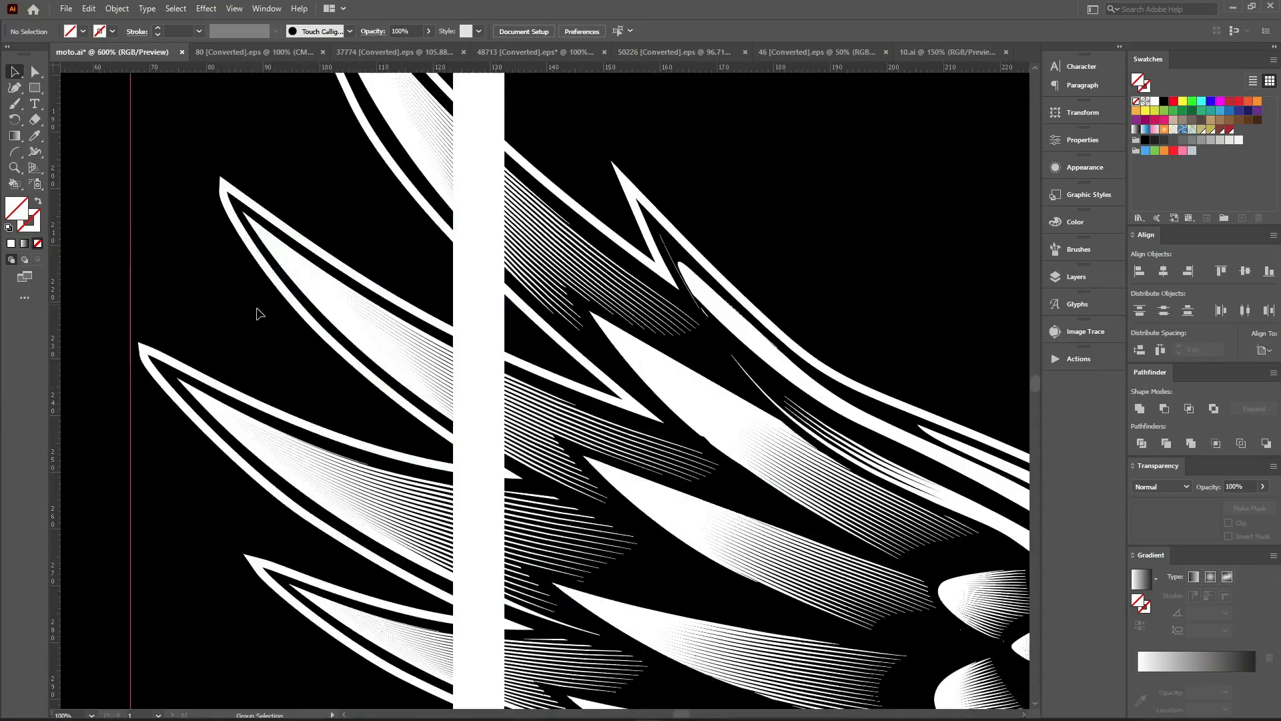
left_click(217, 385)
left_click_drag(141, 552, 131, 554)
scroll(123, 400, "down", 4)
left_click(380, 286)
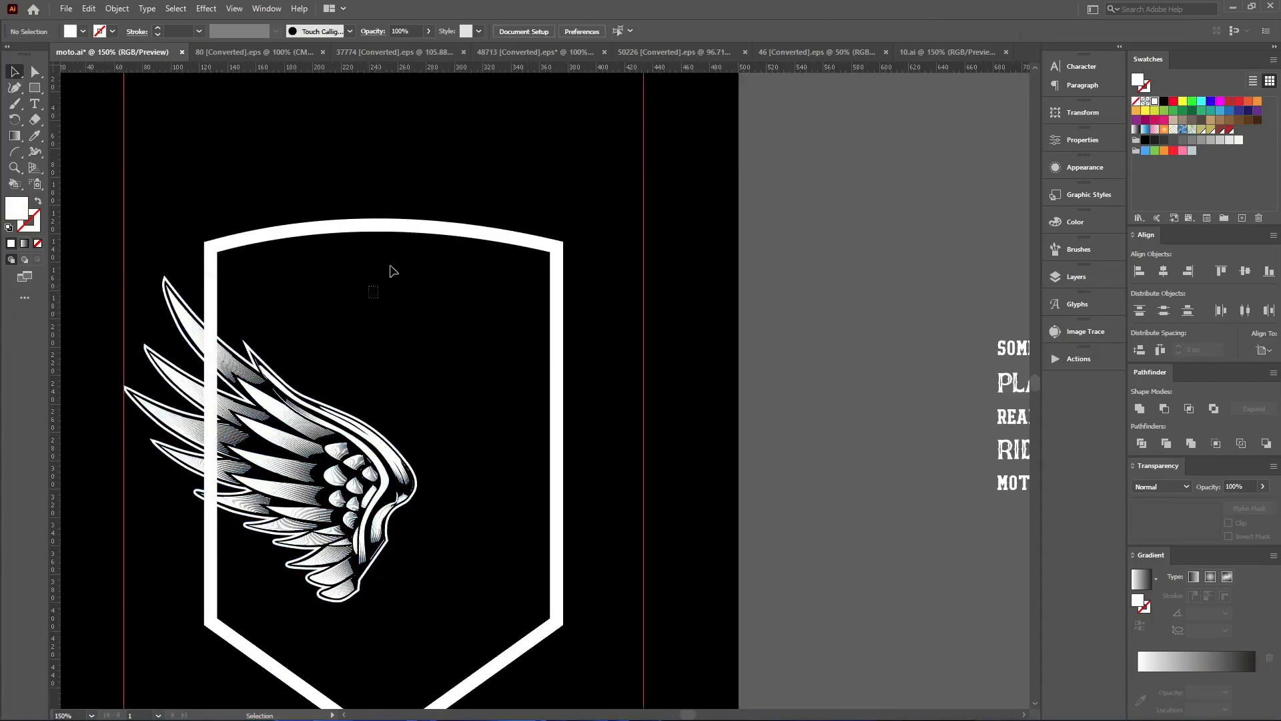
left_click(418, 214)
scroll(179, 30, "down", 1)
key("ctrl+z")
key("ctrl+z")
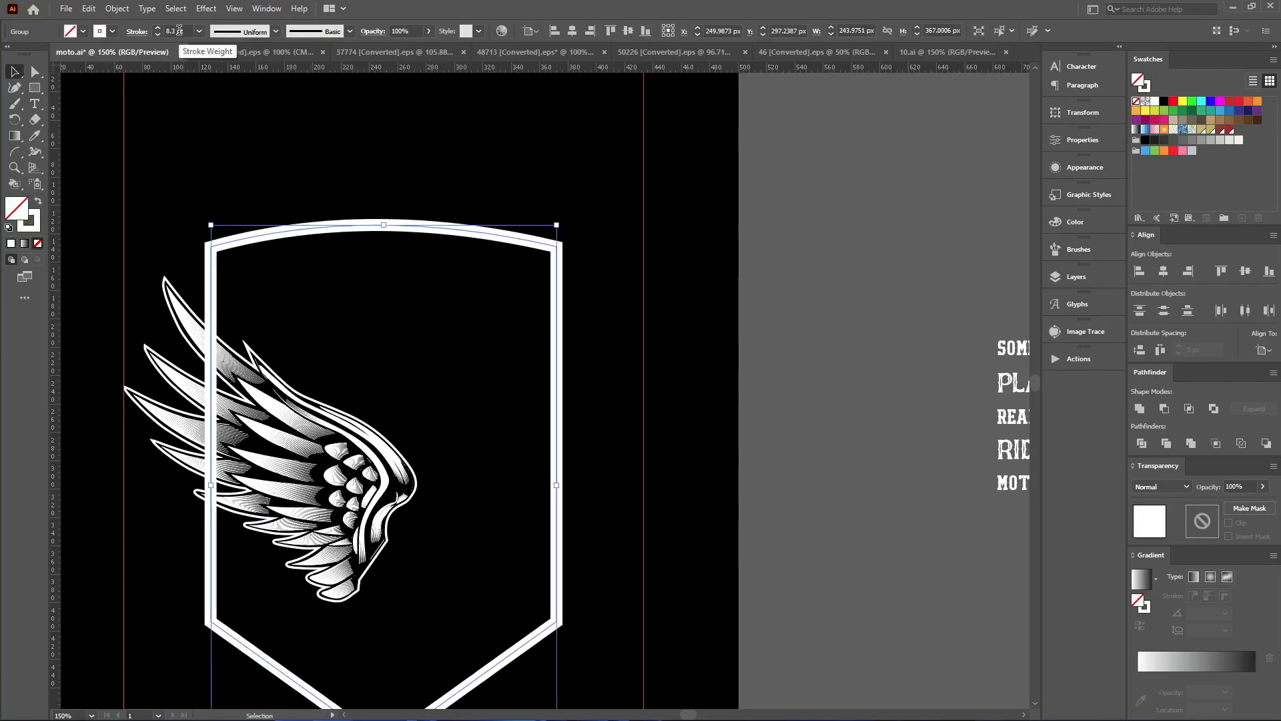
Add an inner shield outline with Offset Path at -11 px and mitre joins
key("ctrl")
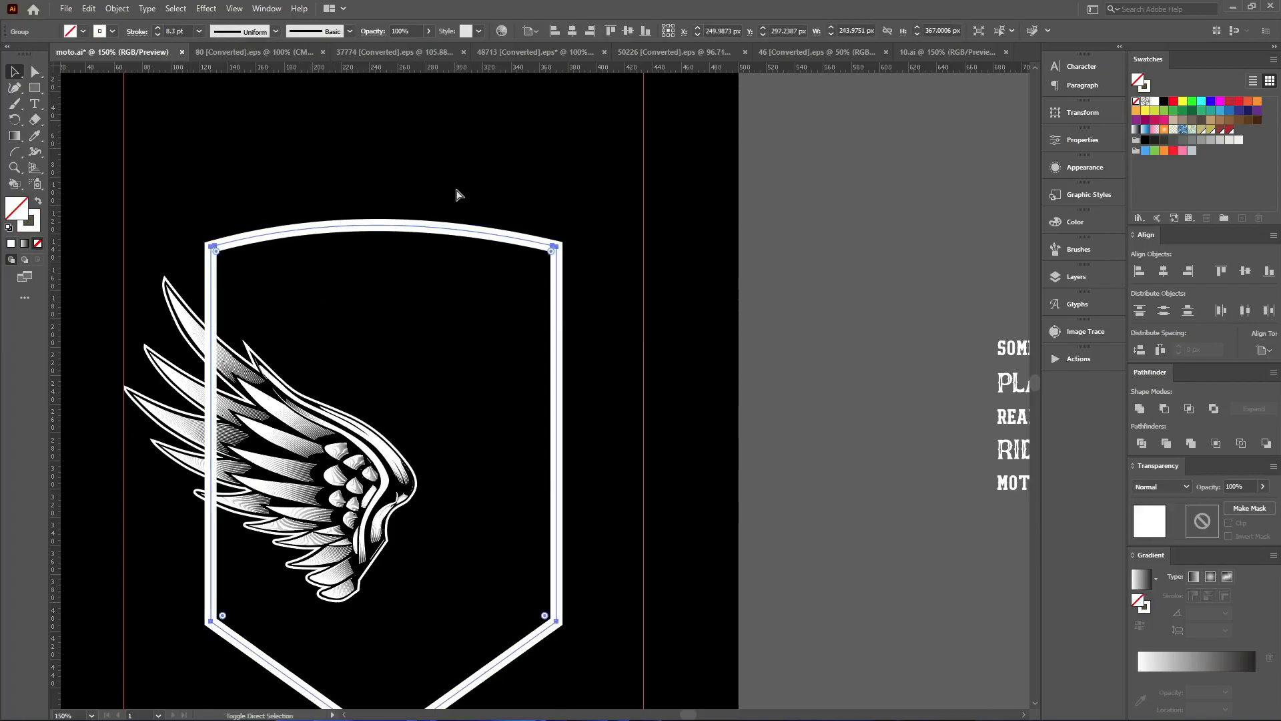
key("ctrl+alt+shift+o")
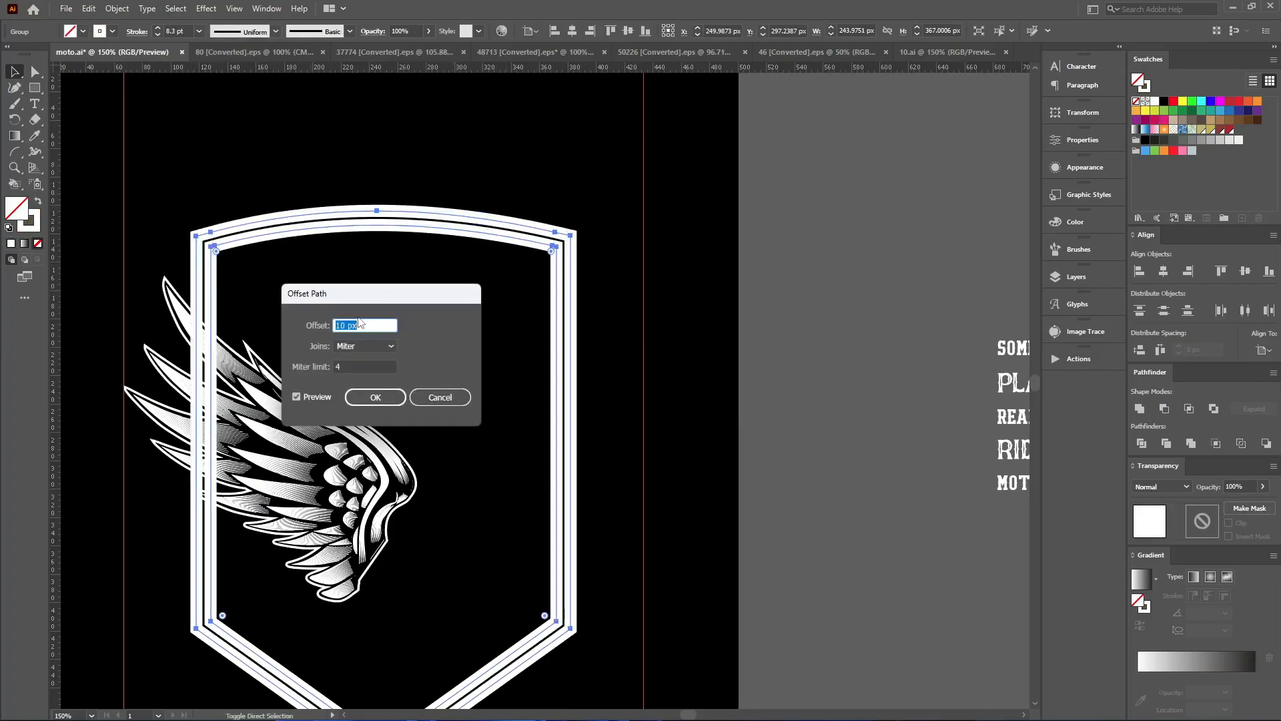
scroll(353, 326, "down", 18)
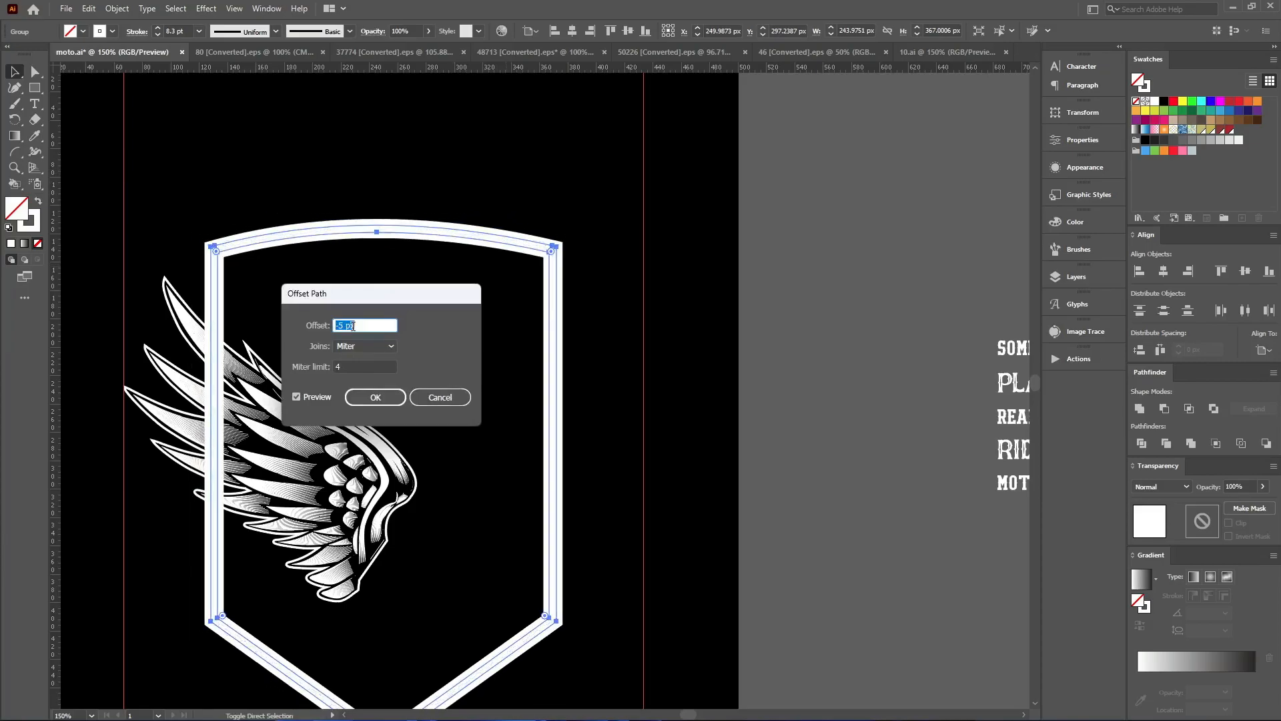
scroll(353, 326, "down", 3)
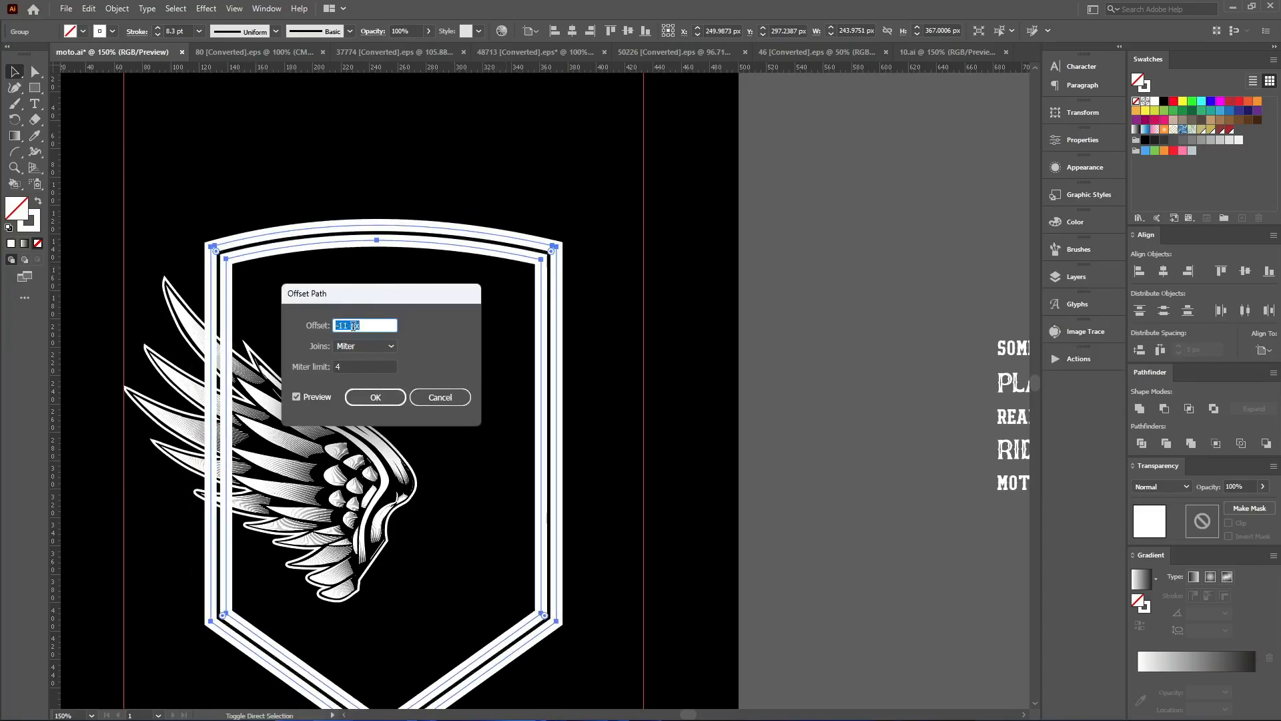
left_click(380, 397)
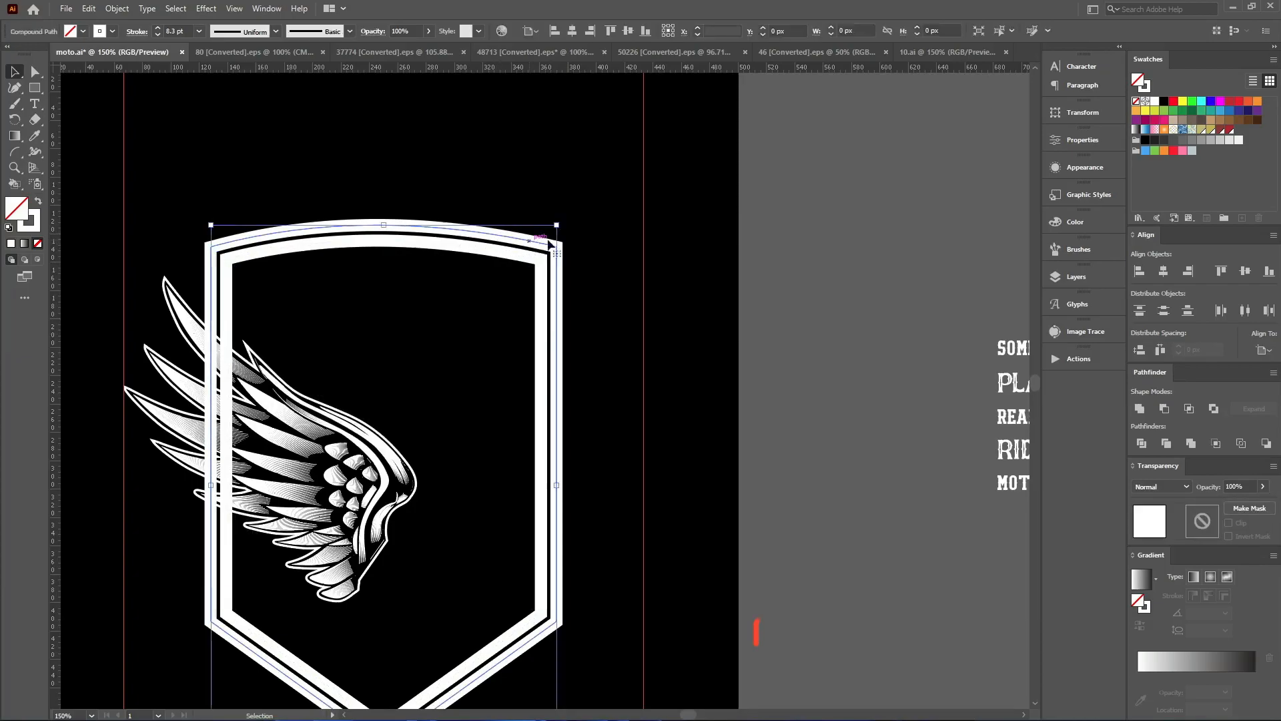
Offset the outermost shield outline again by -19 px to add a third, innermost outline
key("ctrl+alt+o")
scroll(364, 325, "down", 6)
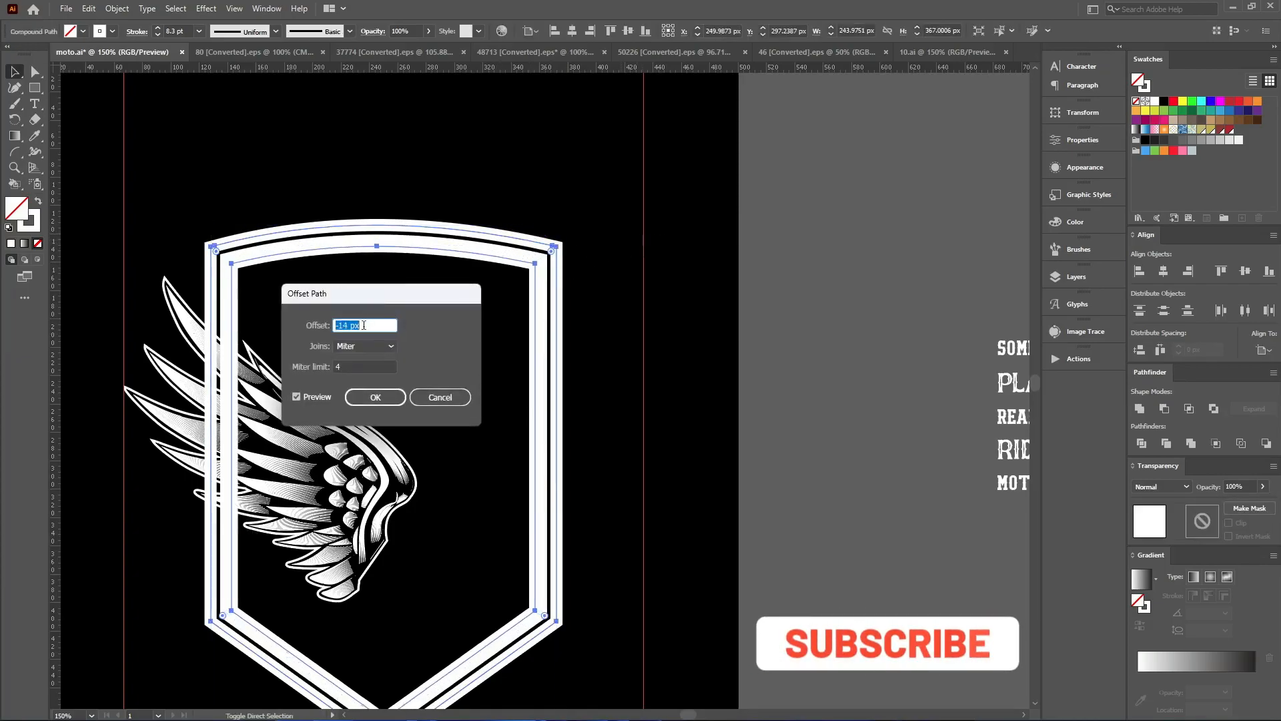
scroll(364, 325, "down", 3)
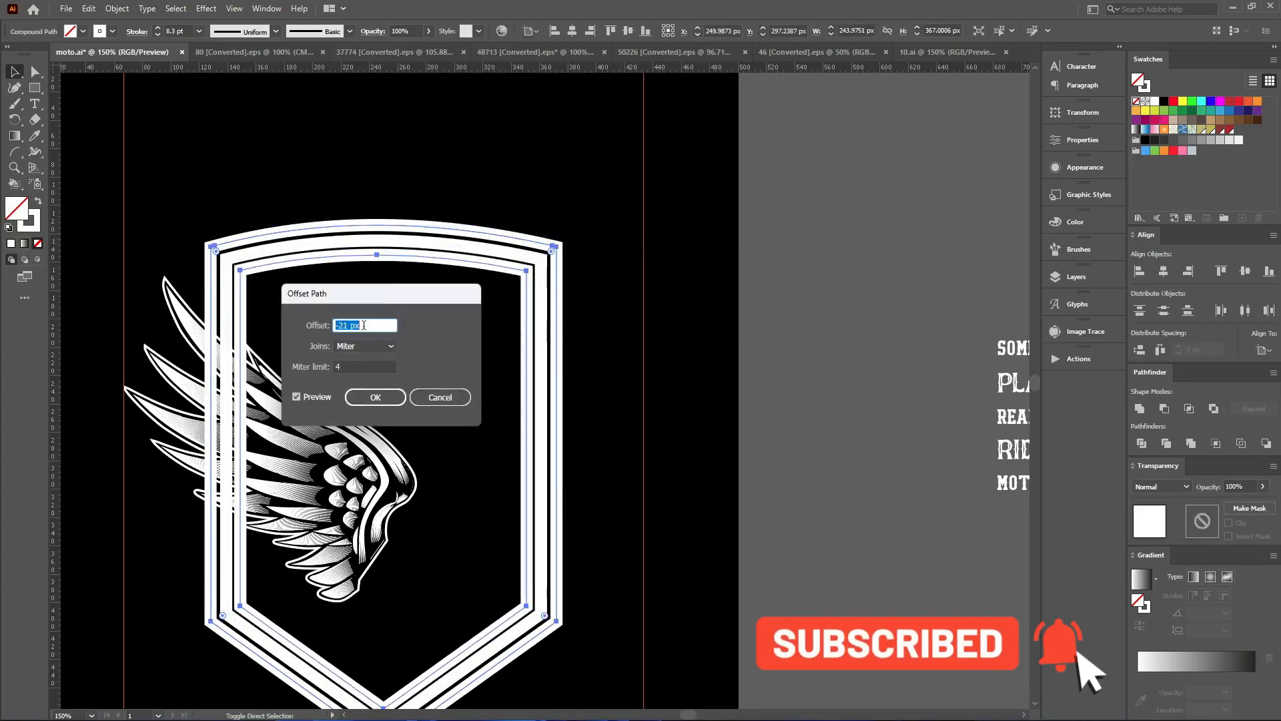
left_click(355, 401)
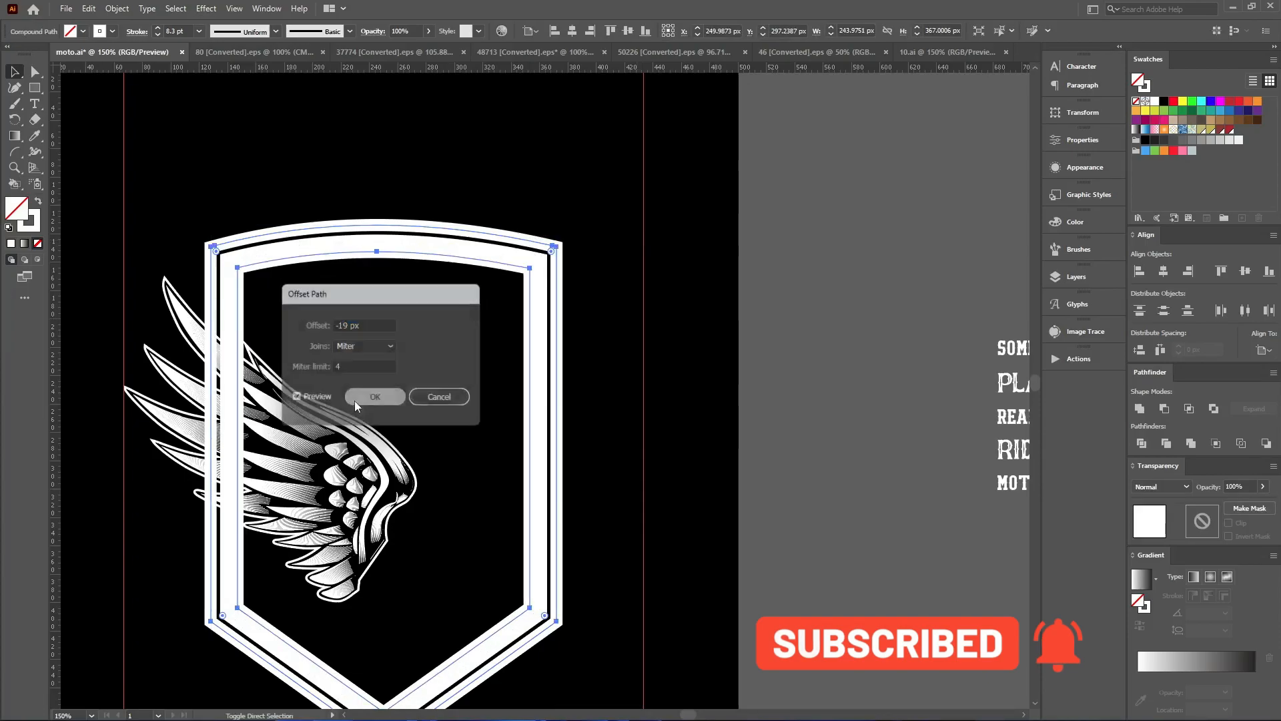
Reduce the middle shield outline's stroke to 5 pt and deselect it
left_click(382, 241)
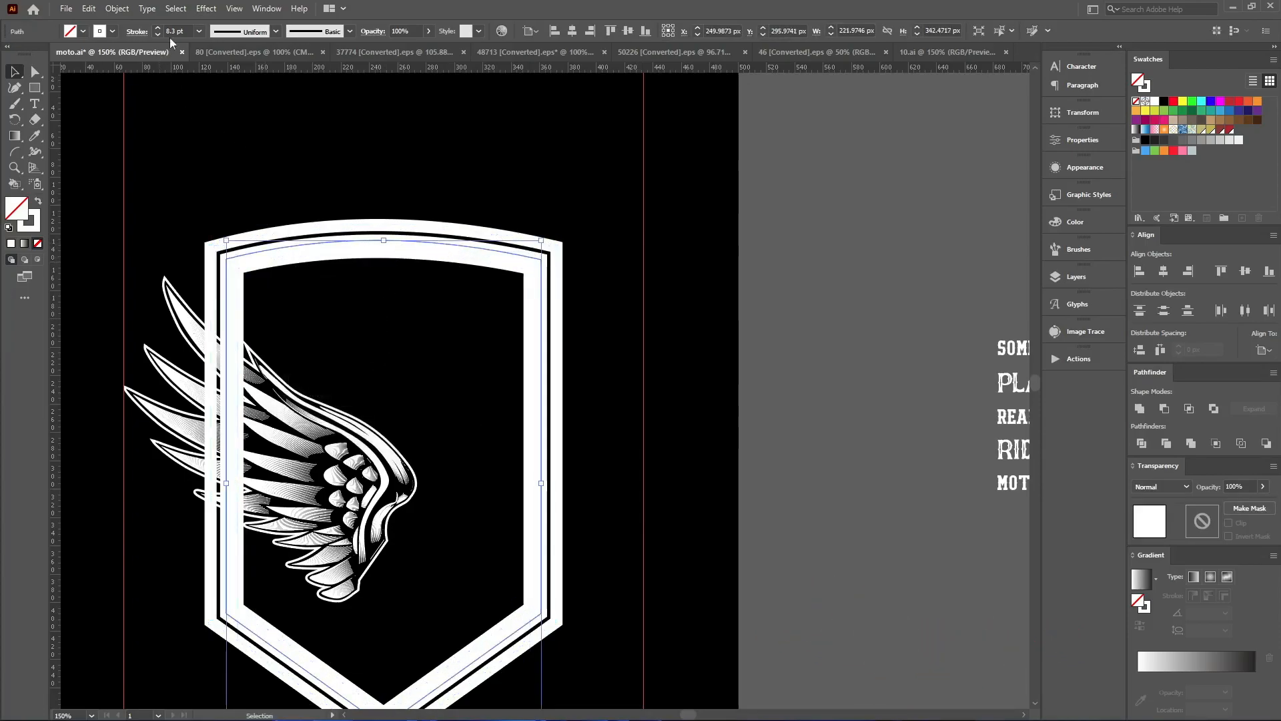
scroll(172, 30, "down", 3)
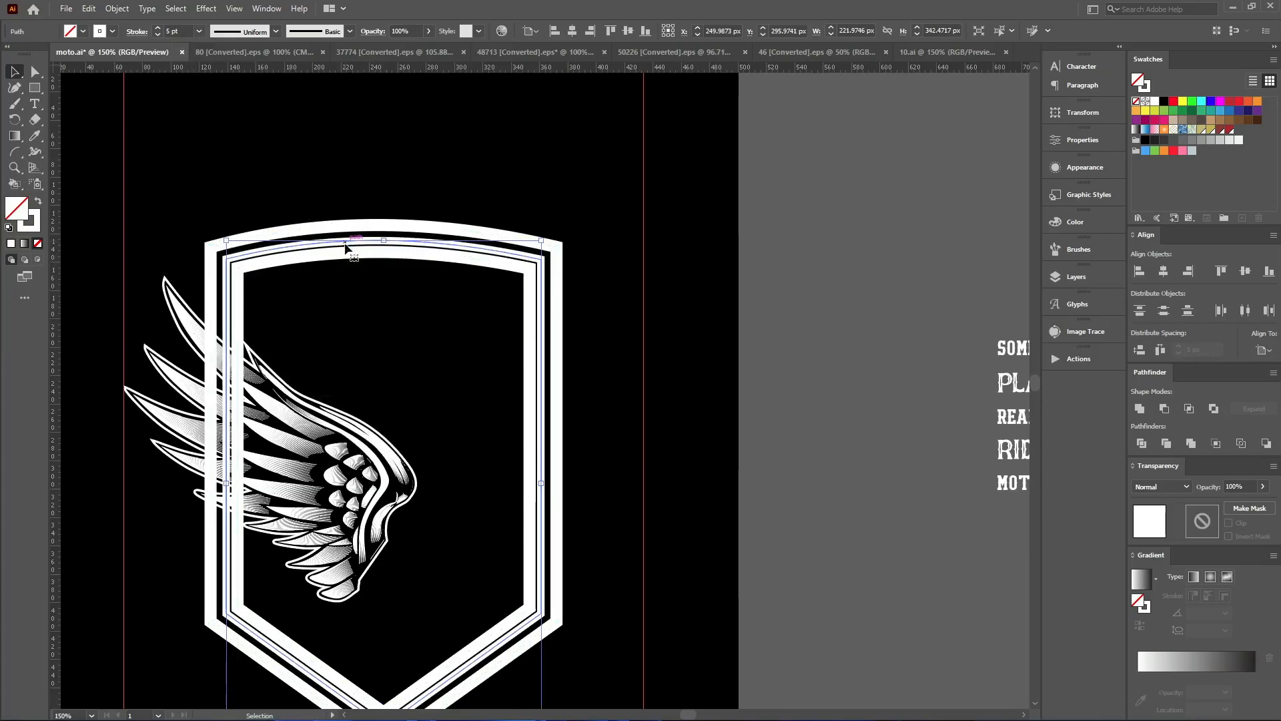
key("ctrl+shift+a")
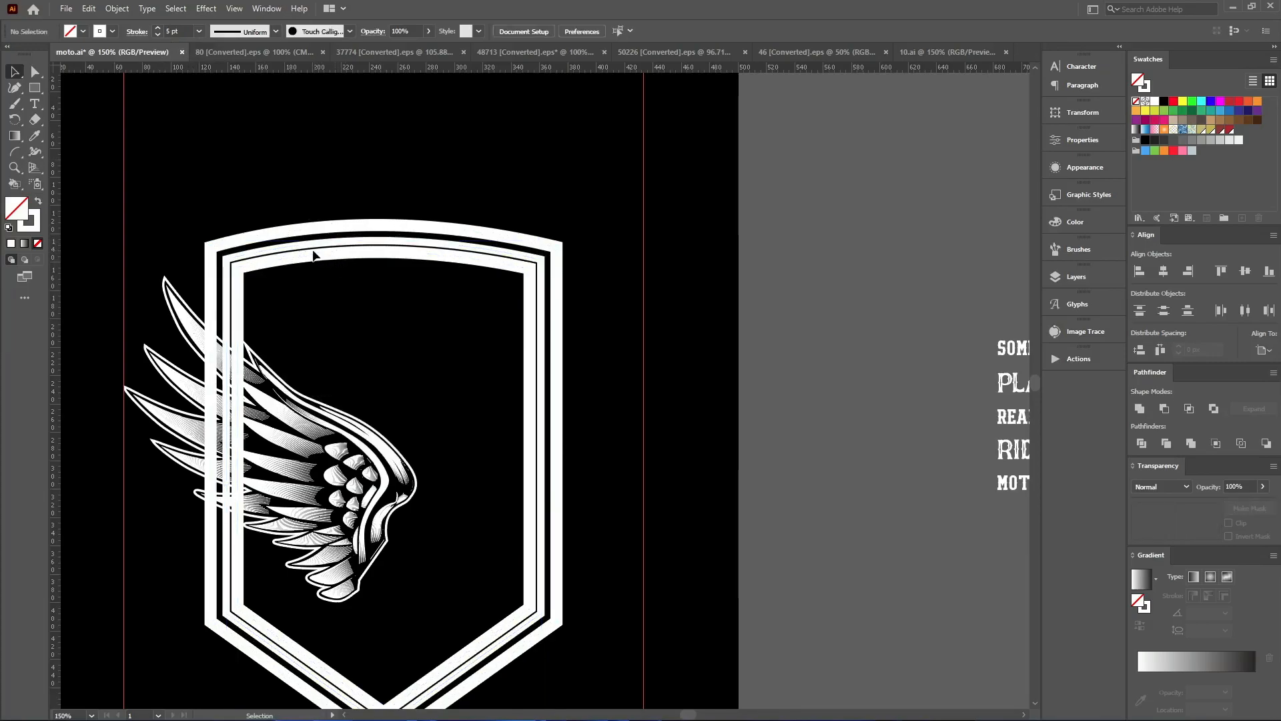
Match the innermost shield outline to the middle outline's 5 pt stroke with the Eyedropper
left_click(315, 256)
key("i")
left_click(327, 241)
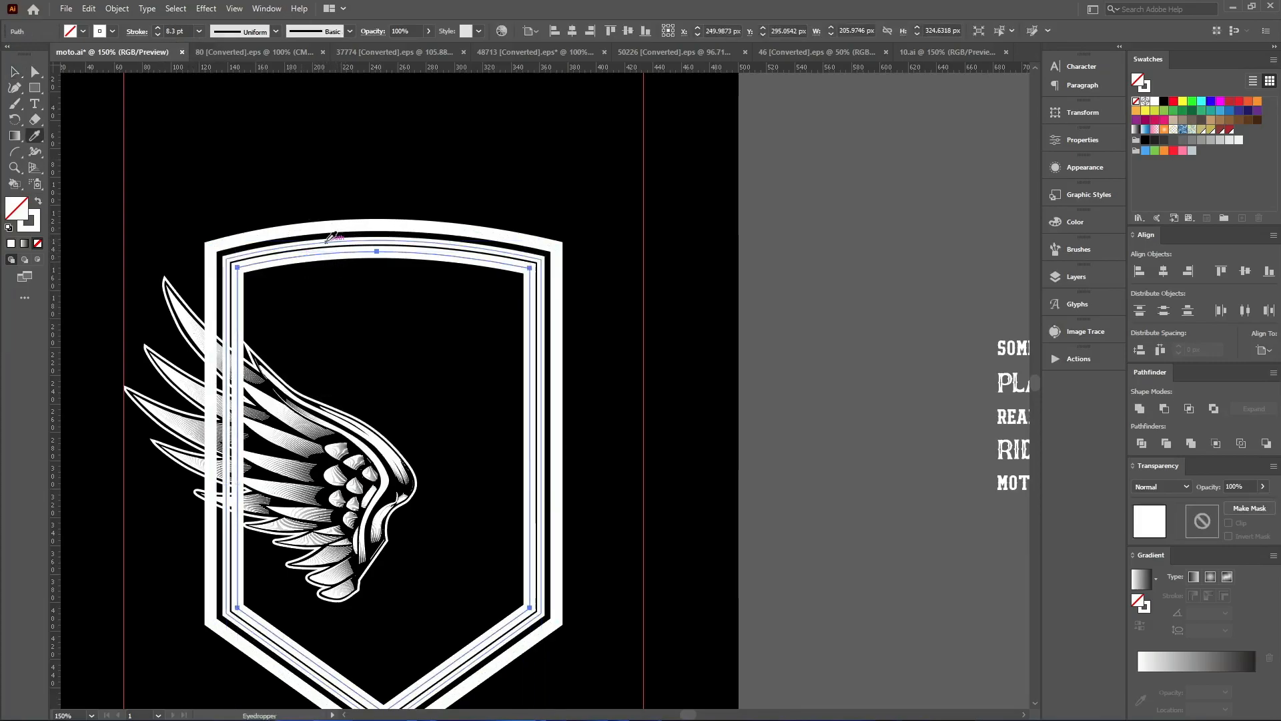
key("ctrl+z")
key("v")
left_click(327, 240)
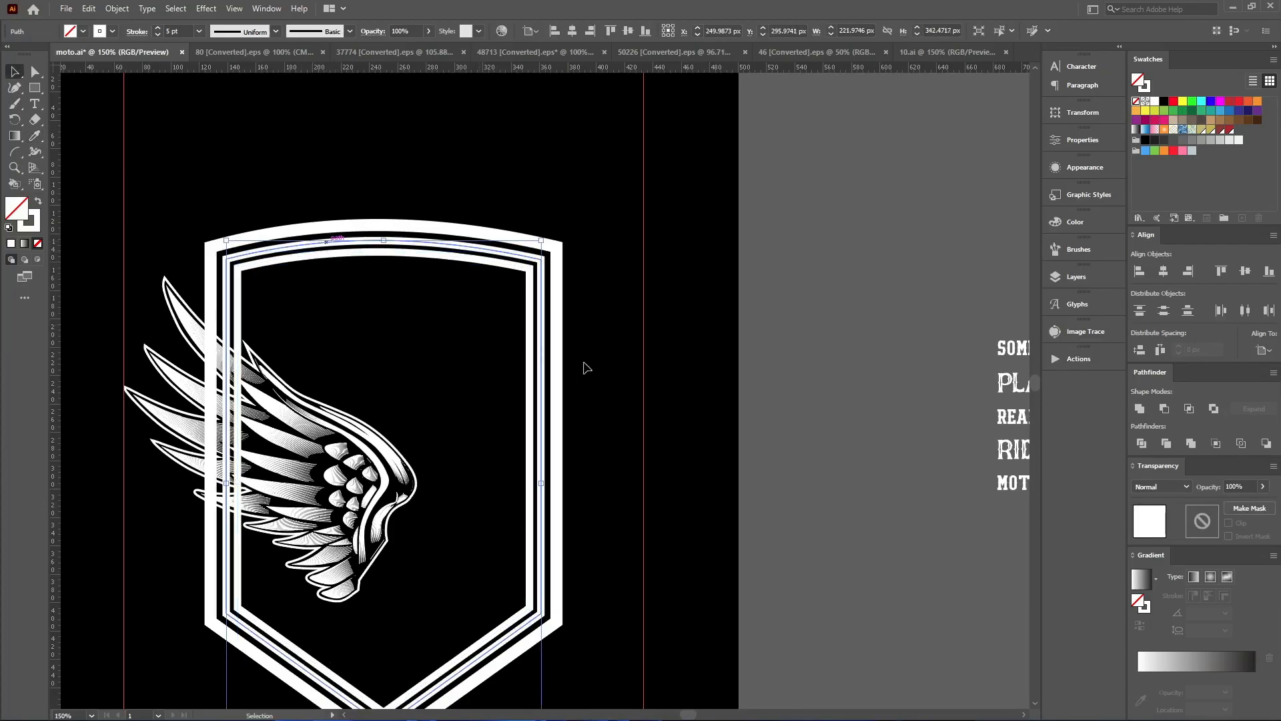
left_click(720, 410)
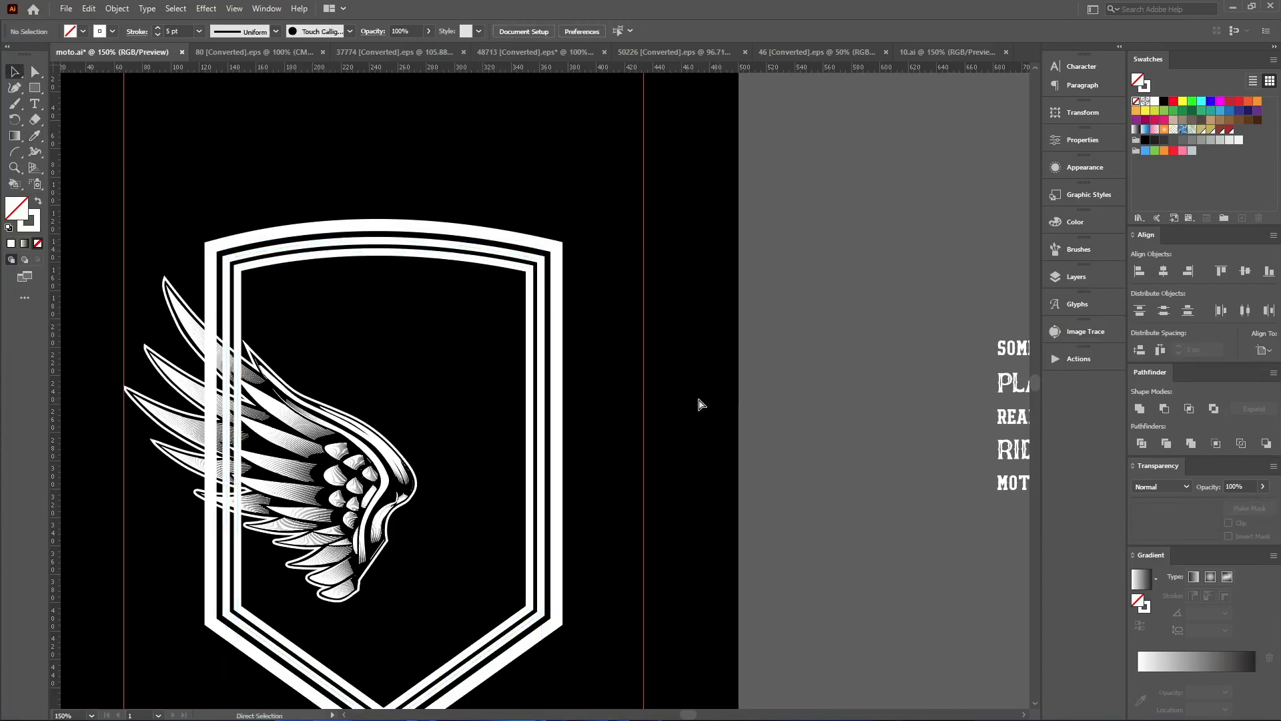
Delete the middle shield outline, leaving the outermost and innermost ones
scroll(670, 410, "down", 2)
scroll(637, 411, "up", 3)
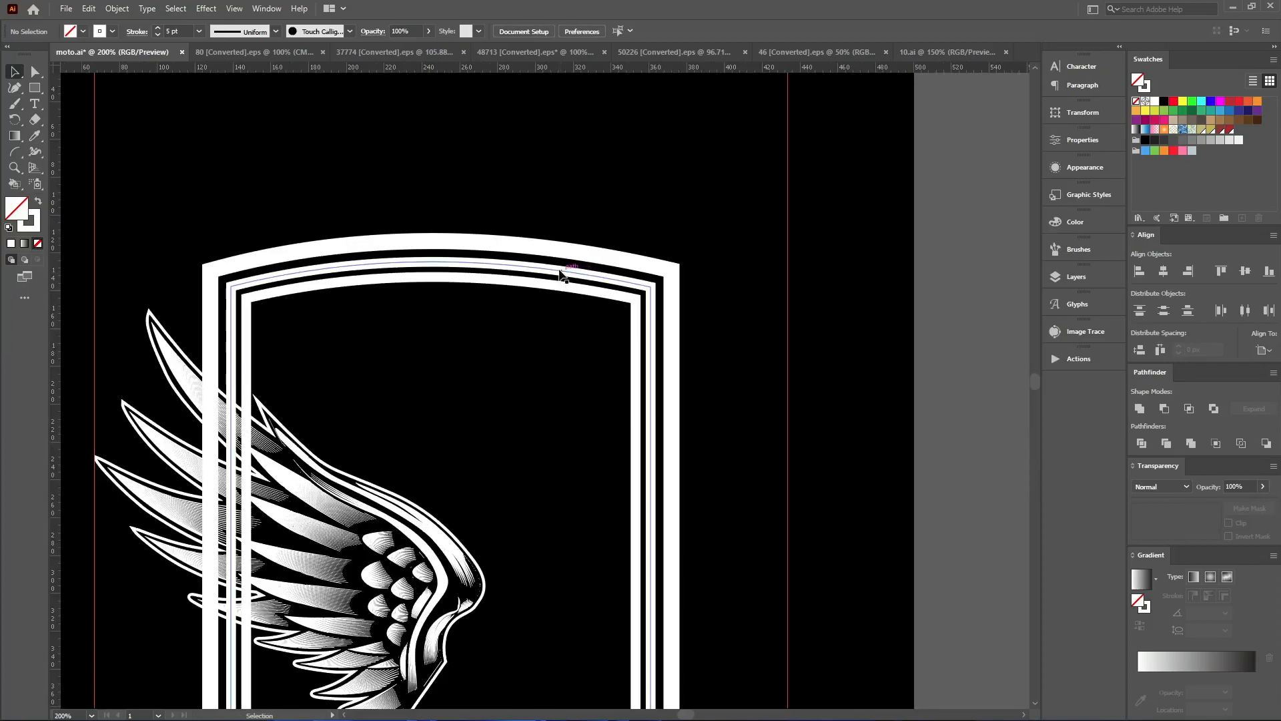
left_click(558, 270)
key("Delete")
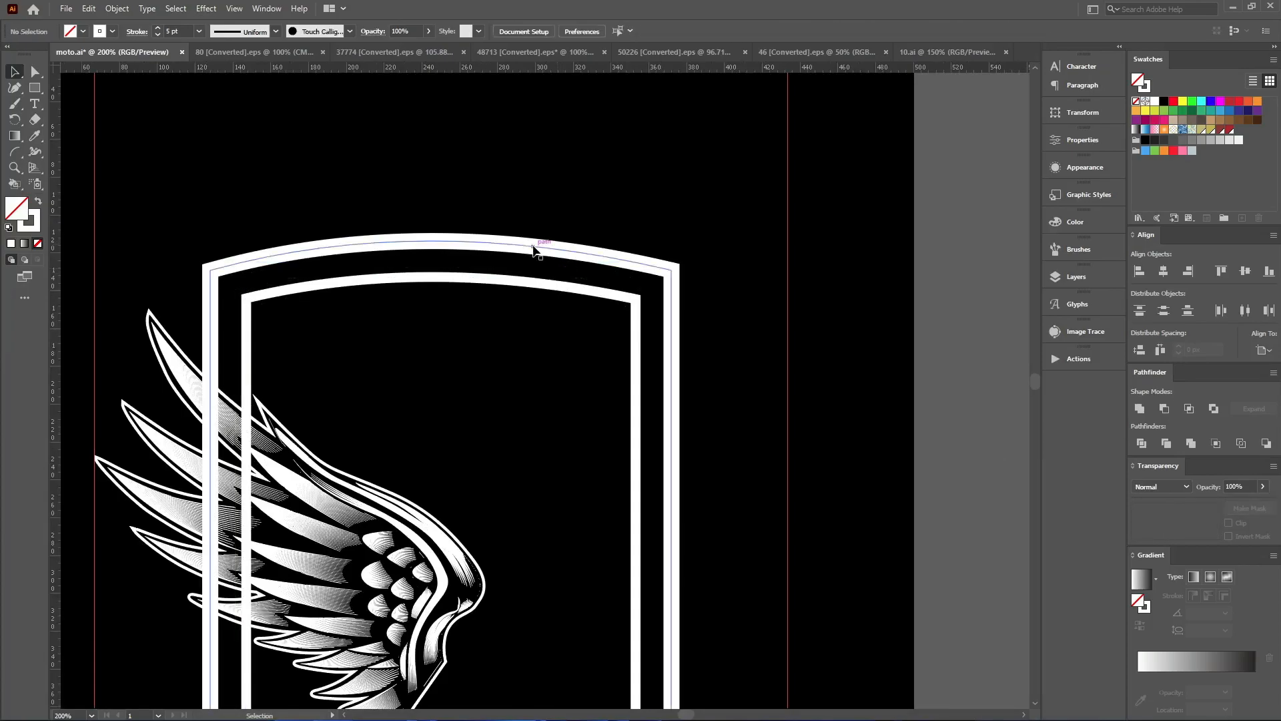
Offset the outermost shield outline by -10.4 px to add a new outline between the two existing ones
left_click(534, 249)
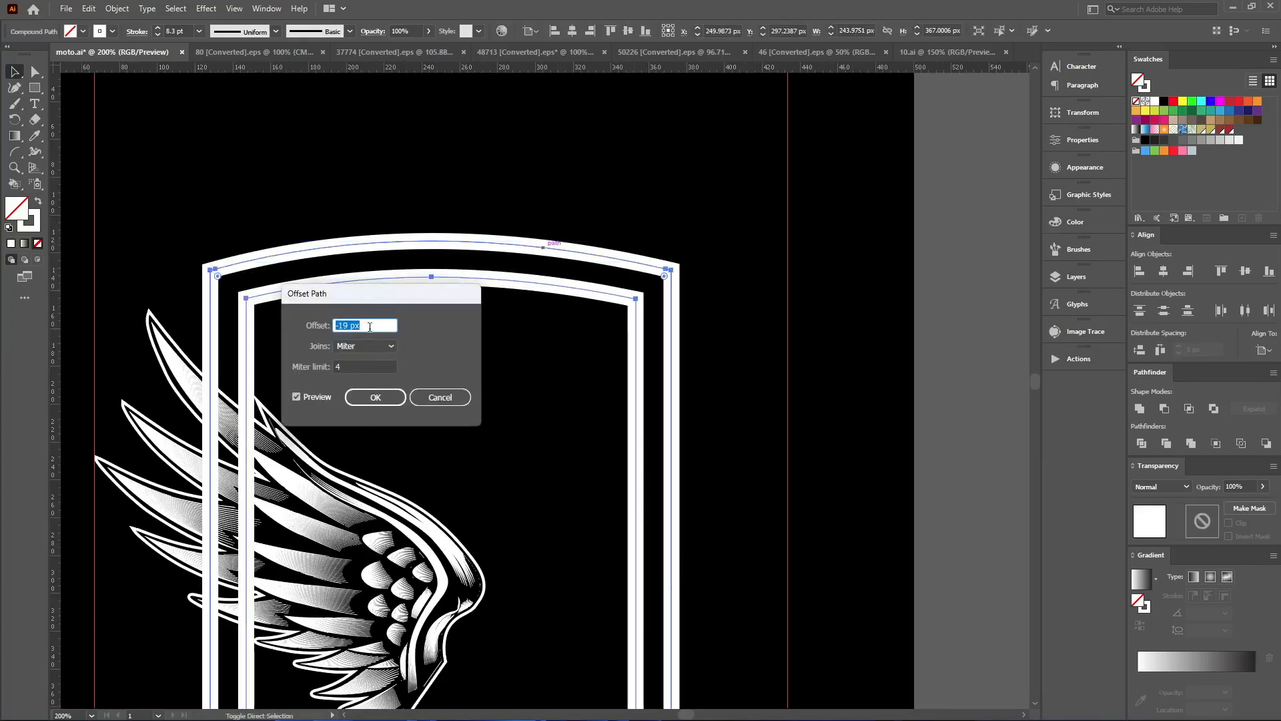
key("Up")
key("Up")
key("Up")
key("Up")
key("Up")
key("Up")
key("Up")
key("Up")
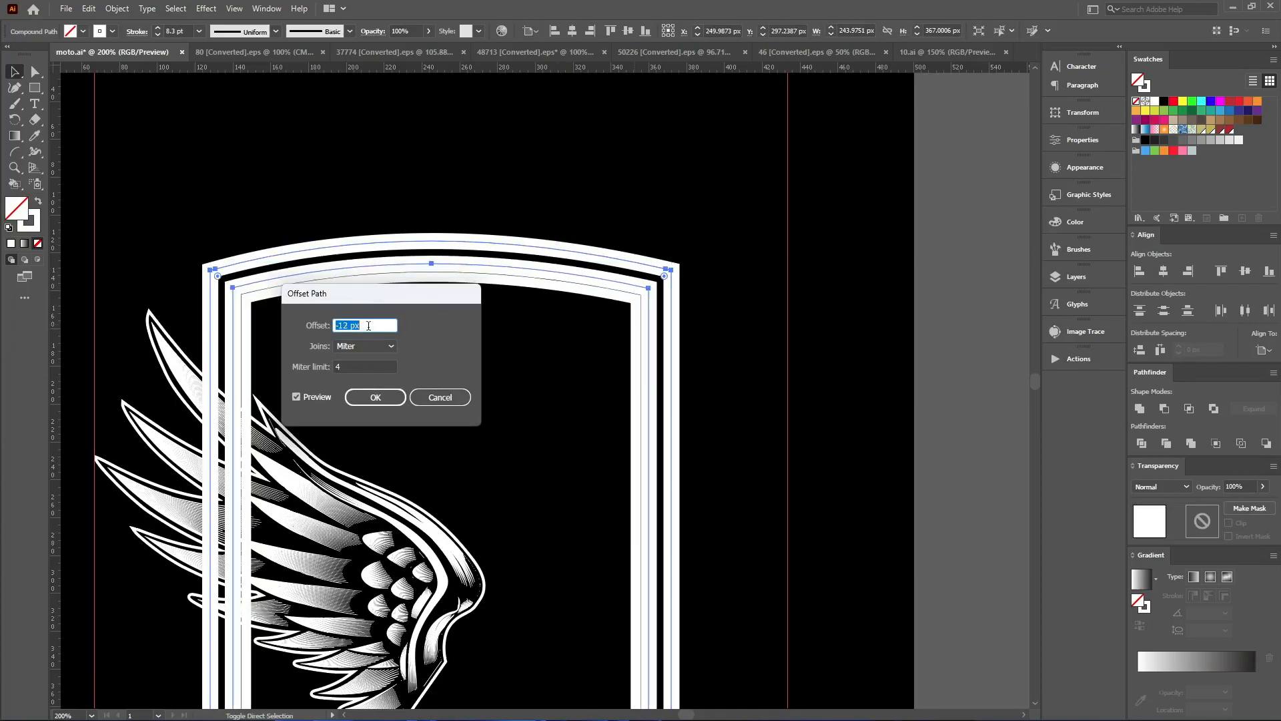
key("ctrl+Down")
key("ctrl+Down")
key("ctrl+Down")
key("ctrl+Down")
key("ctrl+Down")
key("ctrl+Up")
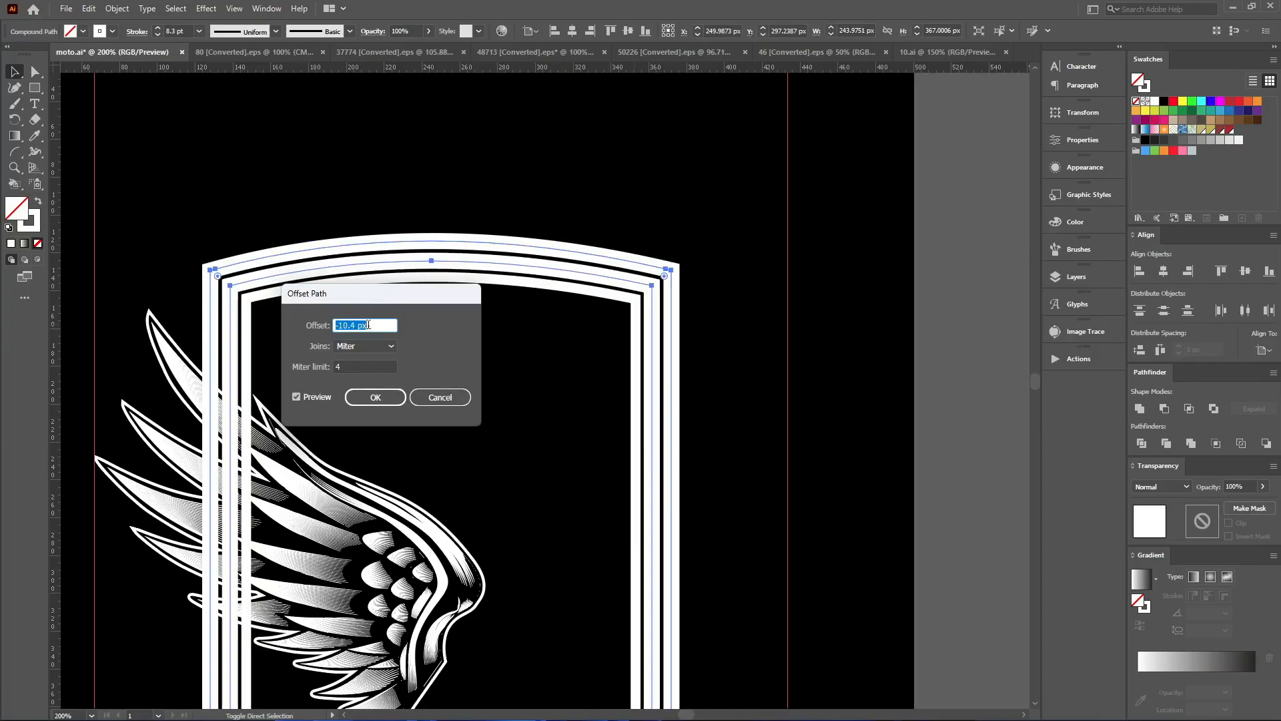
left_click(350, 401)
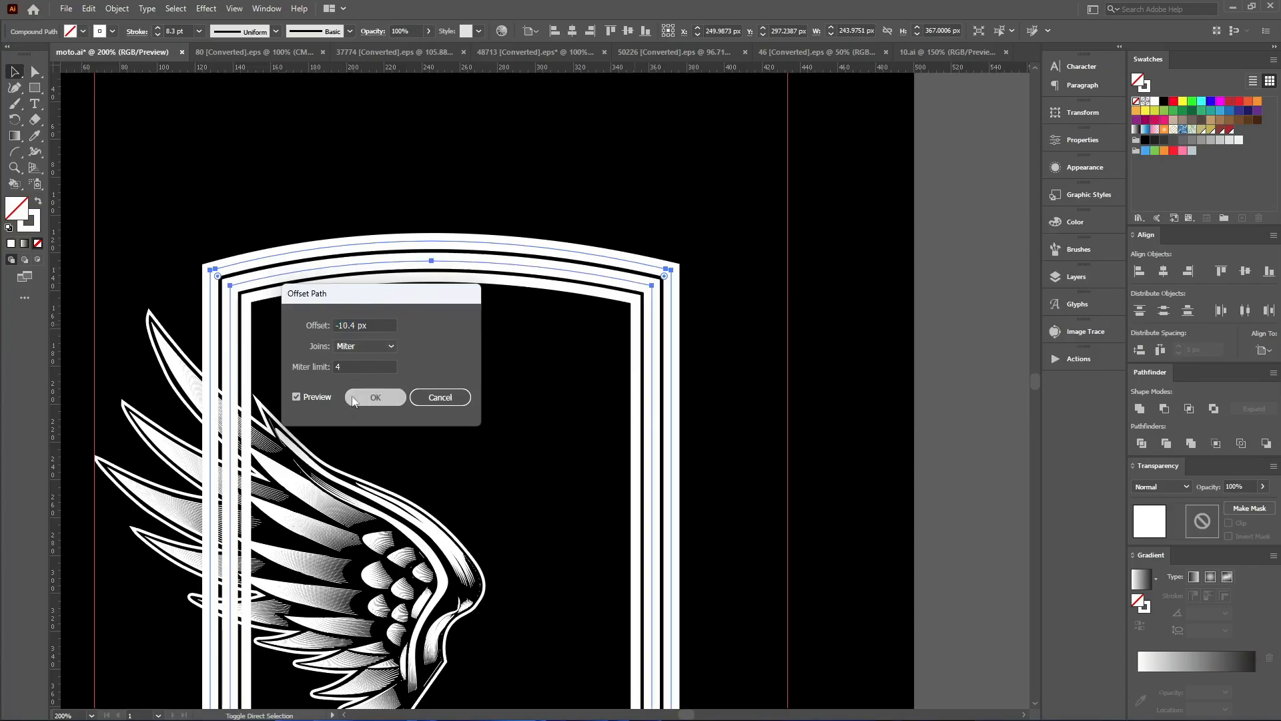
Set the new middle shield outline's stroke to 5 pt
left_click(224, 207)
left_click(200, 52)
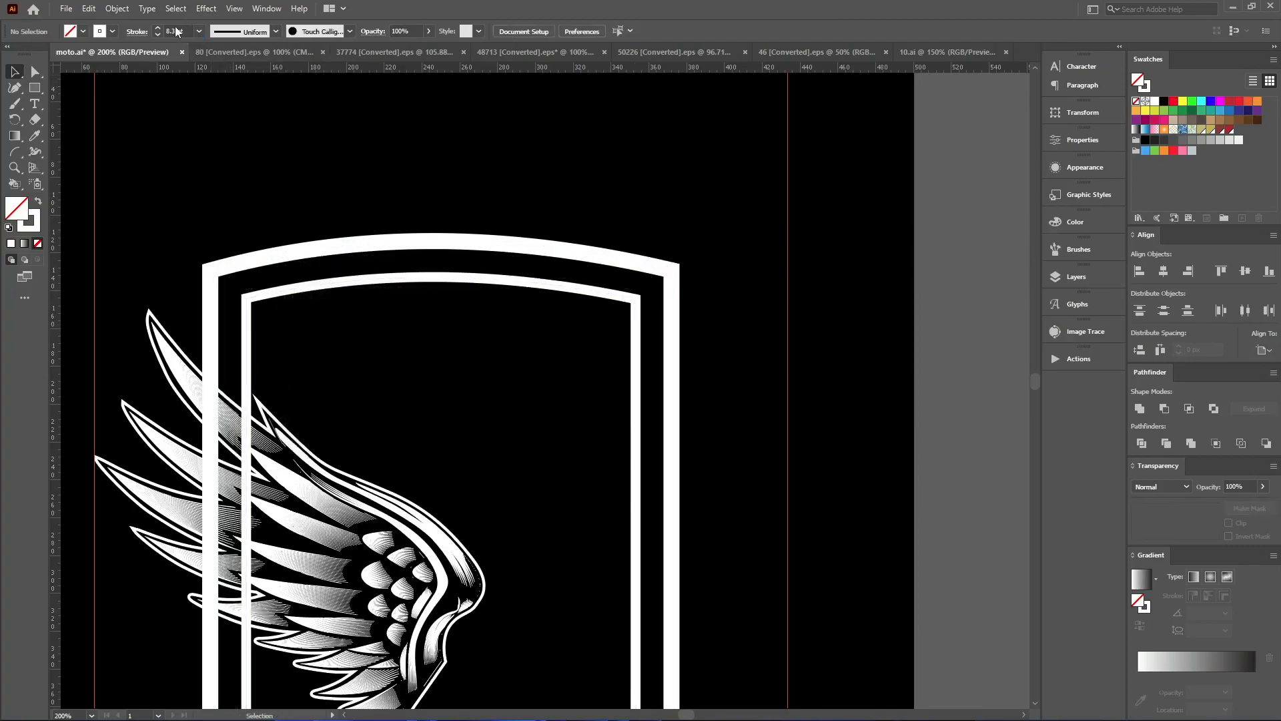
left_click(380, 339)
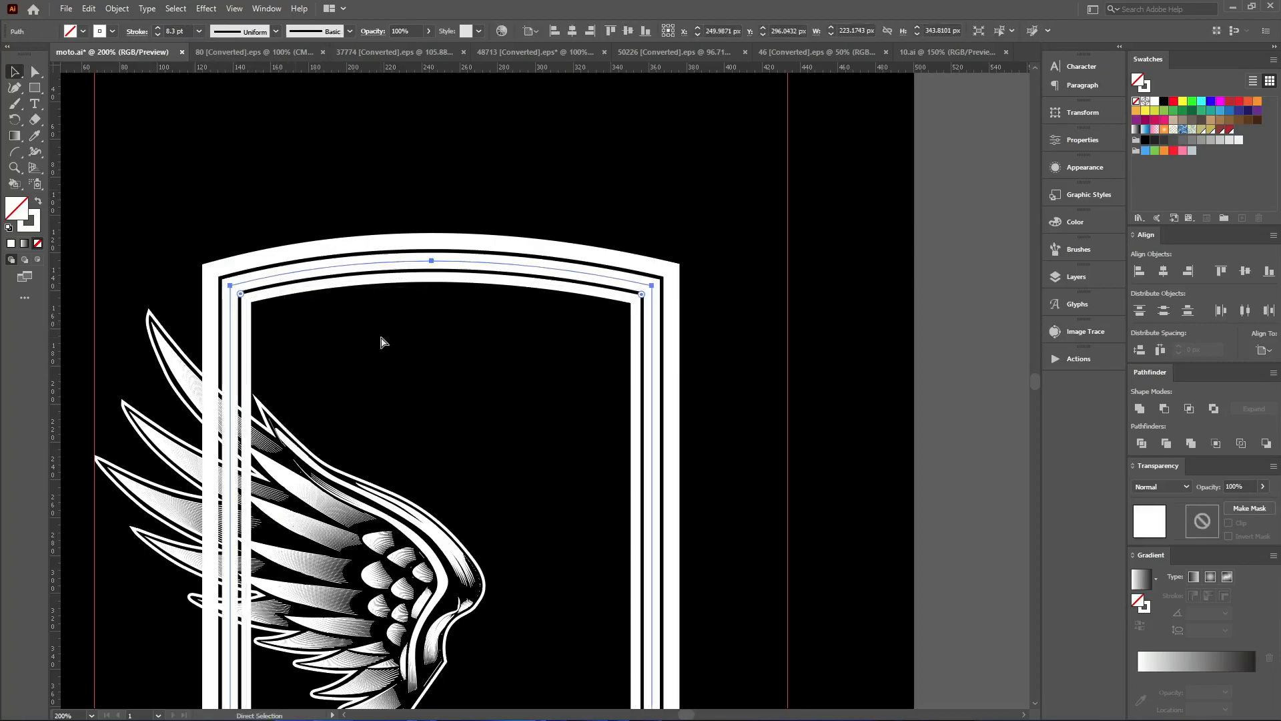
scroll(184, 32, "down", 4)
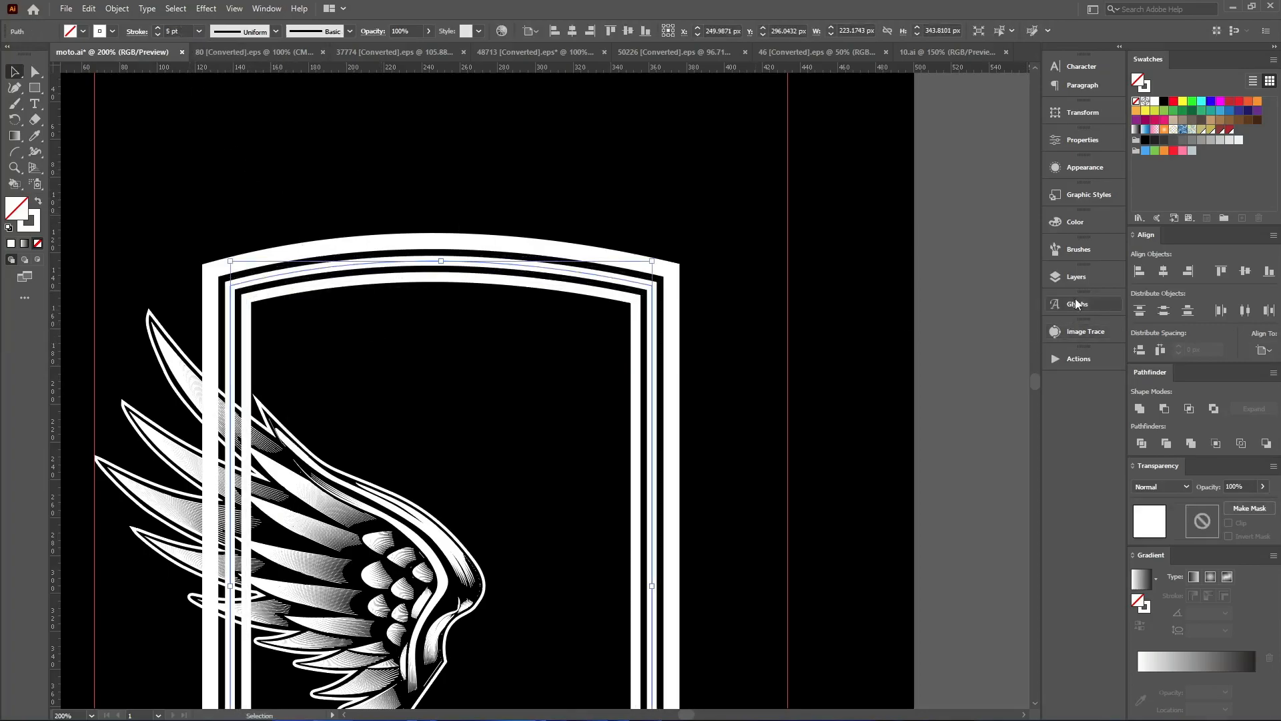
Apply the chain pattern brush to the middle shield outline
scroll(701, 306, "down", 1)
scroll(613, 267, "down", 1)
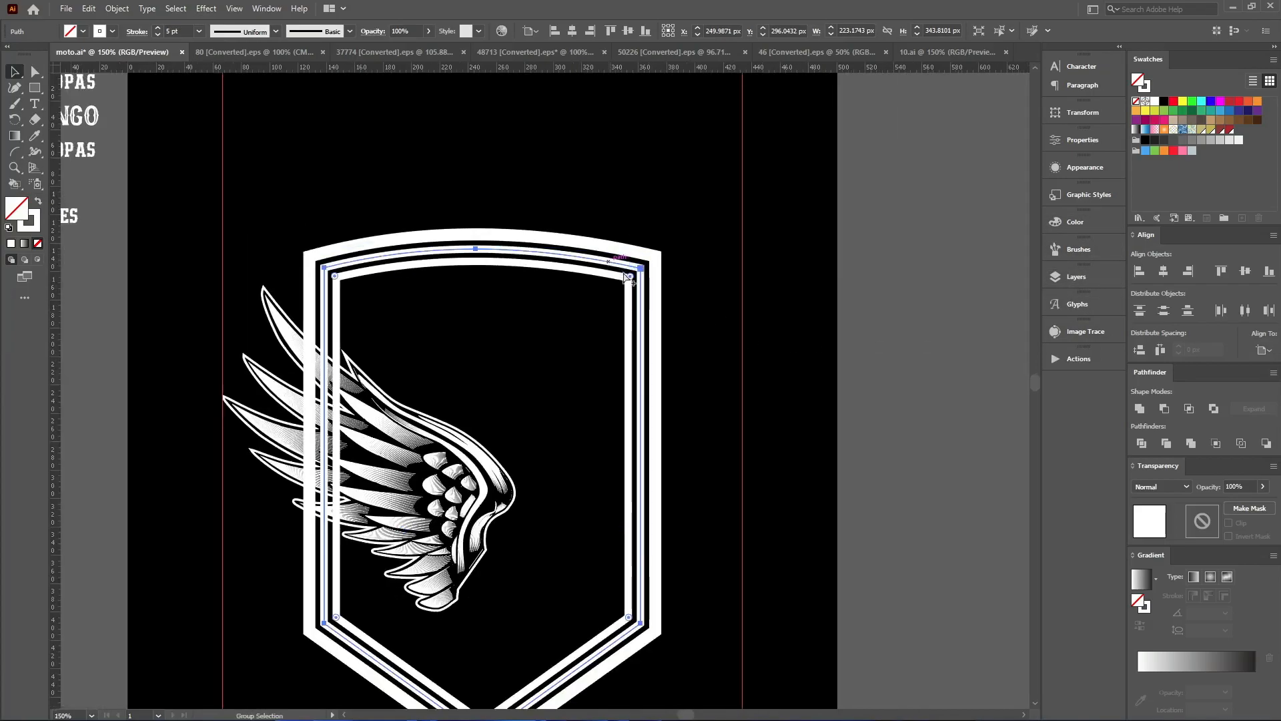
scroll(796, 319, "up", 1)
left_click(1083, 279)
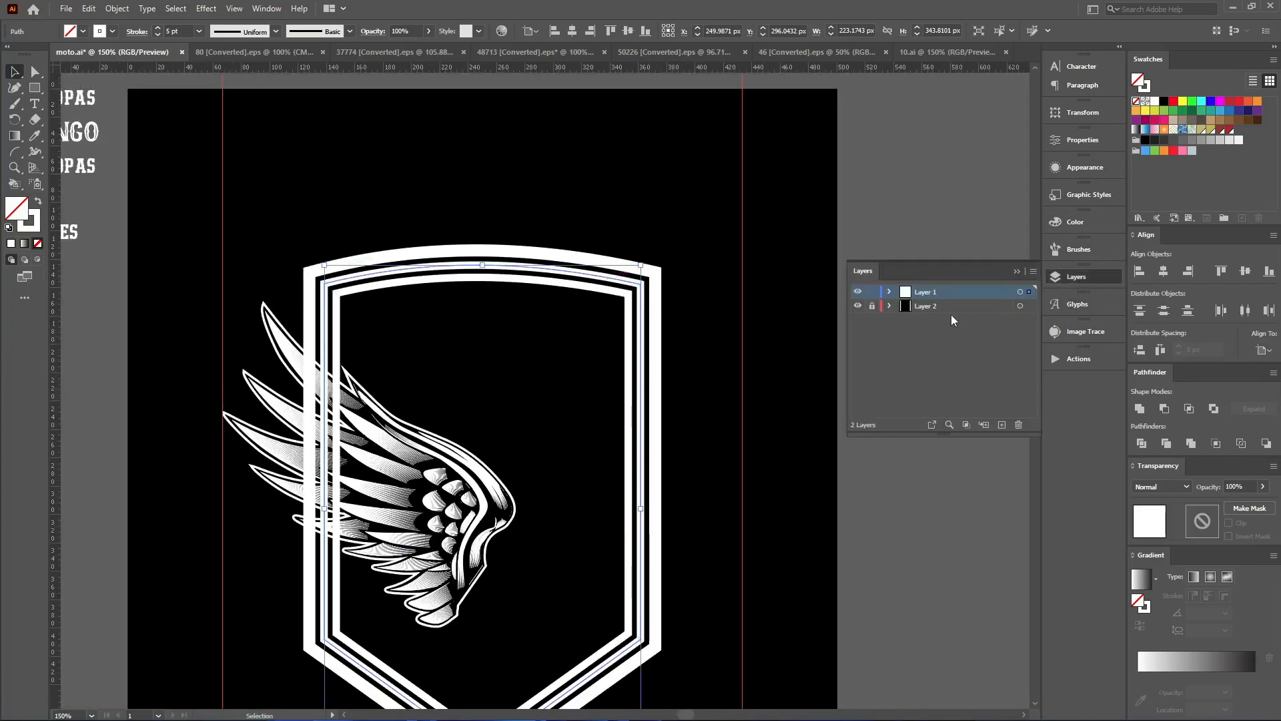
left_click(1081, 250)
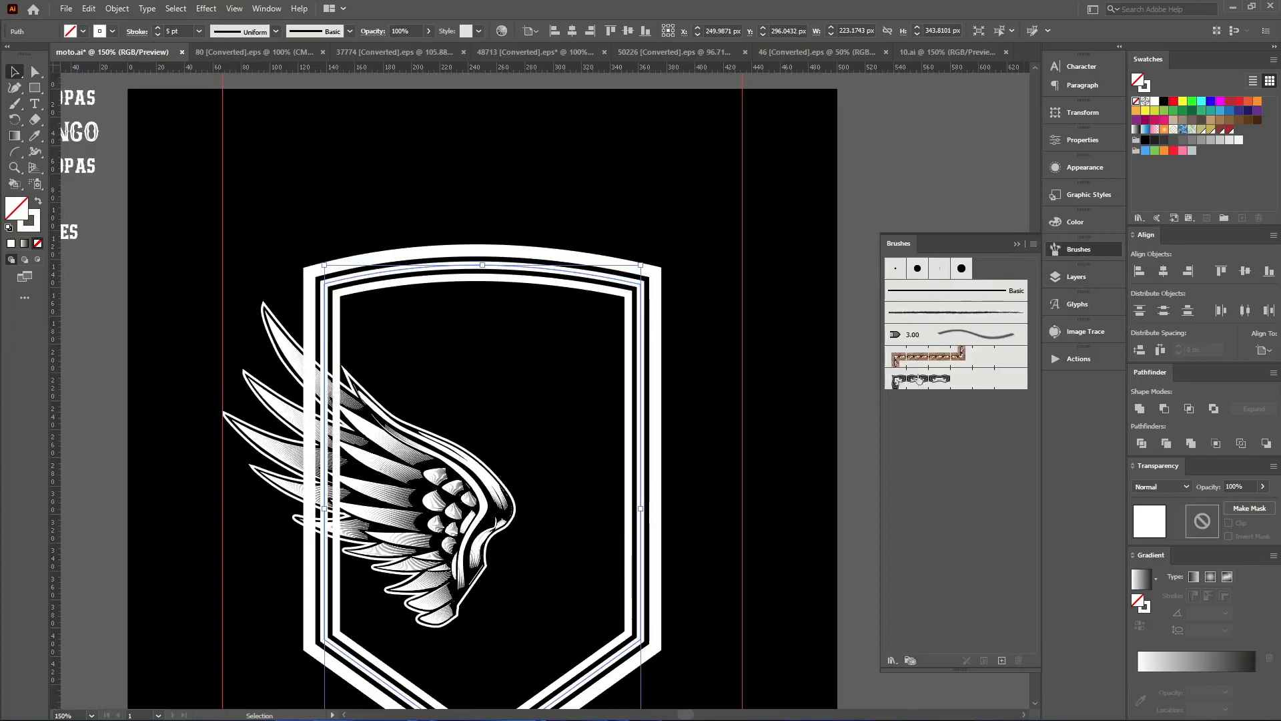
left_click(898, 379)
scroll(529, 275, "up", 3)
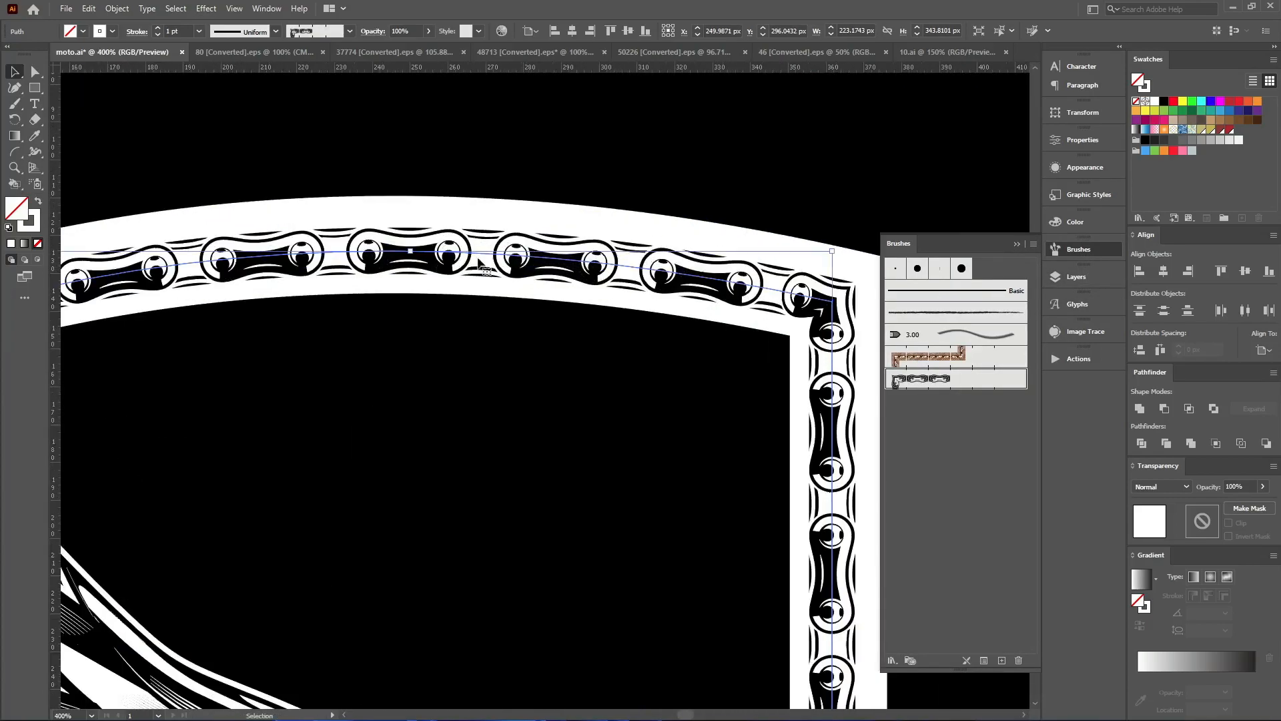
Reduce the chain outline's stroke weight below 1 pt so the chain fits between the two solid outlines
scroll(173, 29, "down", 8)
scroll(174, 26, "up", 3)
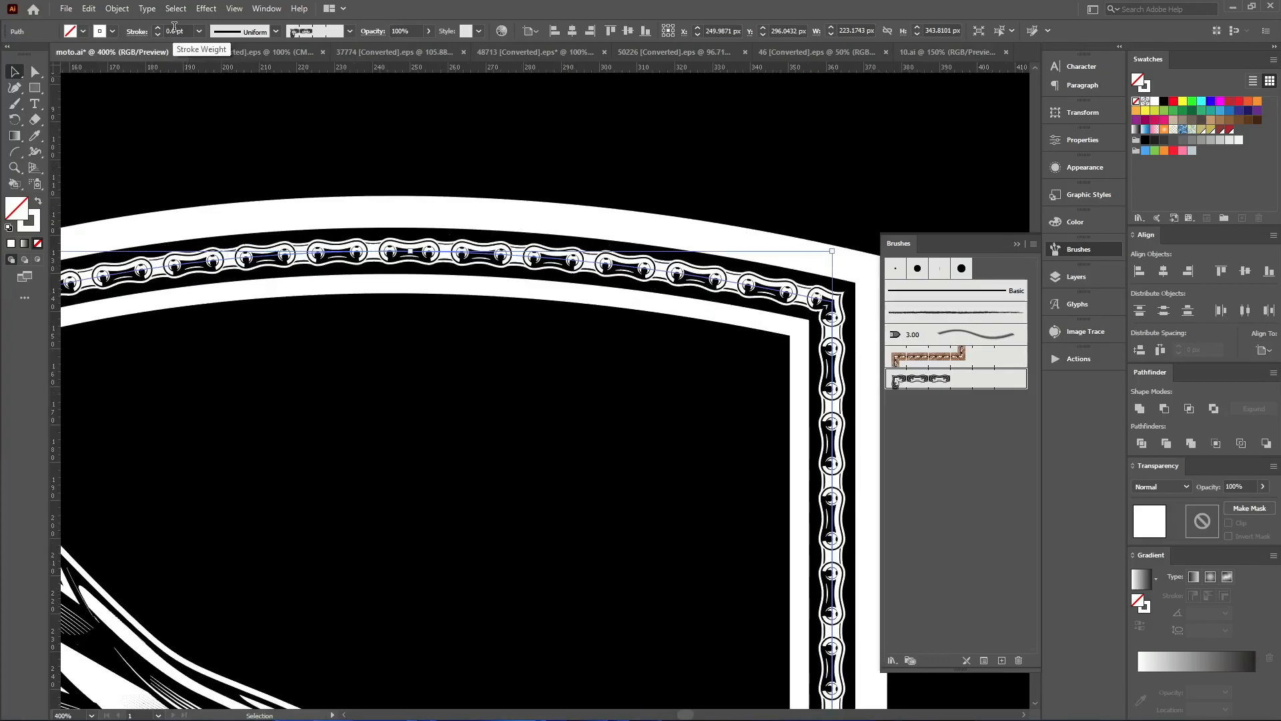
scroll(173, 27, "up", 1)
scroll(445, 248, "down", 3)
Select the outer, chain and inner shield outlines together
left_click(400, 414)
left_click(503, 261)
left_click(396, 434)
left_click(531, 188)
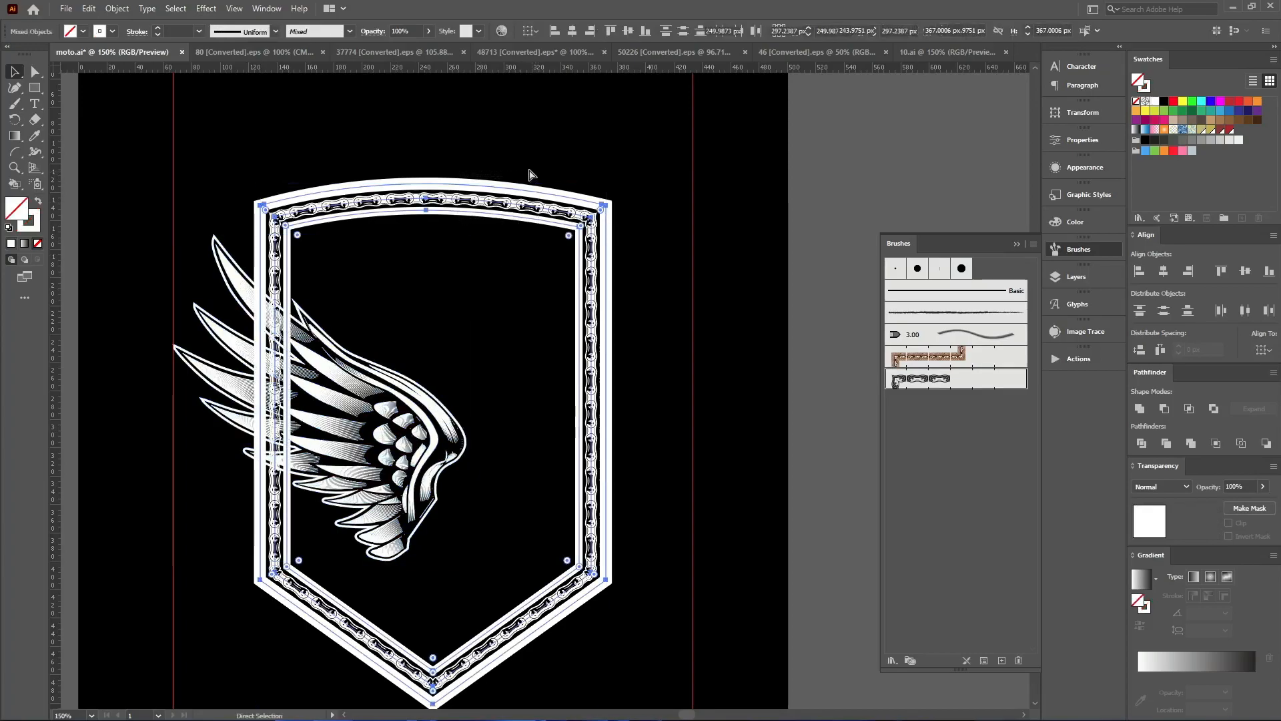
Mirror a copy of the wing and place it on the shield's right half, overlapping the original at the centre
left_click_drag(415, 380, 399, 402)
key("ctrl+z")
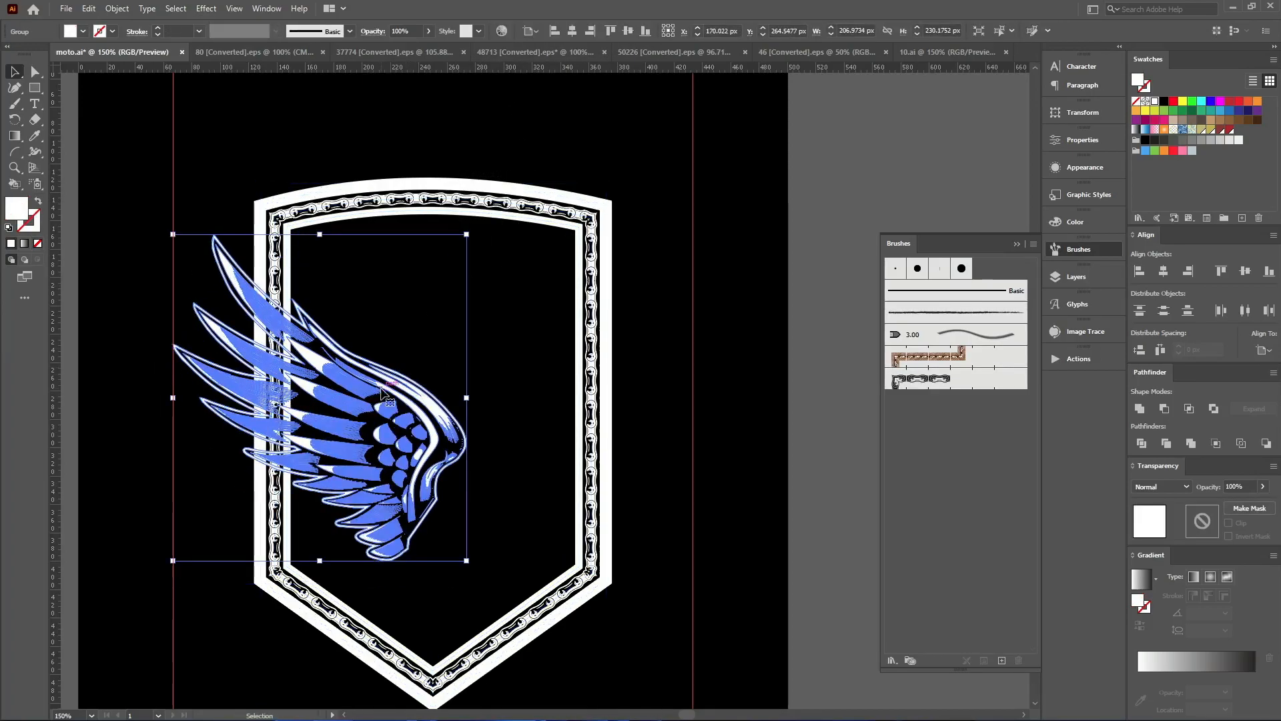
key("o")
left_click(553, 455)
left_click_drag(448, 354, 677, 345)
scroll(696, 337, "up", 4)
scroll(675, 387, "up", 4)
scroll(731, 342, "up", 5)
scroll(723, 336, "down", 13)
scroll(542, 360, "up", 2)
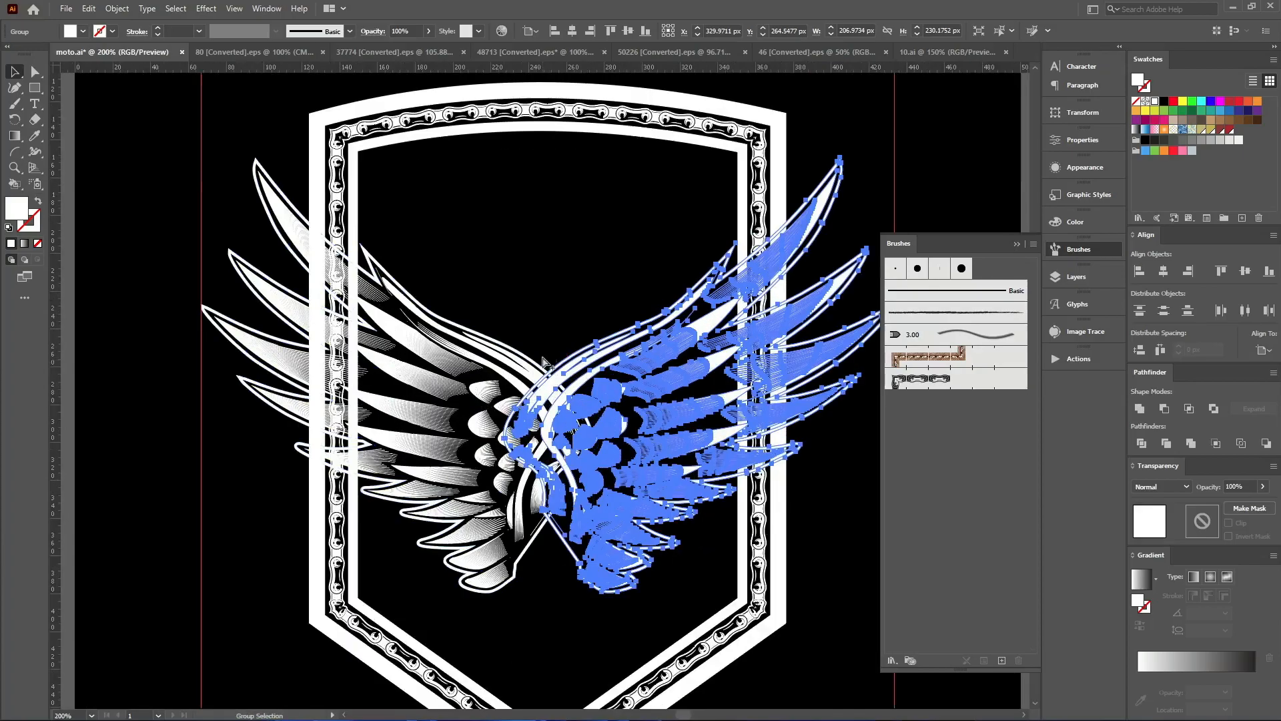
Group the two wings into one pair and save the document
left_click(520, 366, "shift")
key("a")
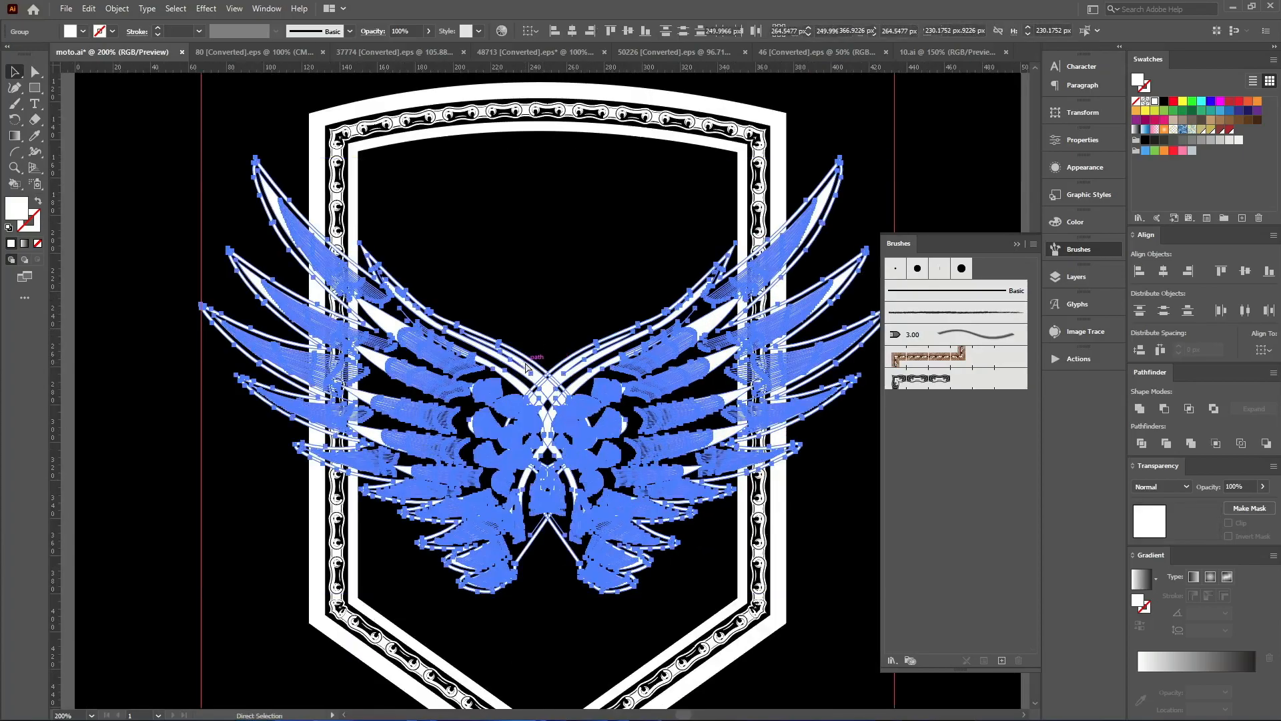
left_click(131, 381)
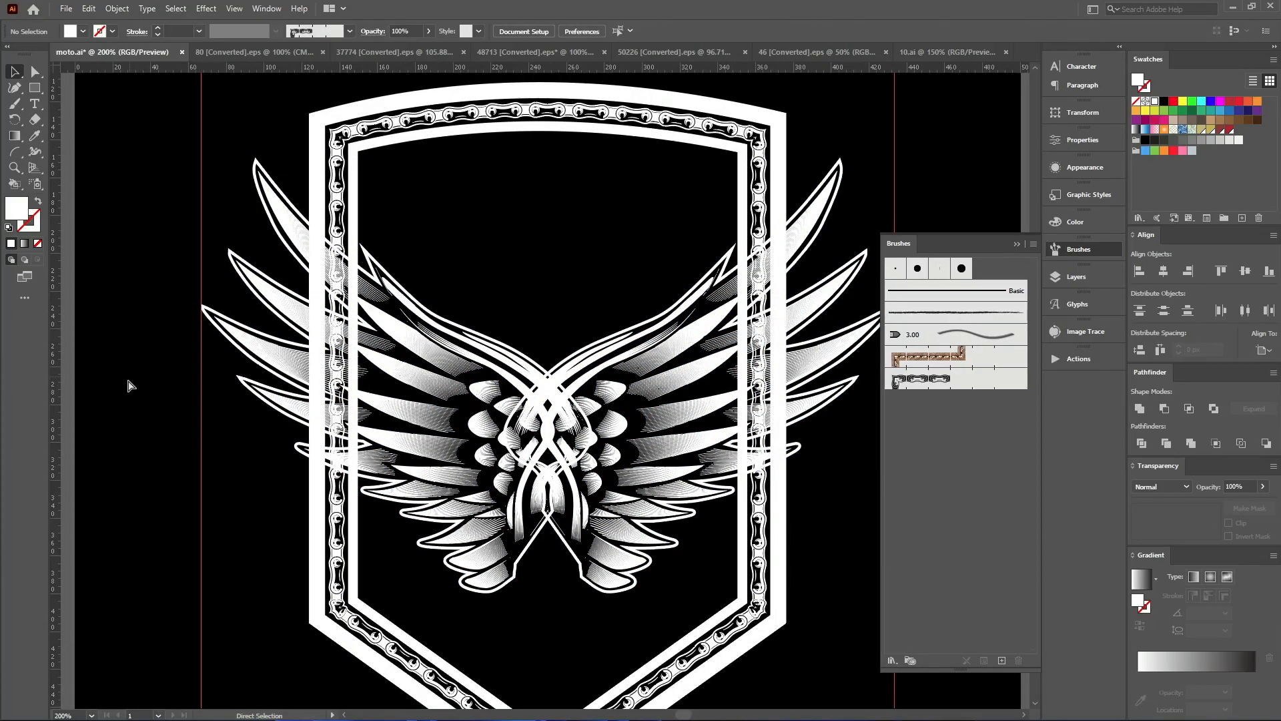
scroll(128, 381, "down", 3)
scroll(175, 396, "up", 2)
key("ctrl+s")
left_click(1017, 244)
Copy the front-view motorcycle from 80 [Converted].eps into moto.ai, beside the artboard
left_click(674, 52)
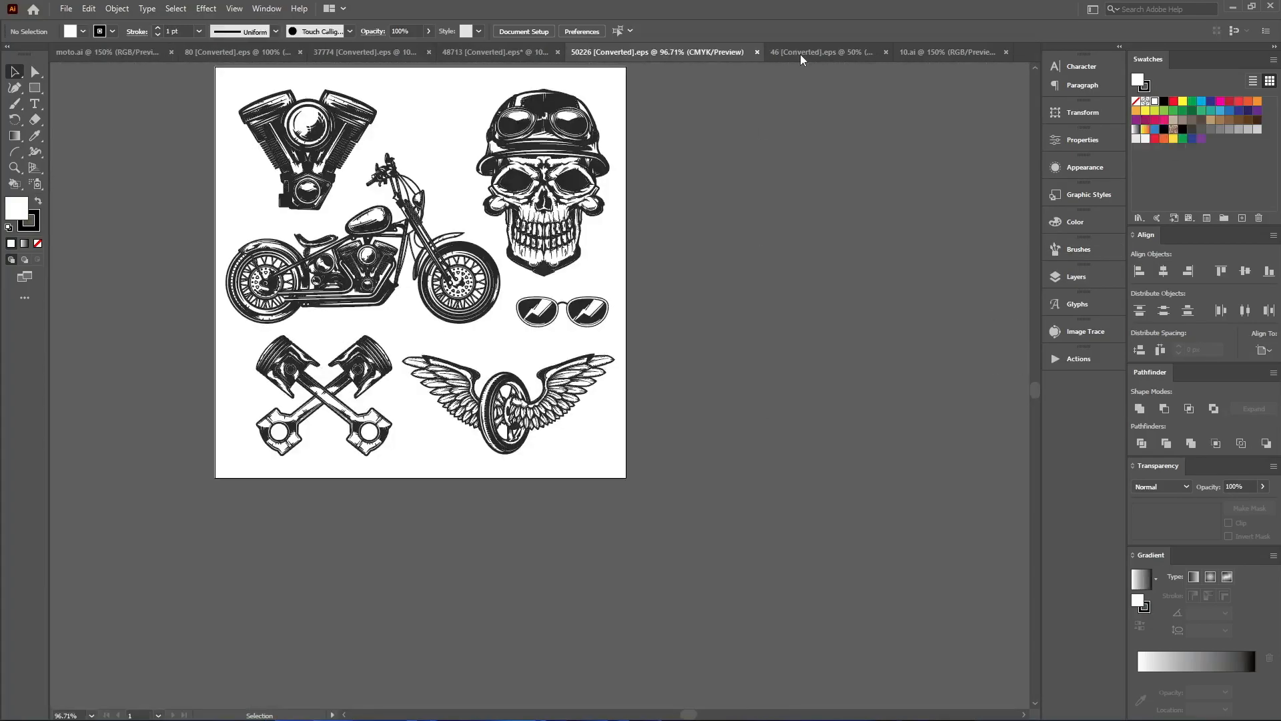
left_click(787, 57)
left_click(381, 52)
left_click(263, 53)
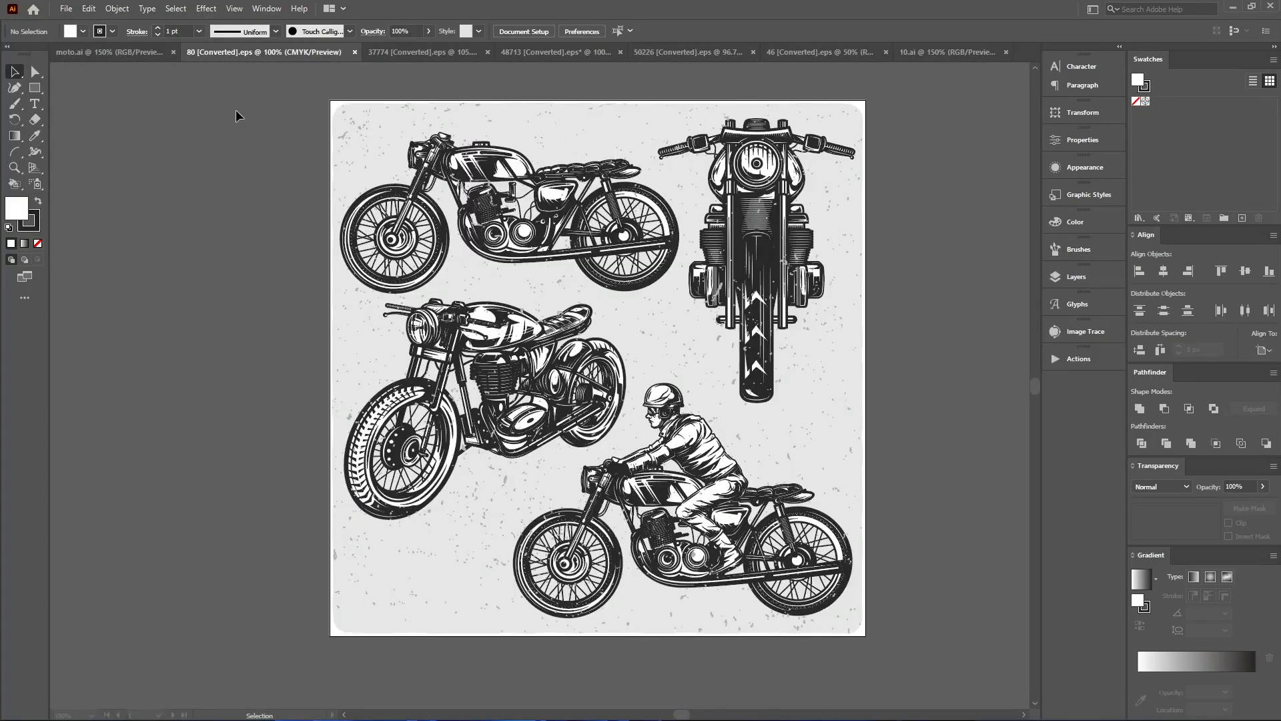
left_click_drag(715, 210, 798, 407)
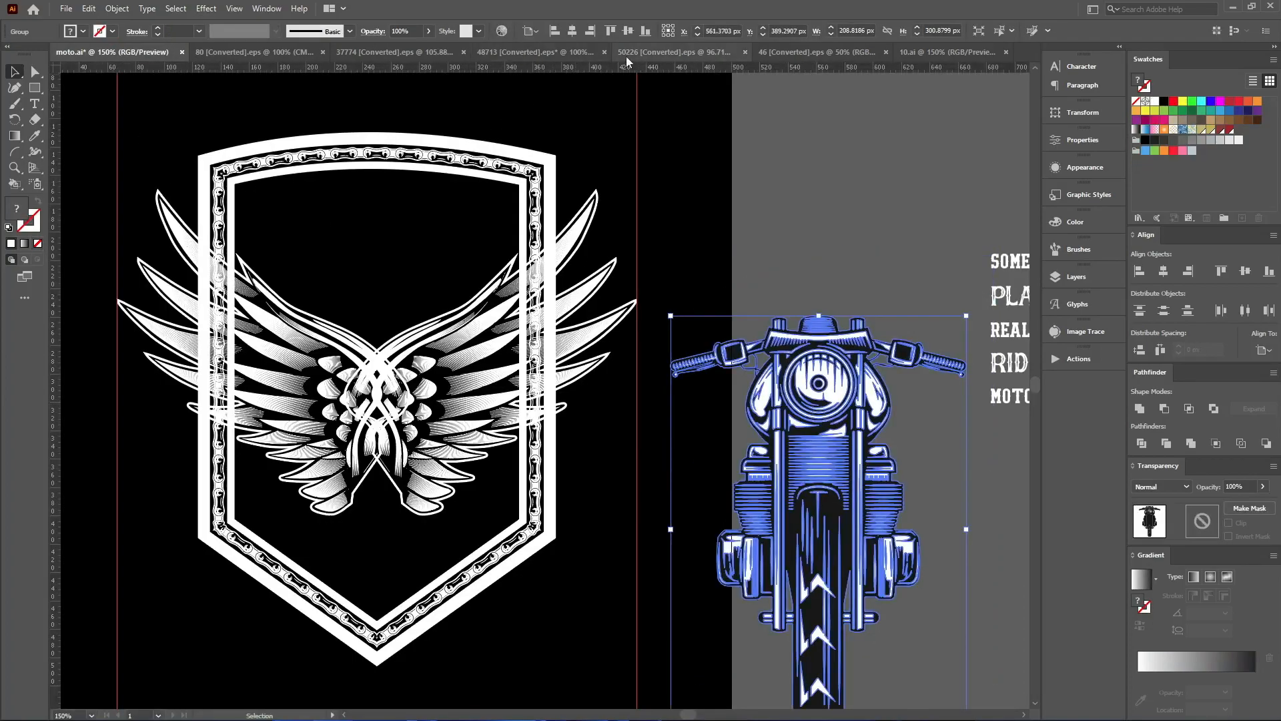
Copy the V-twin engine from the 48713 artwork file into moto.ai, above the motorcycle
left_click(627, 57)
left_click(480, 57)
left_click_drag(437, 360, 841, 191)
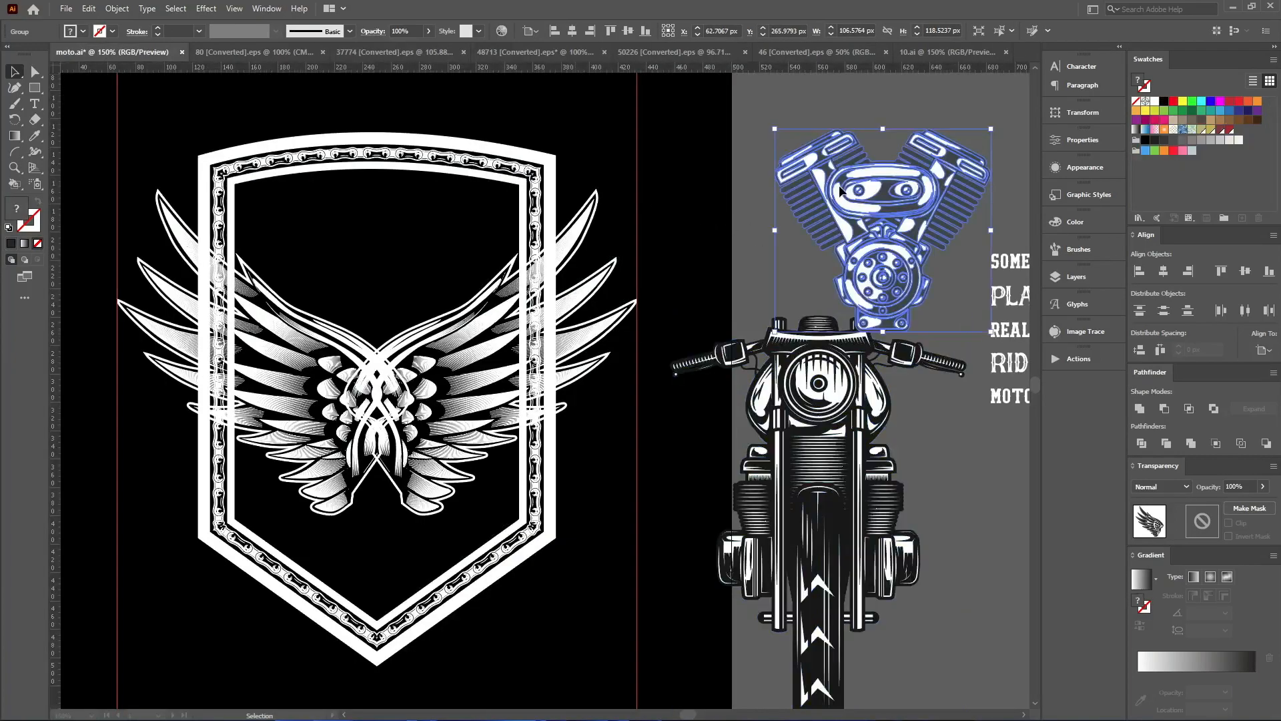
Close the 80 [Converted].eps artwork file
left_click(238, 53)
left_click(426, 53)
left_click(274, 53)
key("ctrl+w")
Copy the engine, piston, spark plug and wrench from the motorcycle parts artwork into moto.ai
left_click(578, 438)
left_click(554, 337, "shift")
left_click(299, 332, "shift")
left_click(261, 418, "shift")
left_click_drag(260, 418, 810, 433)
Clear the phrase text out of the way and move the pasted engine, piston and spark plug closer to the motorcycle
left_click_drag(685, 285, 121, 140)
left_click(741, 359, "ctrl")
left_click(703, 365, "ctrl")
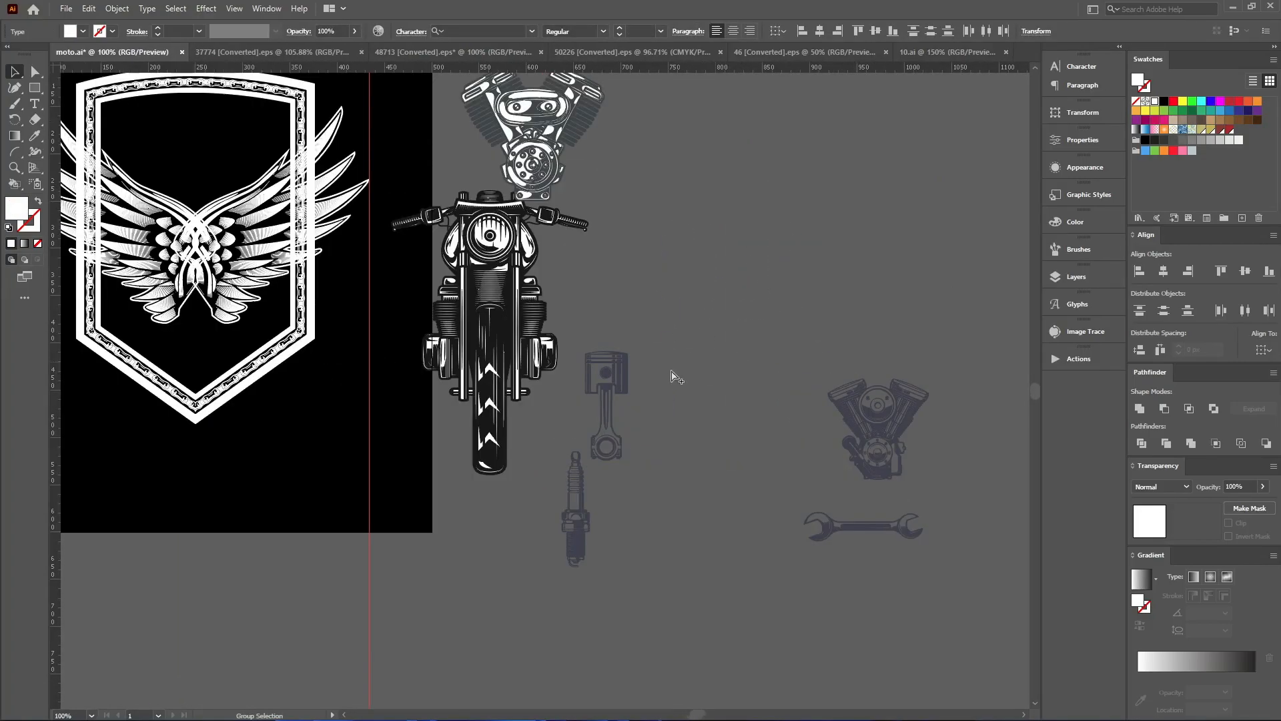
left_click_drag(873, 415, 751, 259)
left_click_drag(604, 424, 644, 361)
left_click_drag(574, 520, 613, 448)
left_click(861, 526)
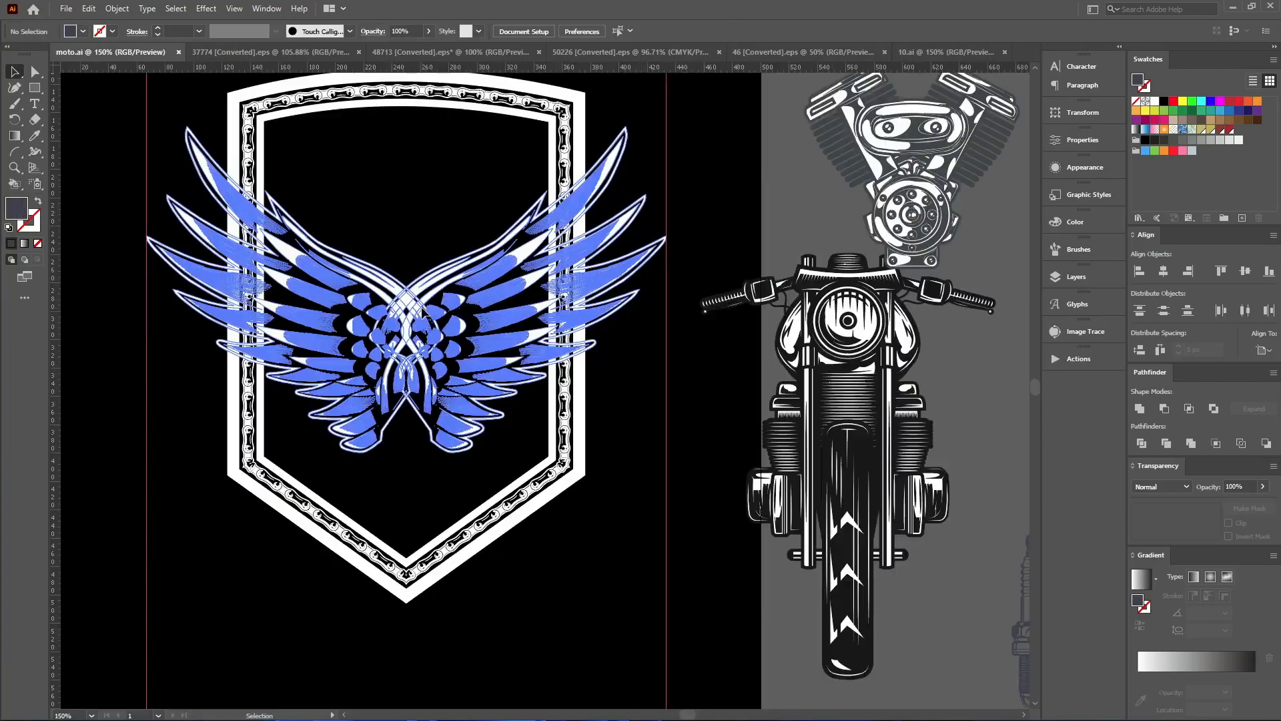
Move the wing pair up about 14 px in the shield and centre it horizontally at X 250 px
left_click_drag(424, 309, 423, 294)
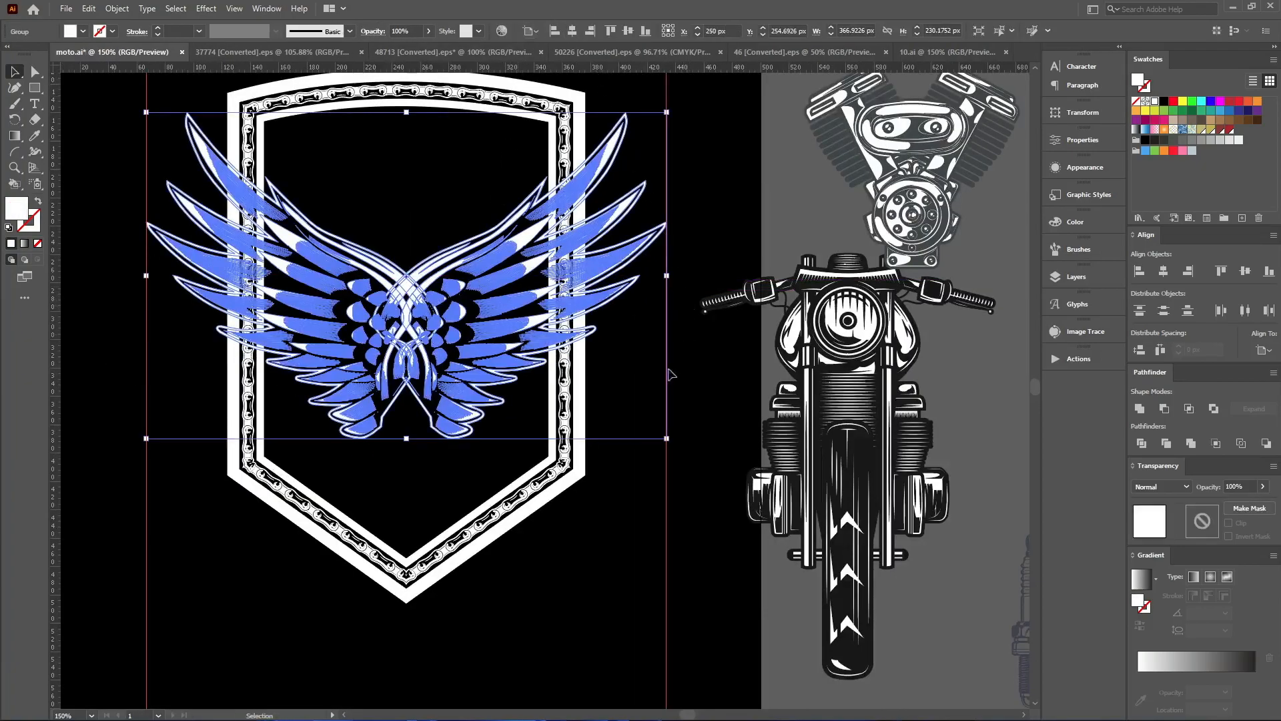
left_click(637, 547)
left_click_drag(405, 272, 401, 269)
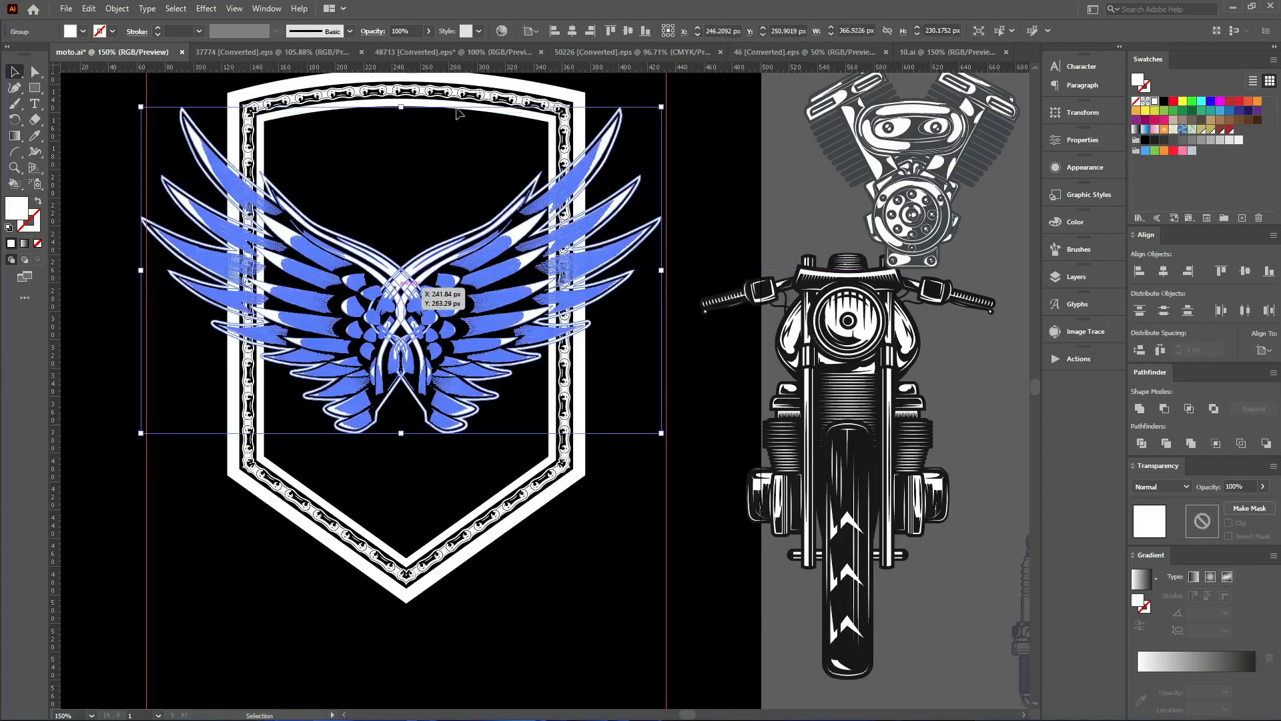
left_click(573, 31)
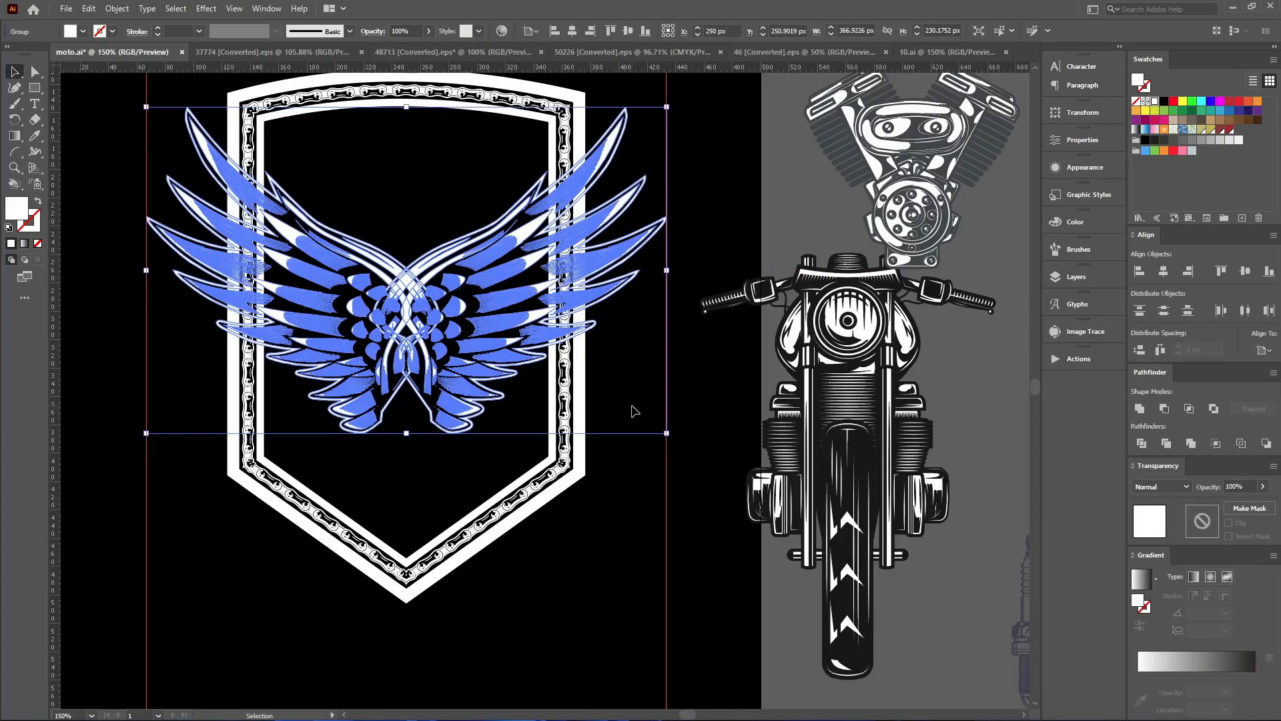
left_click(635, 411)
Delete the pale engine above the motorcycle and move the dark V-twin engine to the space above the piston
scroll(634, 411, "down", 1)
left_click_drag(694, 447, 708, 455)
scroll(885, 516, "up", 2)
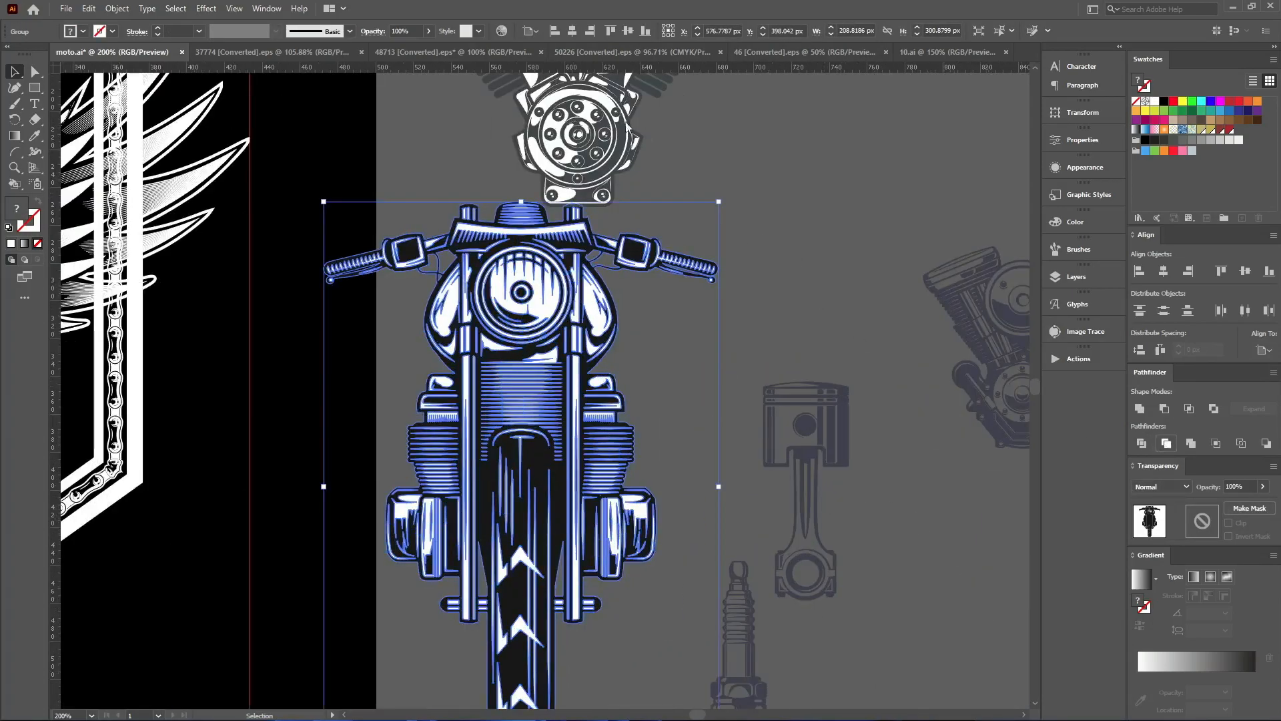
left_click(631, 139)
key("Delete")
left_click_drag(990, 321, 853, 214)
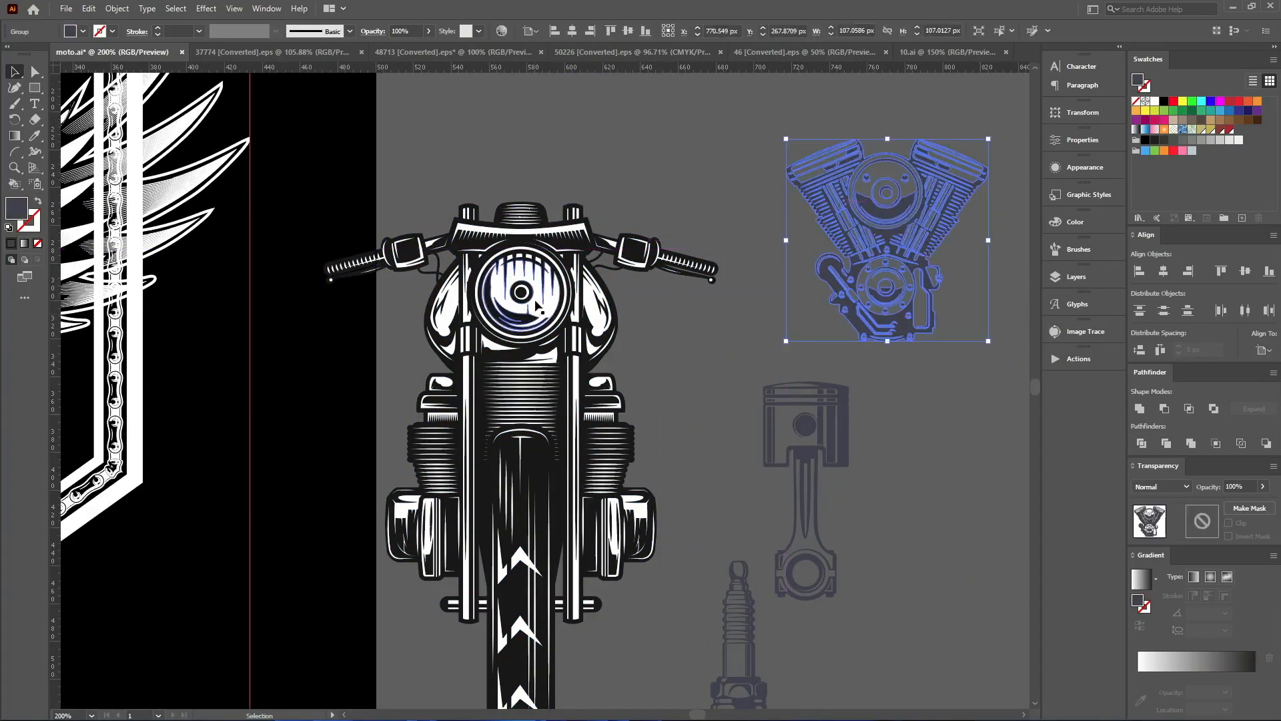
Remove the white fill shapes from the motorcycle, leaving only its black linework
double_click(535, 305)
key("v")
key("Escape")
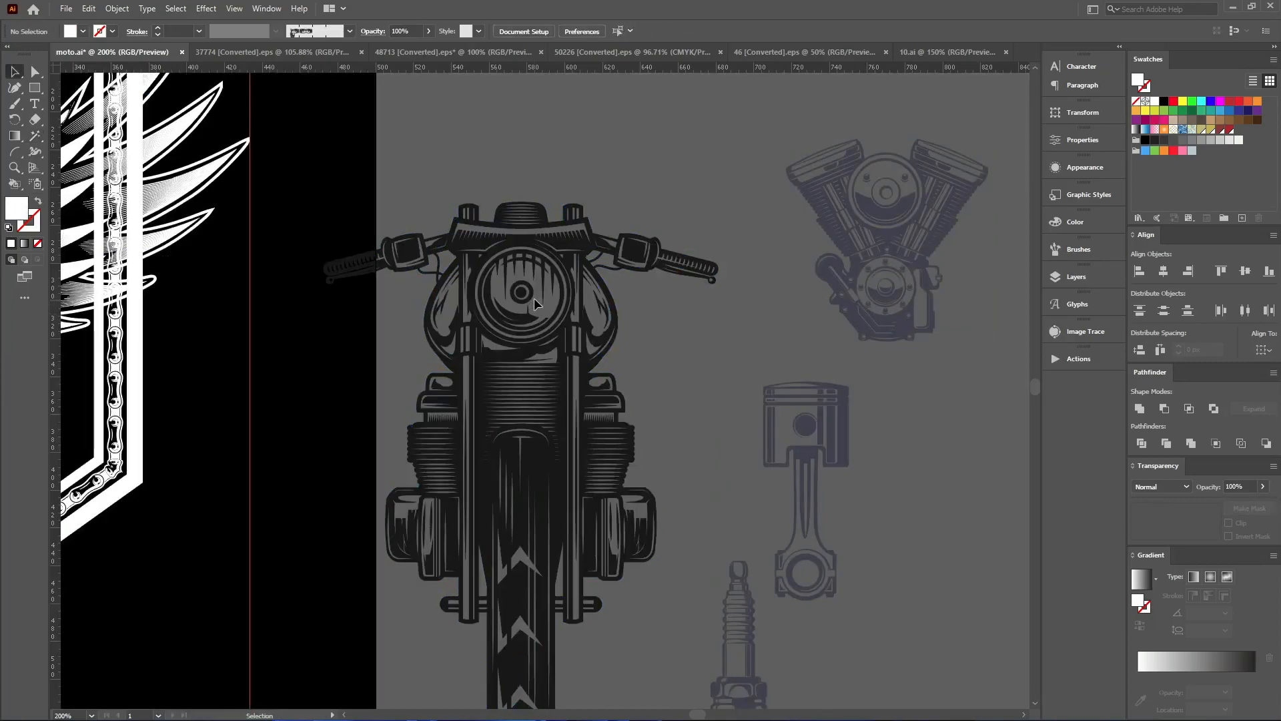
left_click(536, 303)
Inside the motorcycle group, delete the paths without fill or stroke, using a scratch Pencil path as the Magic Wand sample
double_click(620, 325)
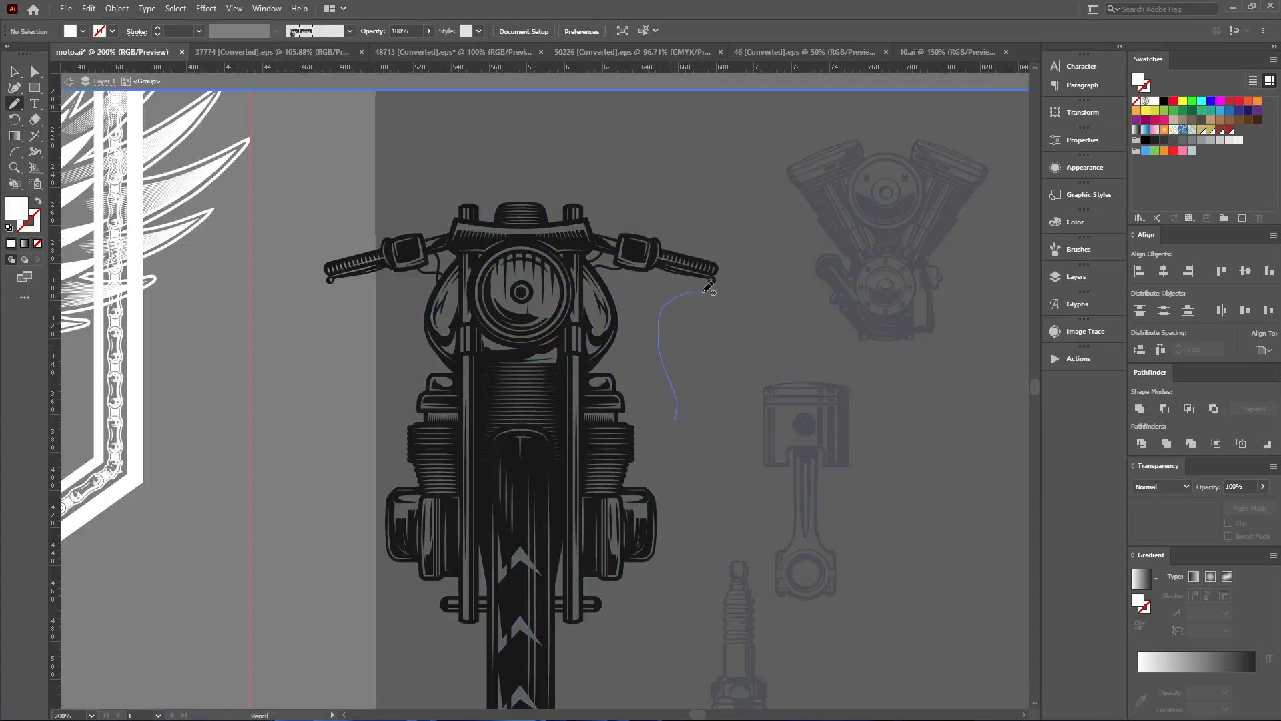
left_click_drag(704, 291, 702, 291)
left_click(670, 379)
key("Delete")
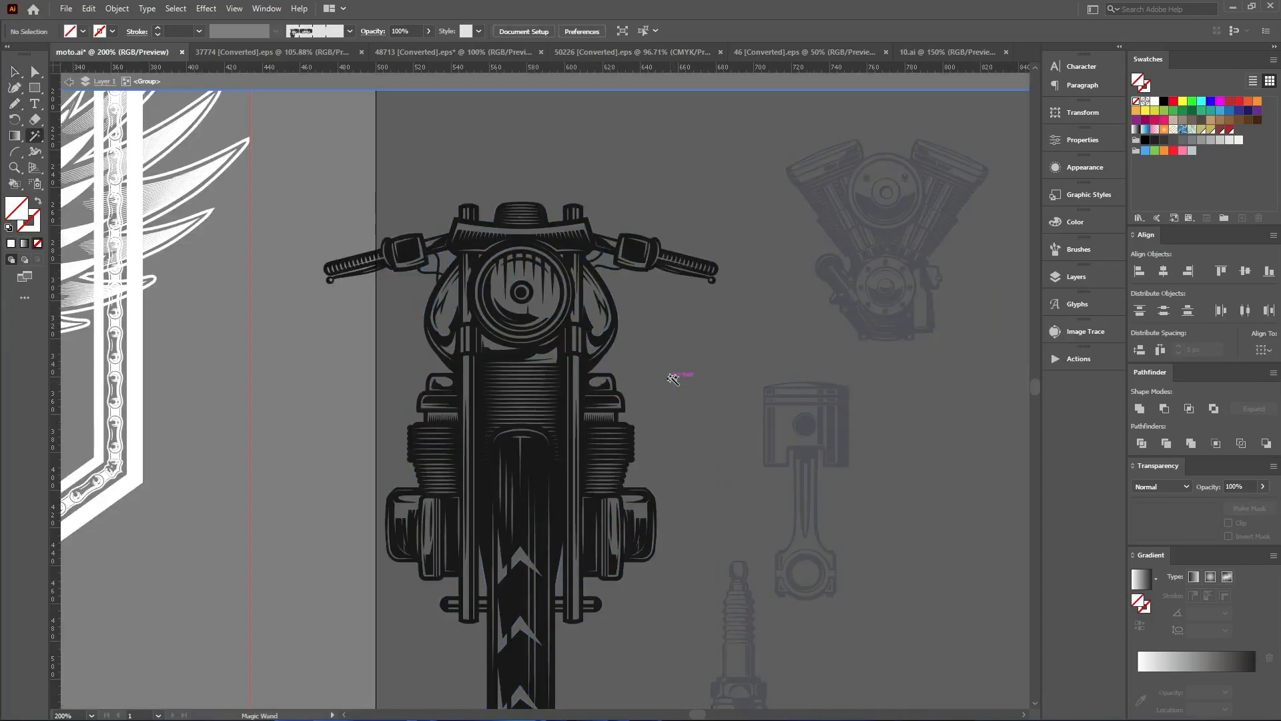
key("Escape")
Offset the motorcycle's linework outward by 1 px with mitered joins
key("v")
left_click(557, 411)
key("ctrl+shift+o")
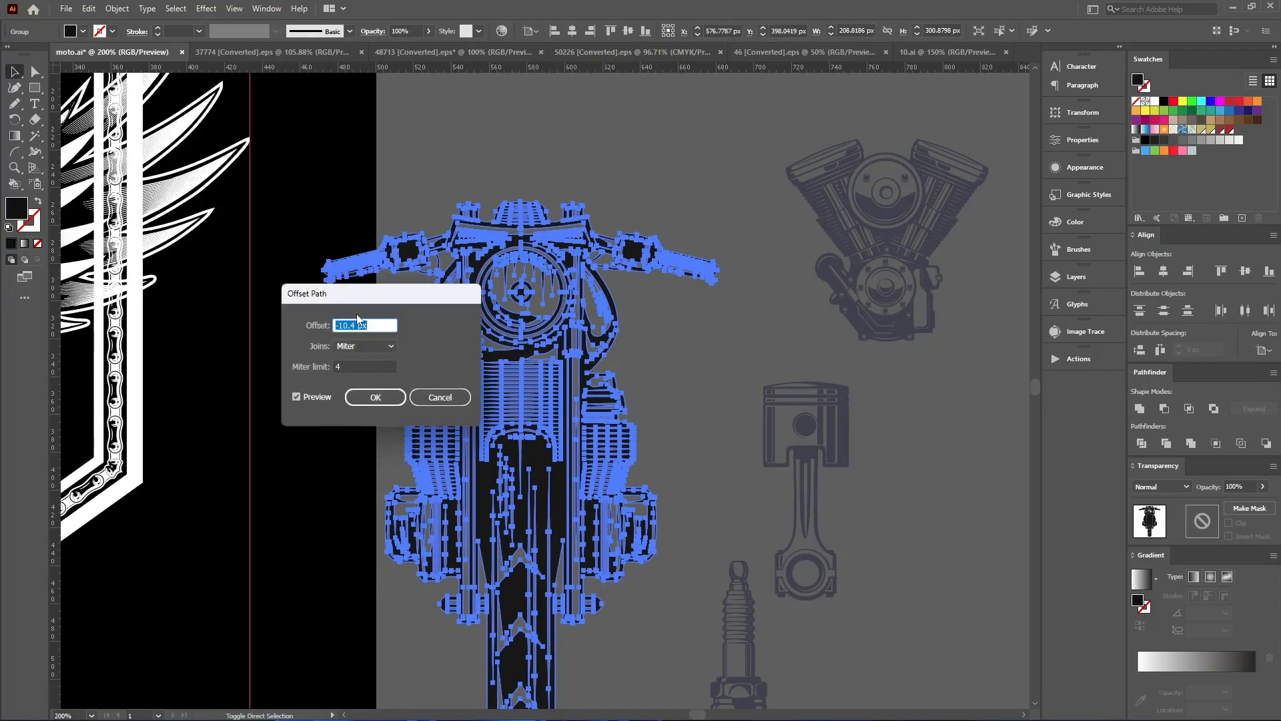
type("2")
key("Tab")
key("Down")
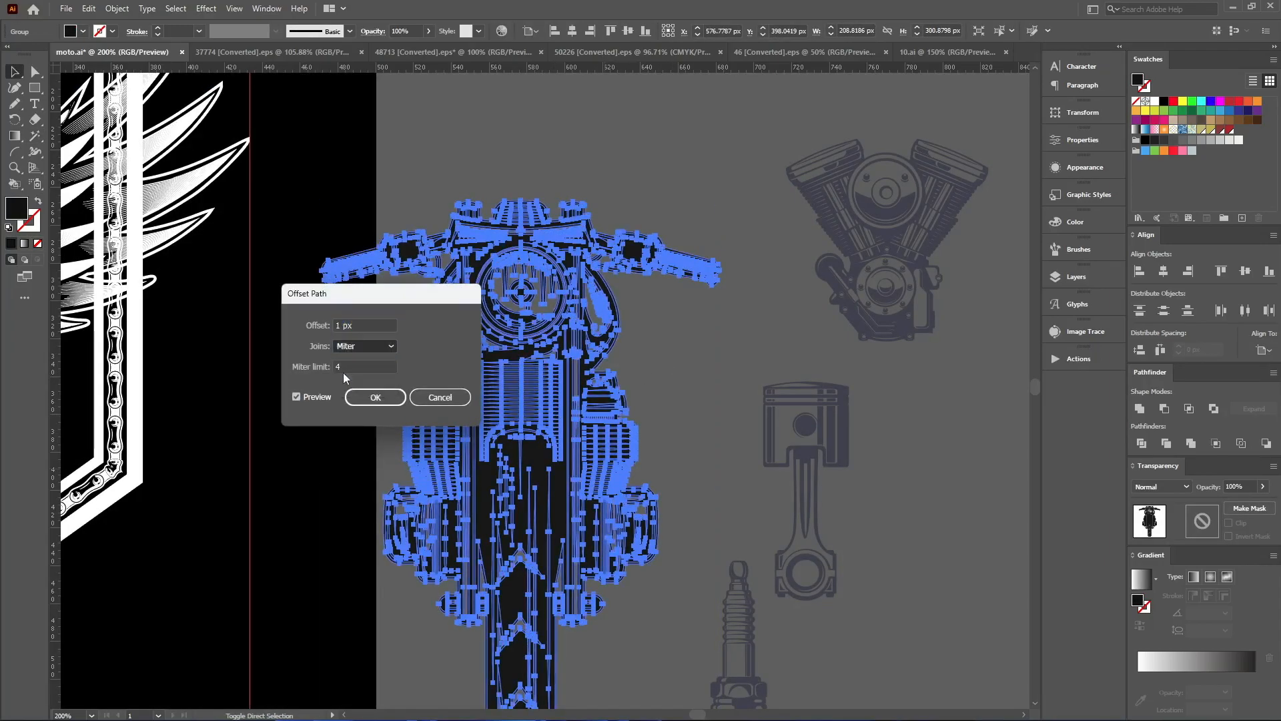
left_click(364, 398)
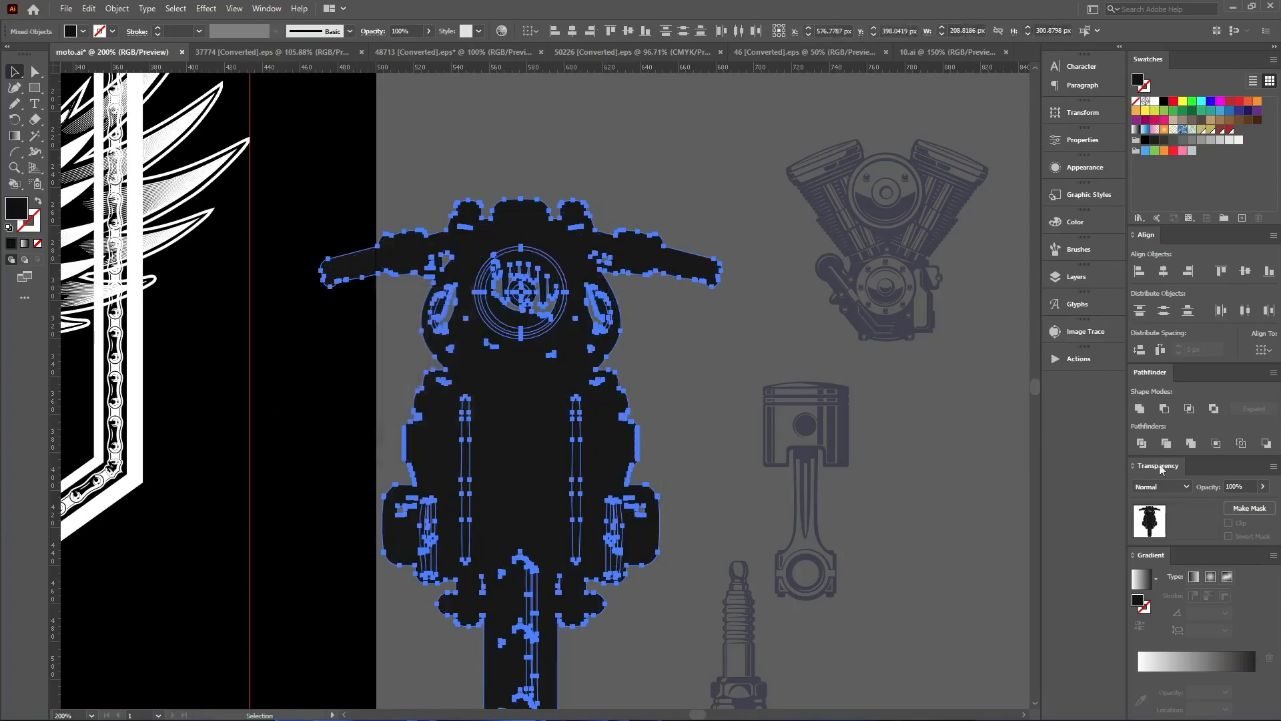
Unite the motorcycle's offset paths into a single silhouette and fill it white
left_click(1138, 411)
left_click(1155, 101)
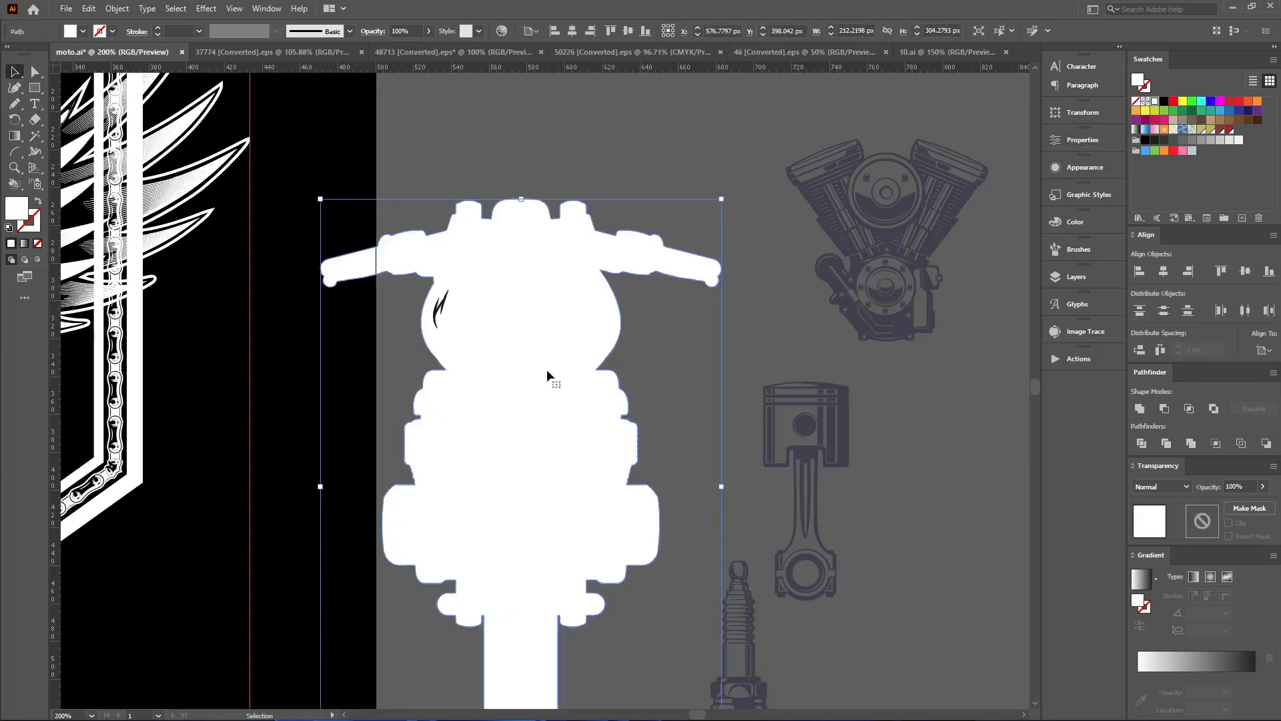
Place the motorcycle's white silhouette directly behind its linework and fill the linework black
key("ctrl+x")
left_click(524, 346)
key("ctrl+b")
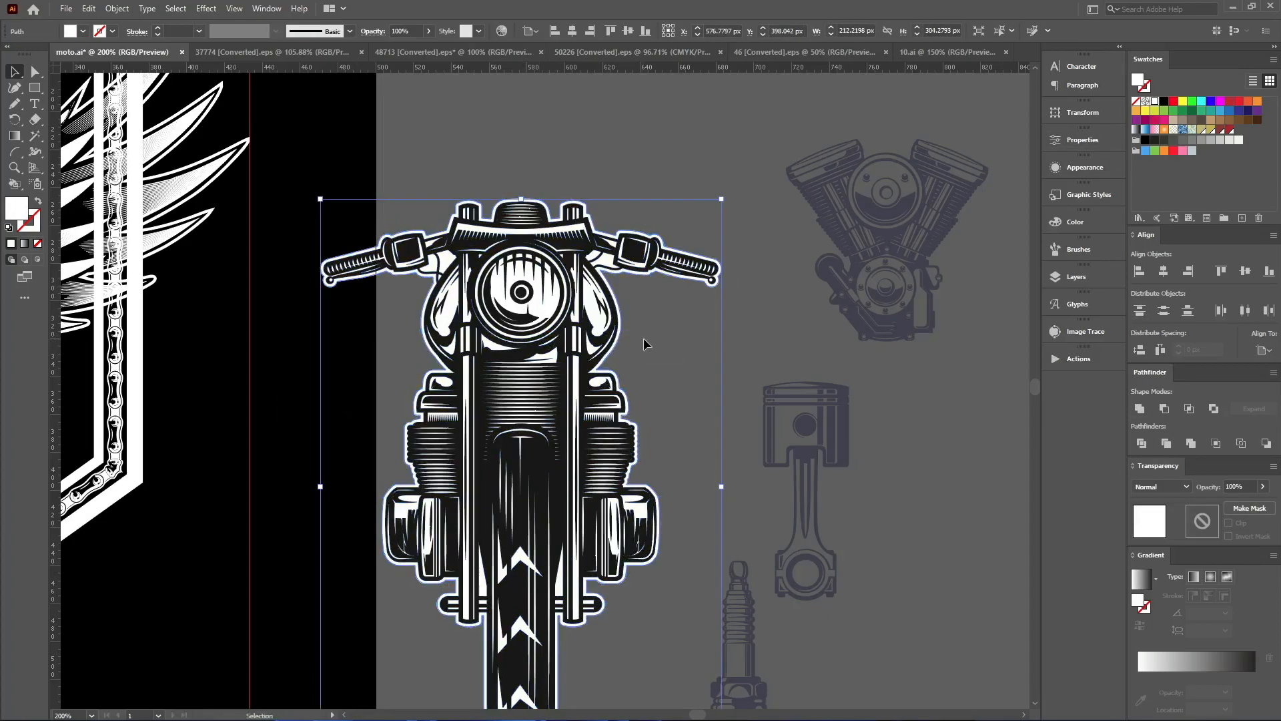
left_click(561, 361)
left_click(1163, 102)
Offset the motorcycle's black linework outward by 1.7 px with round joins and unite the offset paths into one silhouette
left_click_drag(666, 366, 554, 301)
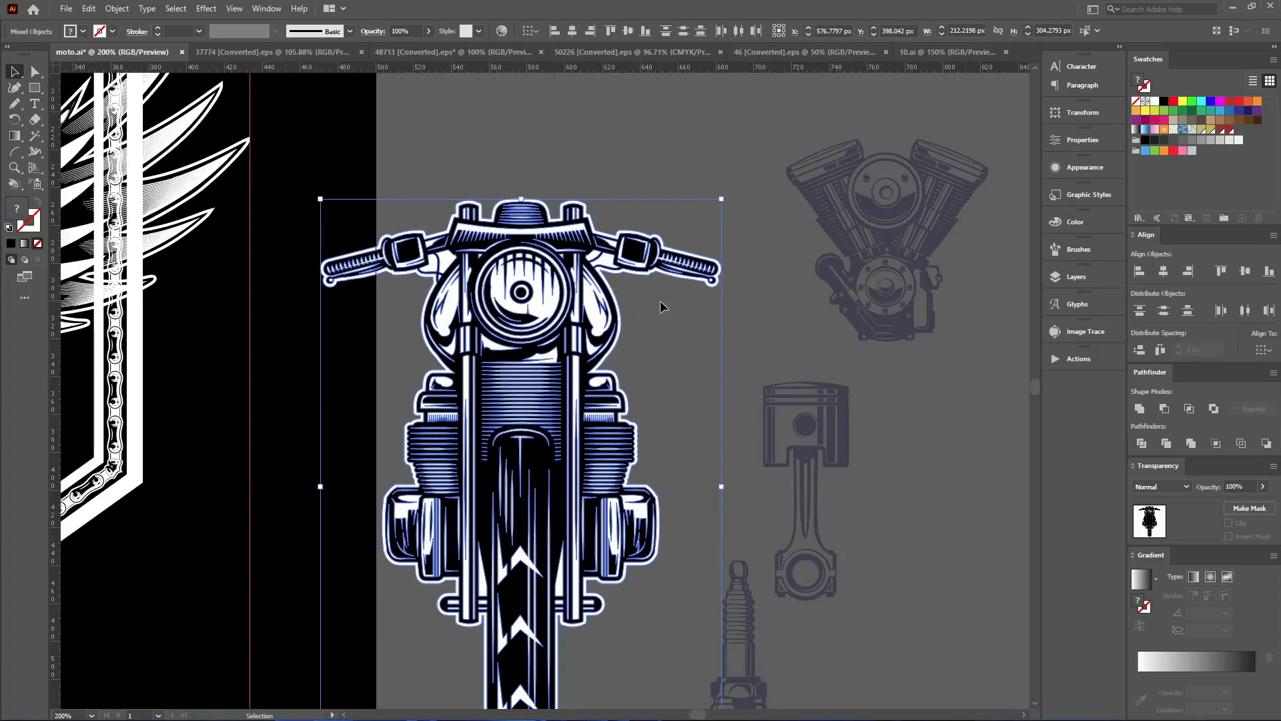
left_click(660, 304)
scroll(600, 275, "up", 2)
left_click(558, 230)
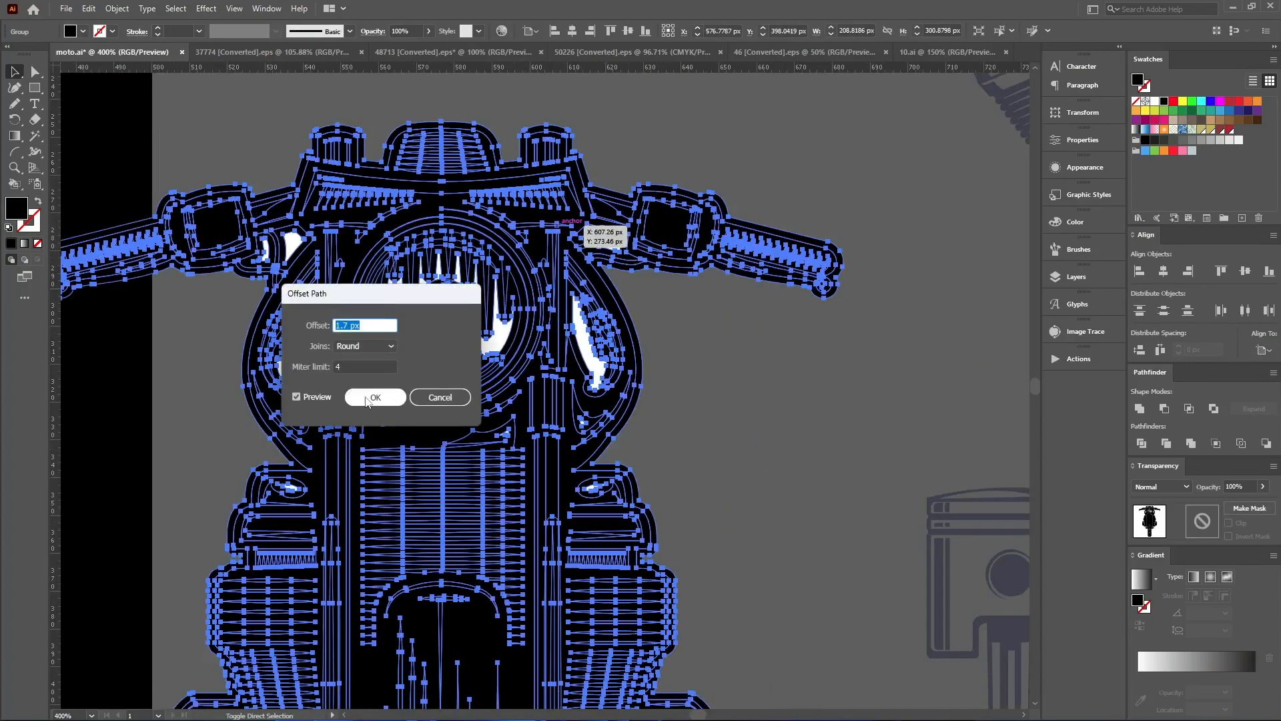
key("Return")
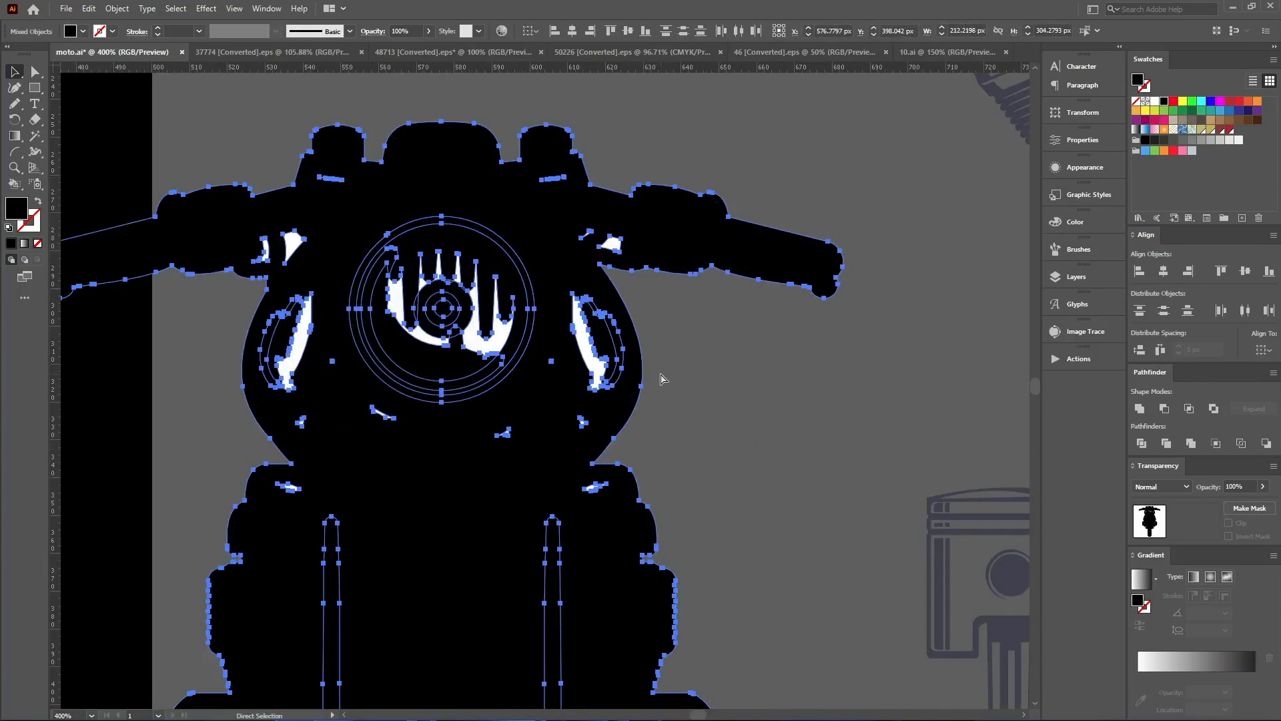
left_click(1140, 409)
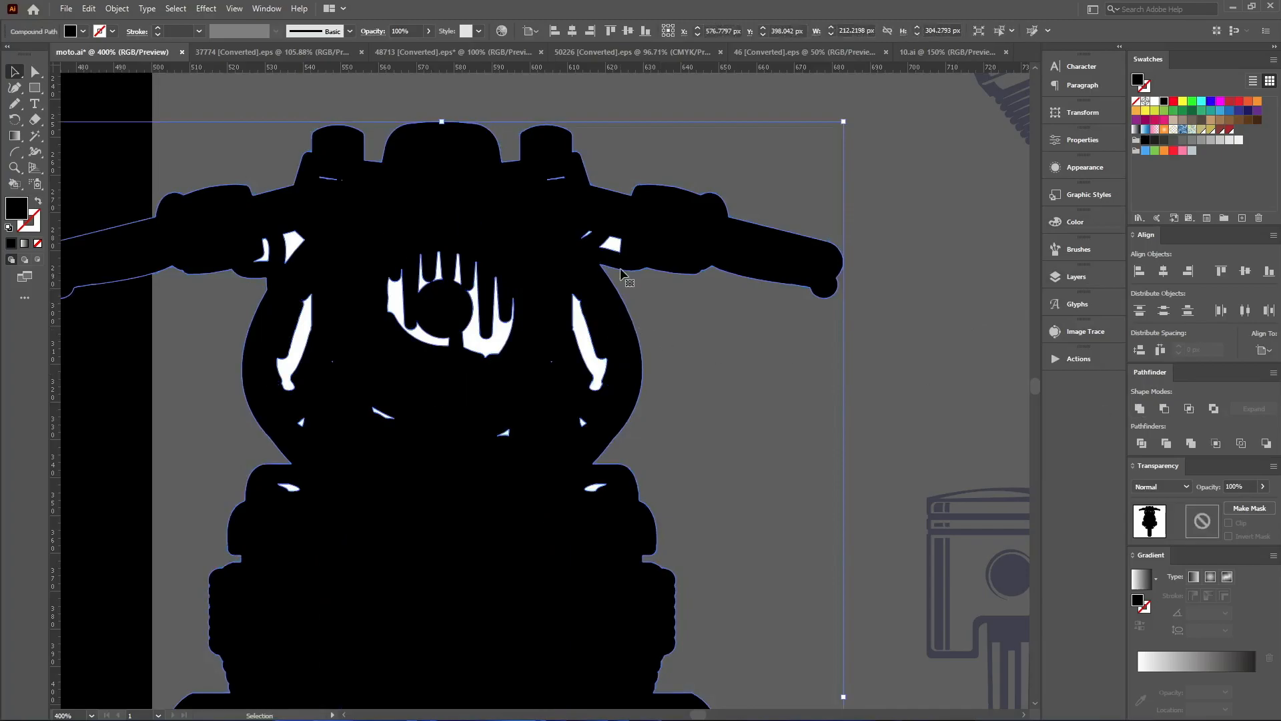
key("shift+m")
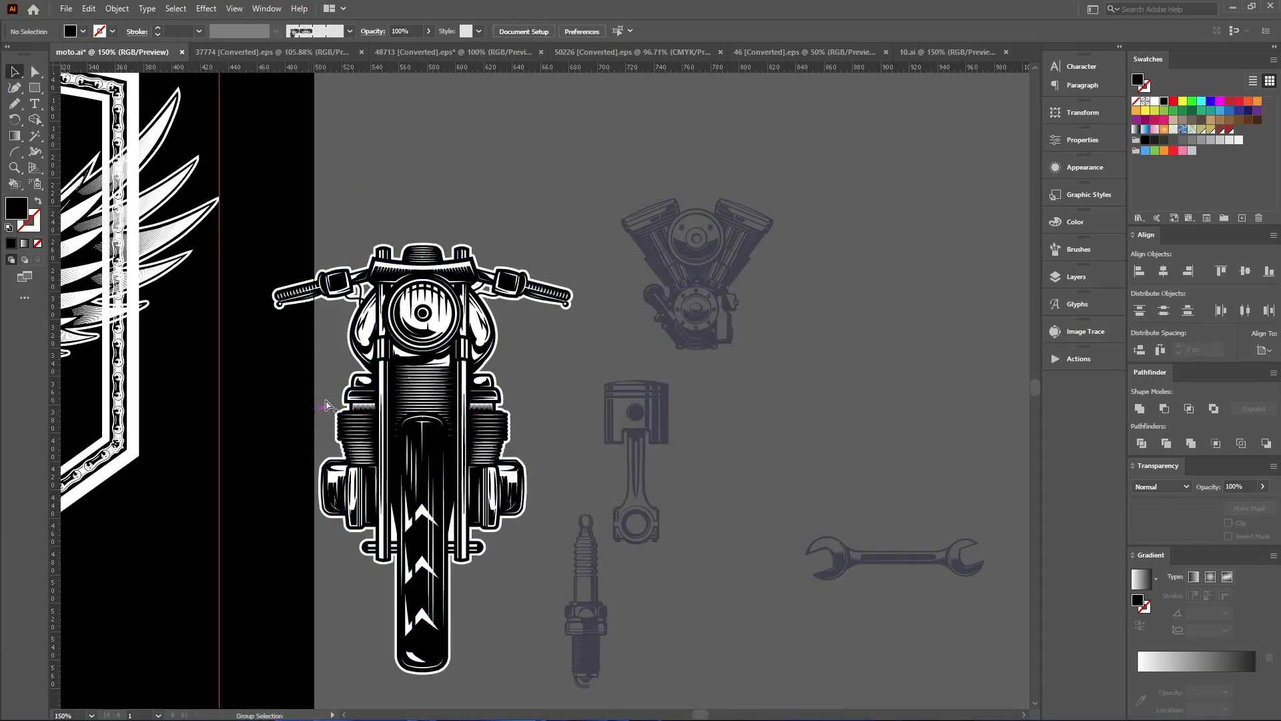
Make an opacity mask on the white motorcycle silhouette from its black linework, with clipping turned off
scroll(327, 405, "up", 1)
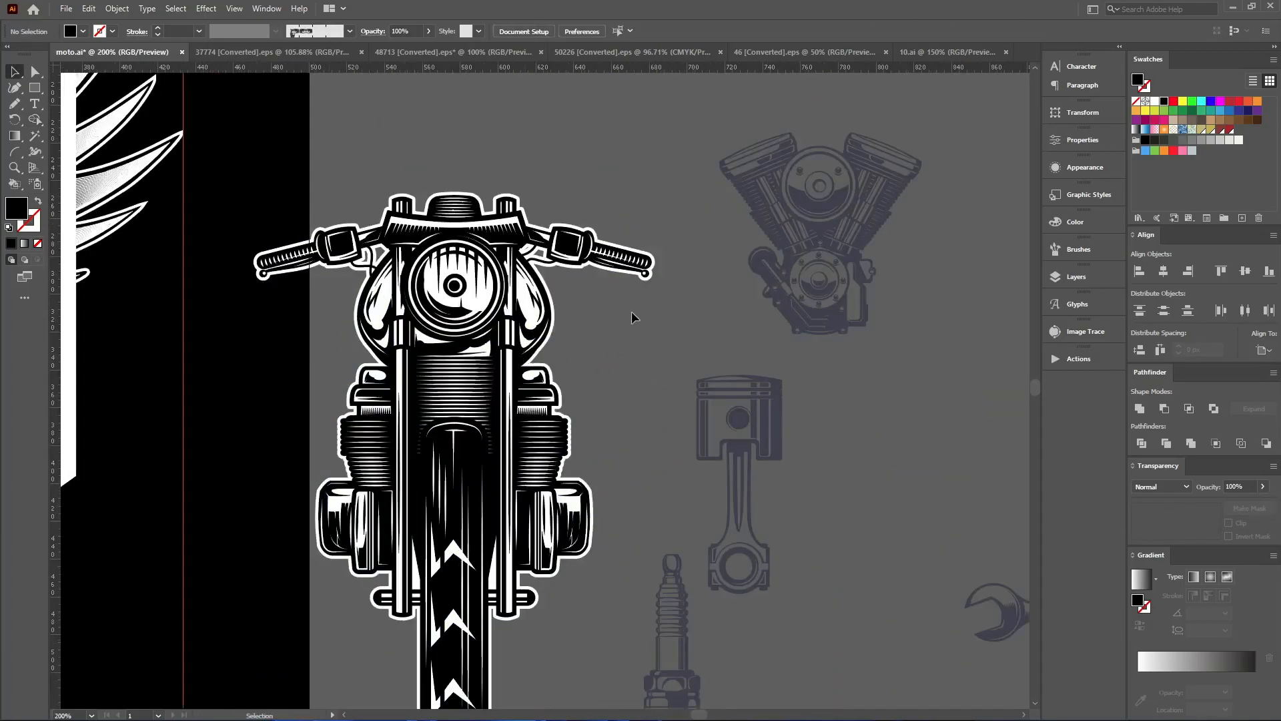
left_click_drag(477, 300, 478, 301)
left_click(1245, 508)
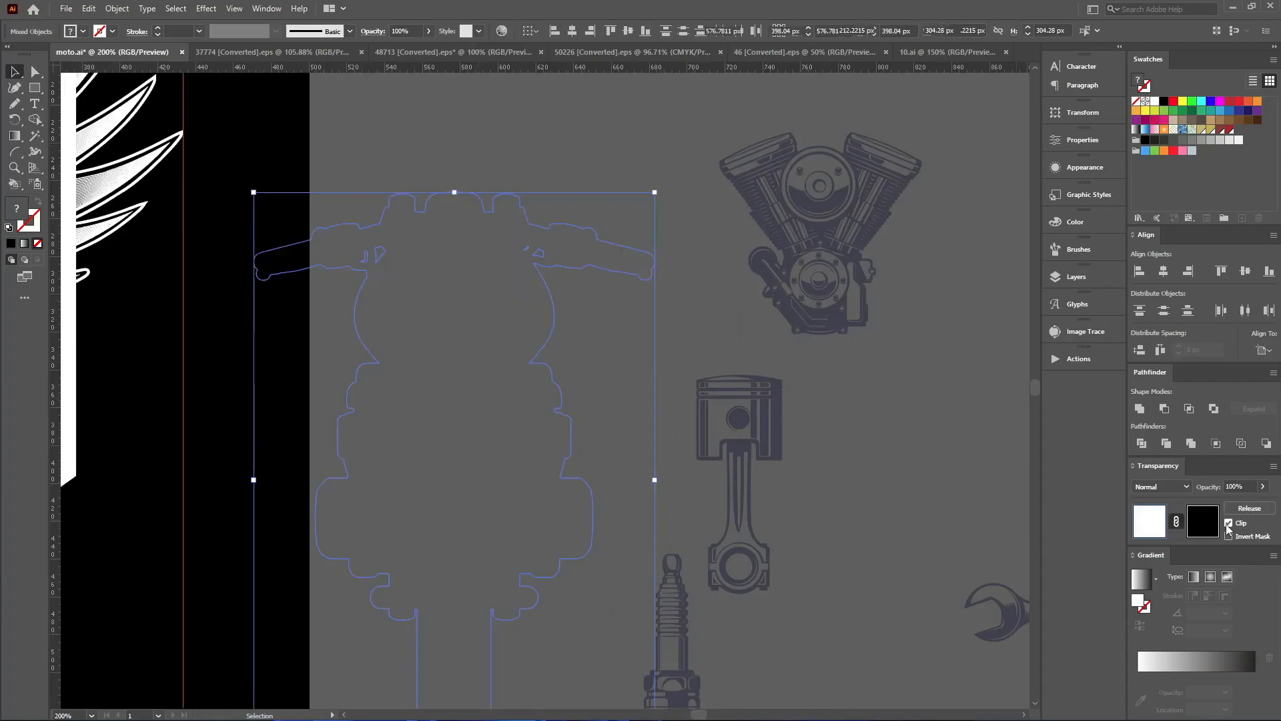
left_click(1229, 523)
left_click(617, 350)
Enlarge the V-twin engine to about 169 px wide and offset its linework outward by 1.7 px with round joins
left_click_drag(789, 233, 752, 243)
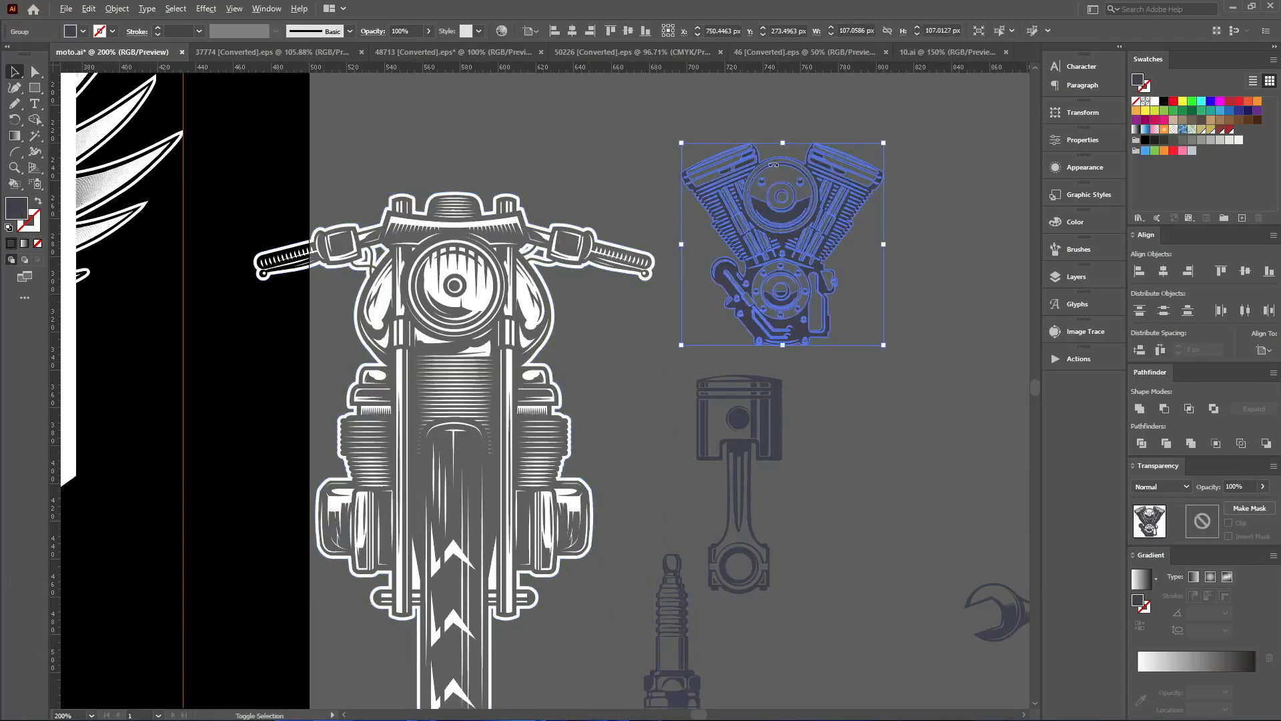
left_click_drag(783, 345, 779, 397)
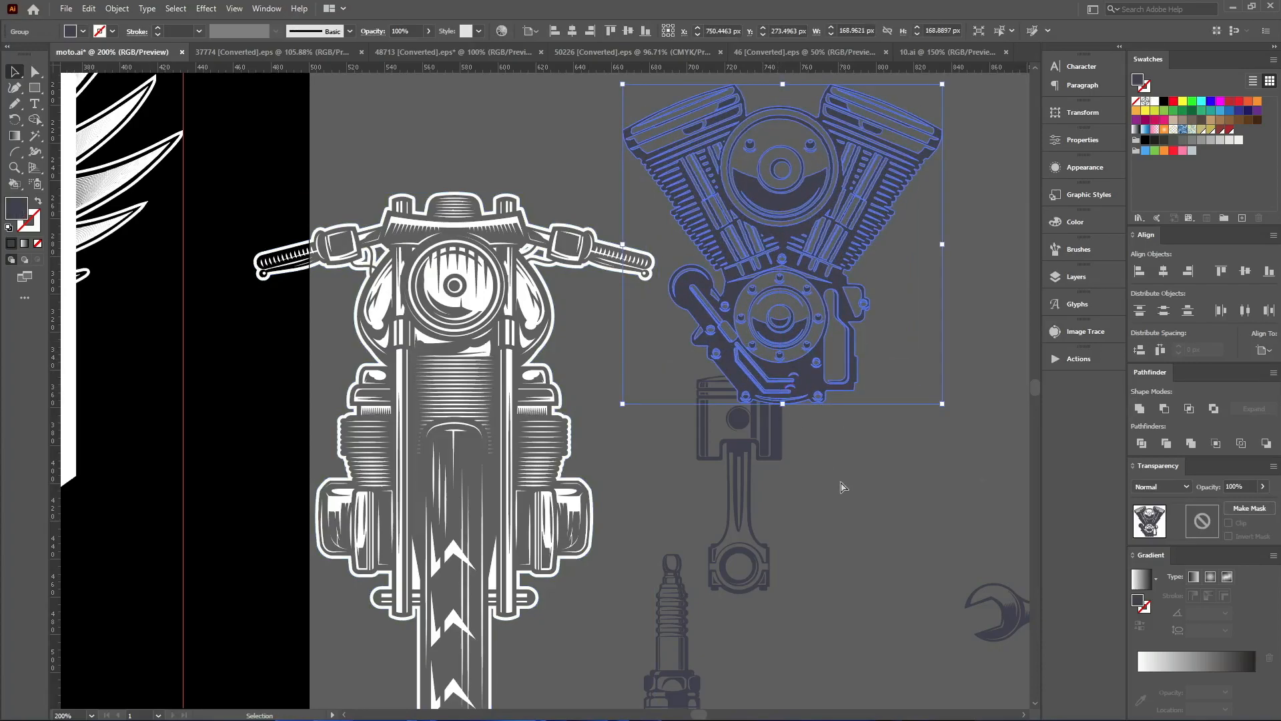
key("ctrl+shift+o")
left_click(380, 403)
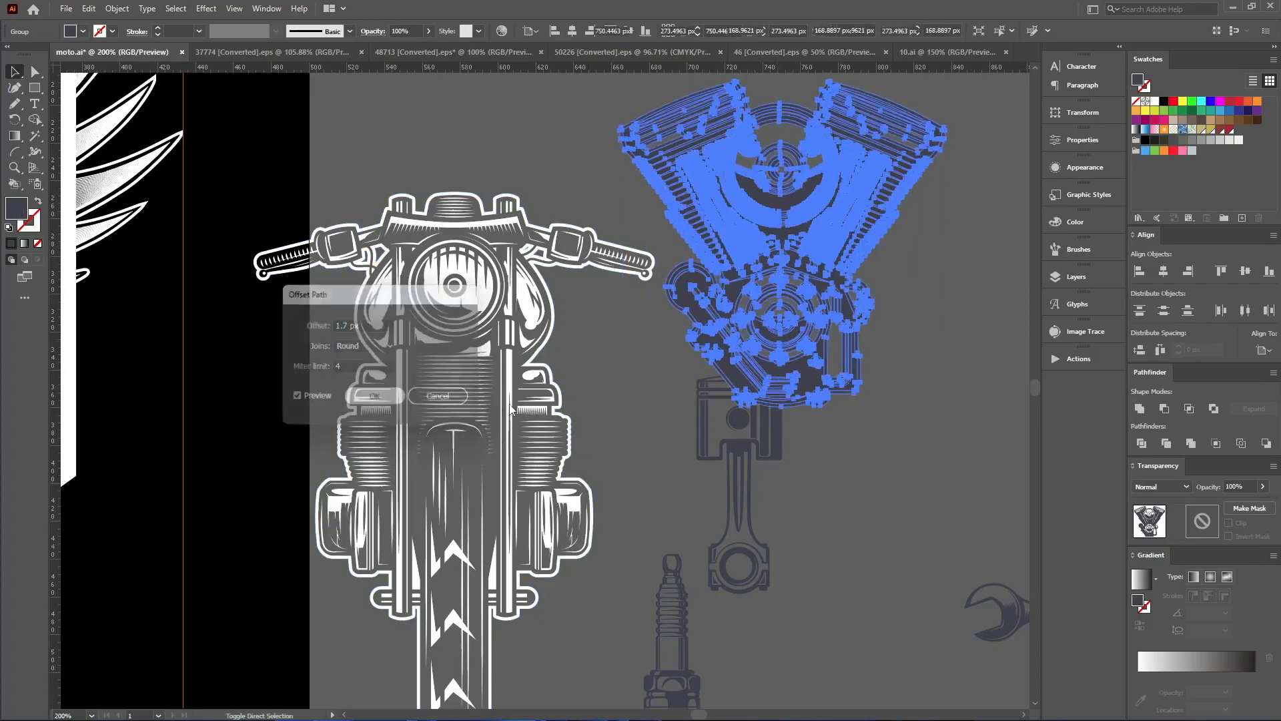
Unite the engine's offset paths into one white silhouette and send it behind the engine's linework
left_click(1189, 446)
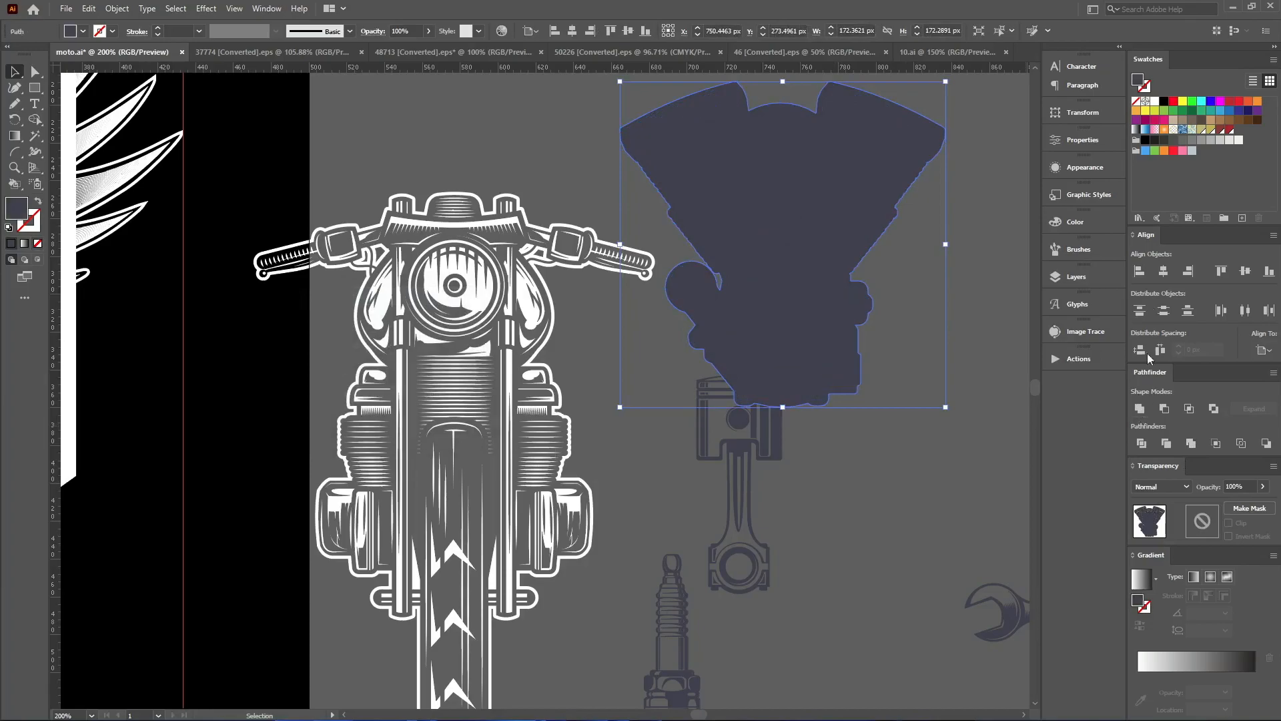
left_click(1155, 101)
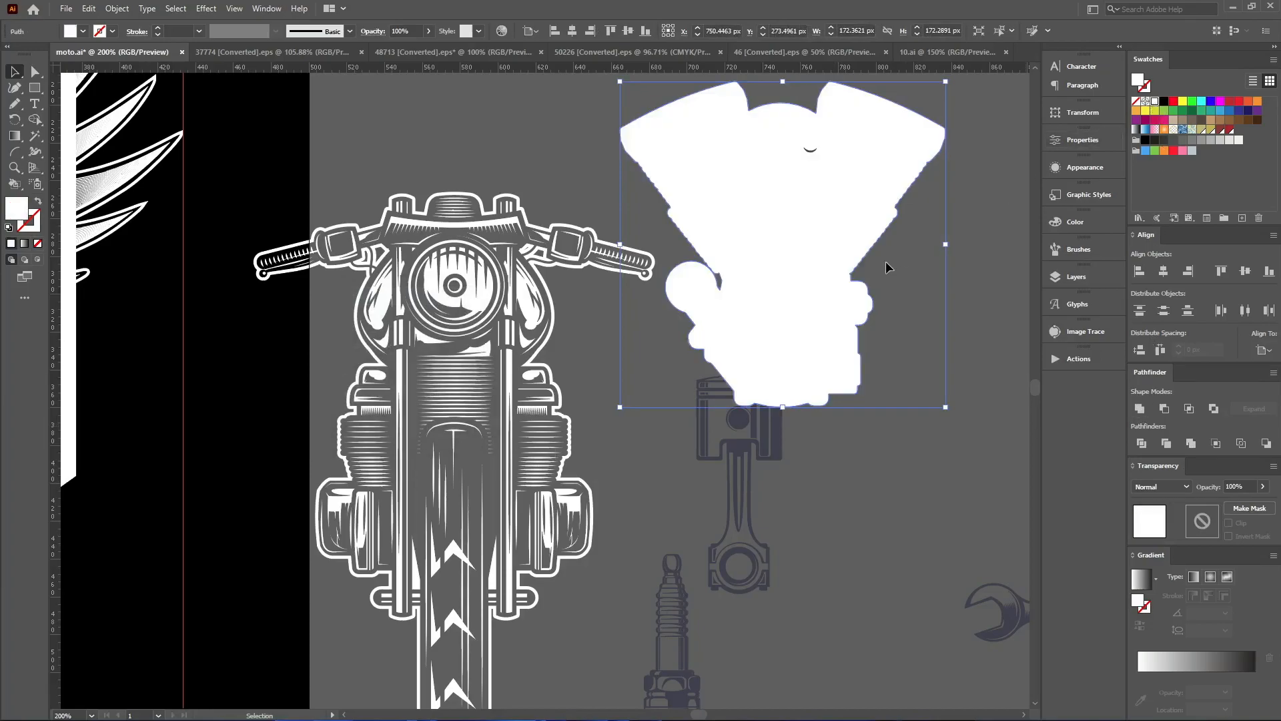
key("ctrl+shift+bracketleft")
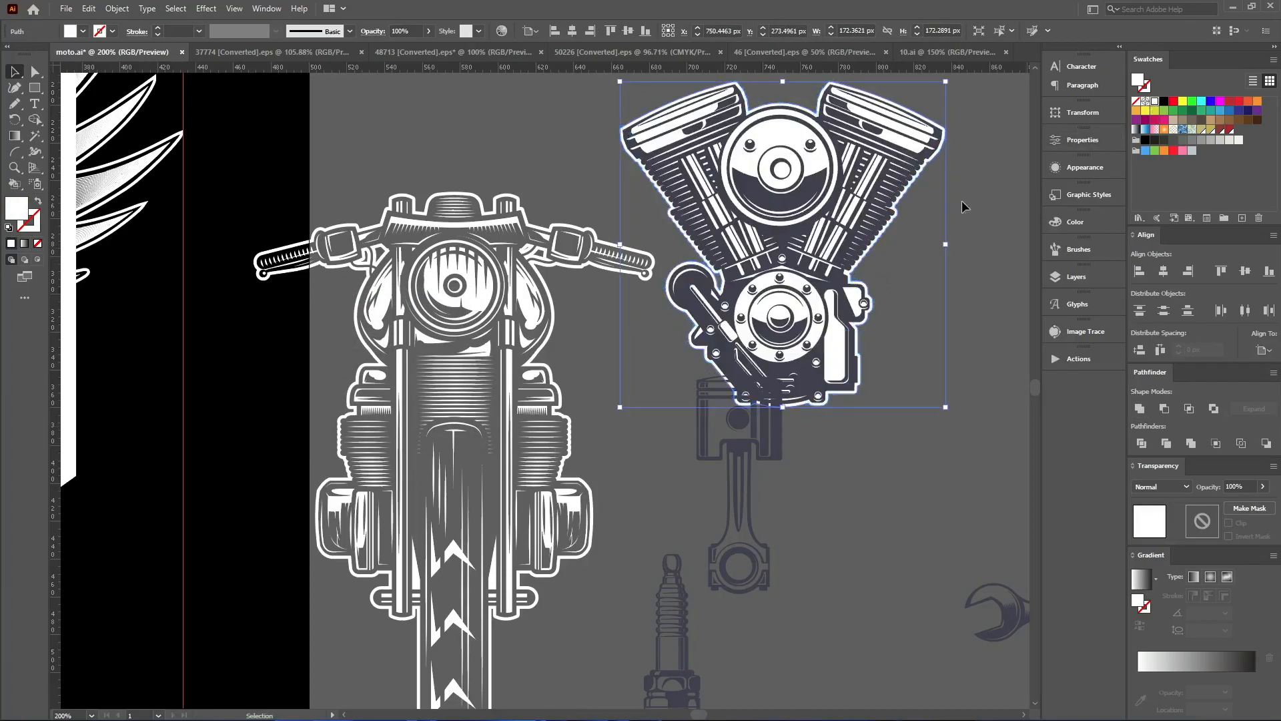
Fill the engine's linework black and use it as an opacity mask on the white silhouette, with clipping off
left_click(925, 185)
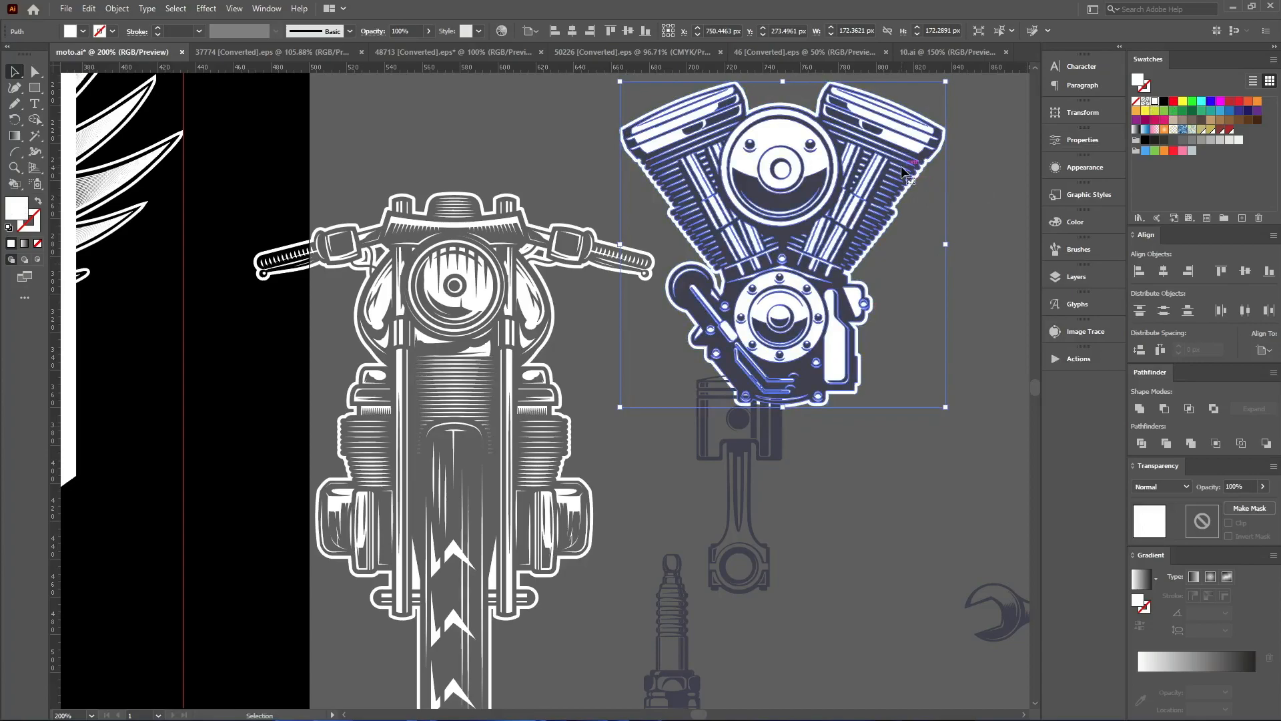
left_click(1162, 103)
left_click_drag(844, 198, 847, 199)
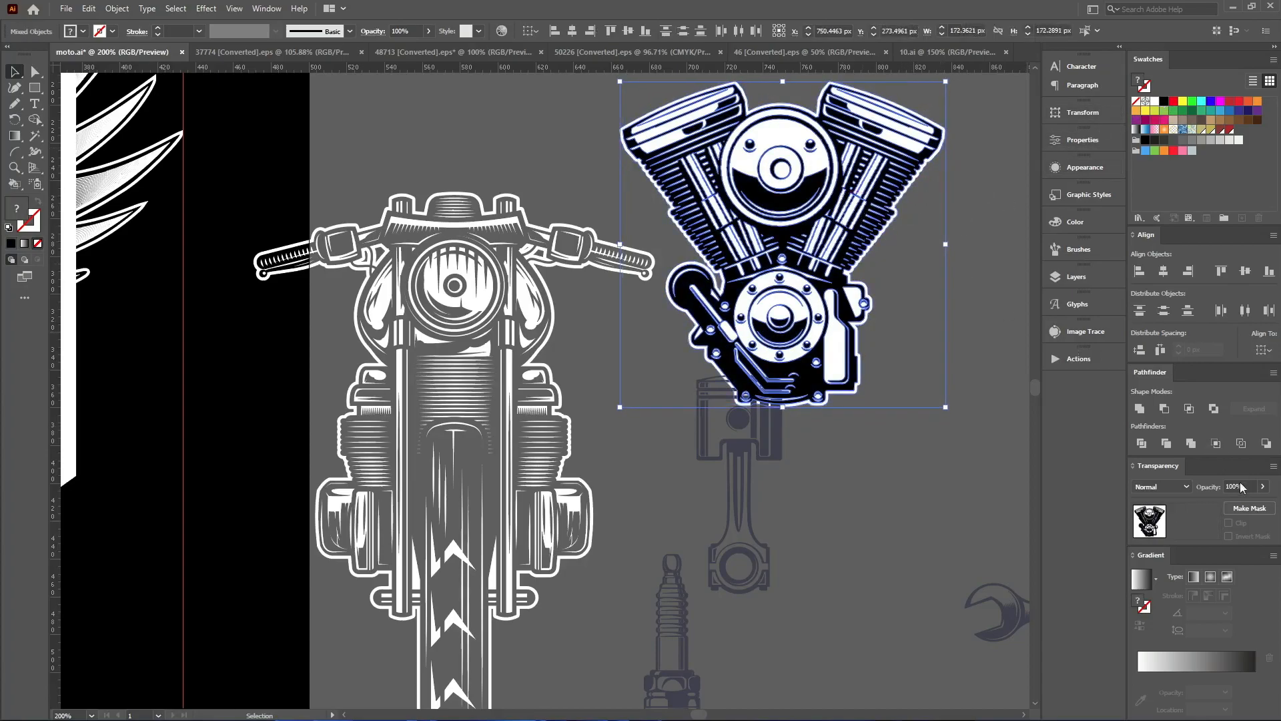
left_click(1236, 509)
left_click(1230, 524)
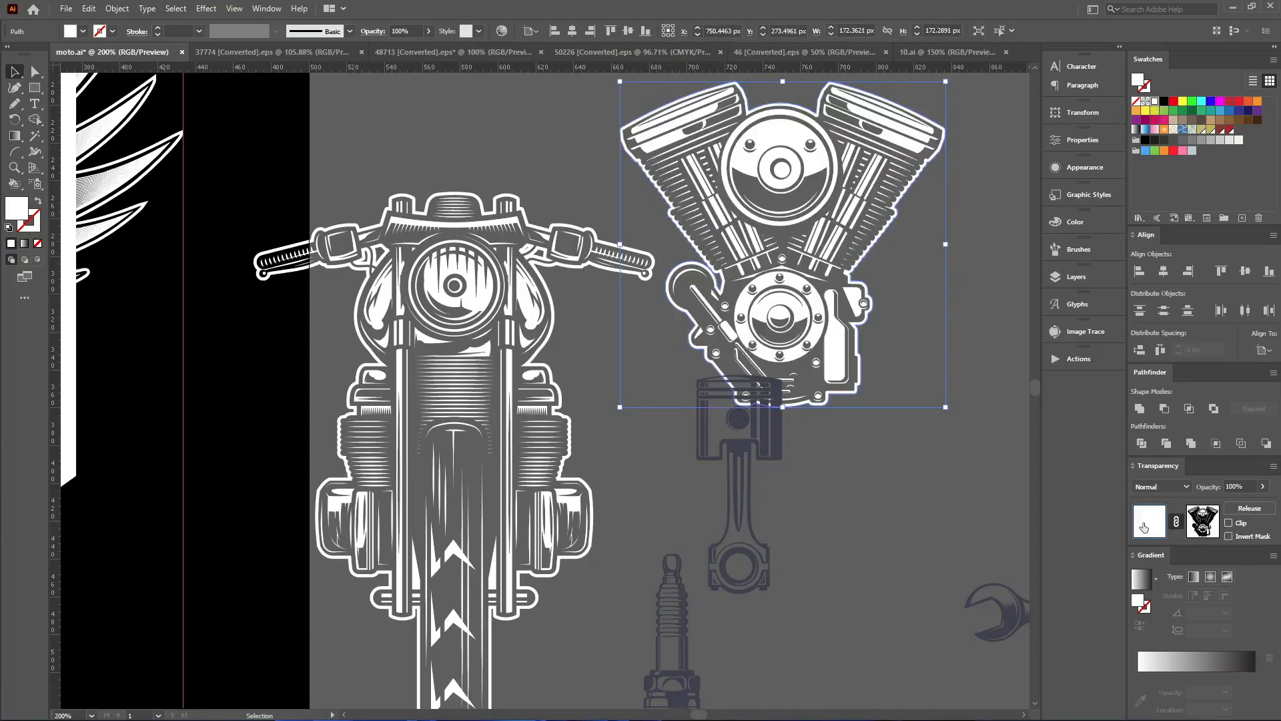
left_click(587, 423)
Move the piston clear of the engine, into the empty area beside the wrench
key("ctrl+minus")
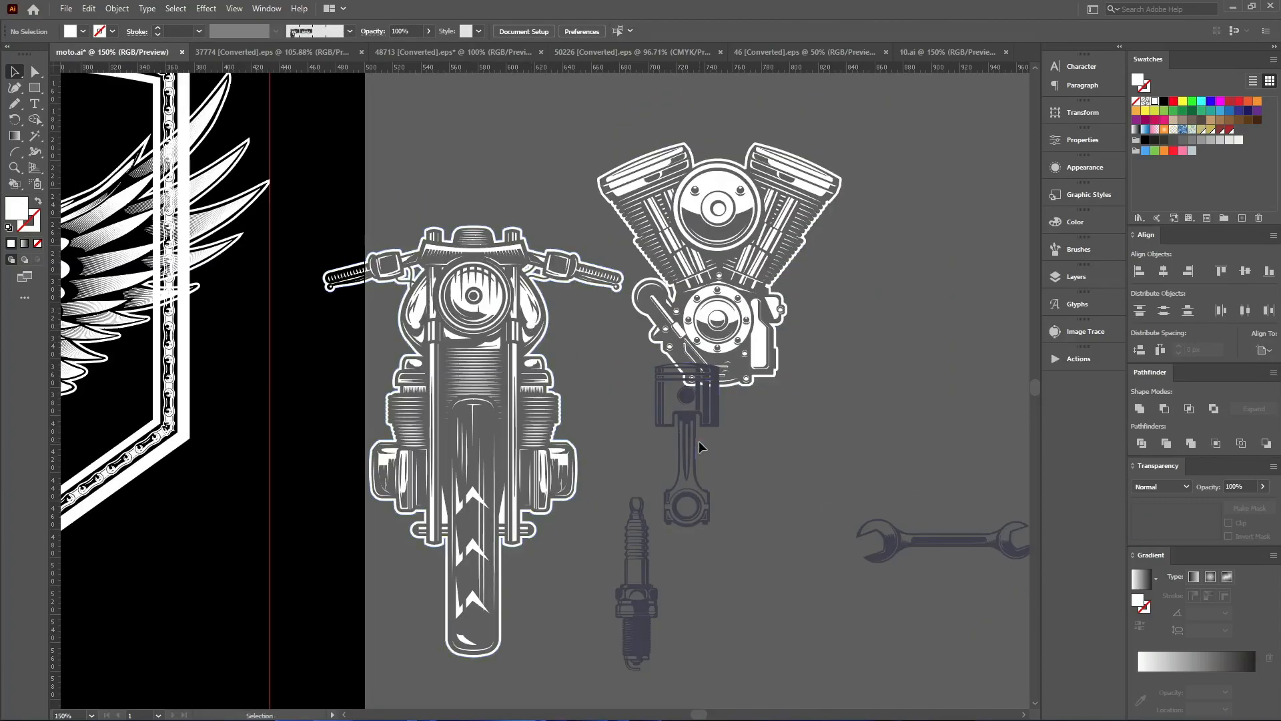
left_click(706, 466)
left_click_drag(706, 466, 851, 565)
Fill the masked motorcycle green and centre it horizontally inside the winged shield on the artboard
left_click_drag(478, 365, 803, 410)
left_click(1194, 120)
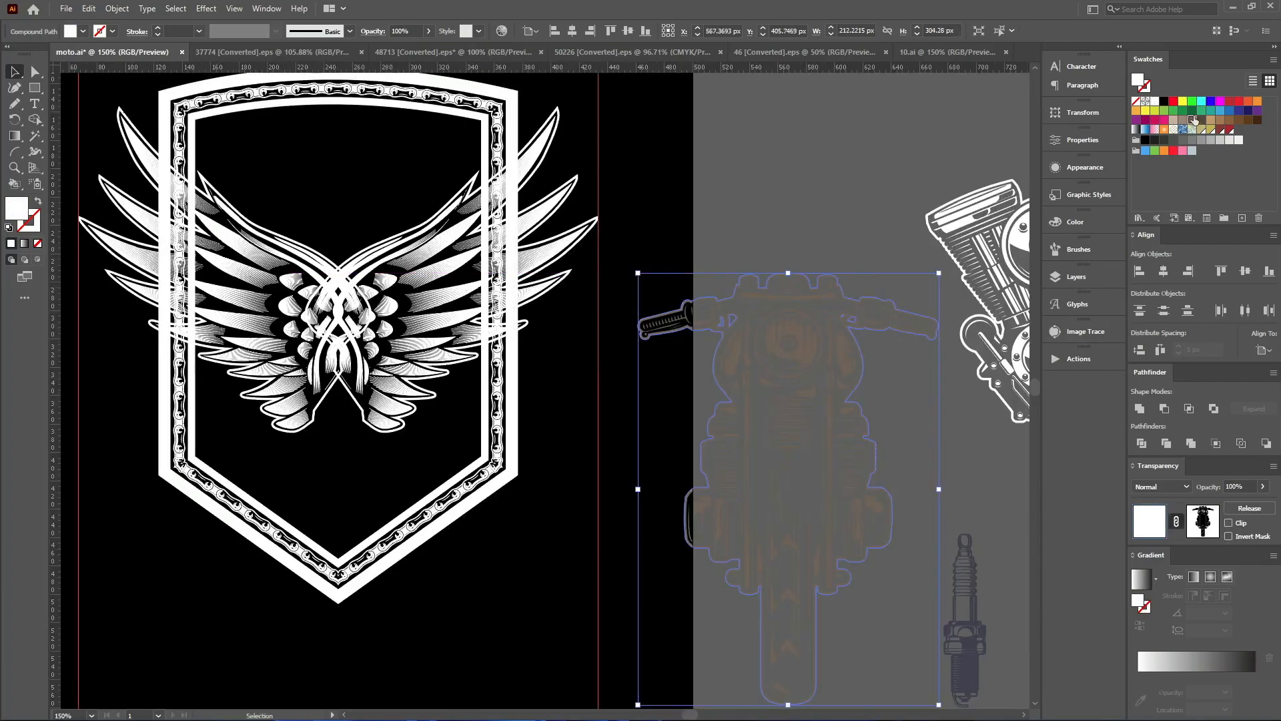
left_click(1182, 111)
left_click_drag(699, 429, 375, 286)
left_click(572, 31)
Enlarge the green motorcycle to about 220 × 315 px and lower it so its wheel reaches the shield's bottom point
left_click_drag(342, 490, 346, 532)
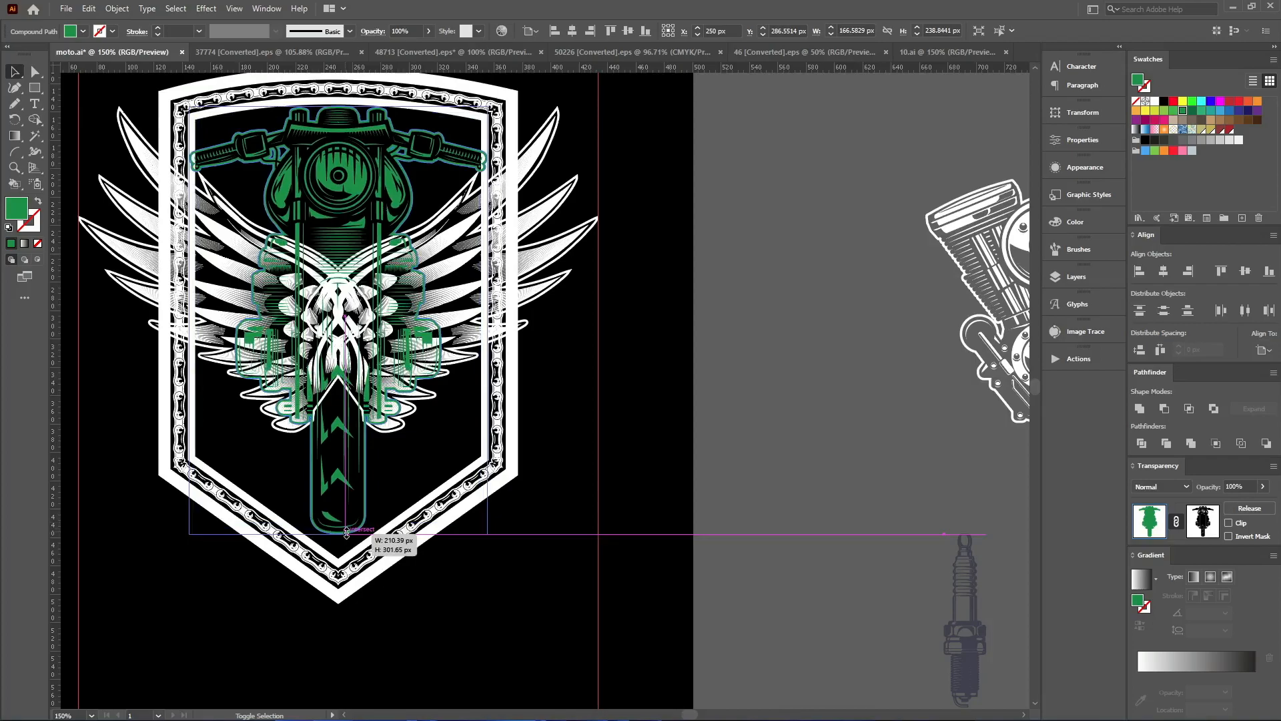
left_click_drag(353, 311, 354, 324)
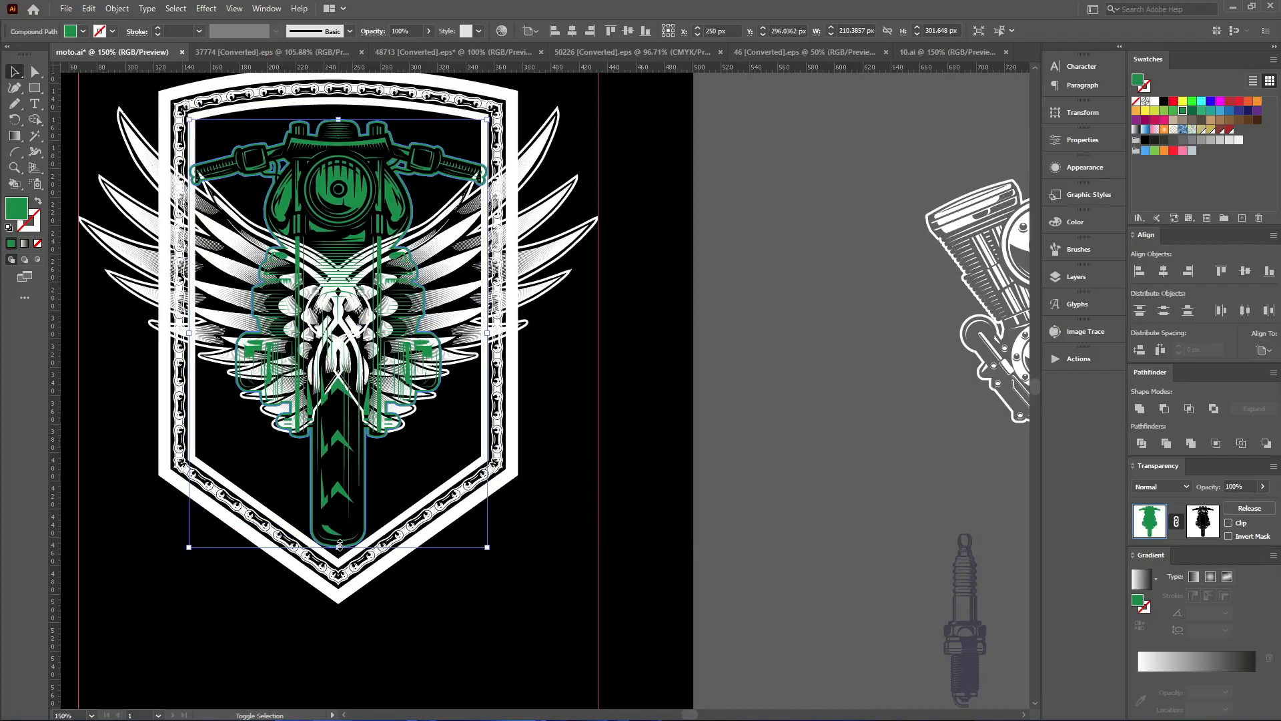
left_click_drag(339, 551, 339, 569)
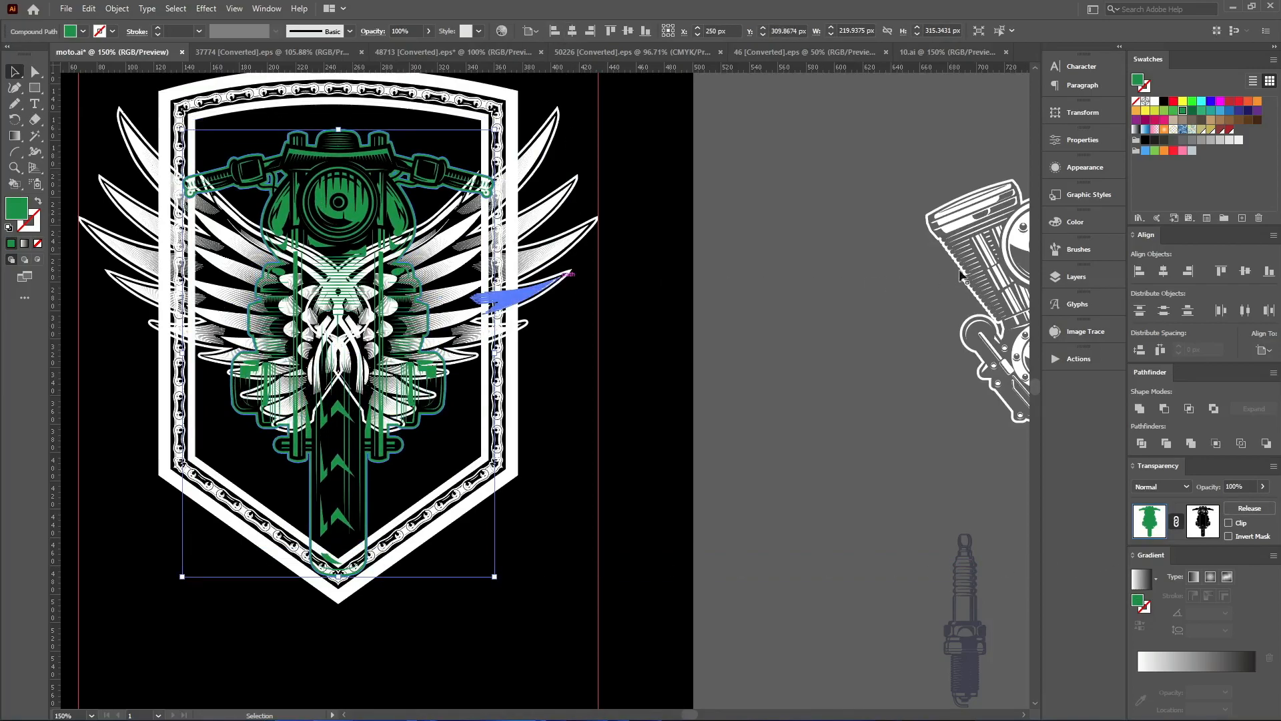
Move the masked engine to the top of the shield, fill it red and centre it horizontally on the artboard
mouse_move(961, 275)
left_mouse_down()
mouse_move(266, 211)
mouse_move(266, 170)
left_mouse_up()
left_click(1239, 102)
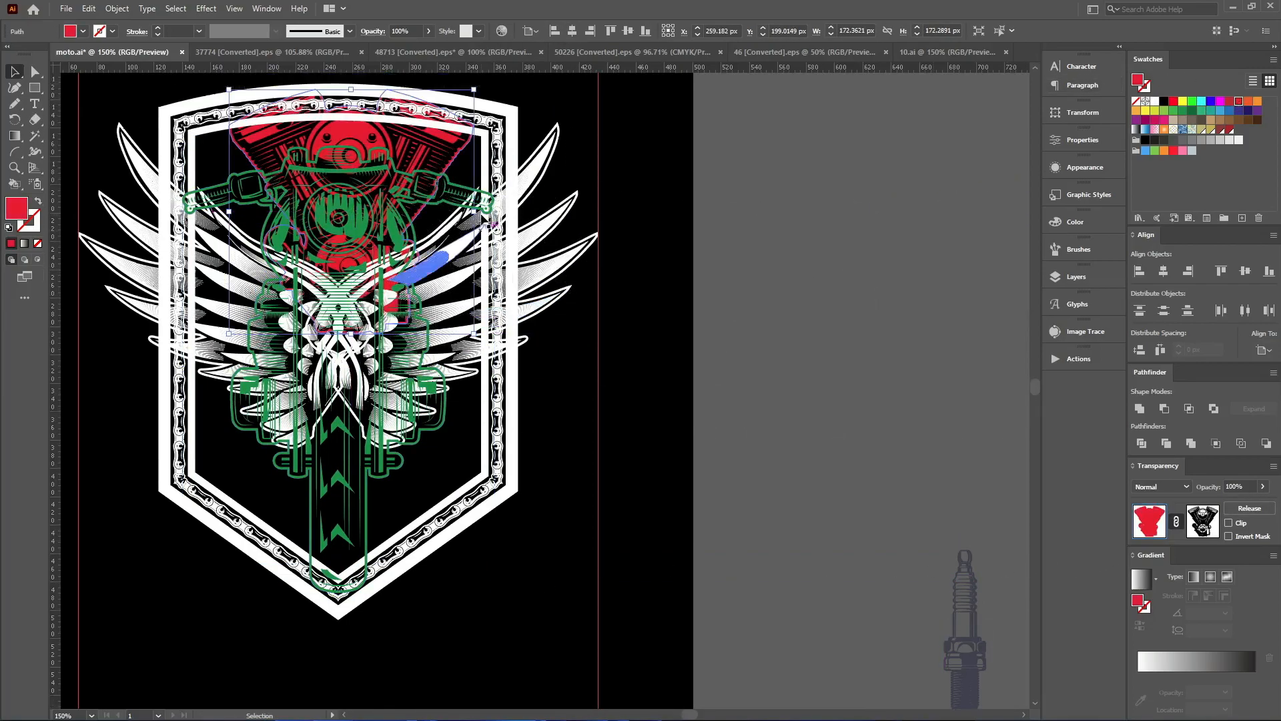
scroll(389, 202, "up", 2)
left_click(572, 30)
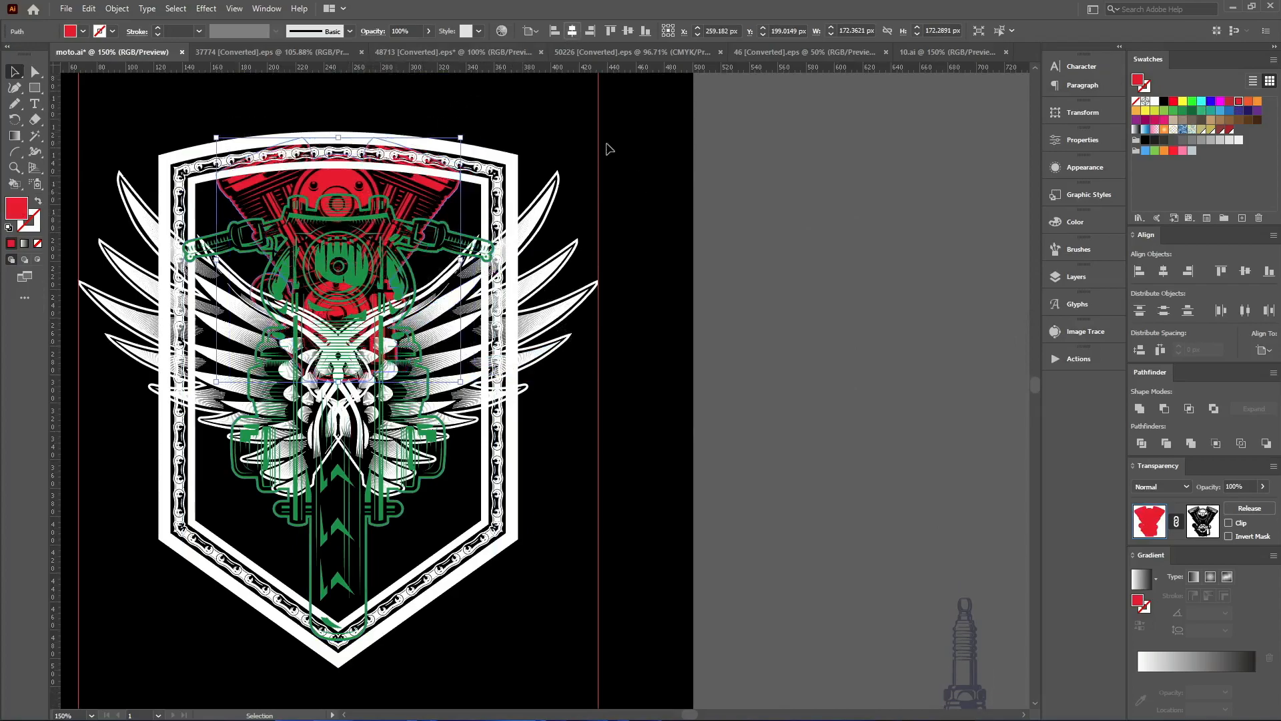
Lower the red engine so its cylinder heads sit just beneath the shield's upper border, above the motorcycle's handlebars
scroll(714, 258, "up", 1)
left_click(780, 260)
scroll(263, 238, "up", 1)
left_click_drag(480, 206, 482, 235)
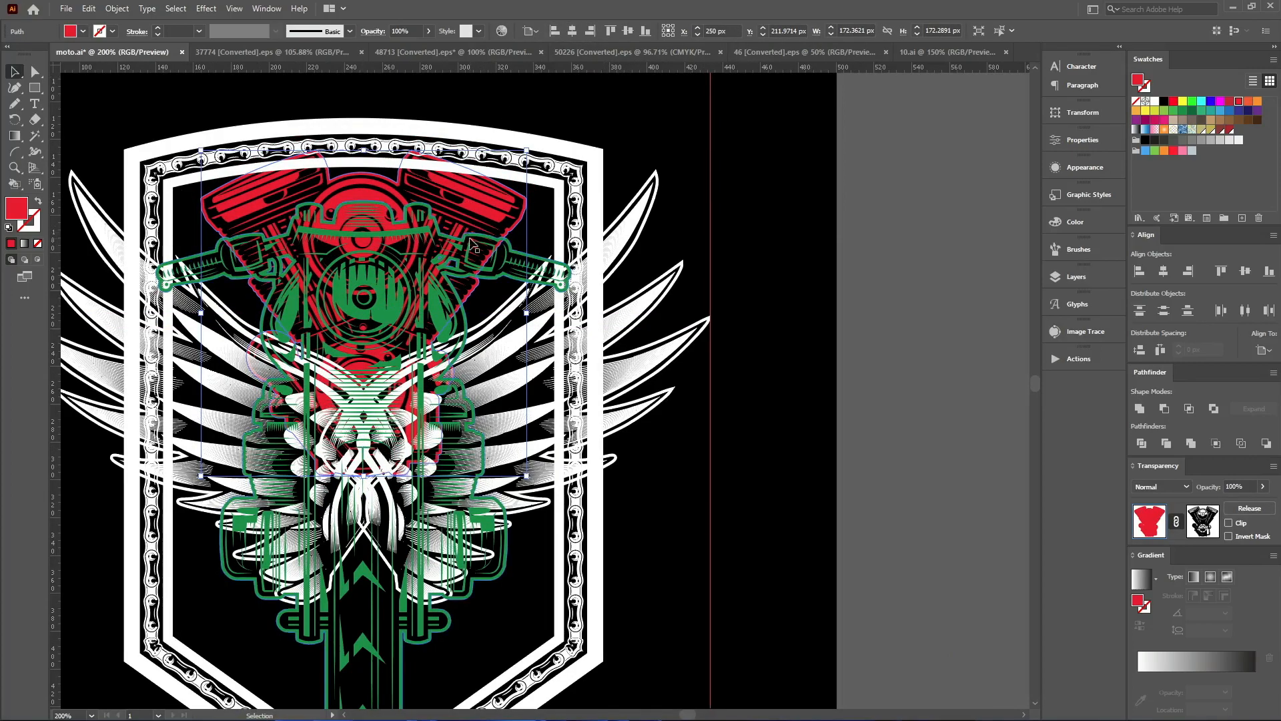
left_click_drag(491, 260, 485, 251)
left_click(797, 332)
Offset the green motorcycle's outline outward by 1.7 px and cut the enlarged silhouette
left_click(501, 276)
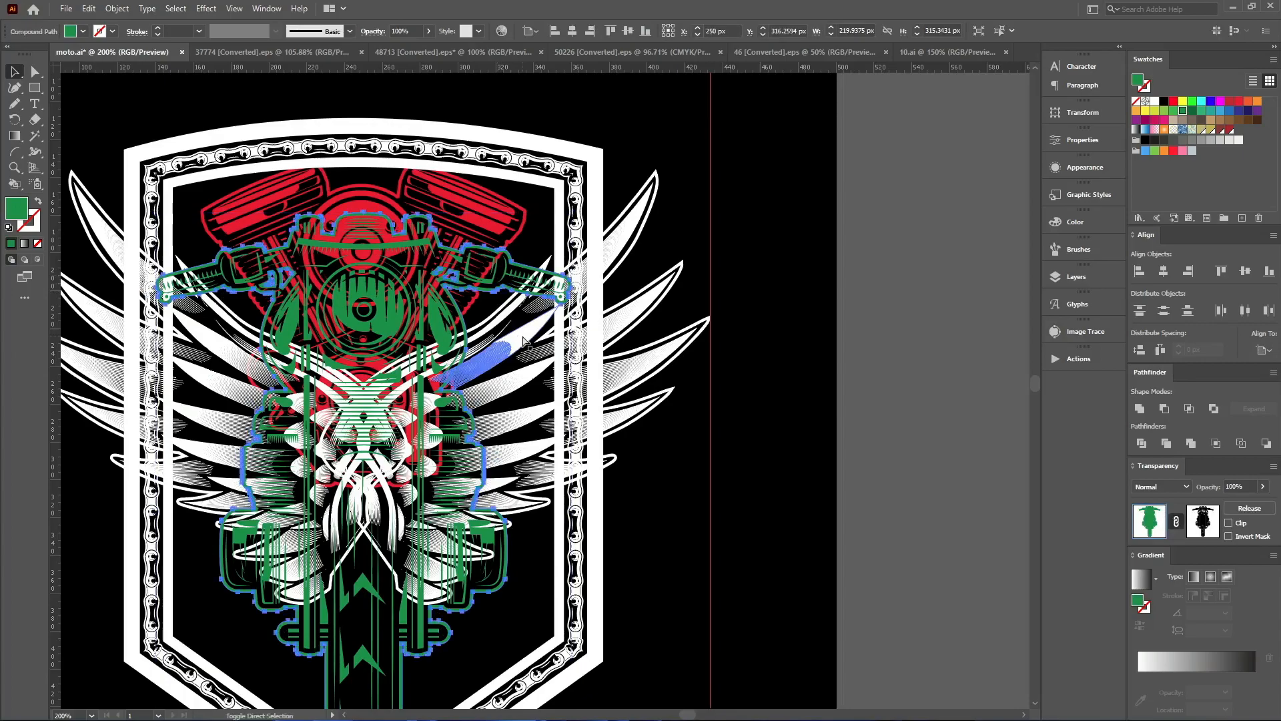
key("ctrl+shift+o")
left_click(375, 400)
key("ctrl+shift+[")
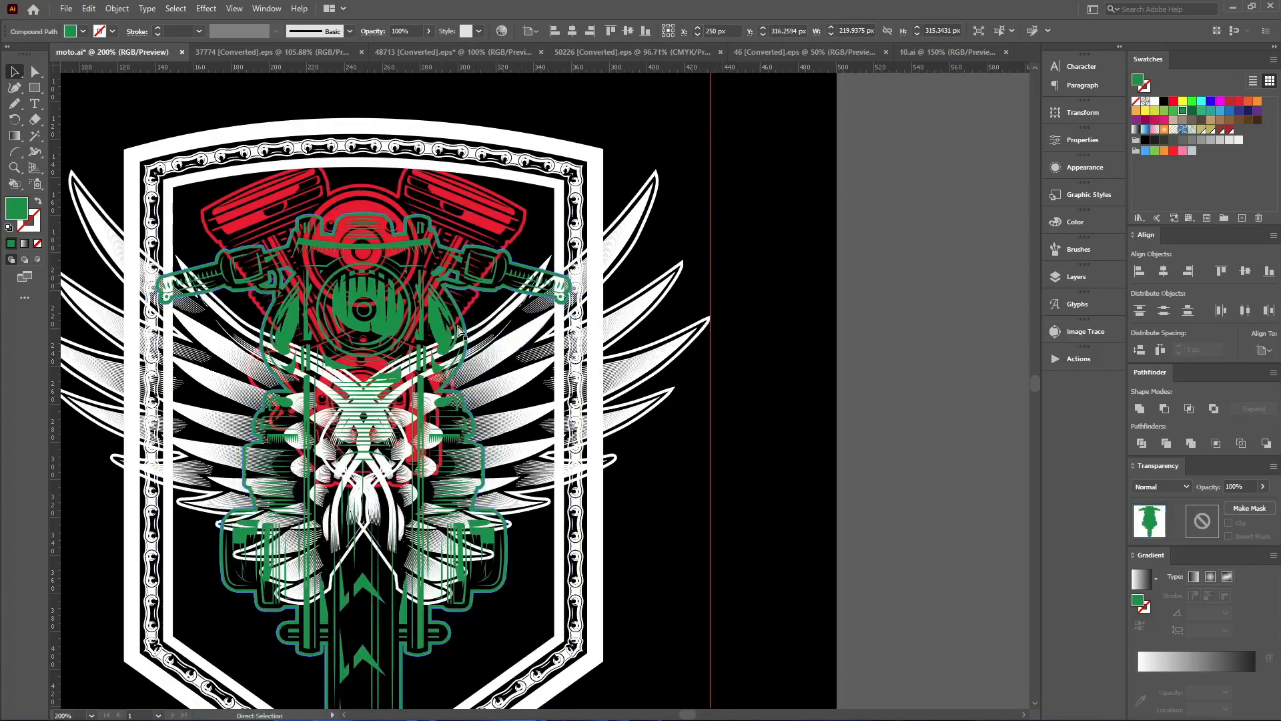
left_click(768, 294)
Paste the enlarged motorcycle silhouette in place into the red engine's opacity mask, fill it black and exit mask editing
left_click(465, 226)
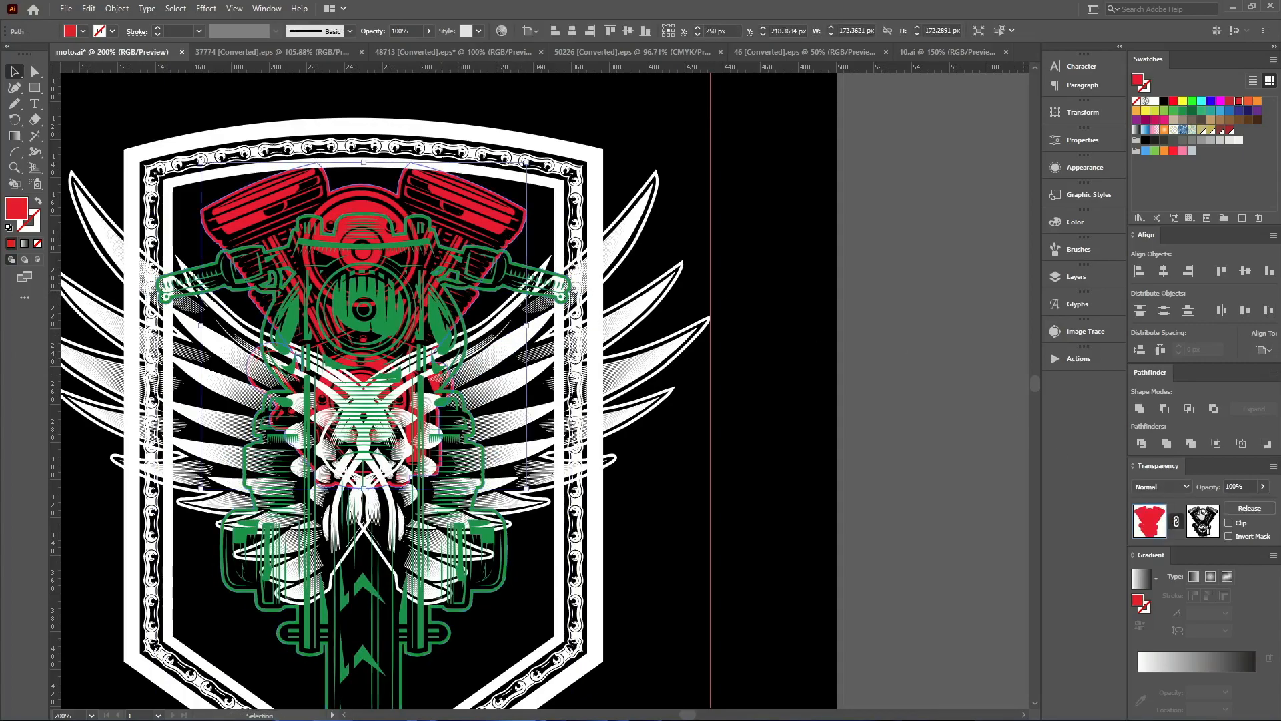
left_click(1203, 517)
left_click(922, 444)
key("ctrl+f")
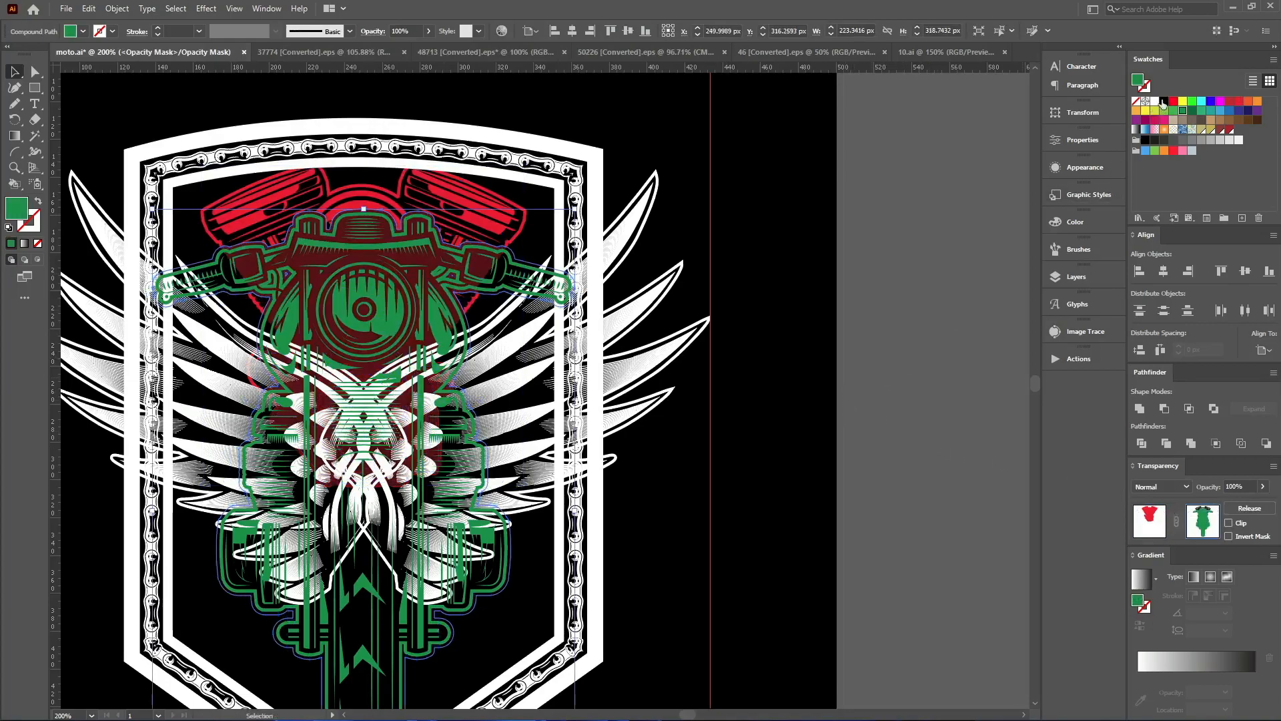
left_click(1164, 101)
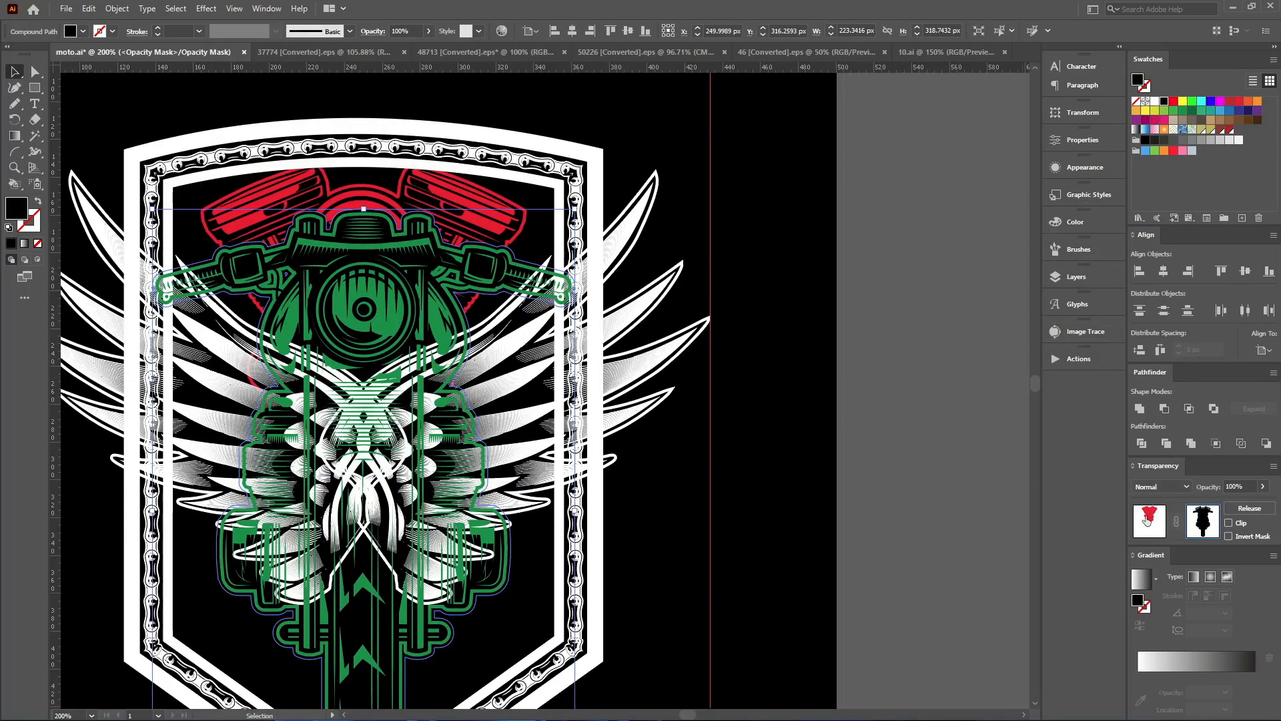
left_click(1148, 521)
left_click(772, 435)
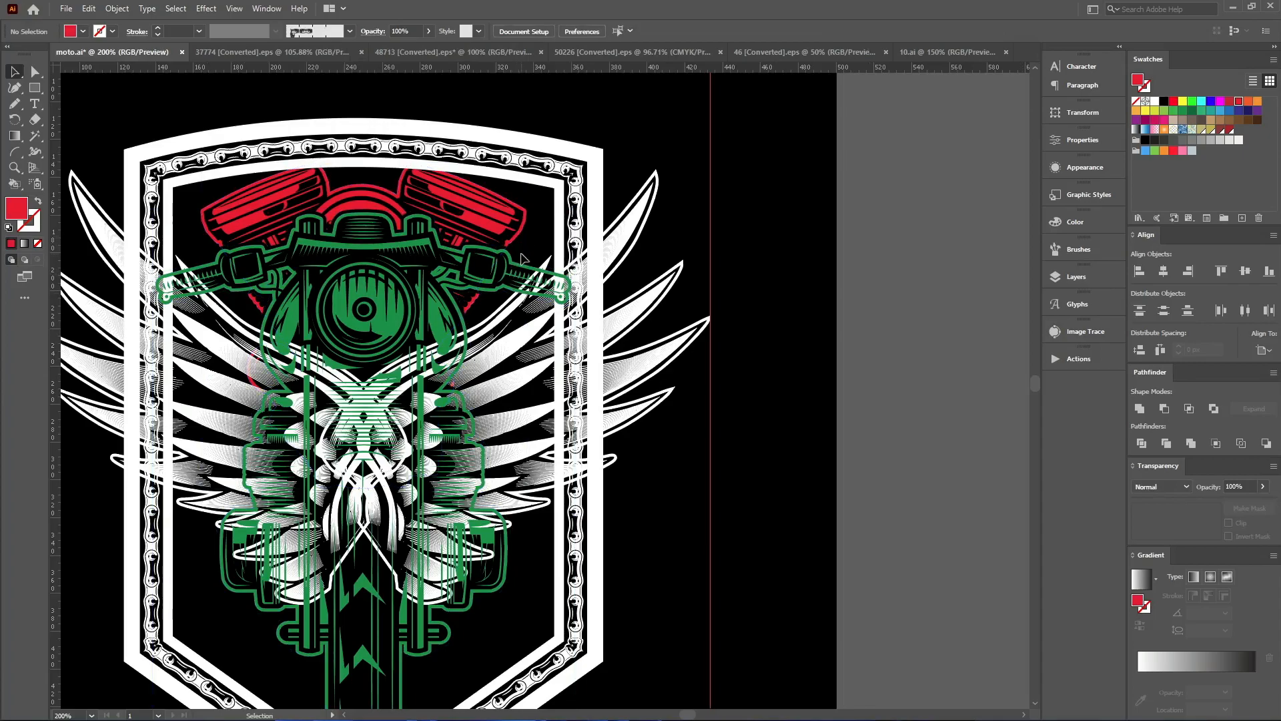
Offset the combined motorcycle and engine outlines outward by 1.7 px with round joins
left_click(469, 274)
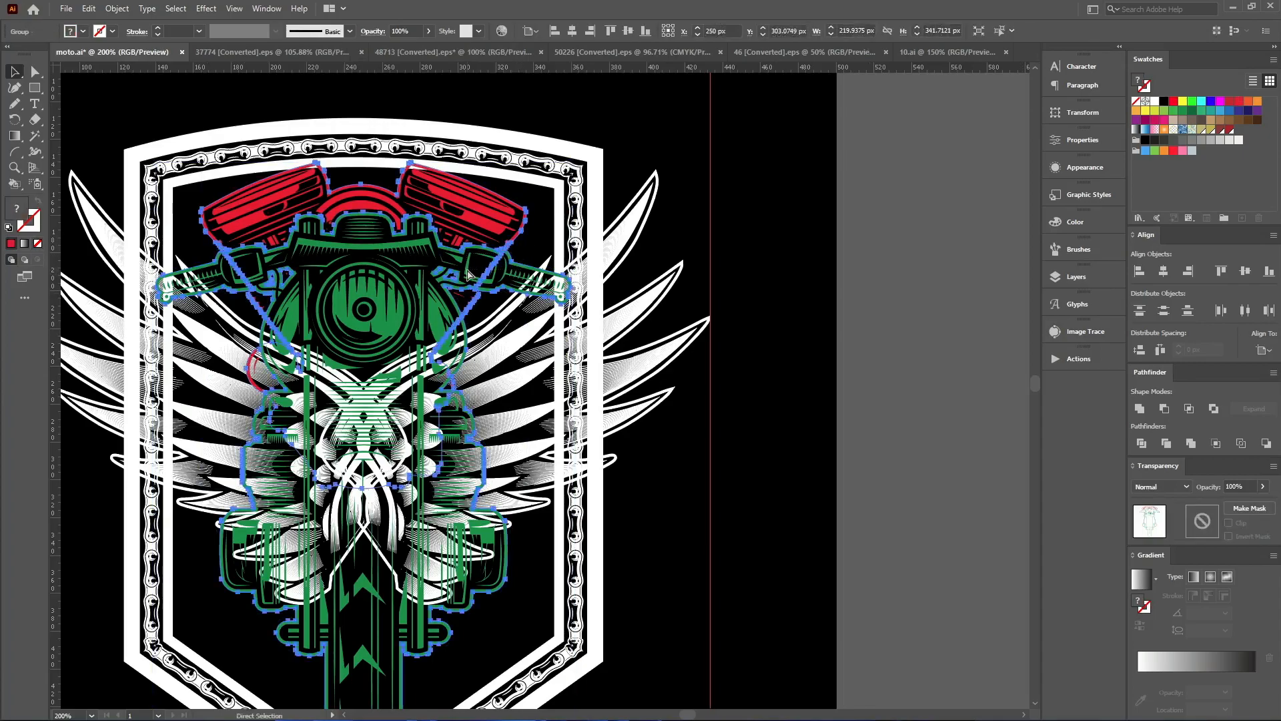
key("ctrl+alt+o")
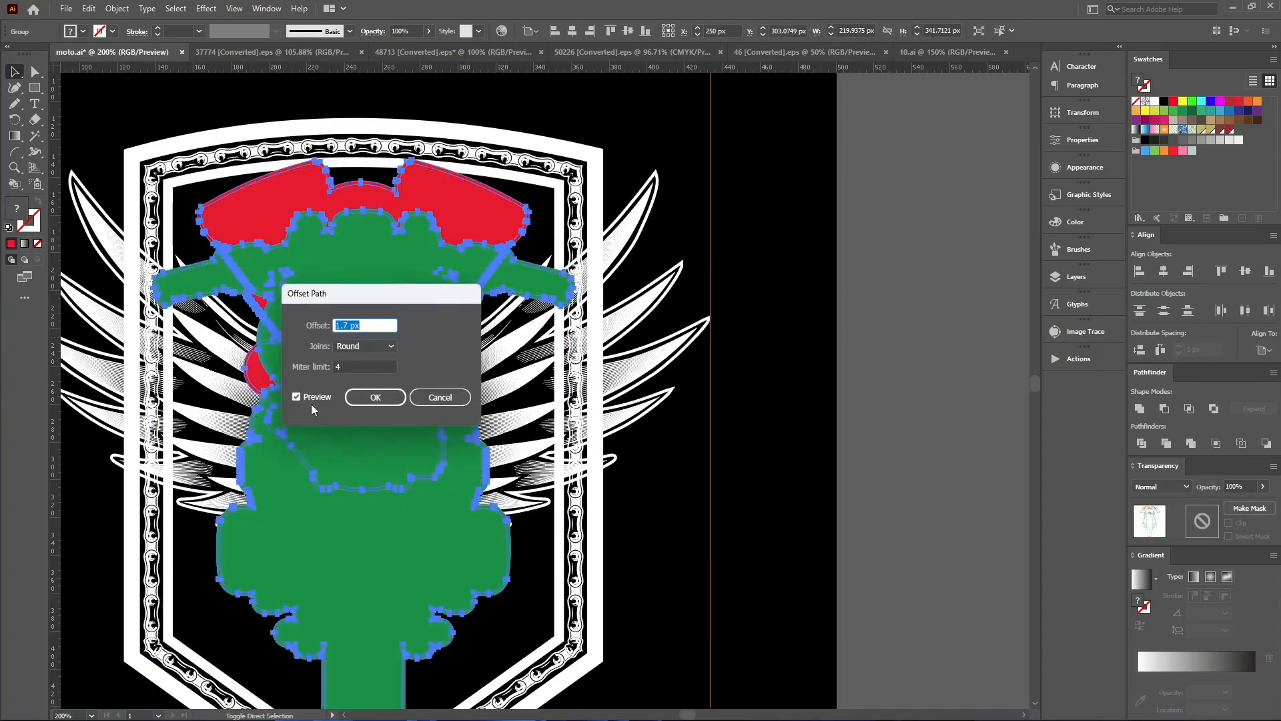
left_click(374, 397)
scroll(527, 439, "down", 3)
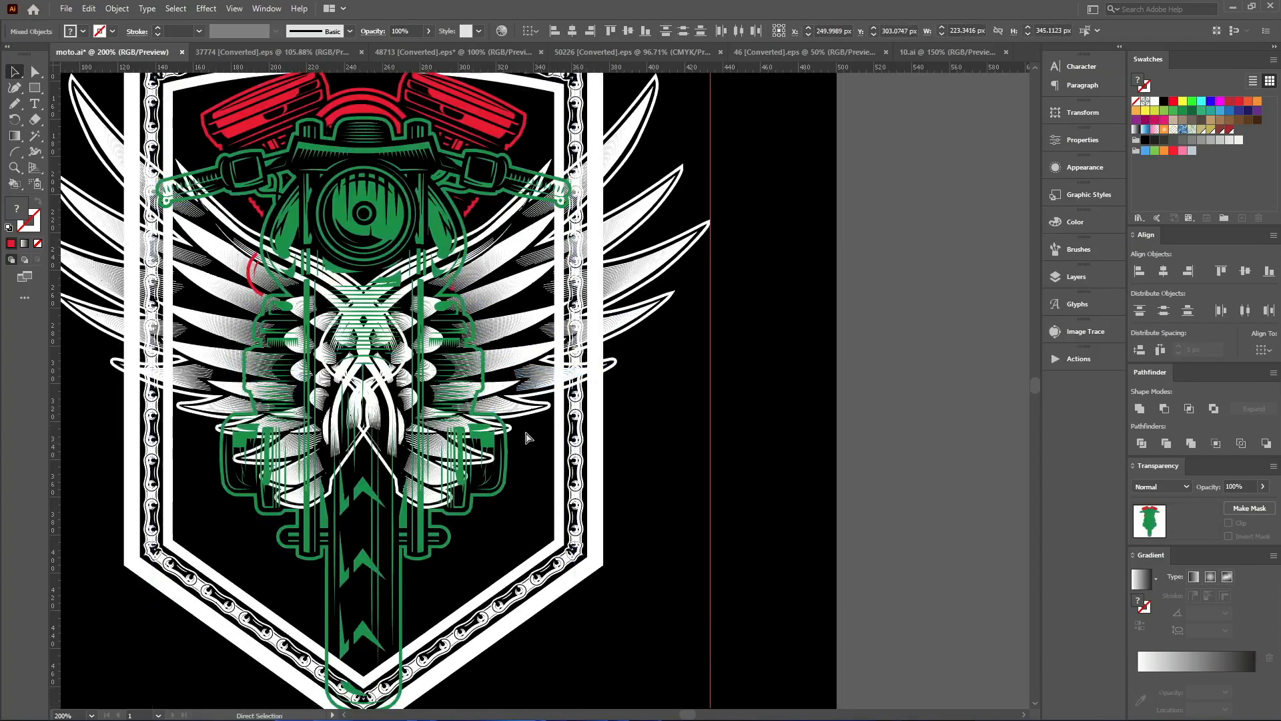
Add the enlarged motorcycle-and-engine silhouette to a new opacity mask on the wings, fill it black, unite it and exit mask editing
key("v")
left_click(521, 366)
left_click(1250, 509)
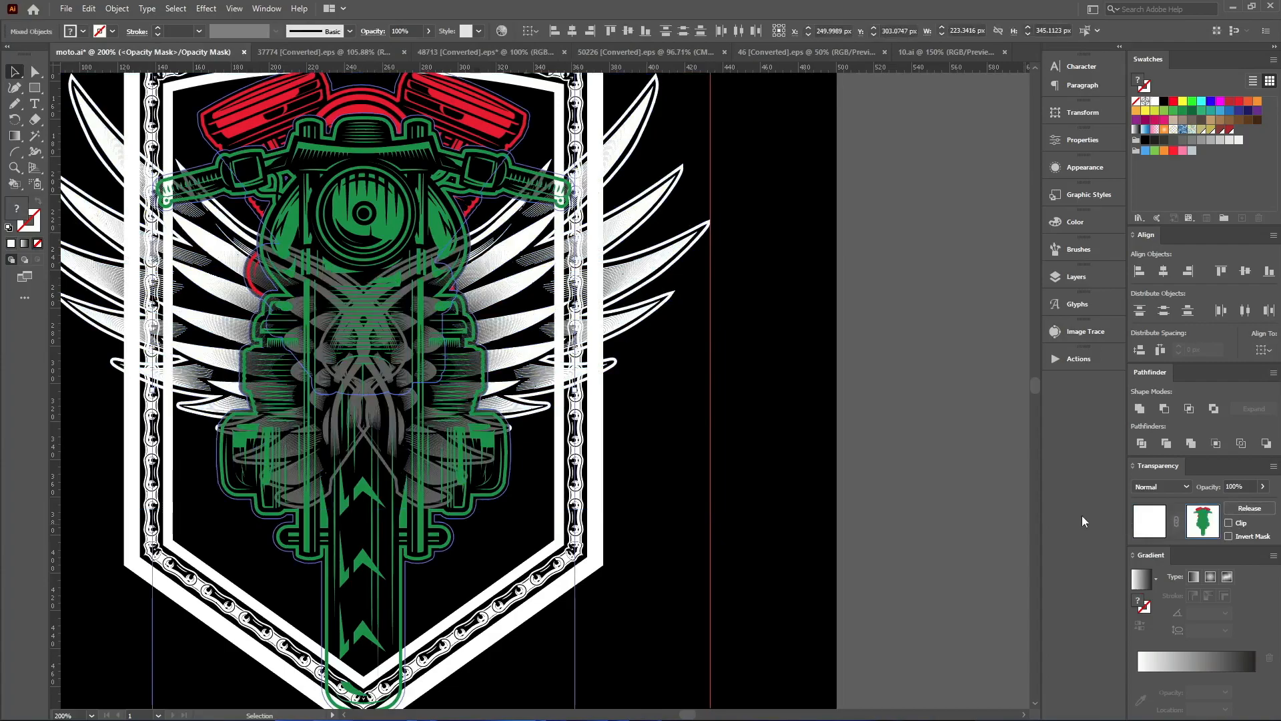
left_click(1164, 103)
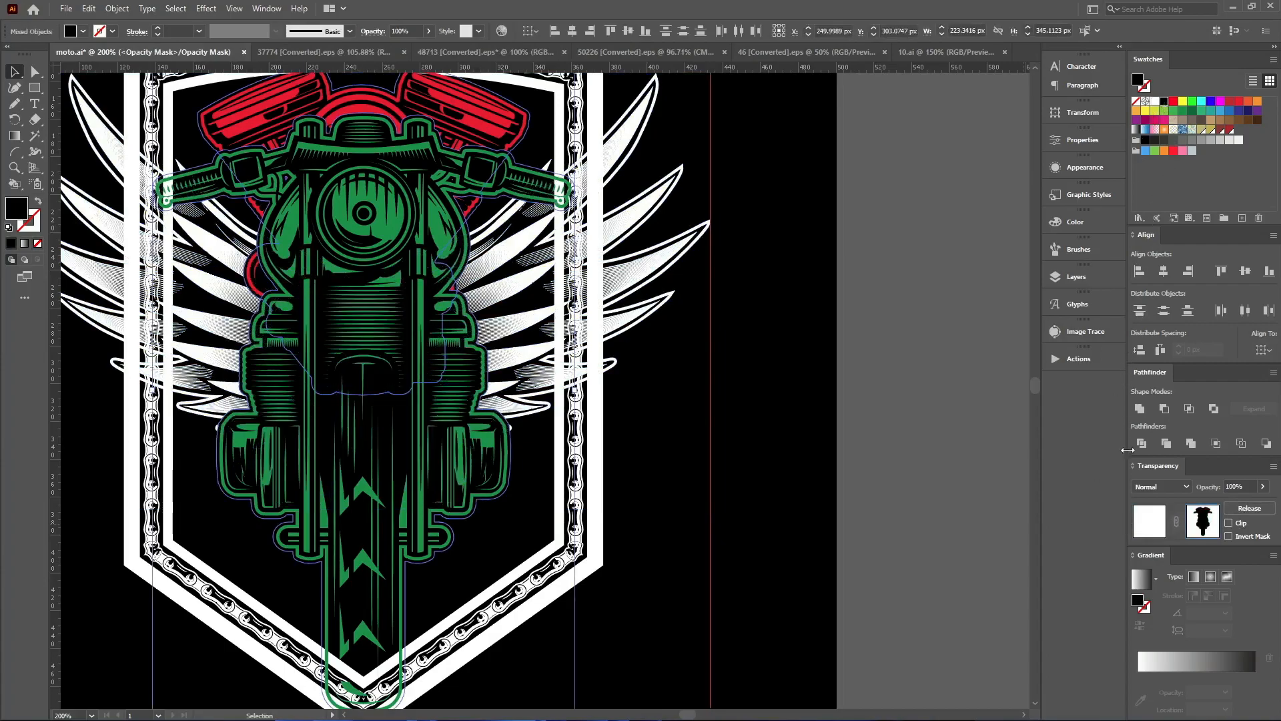
left_click(1140, 409)
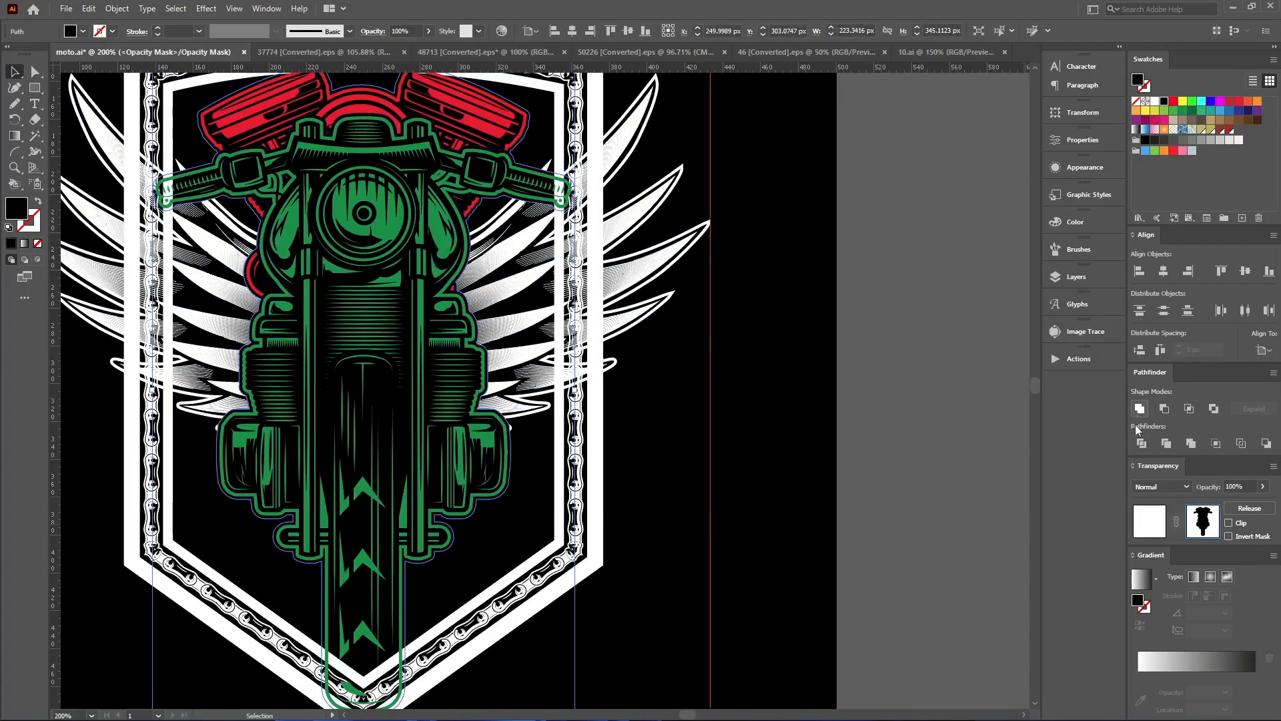
left_click(1150, 520)
left_click(624, 421)
key("ctrl+1")
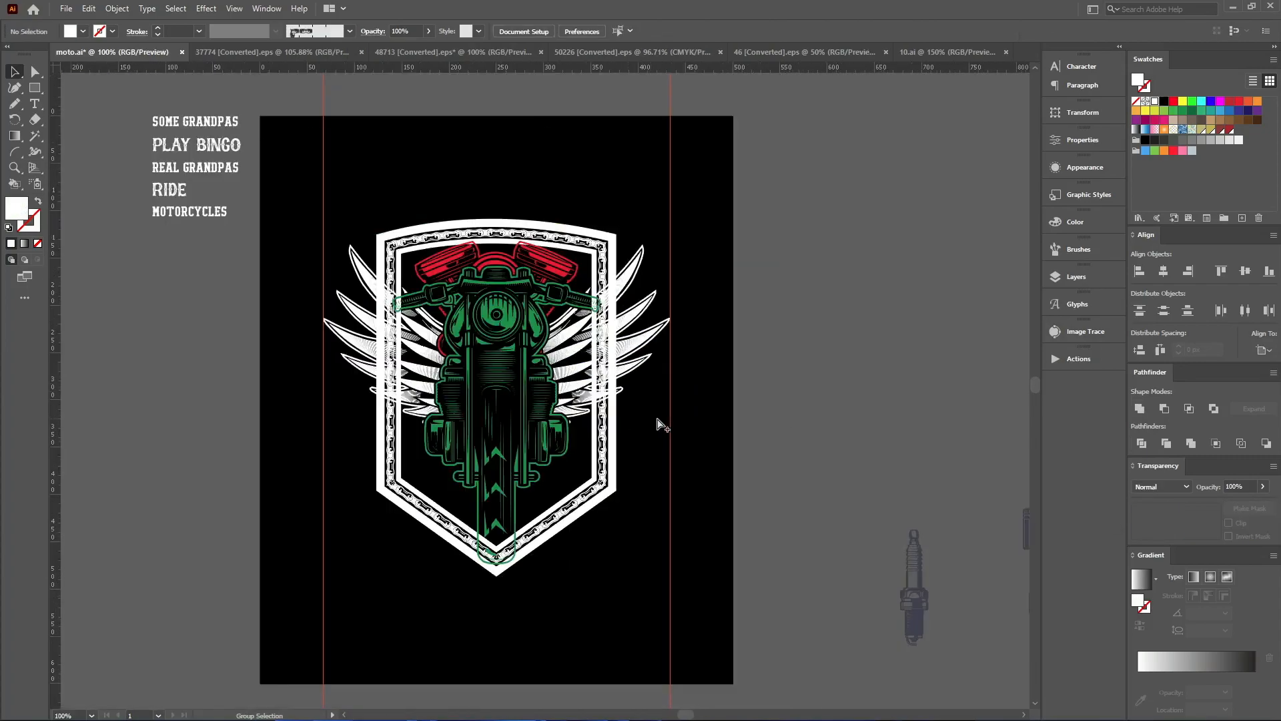
Expand the shield's border strokes and chain brush into editable shapes, including fill and stroke
scroll(753, 411, "up", 3)
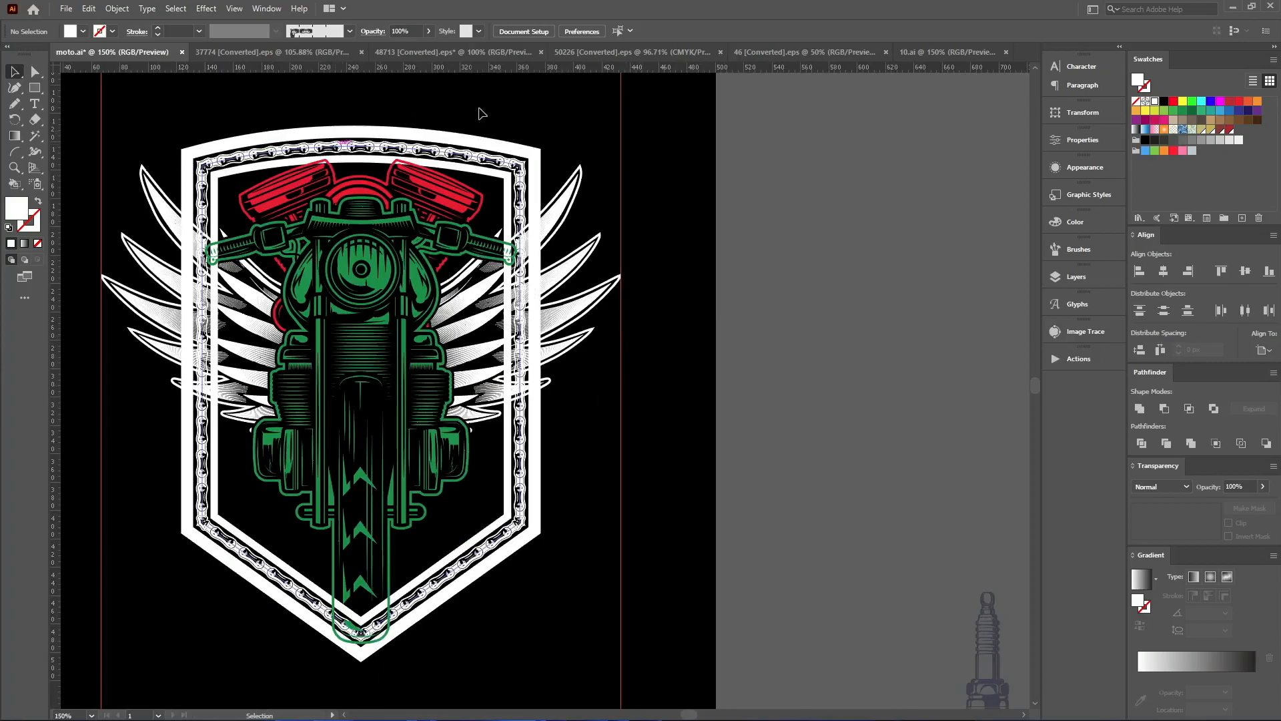
left_click(491, 192)
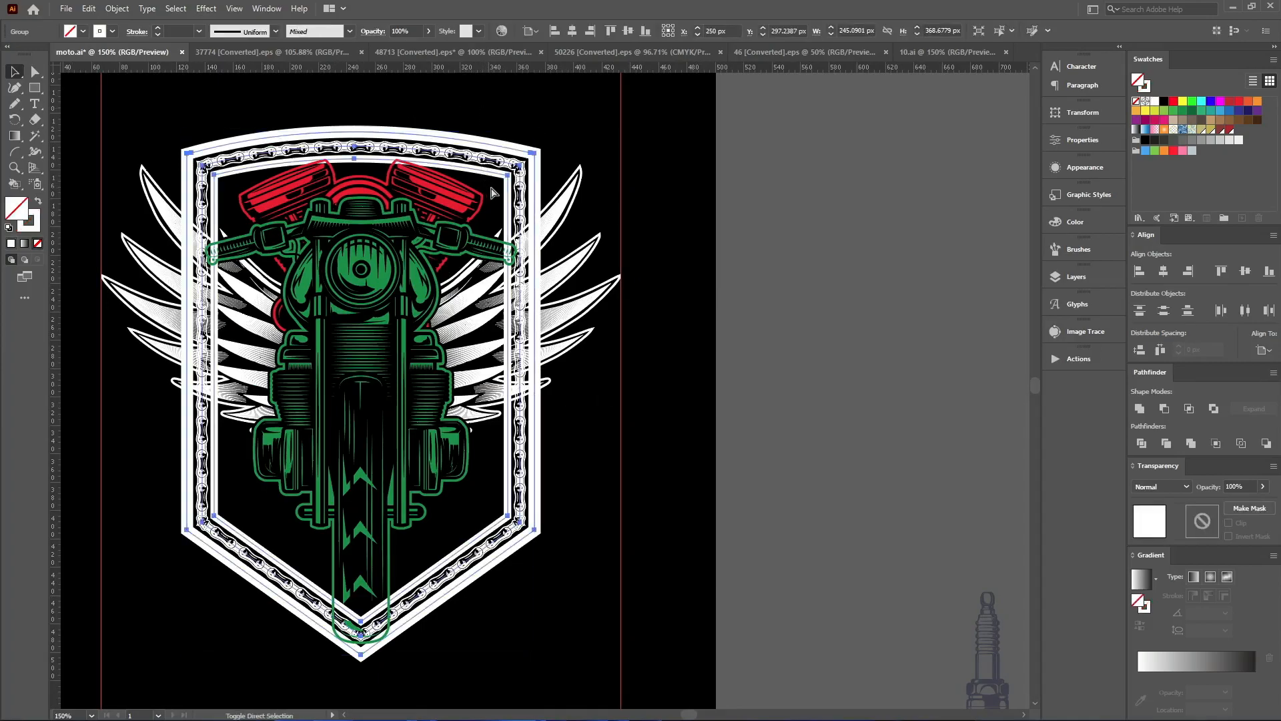
key("ctrl+alt+shift+e")
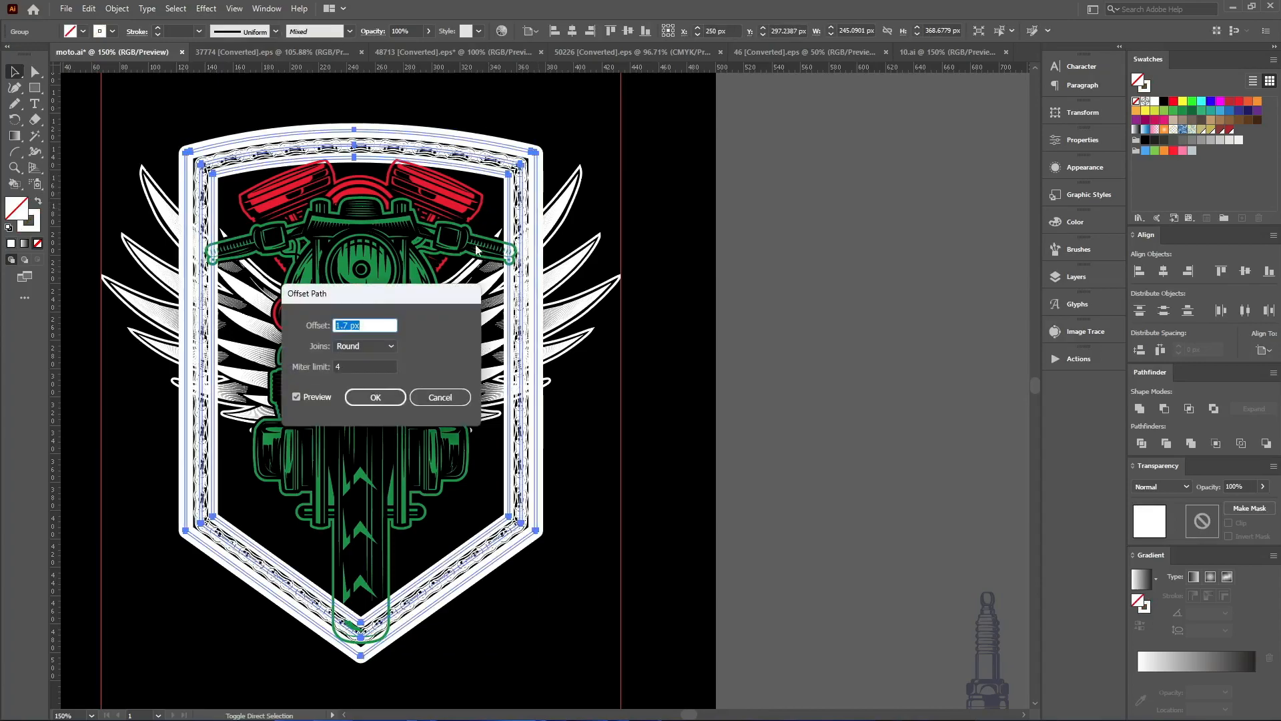
left_click(443, 397)
key("alt+o")
key("e")
key("alt+o")
key("x")
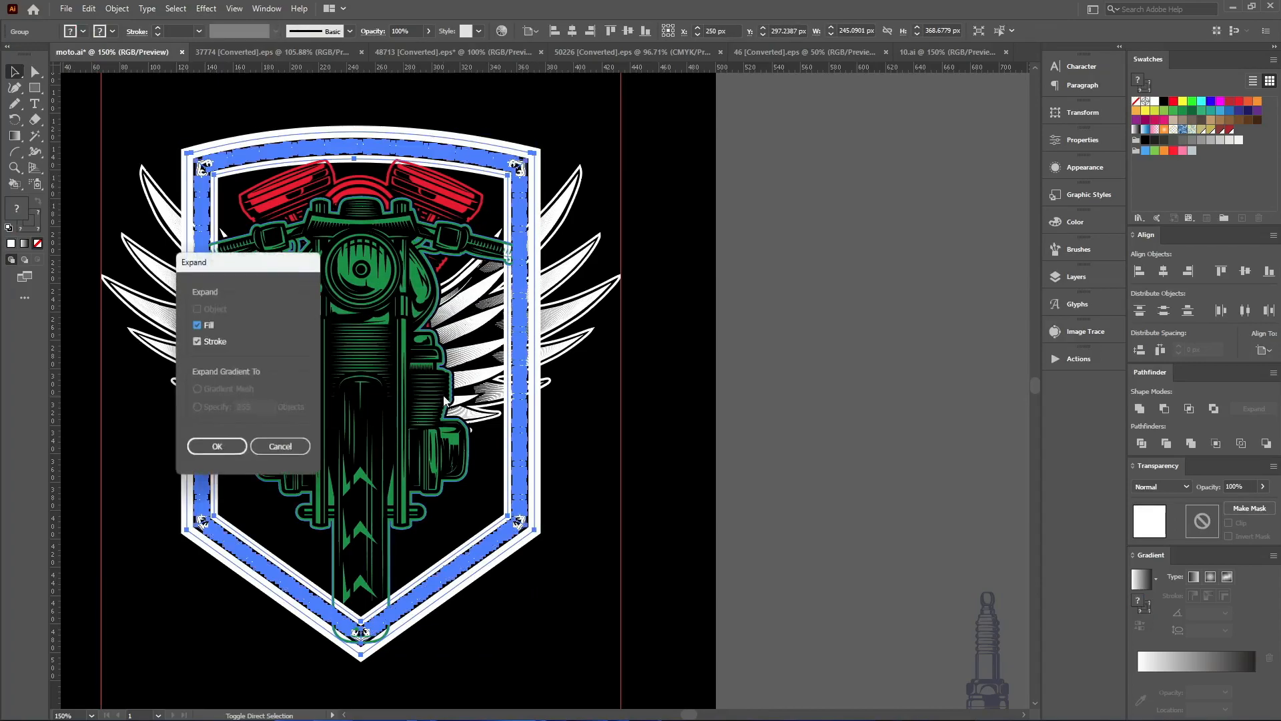
left_click(213, 234)
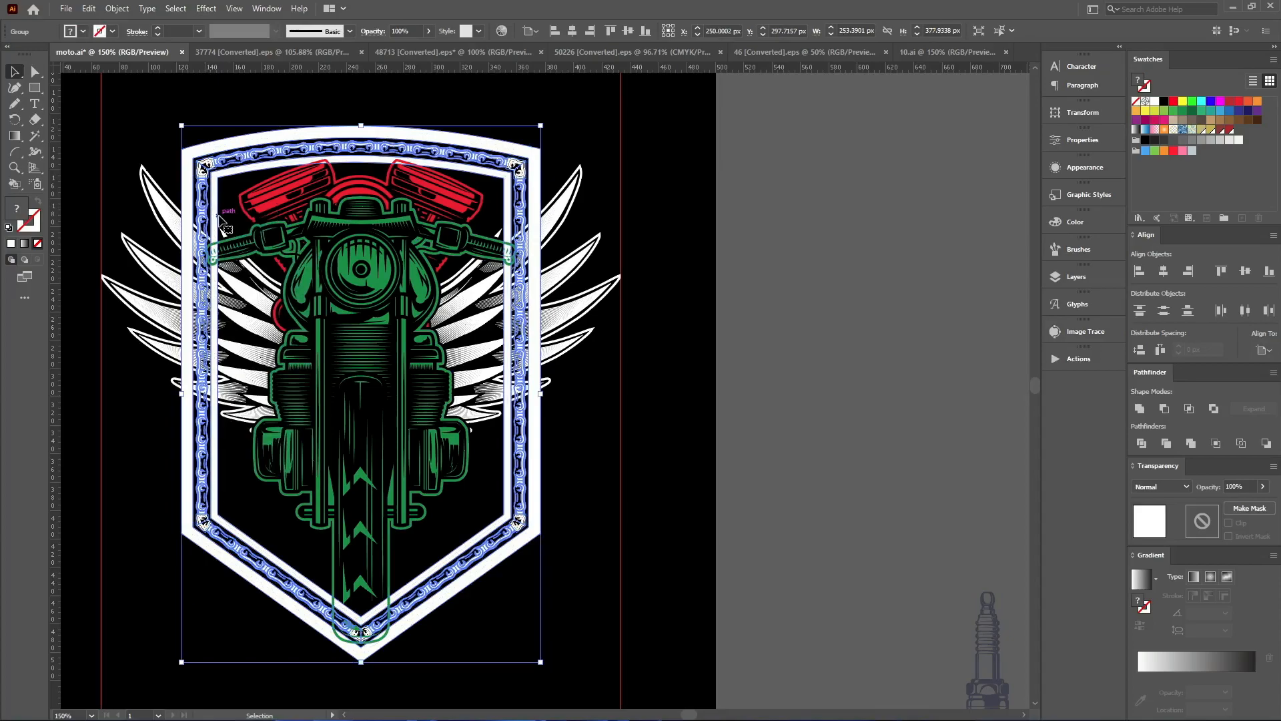
left_click(806, 395)
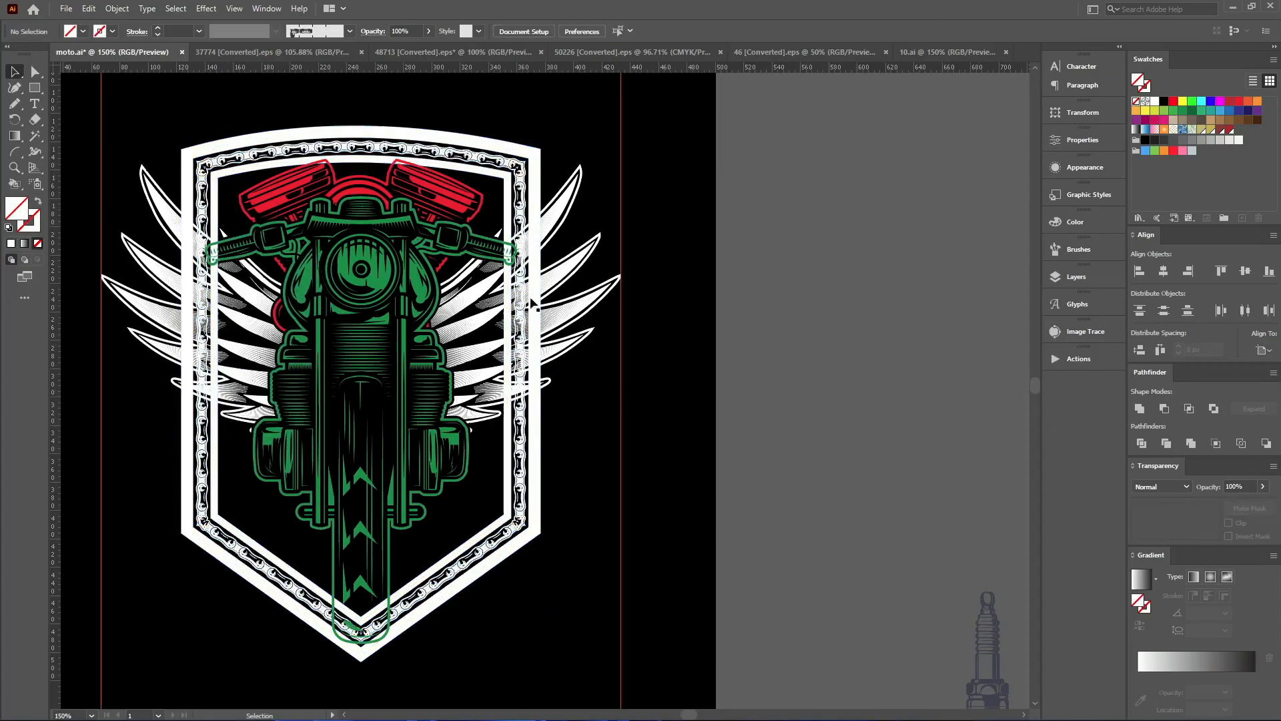
Try to unite the expanded shield border and chain into one shape, and undo the attempt
scroll(489, 195, "up", 1)
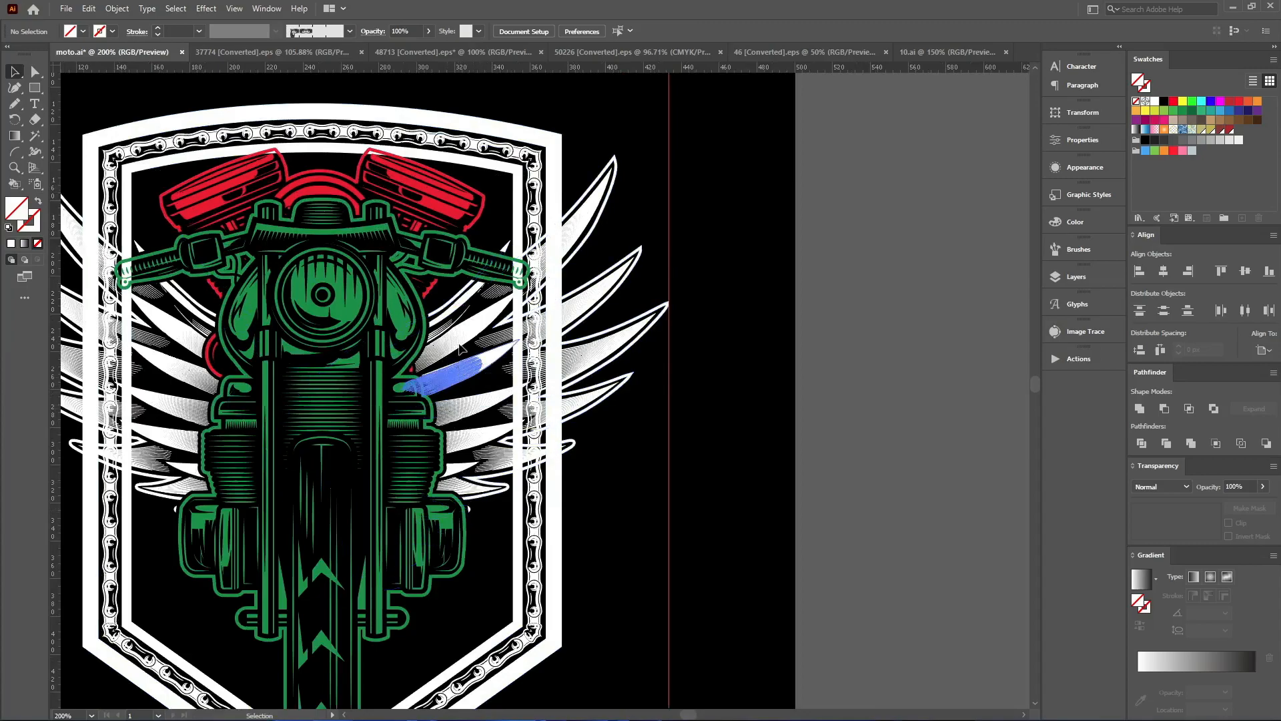
mouse_move(607, 135)
left_mouse_down()
mouse_move(587, 129)
mouse_move(599, 136)
left_mouse_up()
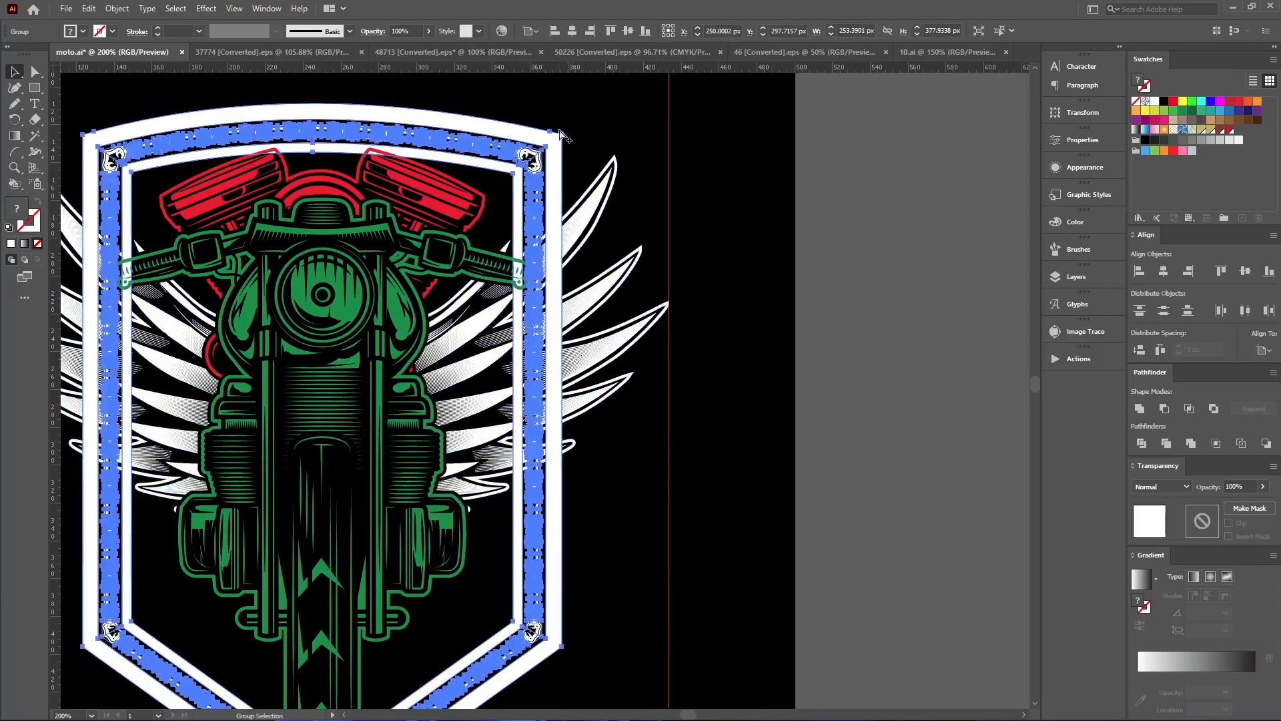
scroll(568, 134, "up", 2)
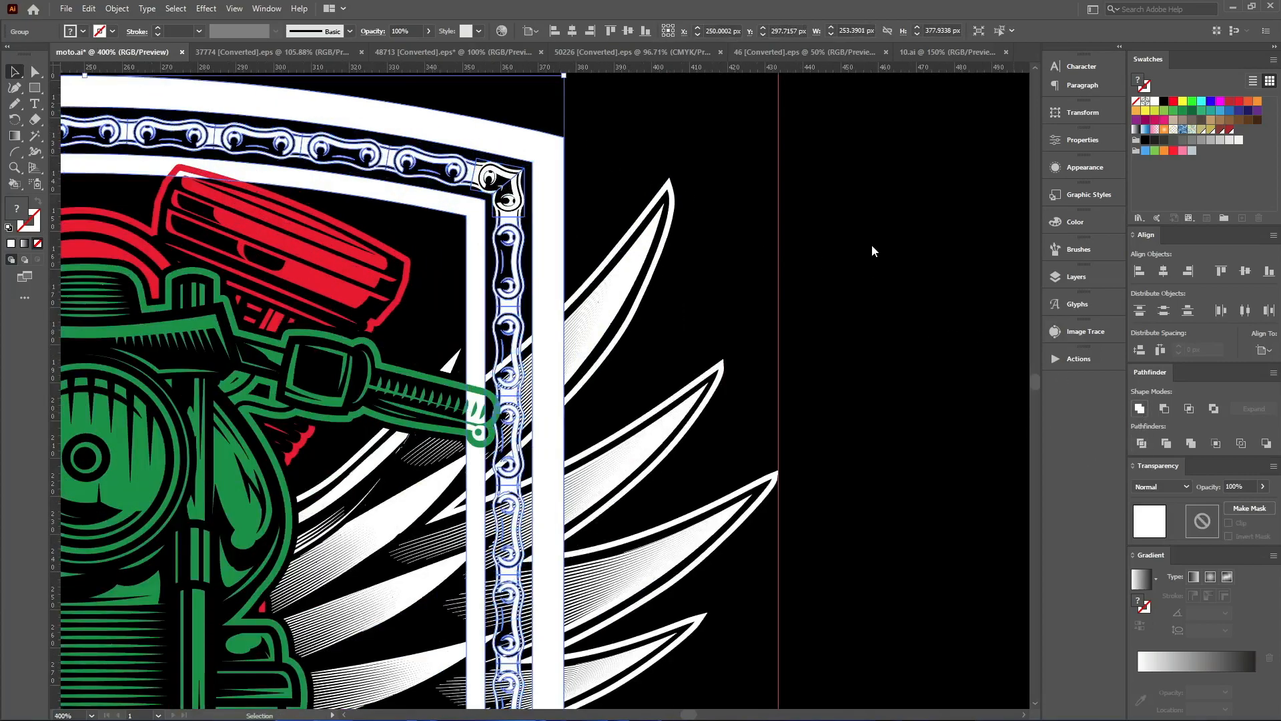
key("a")
left_click(819, 210)
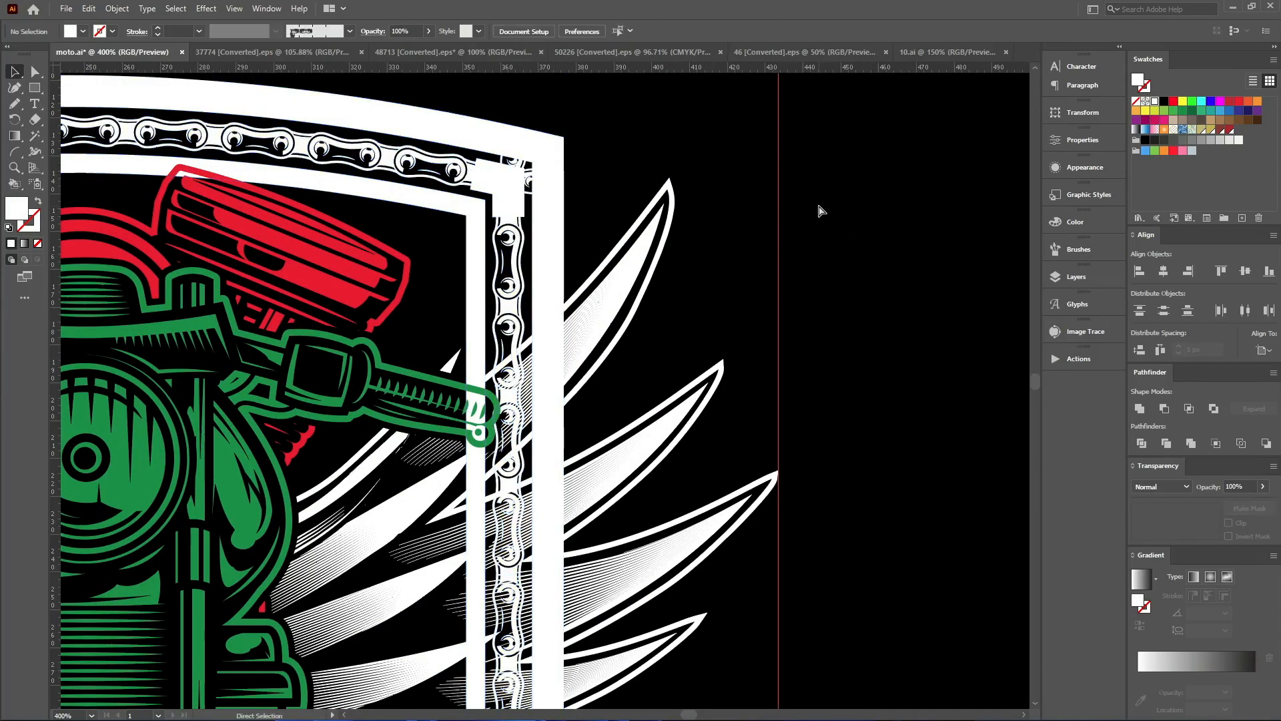
key("ctrl+z")
key("ctrl+z")
left_click(820, 210)
left_click(559, 175)
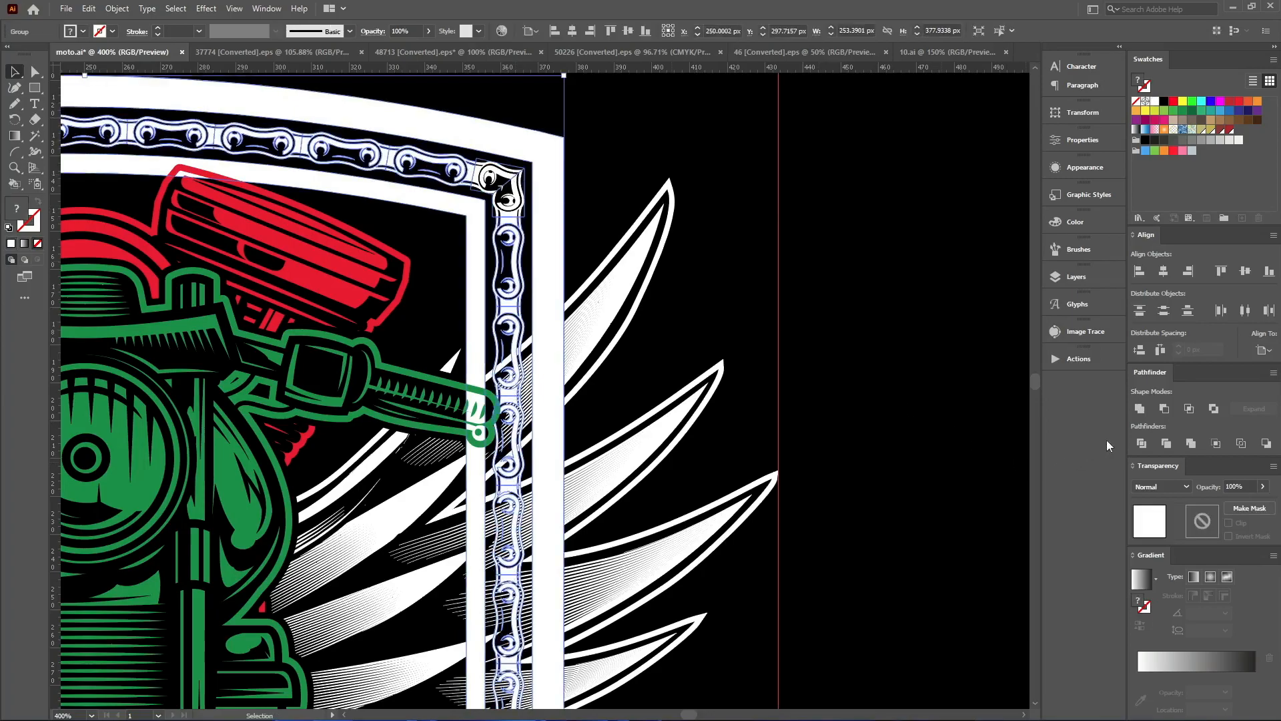
Divide the expanded chain and remove its unfilled leftover shapes with a Magic Wand selection inside the group
left_click(701, 220)
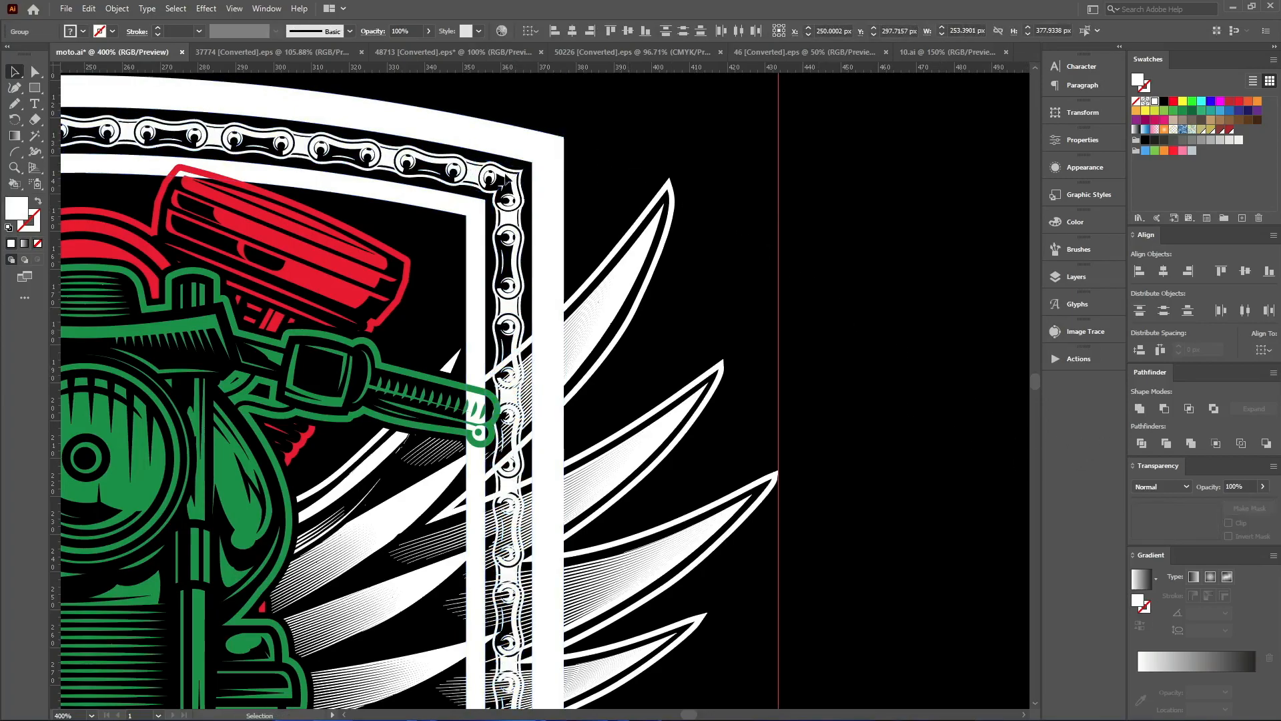
left_click(497, 179)
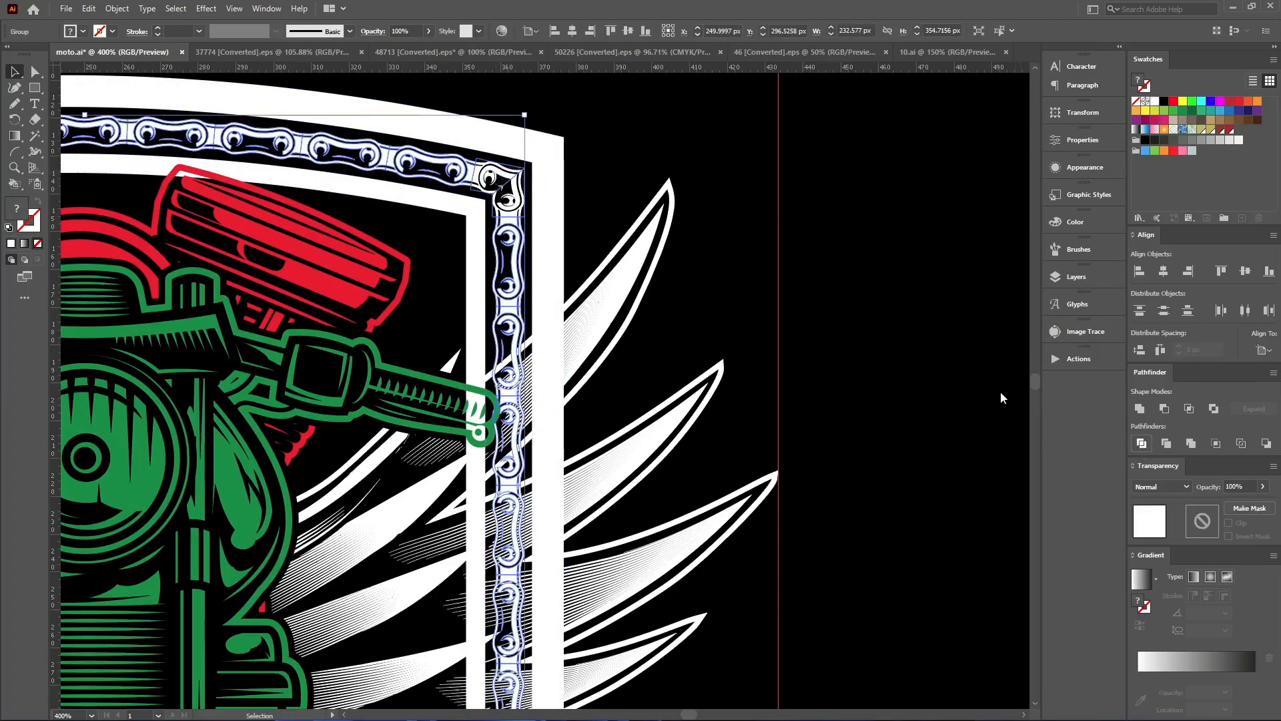
scroll(515, 181, "up", 2)
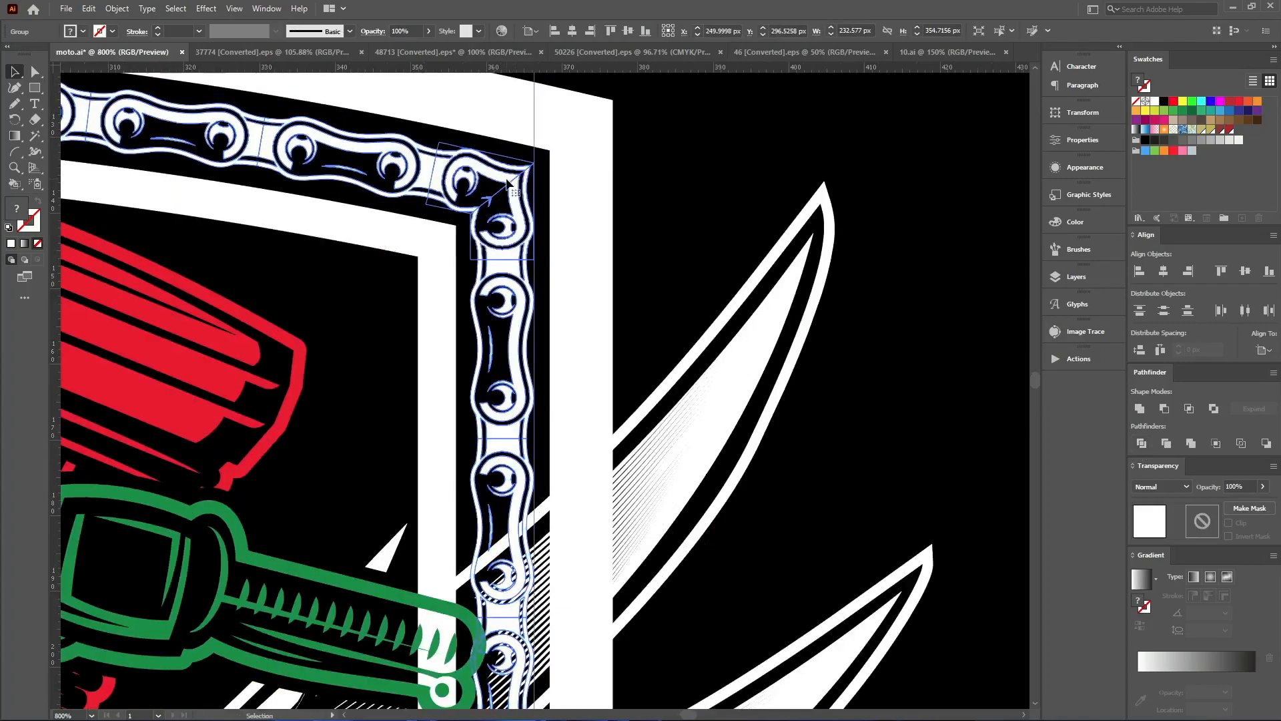
double_click(511, 180)
key("y")
left_click(510, 158)
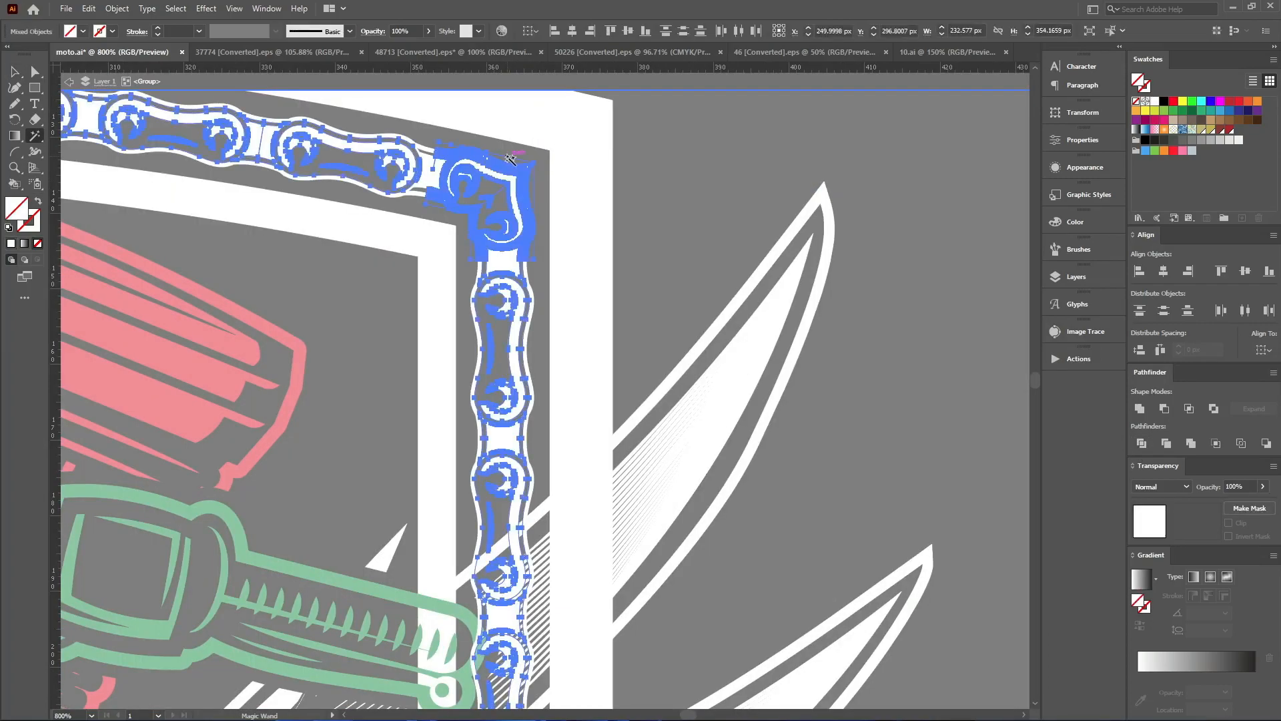
key("Escape")
key("ctrl+shift+a")
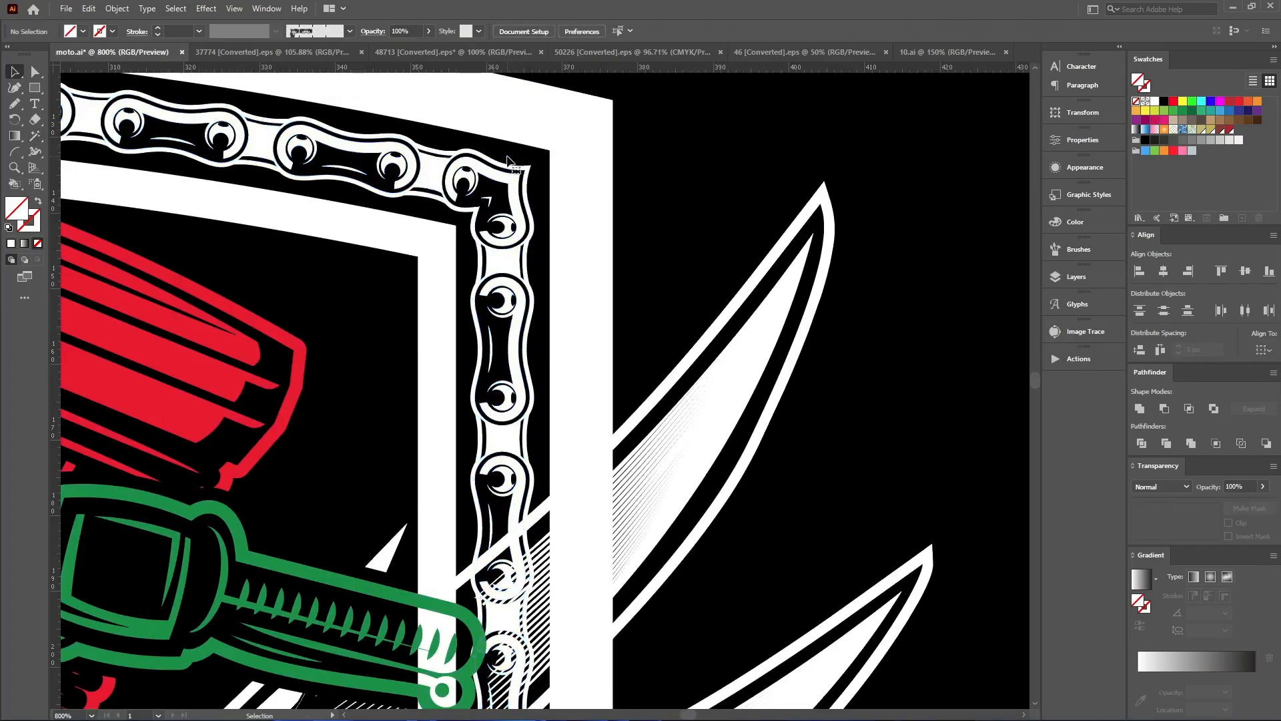
key("v")
scroll(537, 147, "down", 3)
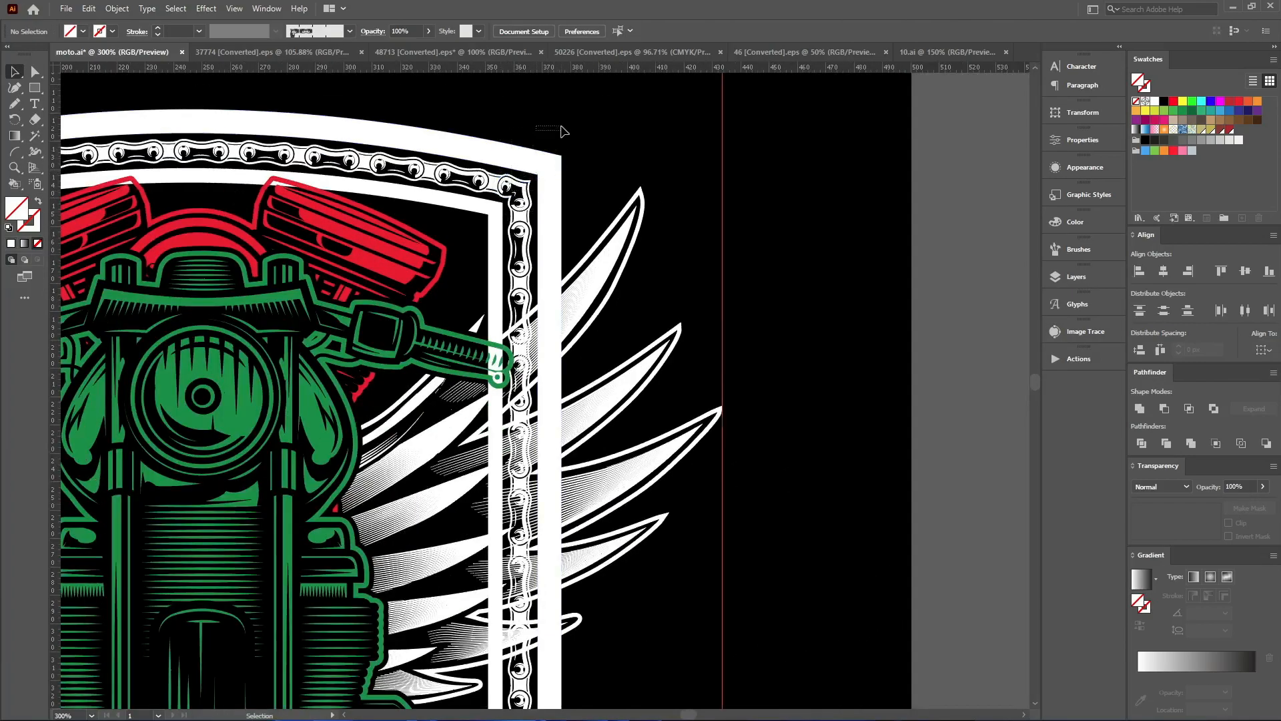
Offset the grouped shield borders and chain outward by 1.7 px and cut the enlarged frame
left_click(519, 184)
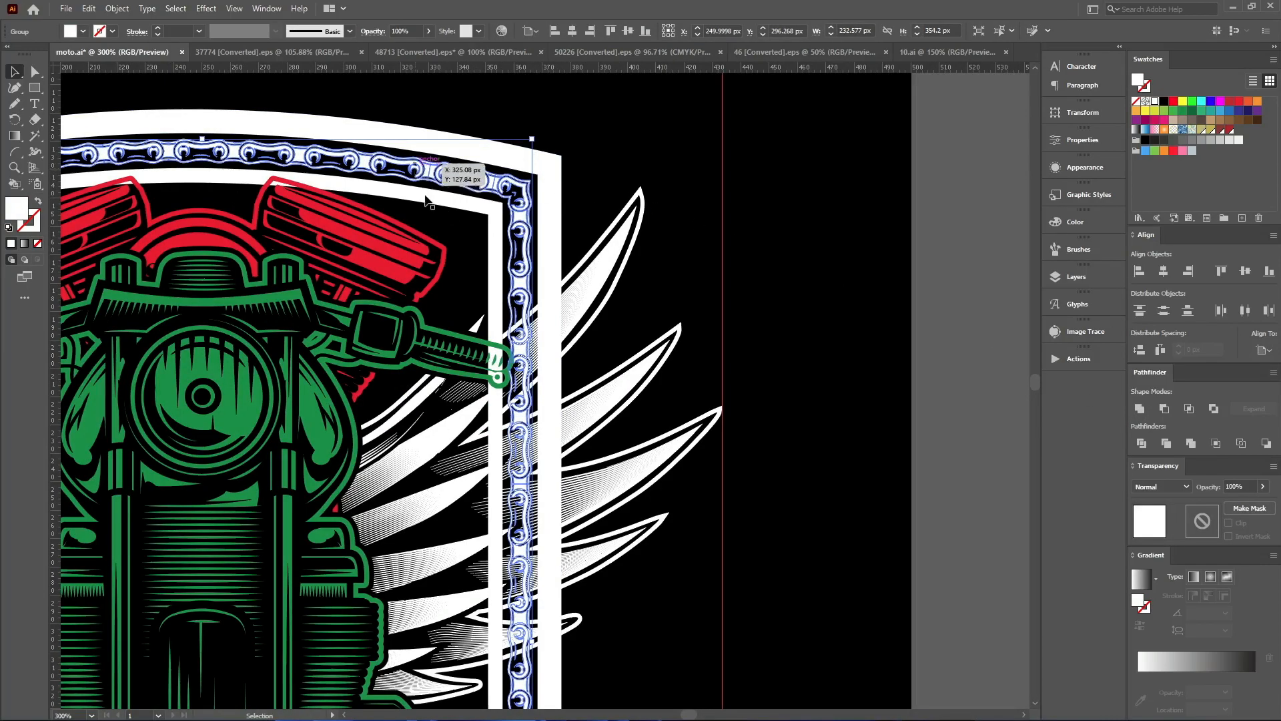
left_click(454, 224)
left_click_drag(453, 224, 515, 132)
left_click(515, 135)
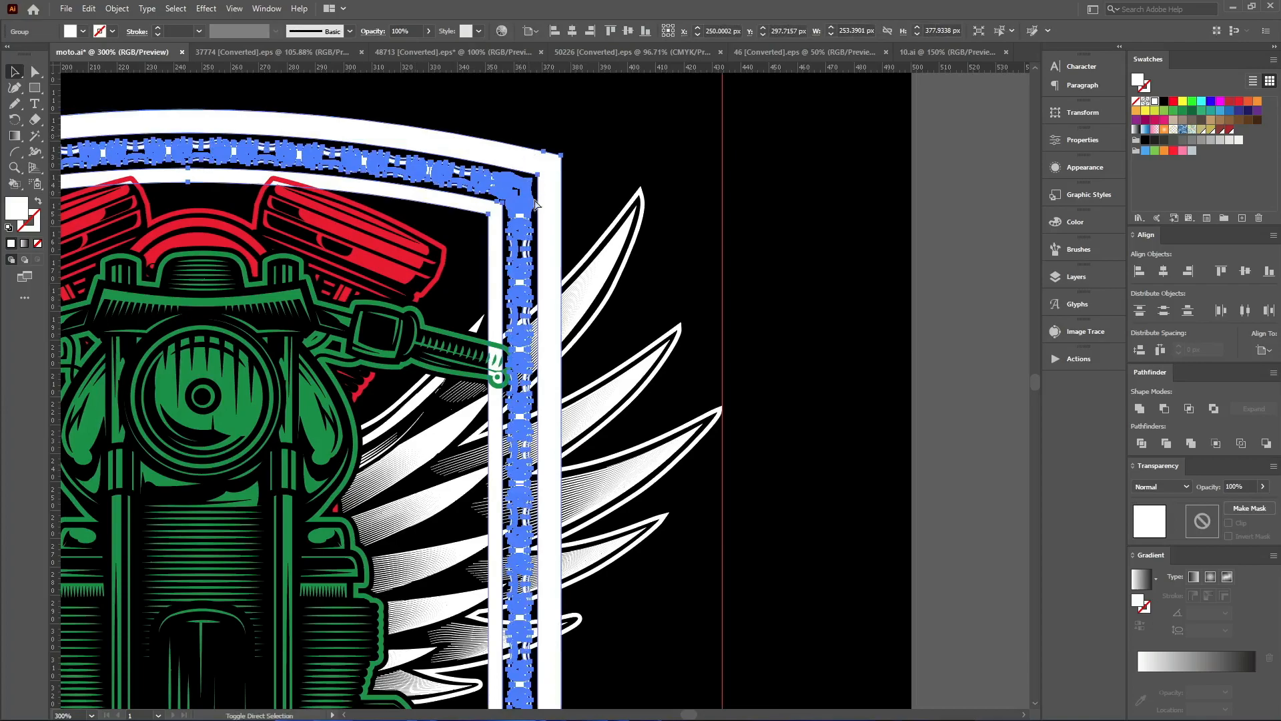
left_click(374, 396)
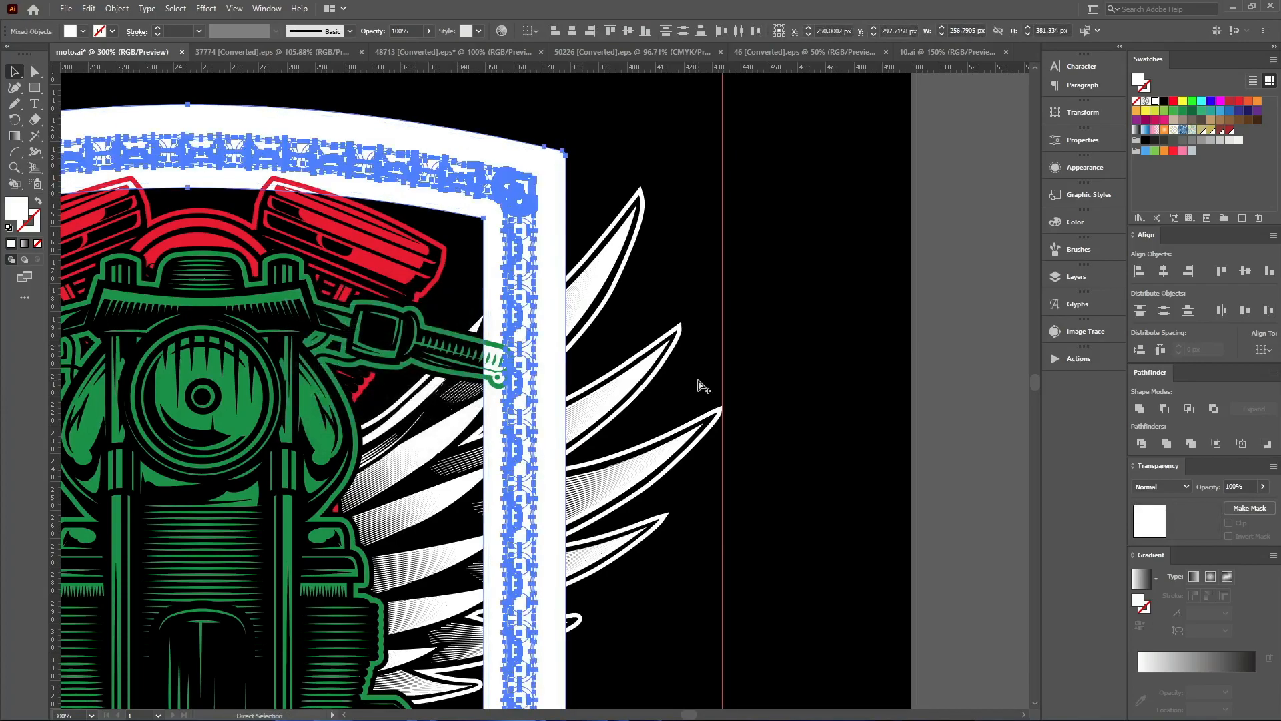
scroll(639, 313, "down", 2)
scroll(640, 313, "down", 3)
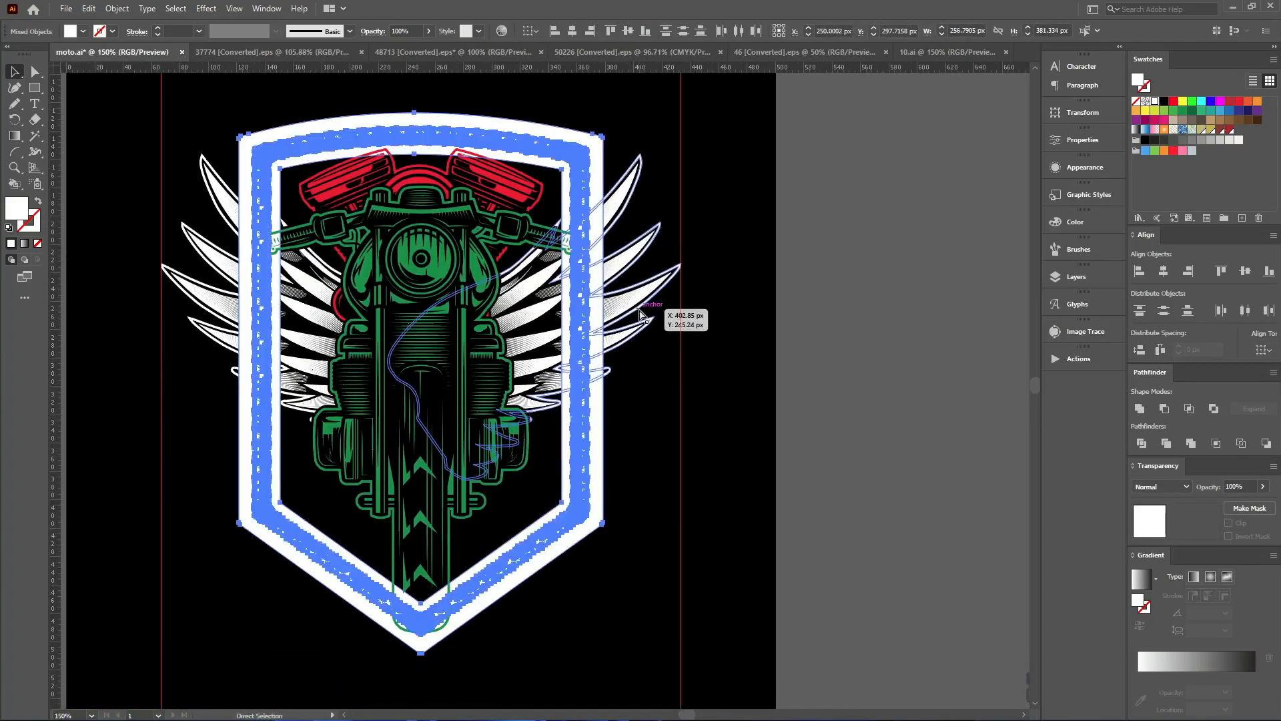
key("ctrl+x")
Paste the enlarged shield frame in place into the wings' opacity mask and fill it black
left_click(640, 313)
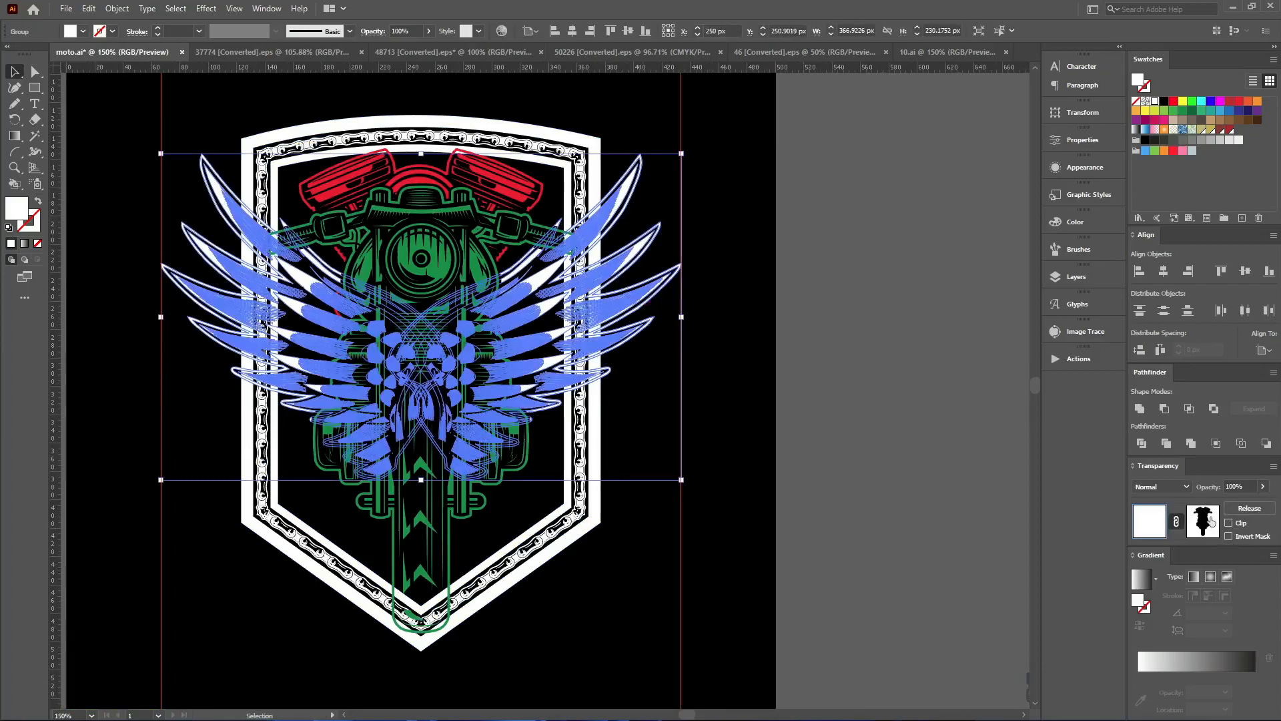
left_click(1203, 521)
key("ctrl+f")
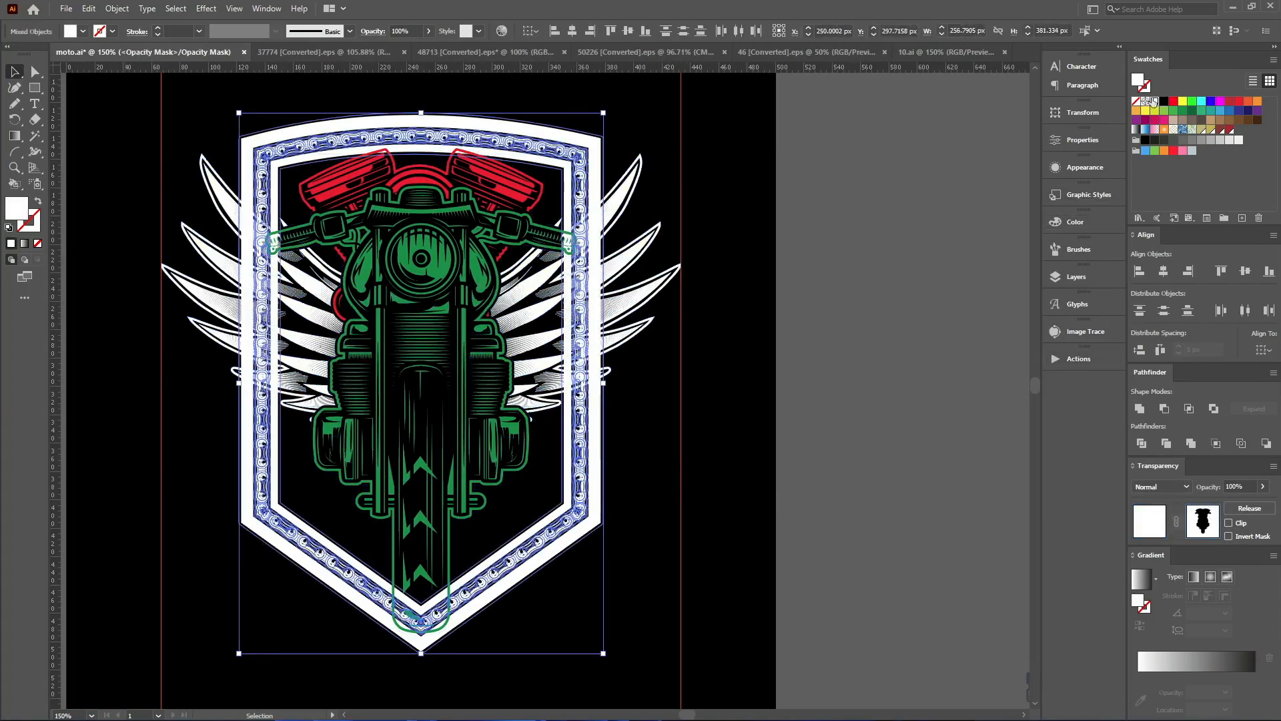
left_click(1163, 101)
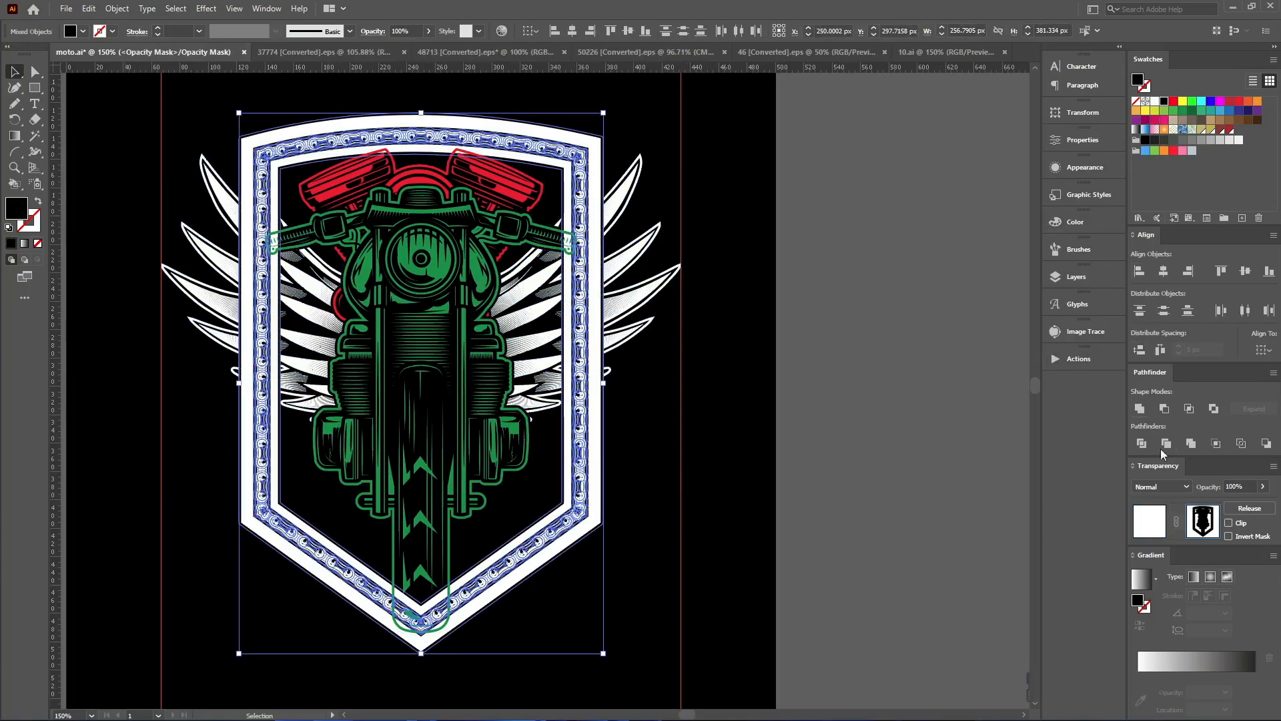
Try to combine the pasted frame shapes into a single shape inside the wings' opacity mask
left_click(1160, 410)
key("a")
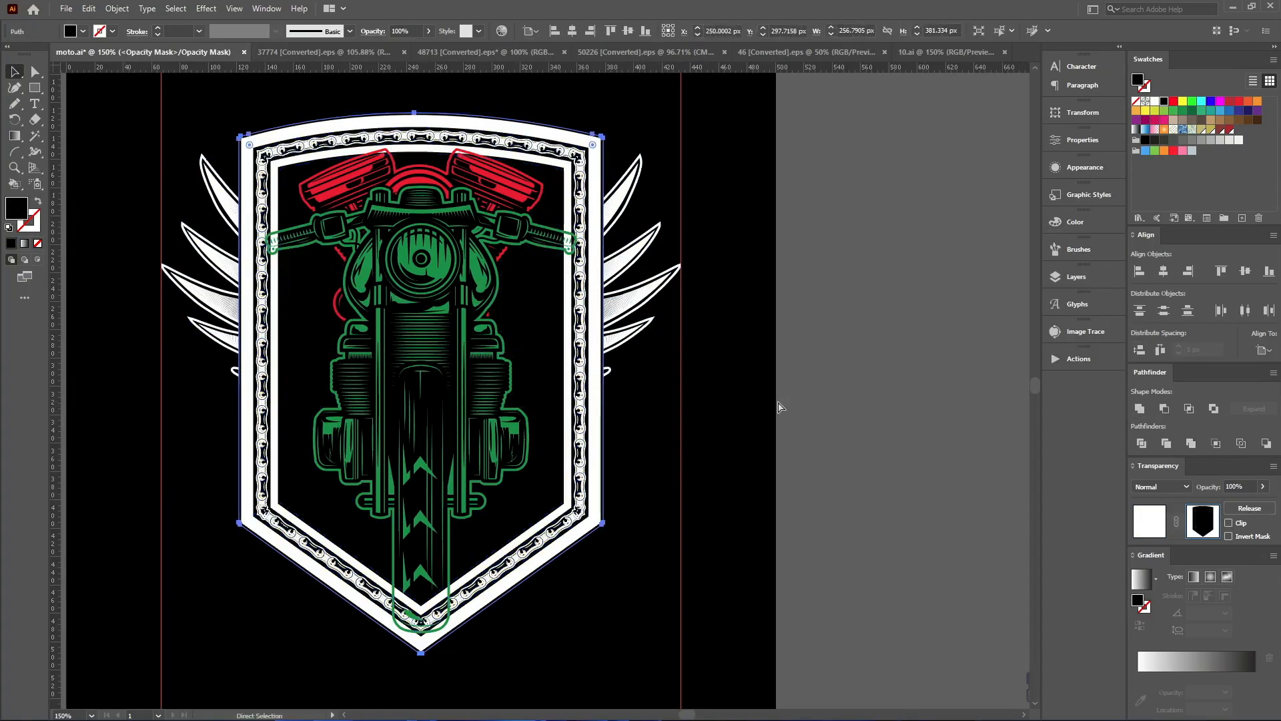
key("v")
key("ctrl+a")
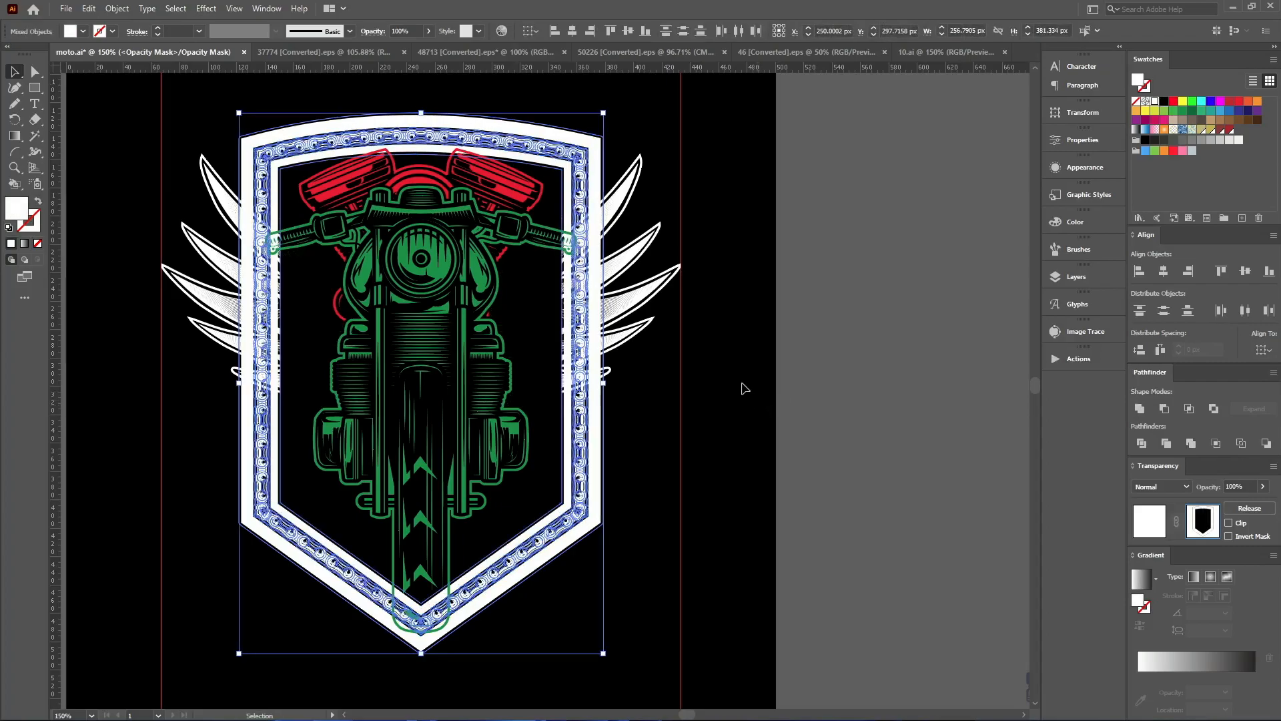
Try moving the solid shield shape within the wings' mask to see what it hides, undoing each move
left_click(732, 493)
left_click_drag(551, 415, 404, 434)
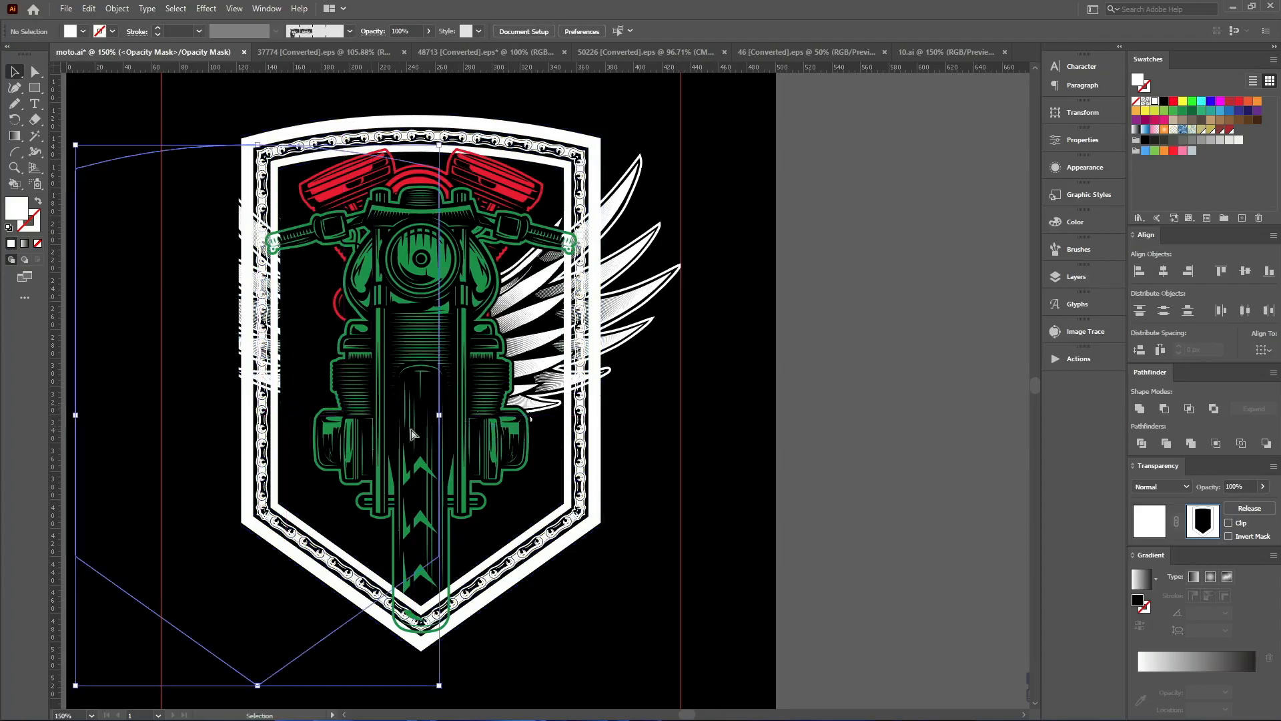
key("ctrl+z")
key("ctrl+shift+]")
left_click(643, 434)
left_click_drag(530, 373, 861, 429)
key("ctrl+z")
Fill the shield frame shapes in the wings' mask red and remove the solid area covering the frame's interior
key("v")
key("ctrl+a")
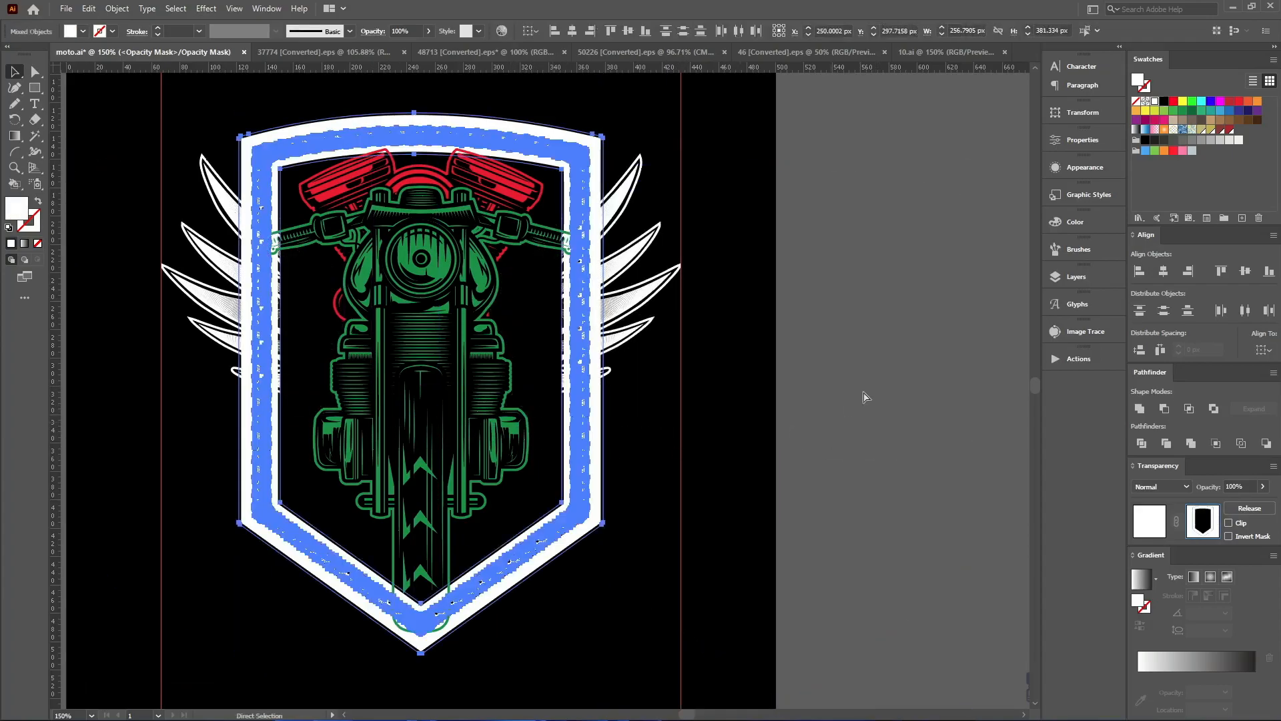
left_click(1173, 101)
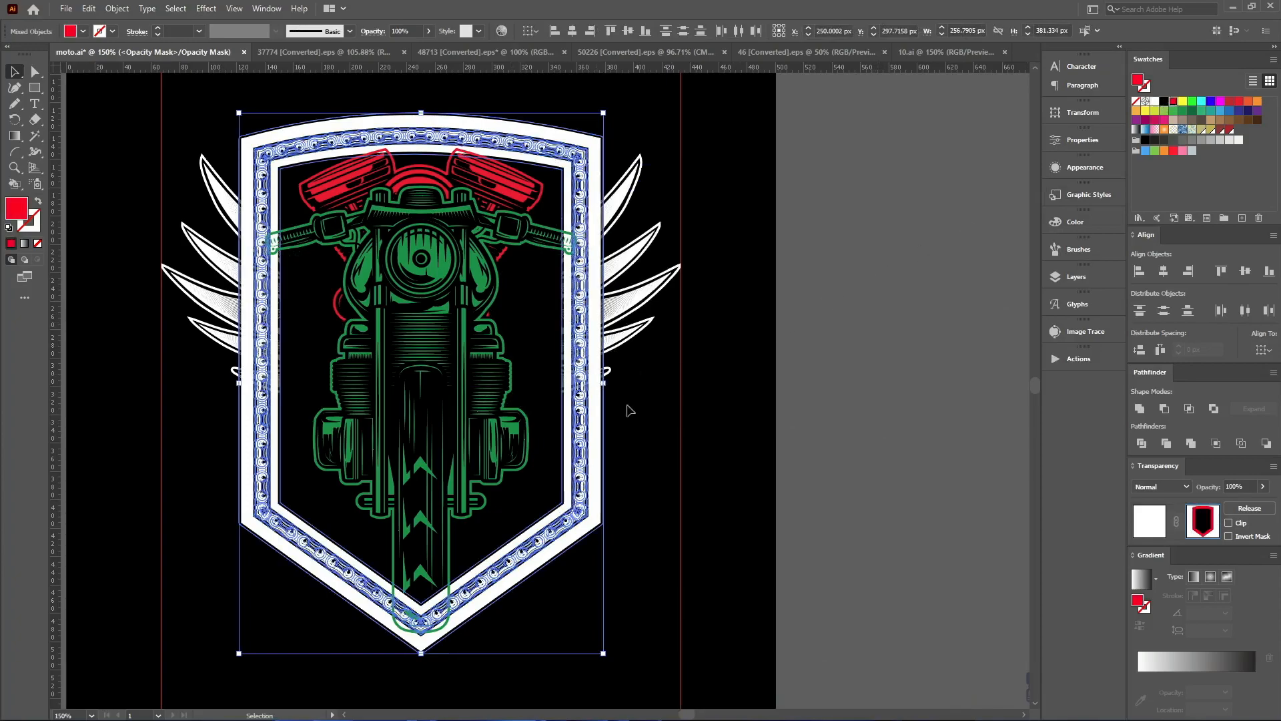
key("ctrl+z")
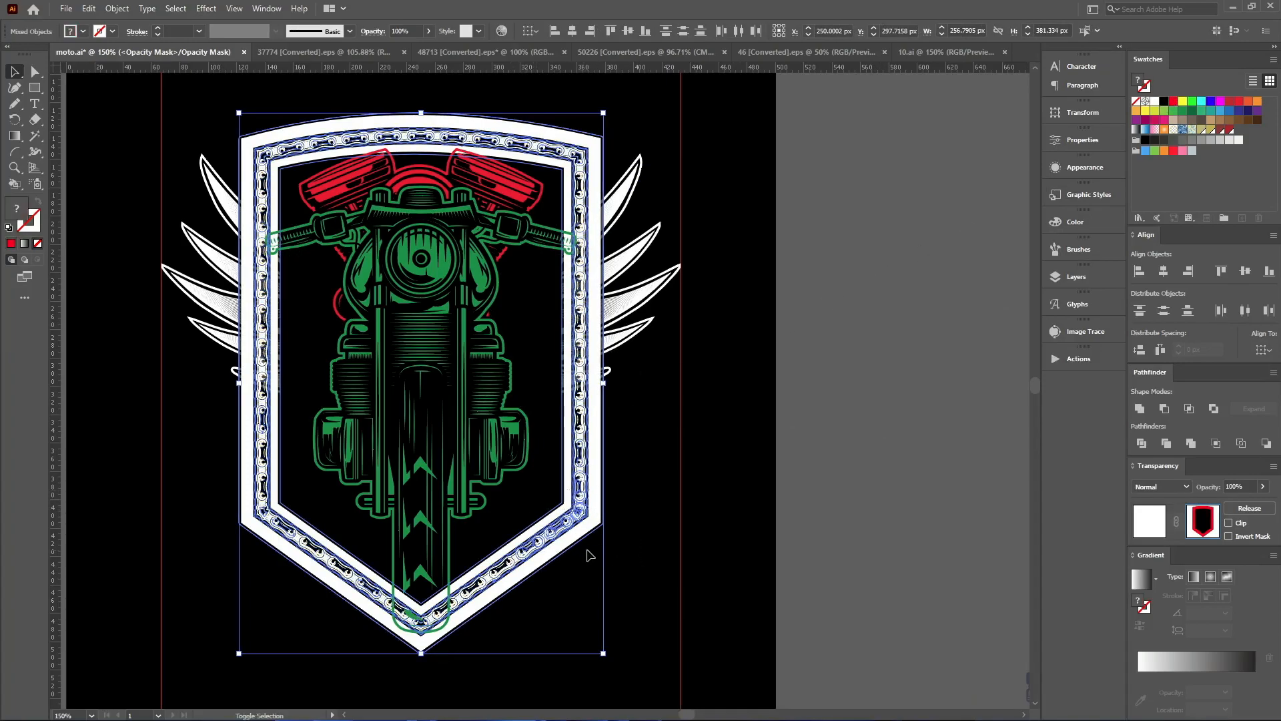
key("shift+m")
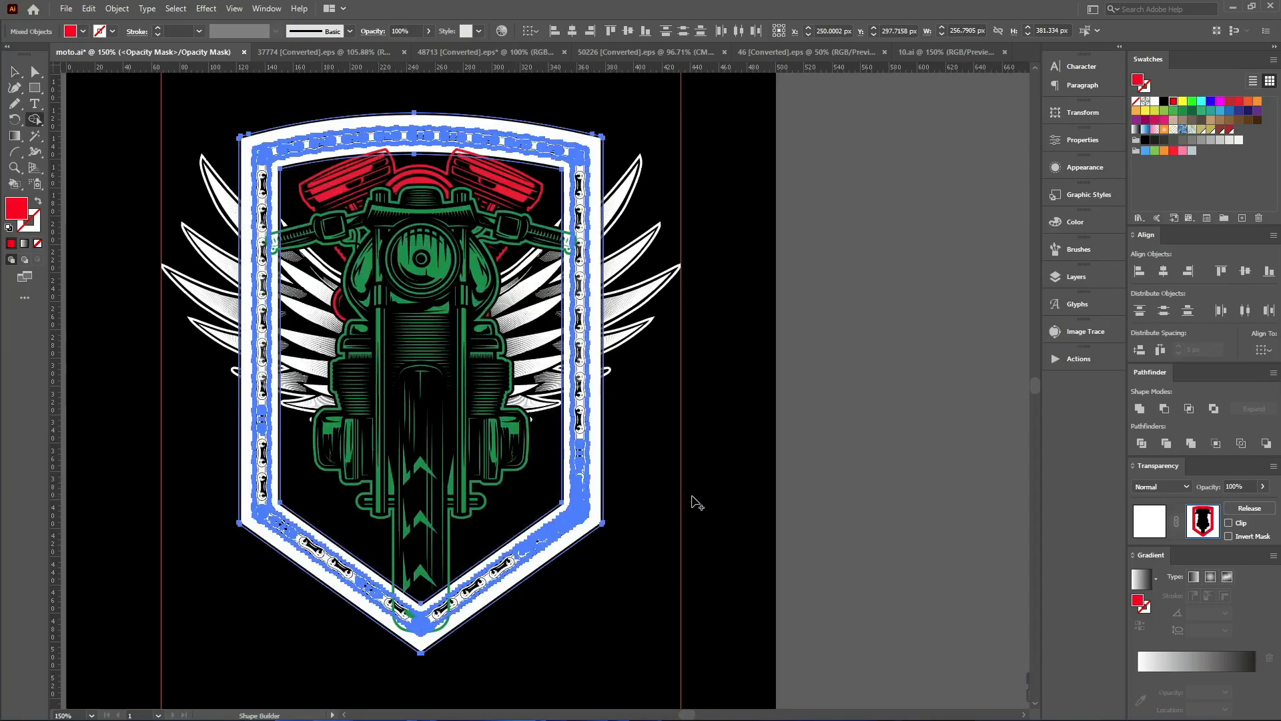
key("v")
left_click(697, 491)
Select the red frame shapes in the wings' mask by matching colour, fill them black, and leave mask editing
key("y")
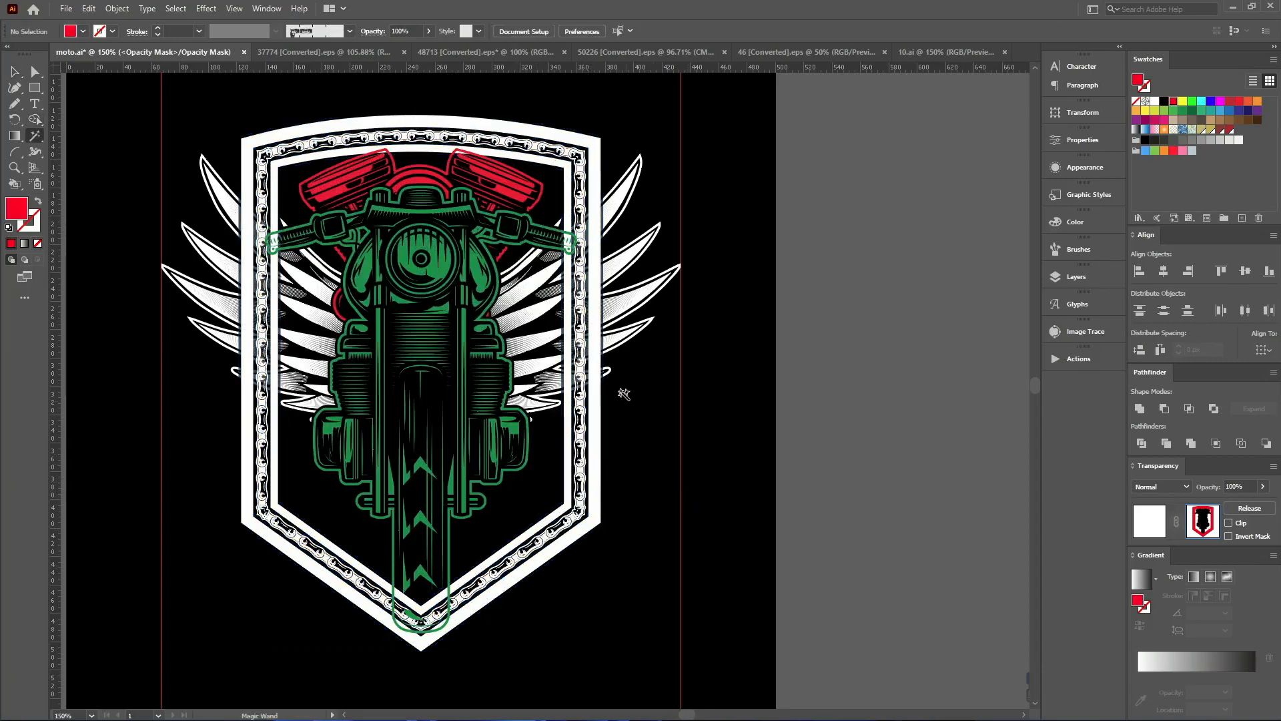
scroll(590, 343, "up", 2)
scroll(590, 348, "up", 7)
left_click(568, 352)
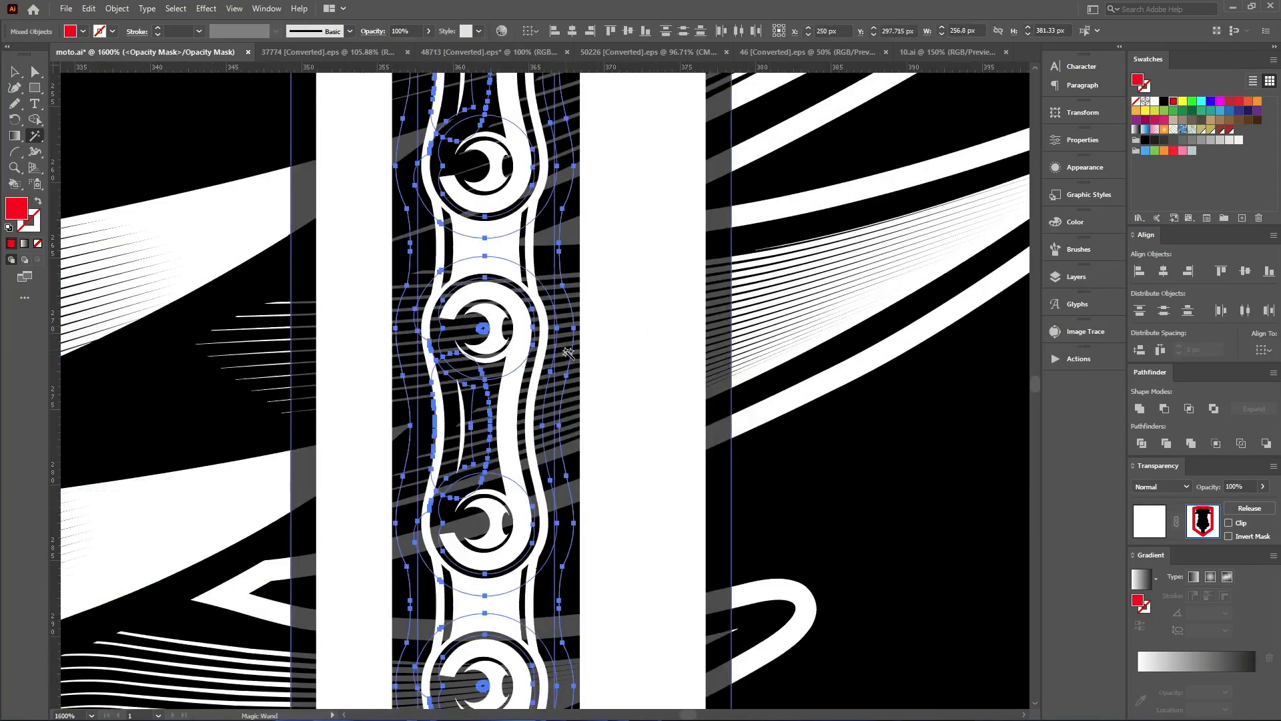
scroll(571, 351, "down", 5)
key("ctrl+shift+a")
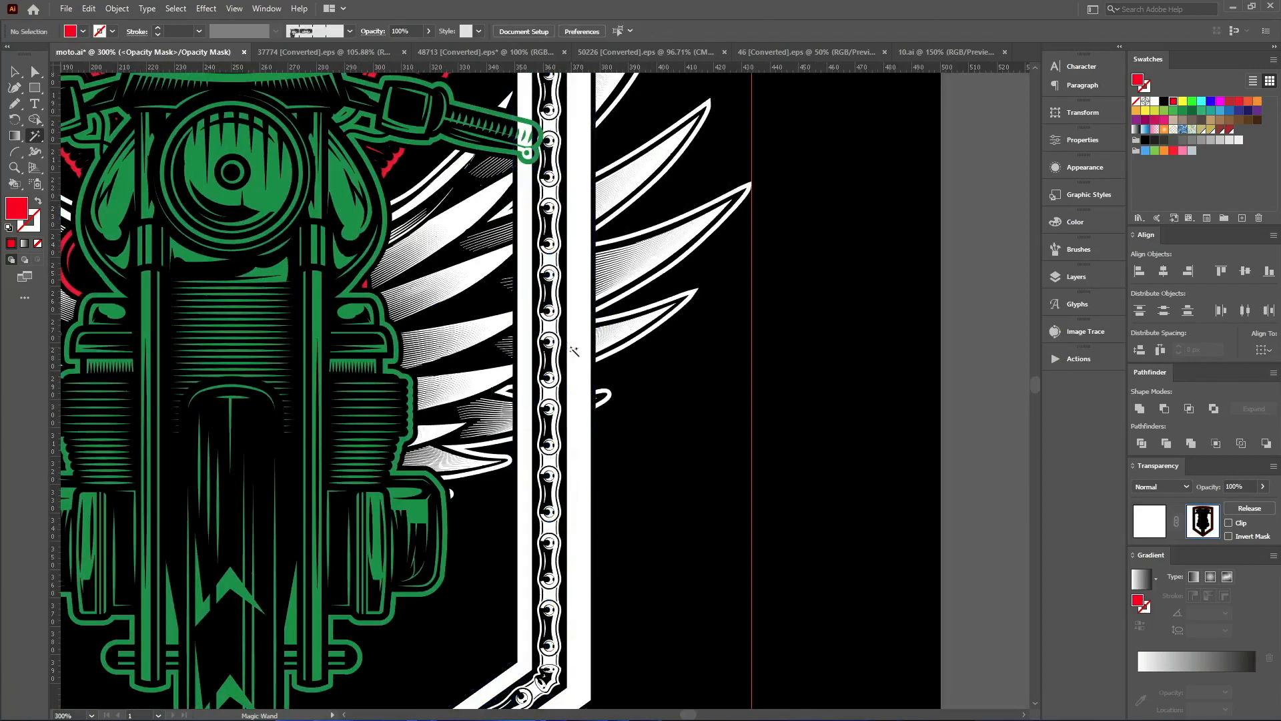
key("v")
scroll(587, 357, "down", 4)
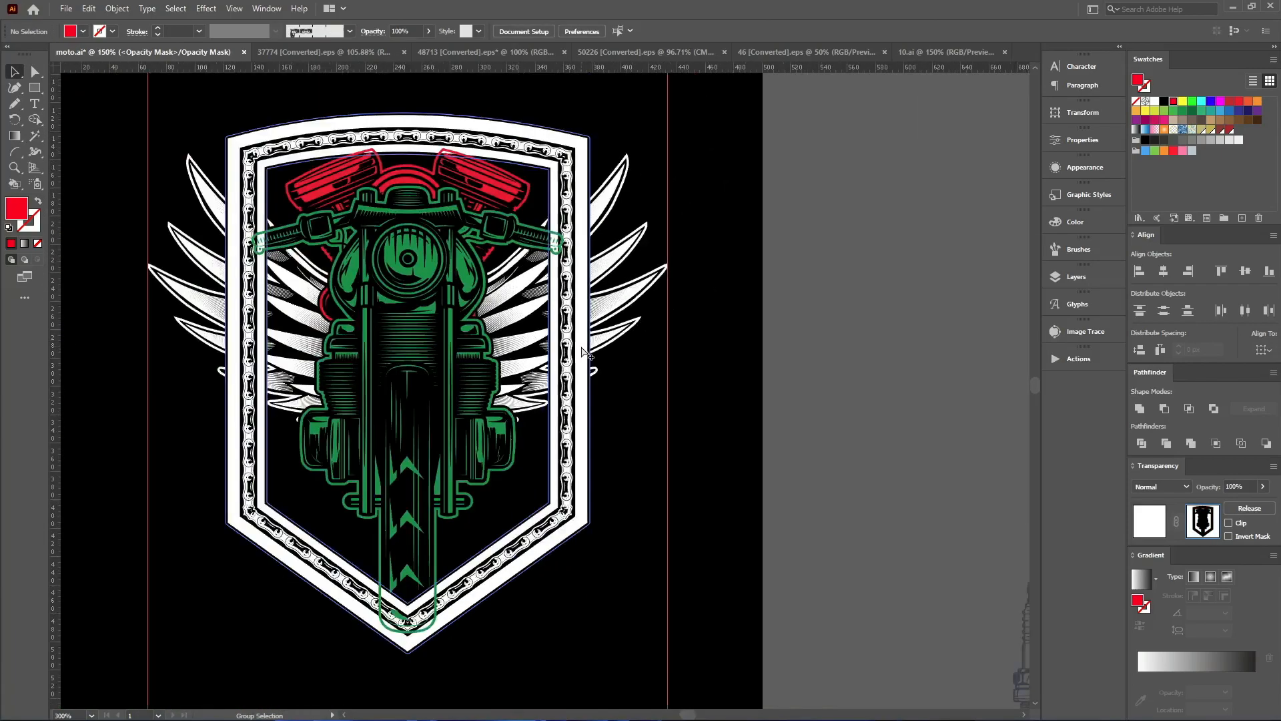
scroll(590, 360, "up", 2)
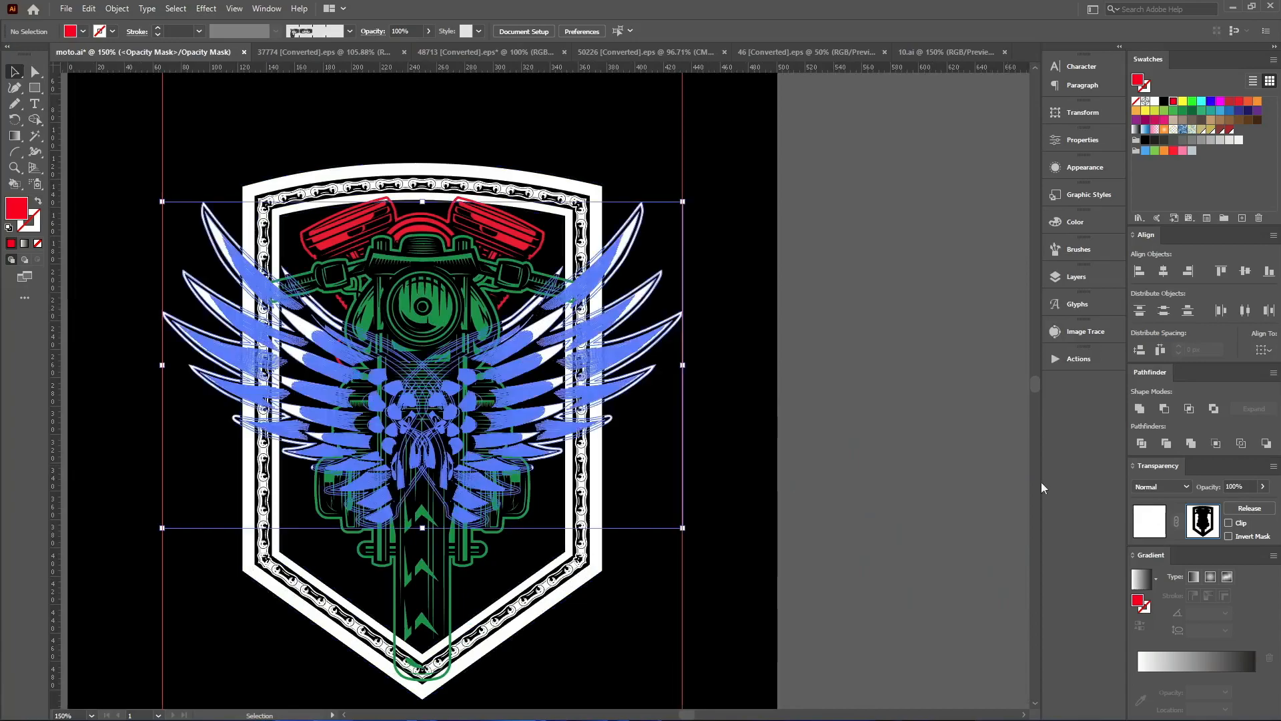
left_click(1150, 521)
left_click(782, 413)
Offset the motorcycle and engine artwork outward and cut the enlarged outline
left_click(451, 297)
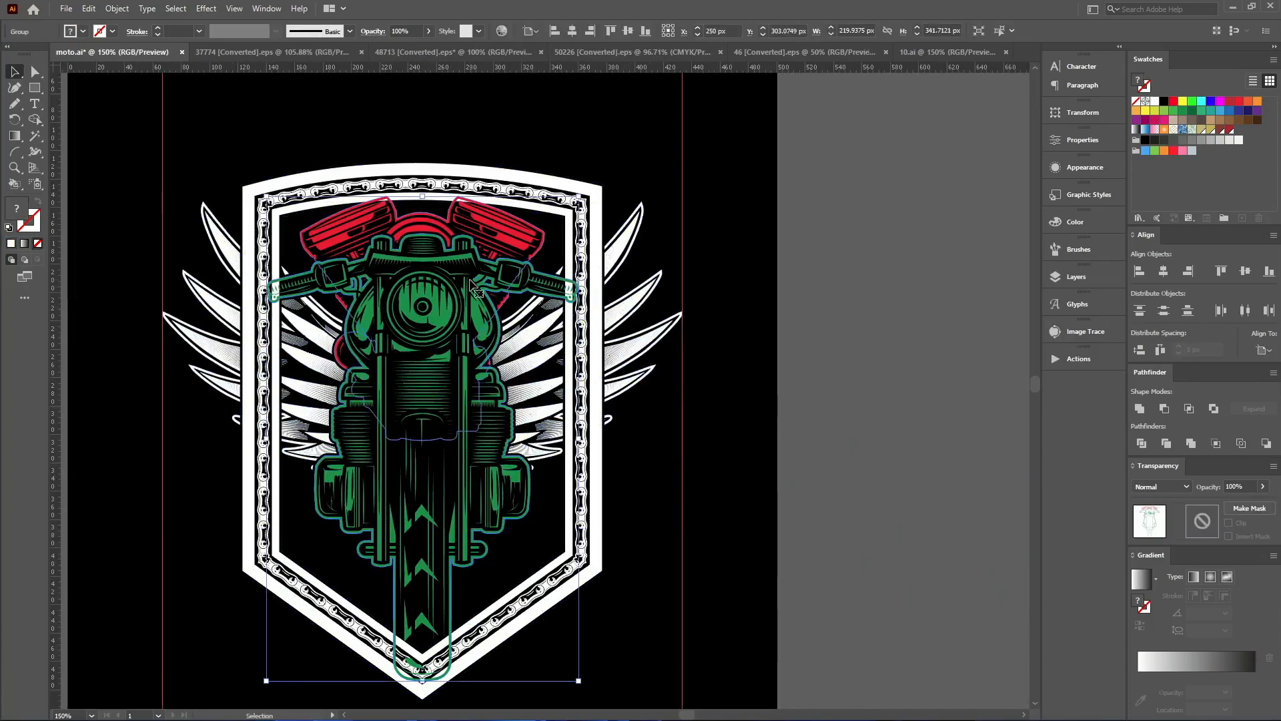
key("ctrl+alt+o")
left_click(367, 401)
key("ctrl+z")
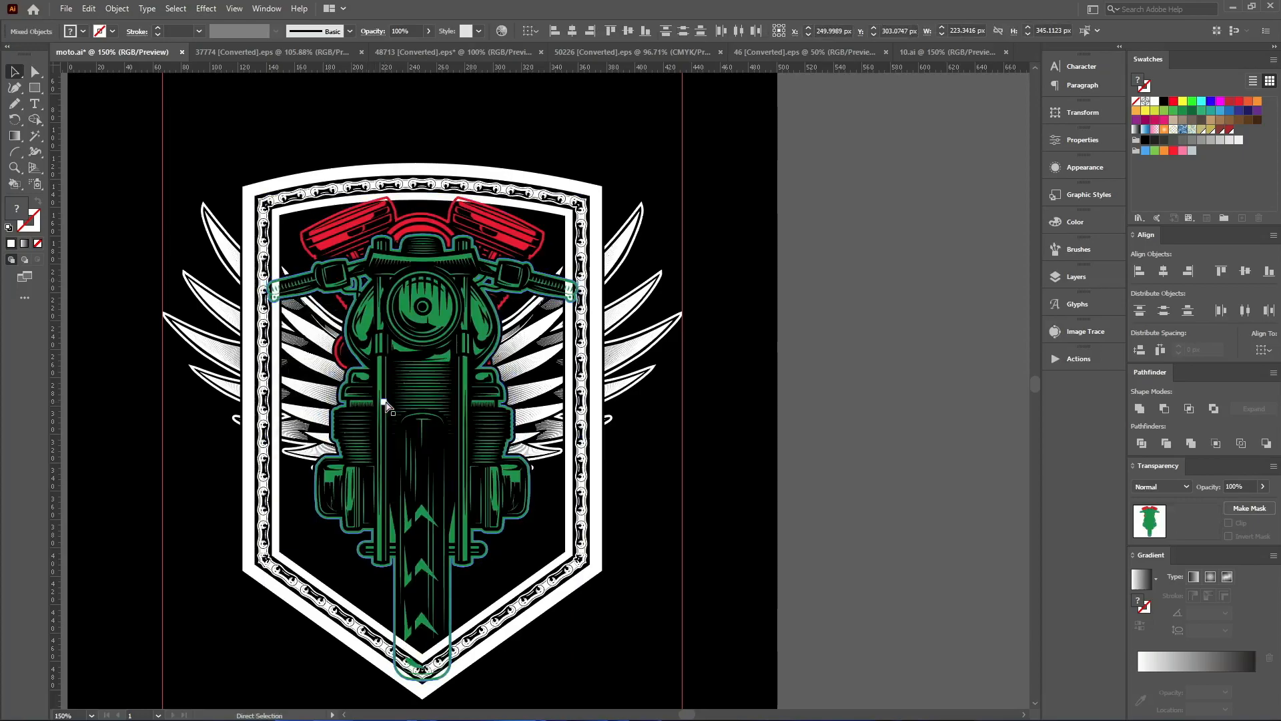
Give the shield frame an unclipped opacity mask, paste the enlarged motorcycle outline in place, and fill it black
left_click(542, 205)
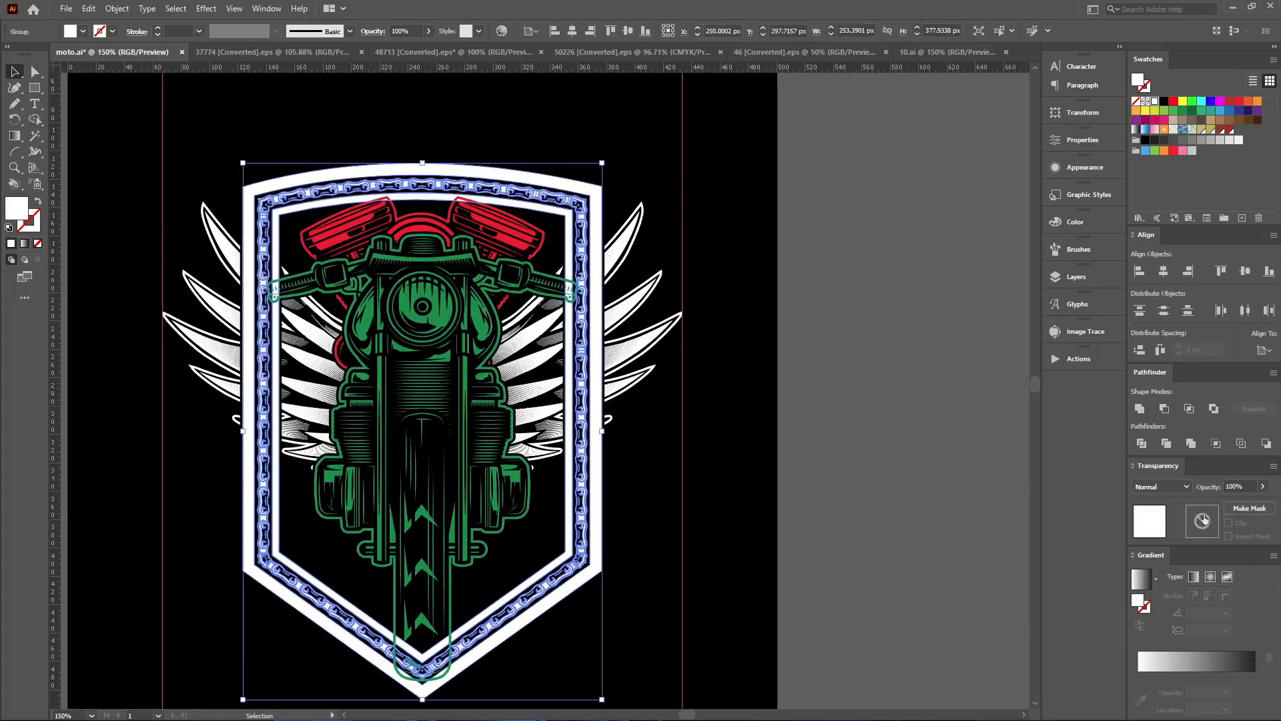
left_click(1229, 523)
left_click(1191, 520)
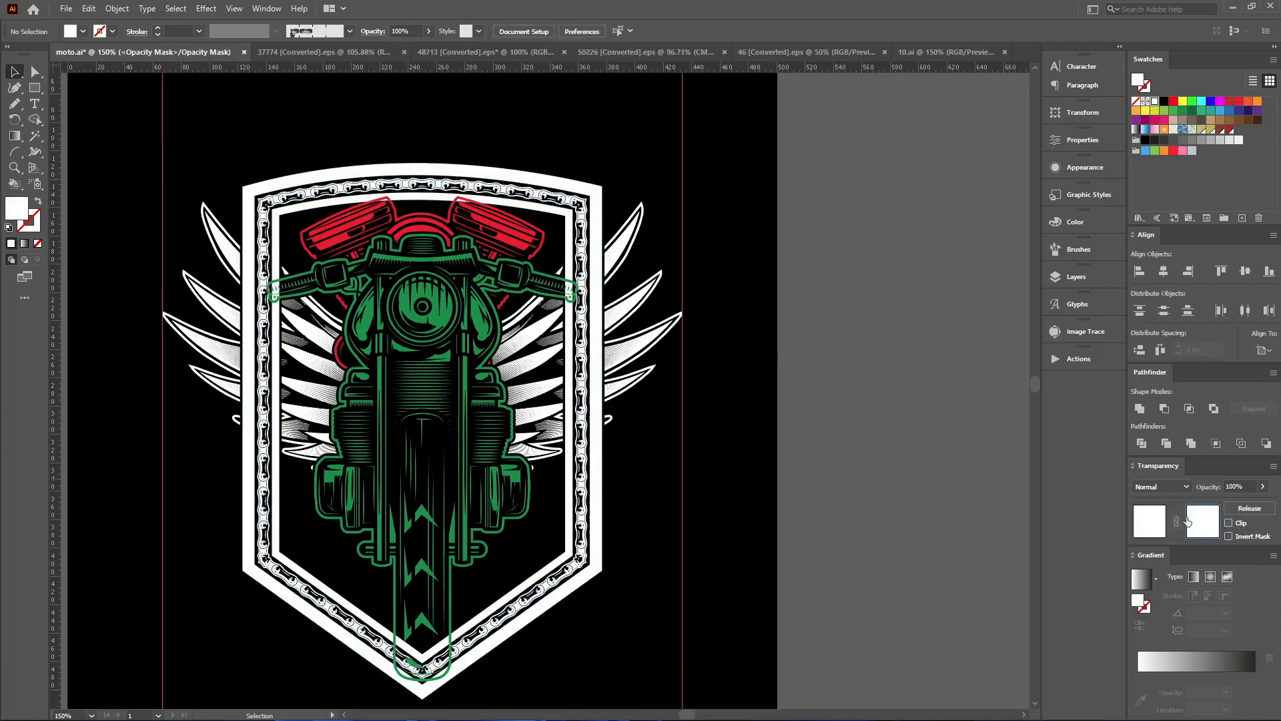
key("ctrl+f")
left_click(1163, 102)
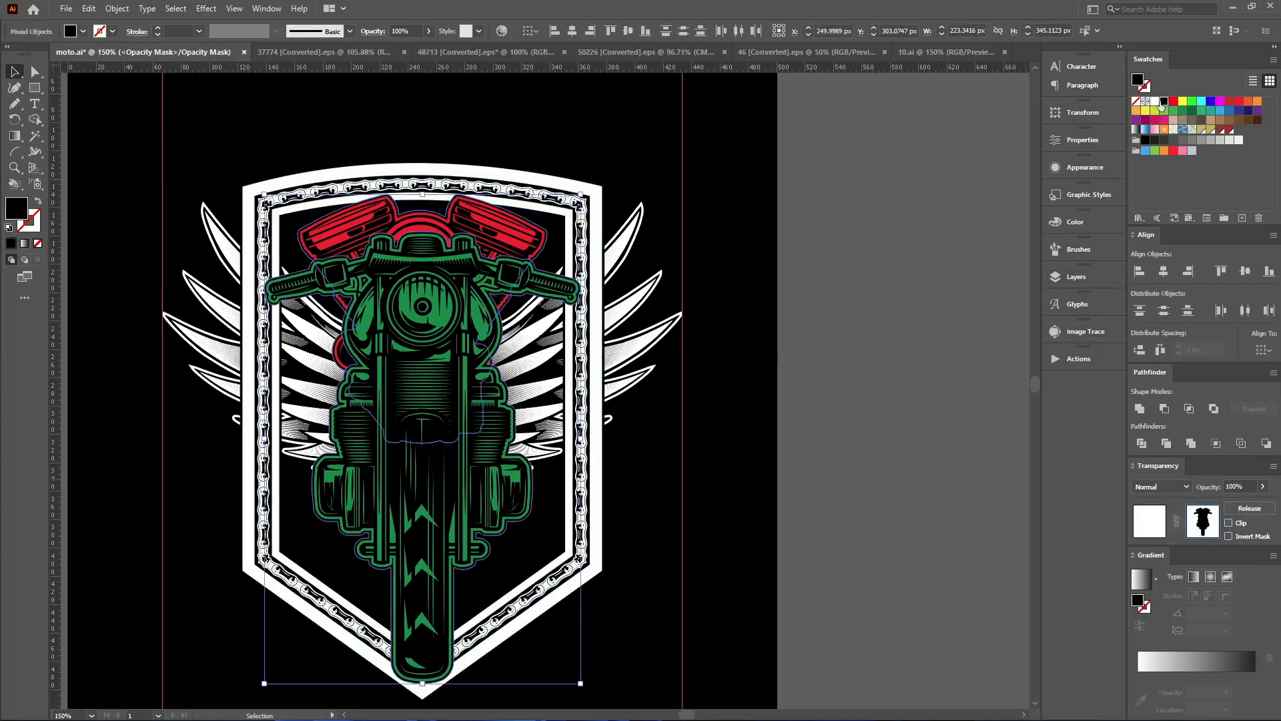
left_click(1140, 408)
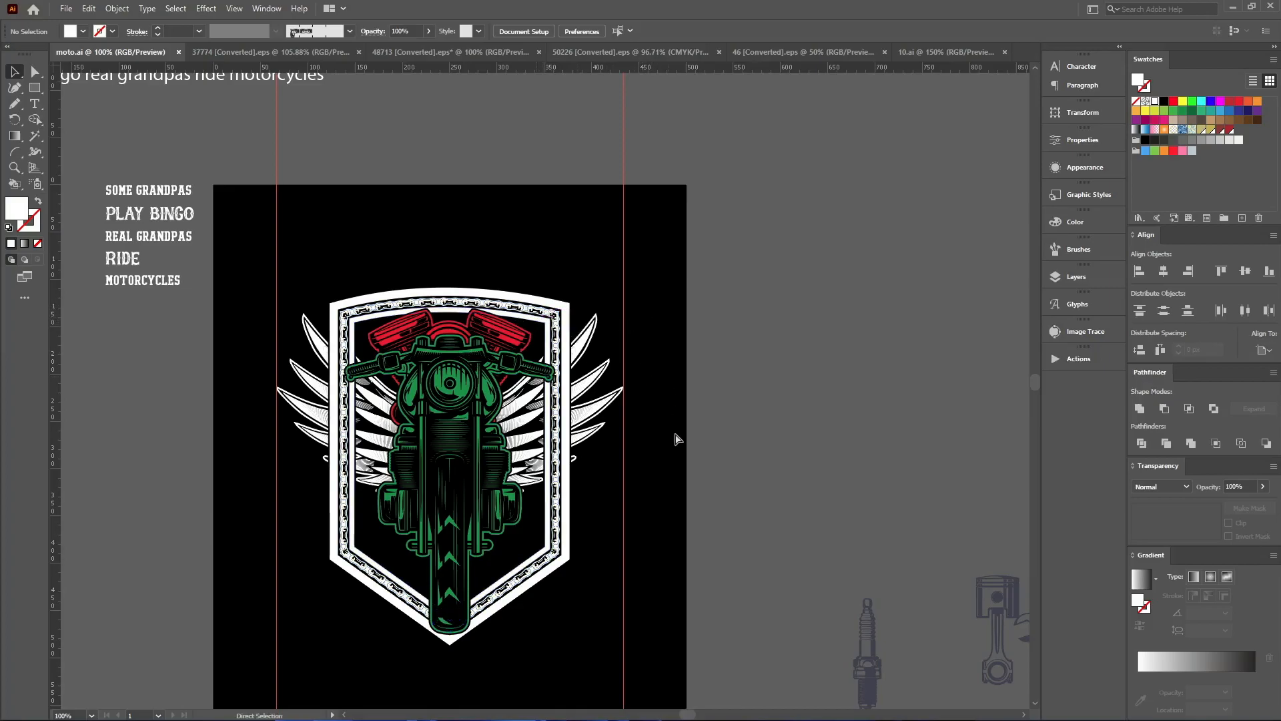
Paste a copy of the shield's inner border in front and offset its path by 5 px
scroll(692, 459, "down", 1)
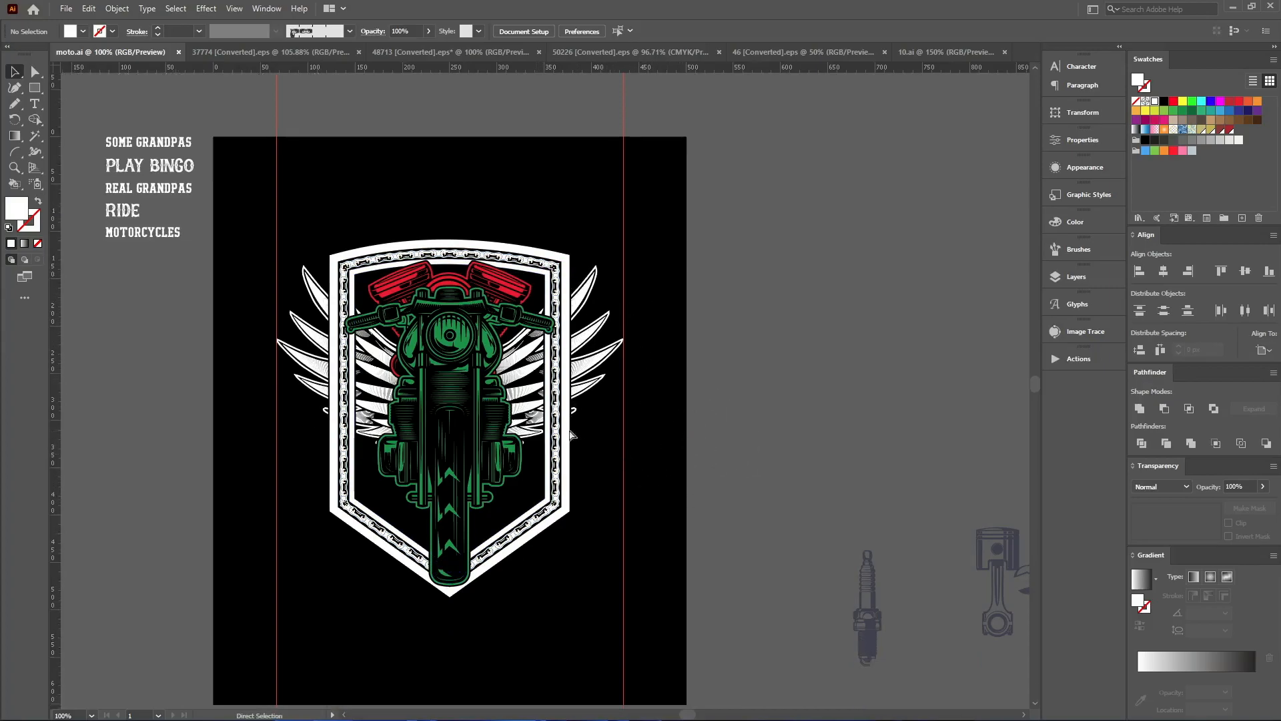
scroll(530, 374, "up", 1)
scroll(514, 392, "up", 2, "alt")
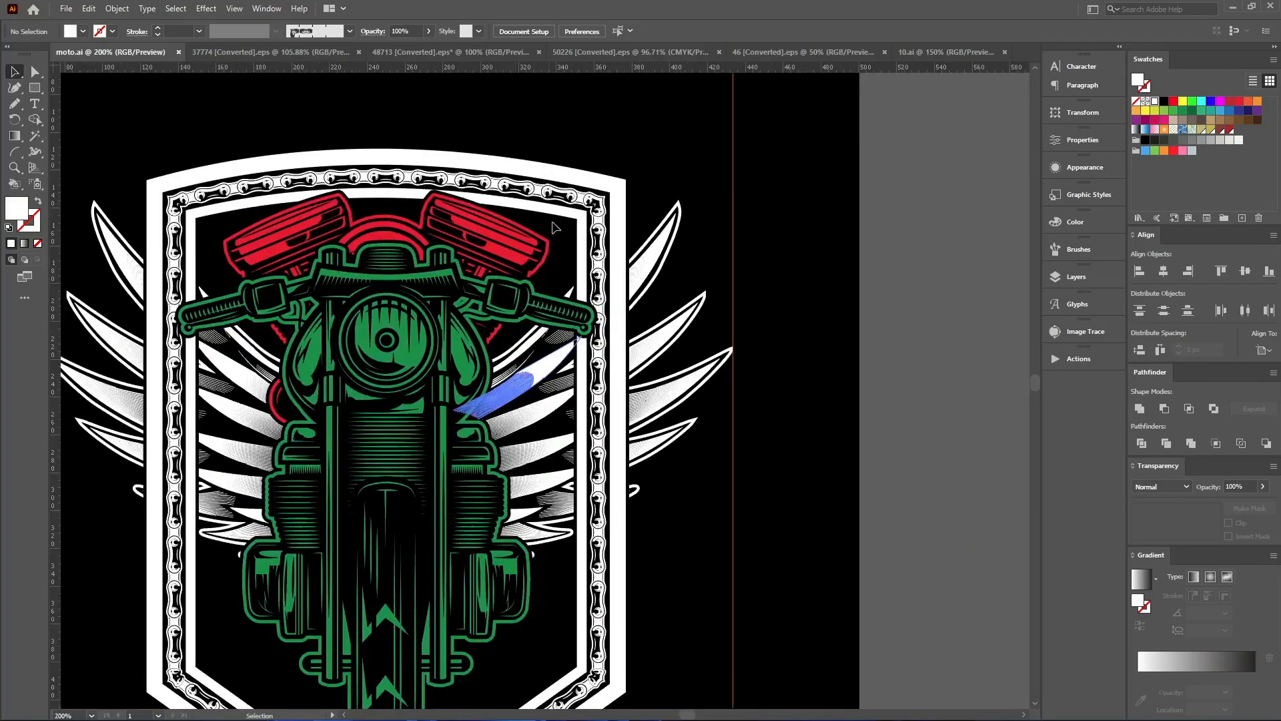
left_click(584, 267)
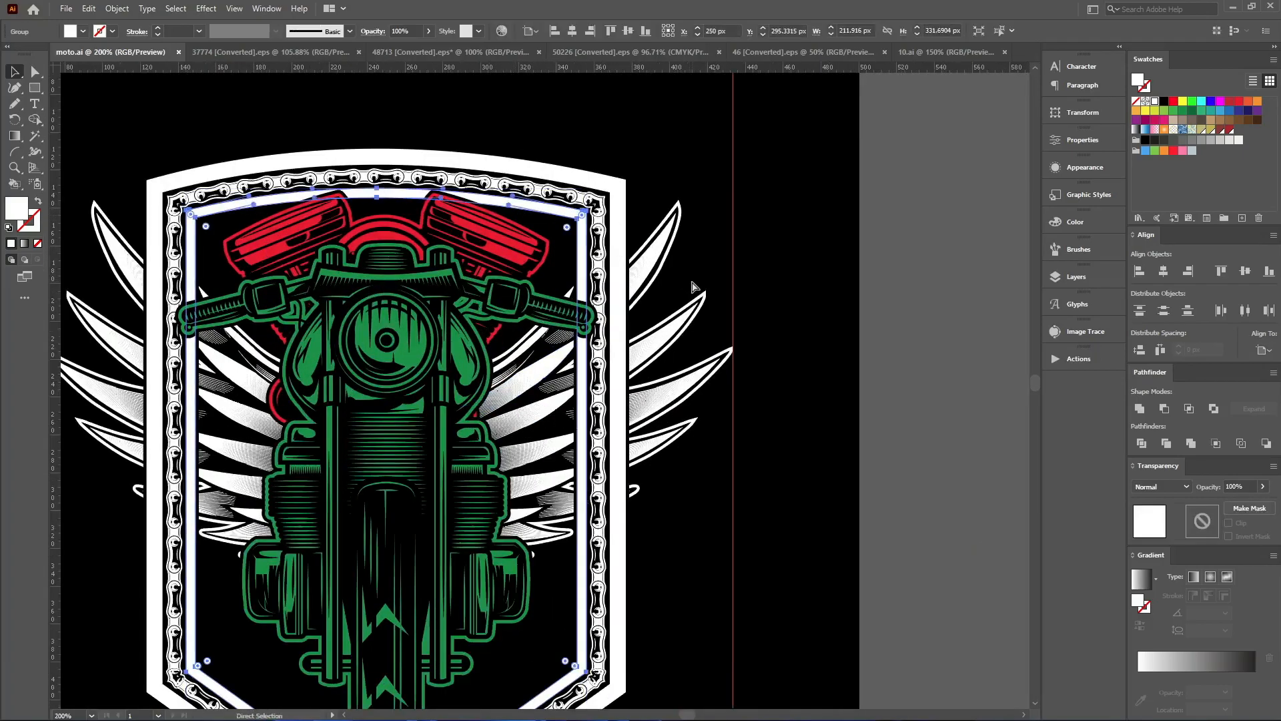
key("ctrl+shift+a")
key("ctrl+f")
scroll(715, 280, "down", 3)
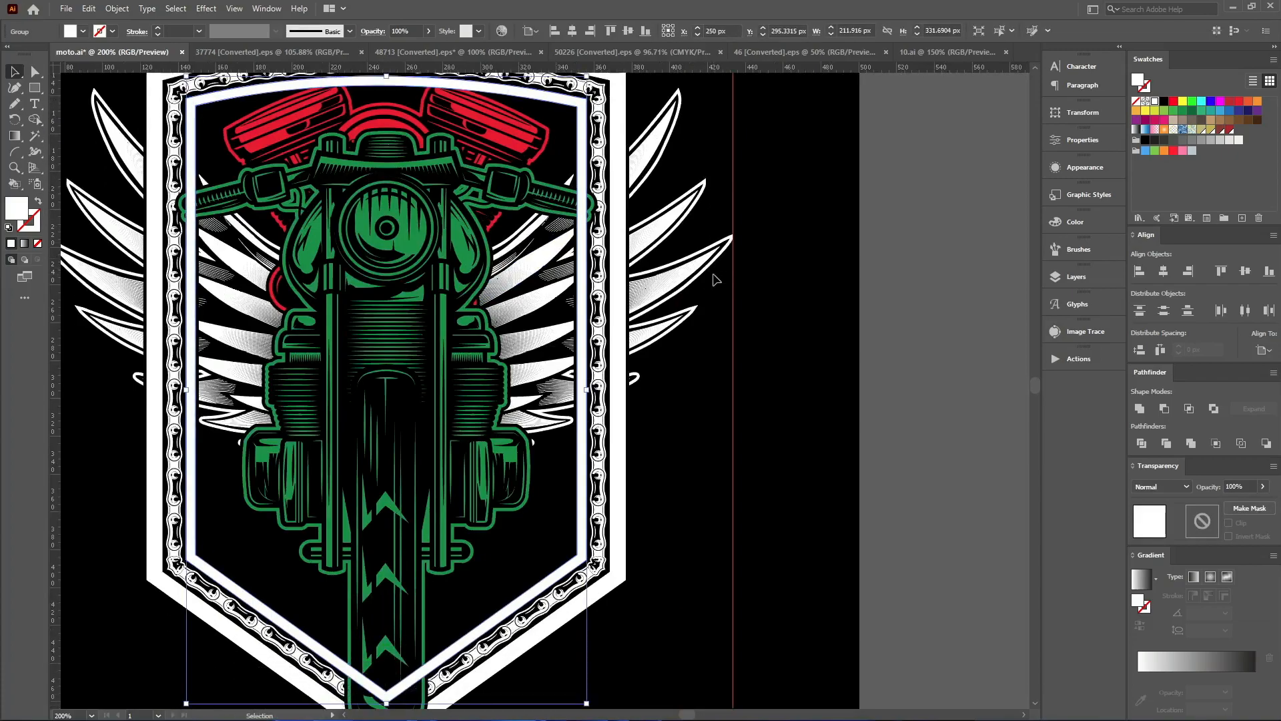
key("ctrl+shift+o")
type("4")
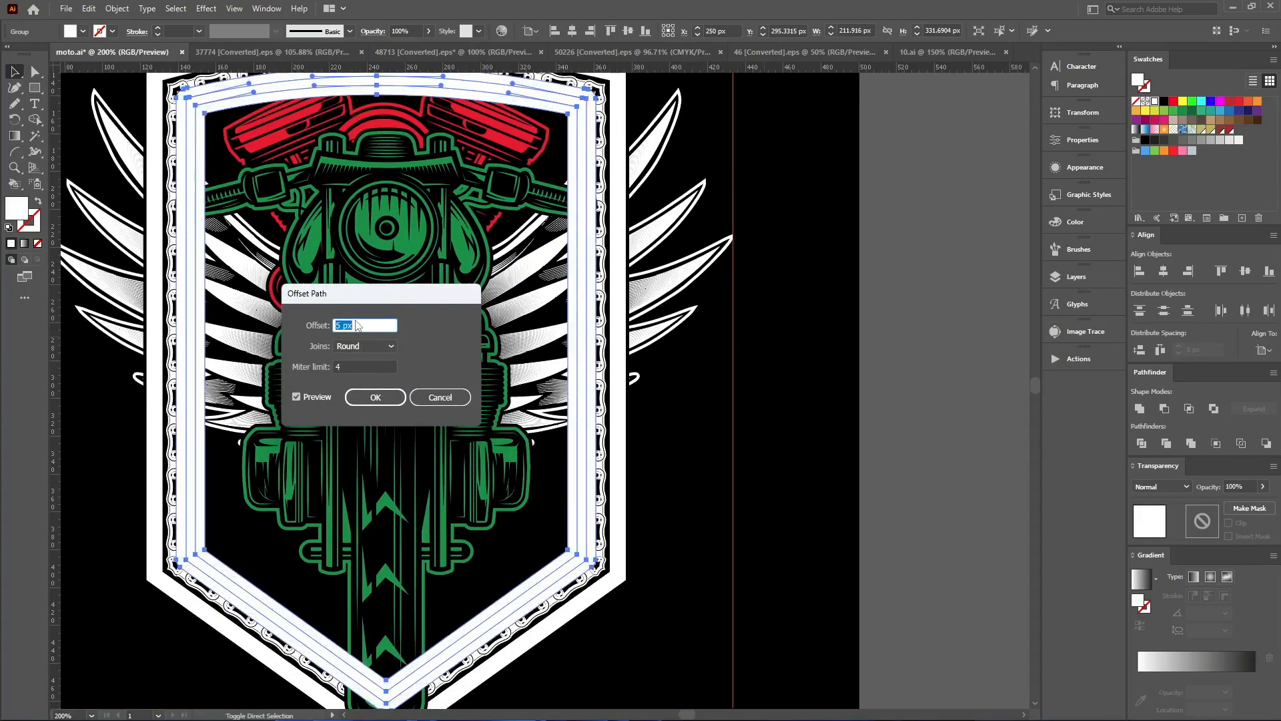
left_click(371, 397)
Turn the offset border into an unfilled white outline and delete its outer path, keeping the line inside the border
key("a")
scroll(746, 358, "up", 2)
left_click(375, 135)
scroll(375, 137, "up", 4)
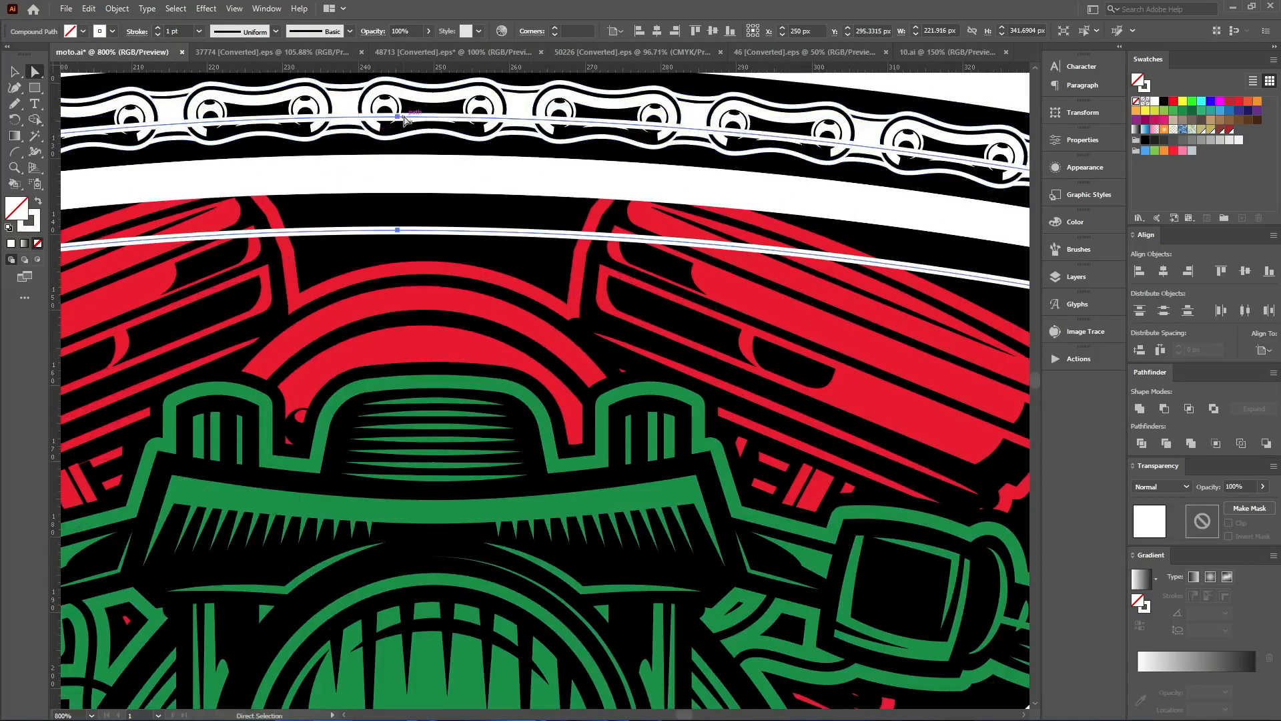
left_click(403, 119)
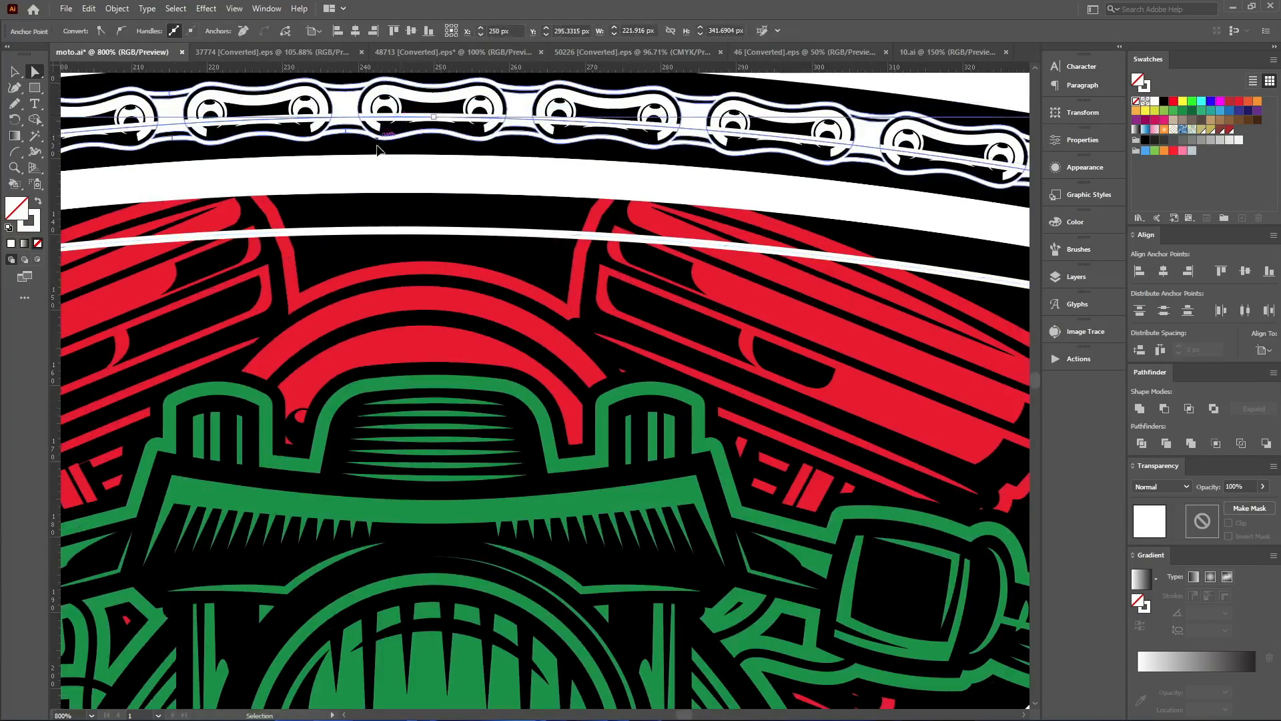
key("ctrl+0")
left_click(704, 260)
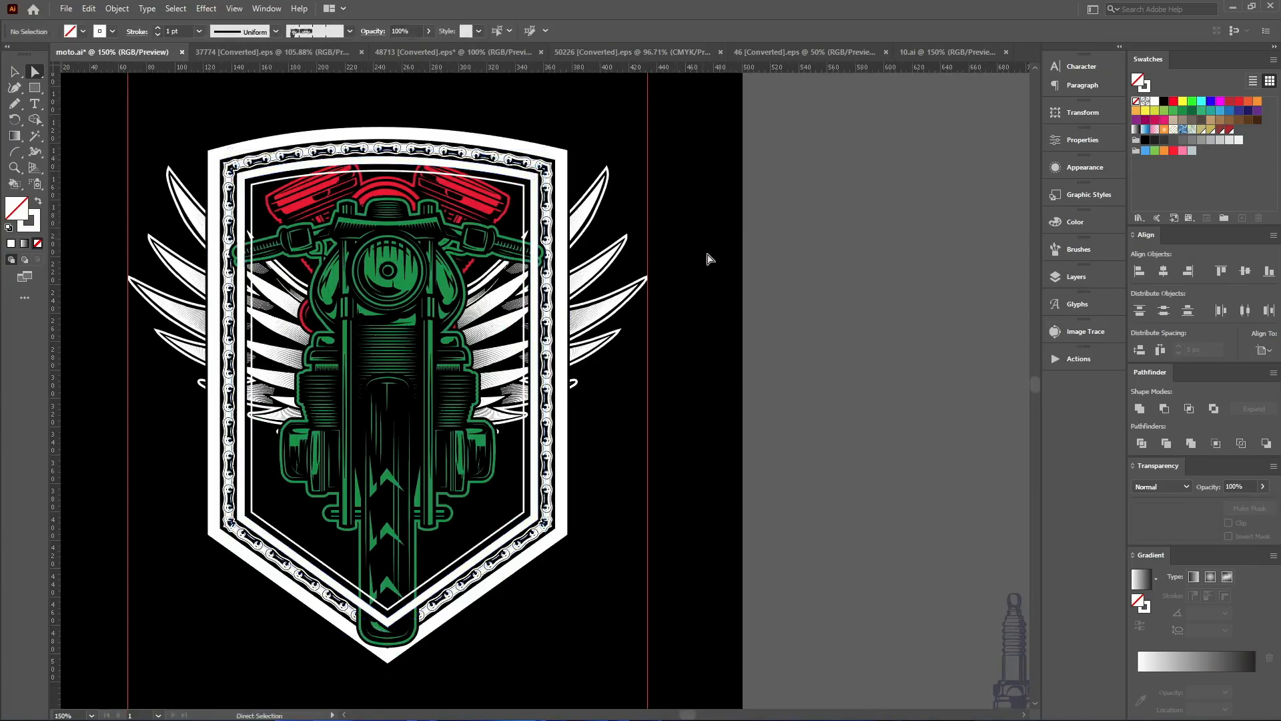
Cut the inner outline from its group, delete the duplicate border, and paste the outline back in place
key("v")
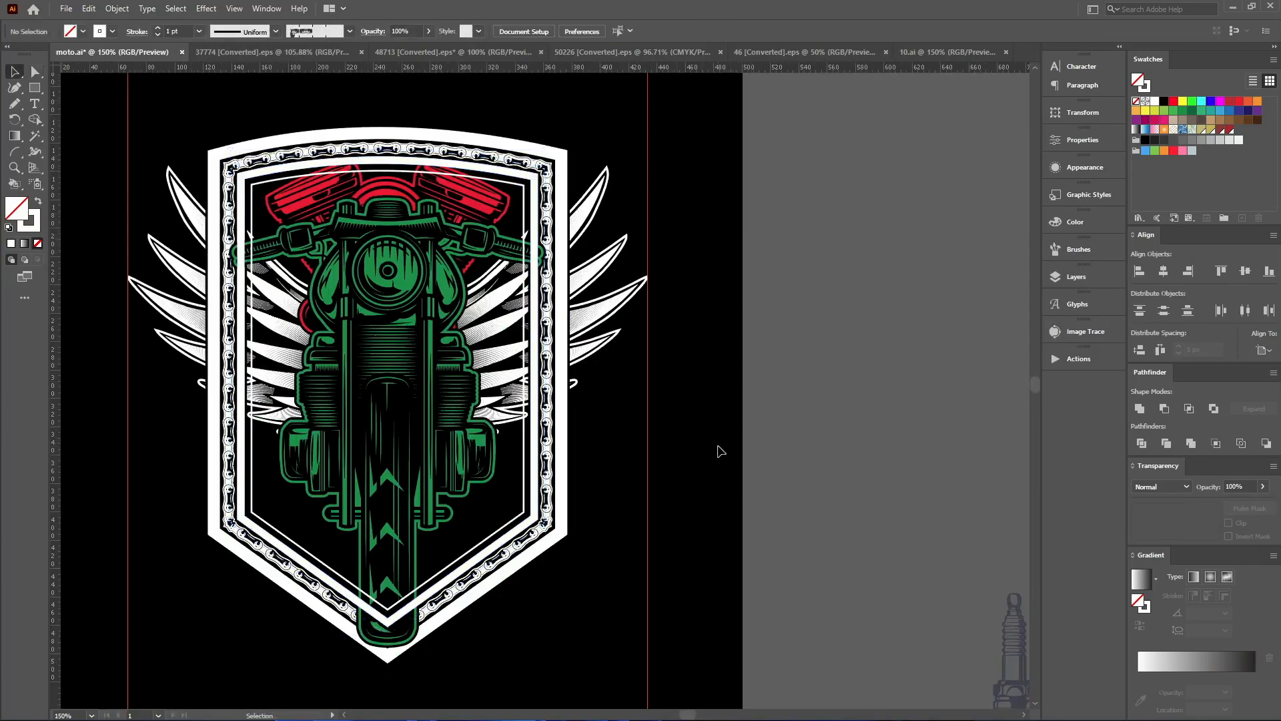
scroll(482, 218, "up", 3)
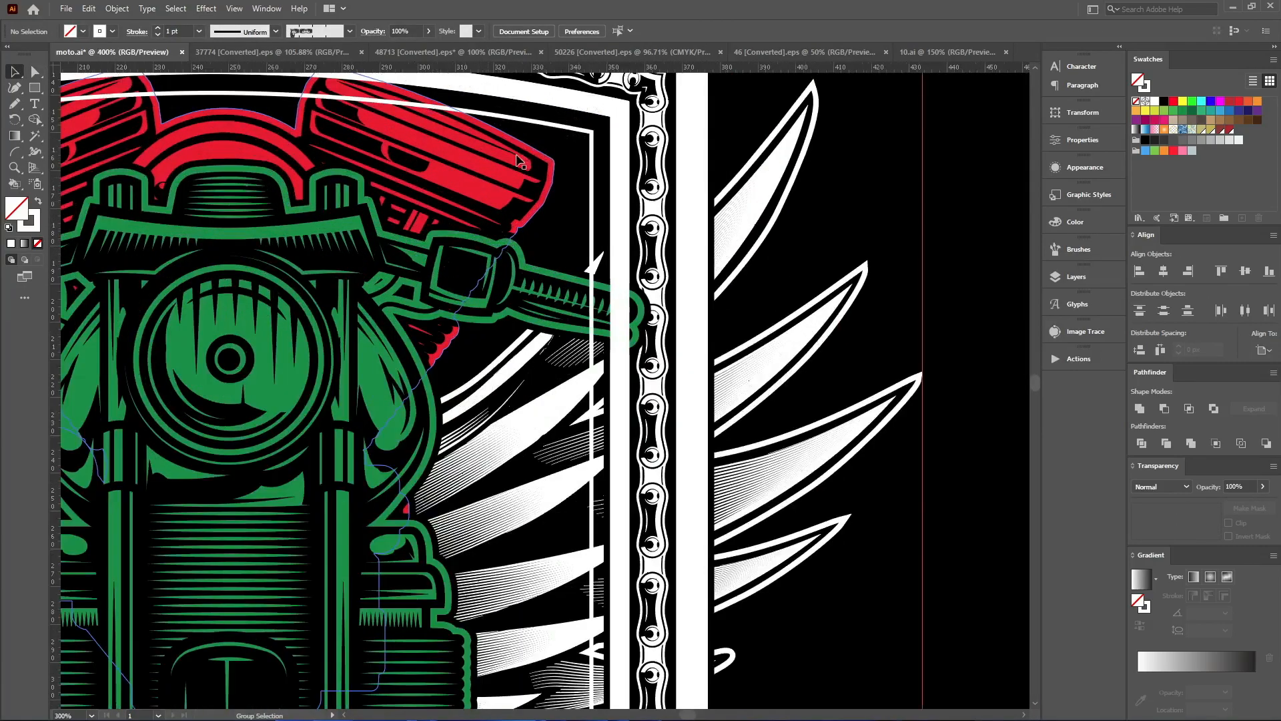
left_click(555, 129)
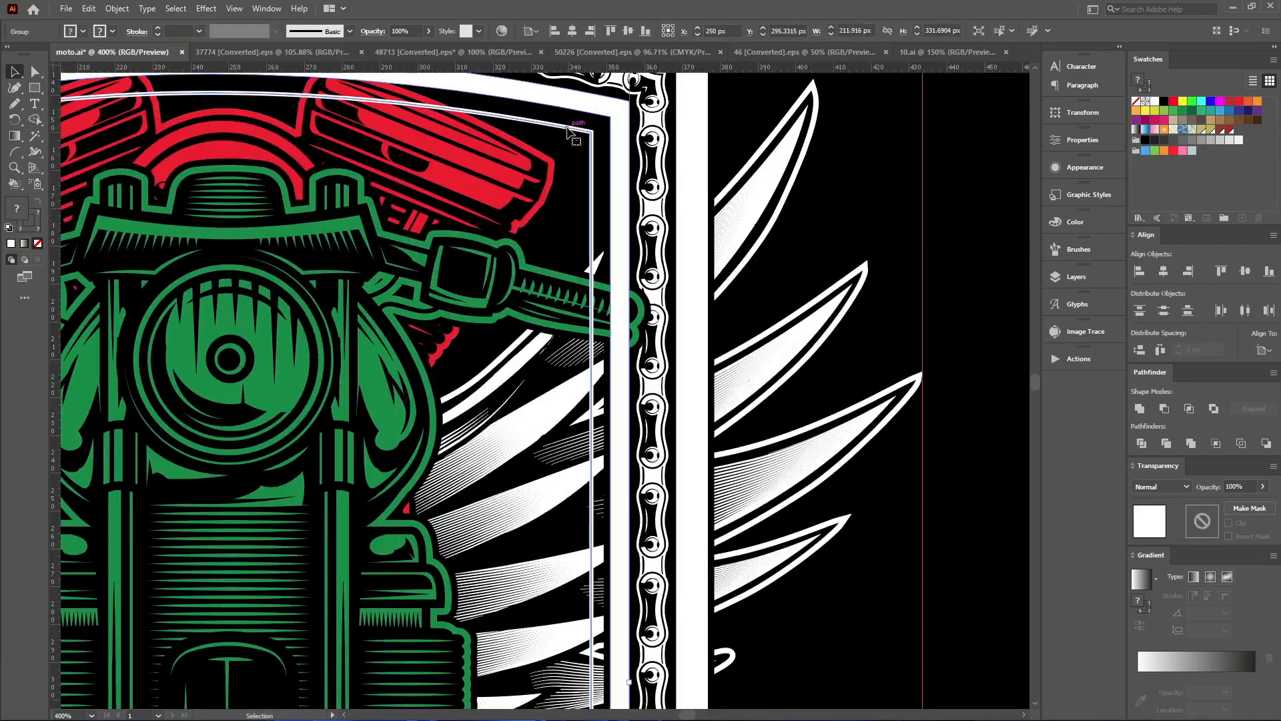
double_click(567, 126)
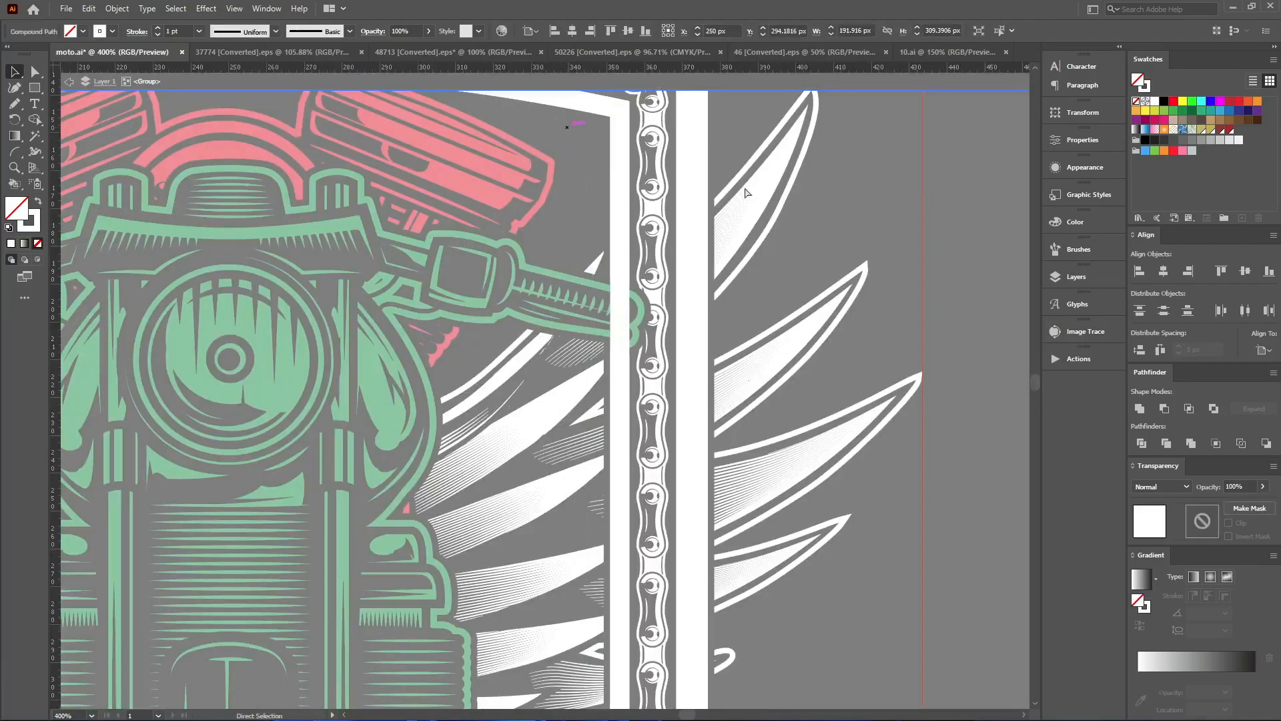
double_click(885, 215)
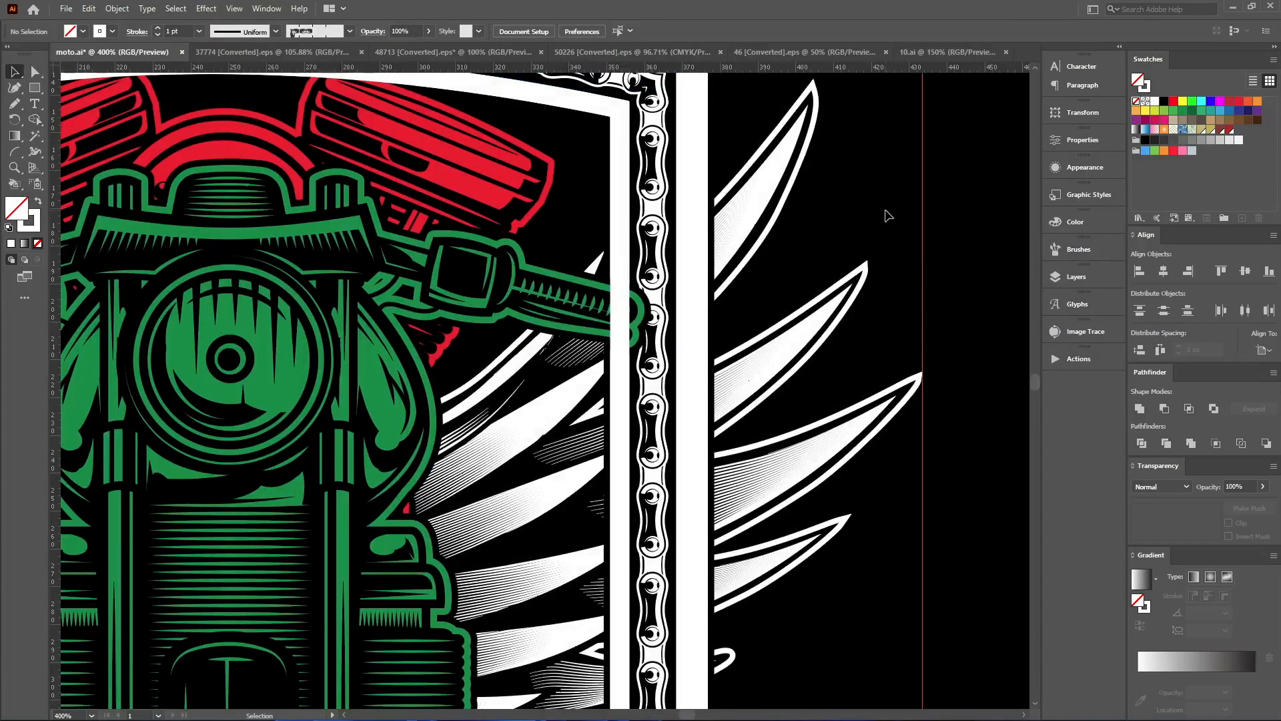
left_click(613, 124)
key("ctrl+z")
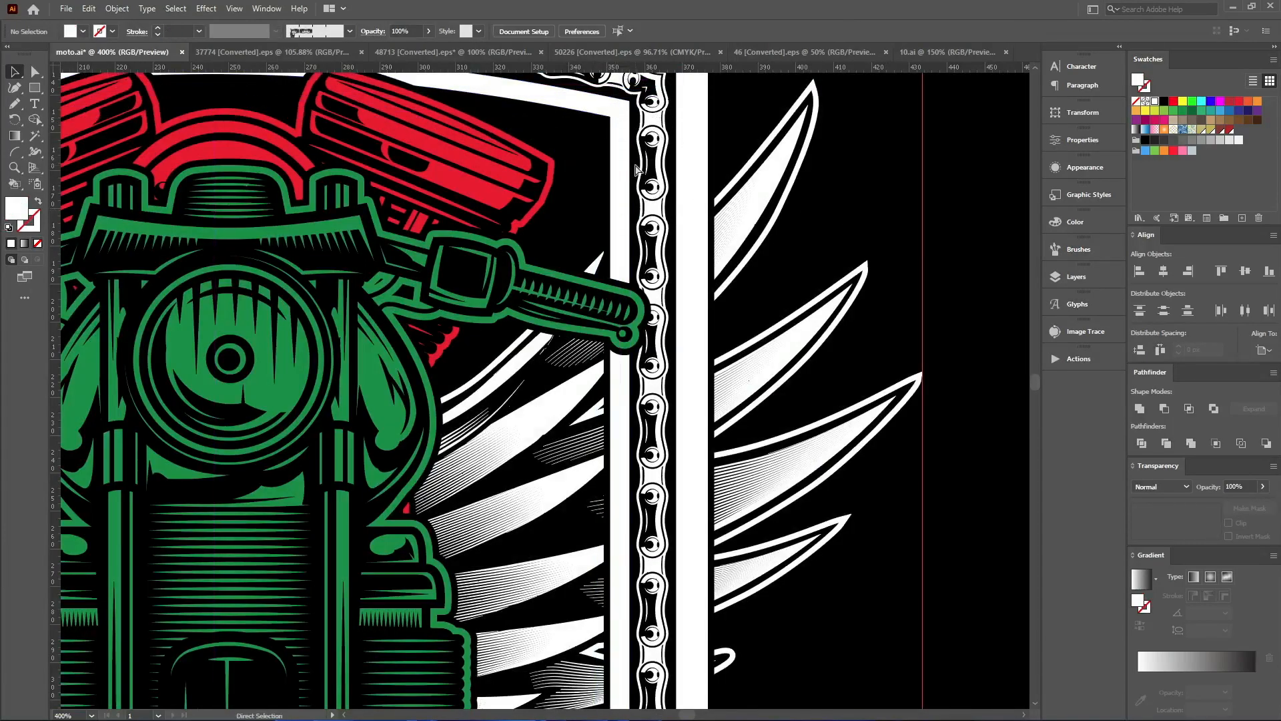
key("ctrl+z")
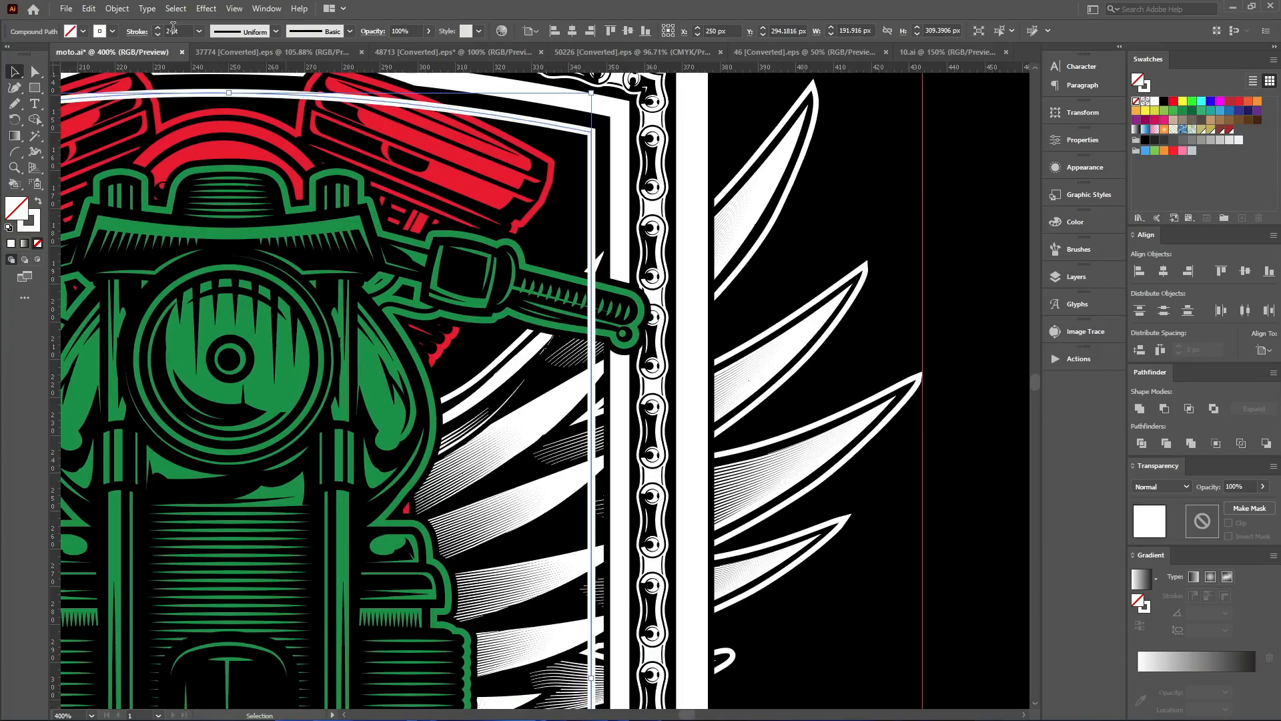
Set the inner outline's stroke weight to 4 pt and save the design
scroll(173, 28, "up", 2)
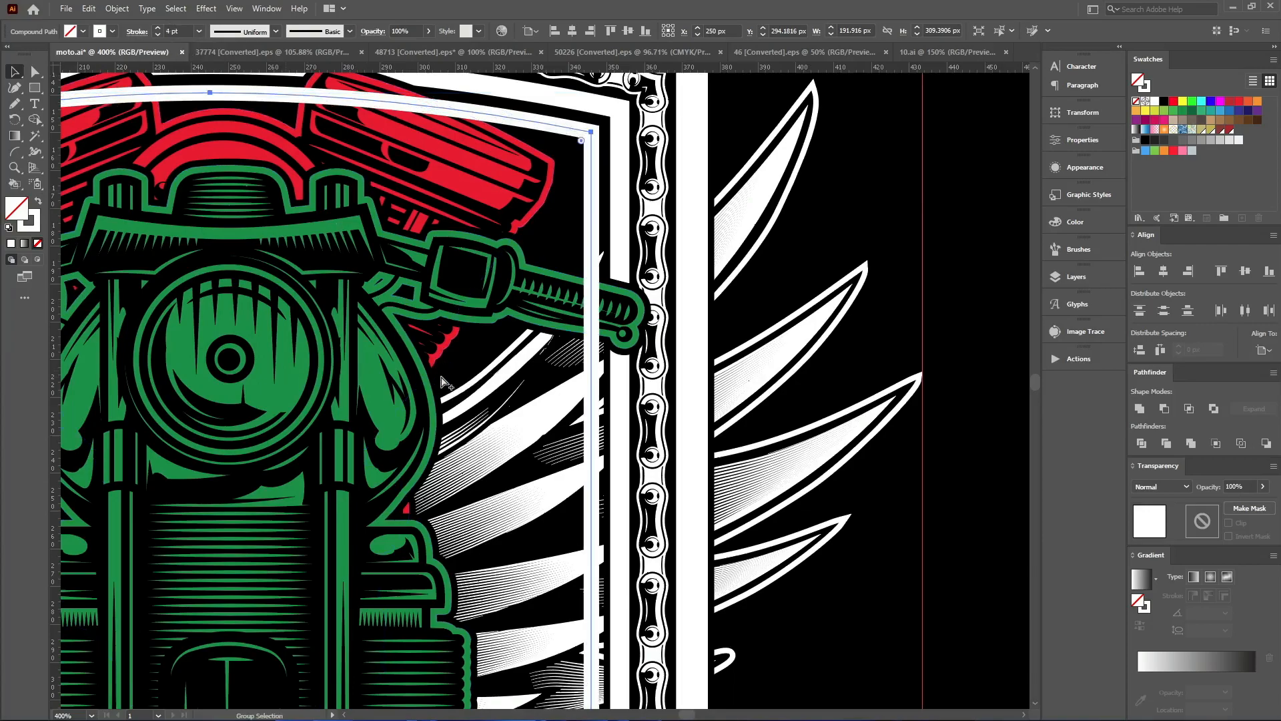
scroll(440, 381, "down", 2)
scroll(600, 377, "down", 3)
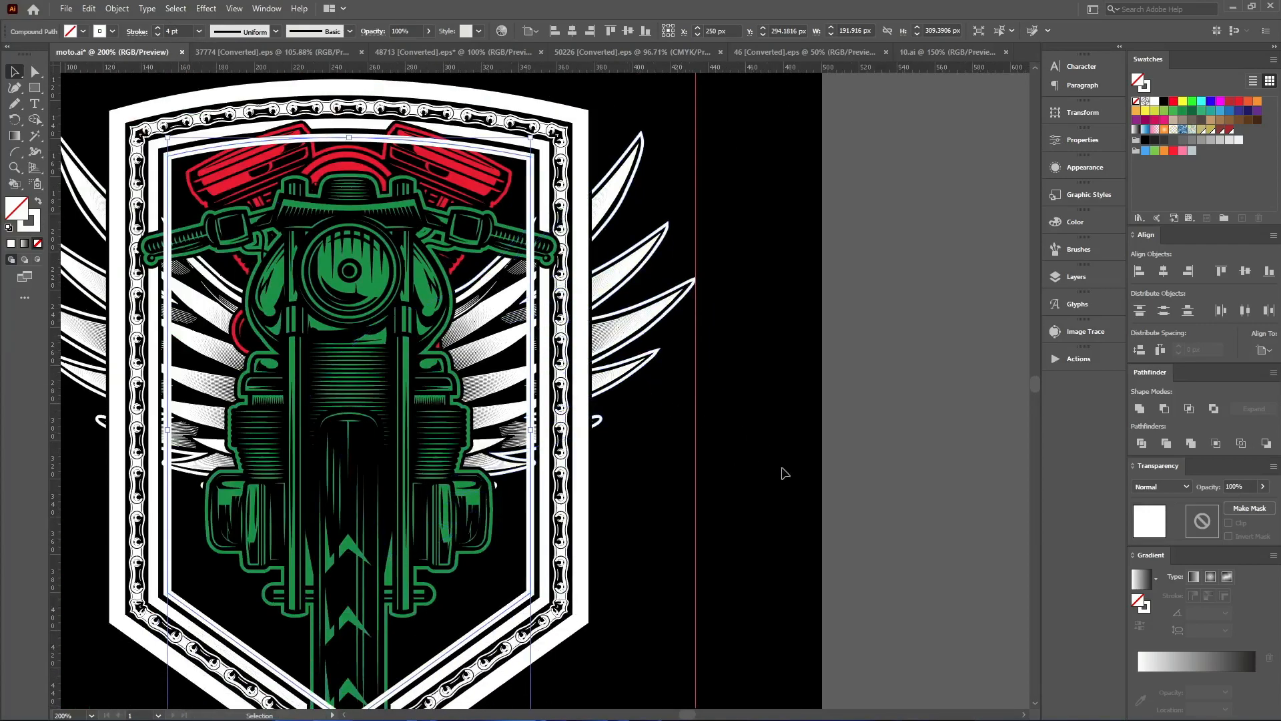
left_click(785, 539)
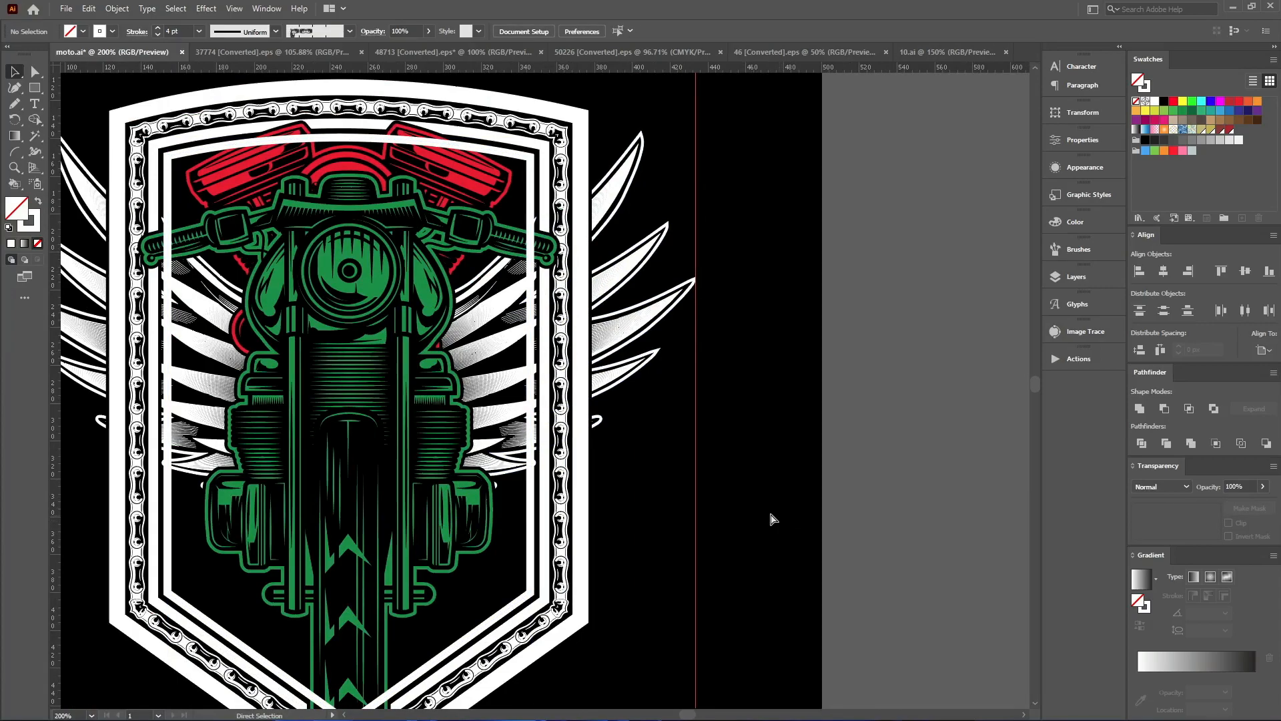
key("ctrl+s")
scroll(782, 516, "down", 3, "alt")
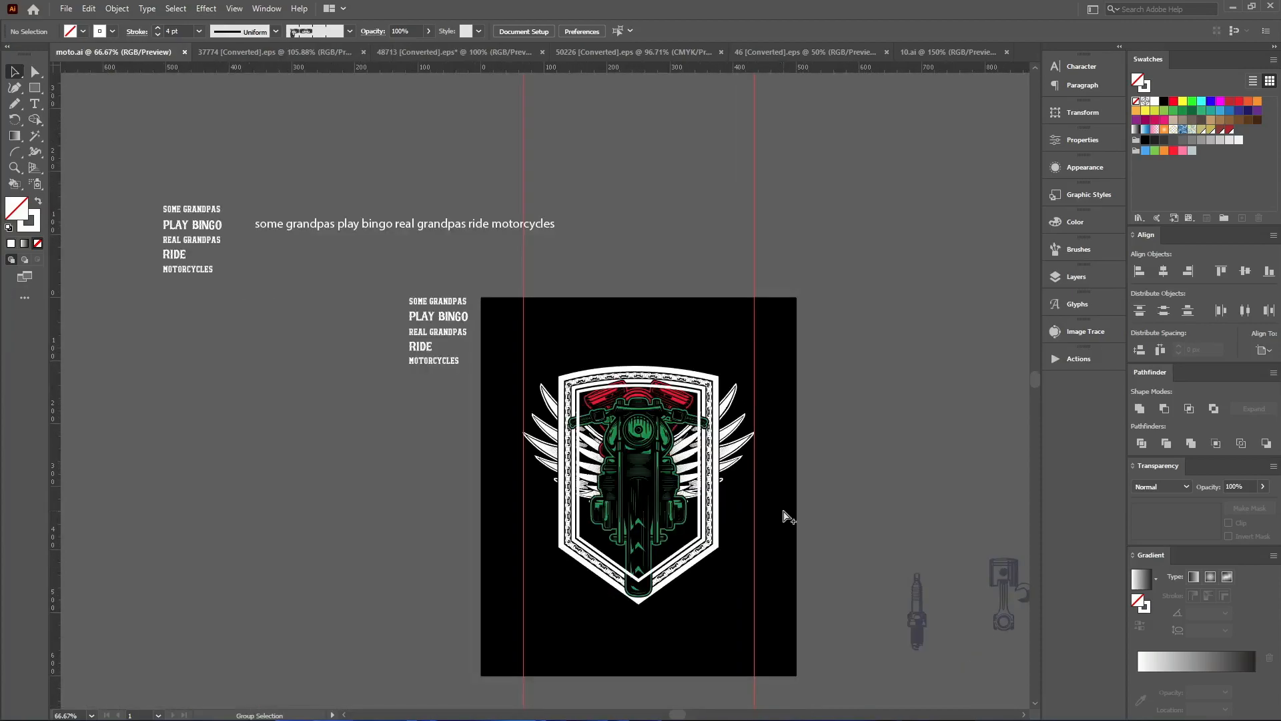
scroll(798, 525, "up", 3, "alt")
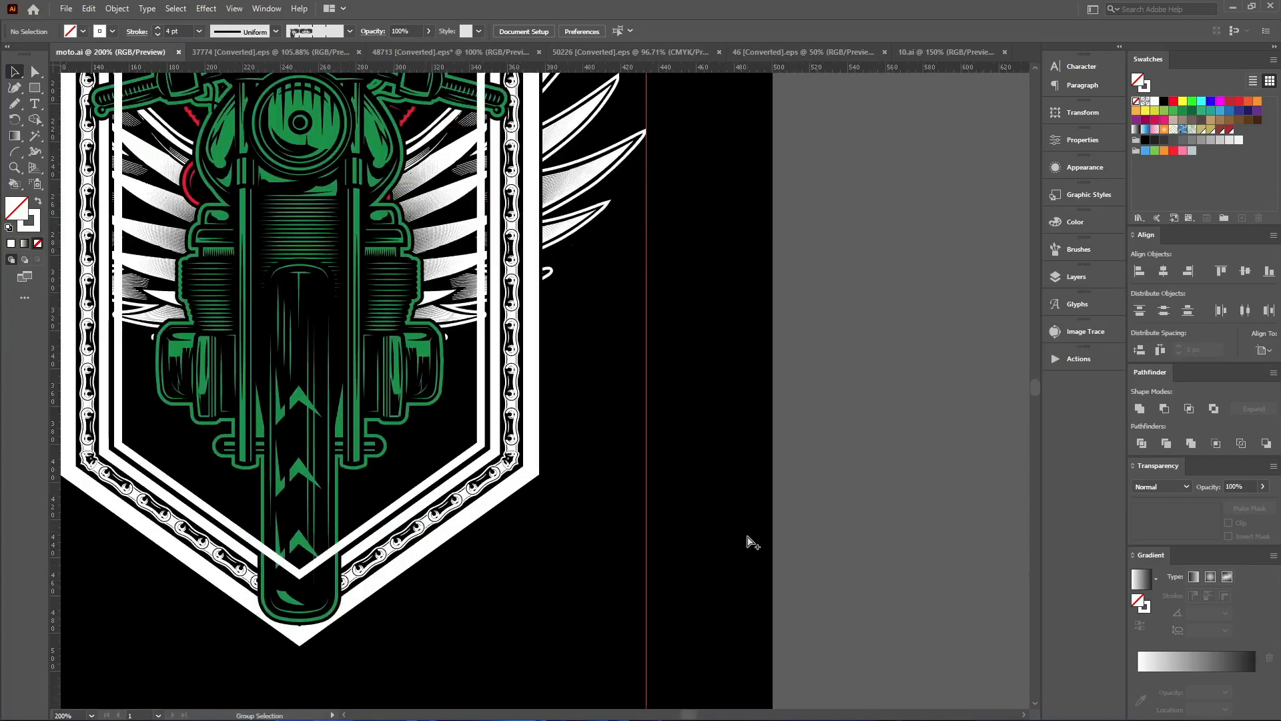
Draw a white square with no stroke, about 11.5 px wide, on the black background above the shield
scroll(748, 537, "down", 2, "alt")
scroll(747, 537, "up", 2)
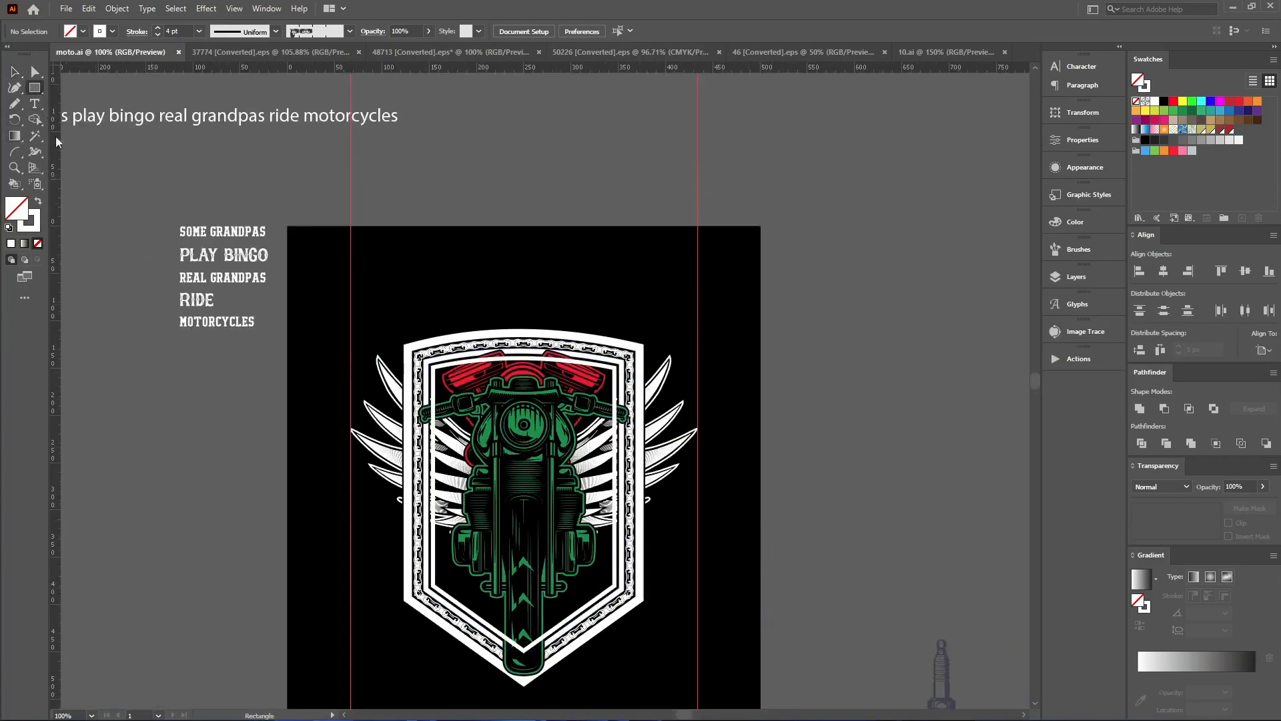
scroll(622, 297, "up", 2, "alt")
left_click(1154, 101)
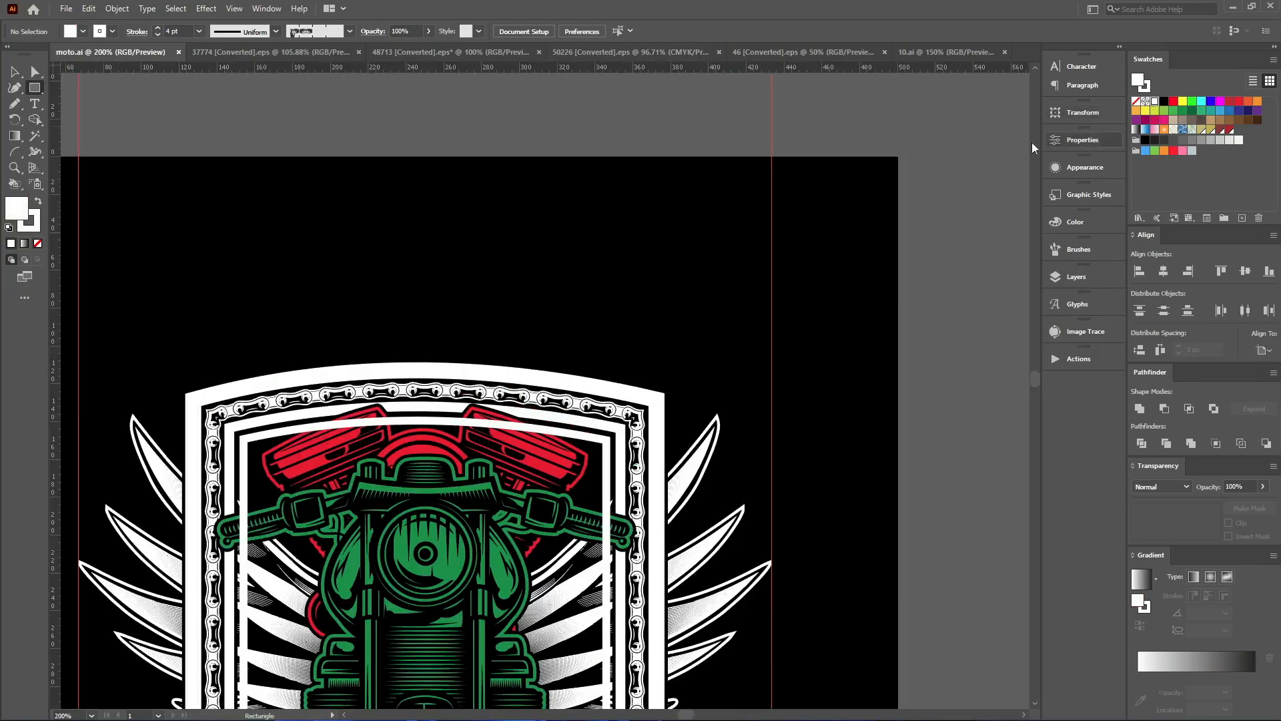
key("x")
left_click(39, 244)
key("x")
mouse_move(156, 235)
left_mouse_down()
mouse_move(195, 249)
mouse_move(182, 261)
left_mouse_up()
key("v")
scroll(140, 249, "up", 4, "alt")
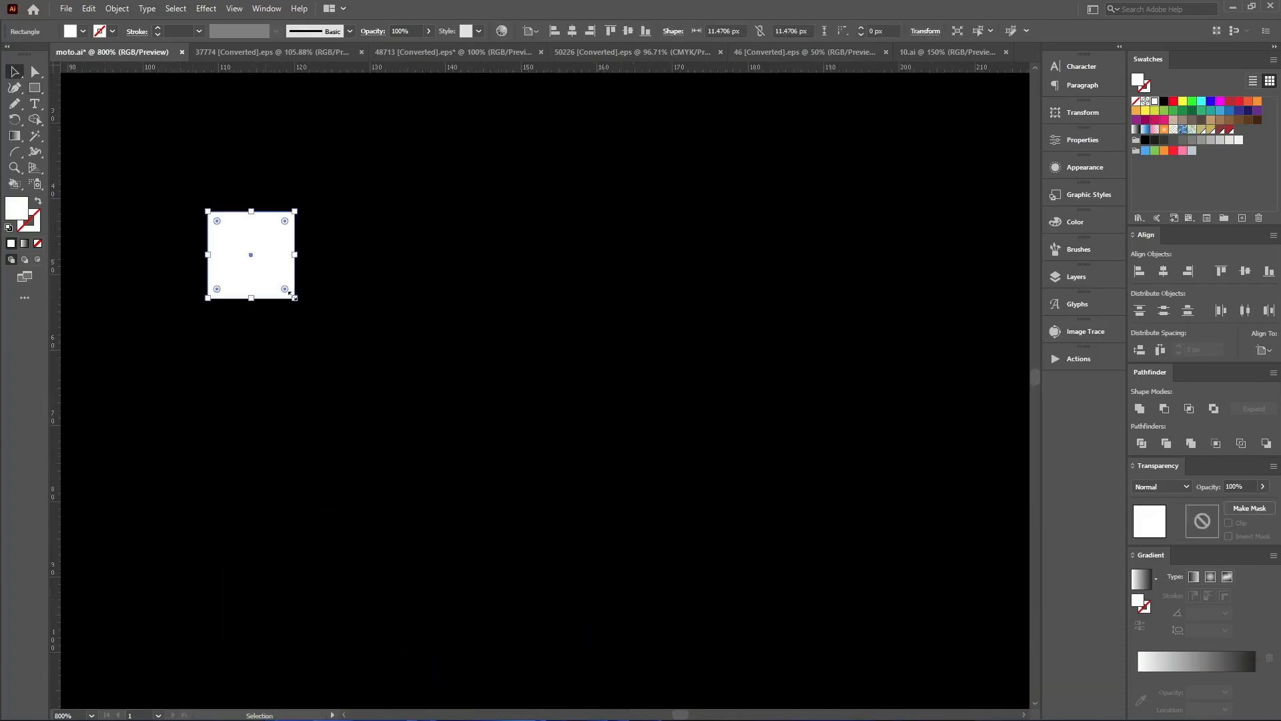
Shrink the square to about 7.4 px, copy it into a staggered two-column, three-row checker pattern, and unite the three white squares
left_click_drag(291, 294, 141, 462)
key("ctrl+d")
left_click(323, 319)
left_click(264, 288)
key("Delete")
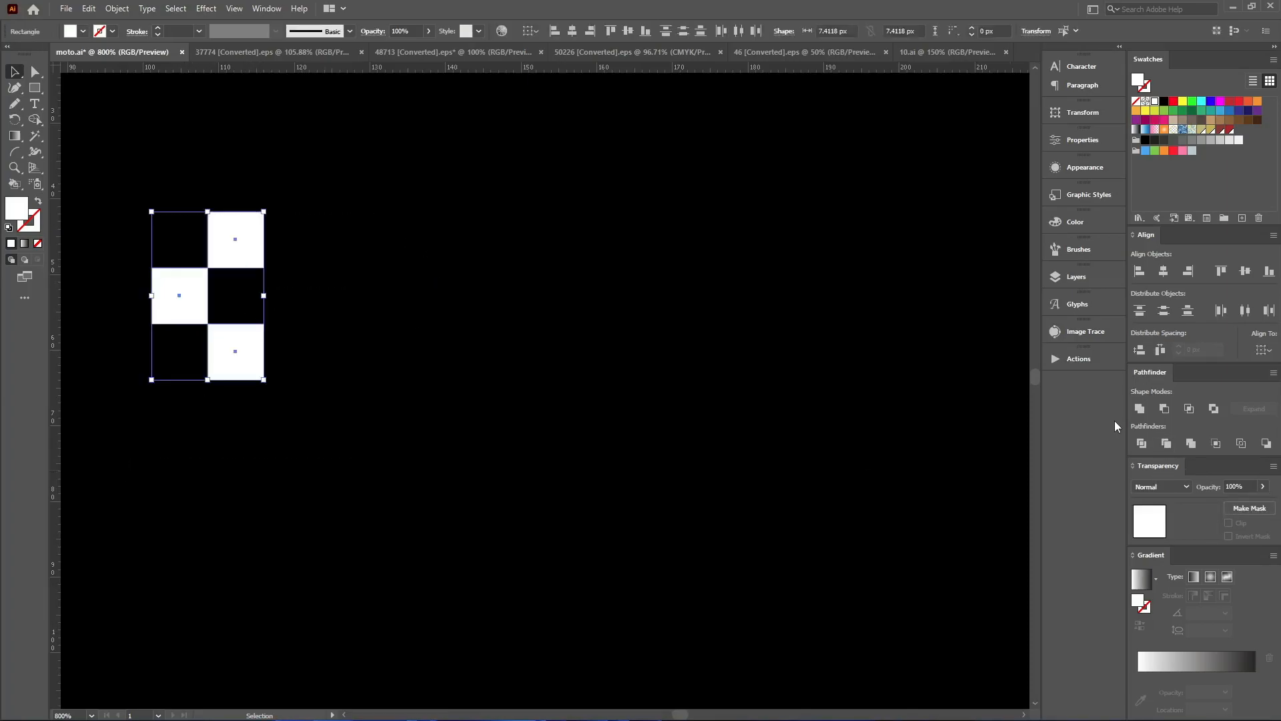
left_click(1141, 408)
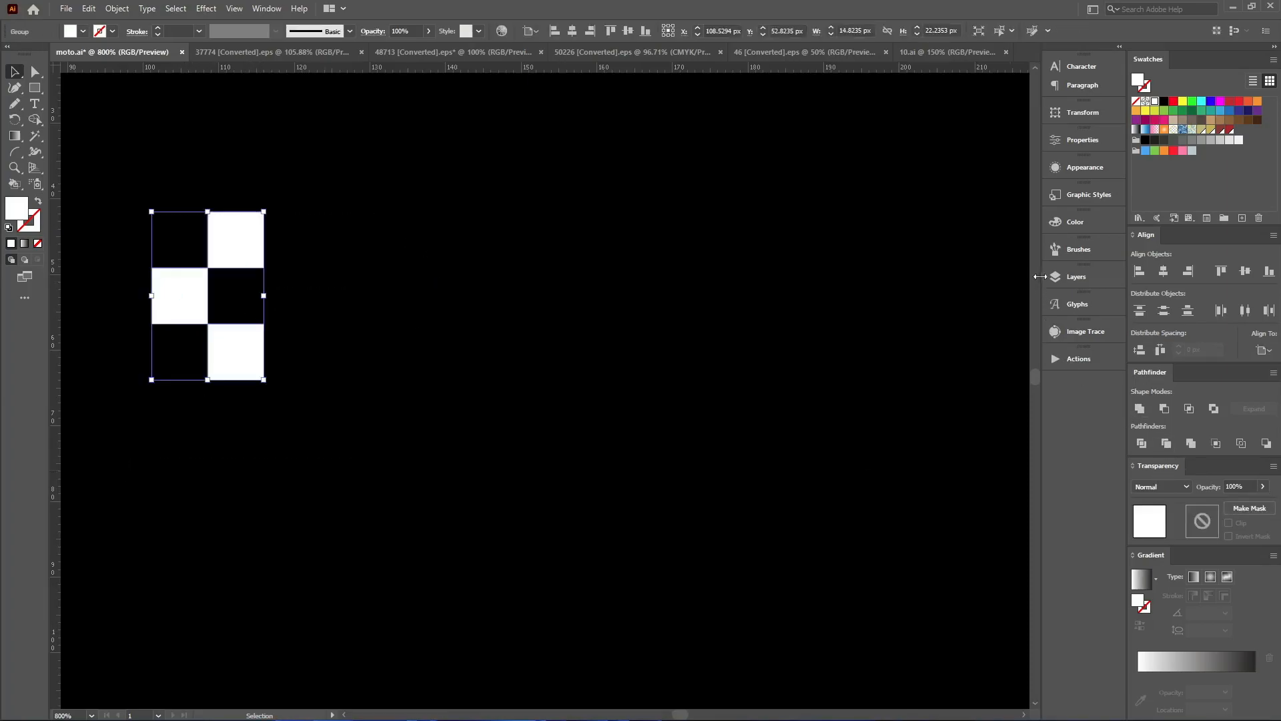
Create a pattern brush from the checker squares with Hue Shift colorization, and delete the source squares
left_click(1075, 252)
left_click_drag(220, 344, 918, 470)
left_click(590, 432)
left_click(607, 462)
left_click(739, 458)
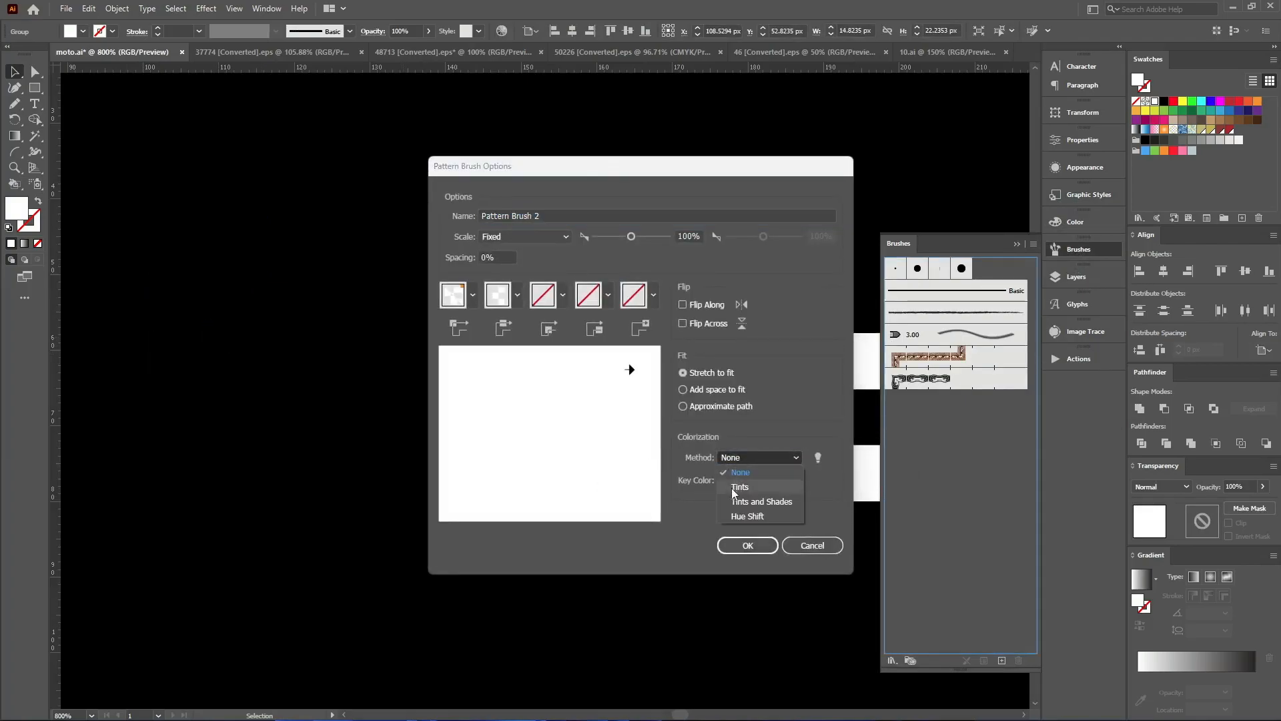
left_click(737, 517)
left_click(747, 545)
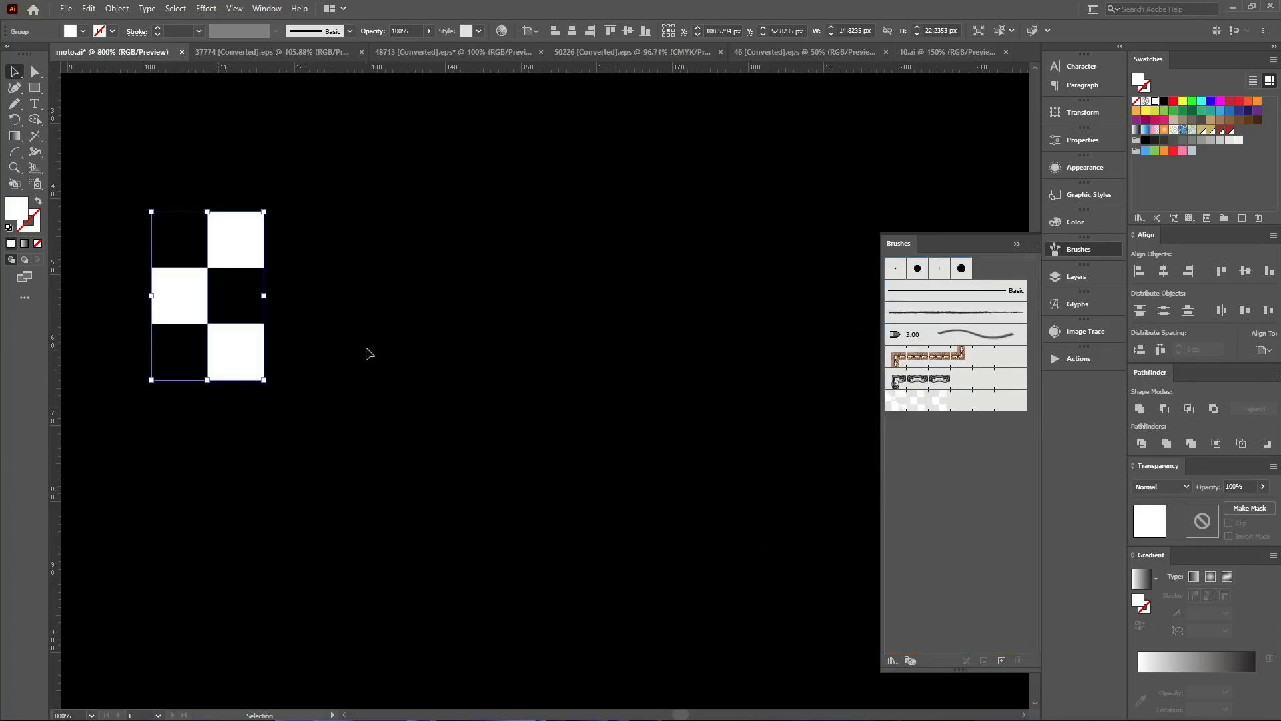
key("Delete")
Copy the SOME GRANDPAS text from the list beside the artboard to above the shield and expand it into shapes
scroll(146, 359, "down", 7)
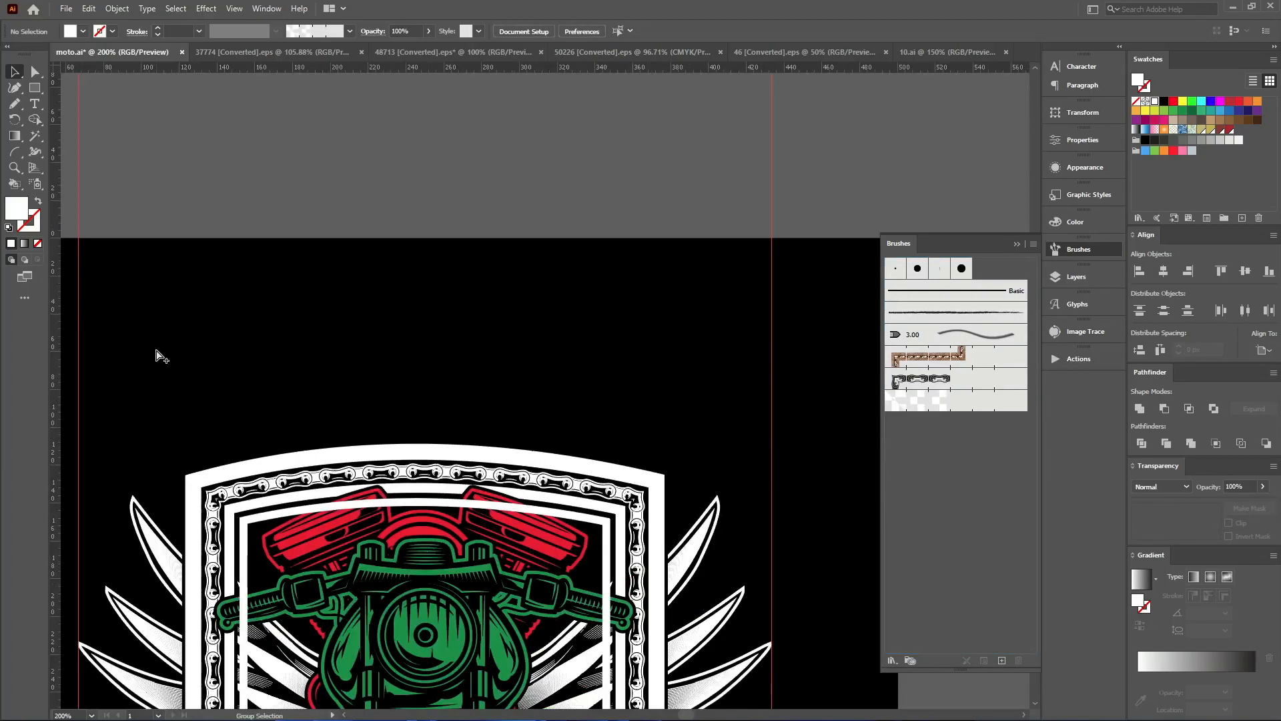
scroll(469, 411, "up", 1)
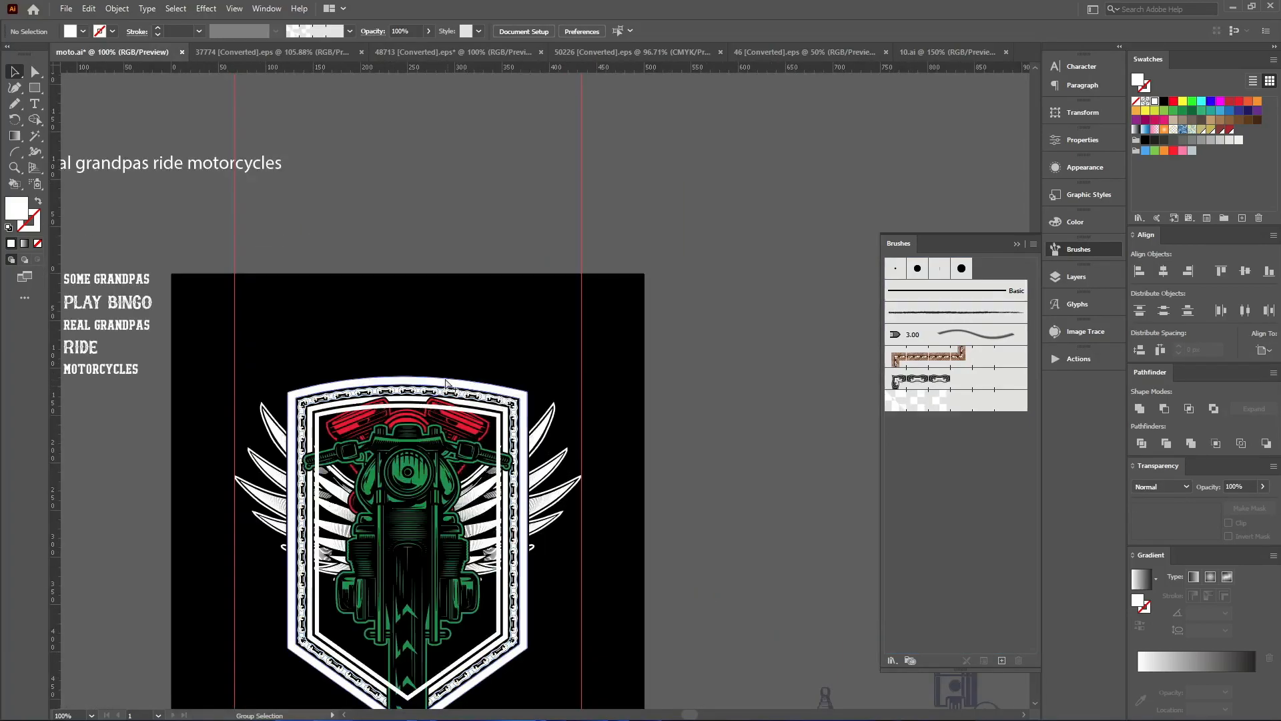
scroll(322, 297, "down", 2)
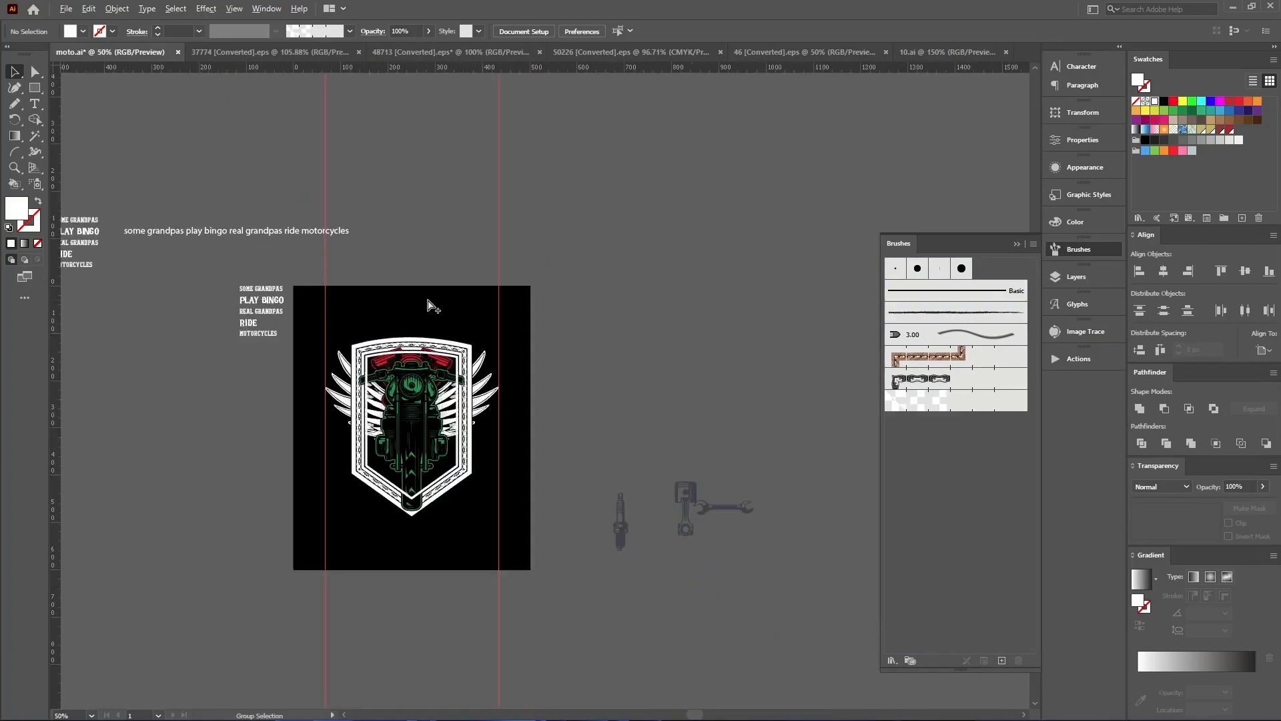
scroll(391, 306, "up", 2)
left_click_drag(168, 288, 473, 343)
key("alt+o")
key("x")
key("Return")
scroll(633, 446, "up", 2)
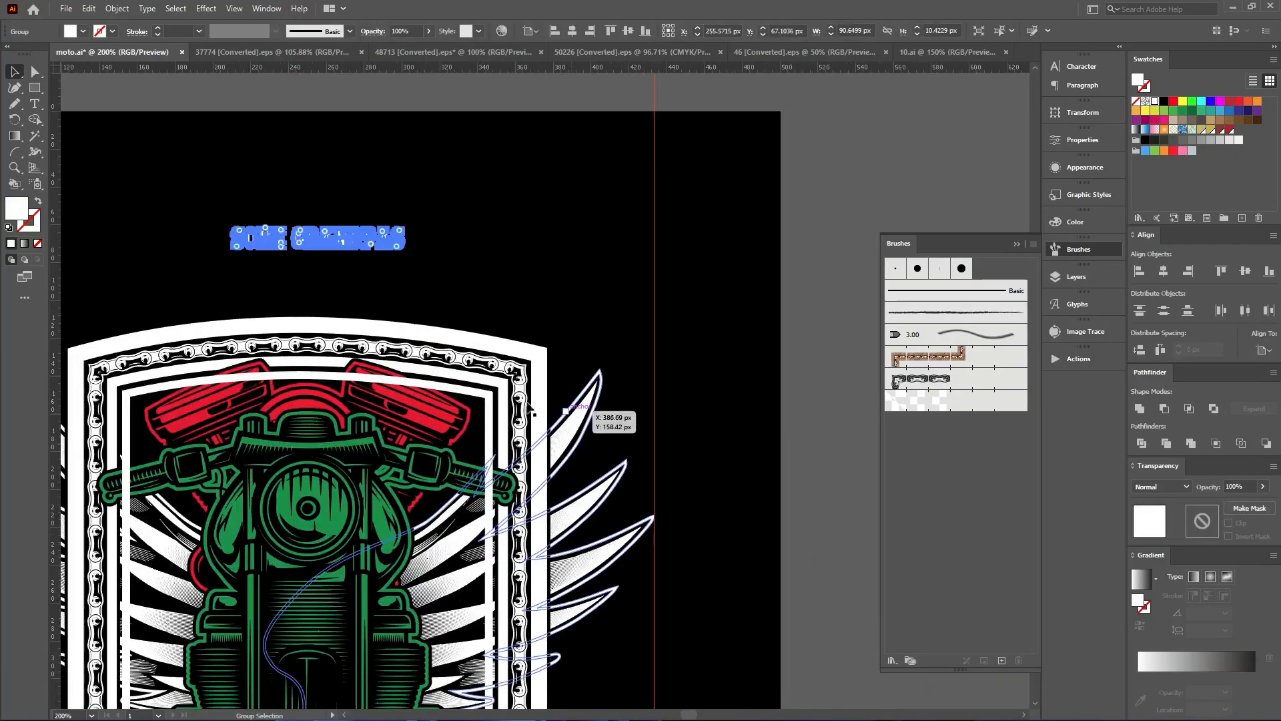
Enlarge the SOME GRANDPAS lettering above the shield to roughly span the two vertical guides
left_click_drag(408, 239, 646, 267)
left_click_drag(656, 267, 658, 267)
left_click_drag(320, 280, 320, 284)
left_click(674, 308)
scroll(674, 308, "down", 2)
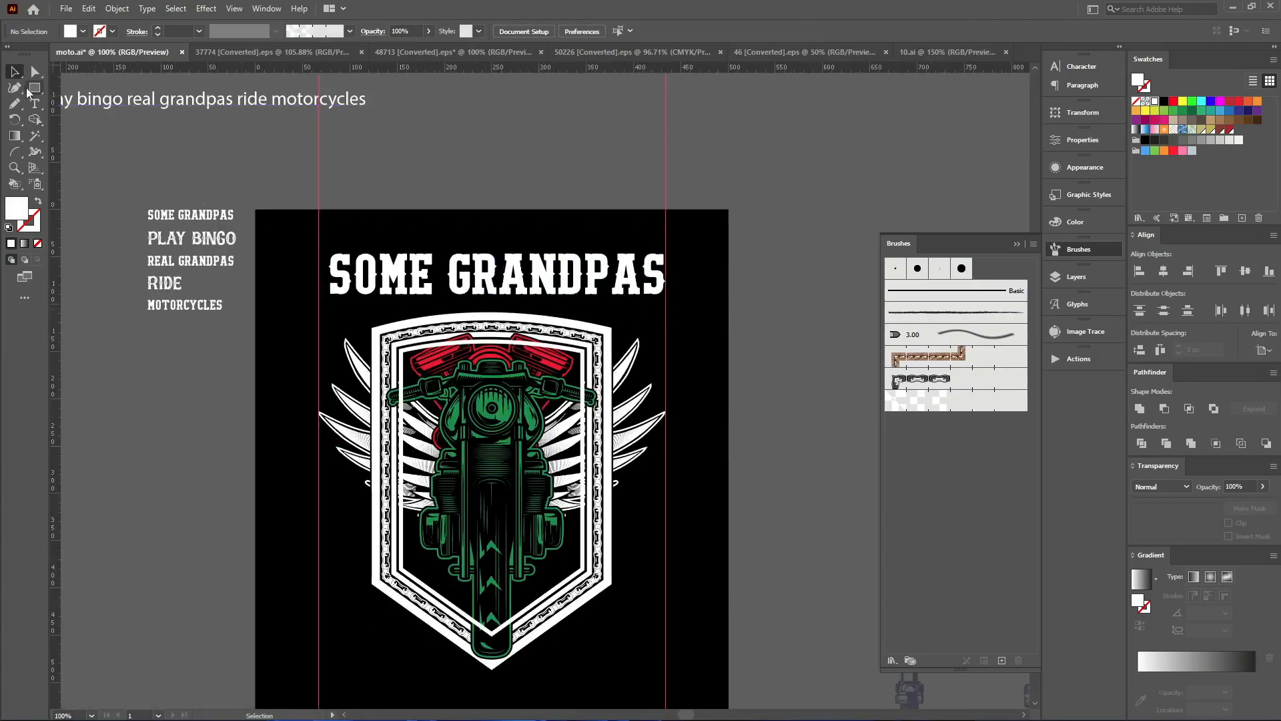
Fine-tune the SOME GRANDPAS lettering to about 367 px wide so both ends meet the vertical guides
left_click(16, 88)
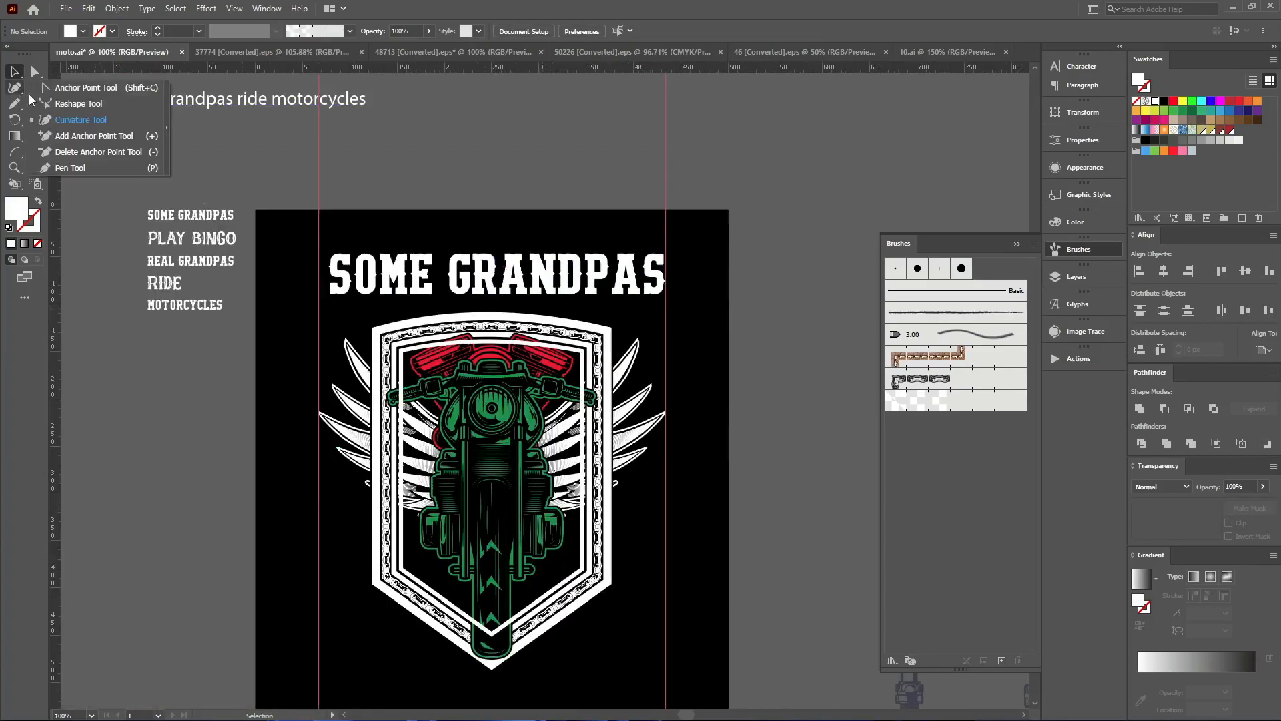
left_click(64, 168)
scroll(814, 272, "up", 1)
key("v")
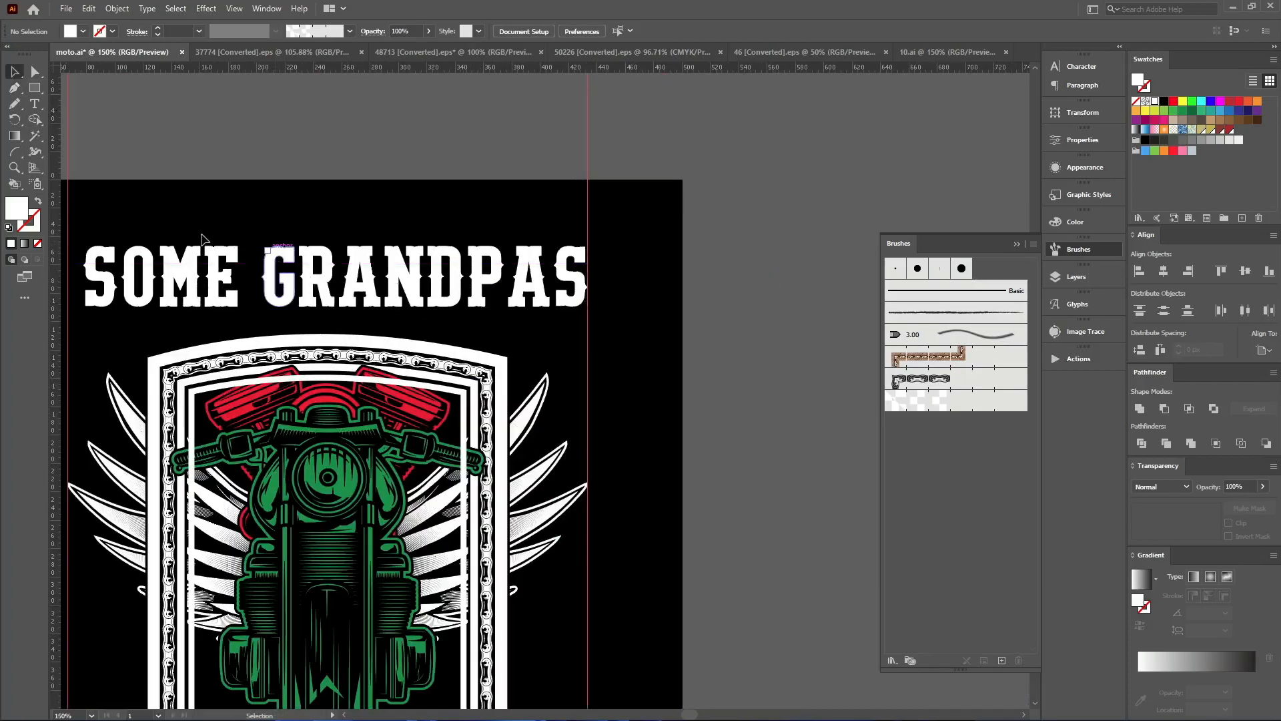
left_click(205, 276)
left_click_drag(83, 275, 249, 282)
scroll(65, 260, "up", 3)
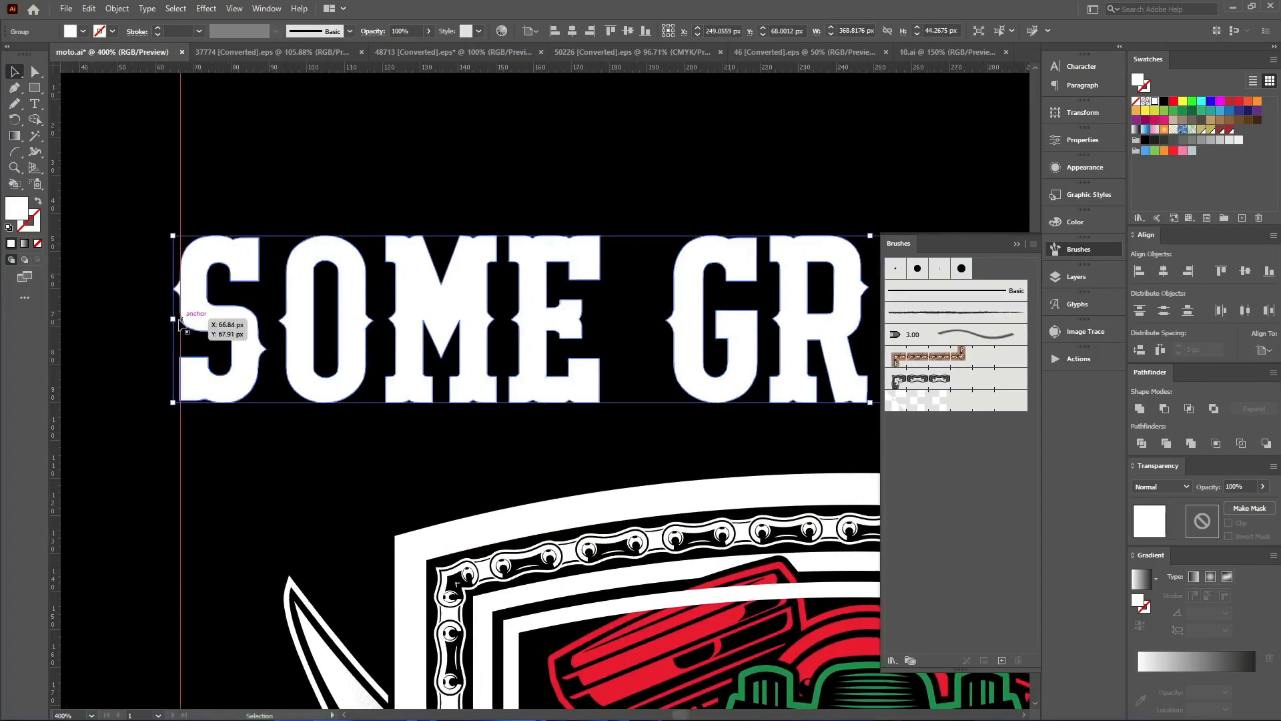
left_click_drag(175, 320, 184, 325)
scroll(87, 325, "down", 3)
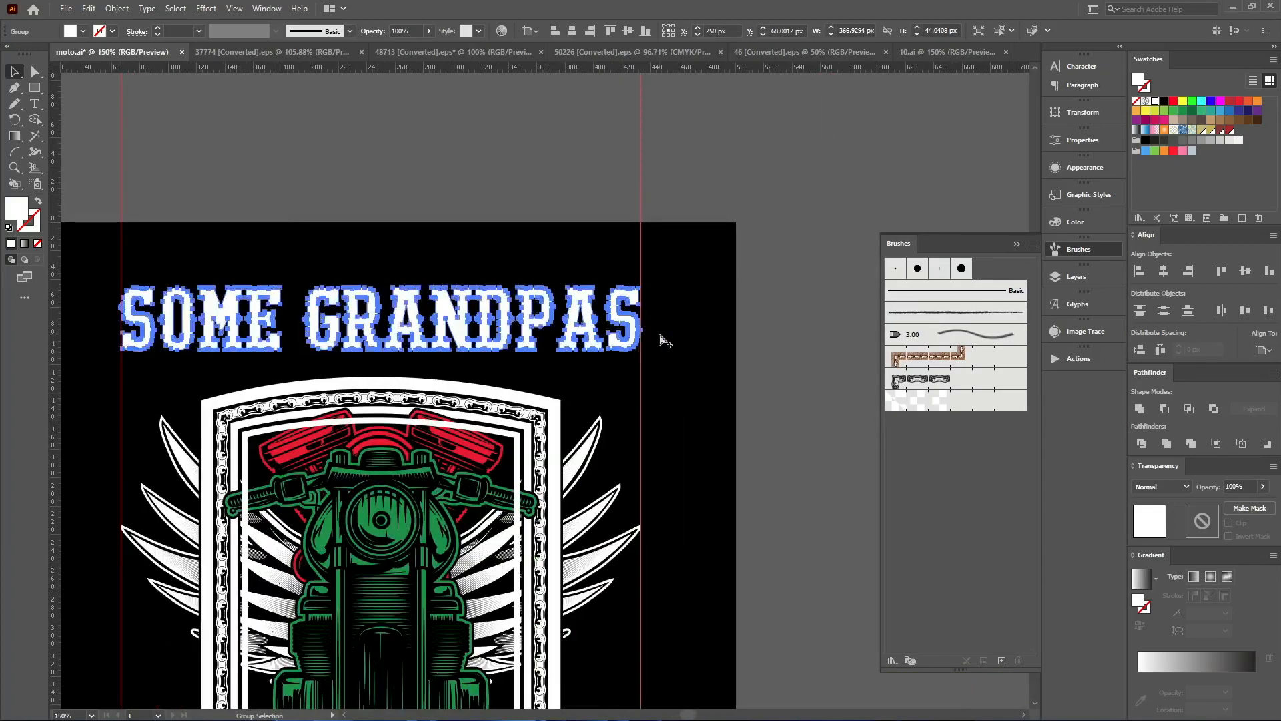
scroll(658, 338, "up", 7)
scroll(661, 338, "down", 7)
left_click(674, 349)
Draw a straight horizontal line from guide to guide just above the lettering and apply the checkered pattern brush to it
key("p")
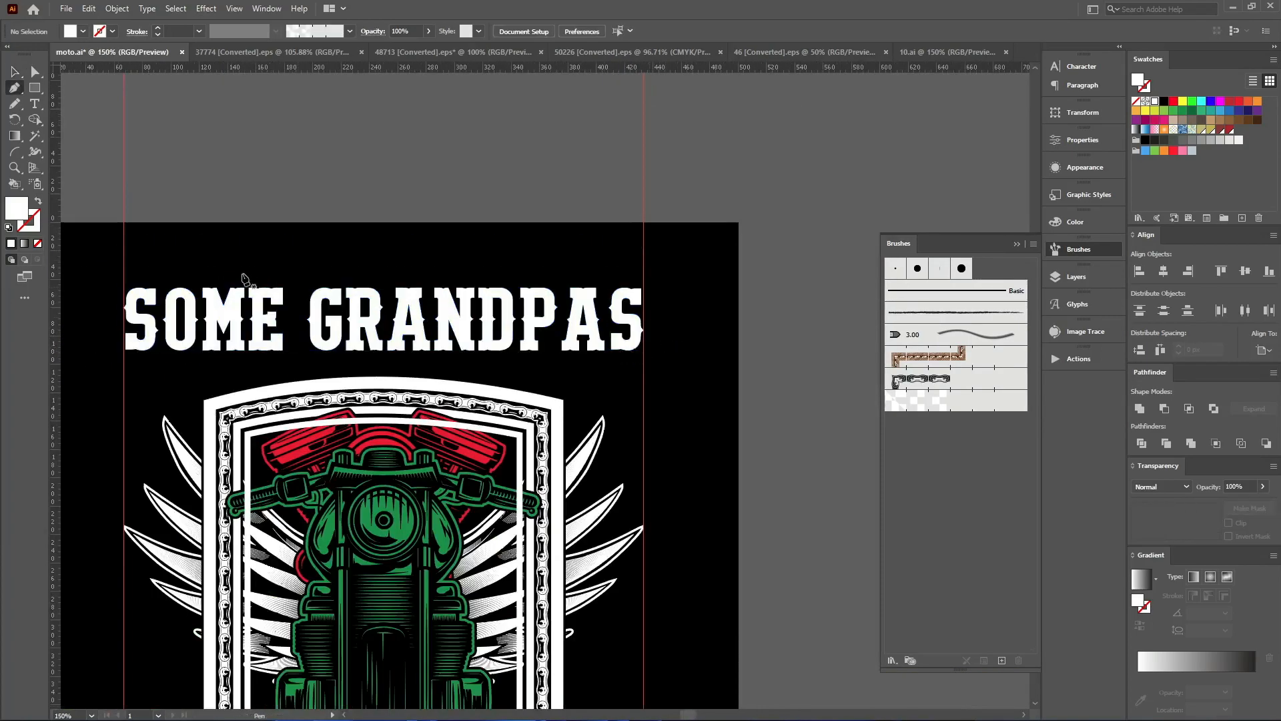
left_click(124, 274)
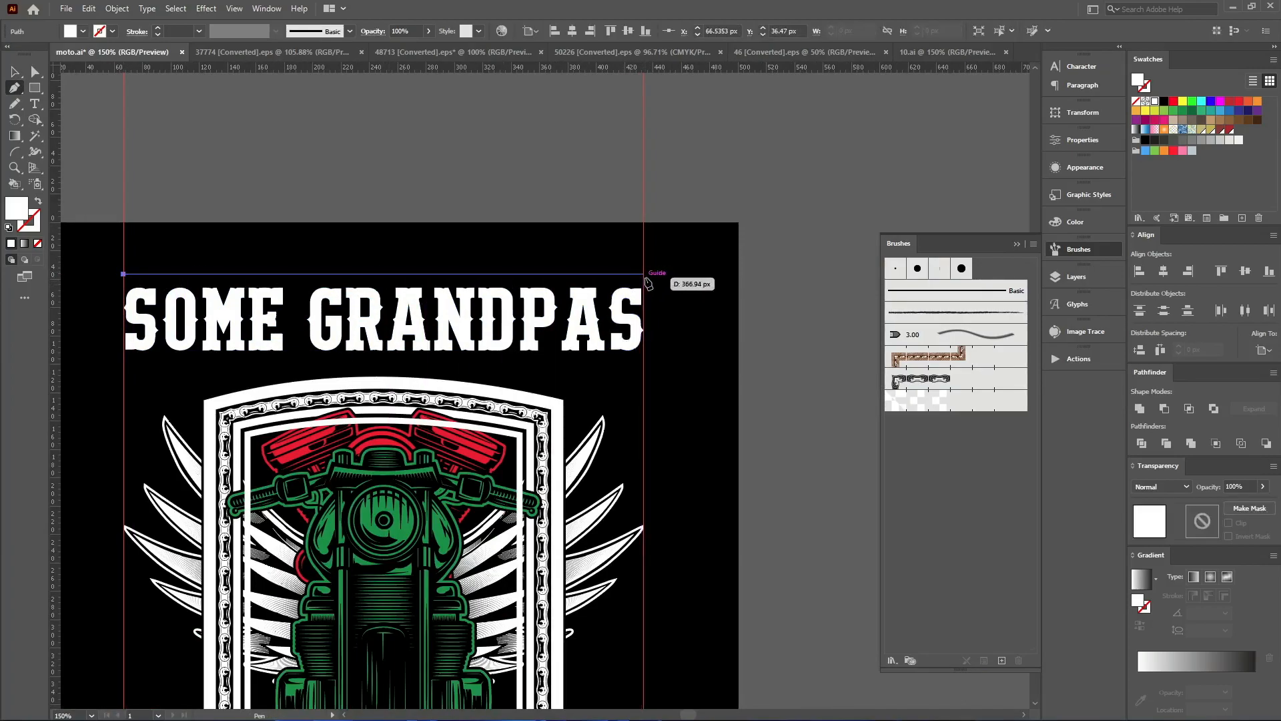
left_click(643, 274)
key("v")
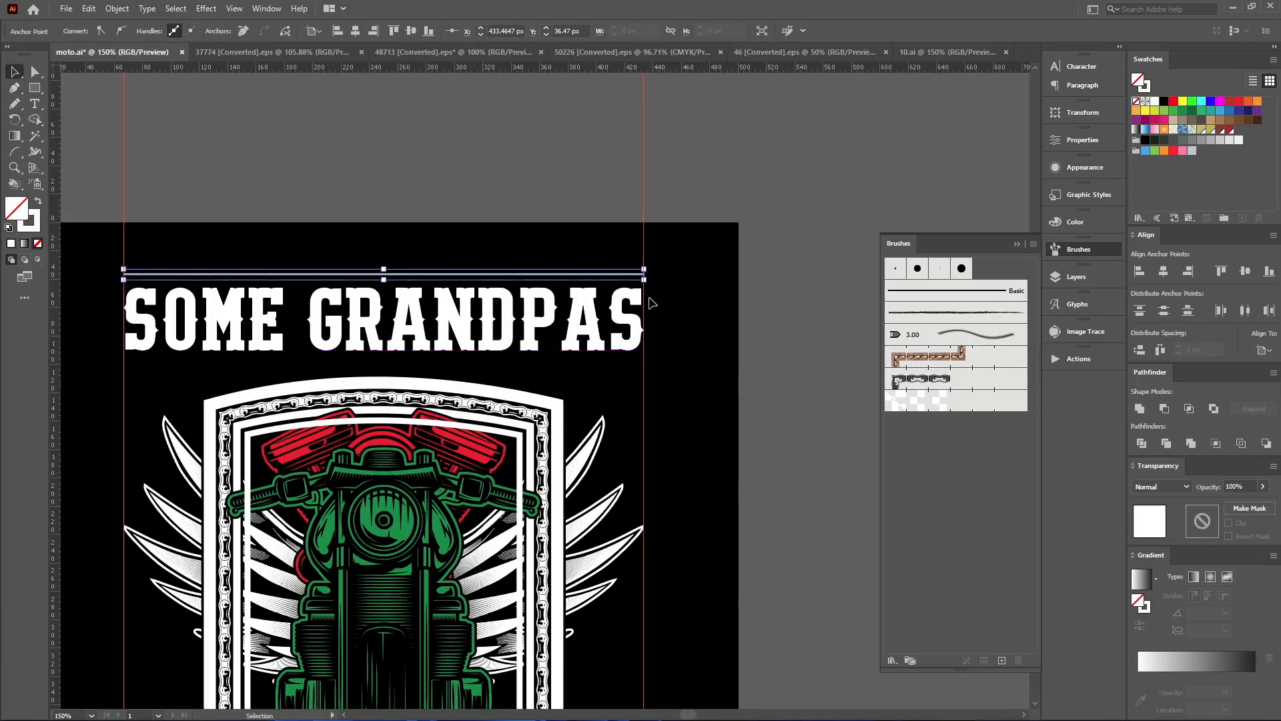
left_click(921, 400)
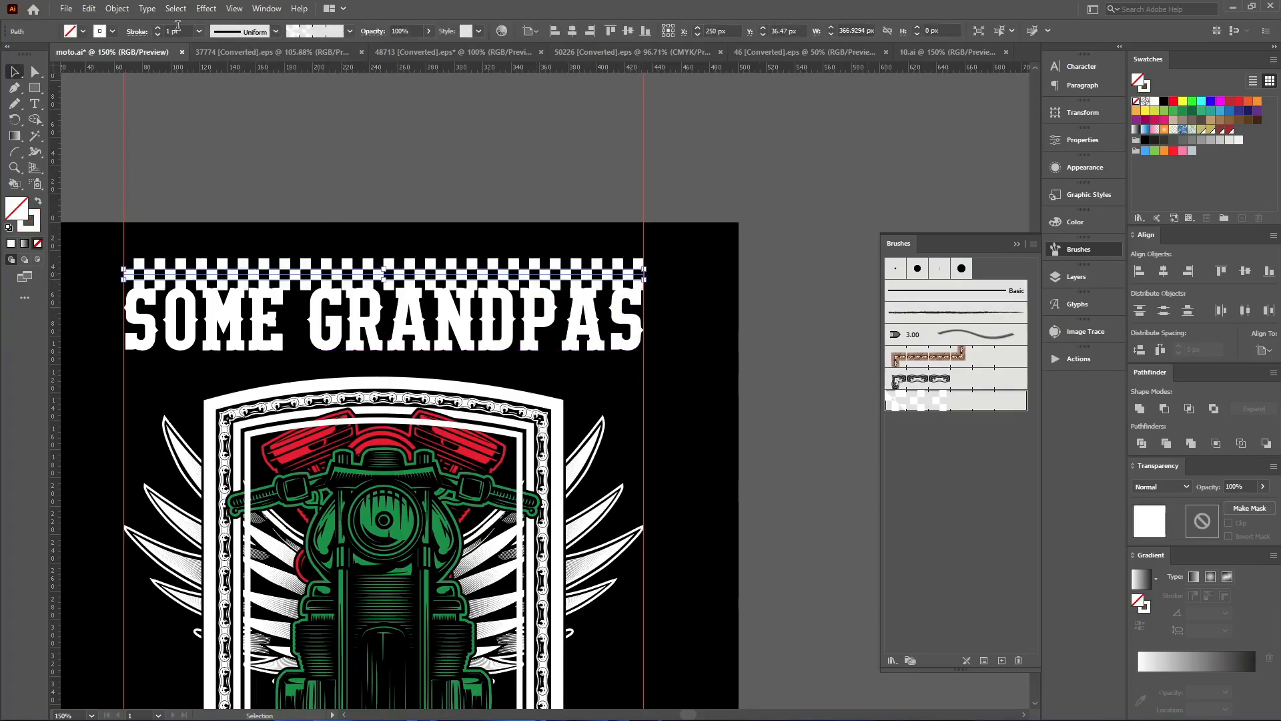
Set the checkered line's stroke weight to 0.5 pt
scroll(178, 26, "down", 2)
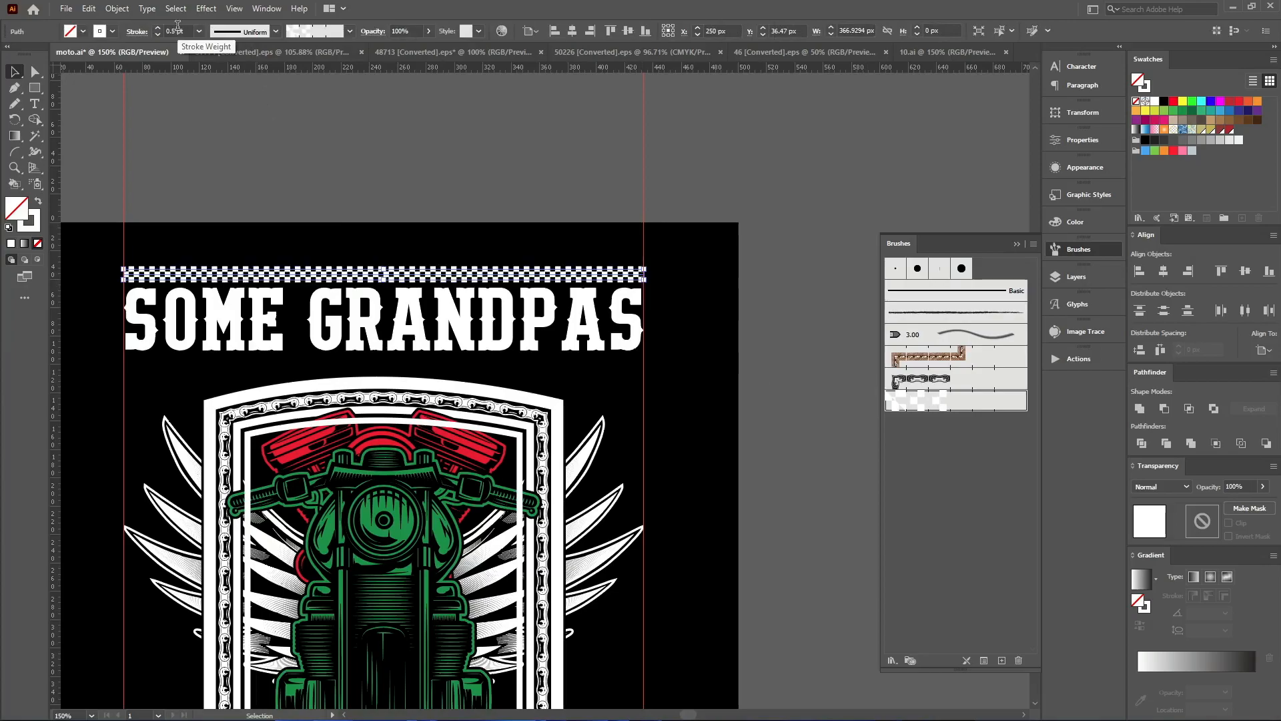
scroll(177, 25, "down", 1)
scroll(178, 25, "up", 1)
scroll(179, 26, "down", 1)
scroll(182, 26, "up", 1)
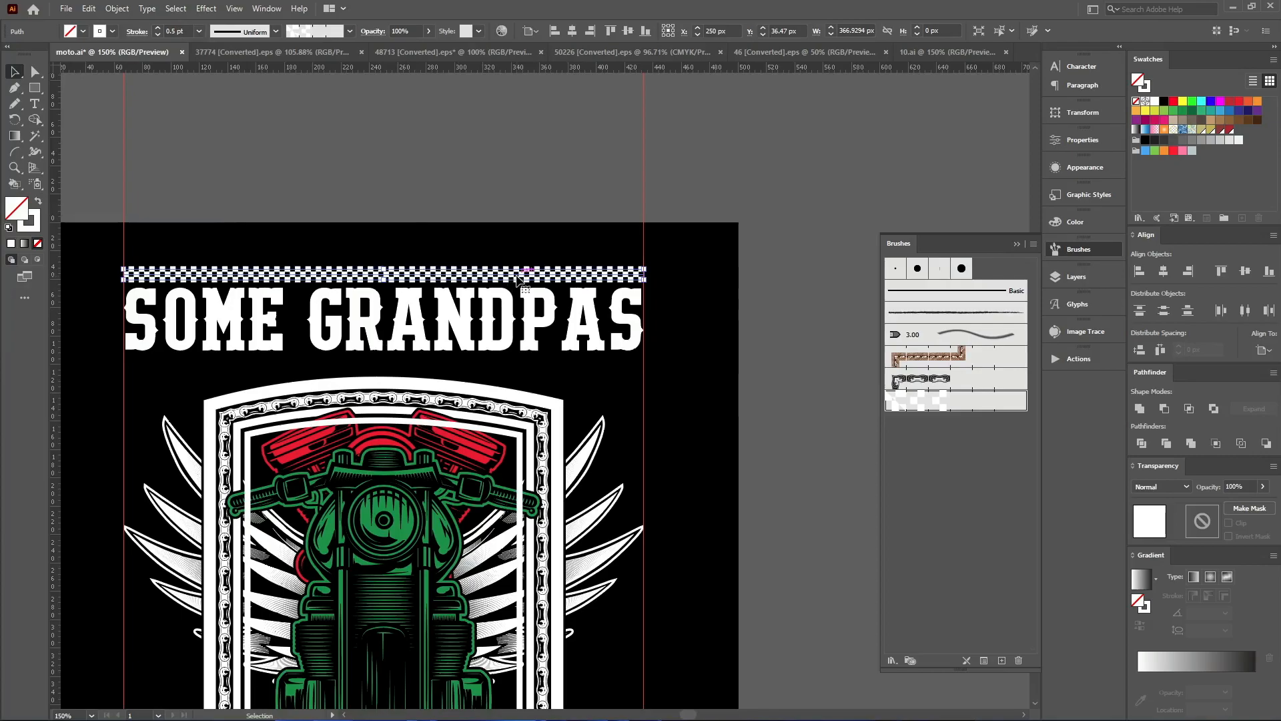
left_click(438, 239)
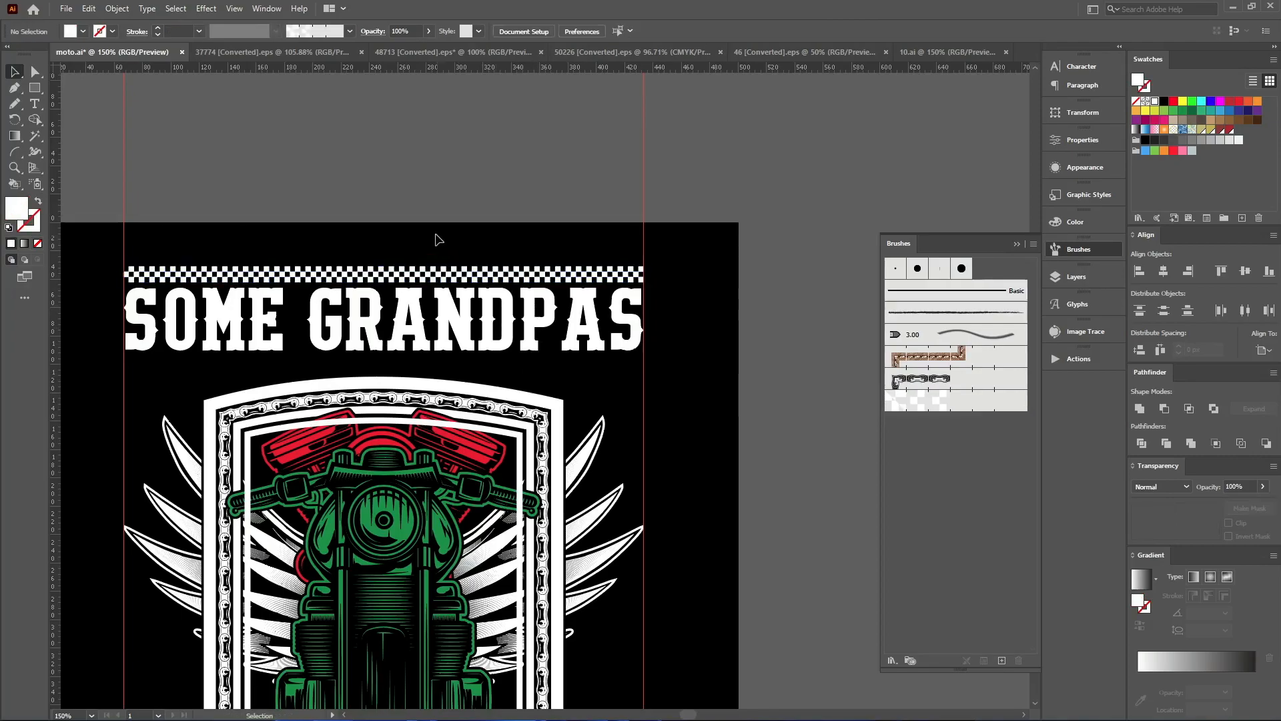
Expand the checkered line into filled shapes and unite them
scroll(369, 265, "up", 4)
left_click(376, 296)
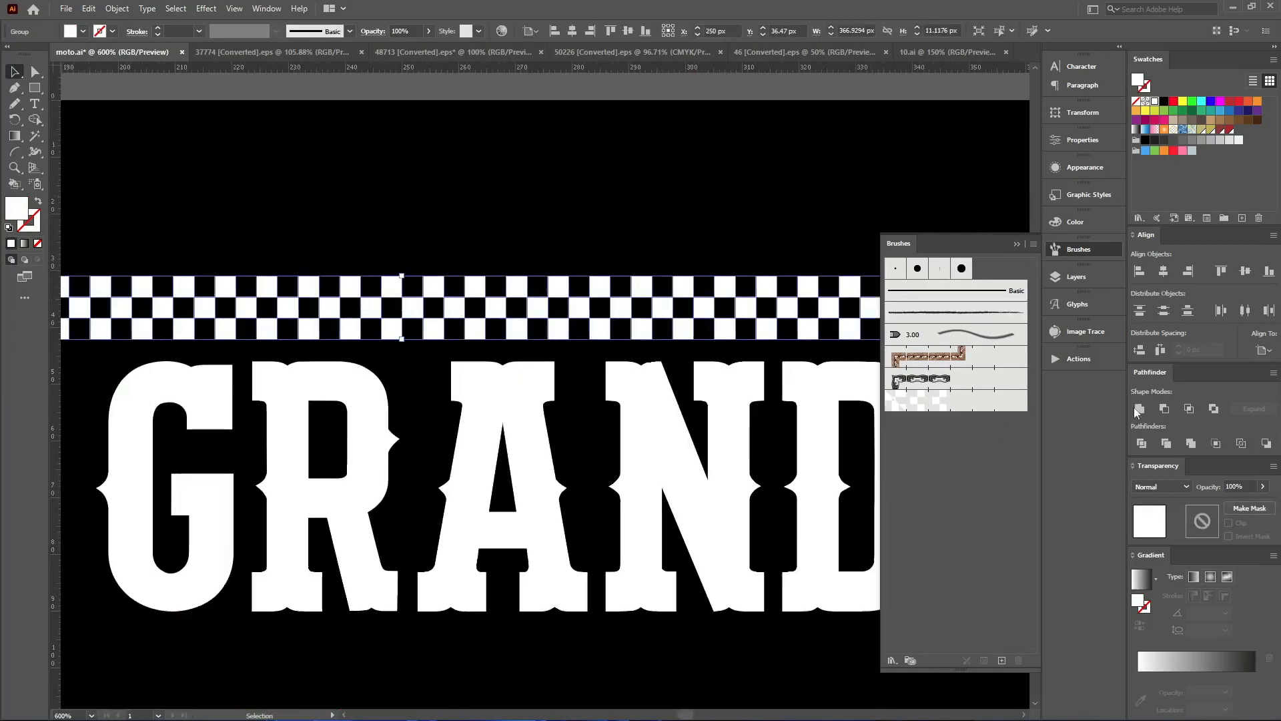
scroll(569, 259, "down", 2)
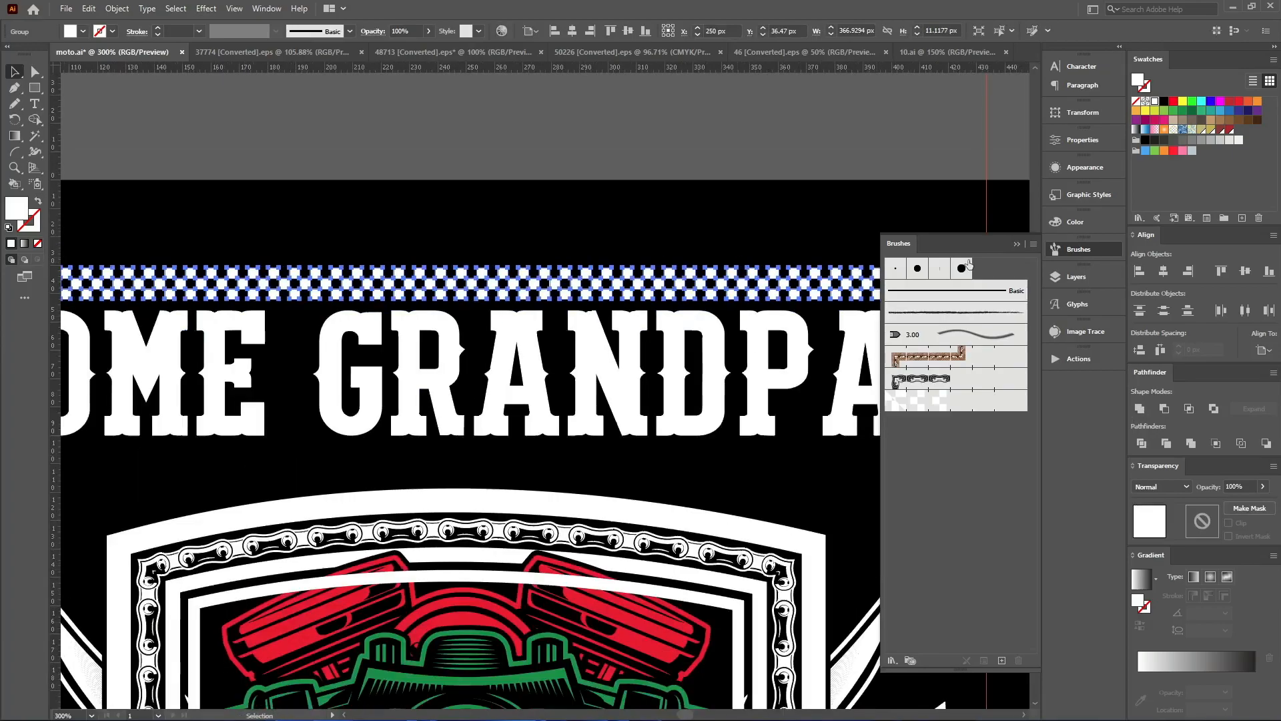
Move the lettering and its checkered strip up, and place a copy of the strip directly below the lettering
left_click(1018, 243)
left_click_drag(562, 222, 682, 358)
left_click_drag(628, 319, 619, 398)
left_click(683, 385)
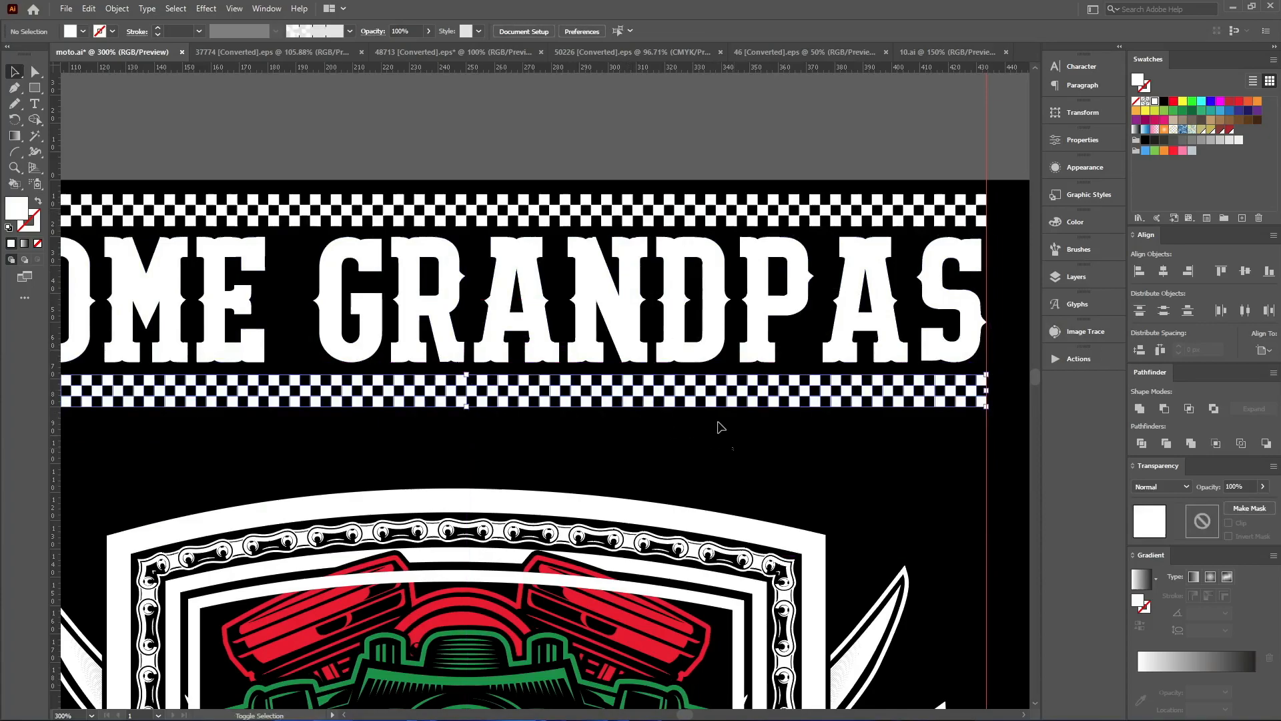
Even out the gaps between the lettering and its two checkered strips, and group all three
left_click_drag(732, 444, 590, 162)
scroll(631, 220, "down", 3)
key("ctrl+g")
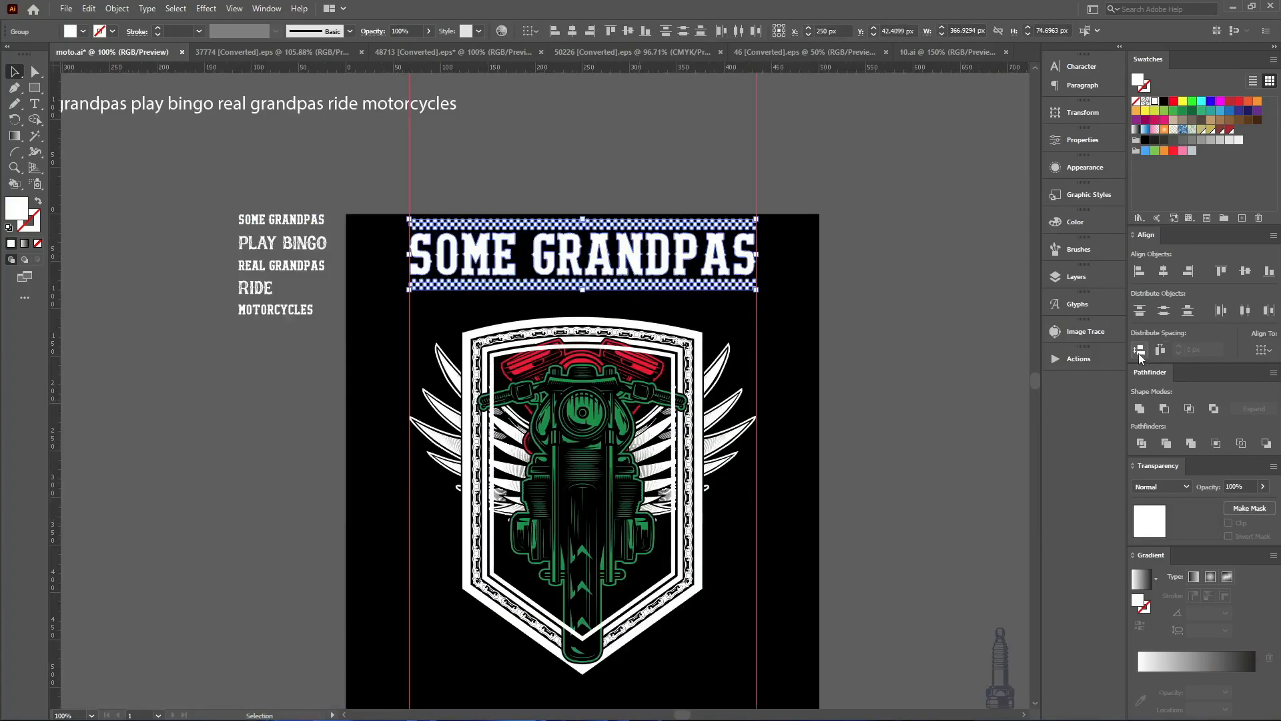
scroll(760, 270, "up", 1)
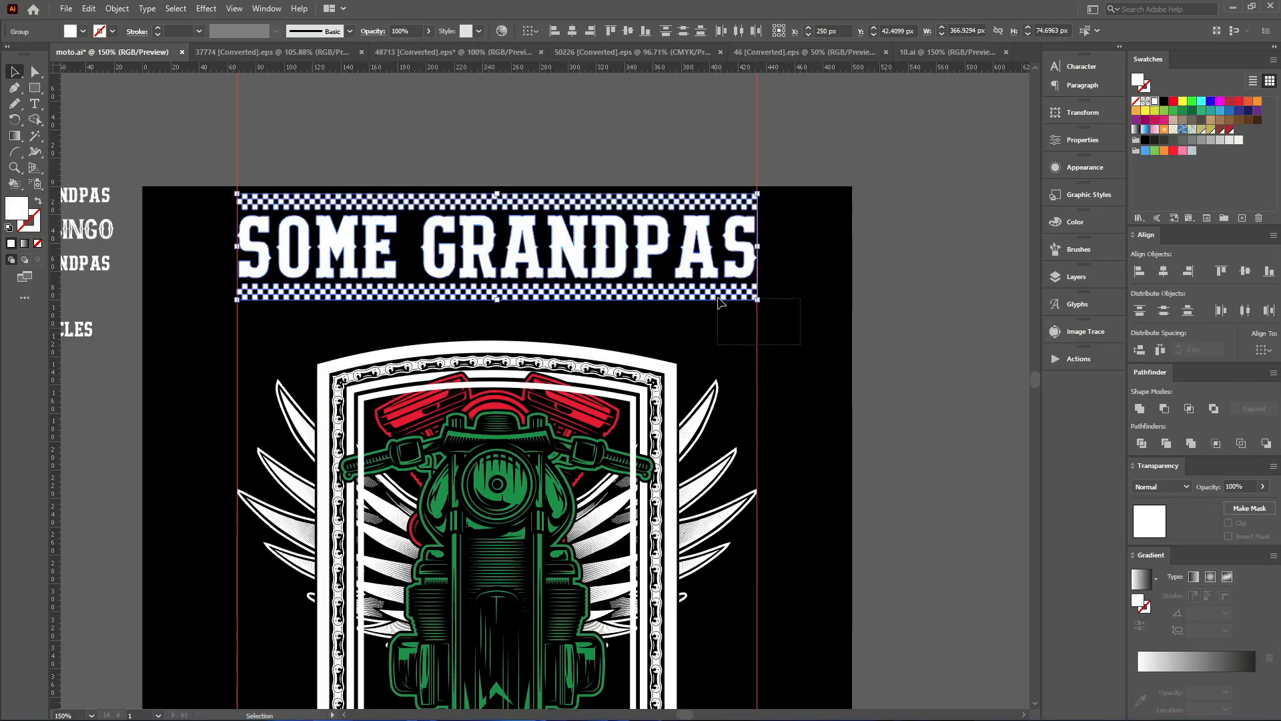
left_click_drag(719, 302, 720, 304)
left_click(739, 254)
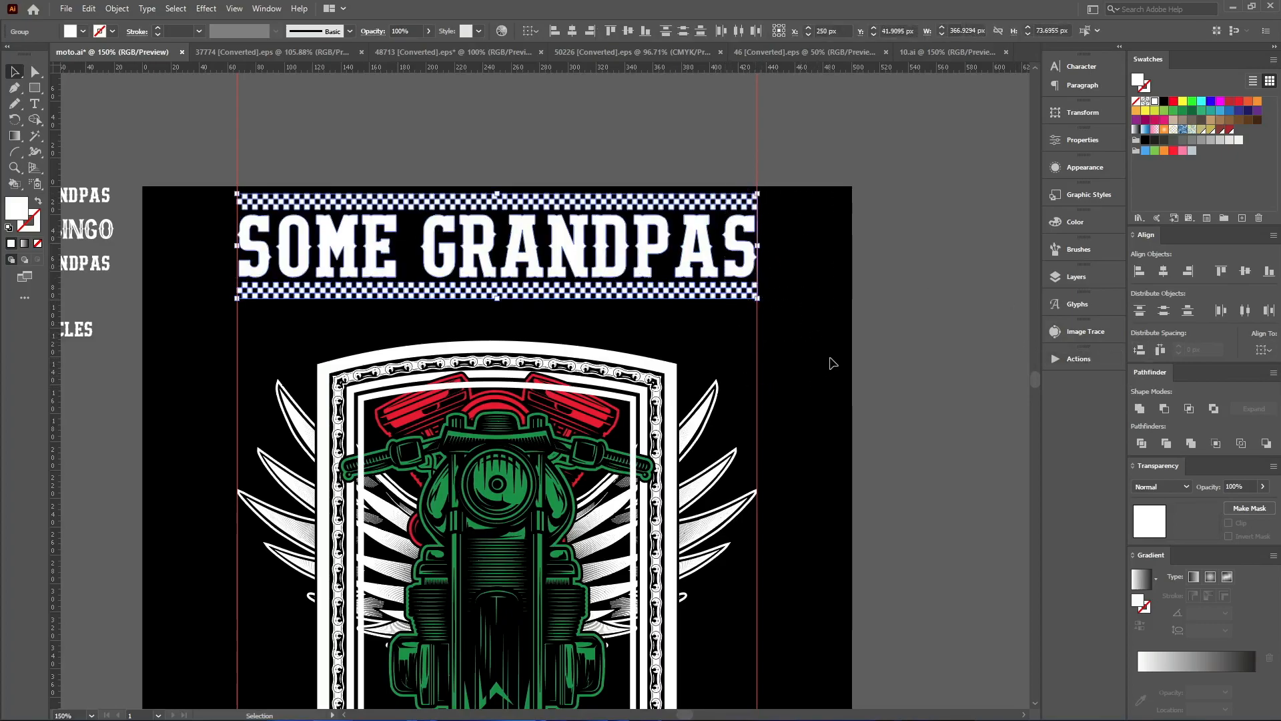
key("ctrl+g")
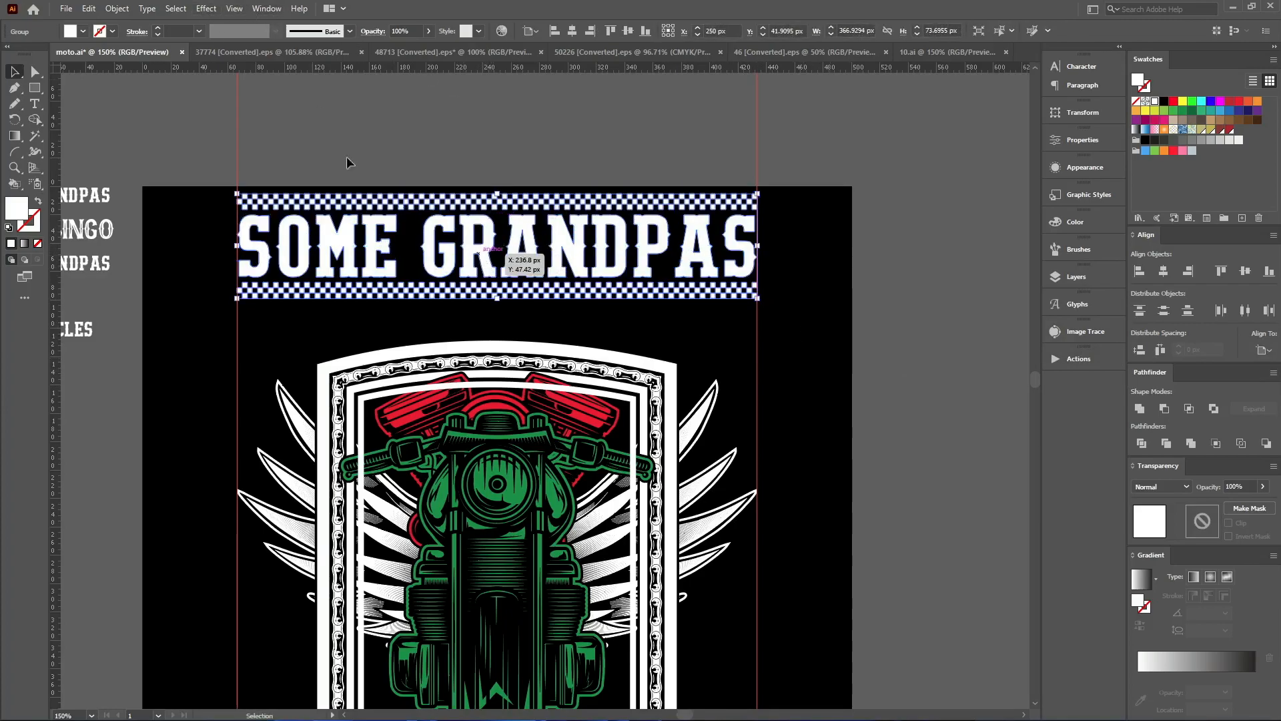
Warp the SOME GRANDPAS group with a horizontal Arch at 19% bend, and move it down onto the shield's upper edge
left_click(207, 10)
mouse_move(227, 181)
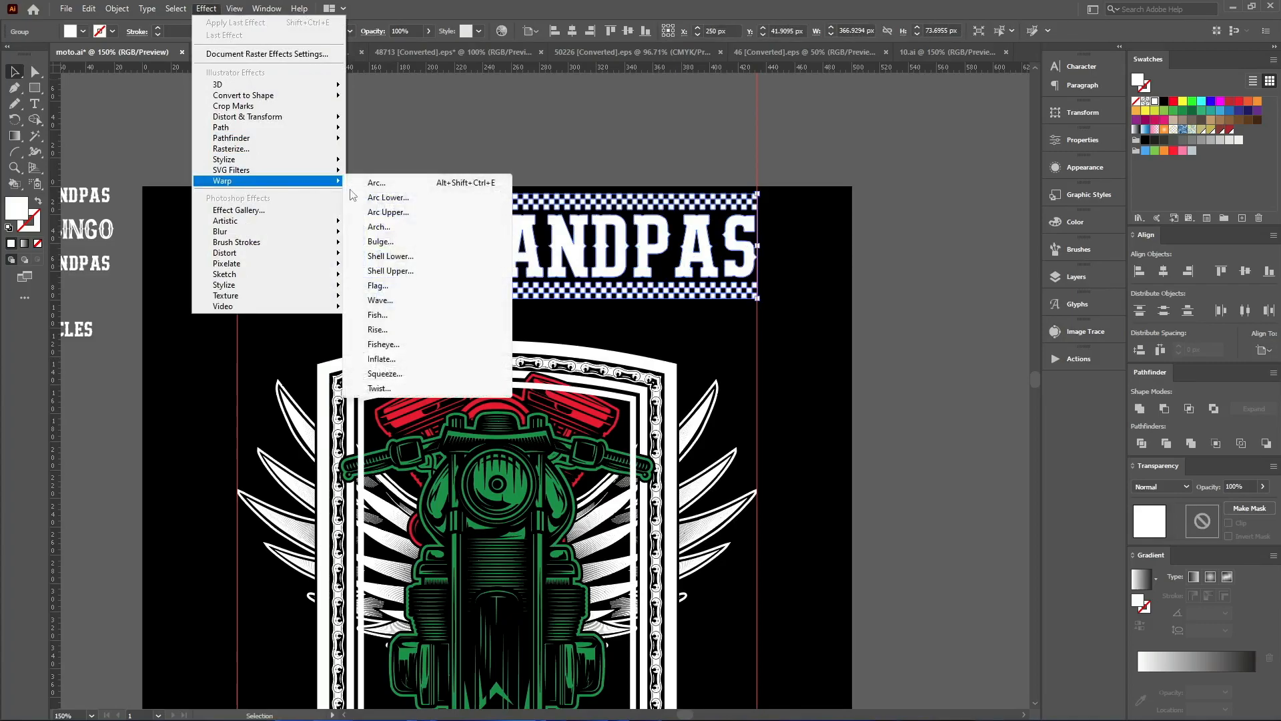
left_click(395, 287)
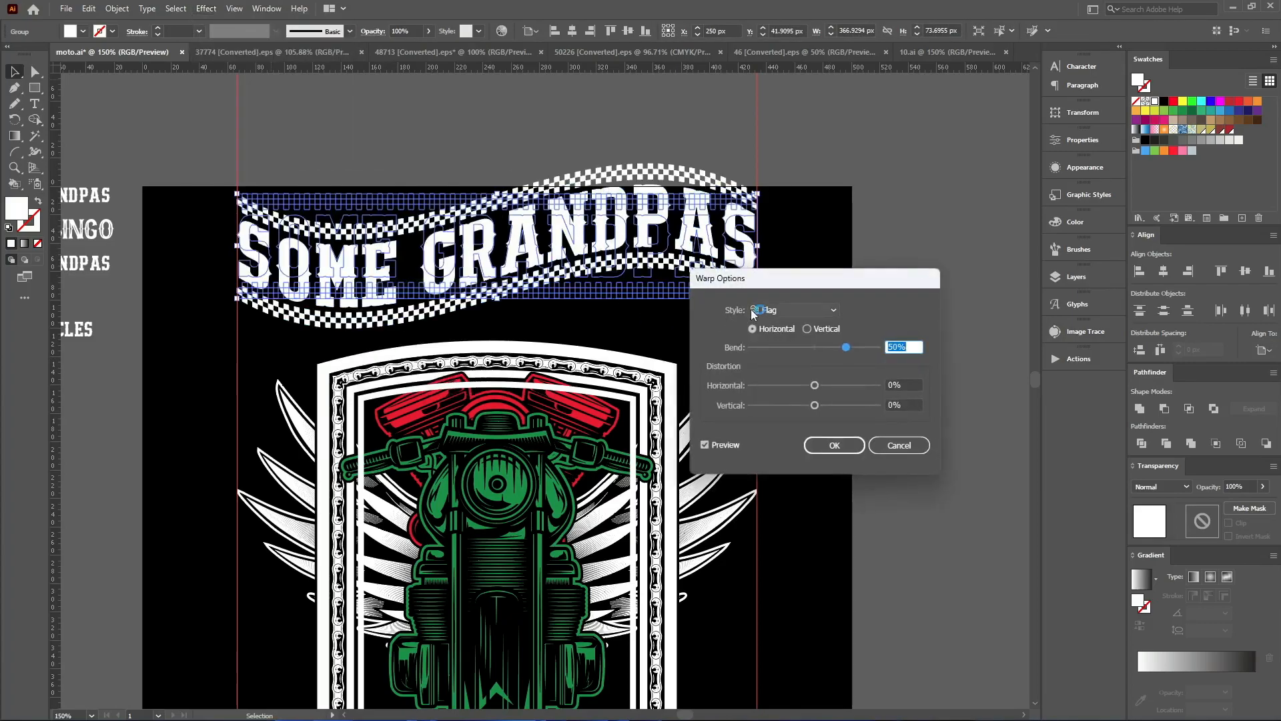
left_click(750, 310)
left_click(781, 372)
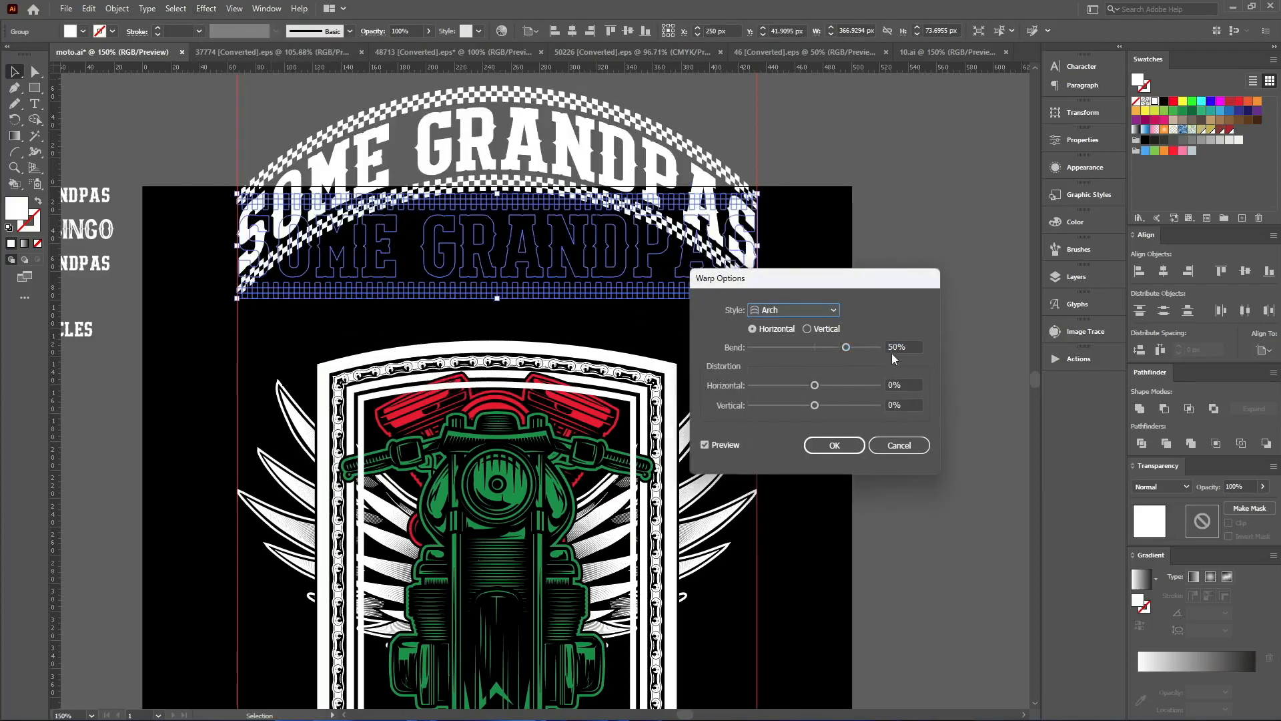
scroll(900, 346, "down", 2)
scroll(900, 346, "up", 2)
scroll(899, 347, "down", 5)
scroll(898, 348, "up", 2)
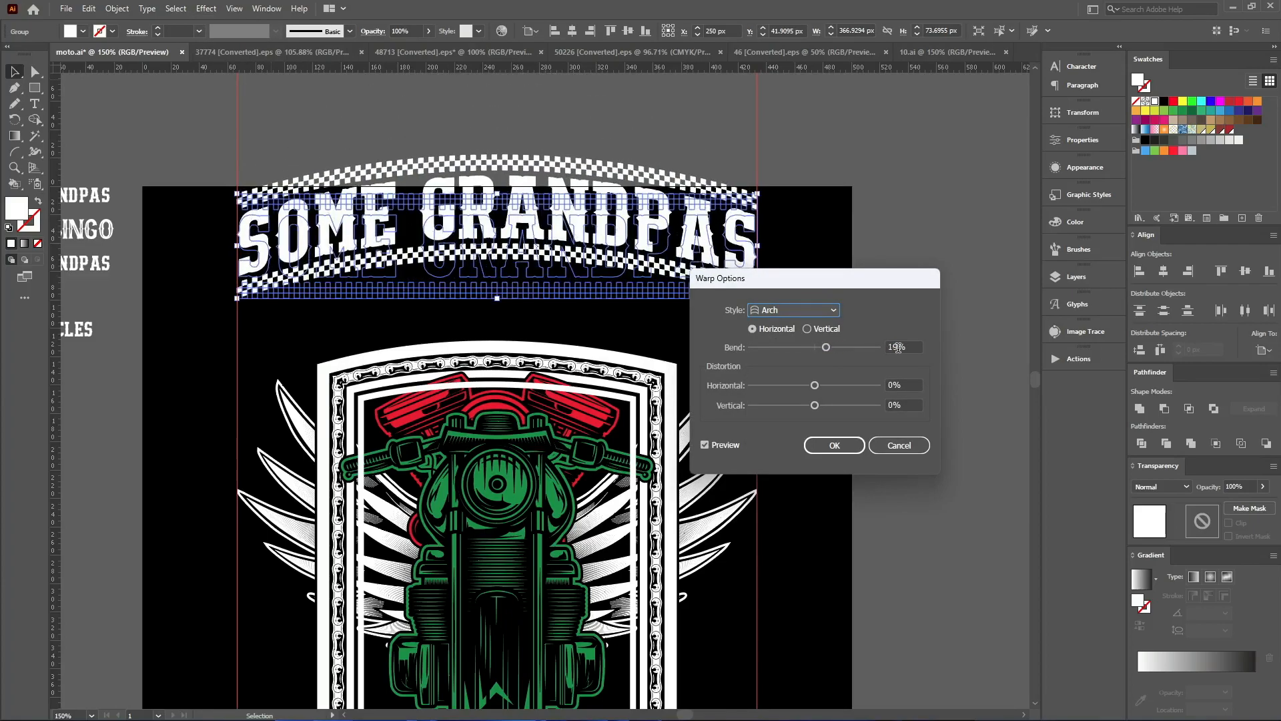
left_click(849, 450)
left_click_drag(644, 281, 643, 340)
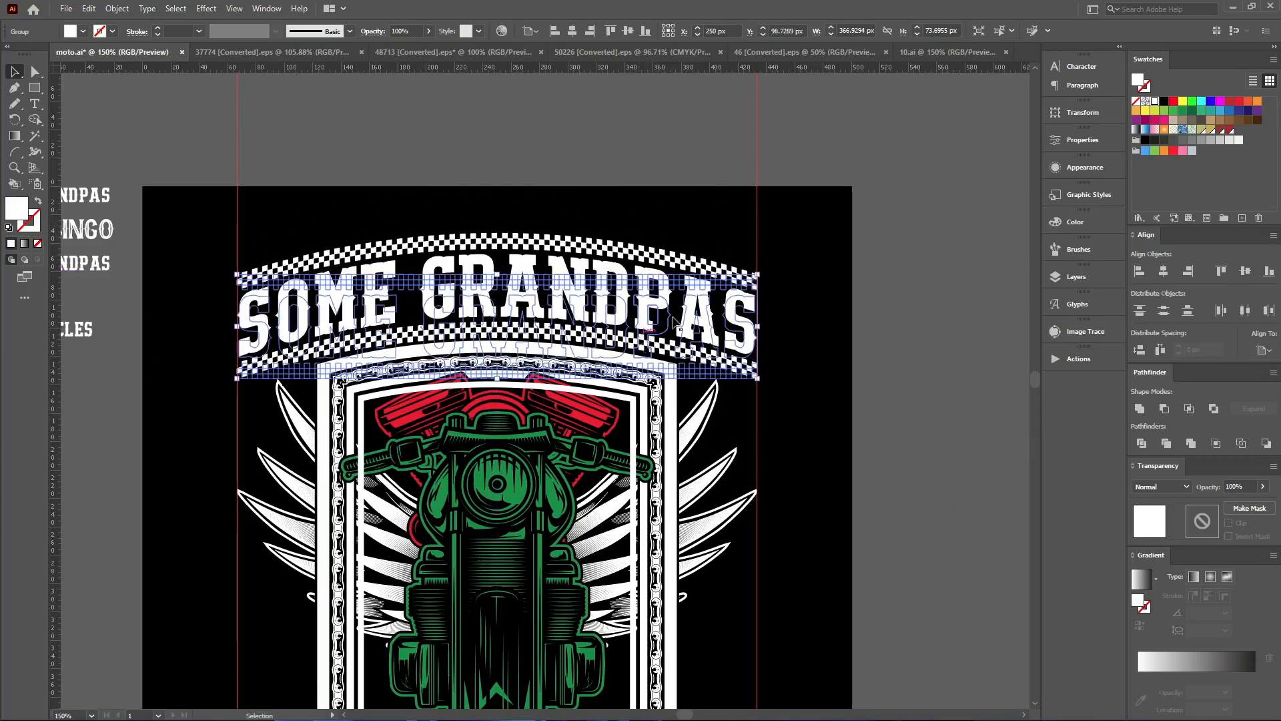
Set the bend of the SOME GRANDPAS group's Arch warp to 25%
left_click(1075, 168)
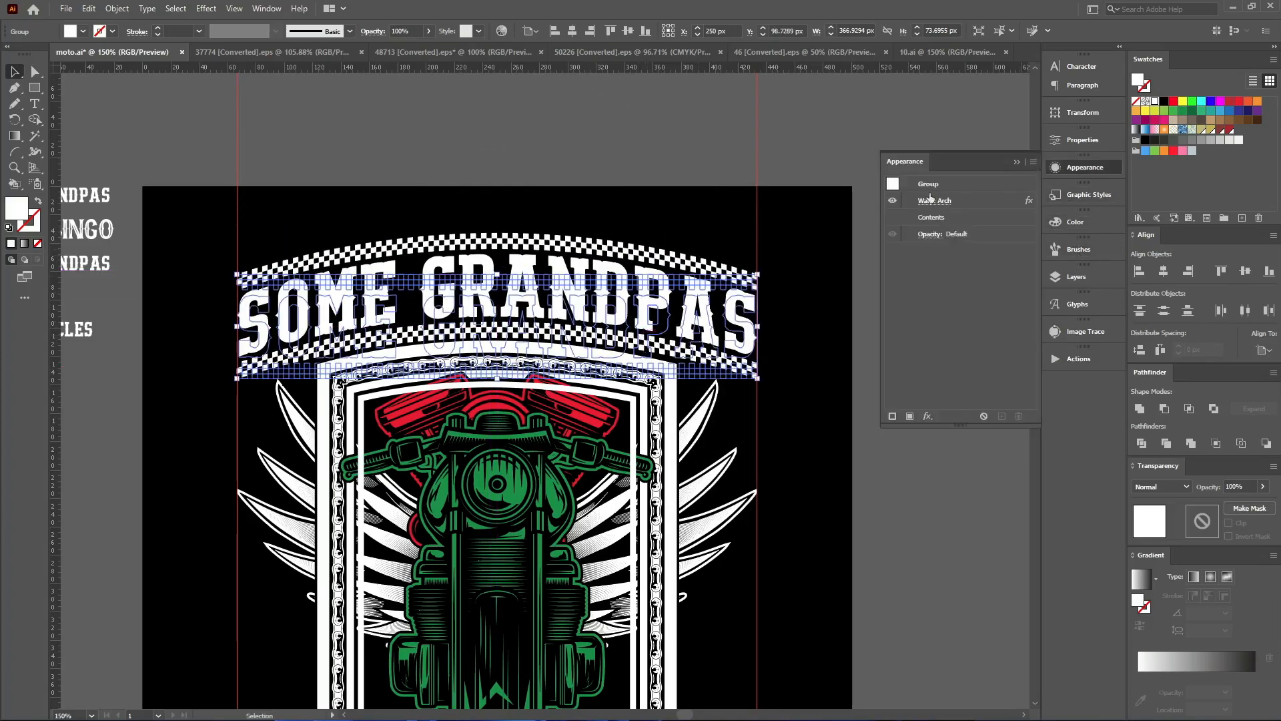
left_click(934, 200)
key("Up")
key("Up")
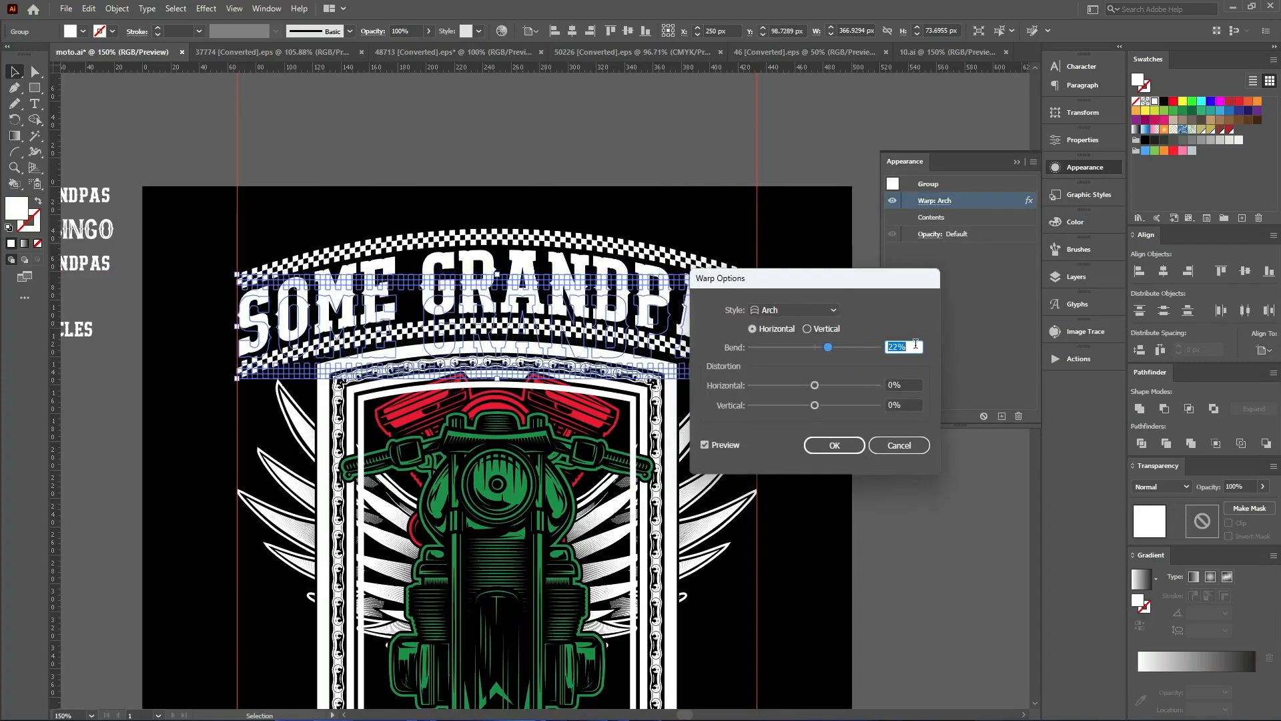
key("Up")
key("Up")
key("Up")
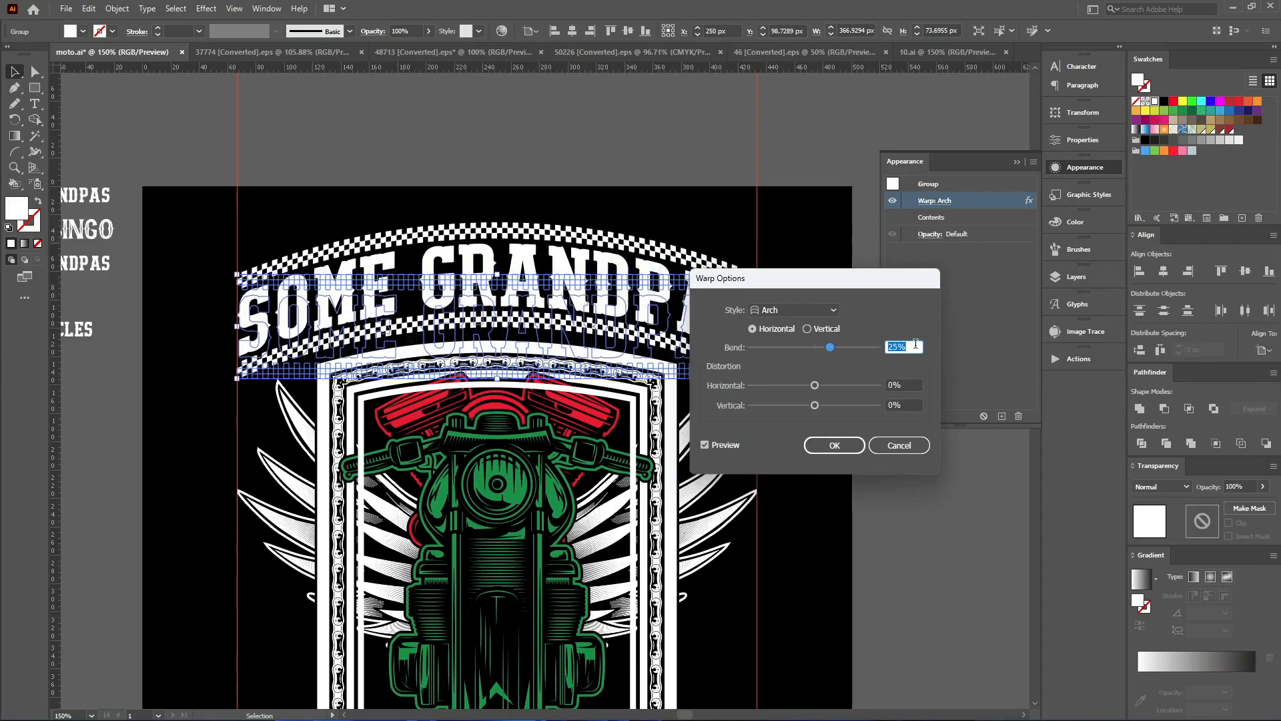
left_click(832, 443)
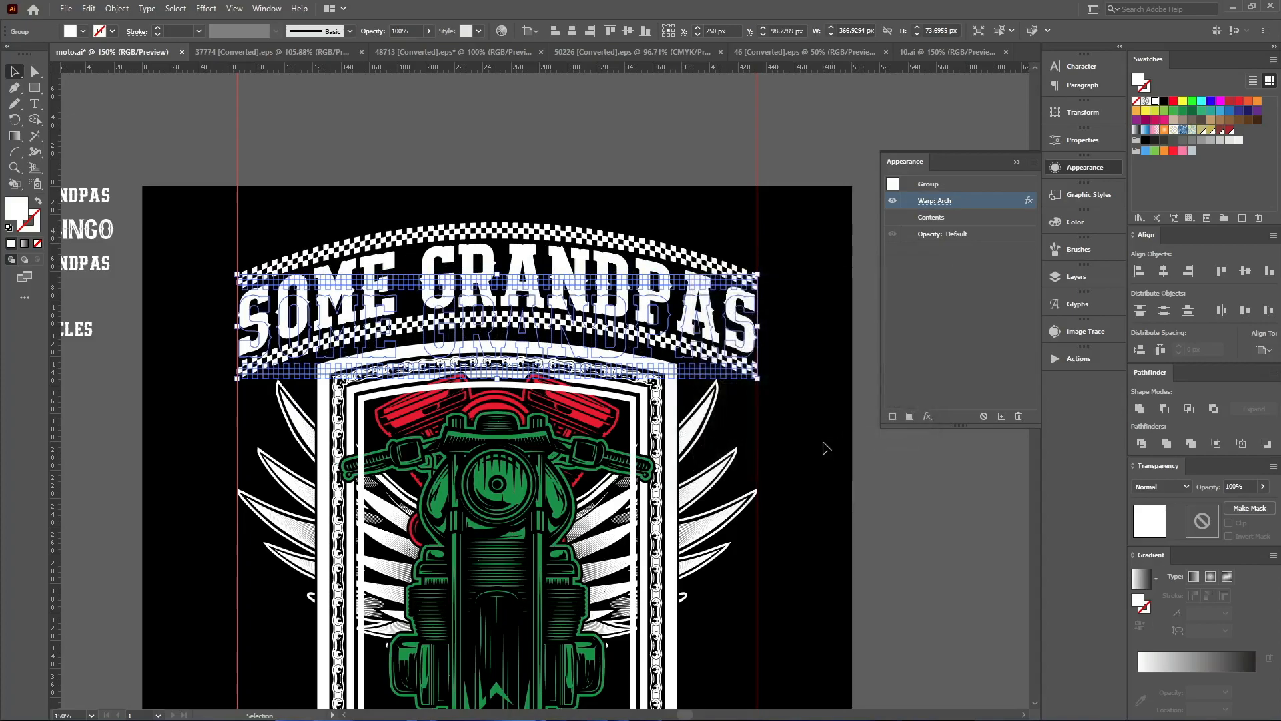
Nudge the arched lettering group down towards the shield's upper edge, and expand its warp appearance
key("Down")
key("Down")
key("Down")
key("Down")
key("Down")
key("Down")
key("Down")
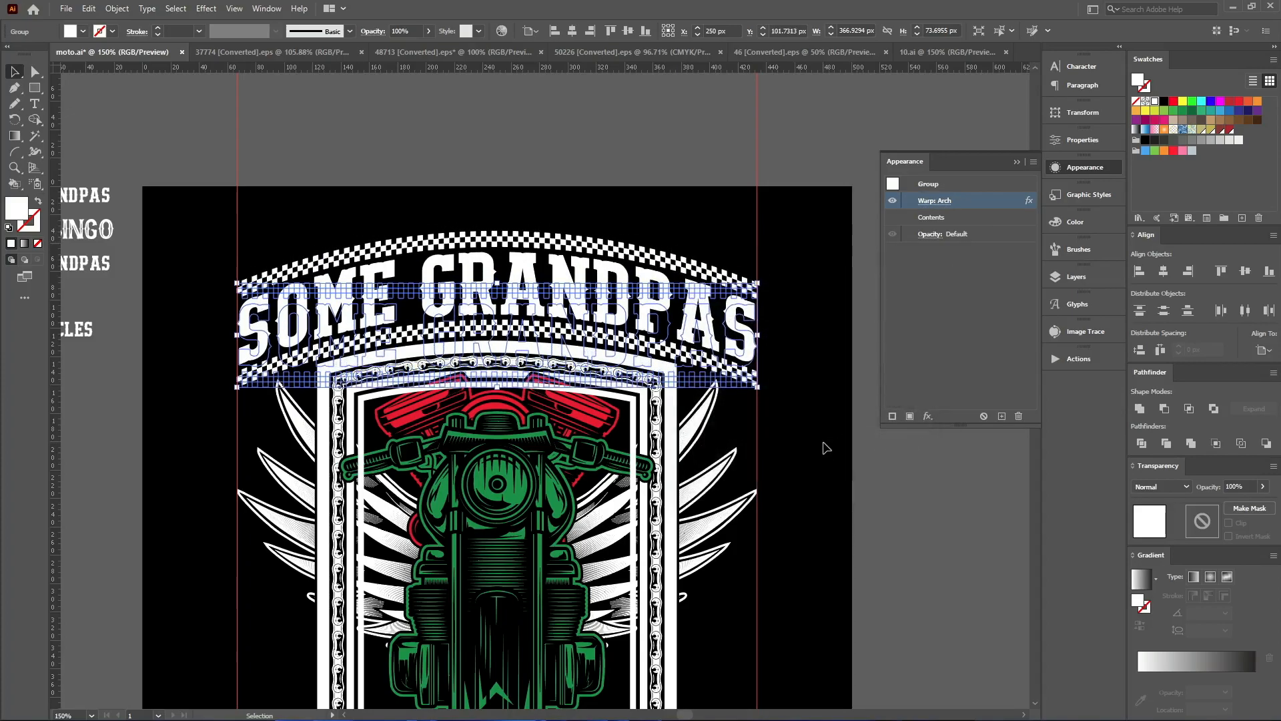
key("Up")
key("Up")
key("Up")
key("Up")
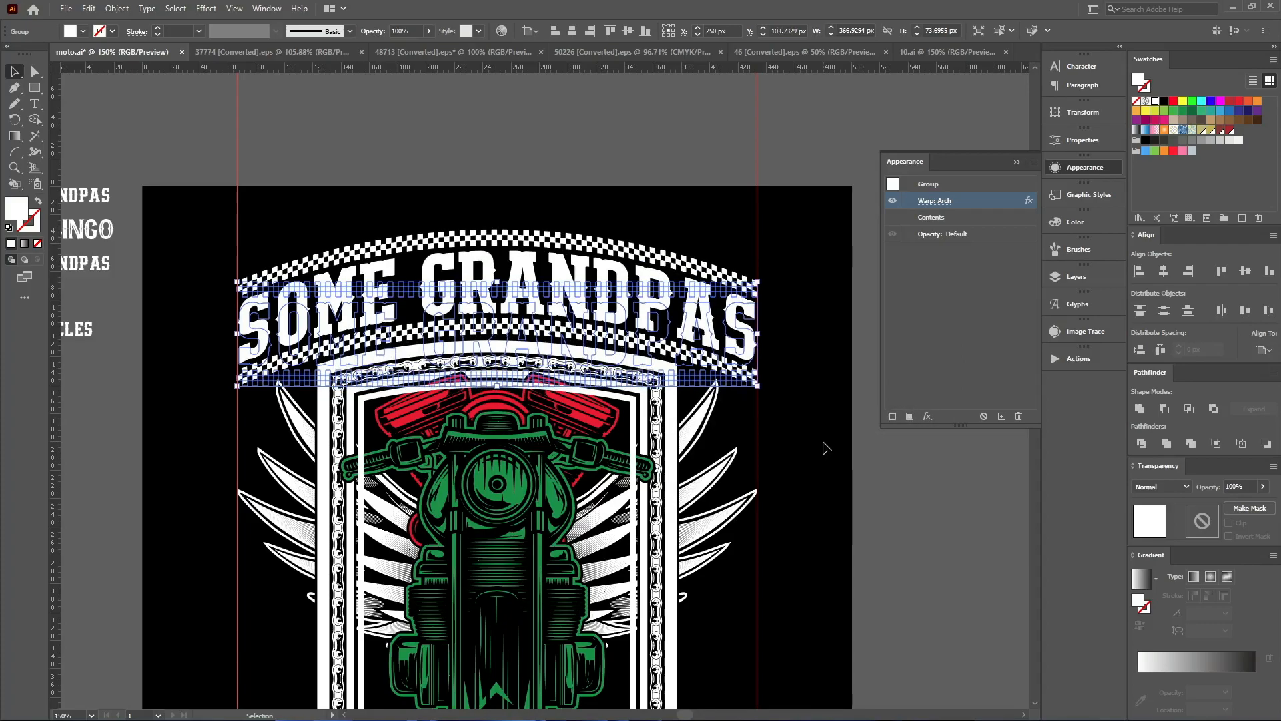
key("alt+o")
key("e")
left_click(801, 432)
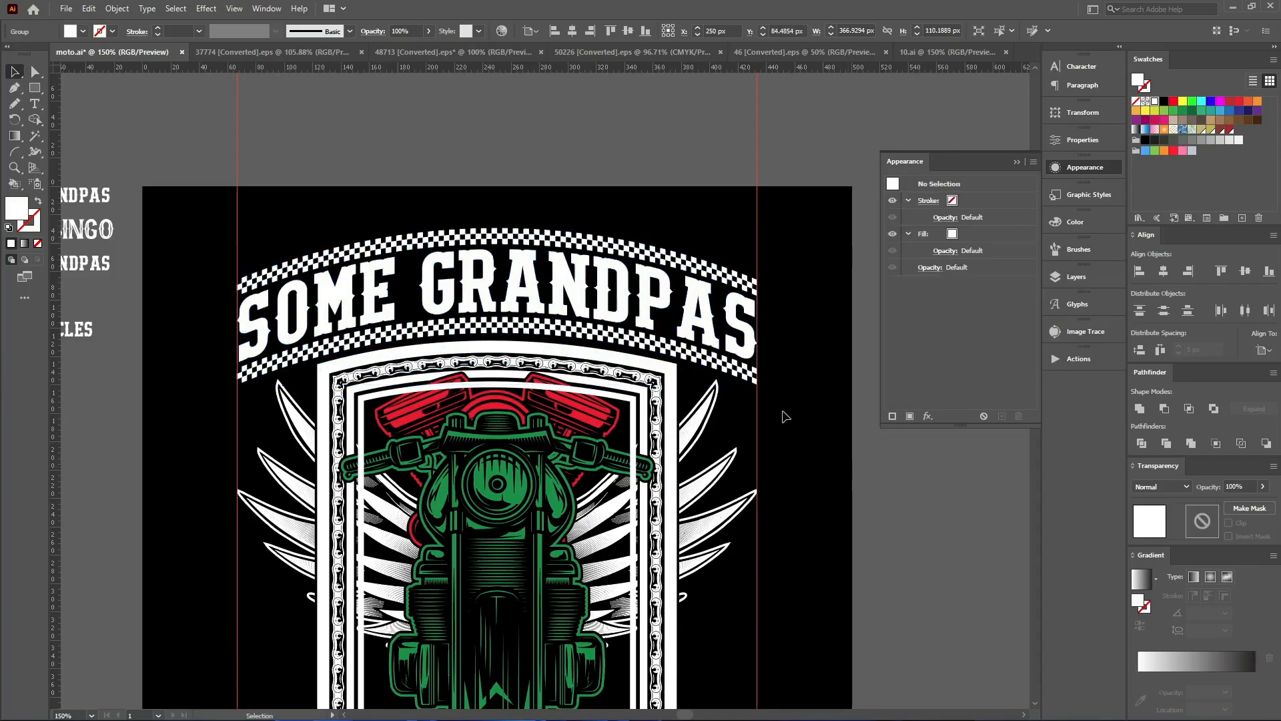
Delete the thin 4 pt outline inside the shield's chain border
scroll(744, 419, "down", 2)
scroll(768, 467, "down", 1)
scroll(767, 467, "down", 1)
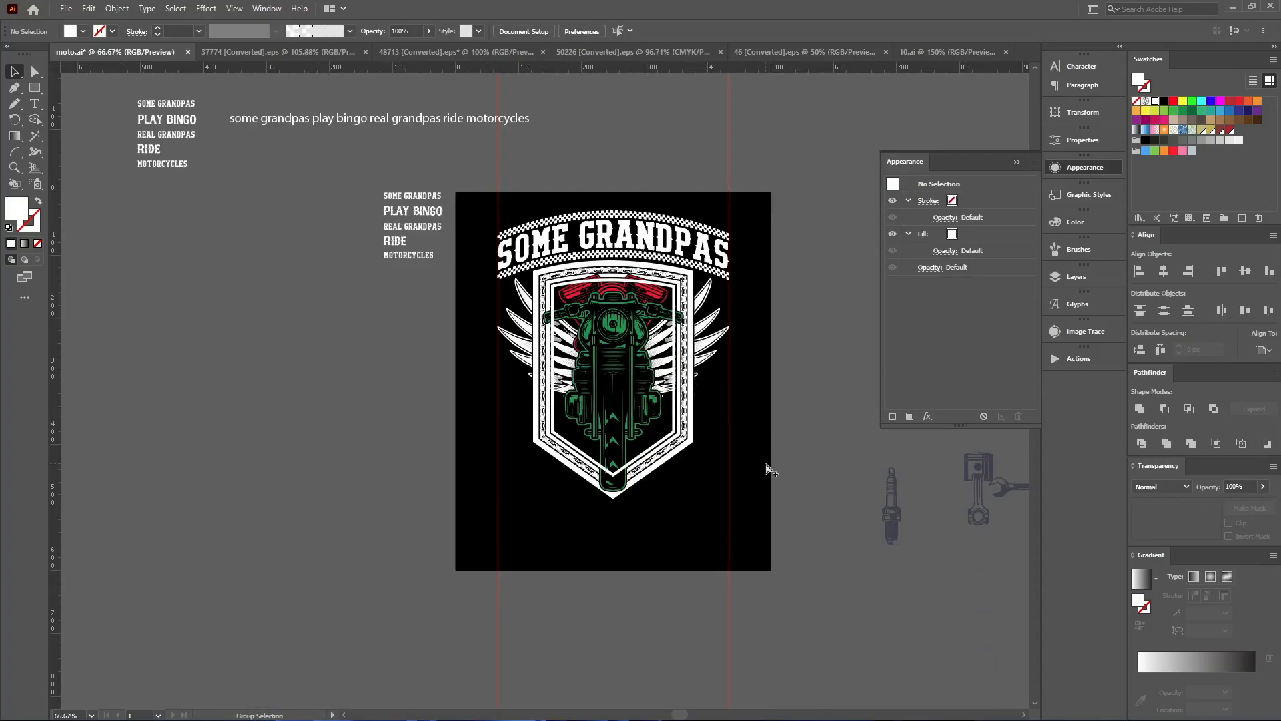
scroll(767, 469, "up", 1)
scroll(767, 469, "up", 1)
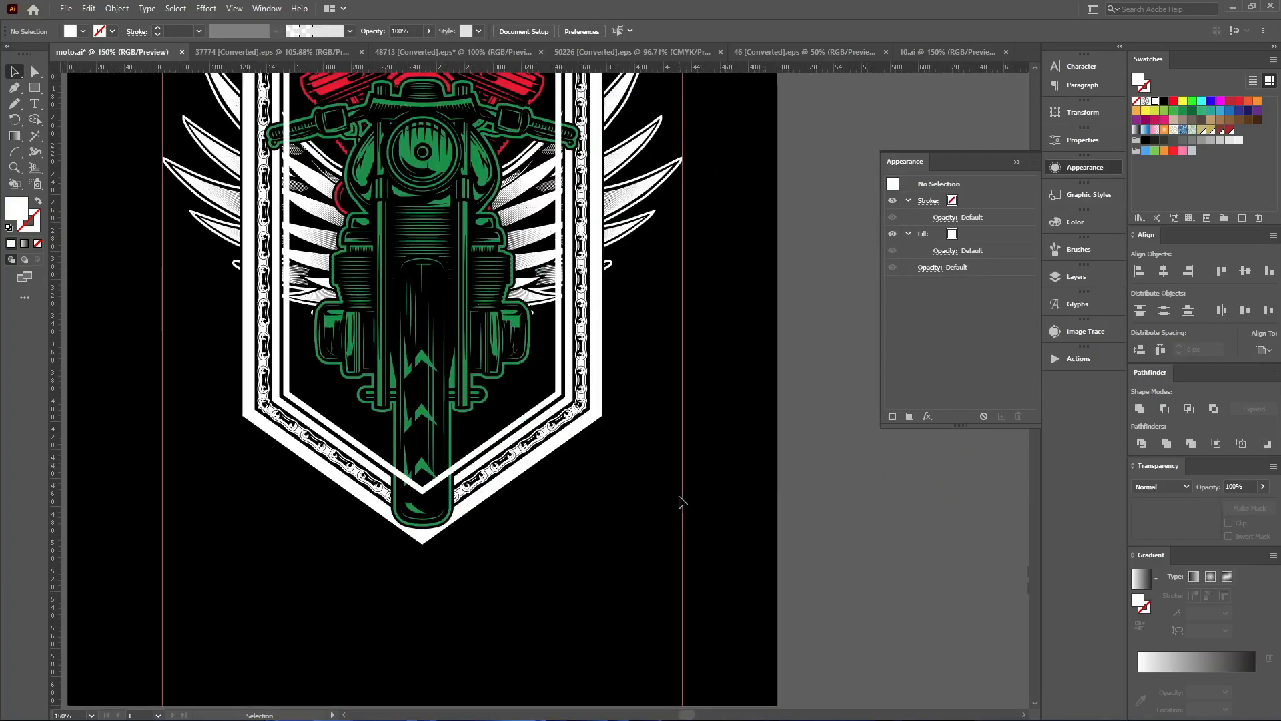
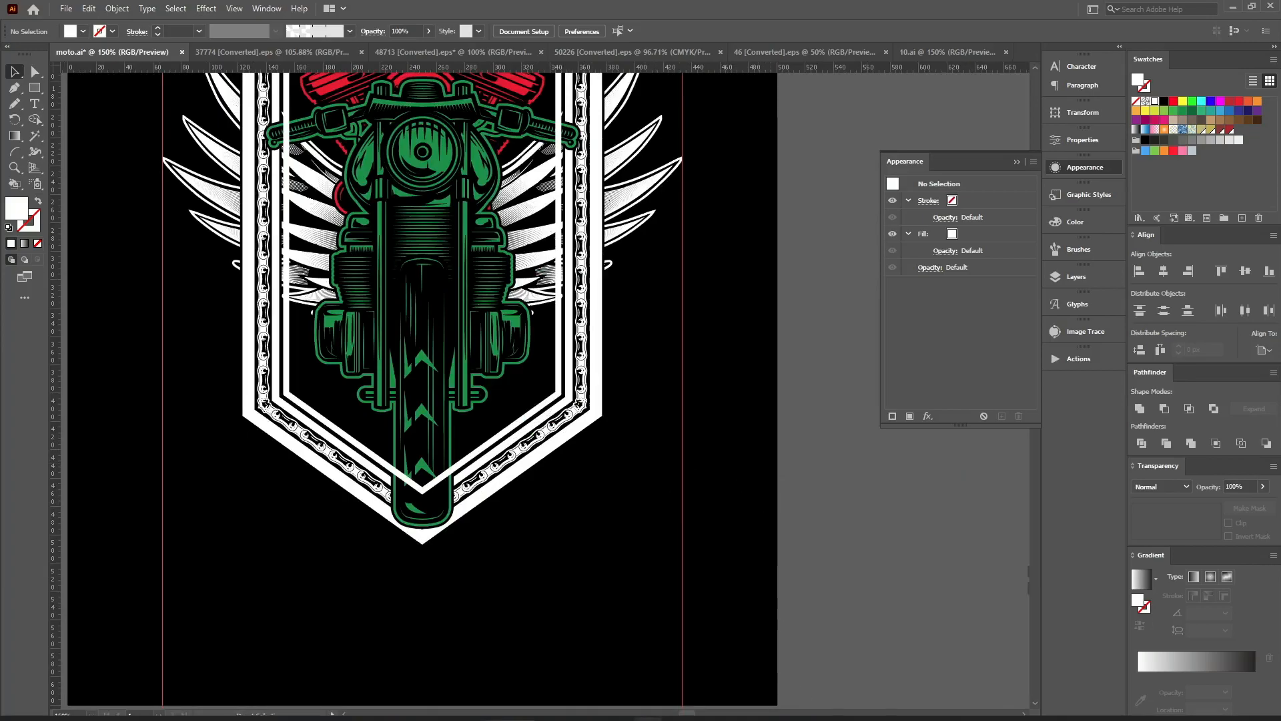
left_click(820, 705)
left_click(1025, 530)
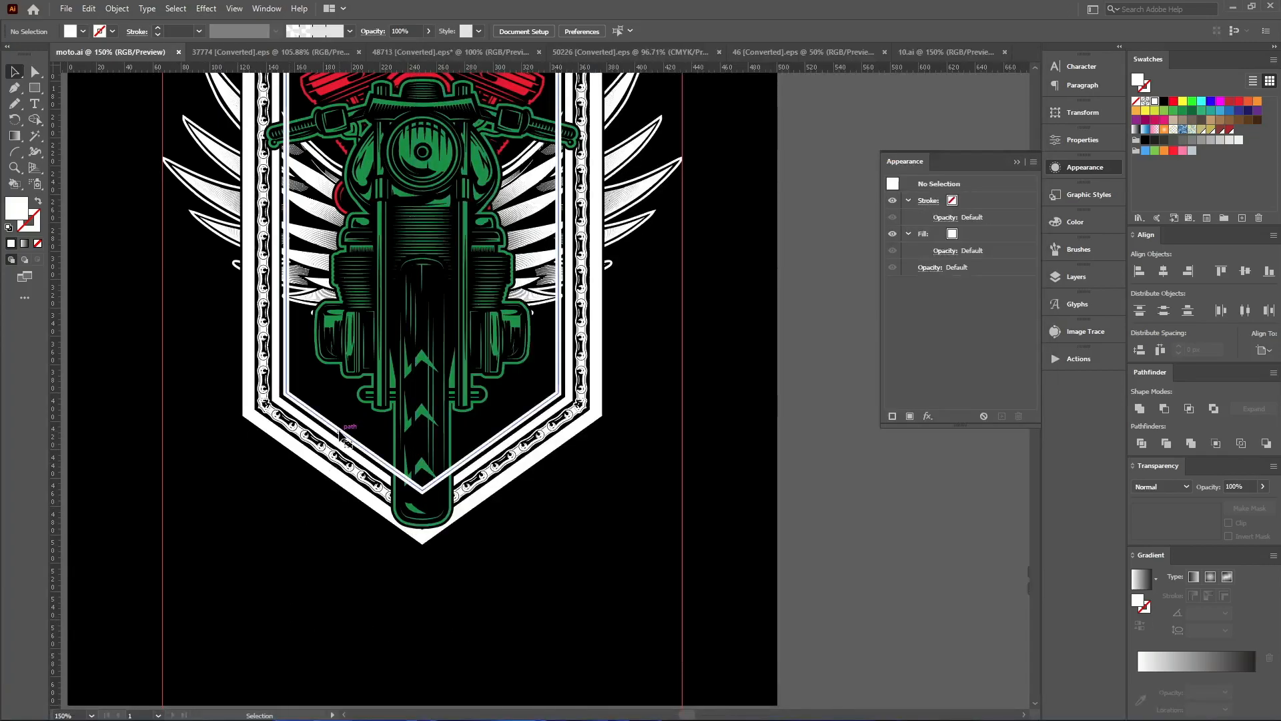
left_click(339, 434)
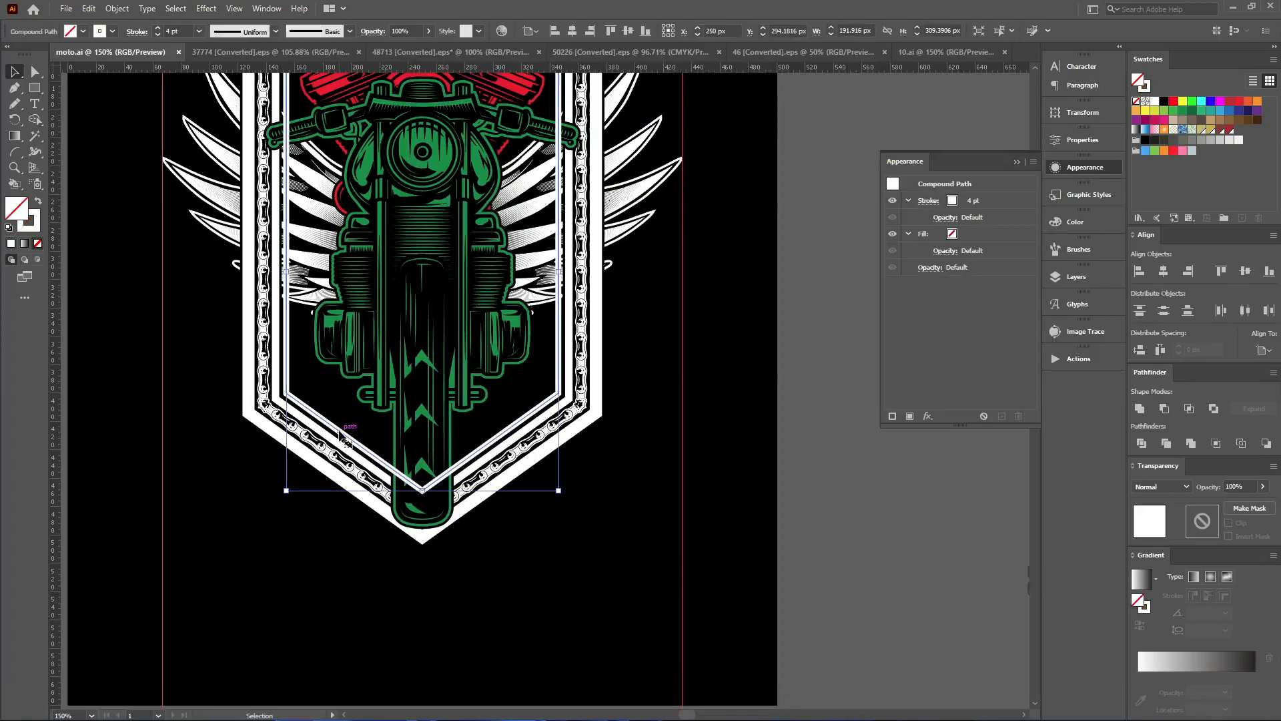
key("Delete")
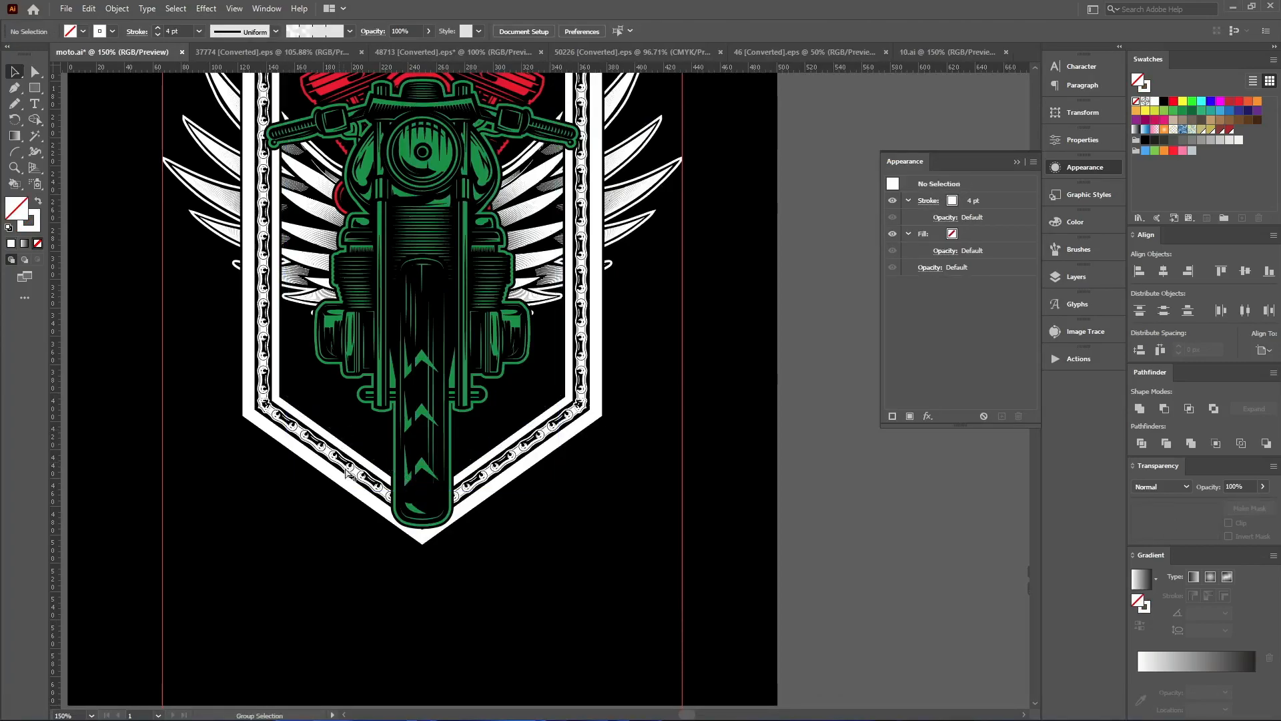
Bring the arched ribbon with raised curled ends from vintage-ribbon.ai into the moto.ai artwork
scroll(346, 469, "down", 4)
scroll(361, 431, "up", 3)
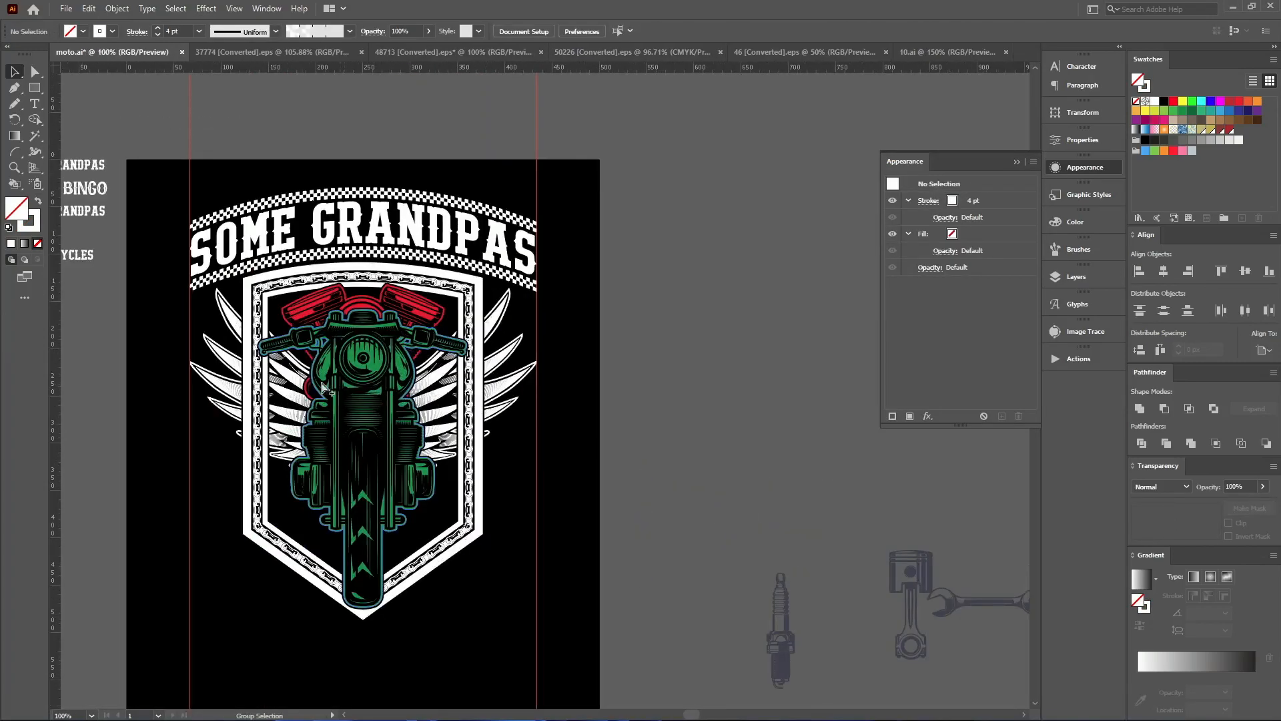
scroll(347, 461, "up", 1)
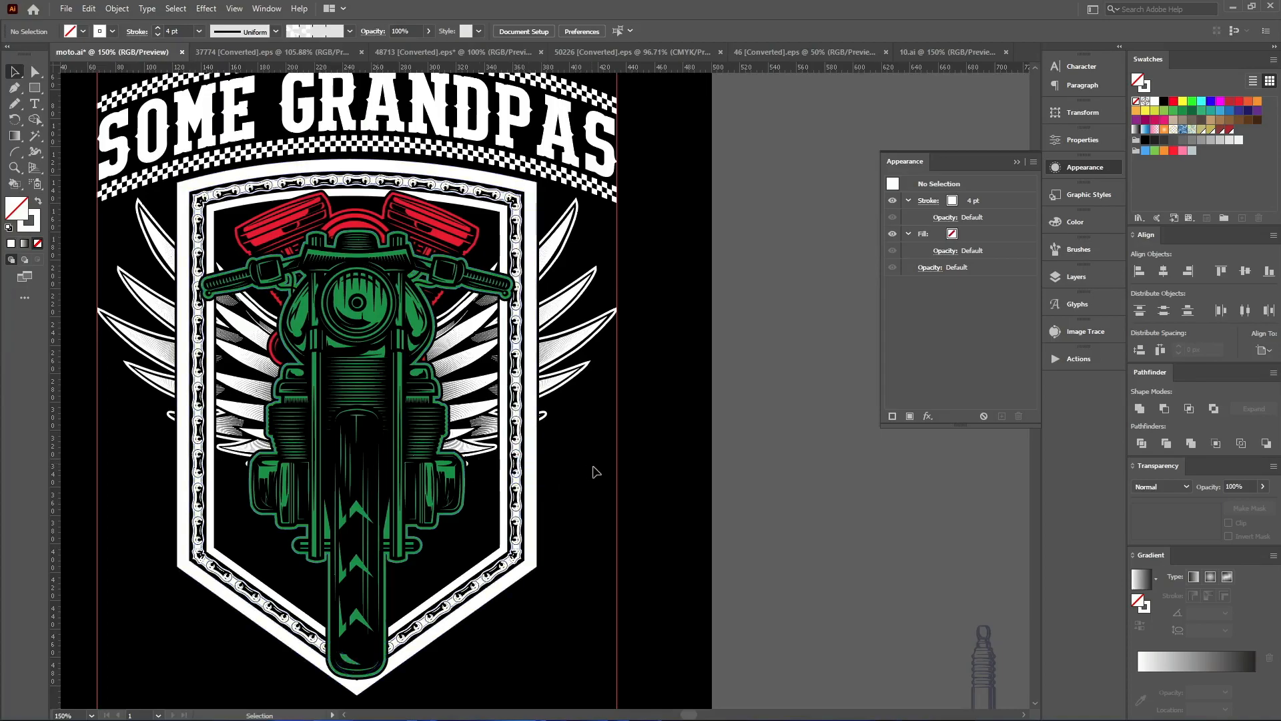
scroll(590, 476, "up", 1)
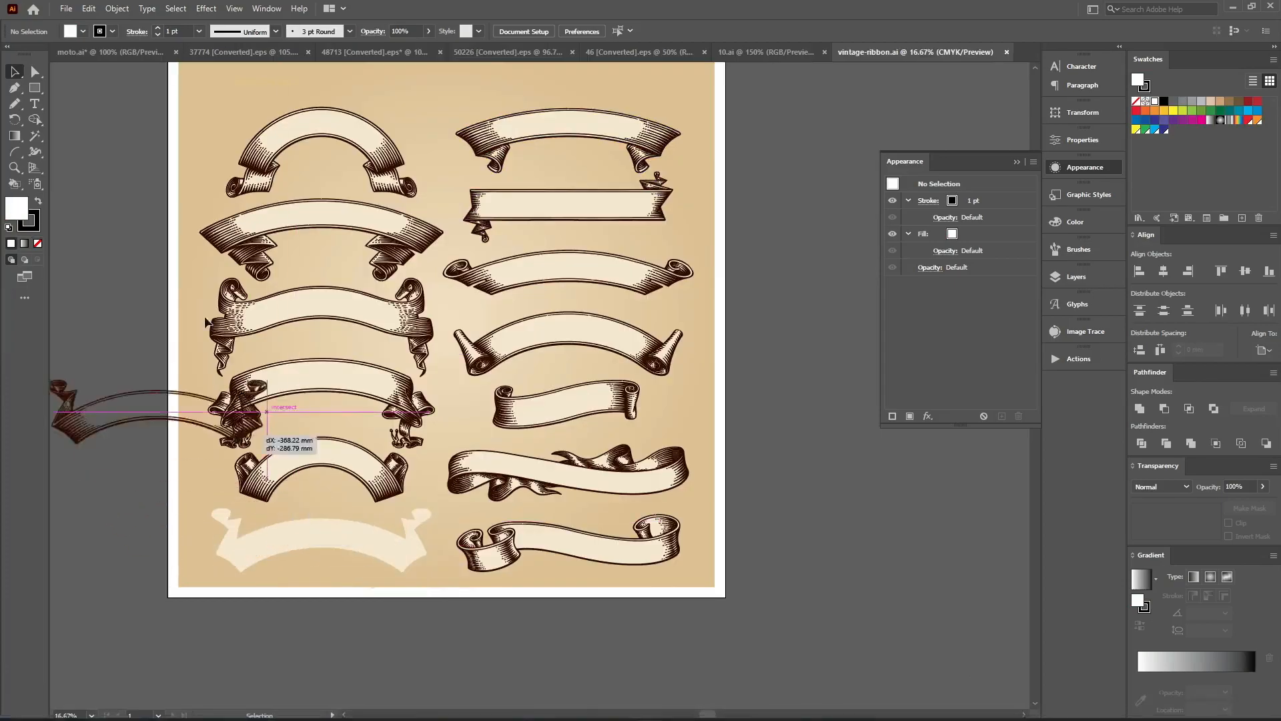
left_click_drag(225, 414, 143, 66)
left_click_drag(541, 492, 541, 492)
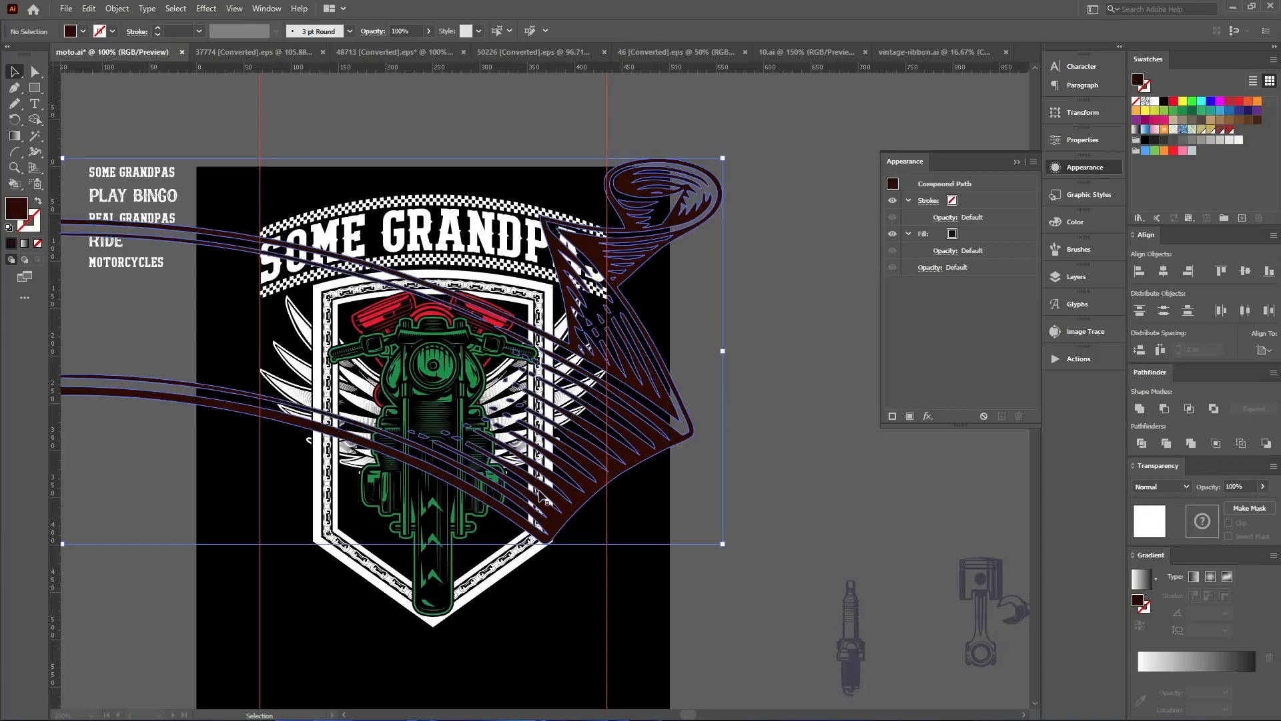
Scale the ribbon to about 305 px wide, centre it horizontally on the artboard, and move it over the shield's lower tip
left_click_drag(722, 349, 207, 351)
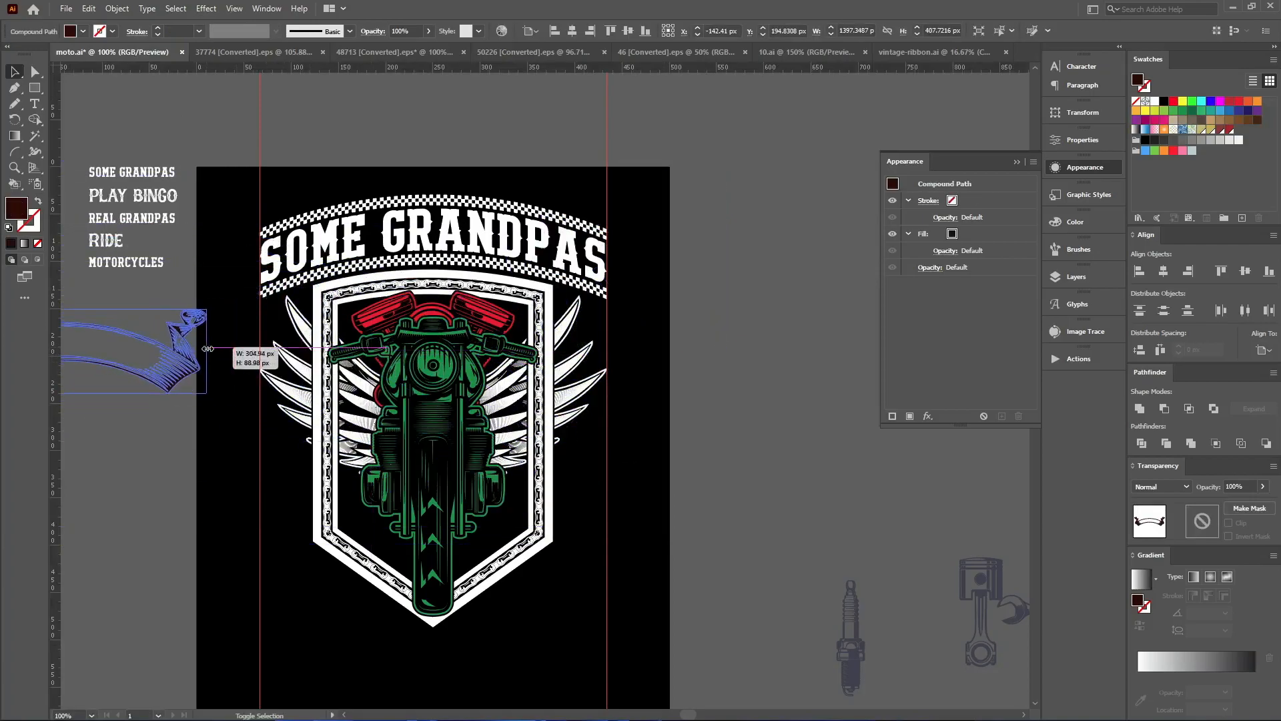
left_click(572, 31)
scroll(627, 213, "down", 3)
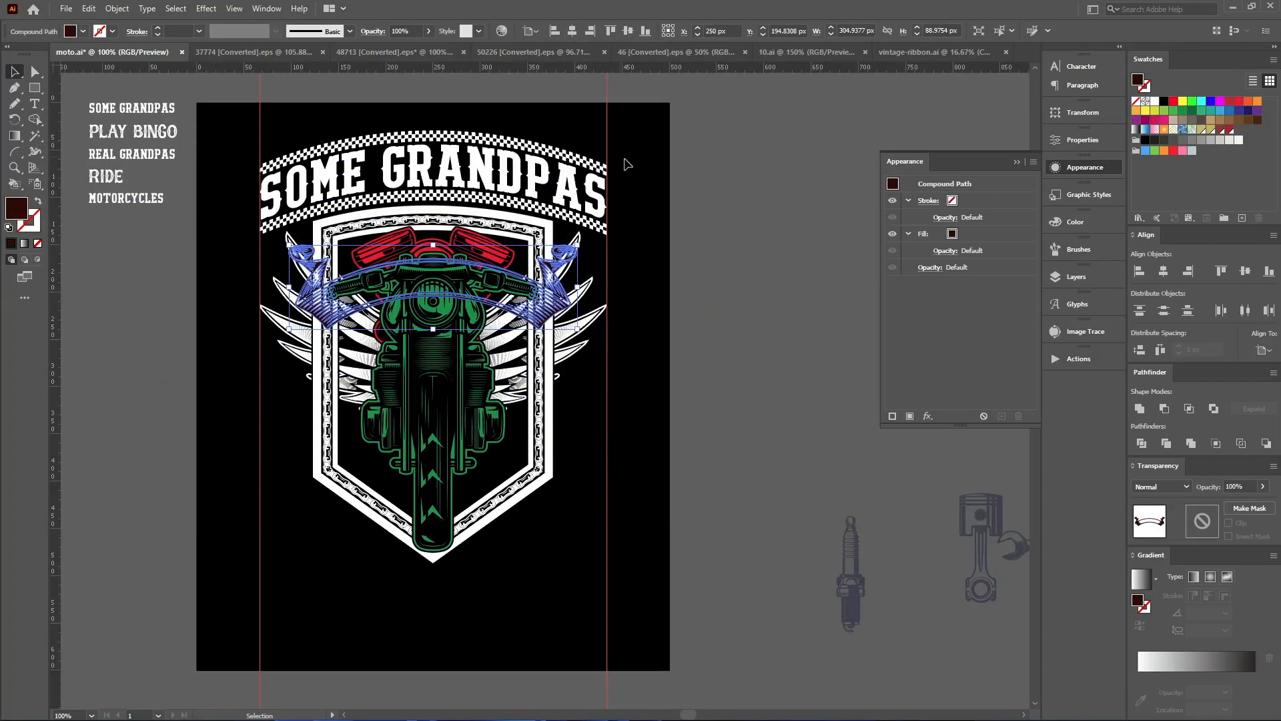
left_click_drag(570, 273, 564, 574)
Offset the ribbon's path by 1.7 px with round joins
scroll(546, 566, "up", 3)
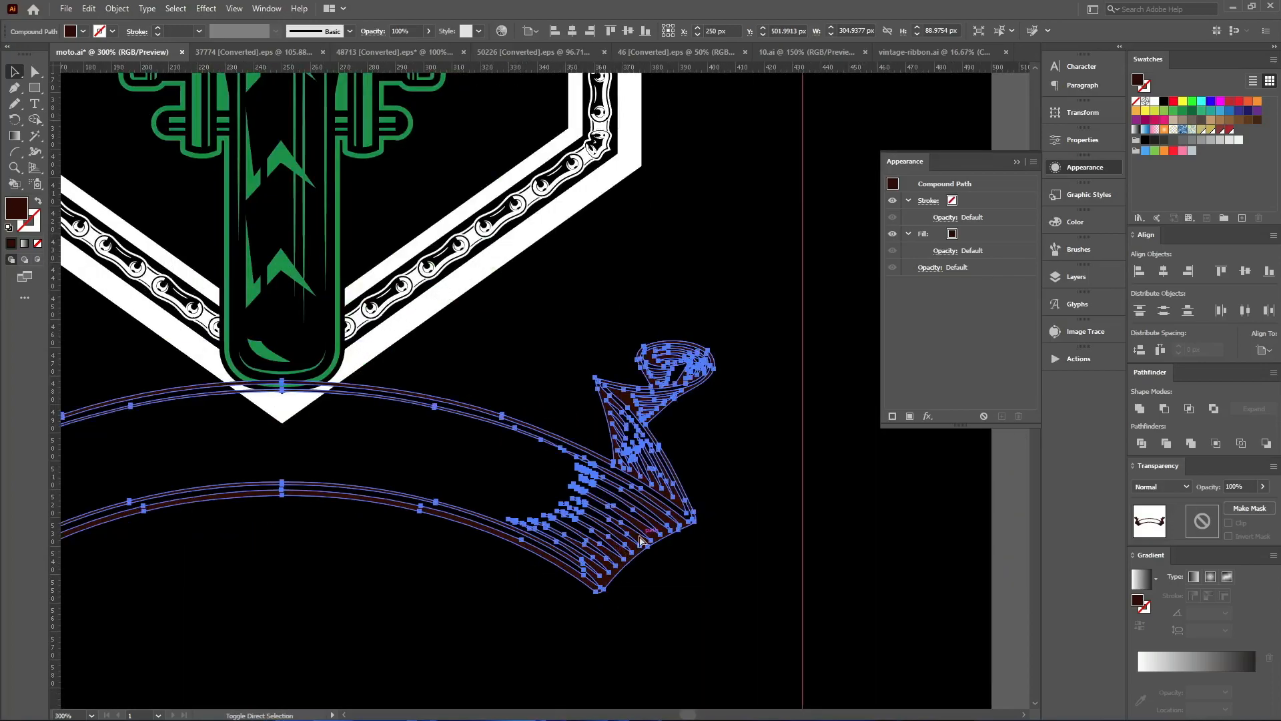
key("ctrl+alt+o")
key("Down")
key("Down")
key("Down")
key("Down")
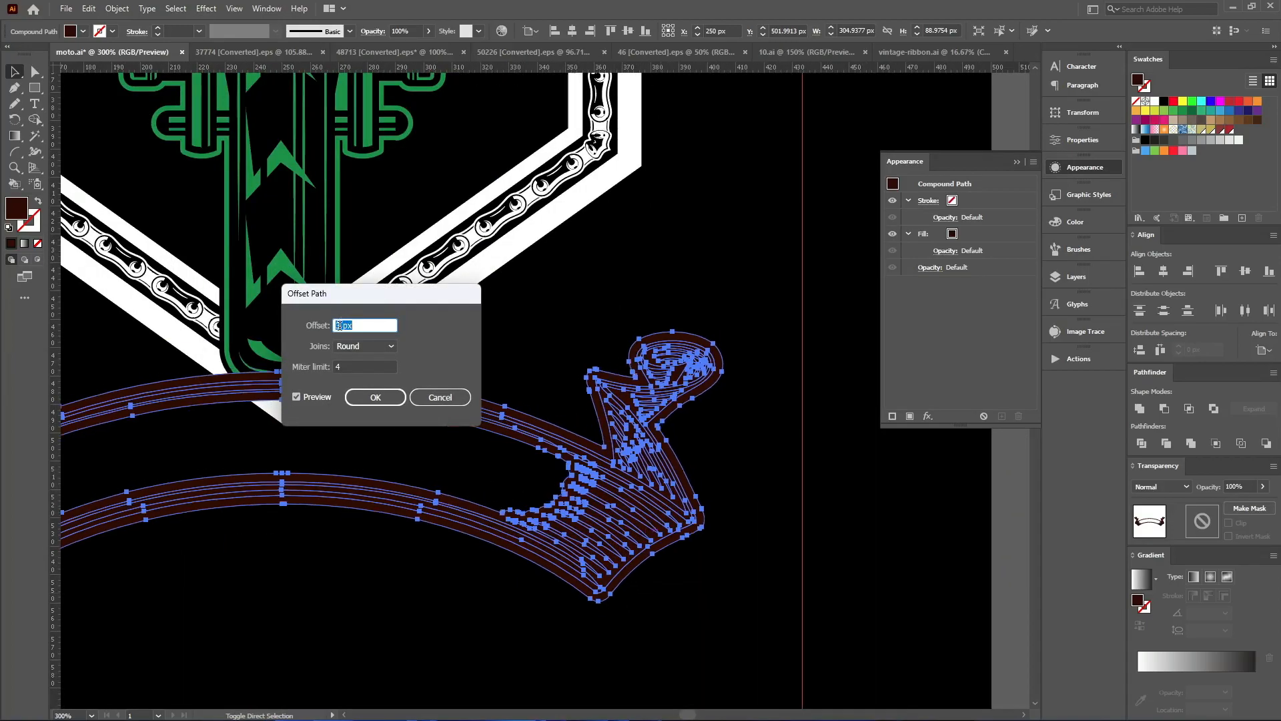
type("1.7")
left_click(361, 397)
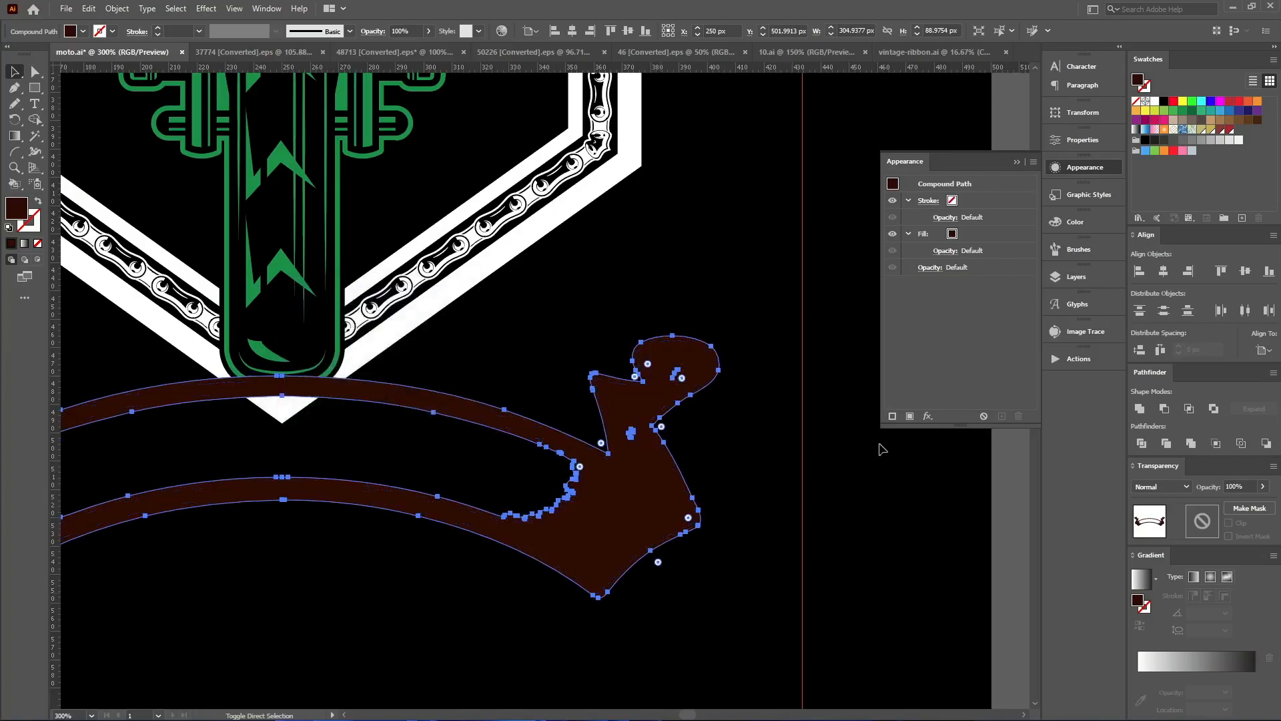
Unite the offset ribbon into one solid silhouette and place it behind the ribbon's line art
left_click(1193, 445)
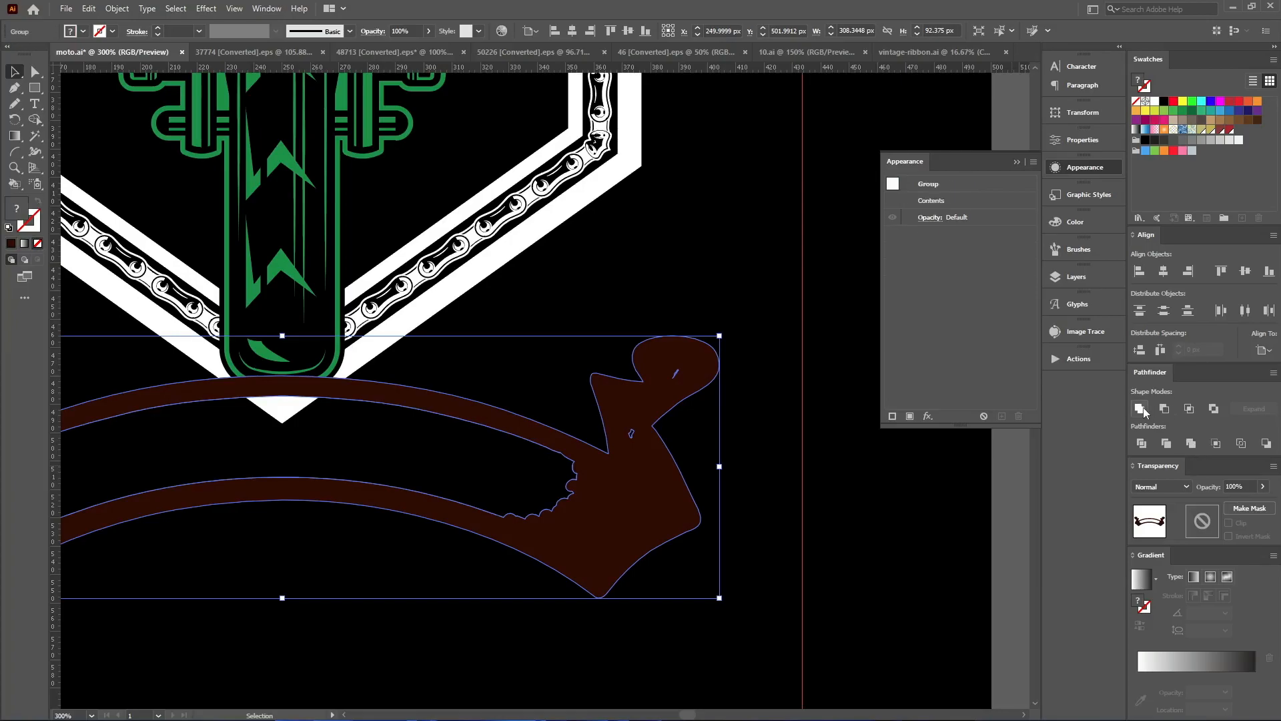
left_click(1141, 409)
key("ctrl+x")
key("ctrl+b")
Use the ribbon's line art as an opacity mask on the solid silhouette, and fill the silhouette light green
key("v")
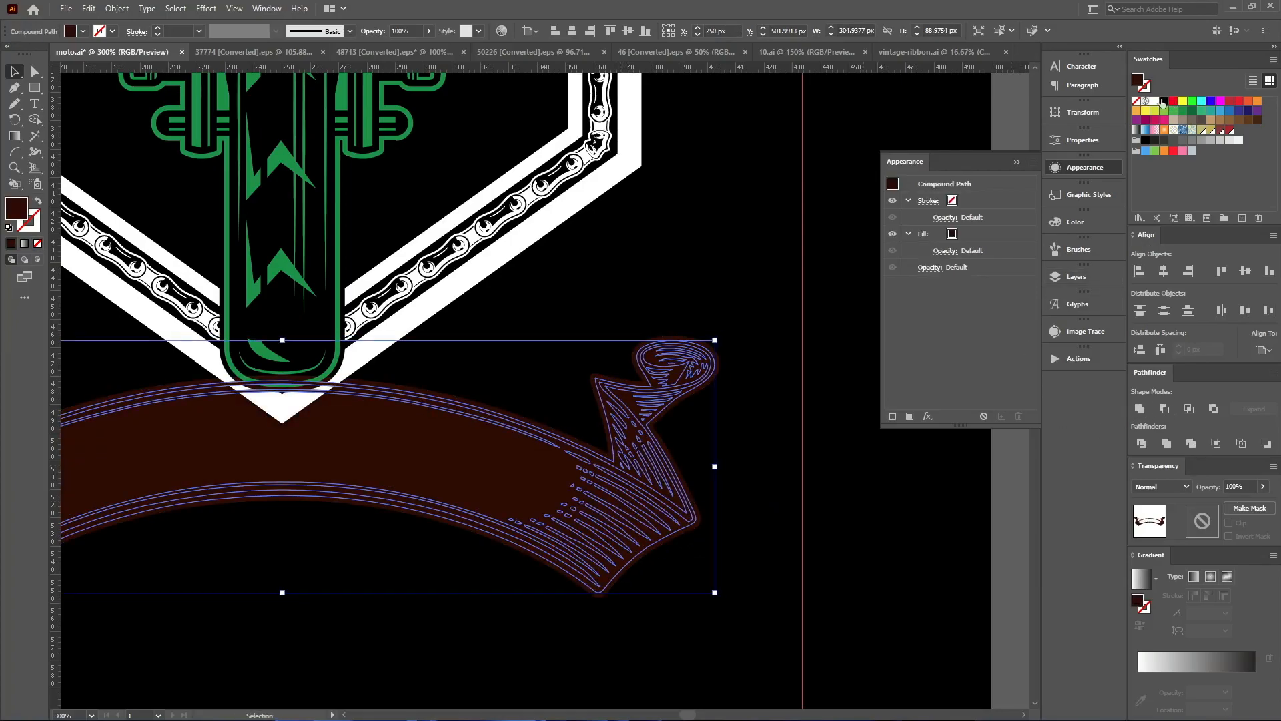
left_click_drag(771, 609, 612, 514)
left_click(1249, 507)
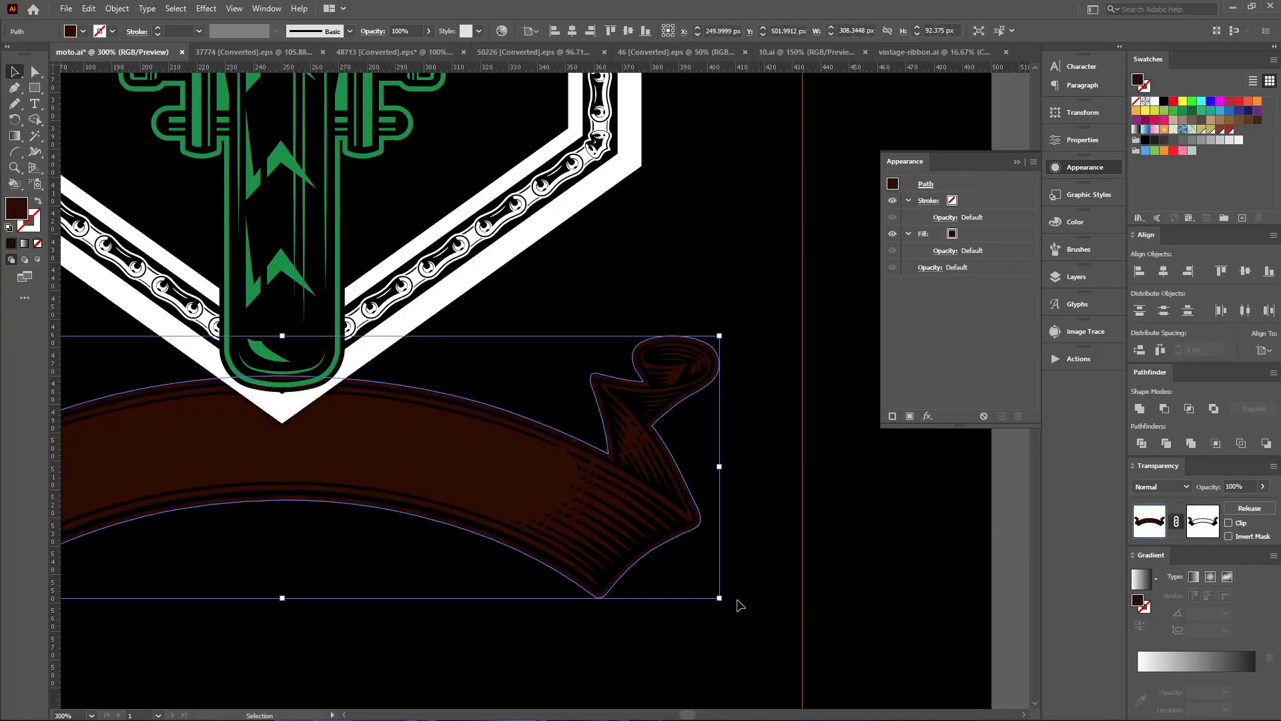
left_click(1165, 110)
left_click(1016, 163)
left_click(657, 543)
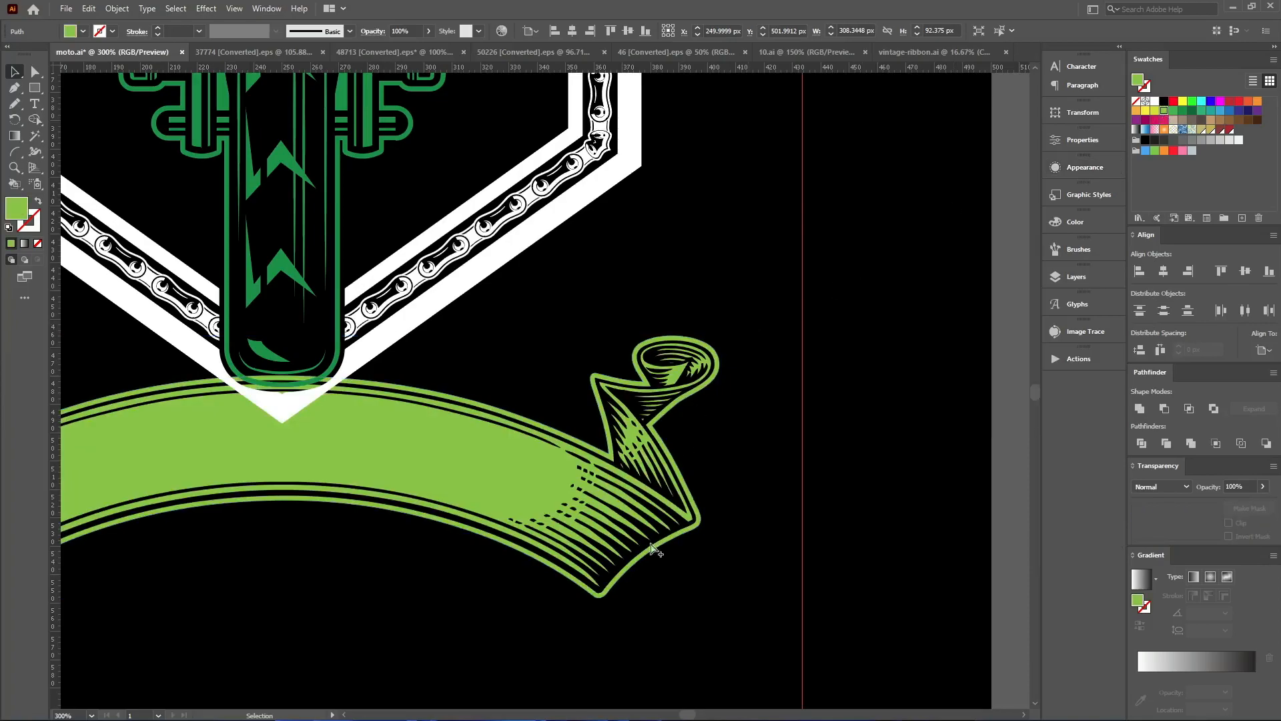
Move the ribbon up across the lower part of the motorcycle and enlarge it to span the guides, about 367 px wide
scroll(628, 548, "down", 2)
left_click_drag(578, 526, 579, 339)
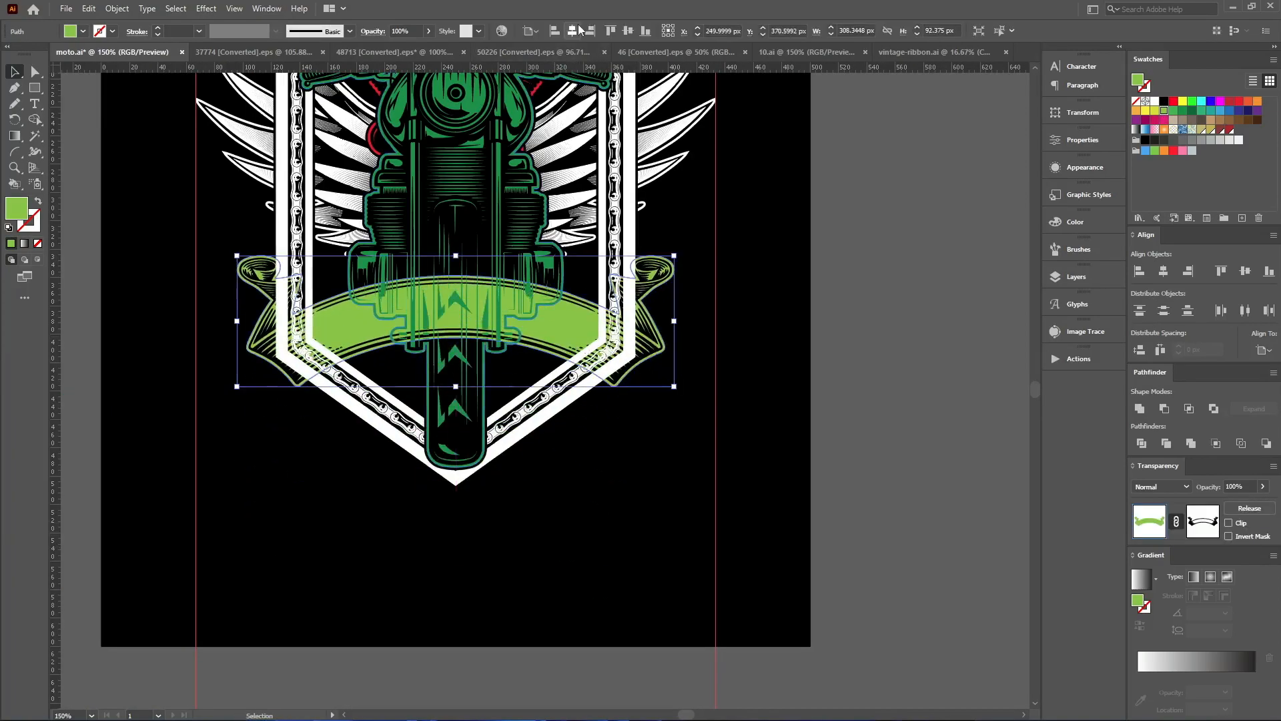
left_click_drag(674, 326, 657, 288)
scroll(698, 387, "up", 2)
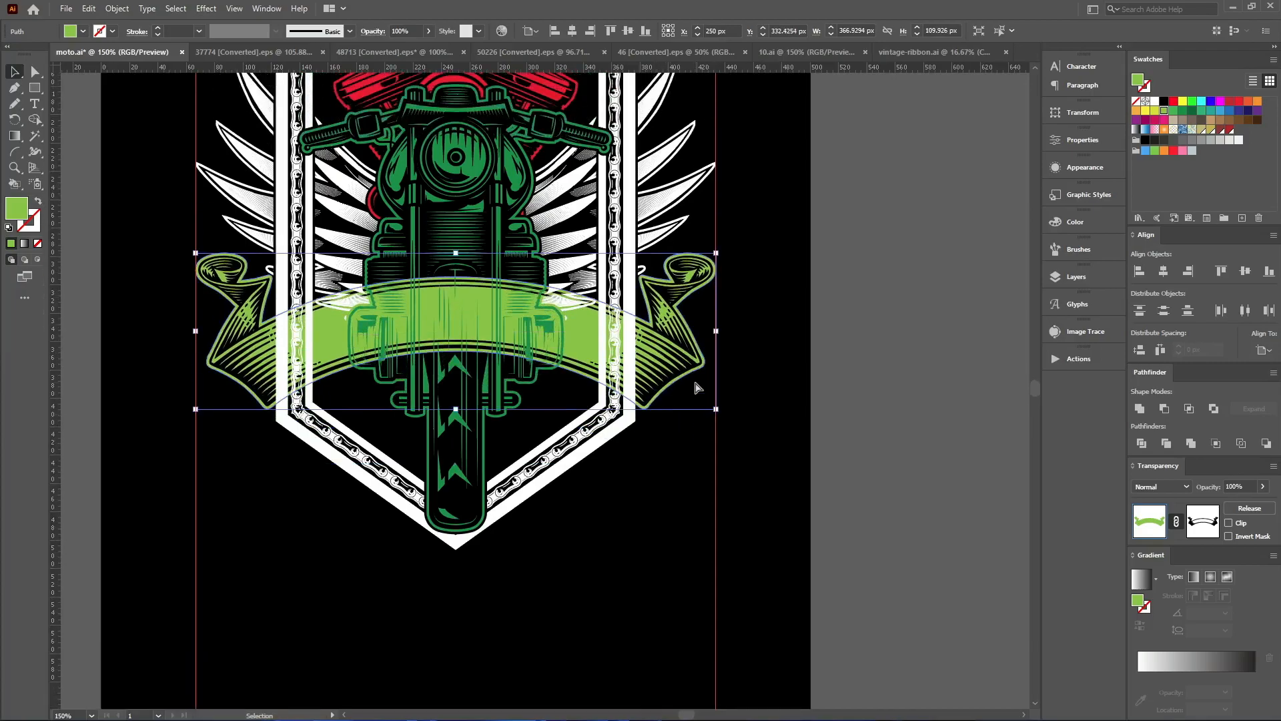
Offset the ribbon's outline by 1.8 px with round joins, and cut the offset shape out of the artwork
scroll(696, 387, "up", 3)
key("ctrl")
key("ctrl+alt+o")
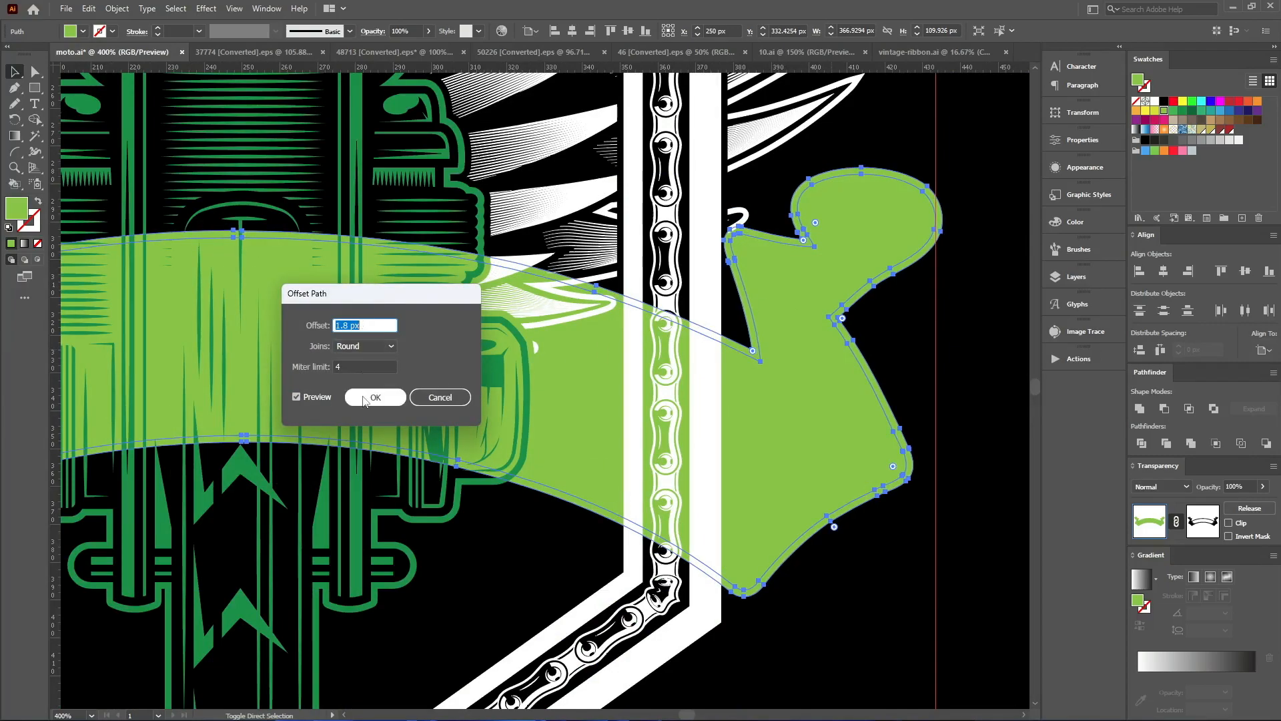
left_click(365, 400)
scroll(511, 406, "down", 2)
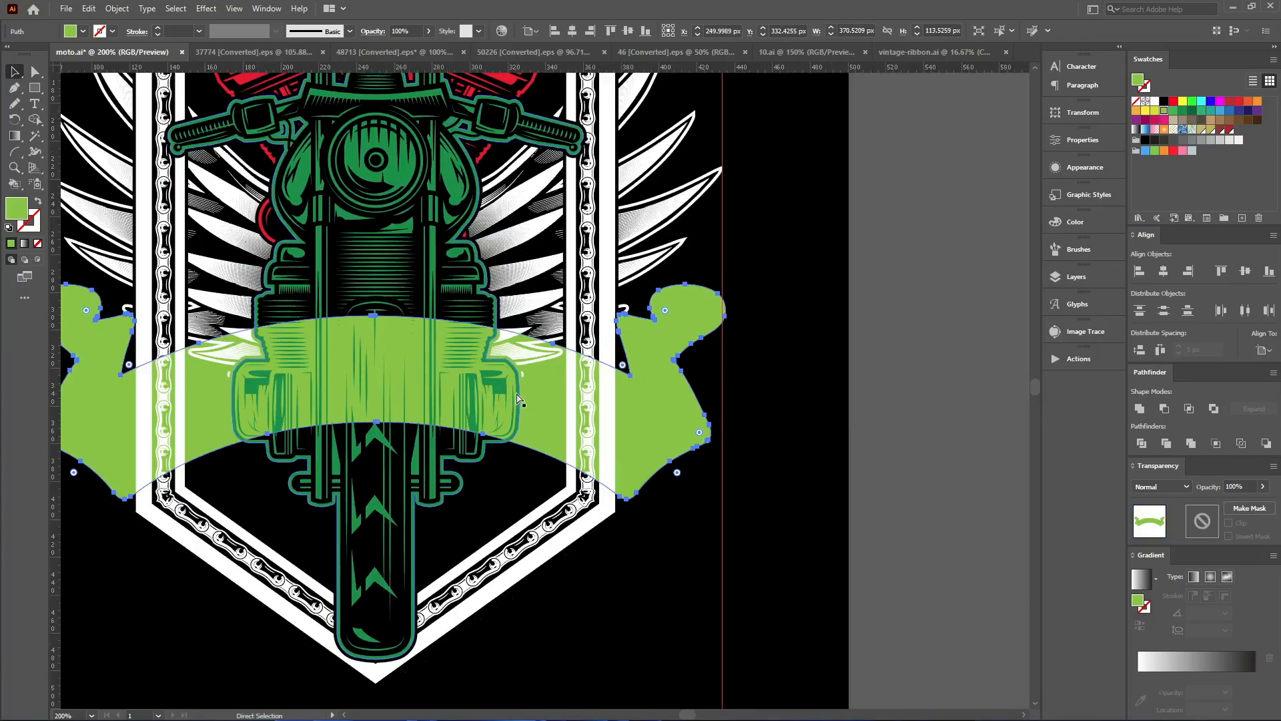
key("ctrl+shift+[")
Add an opacity mask to the shield, wings, engine and motorcycle group, containing the cut ribbon silhouette pasted in place and filled black
left_click(595, 288)
scroll(578, 347, "down", 1)
left_click_drag(133, 200, 667, 237)
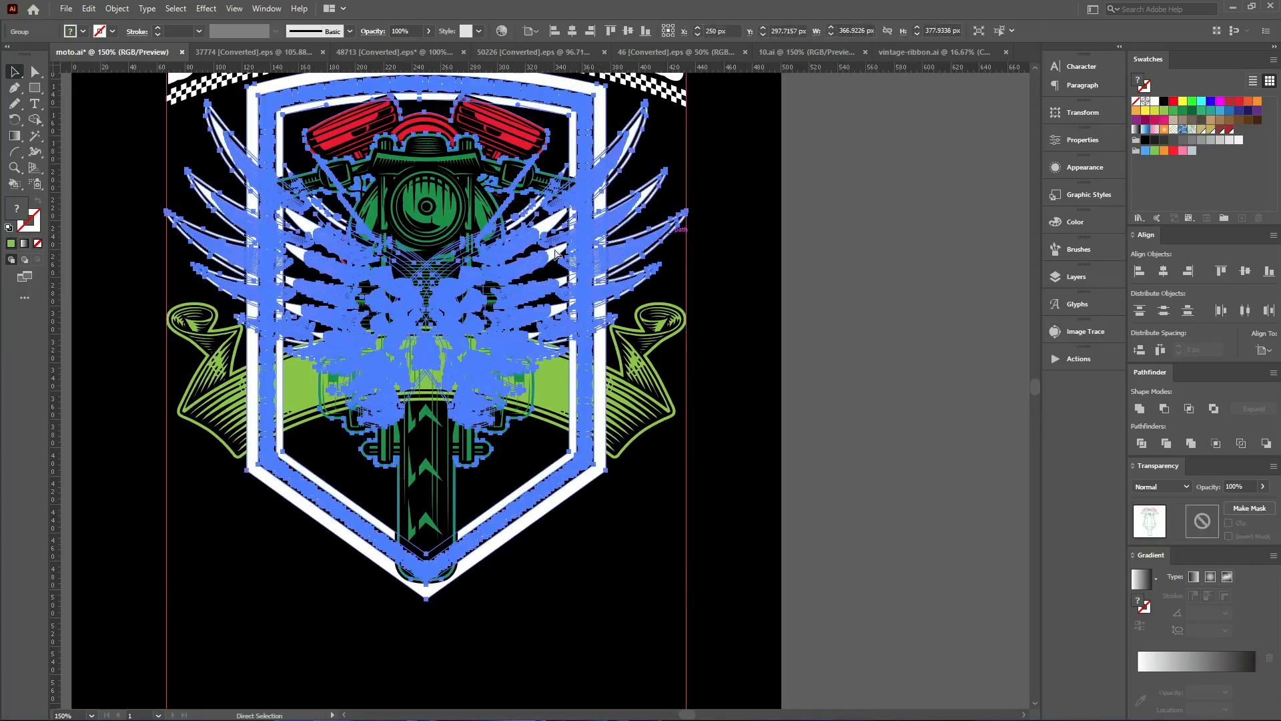
left_click_drag(427, 255, 801, 376)
key("ctrl+z")
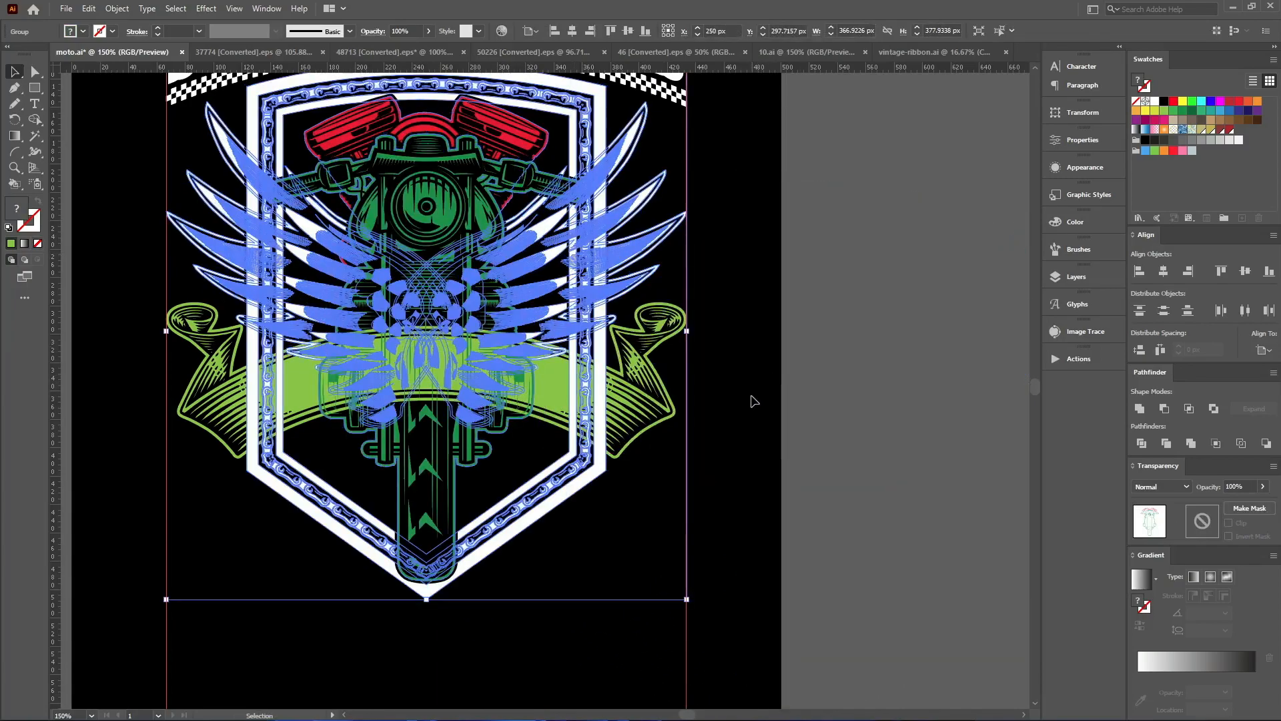
left_click(1250, 509)
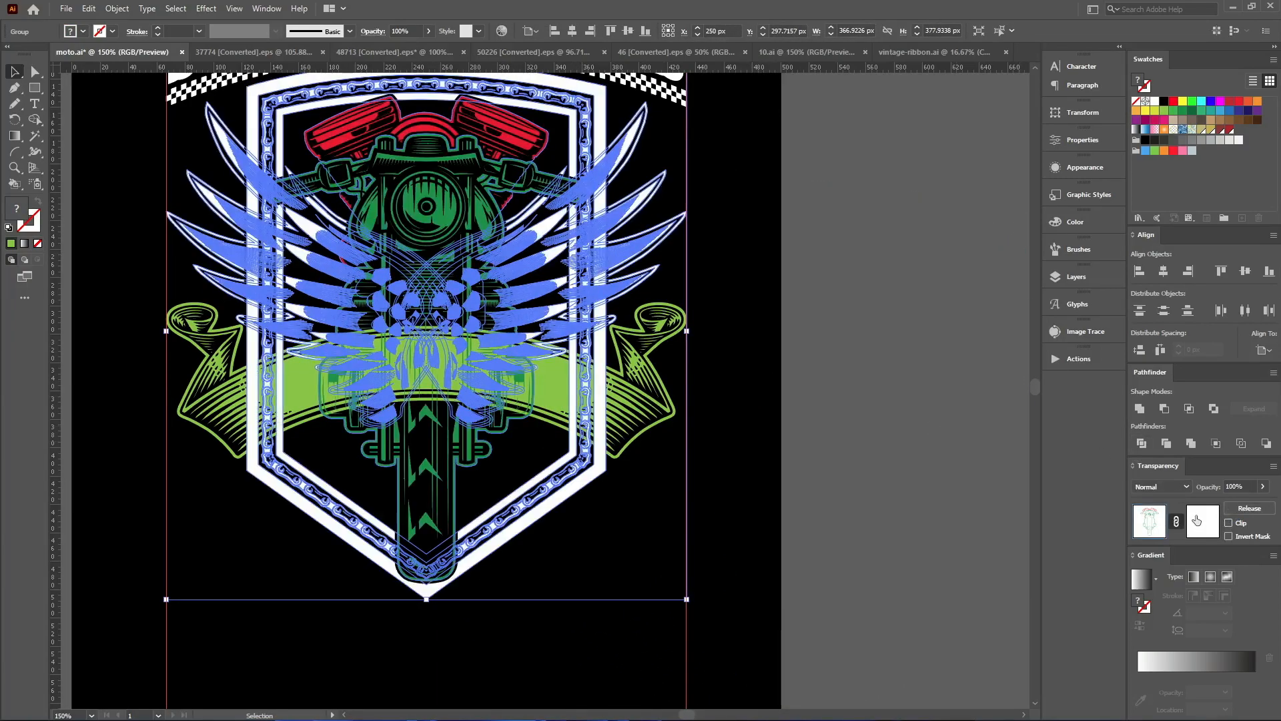
key("ctrl+f")
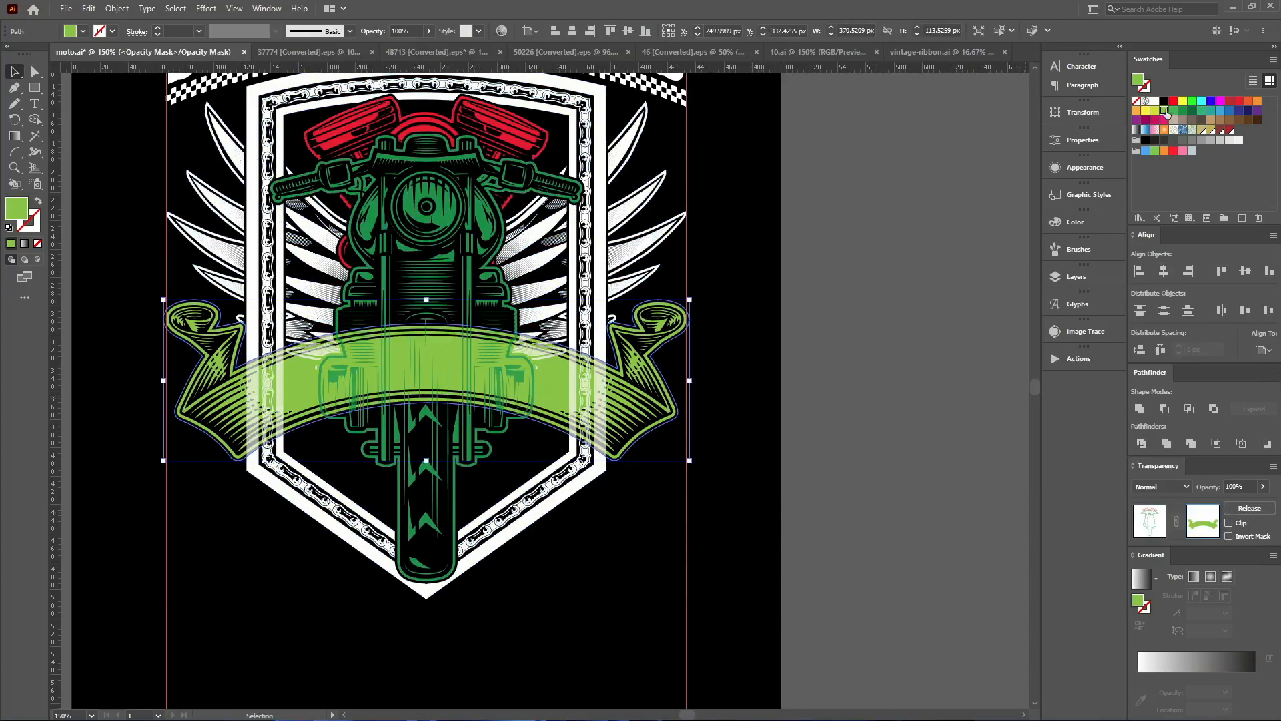
left_click(1164, 101)
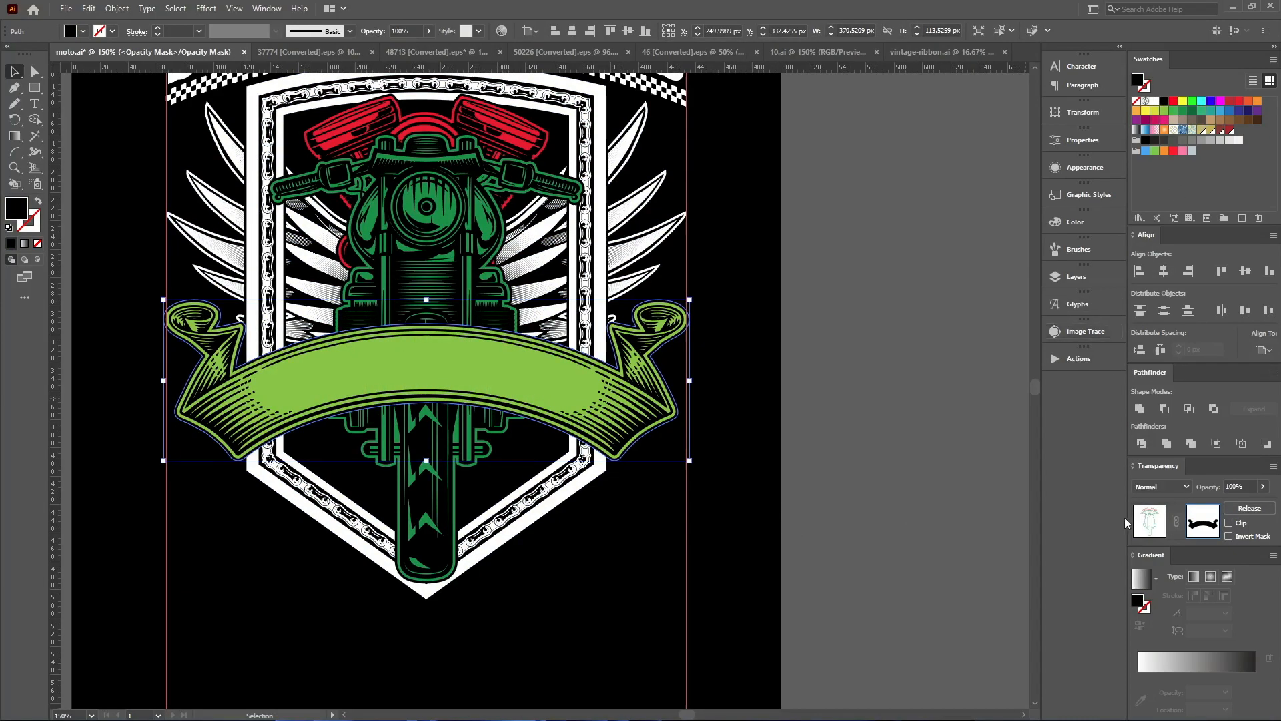
Finish editing the ribbon mask and isolate the masked artwork group to work on its parts
left_click(849, 527)
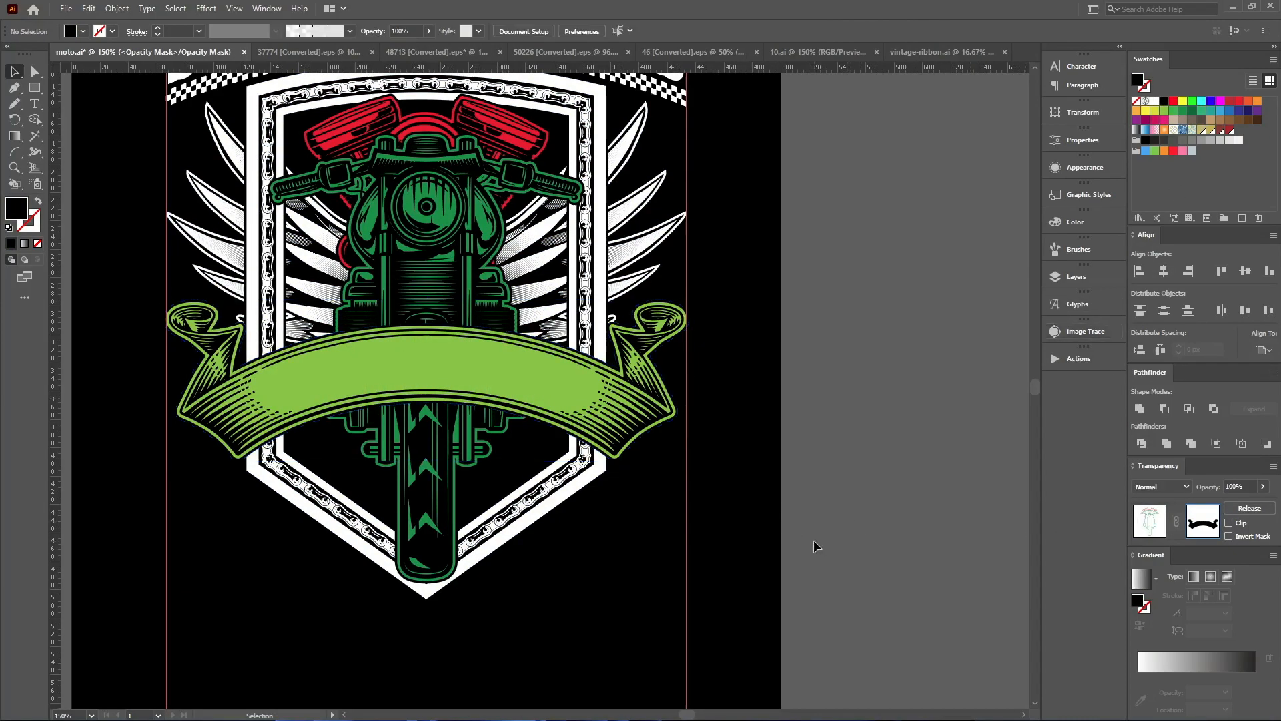
left_click(1149, 524)
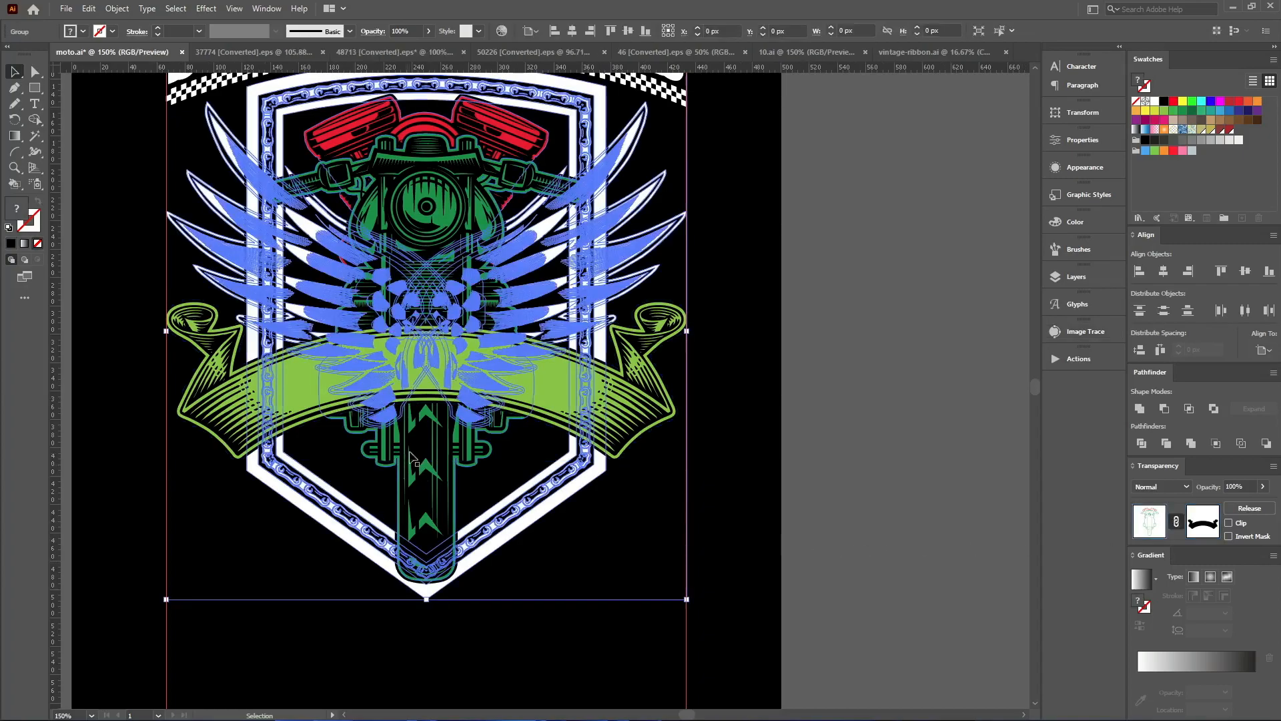
double_click(420, 453)
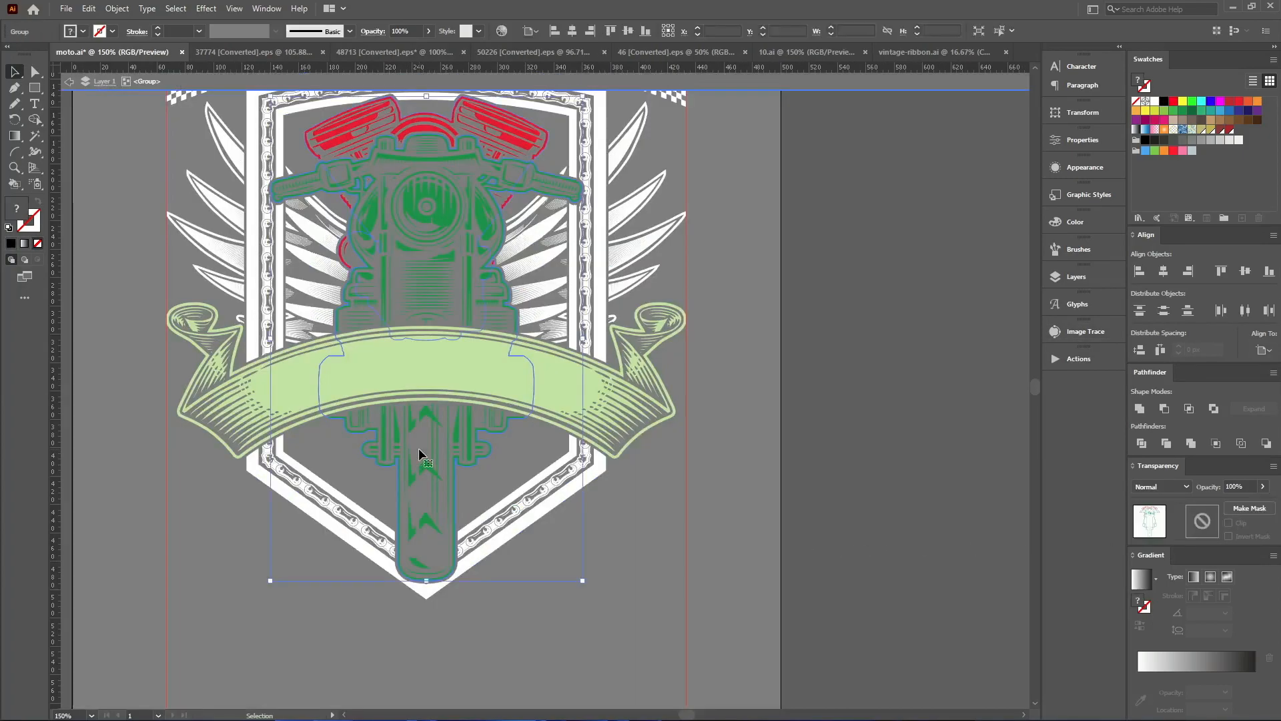
left_click_drag(419, 449, 510, 445)
key("ctrl+z")
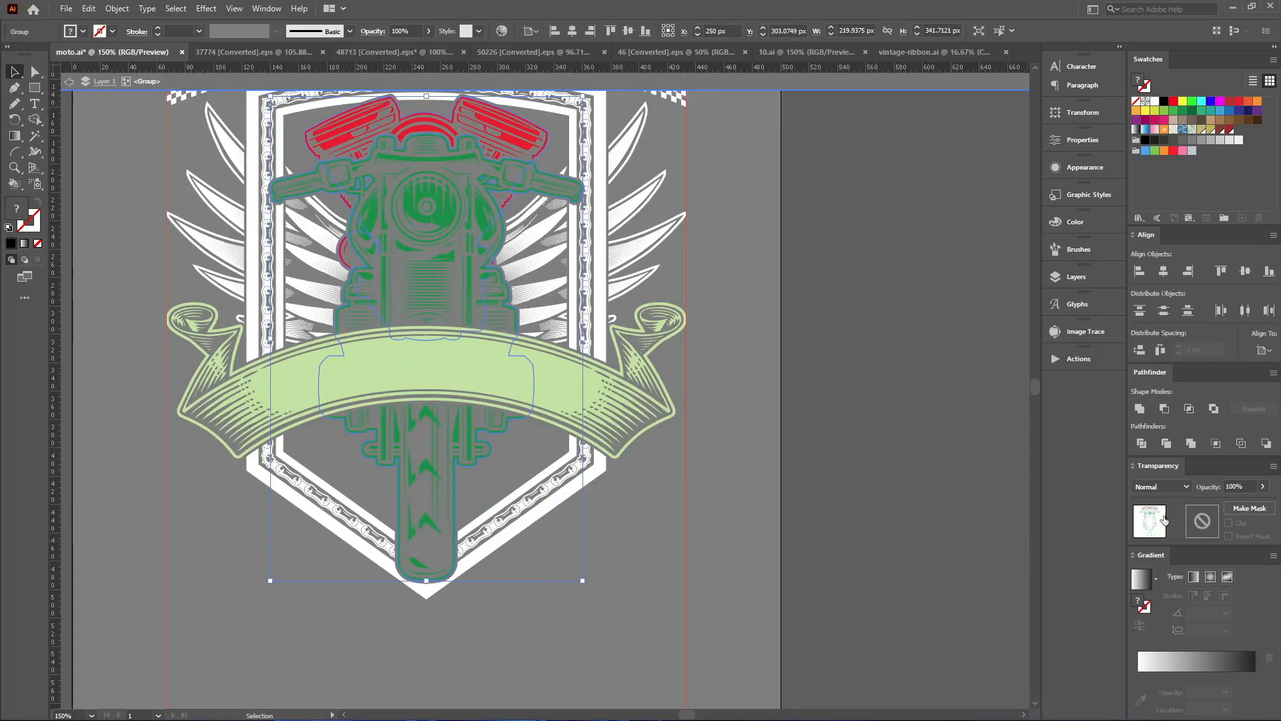
Add a non-clipping opacity mask to the motorcycle and engine group, hiding the lower motorcycle with a freehand black shape
left_click(1243, 509)
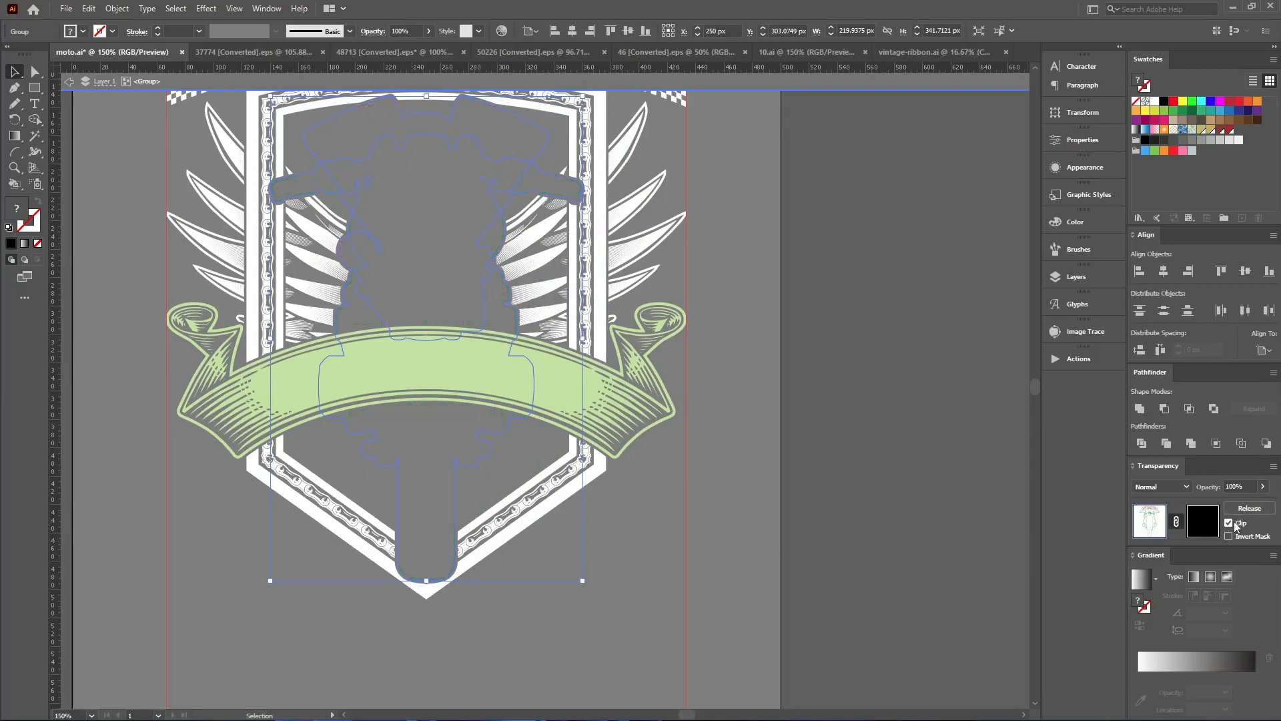
left_click(1235, 525)
left_click(1202, 520)
key("n")
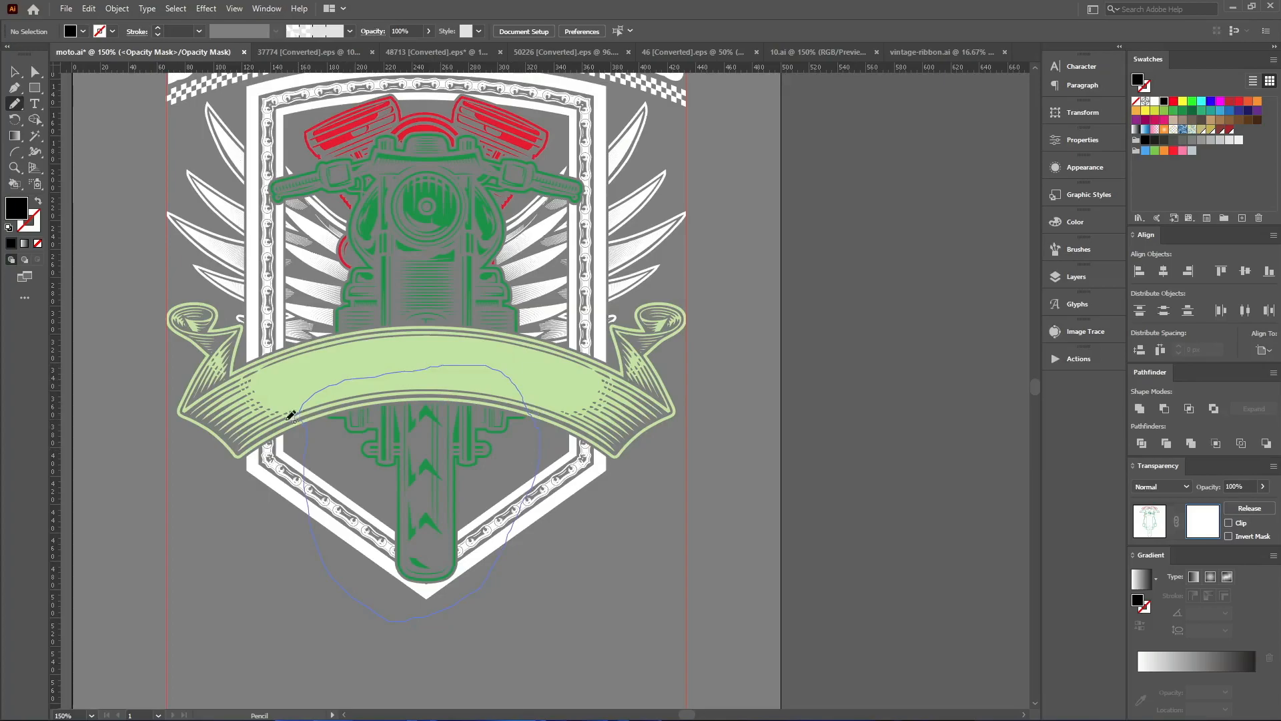
left_click_drag(301, 416, 299, 413)
left_click(1143, 516)
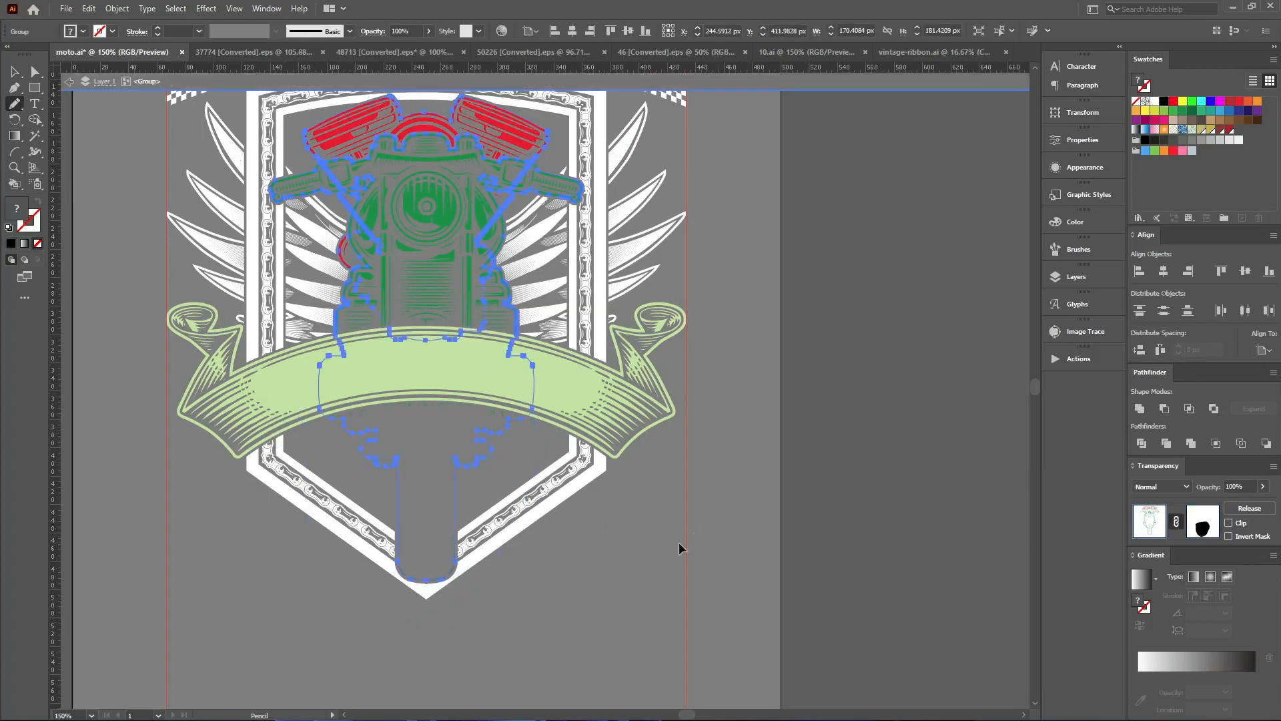
Erase the part of the motorcycle silhouette below the ribbon from the shield's opacity mask
key("v")
left_click(542, 517)
left_click(529, 500)
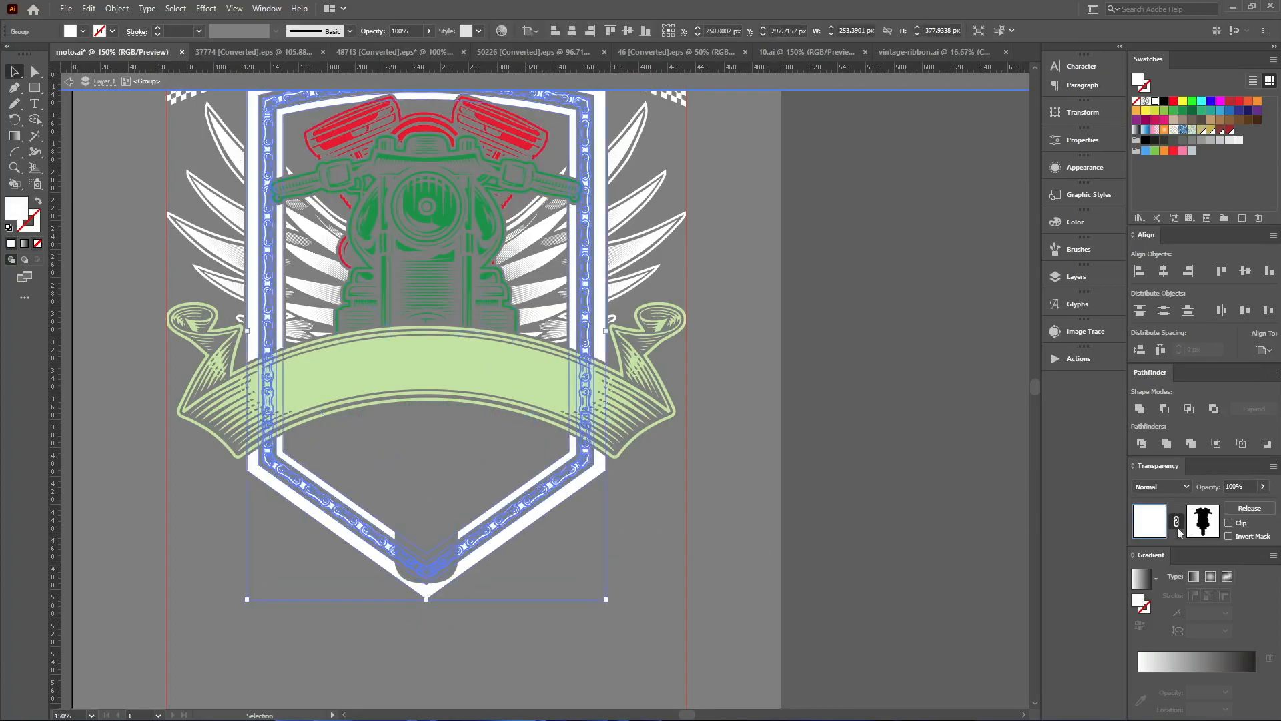
left_click(1203, 521)
key("shift+e")
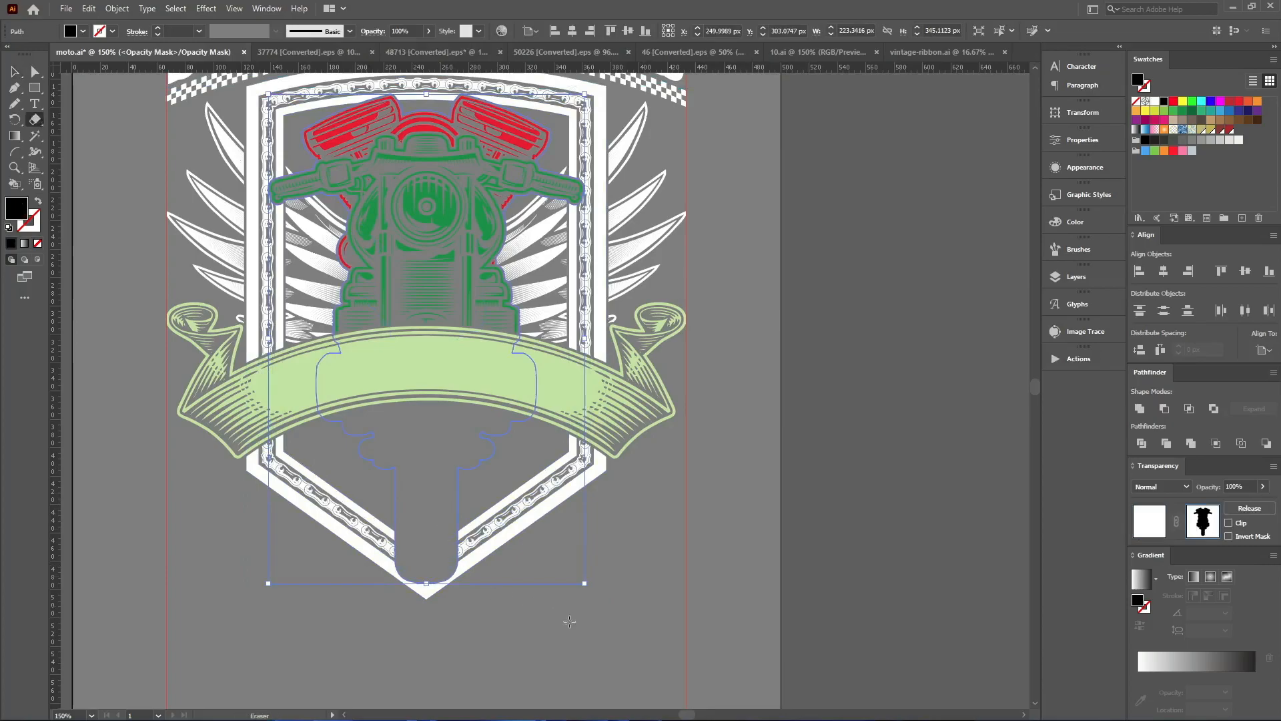
mouse_move(562, 651)
left_mouse_down()
mouse_move(286, 410)
mouse_move(280, 385)
left_mouse_up()
left_click(1163, 525)
Isolate the motorcycle and erase the lower part of its green silhouette below the ribbon
left_click(479, 294)
key("a")
key("v")
double_click(496, 311)
left_click(497, 313)
key("shift+e")
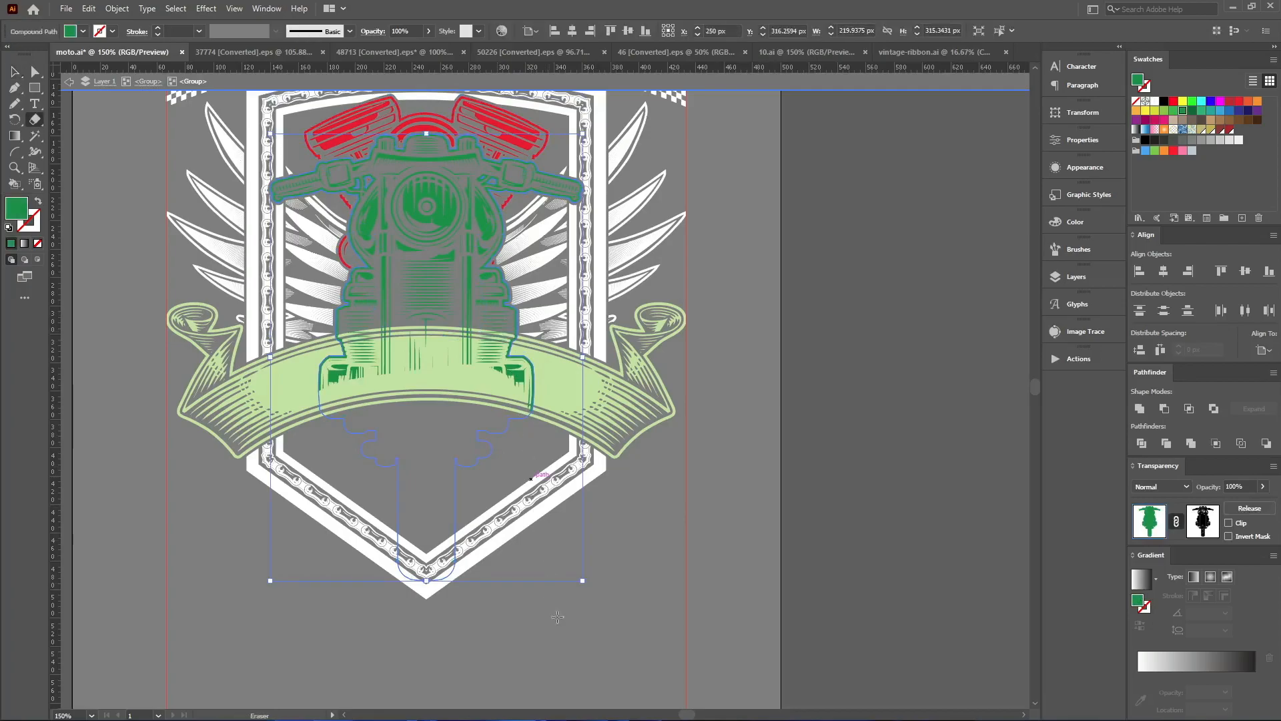
left_click_drag(310, 454, 283, 385)
key("v")
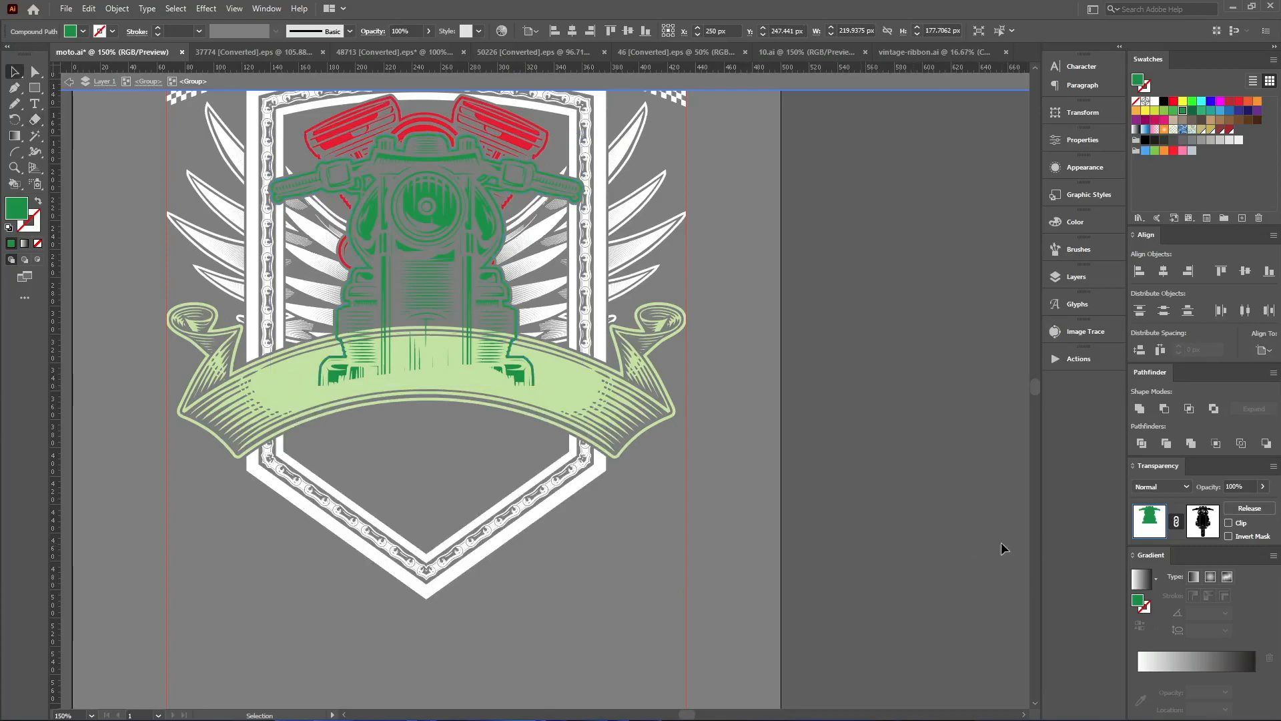
Delete the freehand black shape from the motorcycle and engine group's opacity mask, and return to the full artwork
left_click(963, 542)
left_click(459, 335)
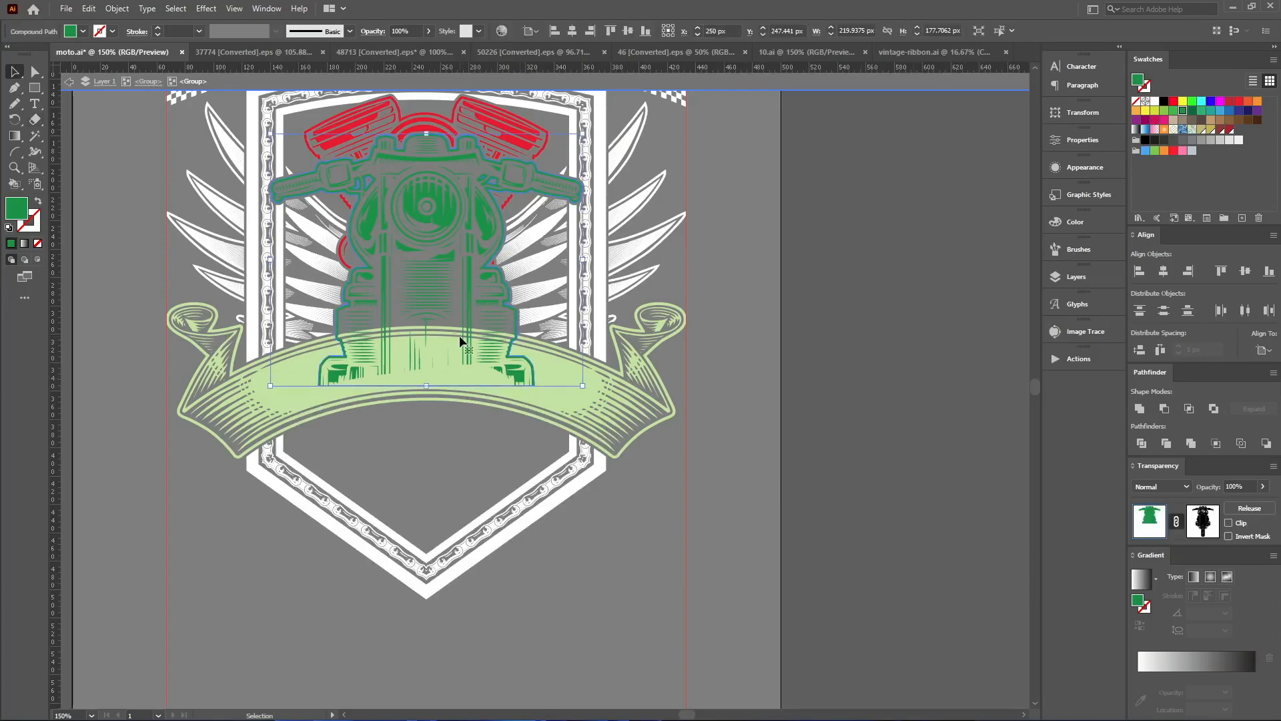
left_click(142, 82)
left_click(411, 136)
left_click(1215, 530)
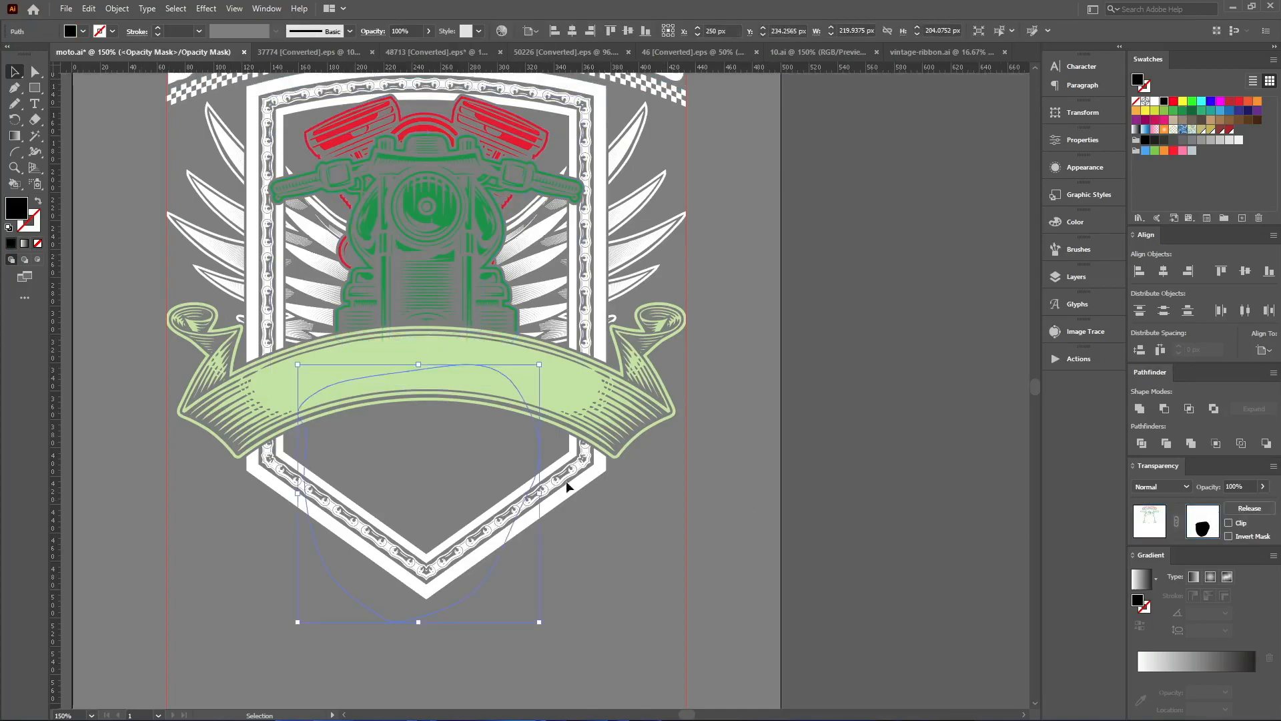
left_click(1149, 522)
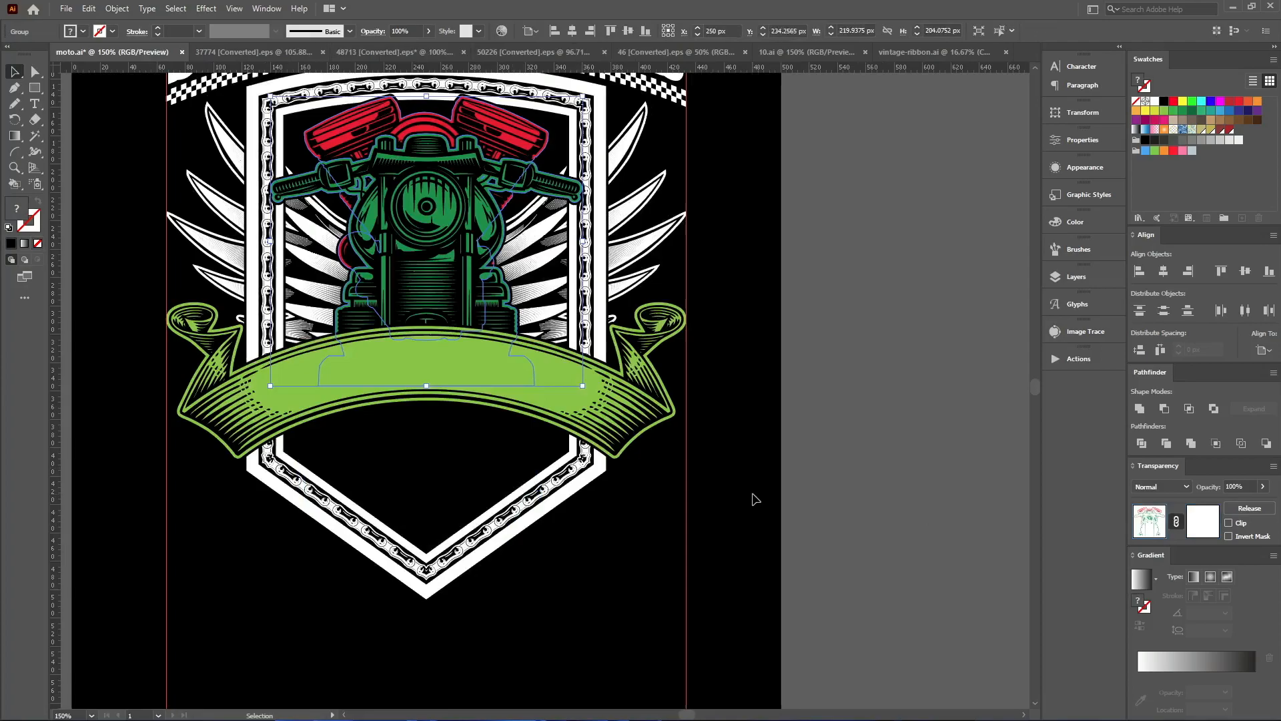
left_click(754, 500)
Delete the spare SOME GRANDPAS text beside the artboard and move PLAY BINGO onto the artboard below the shield
scroll(734, 515, "down", 1)
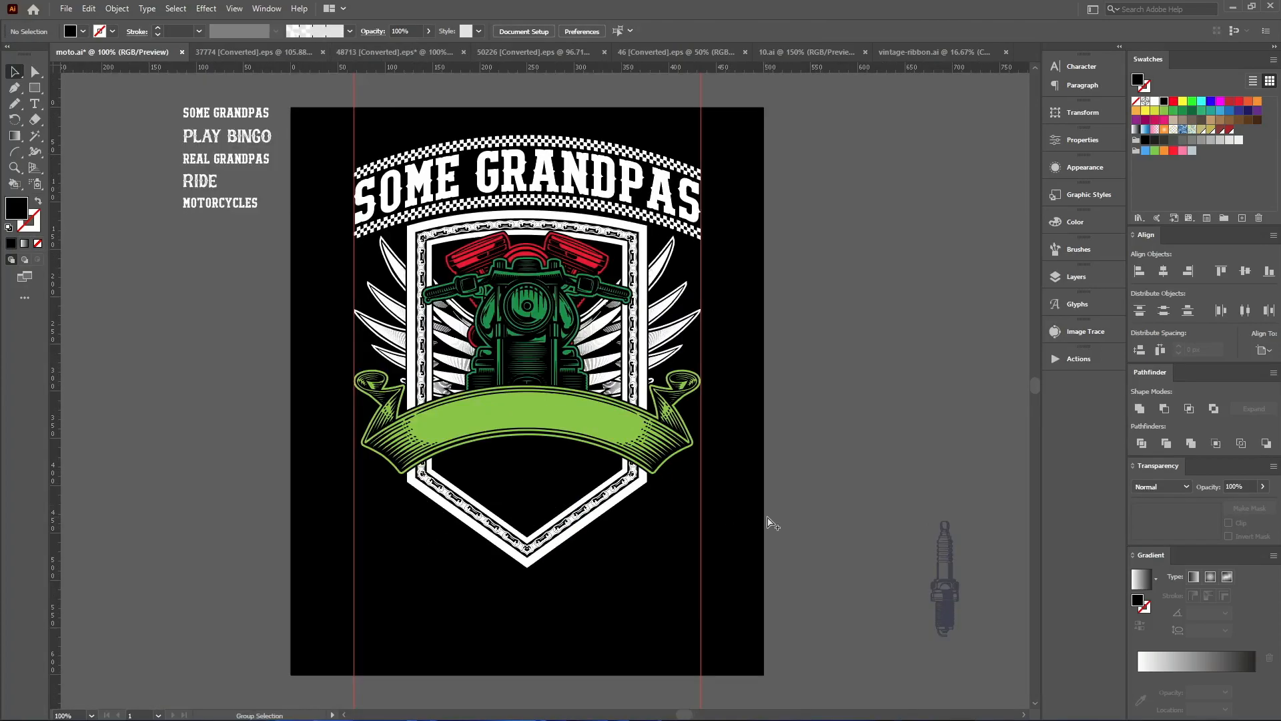
scroll(767, 517, "down", 1)
scroll(809, 524, "up", 1)
scroll(801, 519, "up", 1)
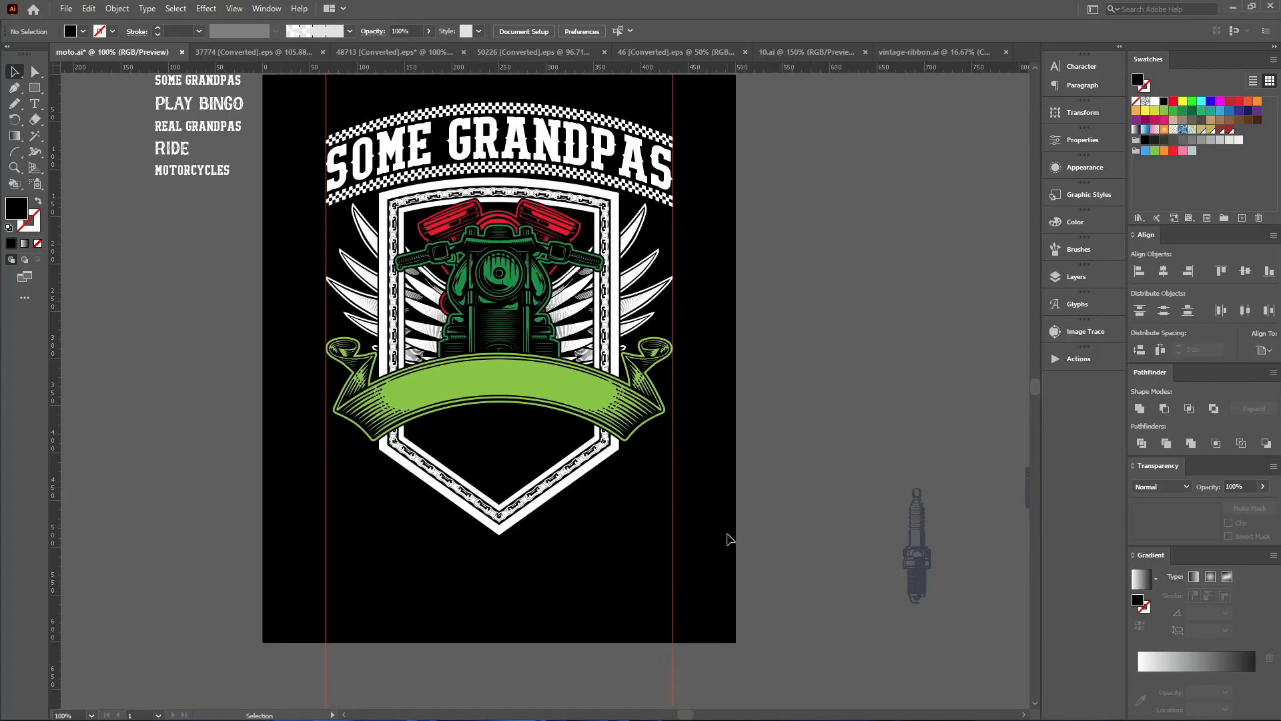
scroll(801, 562, "up", 2)
scroll(798, 555, "down", 1)
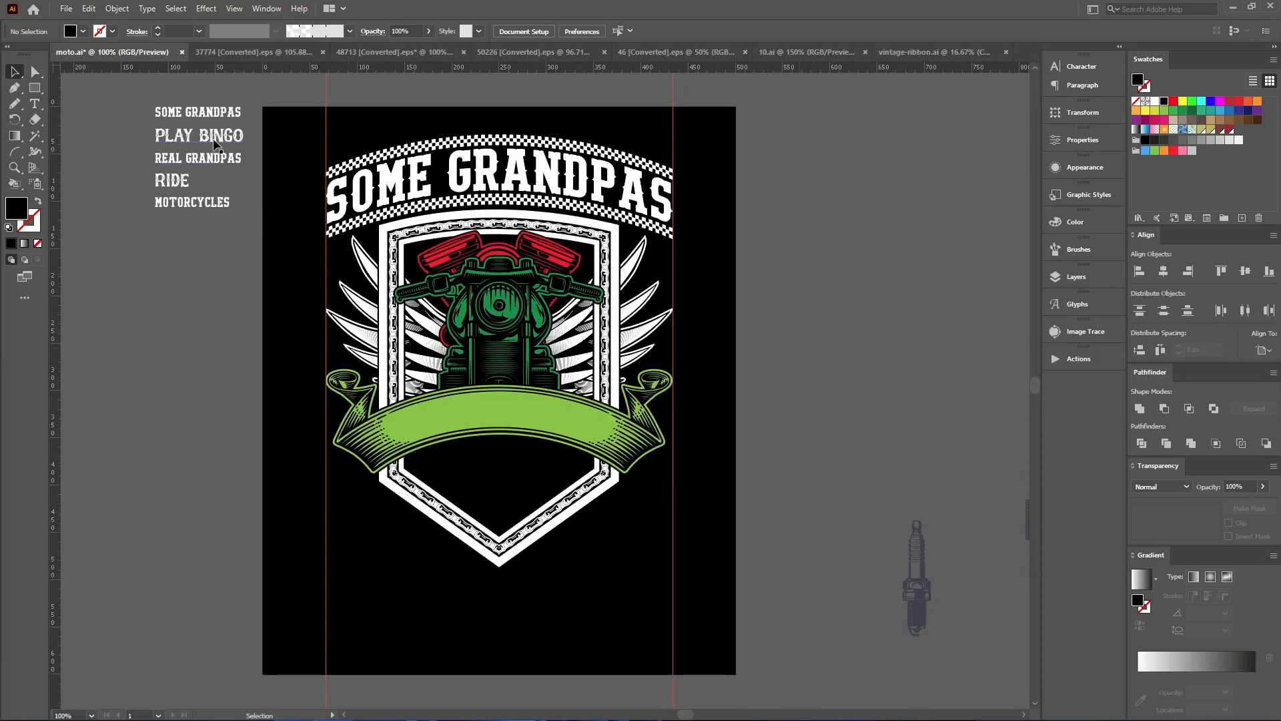
left_click(189, 113)
key("Delete")
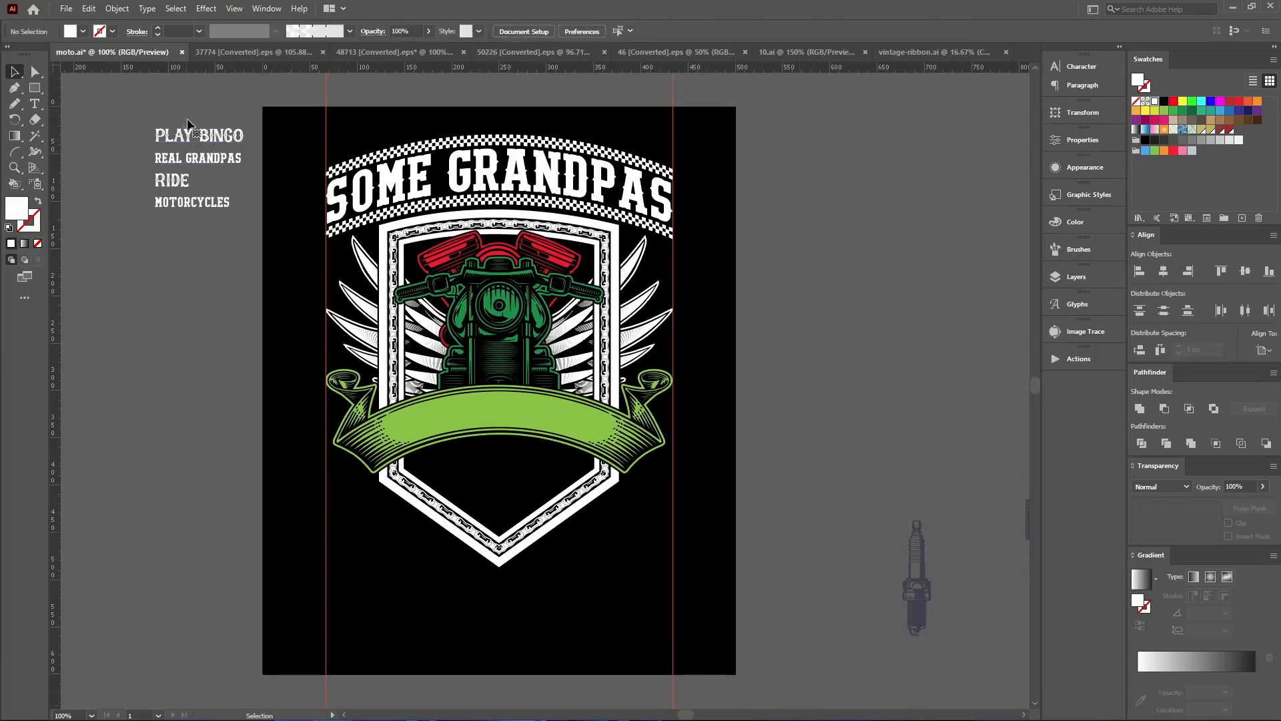
left_click_drag(180, 143, 409, 605)
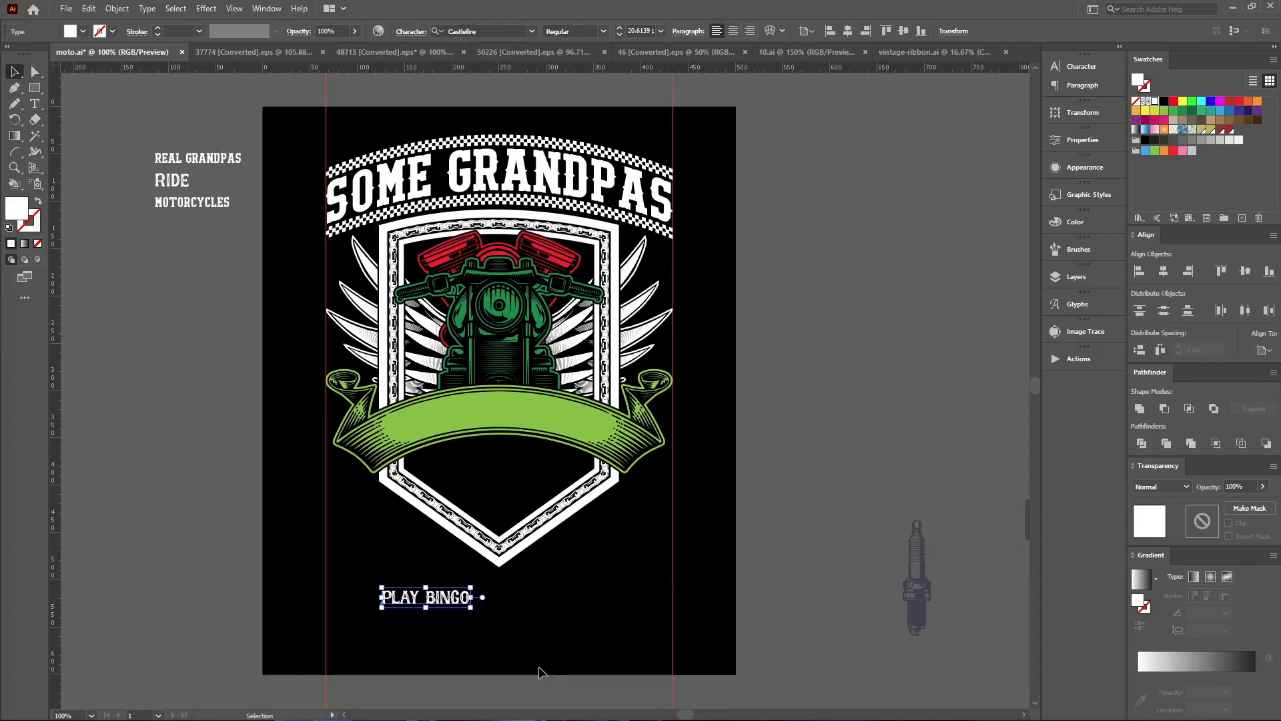
Expand the PLAY BINGO text into outlined shapes
key("ctrl+shift+a")
key("ctrl+e")
key("Return")
scroll(387, 599, "up", 4)
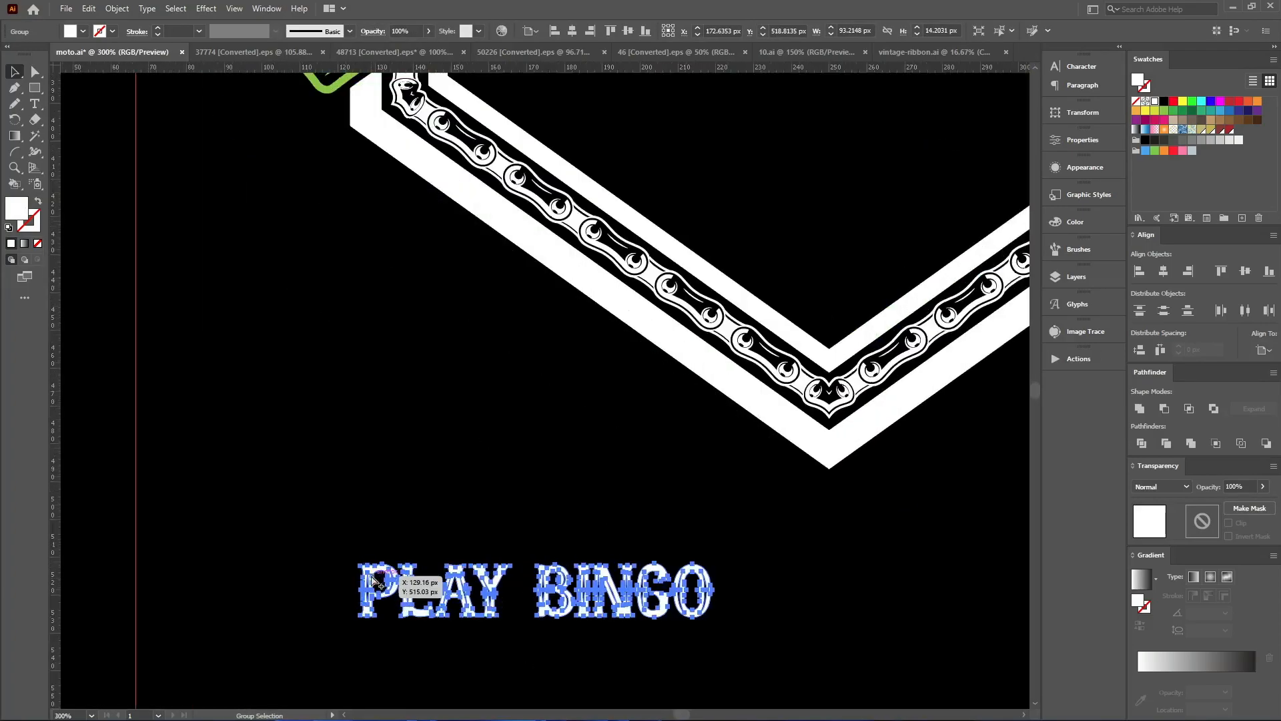
Draw a white-stroked, unfilled rectangle about 109 × 23 px around PLAY BINGO, and centre the two on each other
scroll(283, 542, "down", 3)
left_click(42, 86)
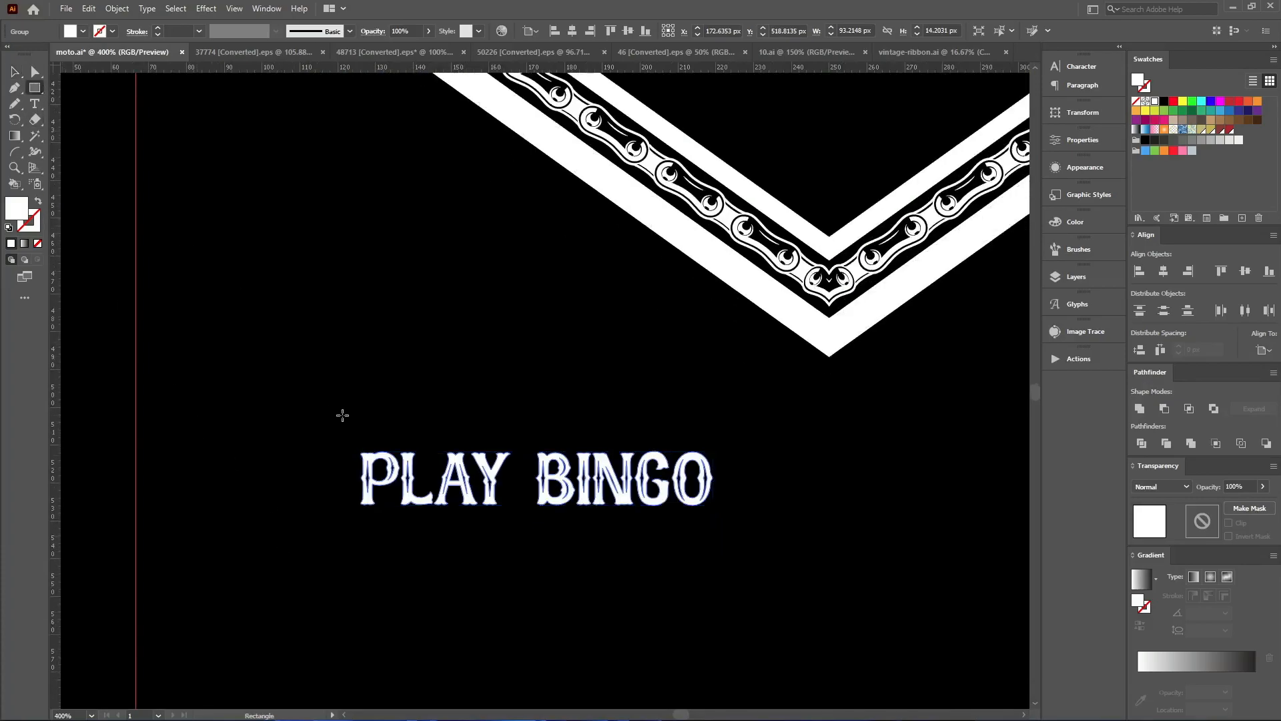
left_click_drag(340, 439, 753, 529)
key("shift+x")
key("v")
left_click_drag(687, 612, 527, 507)
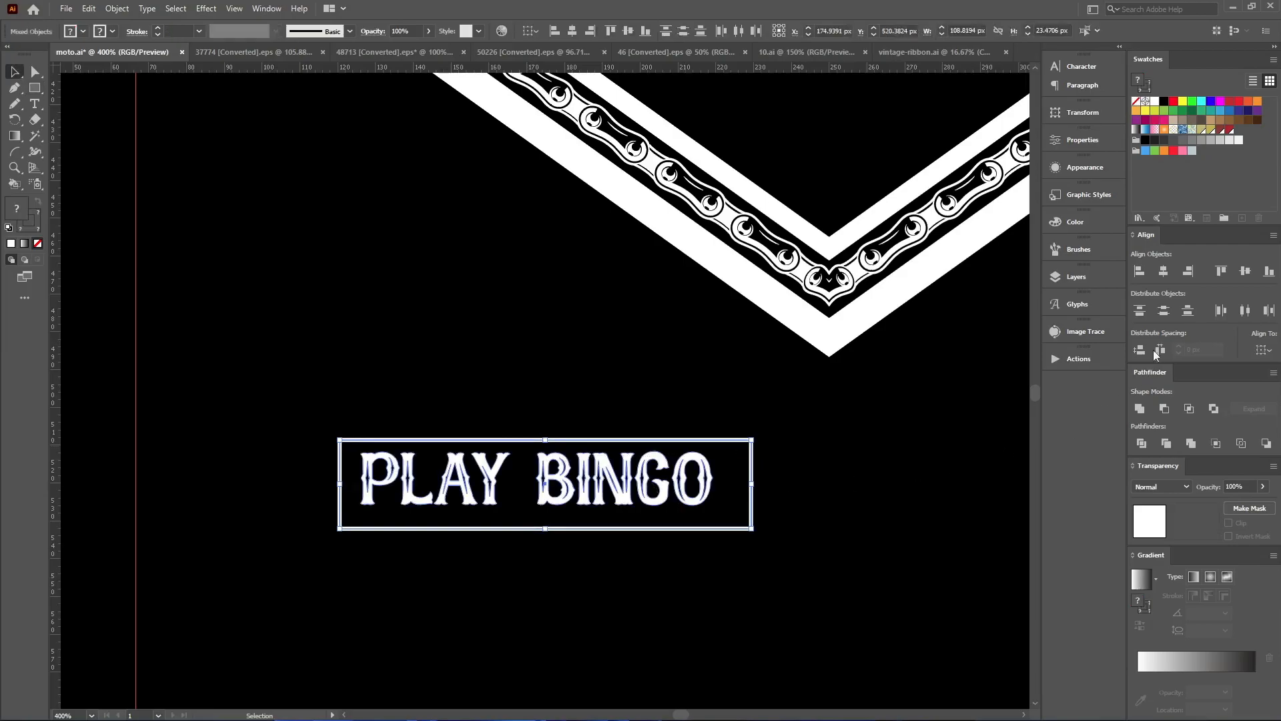
left_click(1161, 274)
left_click(1246, 271)
Resize the rectangle around PLAY BINGO to about 117 × 21.5 px and fully round its corners
scroll(686, 522, "up", 2)
left_click_drag(893, 413, 840, 448)
left_click_drag(398, 357, 397, 364)
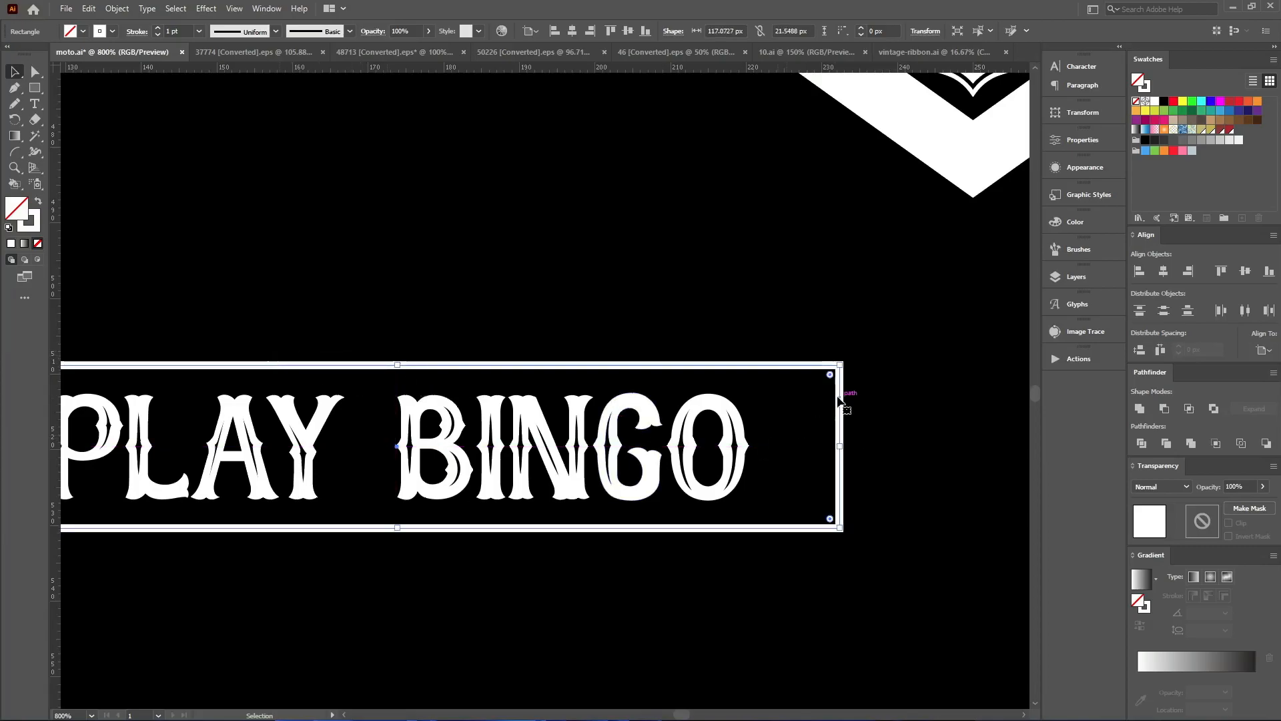
left_click_drag(830, 375, 387, 544)
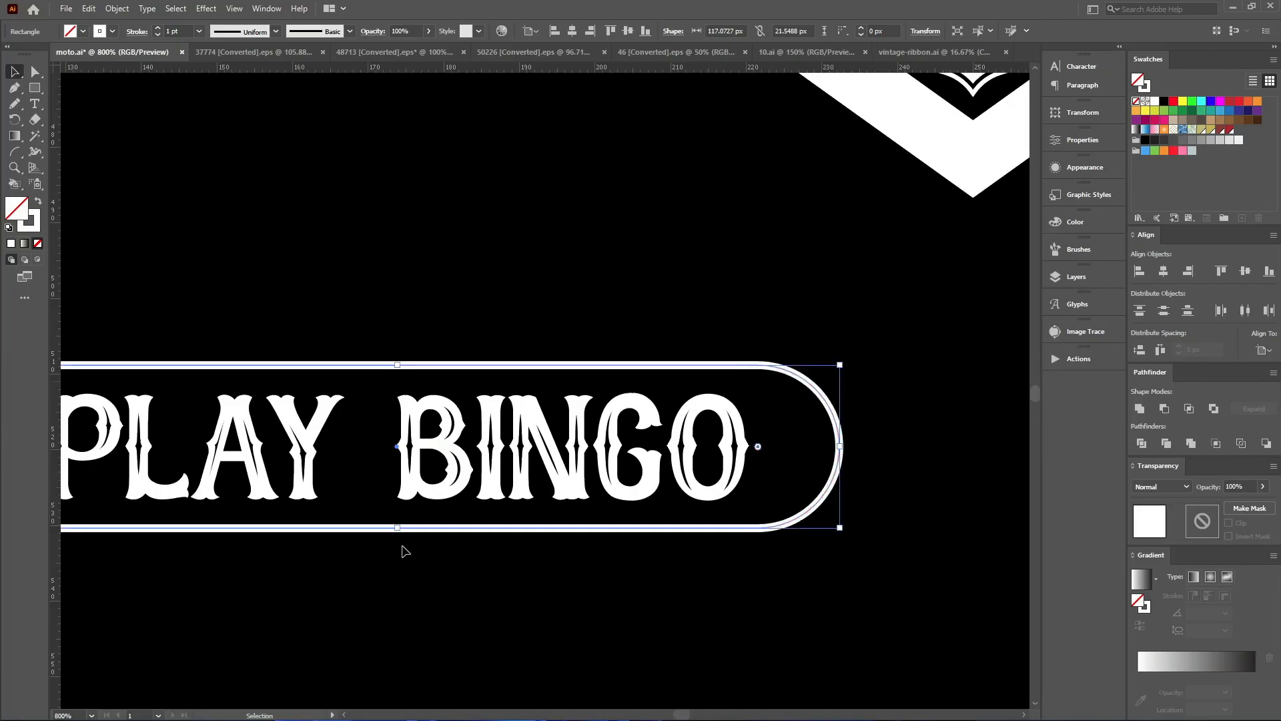
scroll(829, 524, "down", 1)
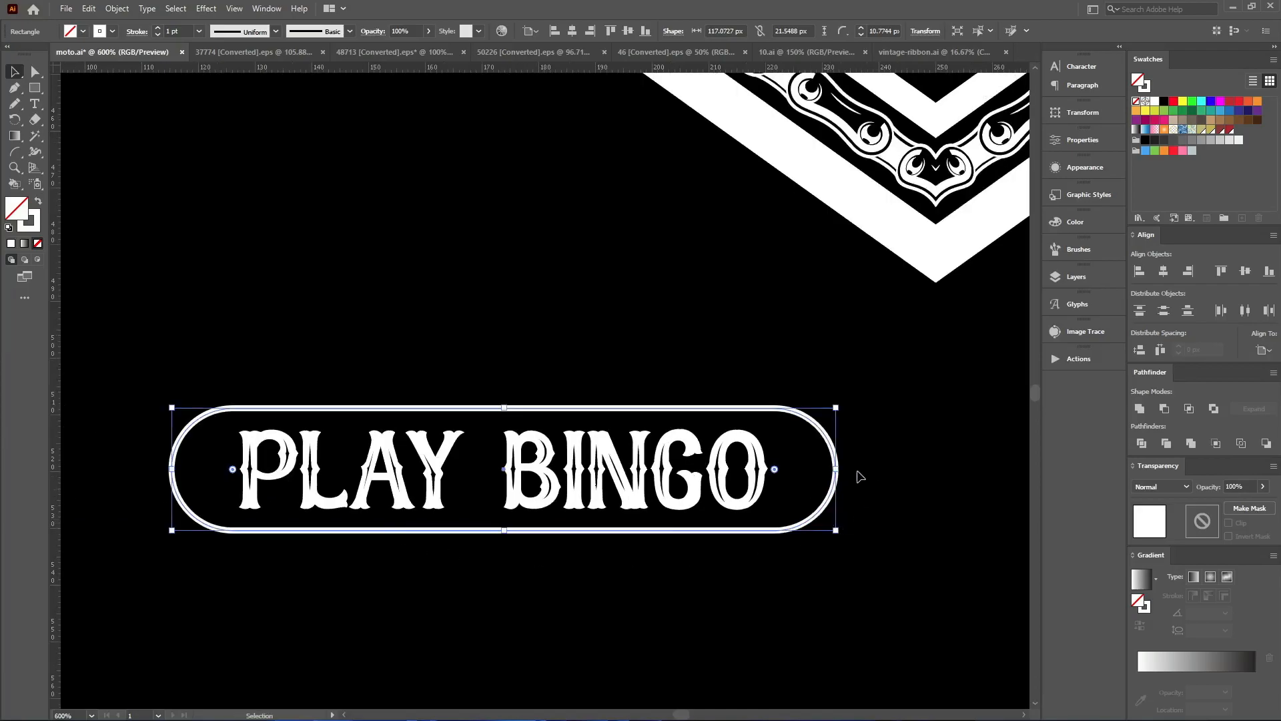
Narrow the rounded frame symmetrically around PLAY BINGO to about 104 px wide
left_click_drag(837, 470, 574, 540)
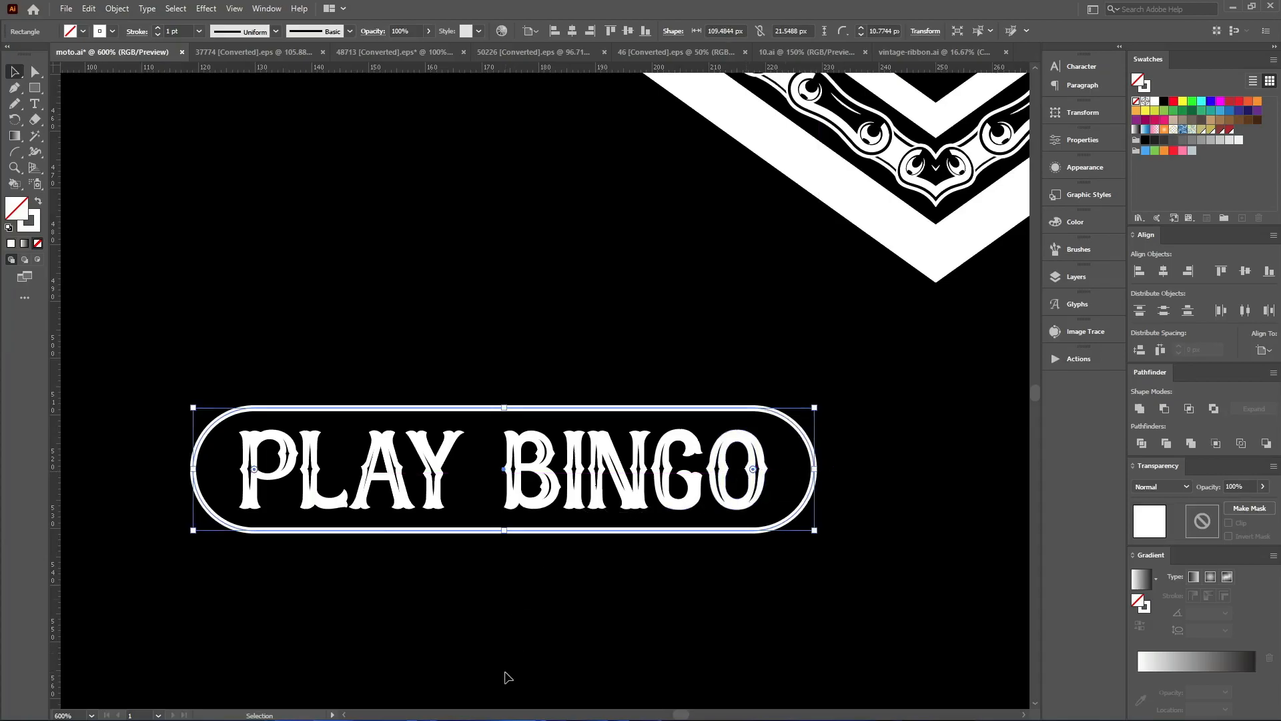
left_click_drag(814, 470, 799, 473)
left_click_drag(886, 449, 690, 551)
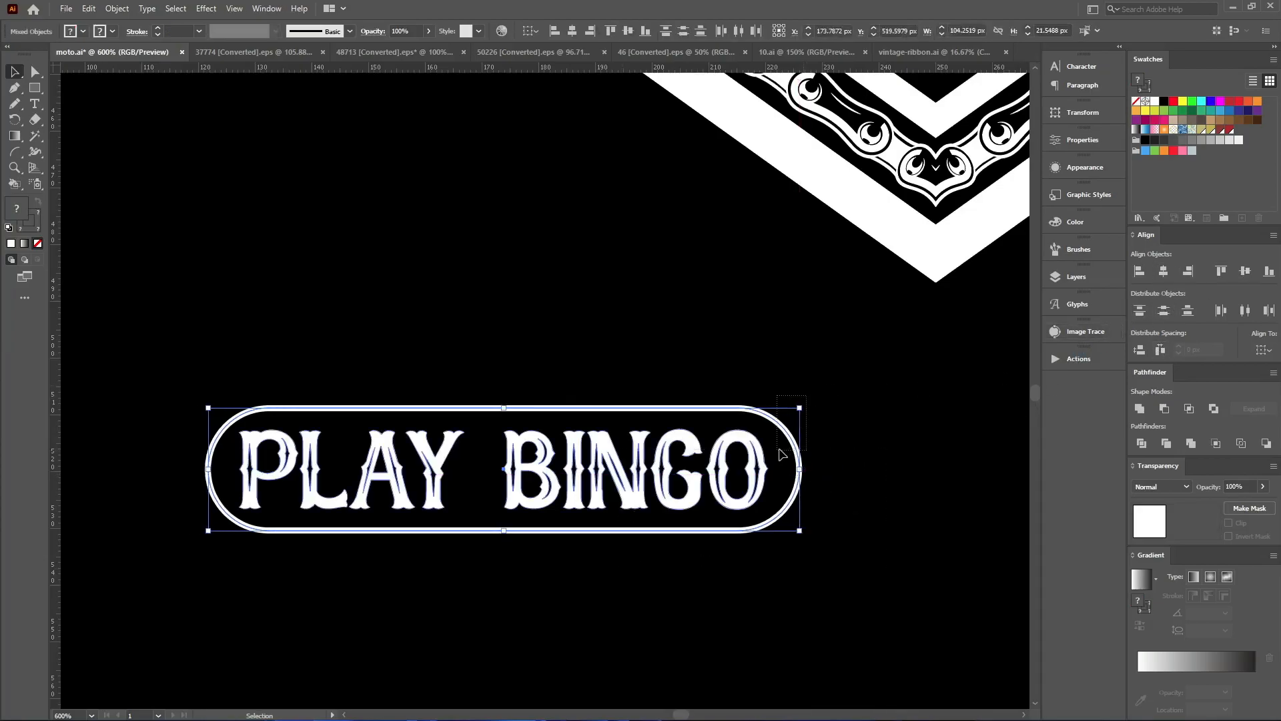
Offset the rounded frame by 1.8 px with round joins, and turn the inner frame's stroke into a white fill
left_click_drag(780, 451, 777, 453)
key("ctrl+alt+o")
left_click(388, 399)
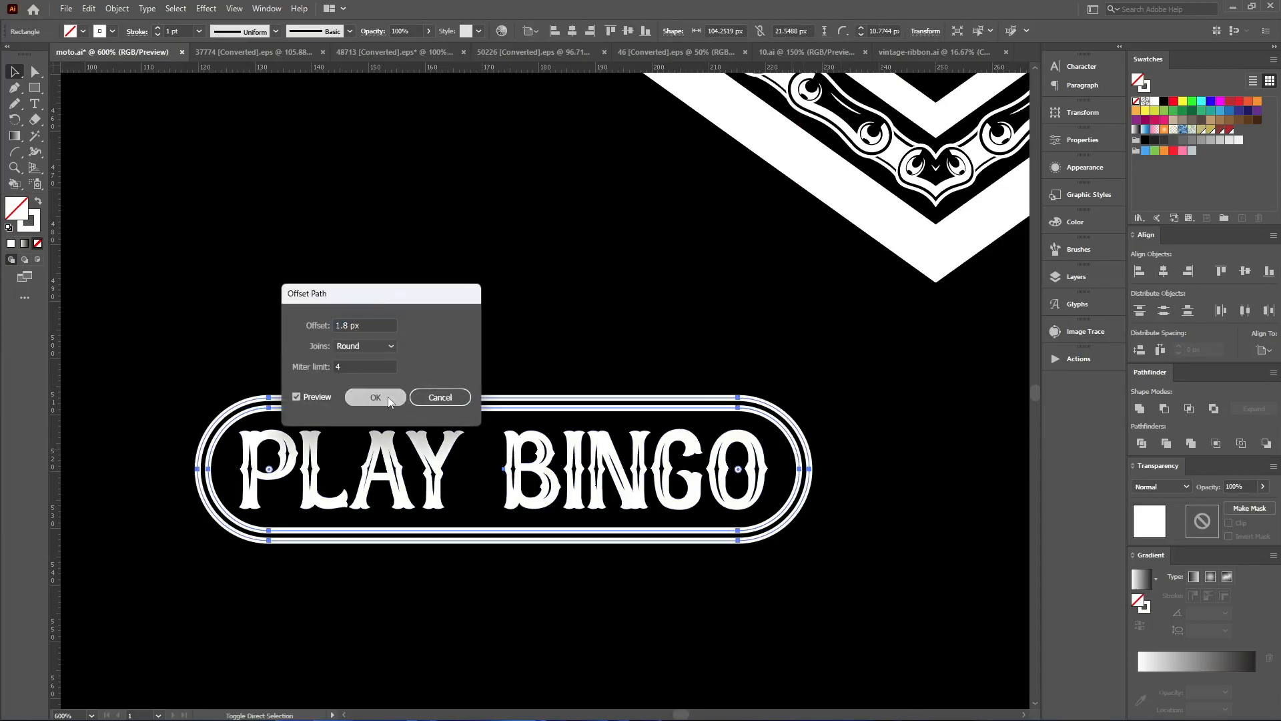
key("shift+x")
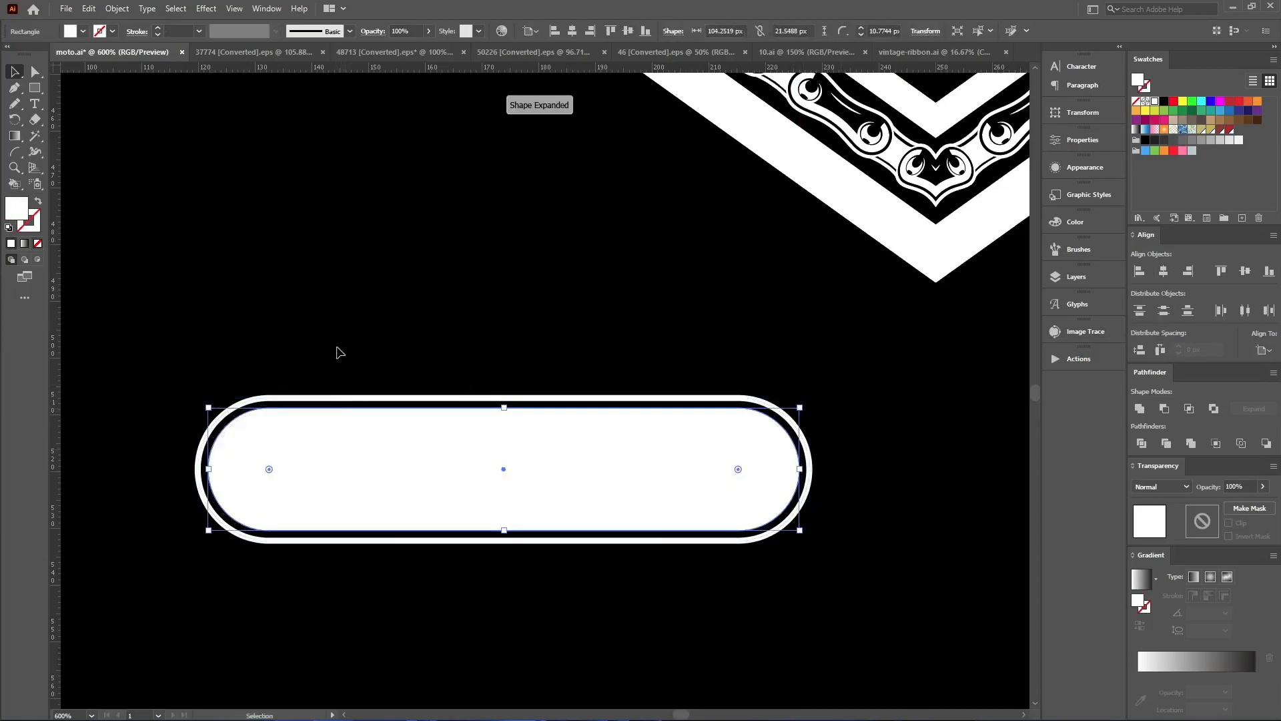
left_click(341, 348)
Place the rounded frames behind the PLAY BINGO lettering and cut the lettering out of the white inner shape
left_click_drag(318, 467, 314, 469)
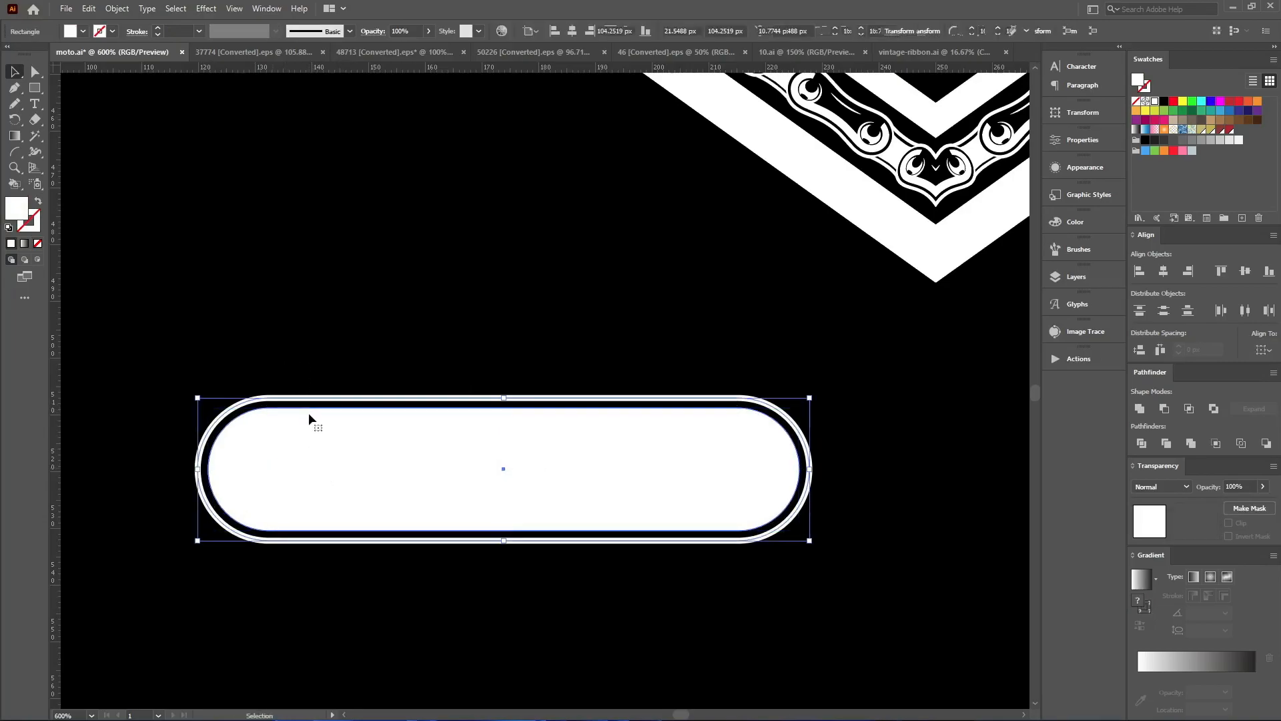
left_click(319, 452)
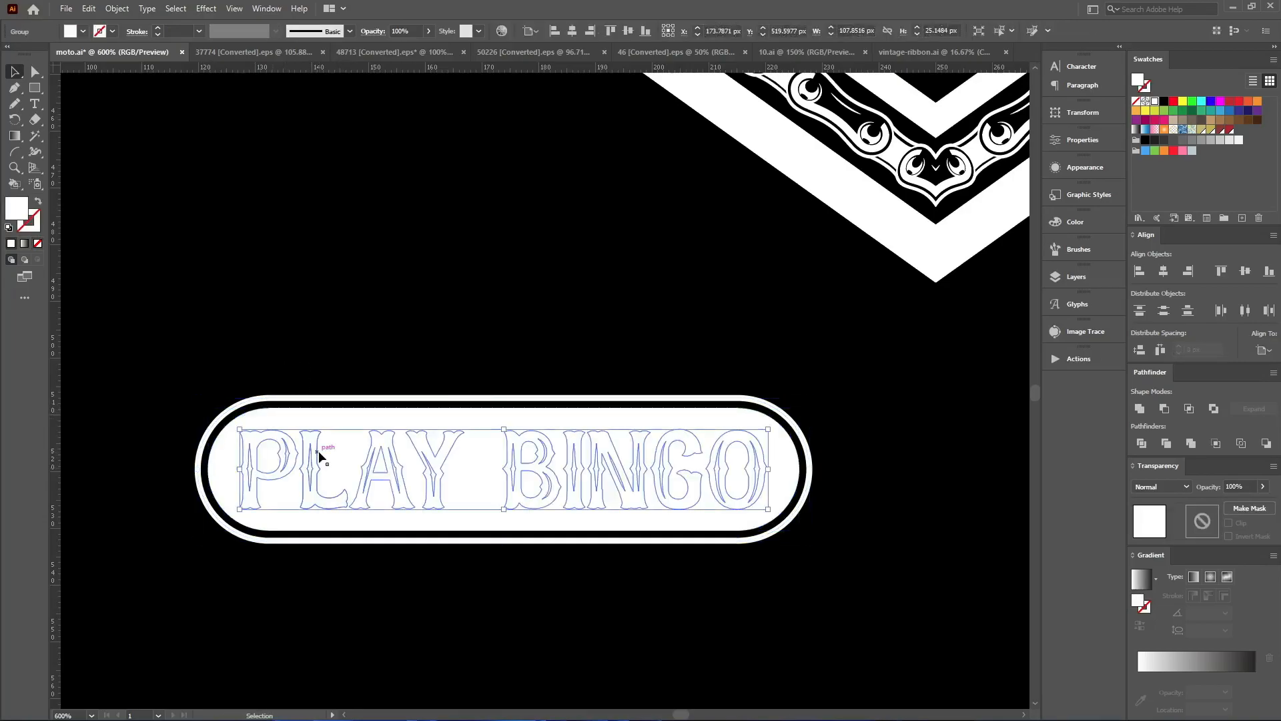
left_click(307, 415, "shift")
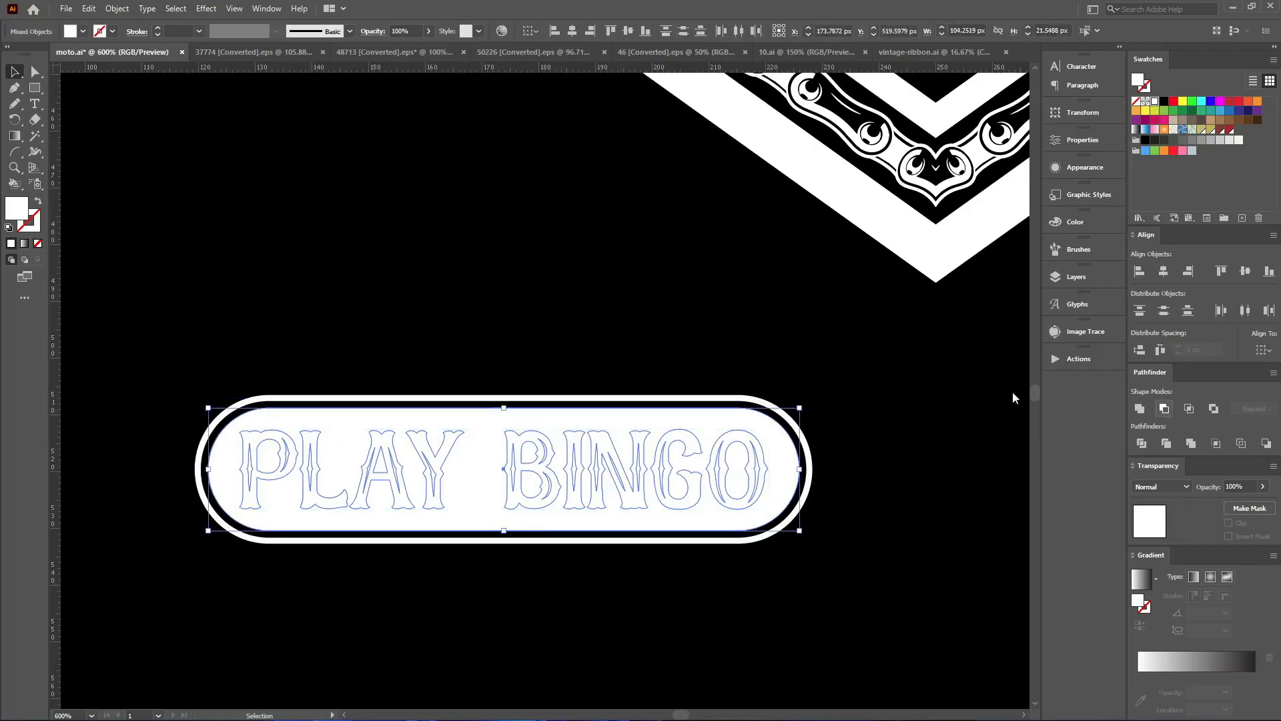
left_click_drag(601, 335, 477, 598)
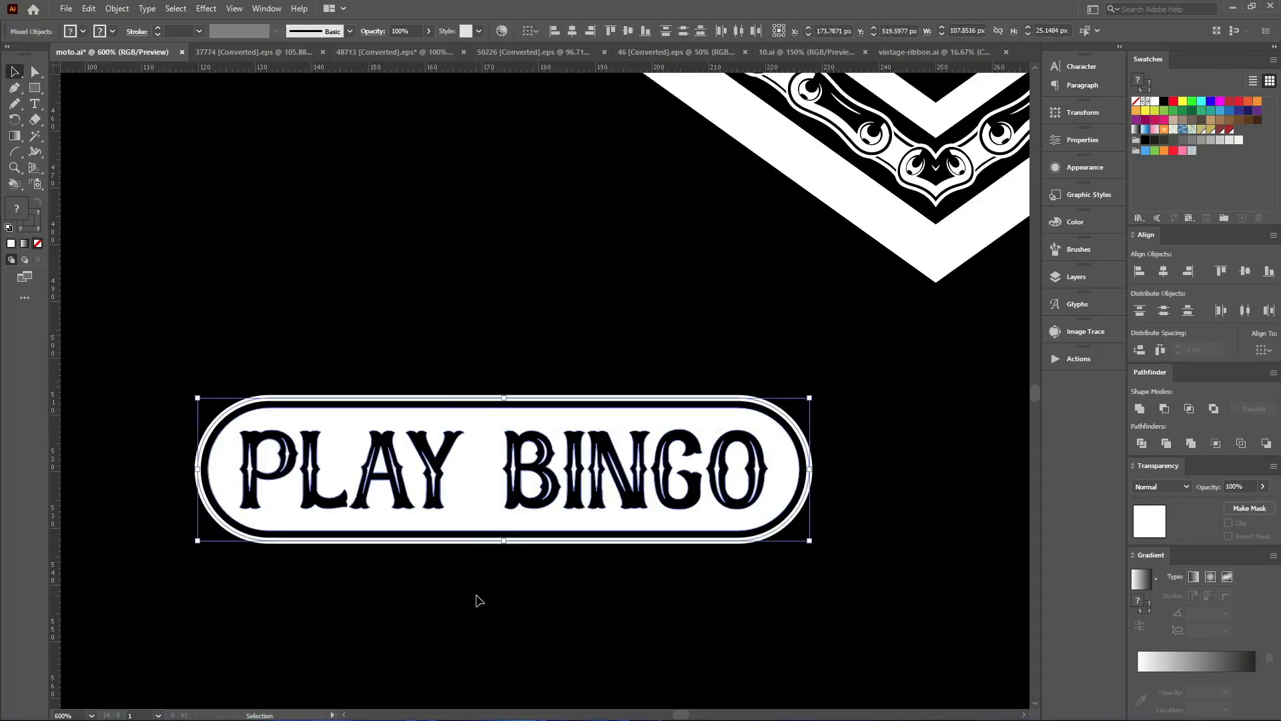
left_click_drag(521, 403, 523, 403)
left_click_drag(552, 457, 558, 462)
key("ctrl+z")
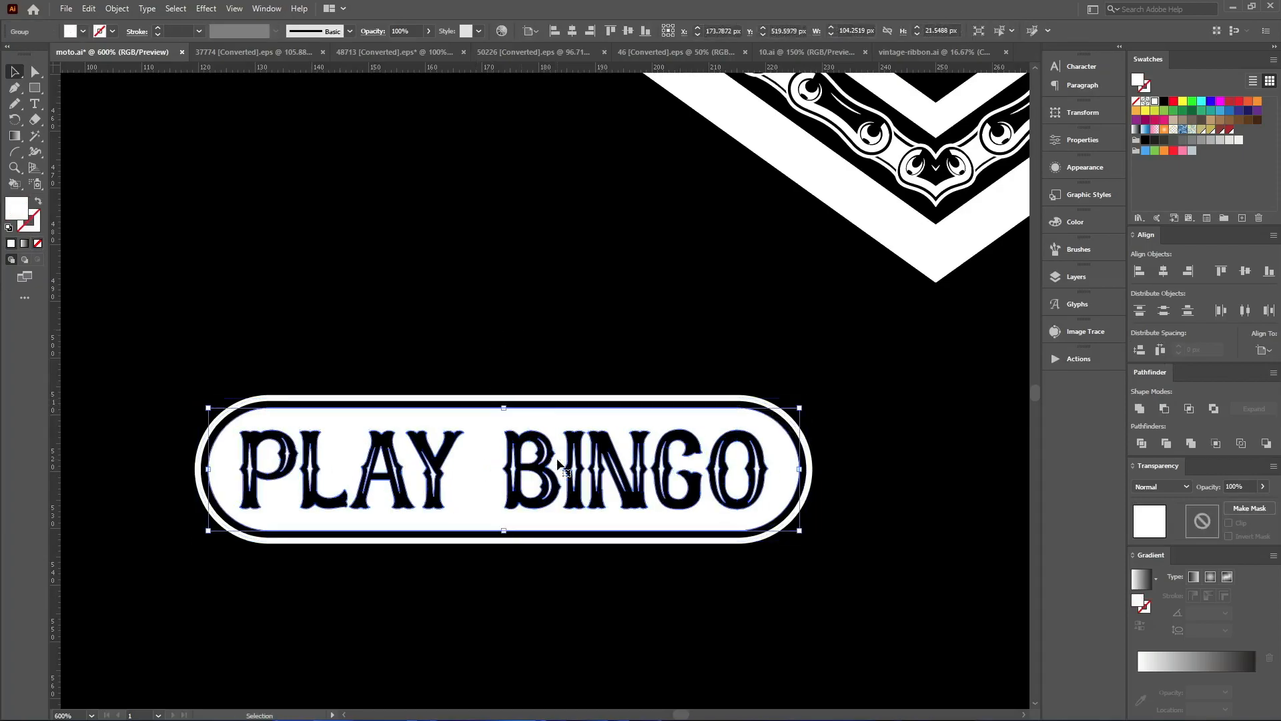
Expand the PLAY BINGO plate together with its outline ring and unite them into one object
left_click_drag(544, 342, 594, 462)
key("ctrl+e")
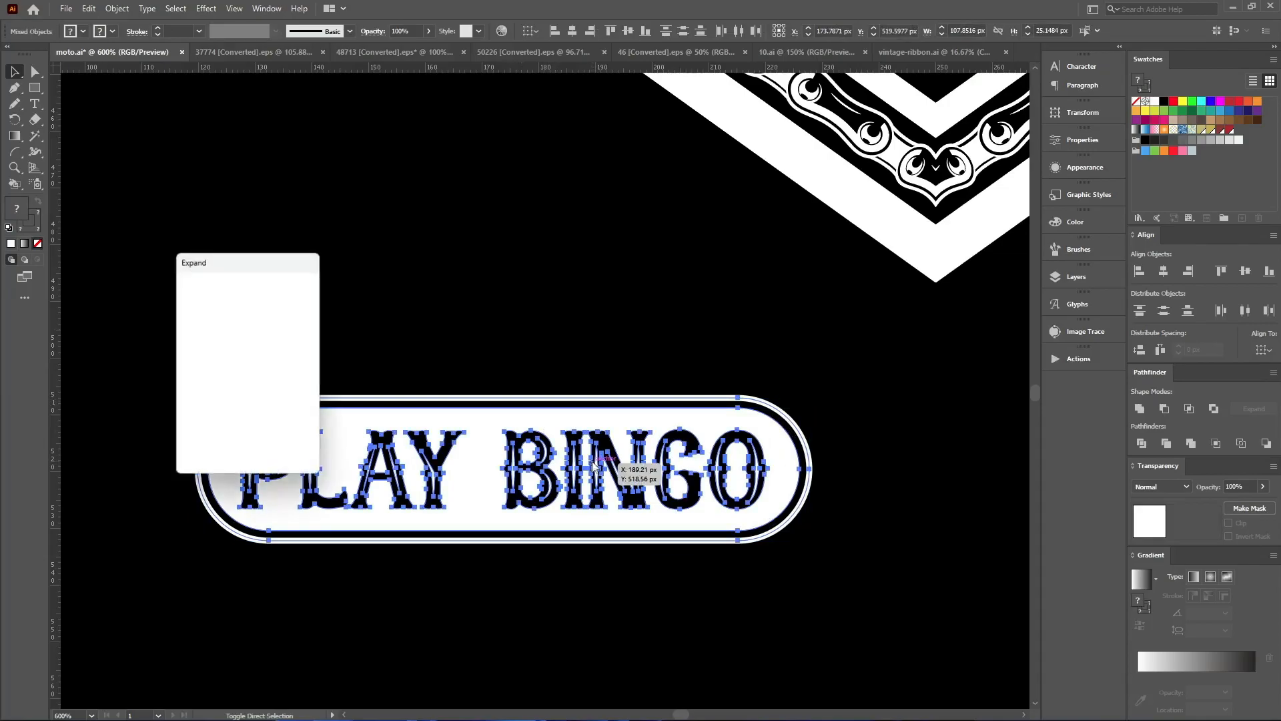
left_click(218, 449)
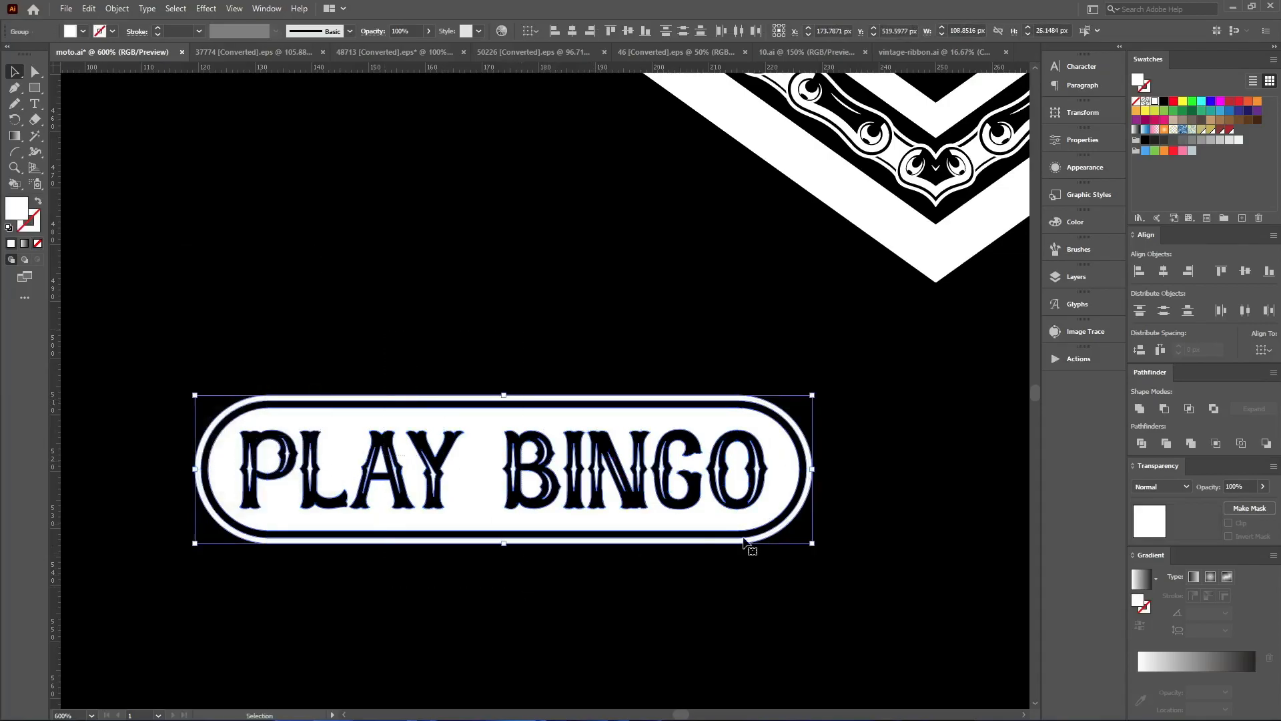
left_click(1146, 405)
left_click(645, 573)
Move the PLAY BINGO badge onto the artwork above the motorcycle's headlight and fill it with cyan
scroll(304, 478, "down", 6)
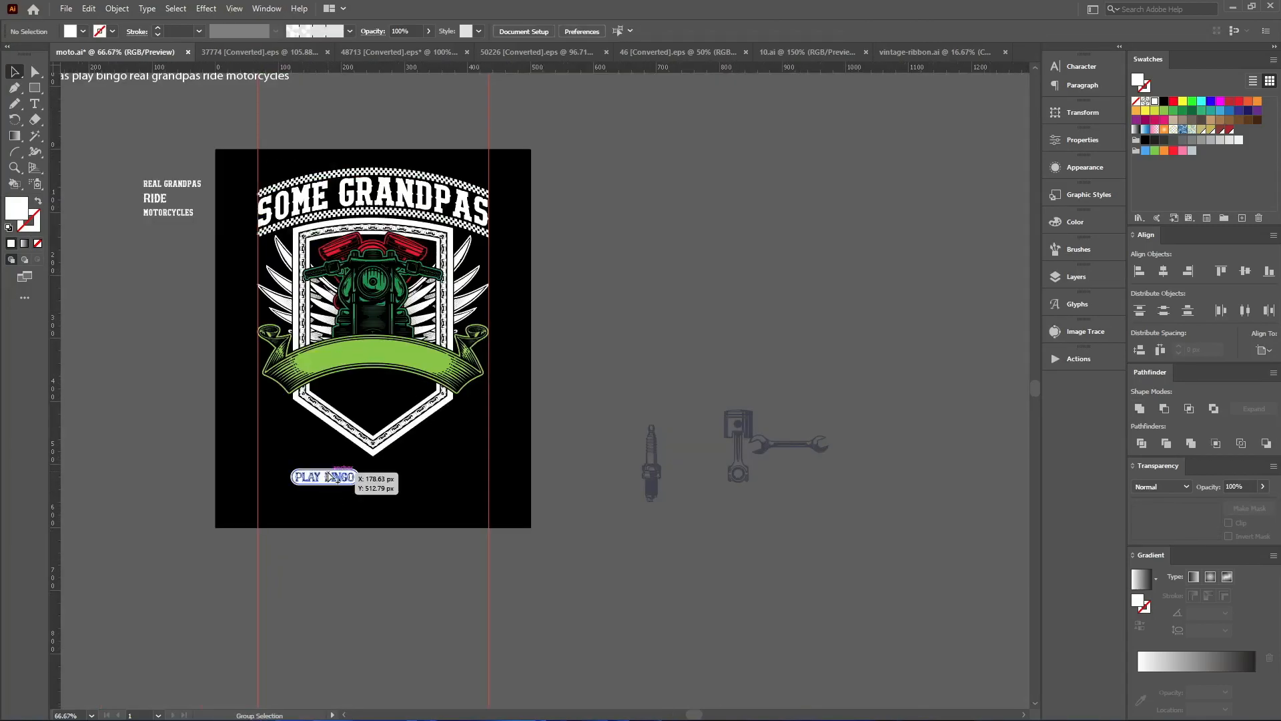
left_click_drag(322, 492, 370, 266)
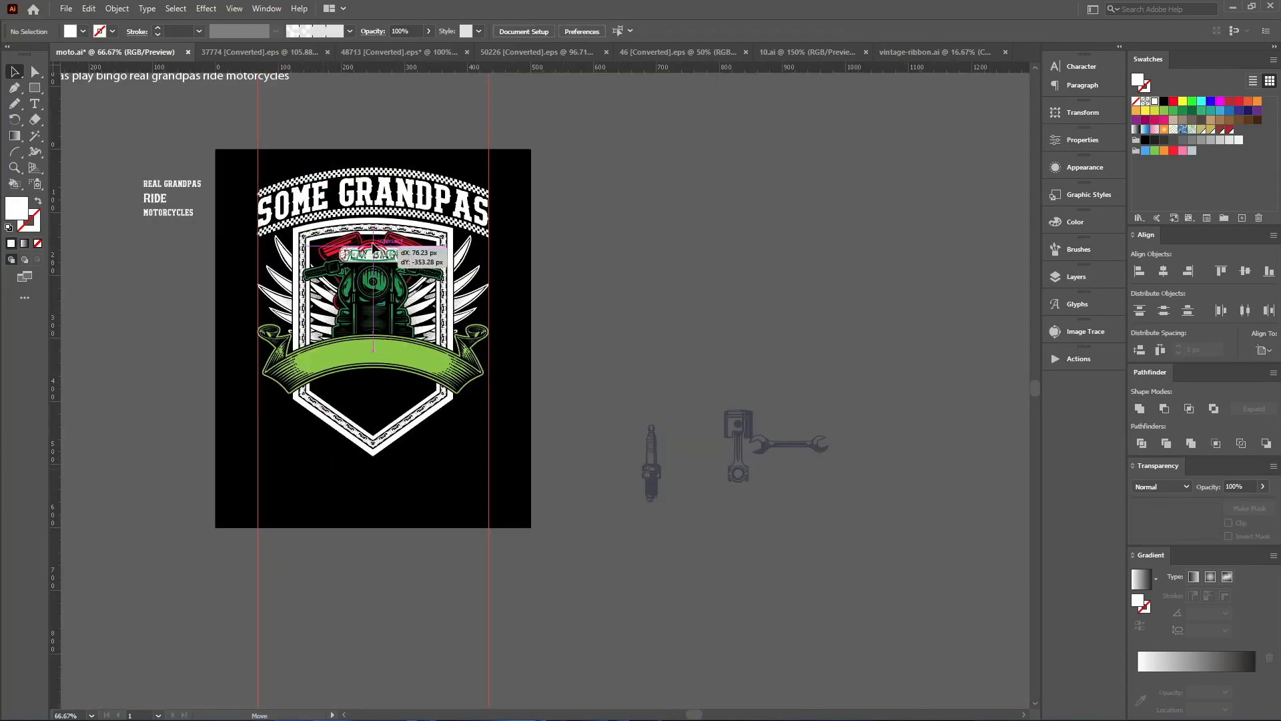
left_click(1211, 102)
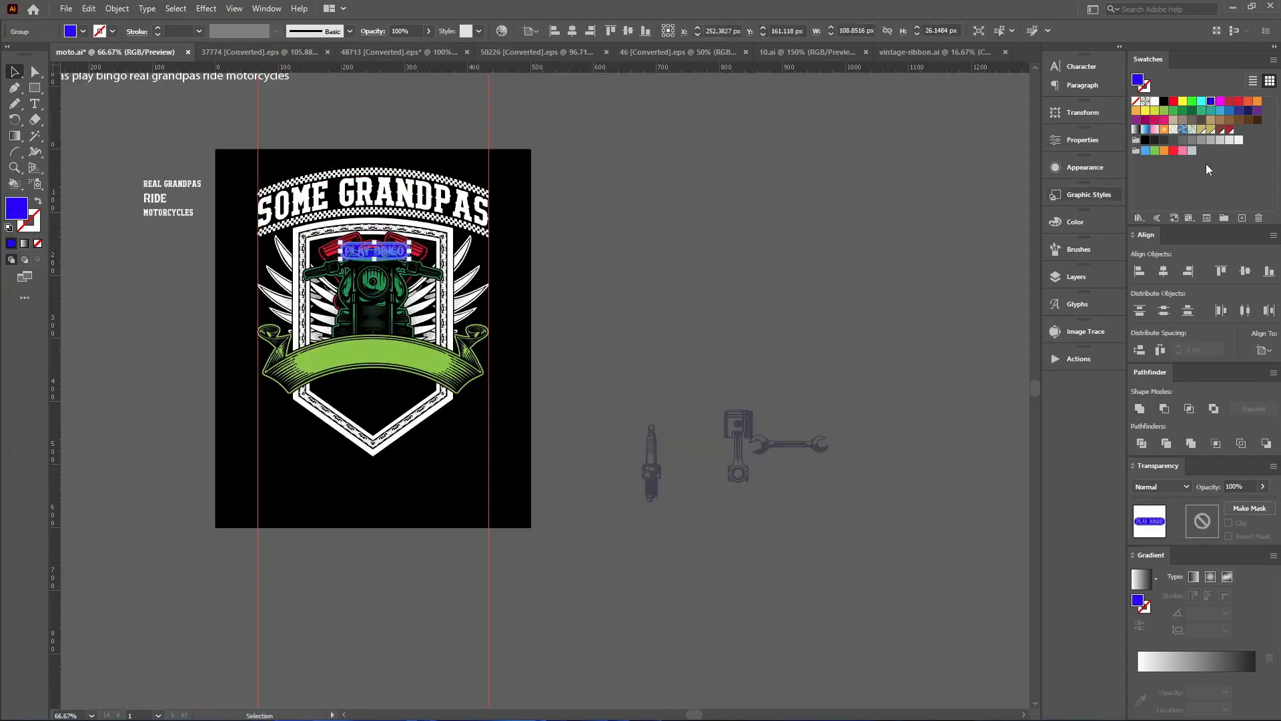
left_click(1202, 102)
left_click(640, 227)
Bring the PLAY BINGO badge in front of the motorcycle and centre it horizontally, slightly higher above the headlight
scroll(360, 244, "up", 4)
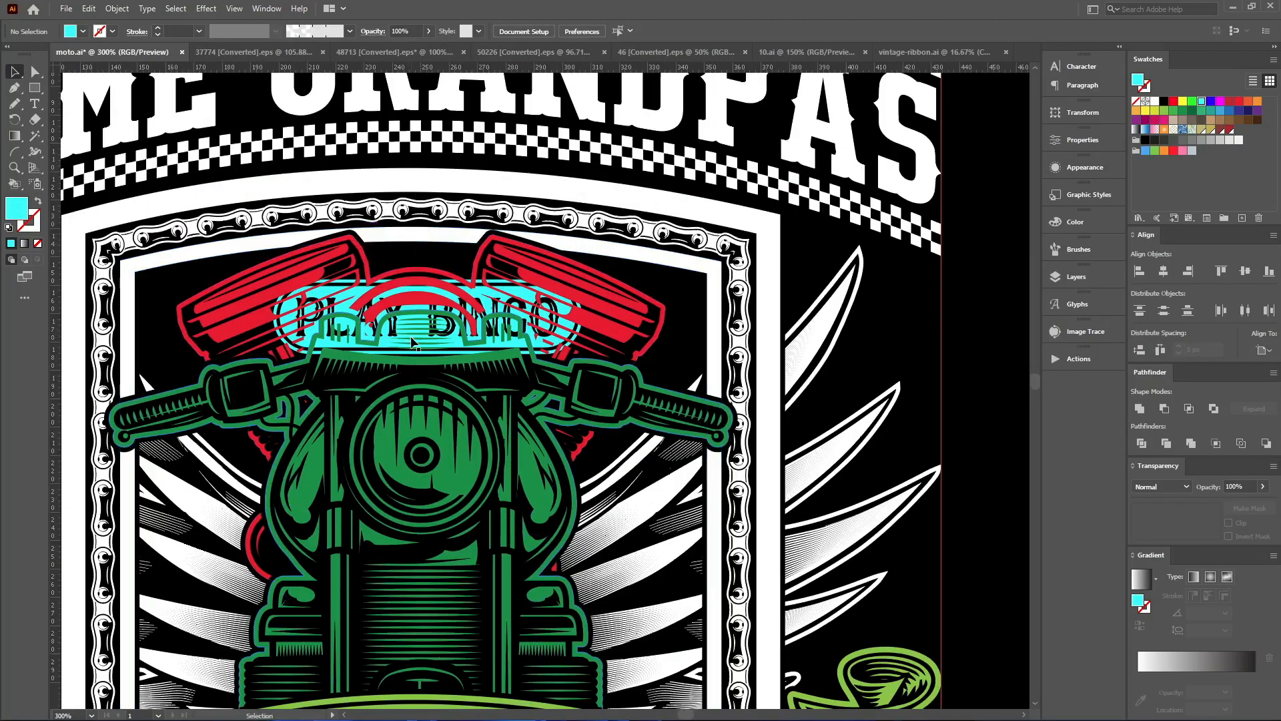
scroll(384, 297, "up", 4)
left_click(309, 223)
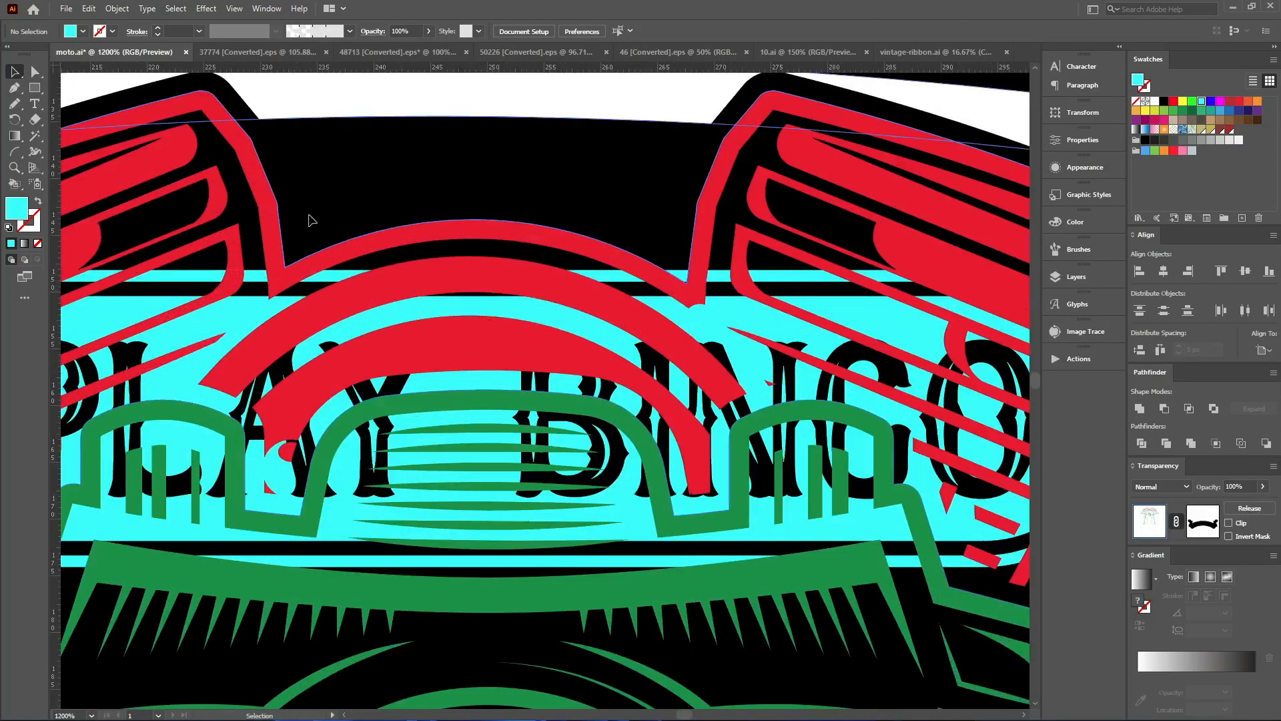
left_click(352, 317, "shift")
left_click(384, 236, "shift")
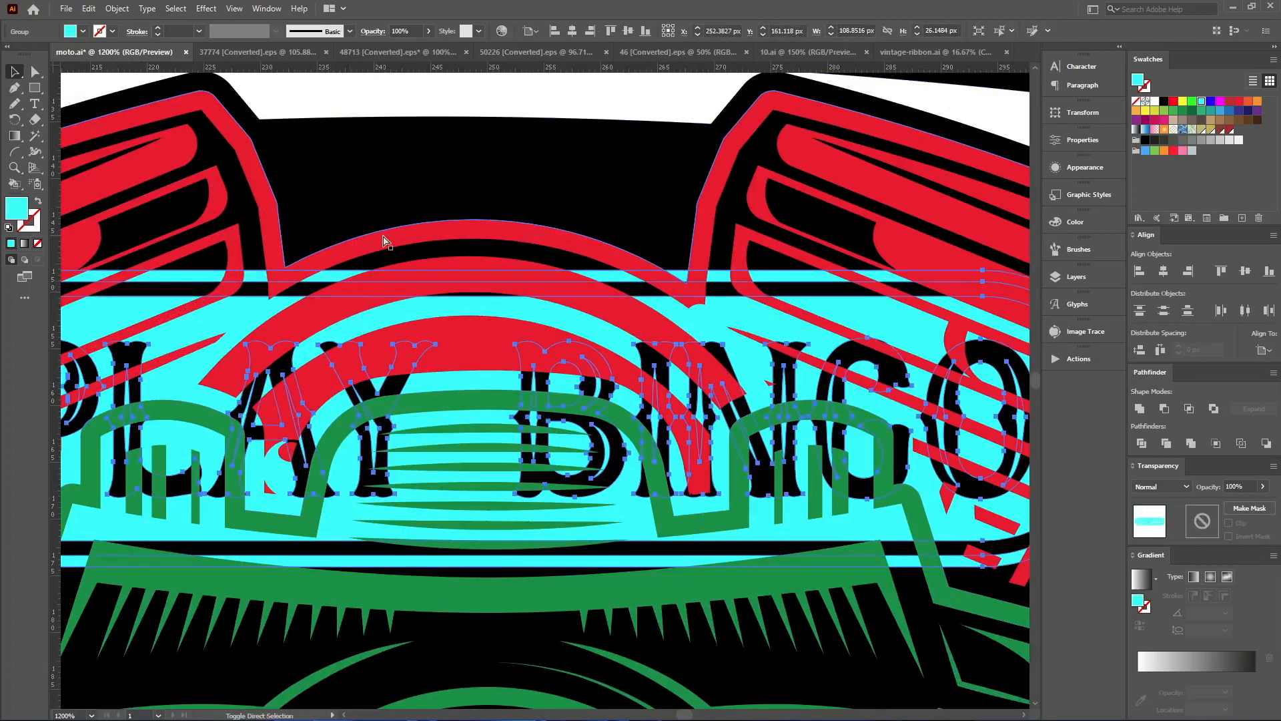
scroll(384, 241, "down", 4)
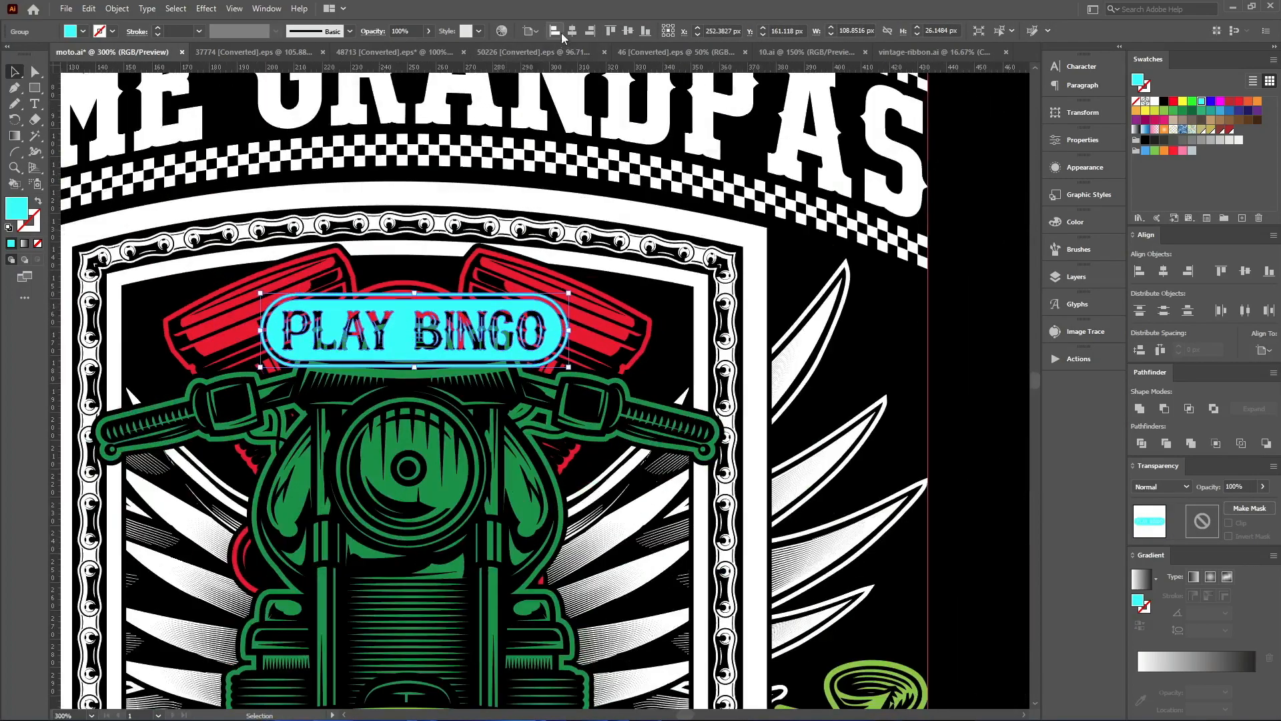
left_click(572, 32)
left_click_drag(424, 324, 424, 305)
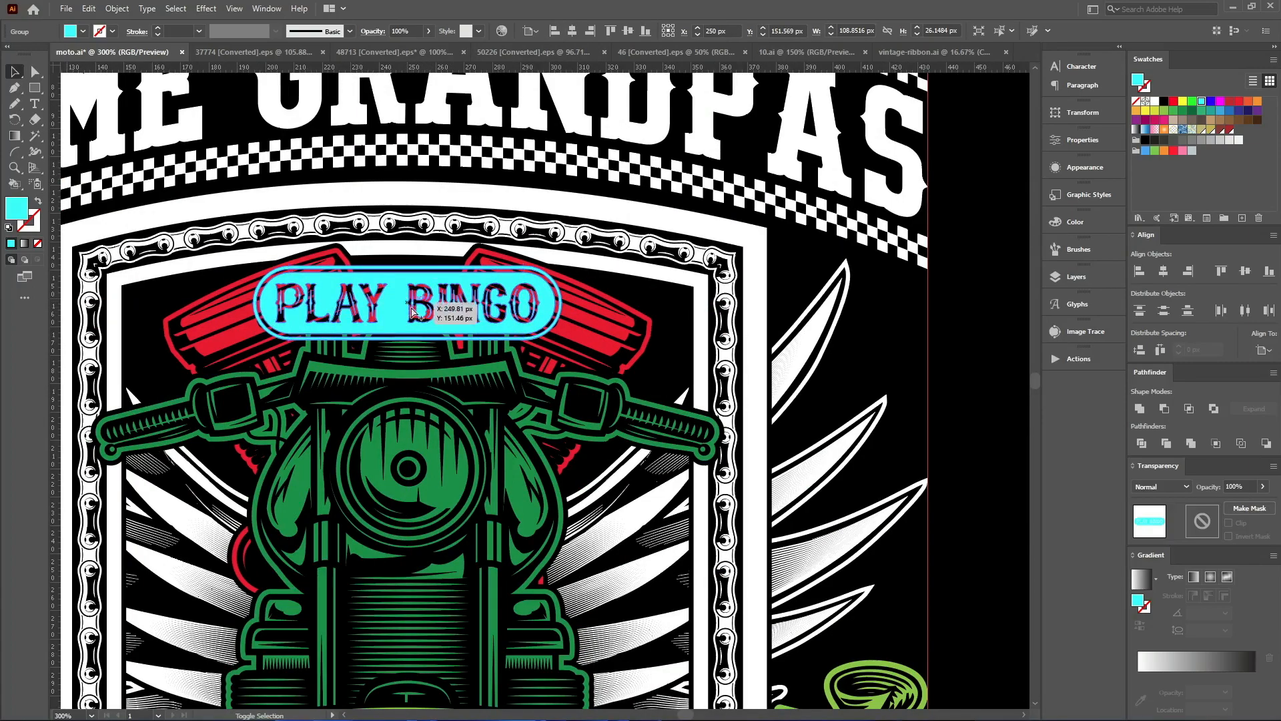
Apply a horizontal Arc warp to the PLAY BINGO badge with a slightly reduced bend
key("ctrl+alt+shift+w")
left_click(798, 311)
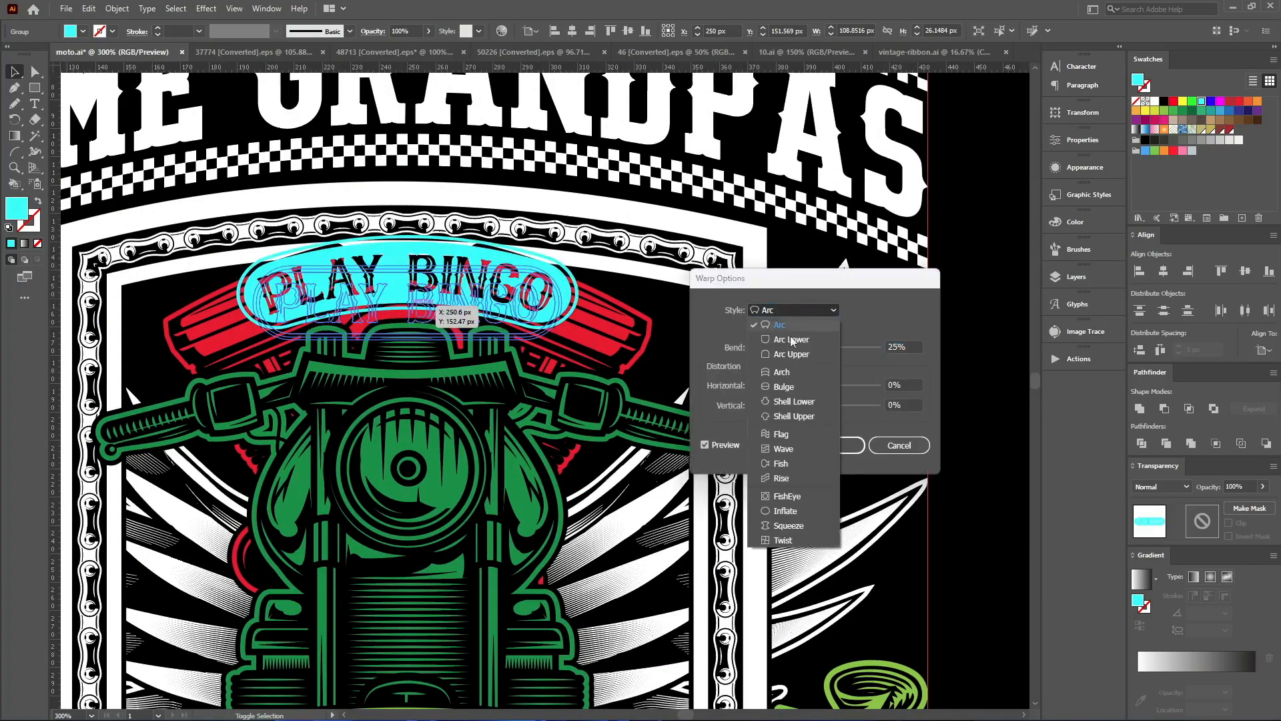
left_click(776, 370)
left_click(798, 310)
left_click(774, 323)
scroll(903, 346, "down", 6)
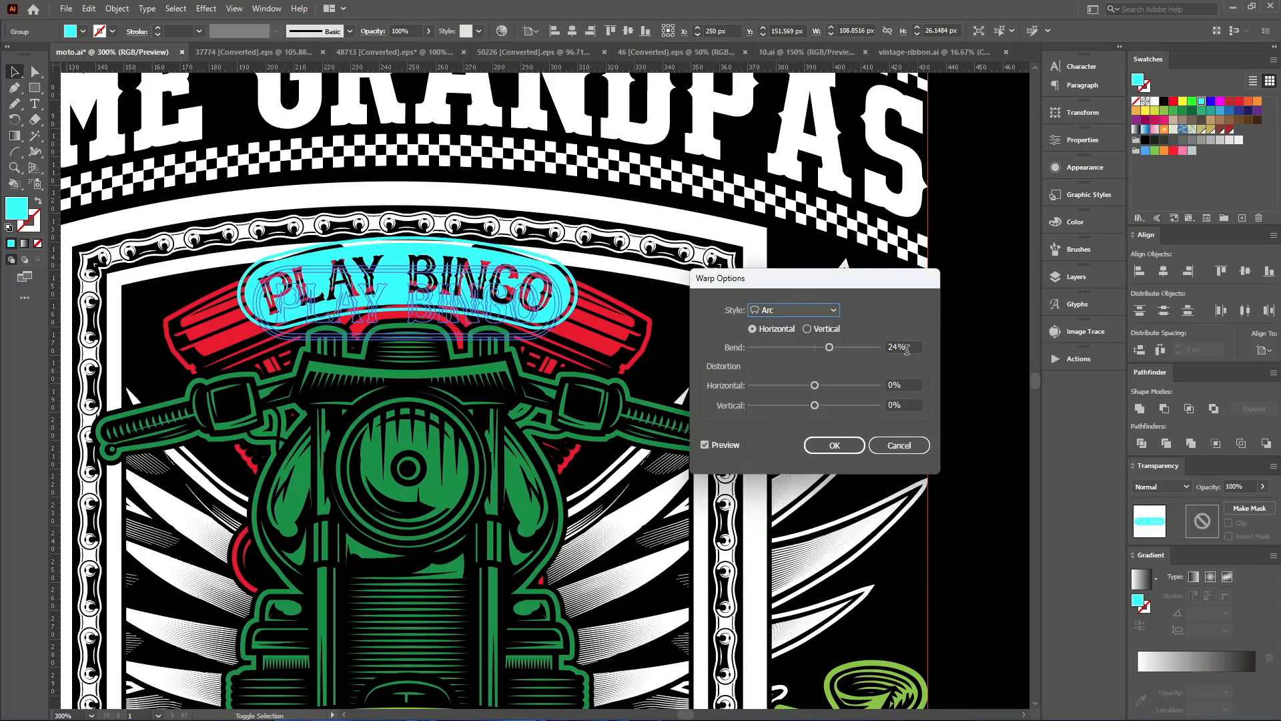
left_click(837, 450)
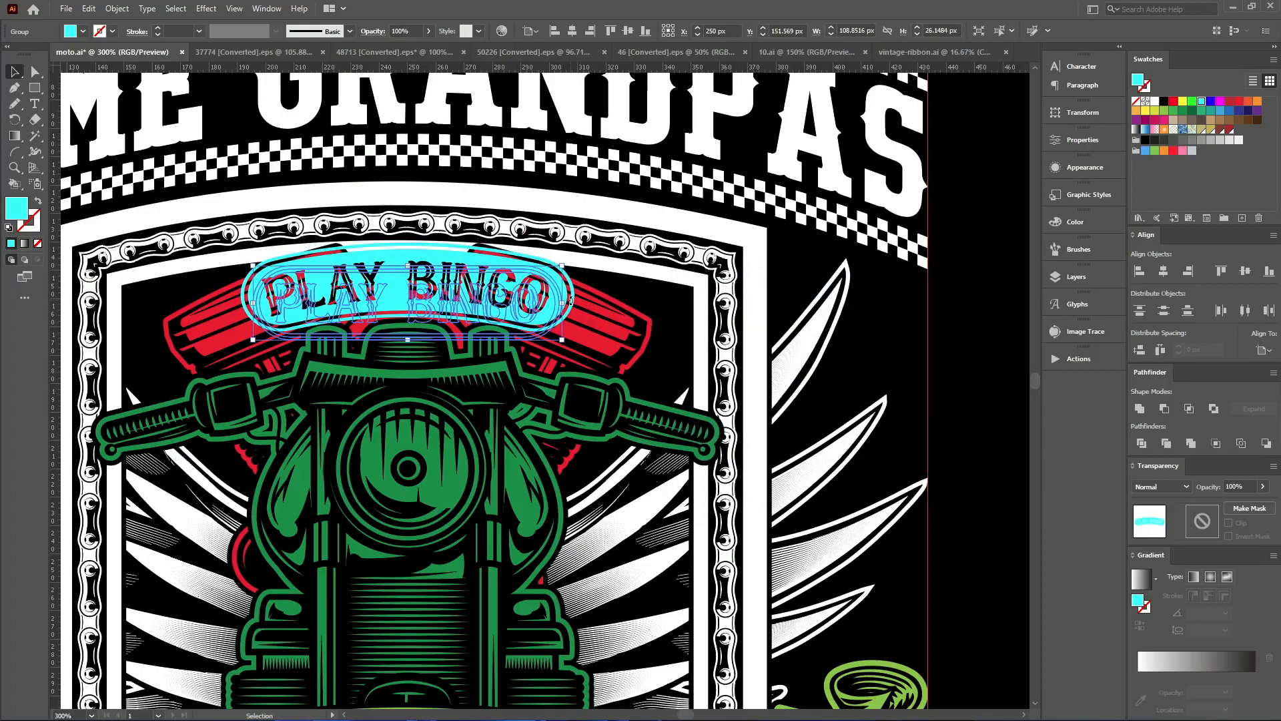
Move the warped PLAY BINGO badge slightly down and expand it into editable paths
left_click_drag(565, 304, 503, 312)
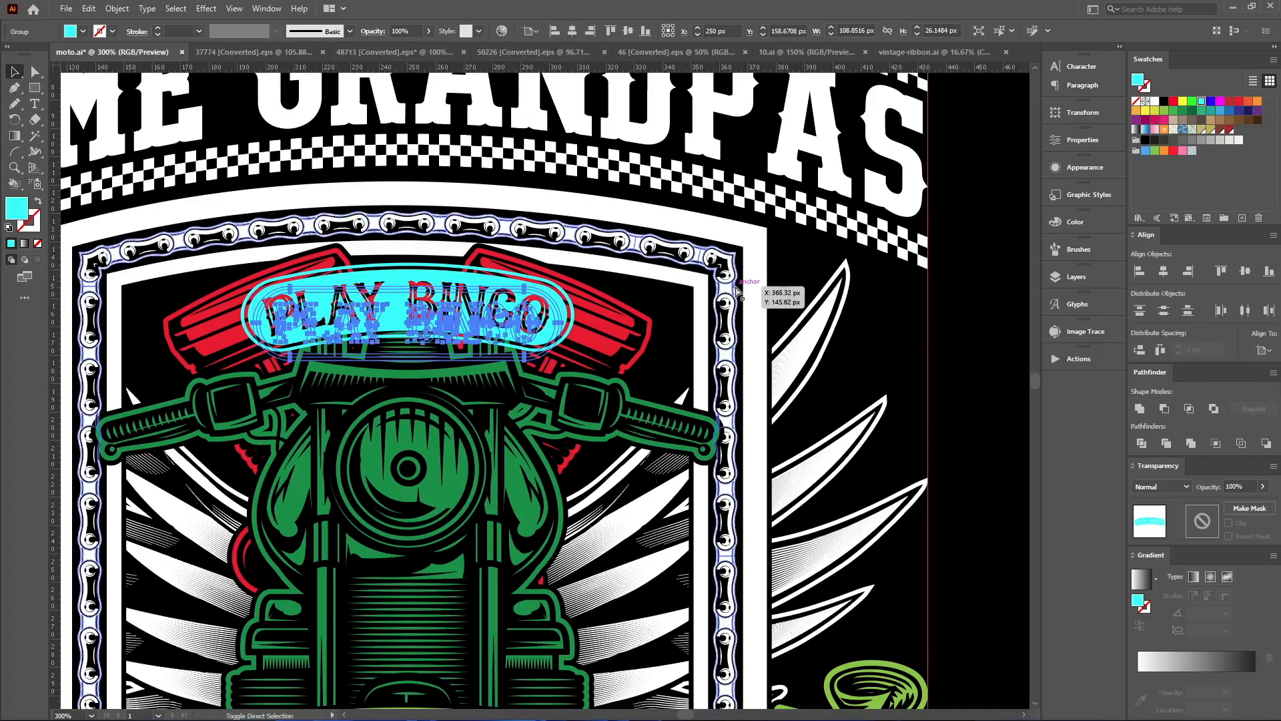
key("ctrl+alt+e")
left_click(264, 327, "alt")
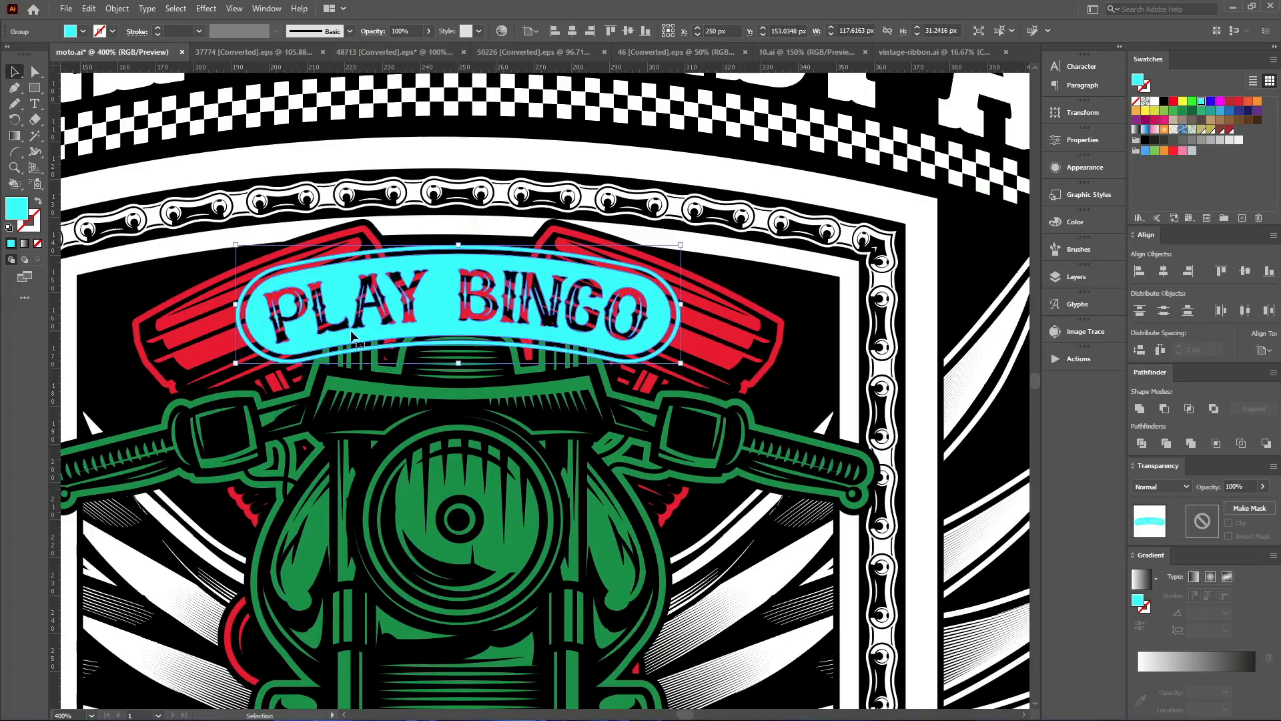
Try offsetting the PLAY BINGO badge's path with round joins by 1.8 px and by 1.2 px
key("ctrl+alt+o")
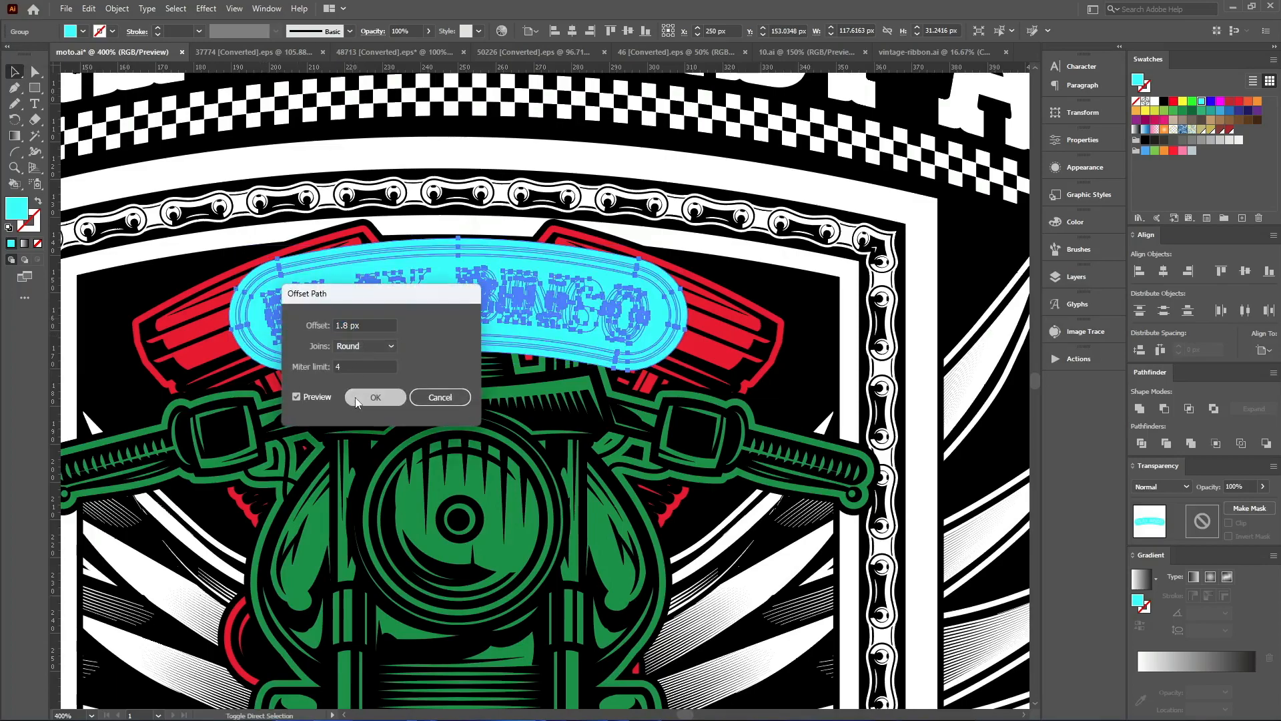
left_click(374, 397)
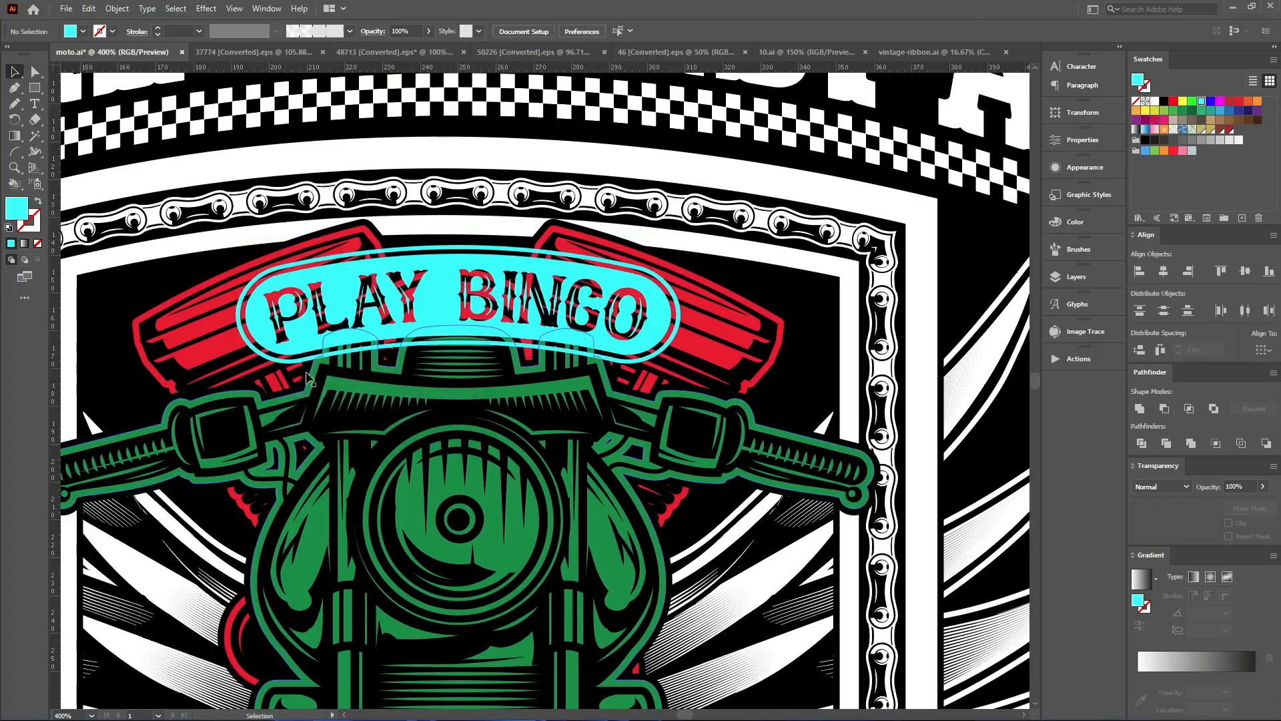
left_click(305, 326)
key("ctrl+alt+o")
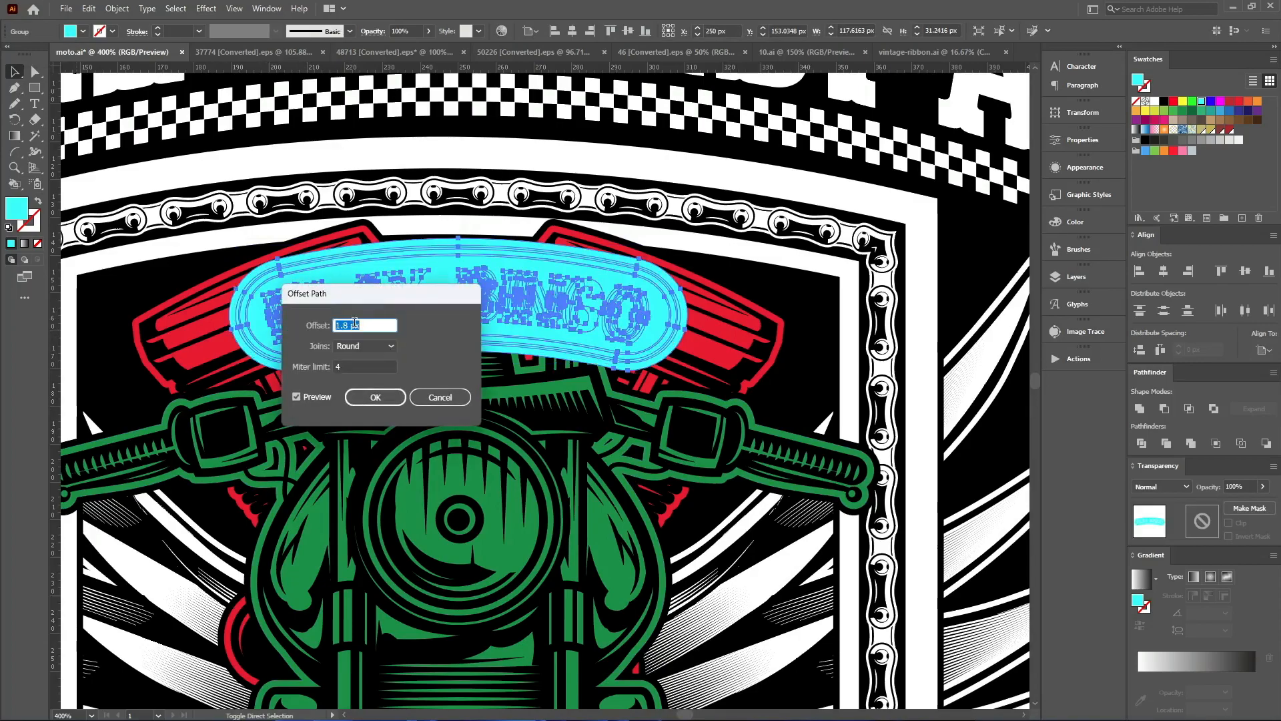
type("1.2")
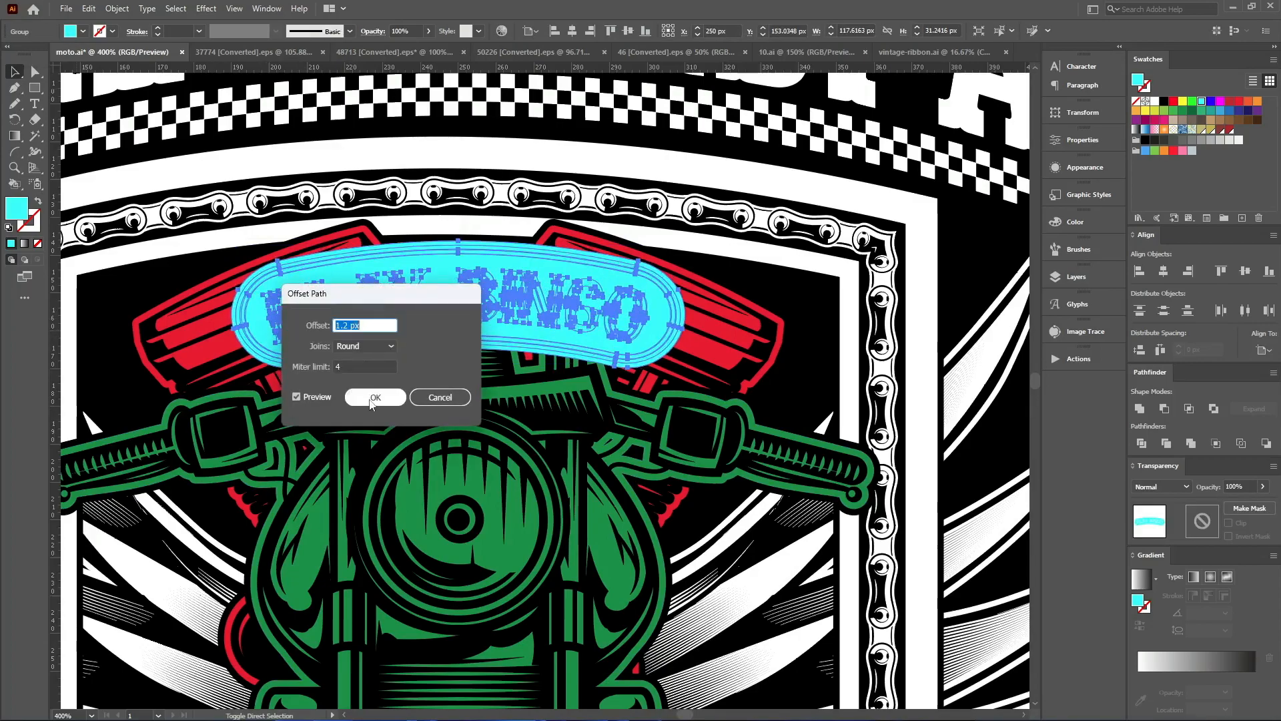
left_click(352, 401)
left_click(220, 399)
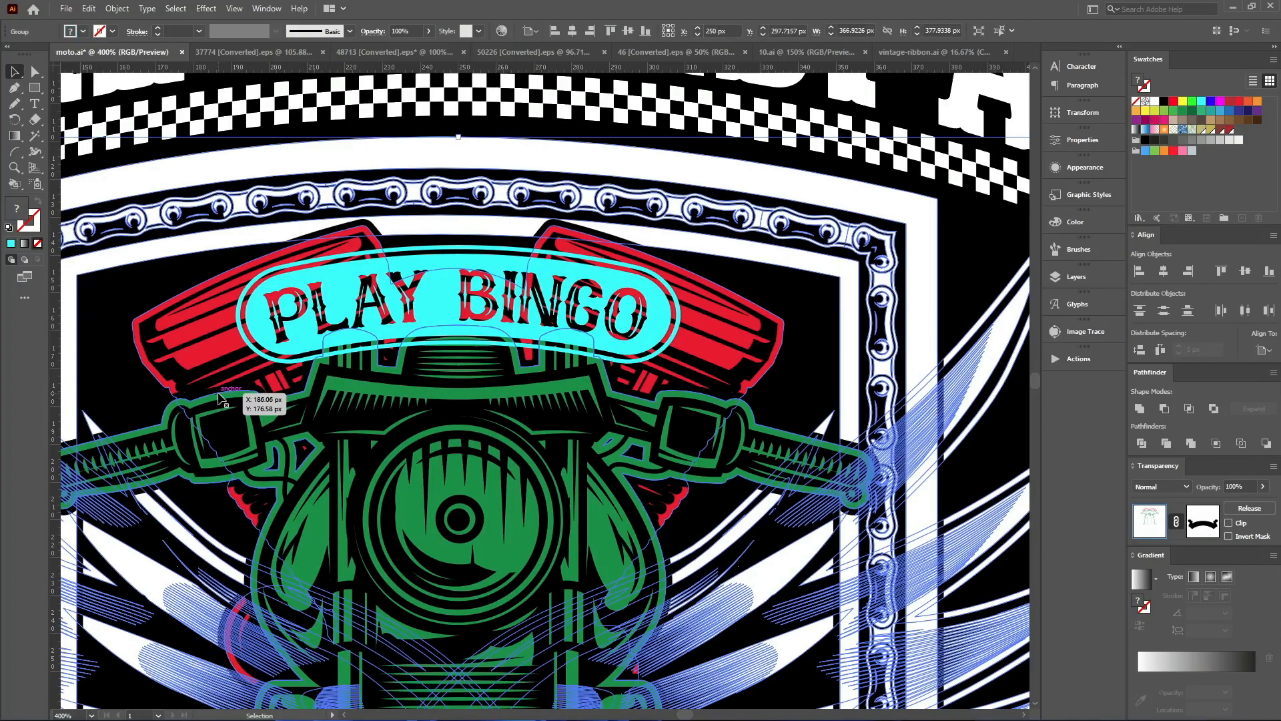
Move the PLAY BINGO badge up and enlarge it slightly to about 119 × 32 px
left_click_drag(464, 246, 465, 223)
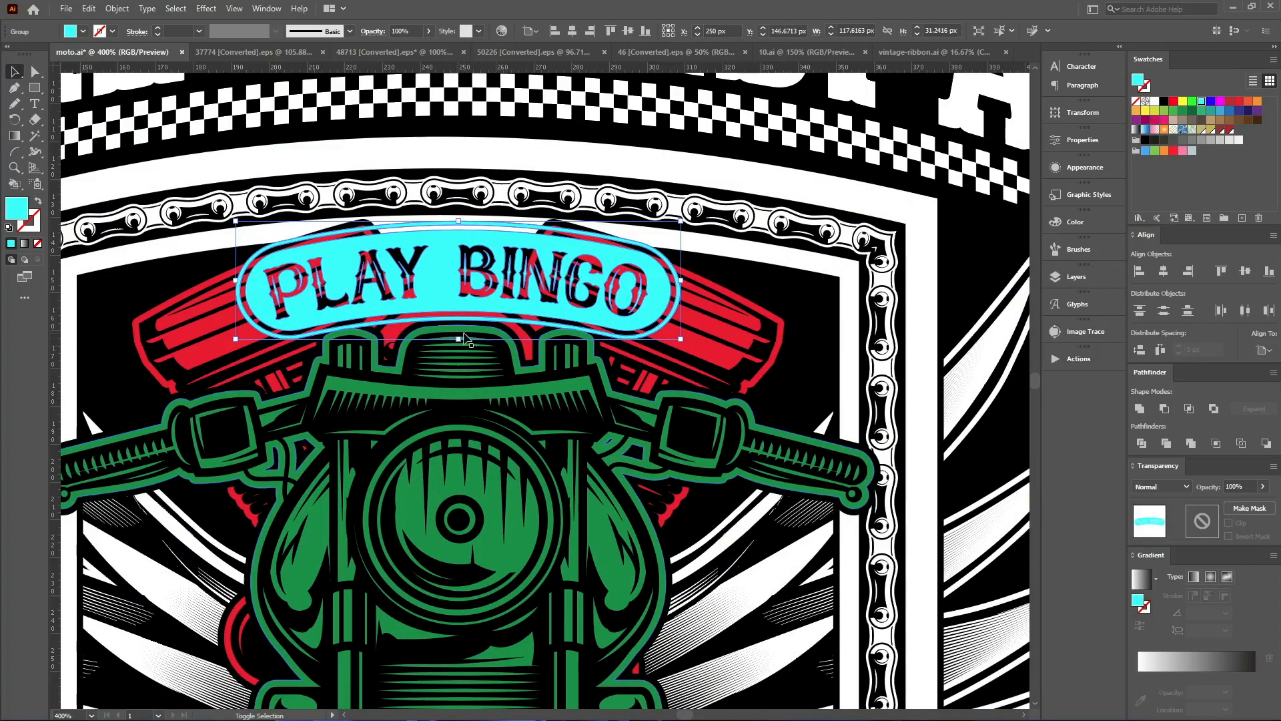
left_click_drag(461, 341, 462, 344)
Offset the badge's path by 1.3 px with round joins and transfer the offset shape into the motorcycle group's opacity mask
key("ctrl+shift+o")
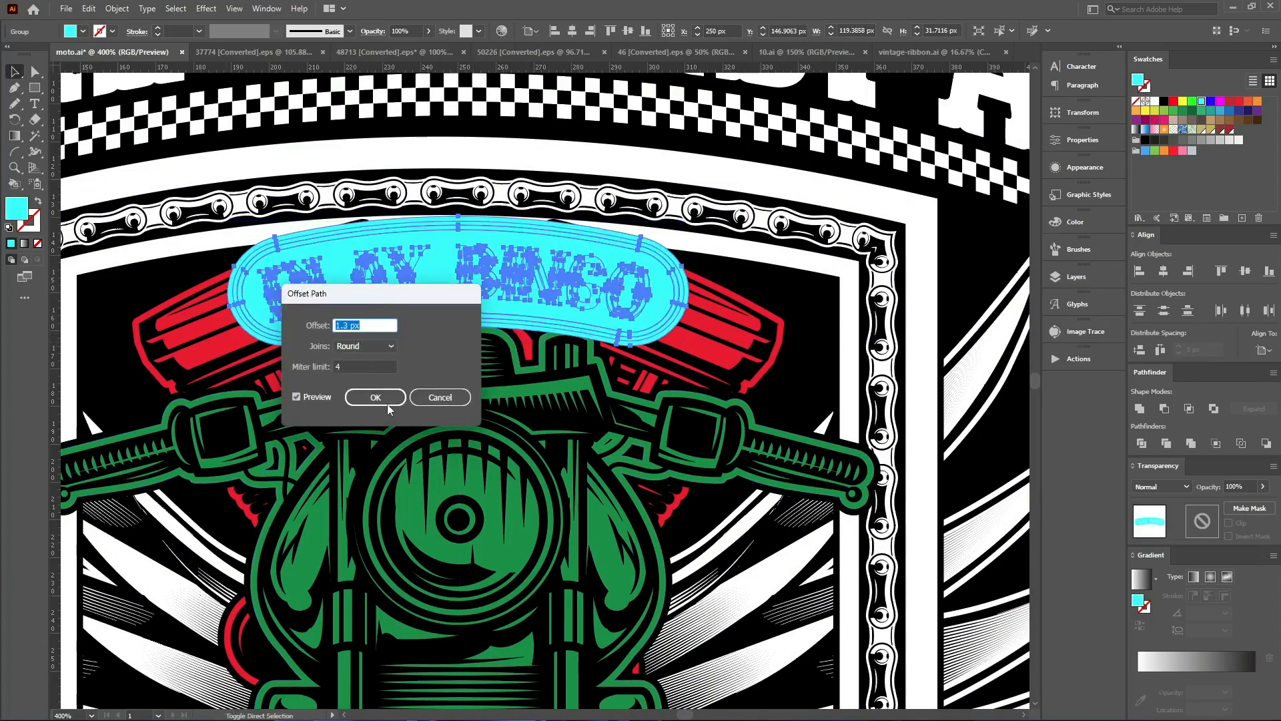
left_click(387, 402)
key("ctrl+x")
left_click(197, 326)
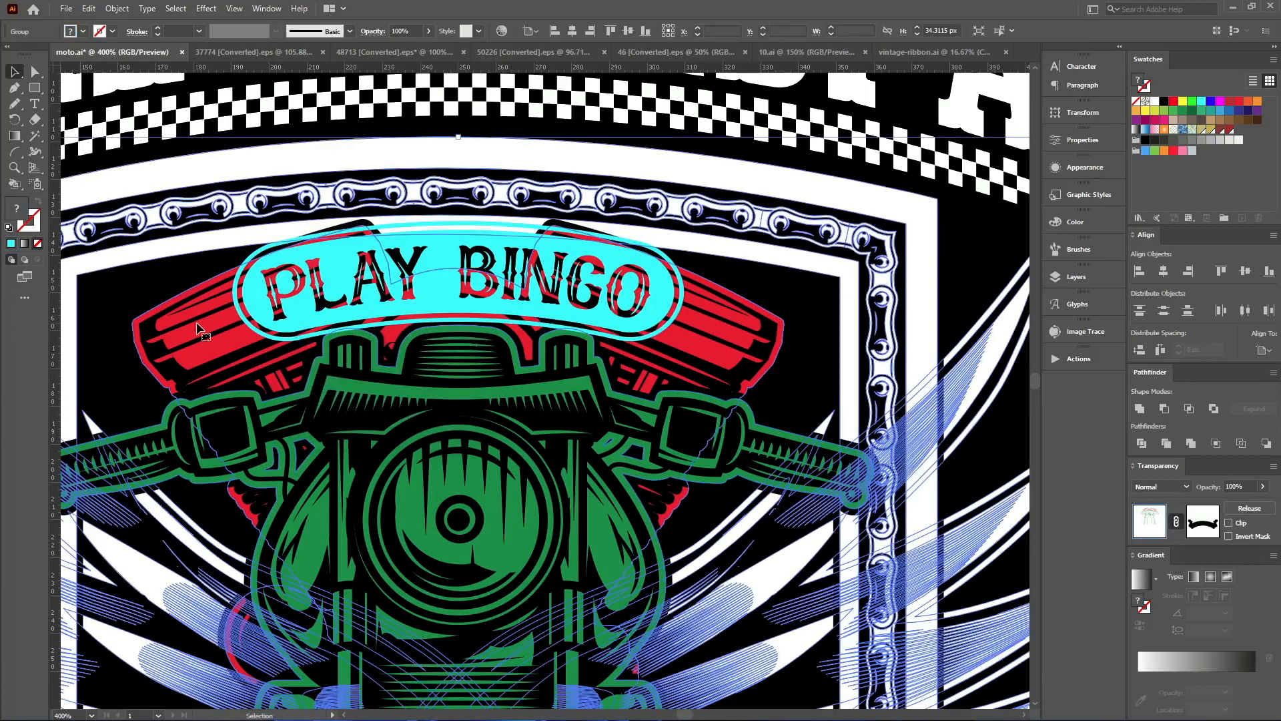
left_click(1201, 531)
key("ctrl+f")
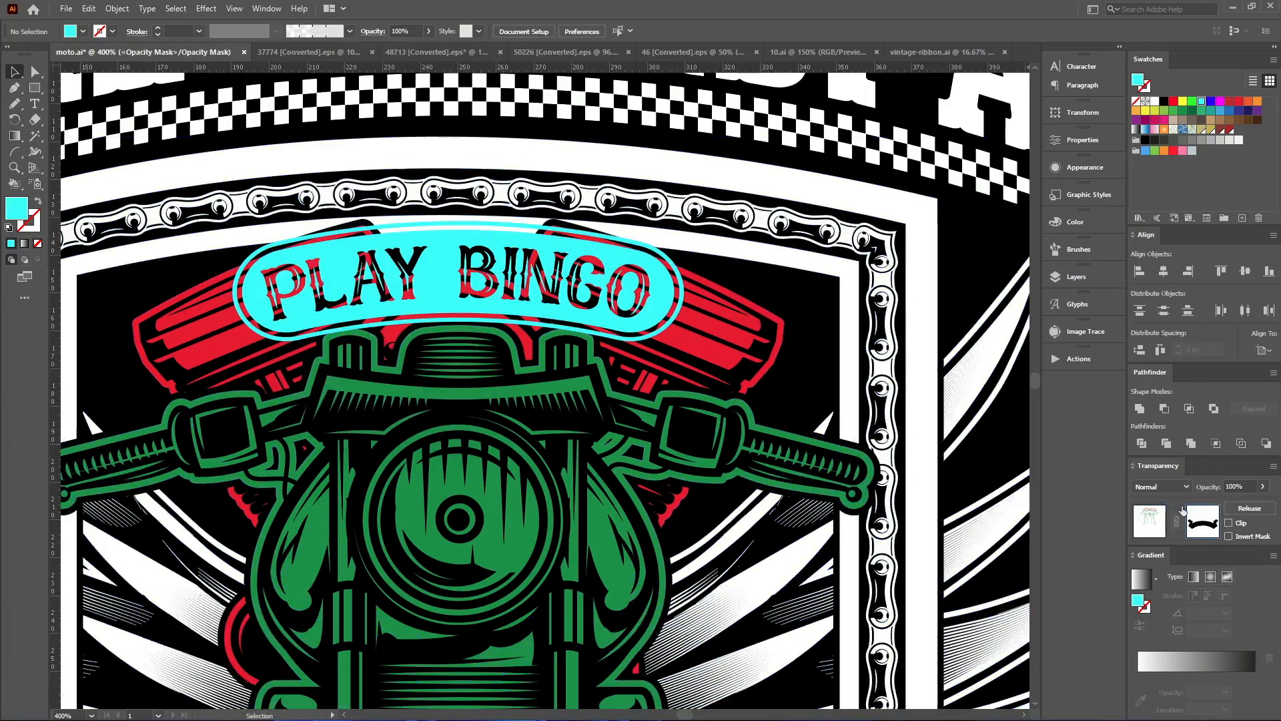
Fill the offset badge shape with black and merge it inside the opacity mask, finishing with mask editing closed
left_click(1164, 101)
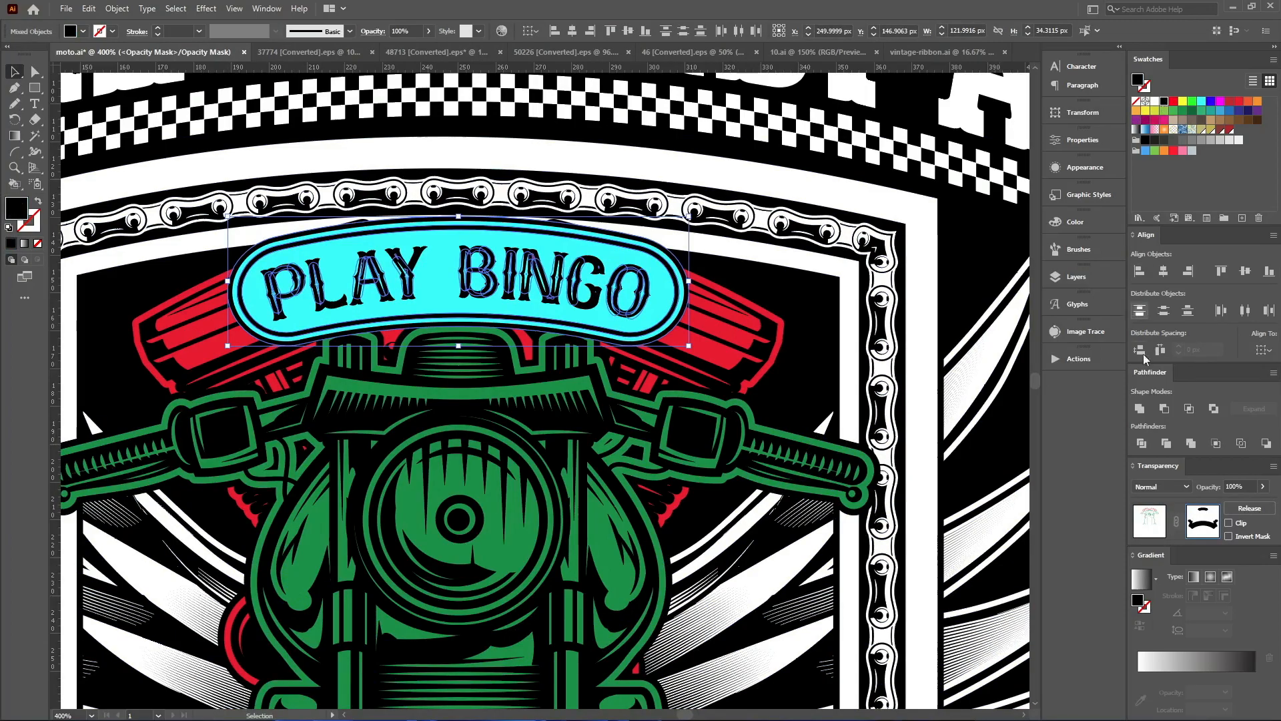
left_click(1191, 443)
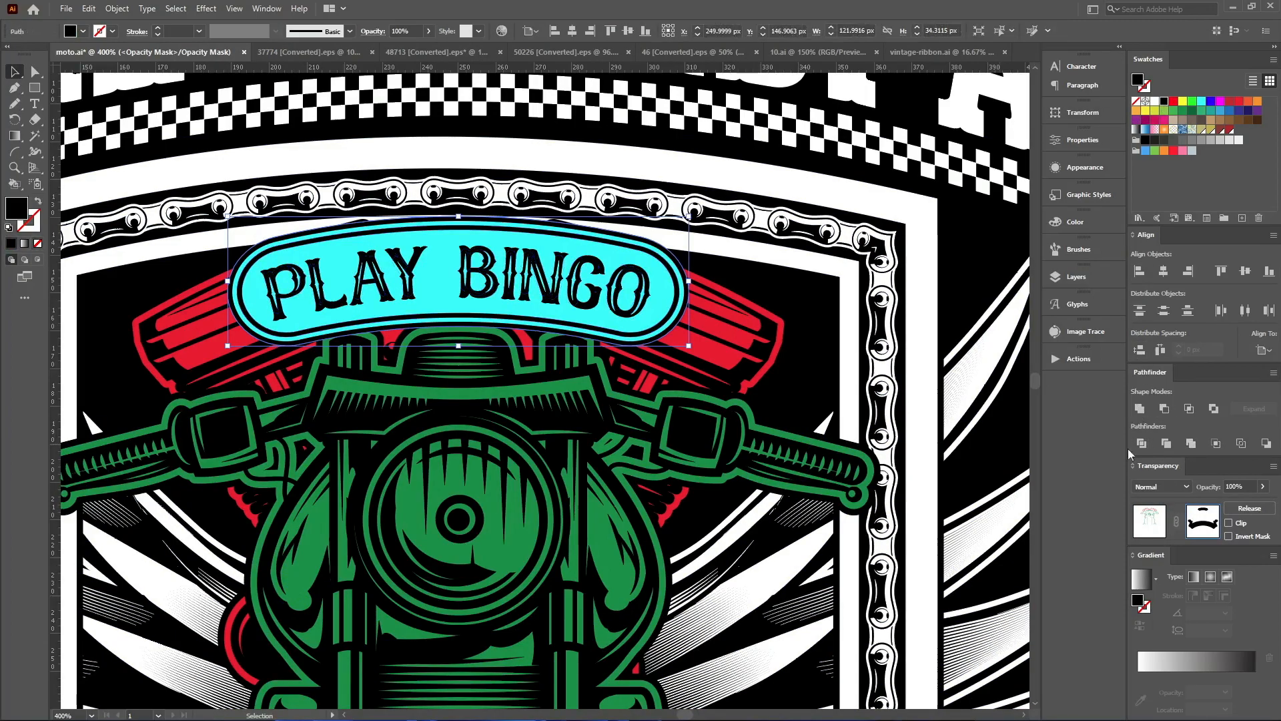
left_click(1139, 533)
key("ctrl+minus")
key("ctrl+minus")
key("ctrl+minus")
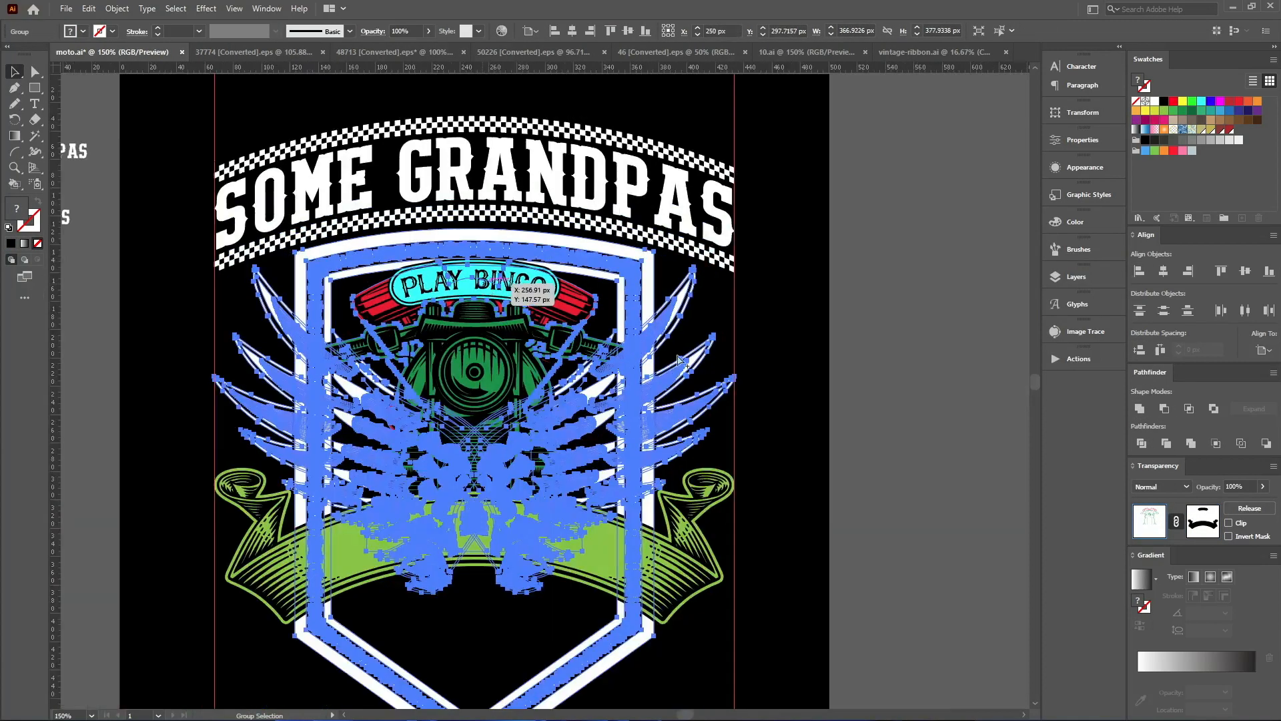
left_click(801, 381)
scroll(803, 382, "down", 3)
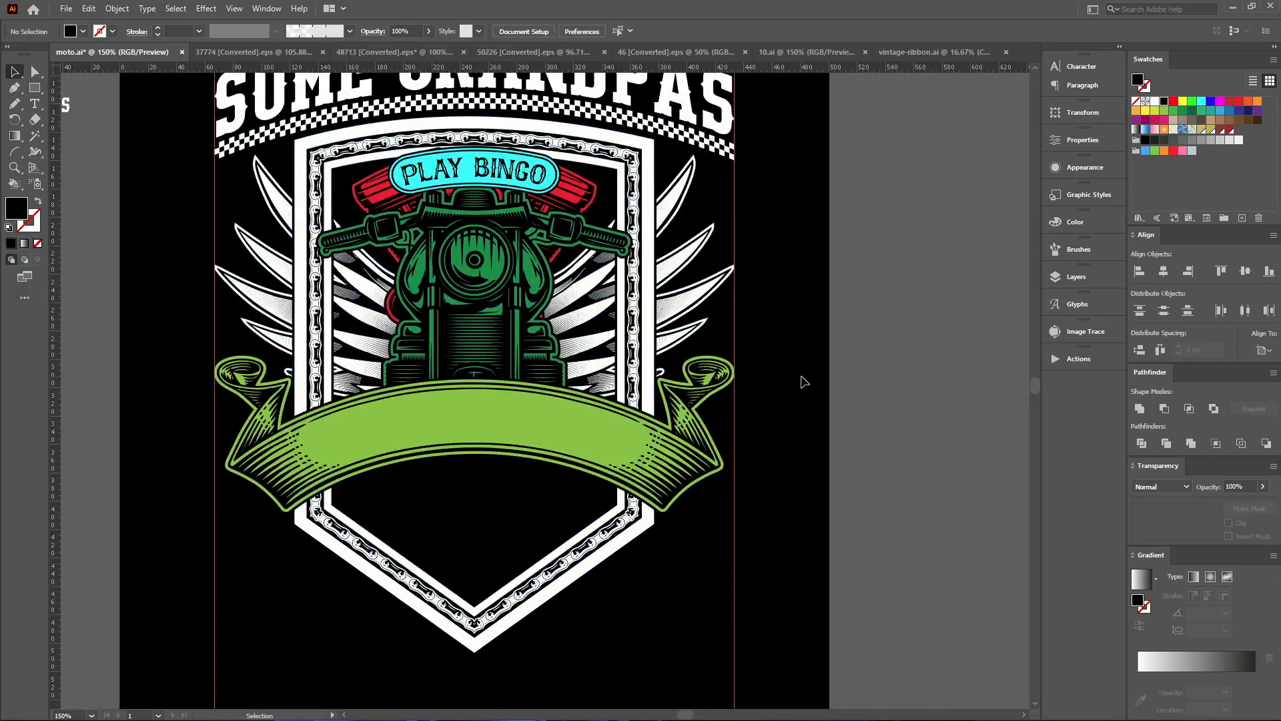
scroll(571, 194, "up", 6)
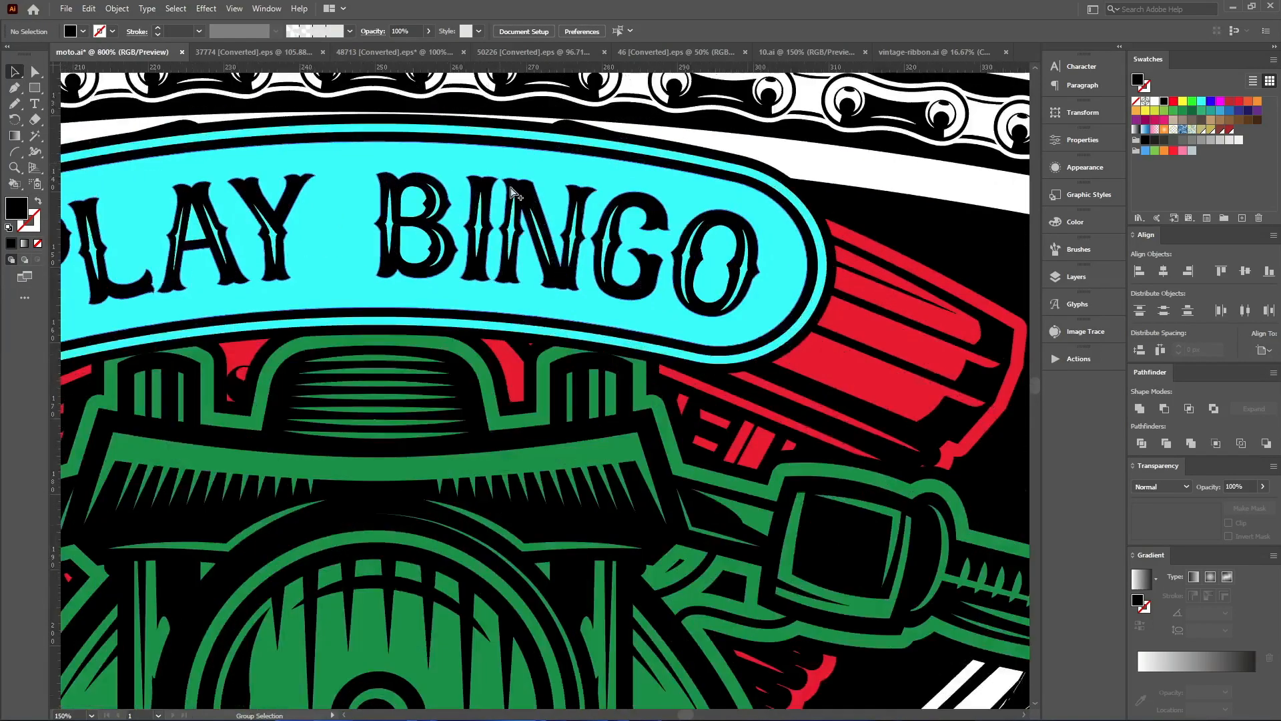
scroll(548, 321, "down", 3)
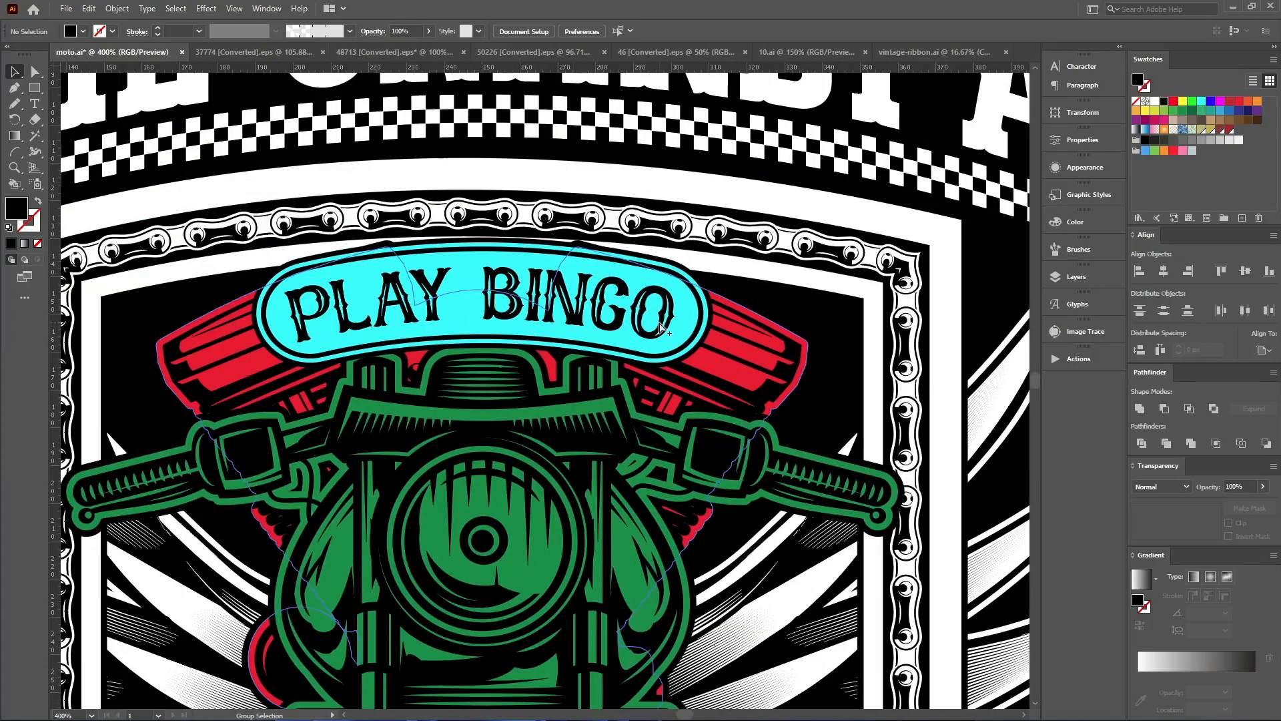
scroll(777, 329, "down", 5)
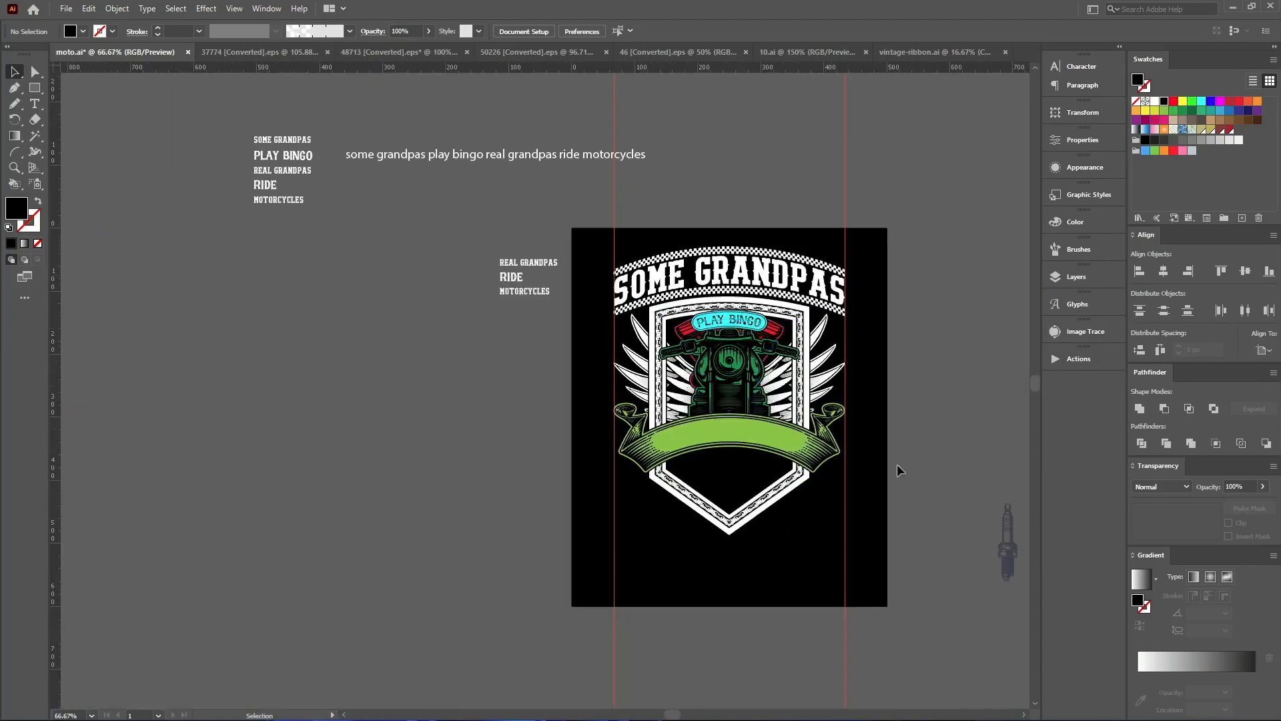
scroll(939, 474, "up", 1)
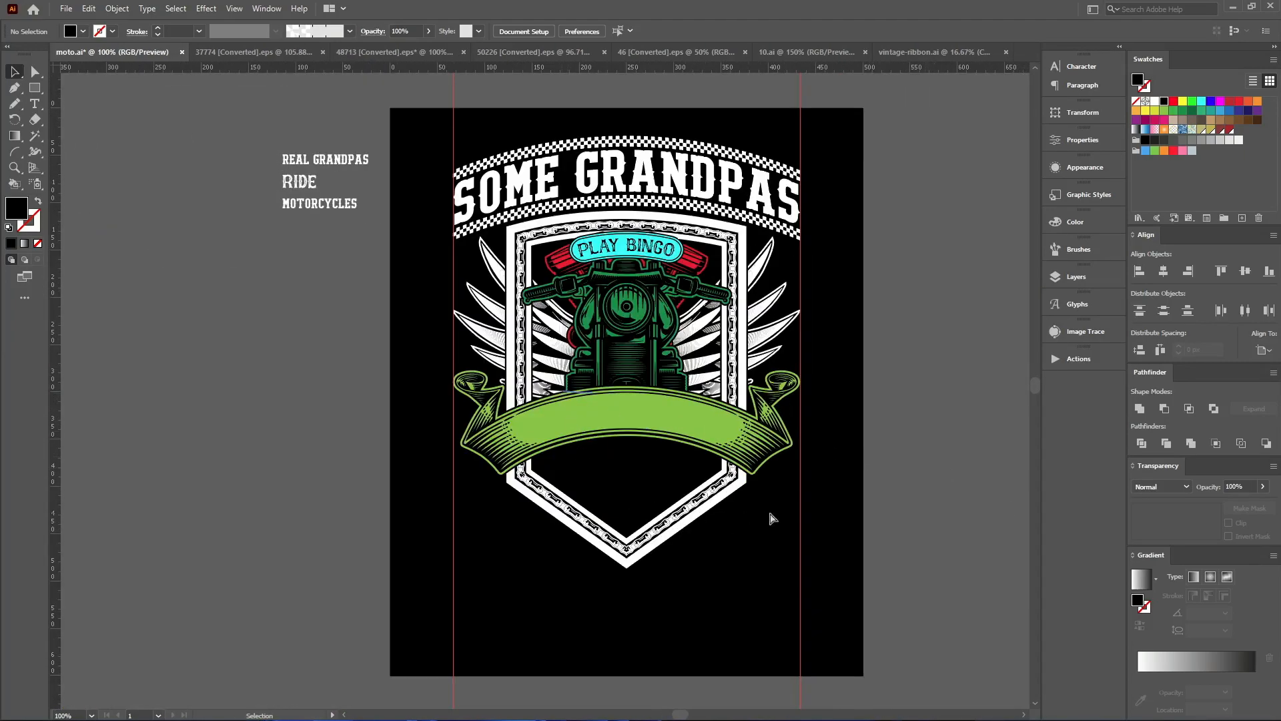
Bring the shield's inner white border to the front and select it together with the green ribbon
scroll(764, 518, "up", 3)
key("a")
left_click(627, 422)
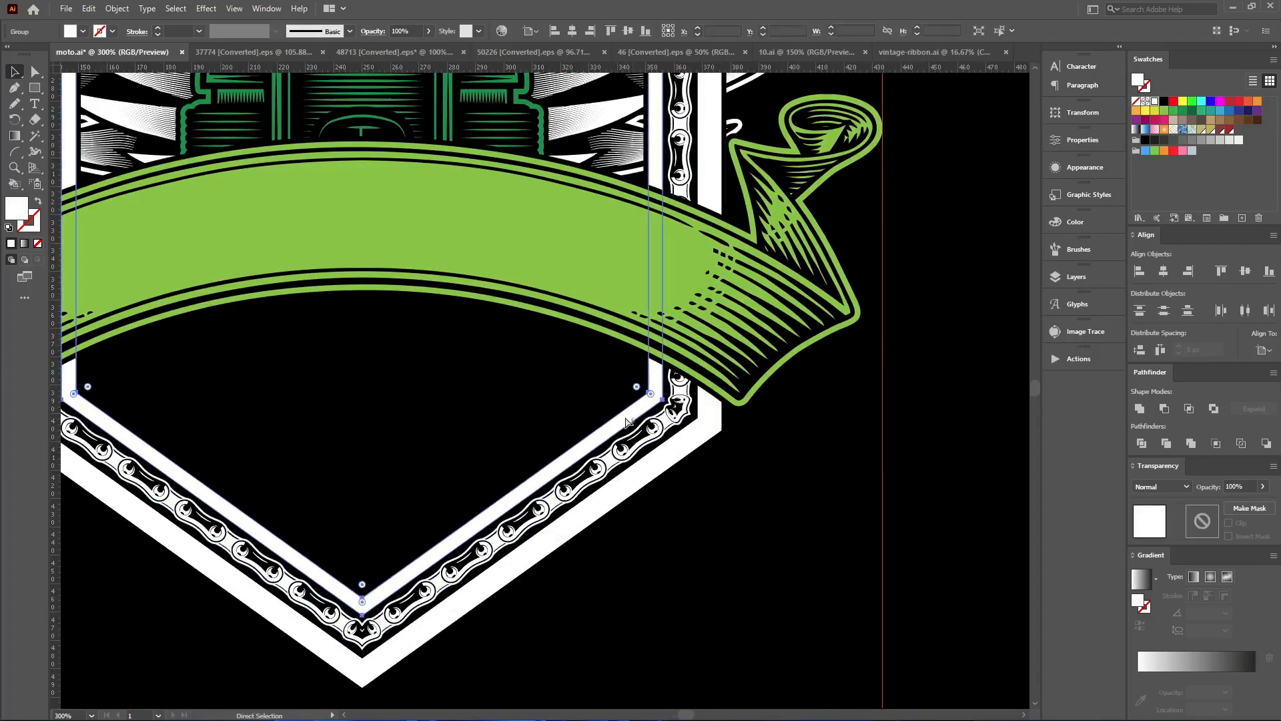
key("v")
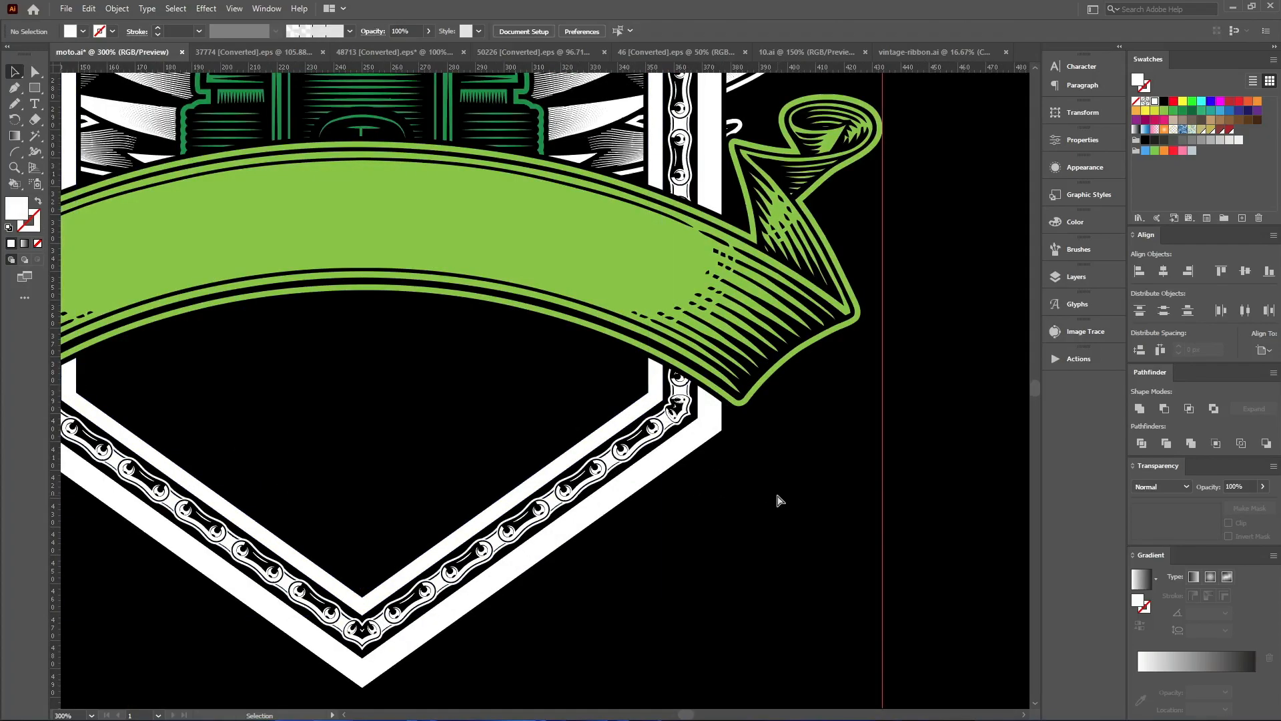
key("ctrl+shift+bracketright")
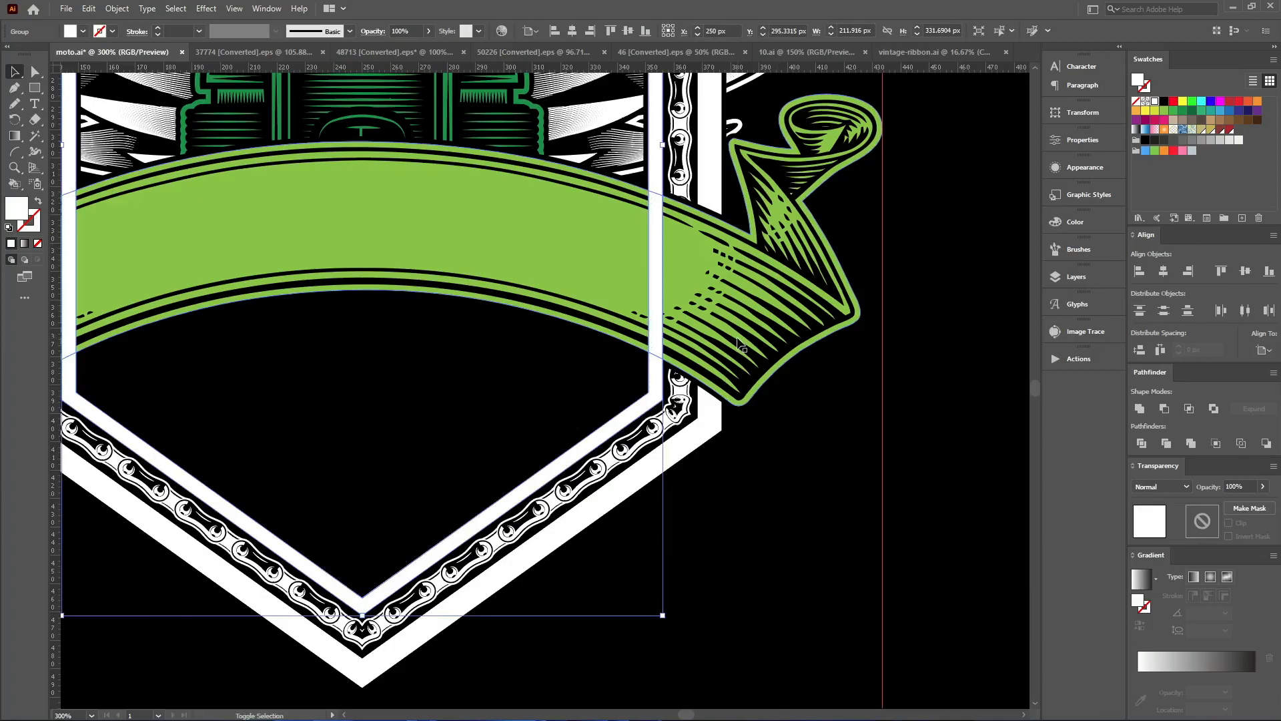
left_click(741, 346, "shift")
Offset the inner shield border and ribbon base shape by 7 px with round joins
key("a")
key("ctrl+alt+o")
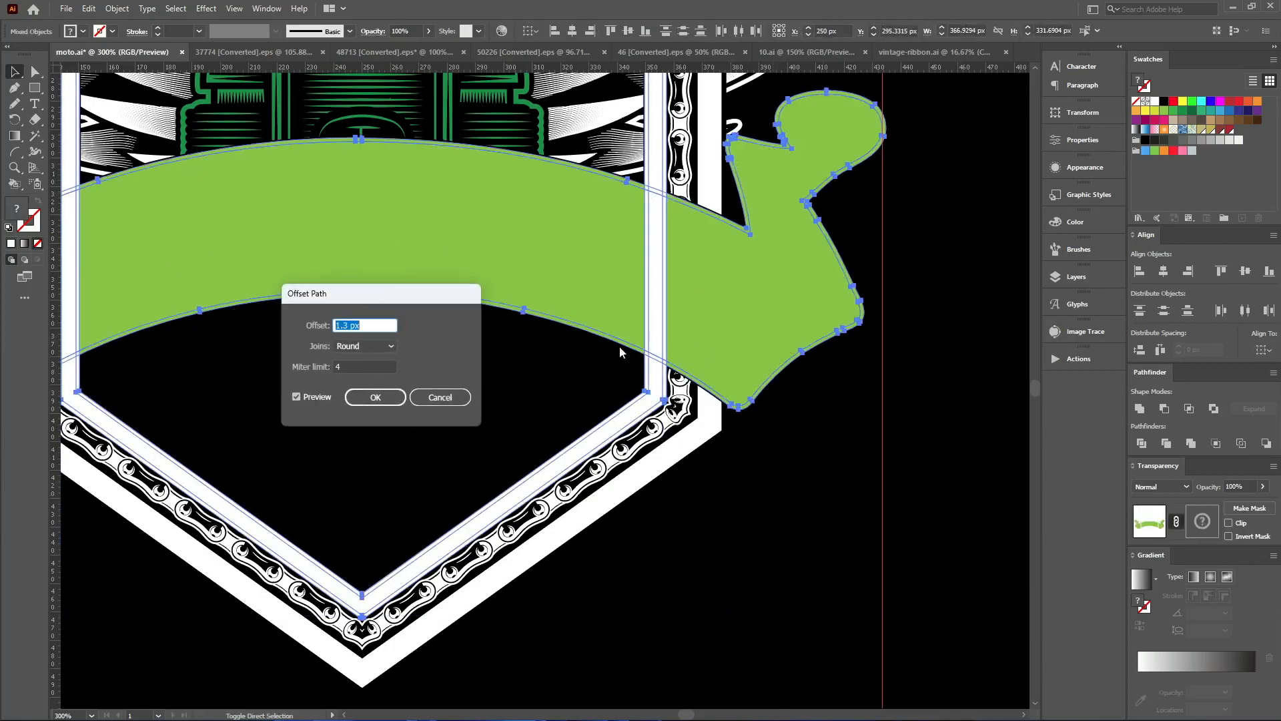
type("5")
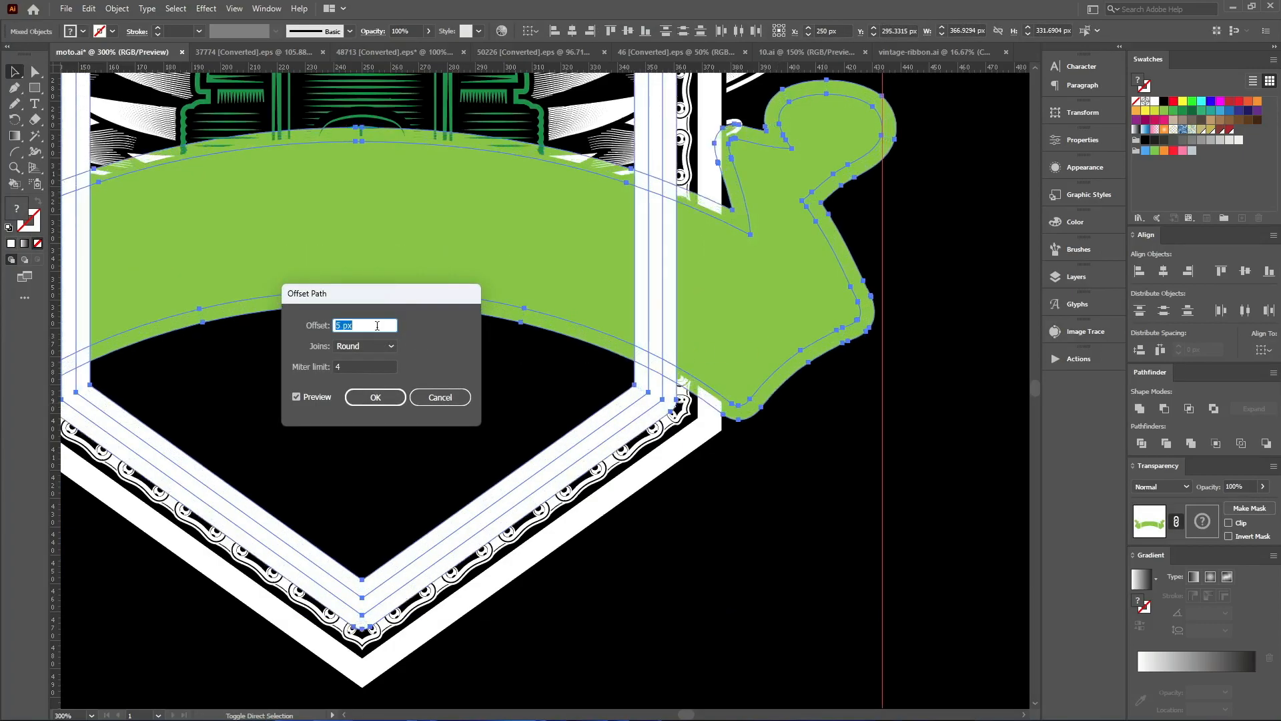
key("Up")
key("Up")
key("Up")
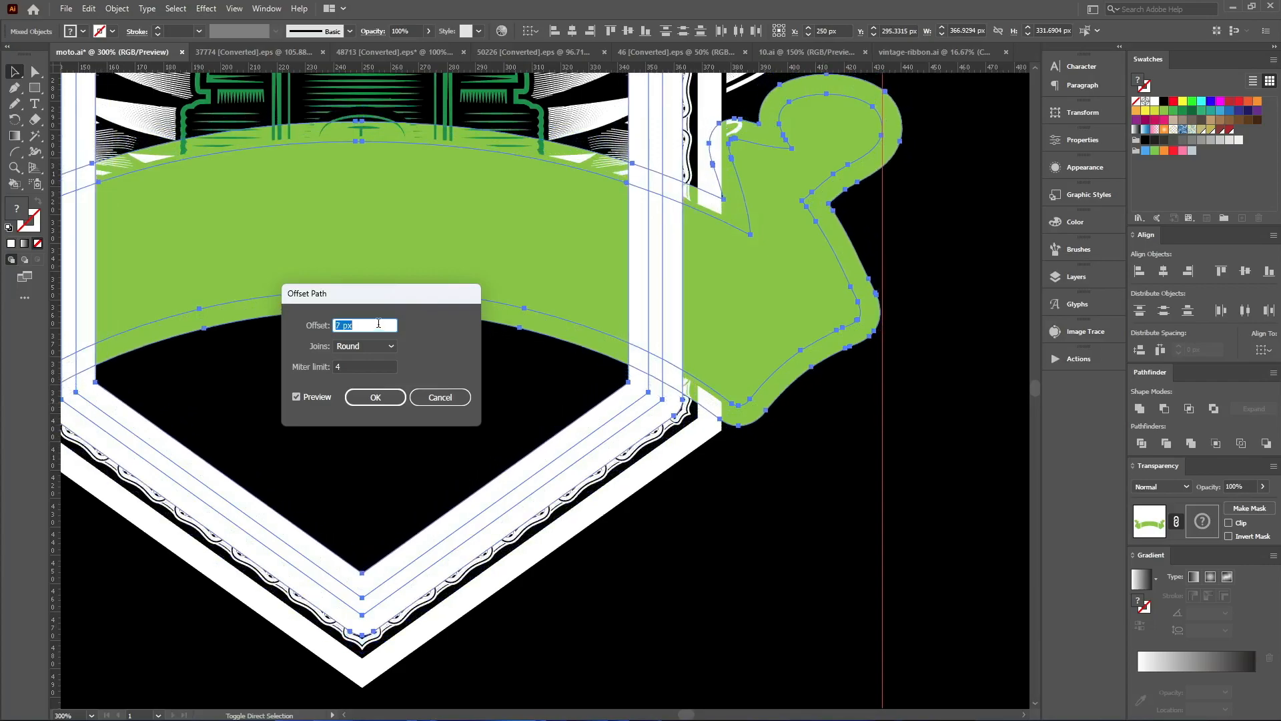
left_click(374, 397)
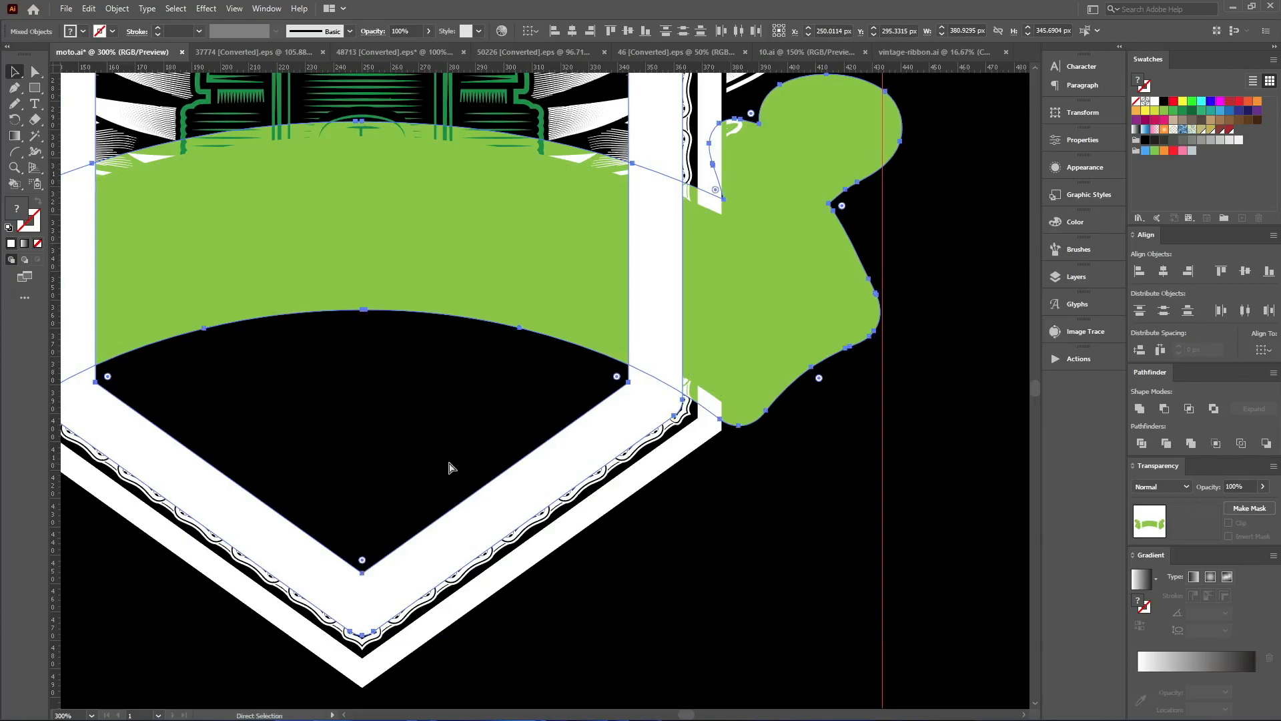
Restore the original border and ribbon, and paste only their offset shapes in front of the artwork
key("ctrl+z")
left_click(655, 357)
key("Delete")
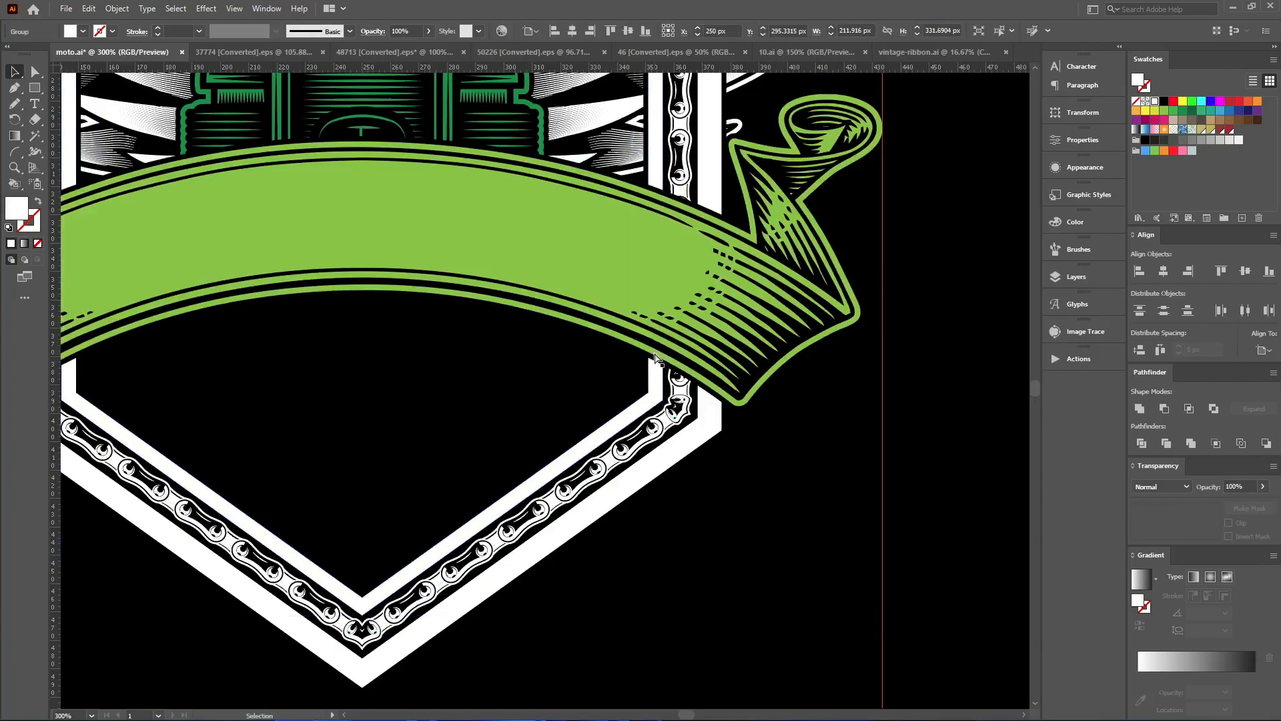
key("ctrl+f")
scroll(760, 422, "down", 2)
key("v")
scroll(850, 464, "up", 3)
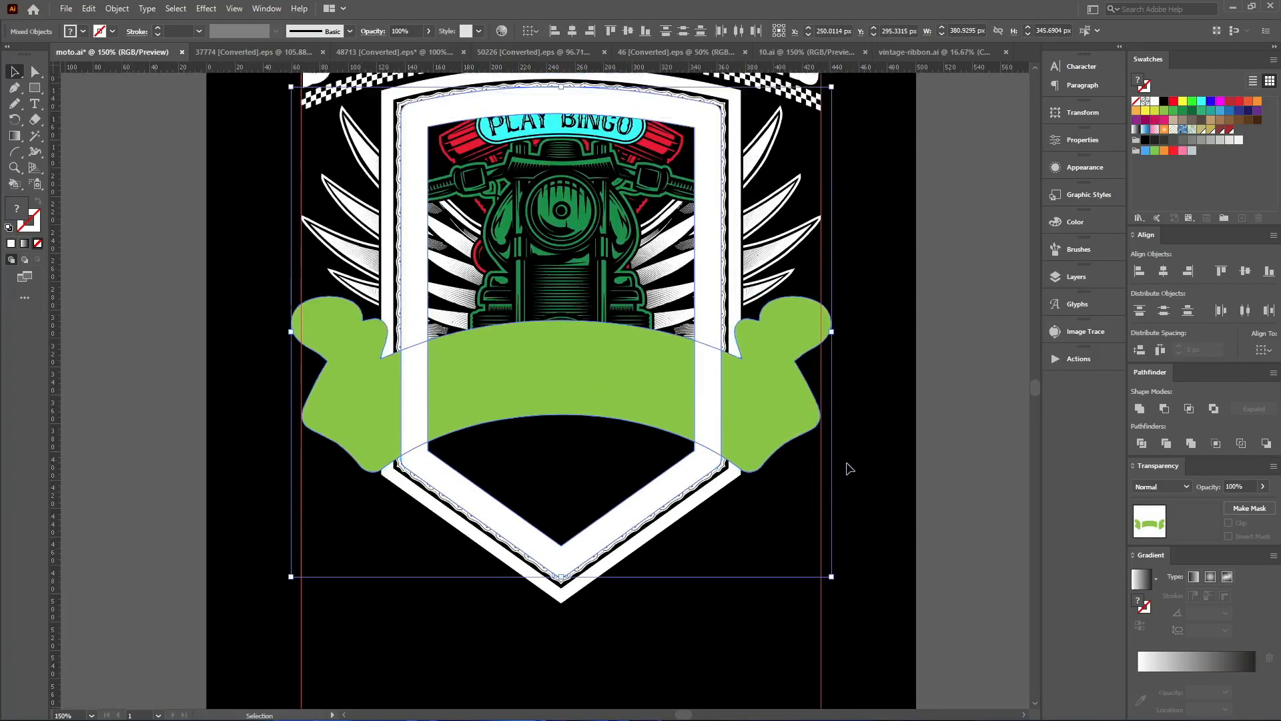
Unite the offset border and ribbon shapes and swap the white fill to a white outline
left_click(1139, 408)
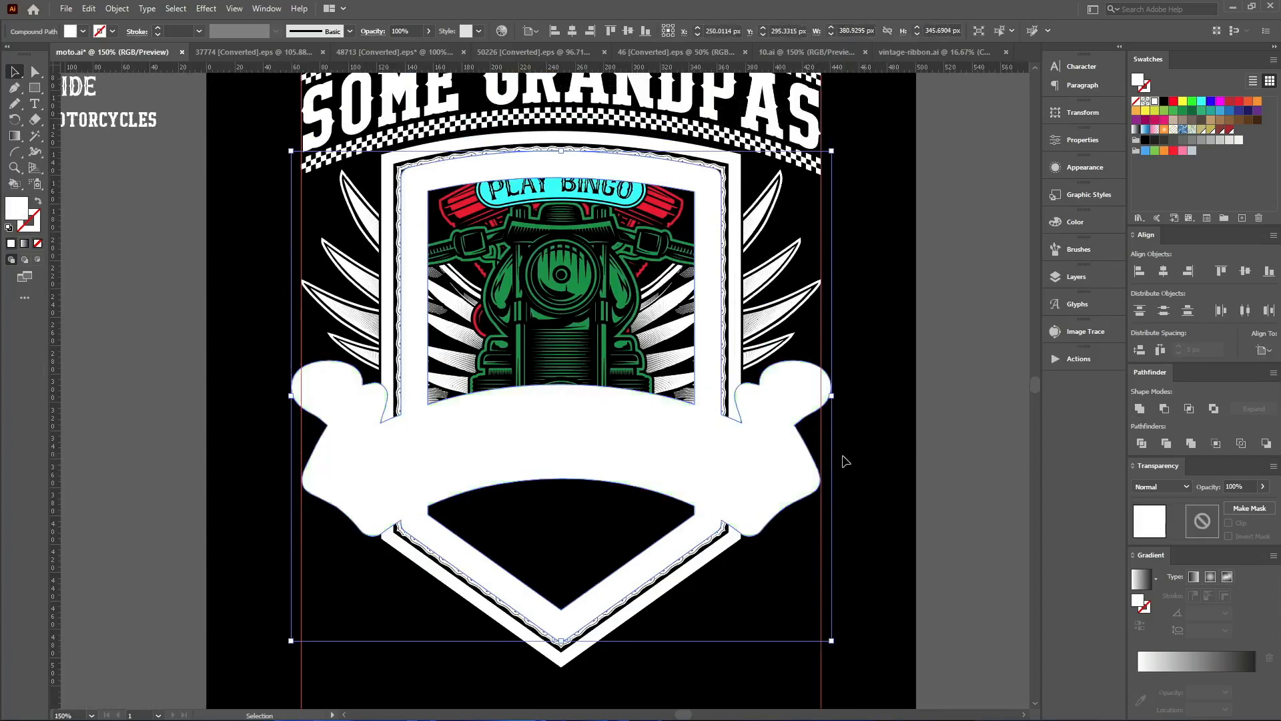
scroll(857, 467, "down", 2)
key("shift+x")
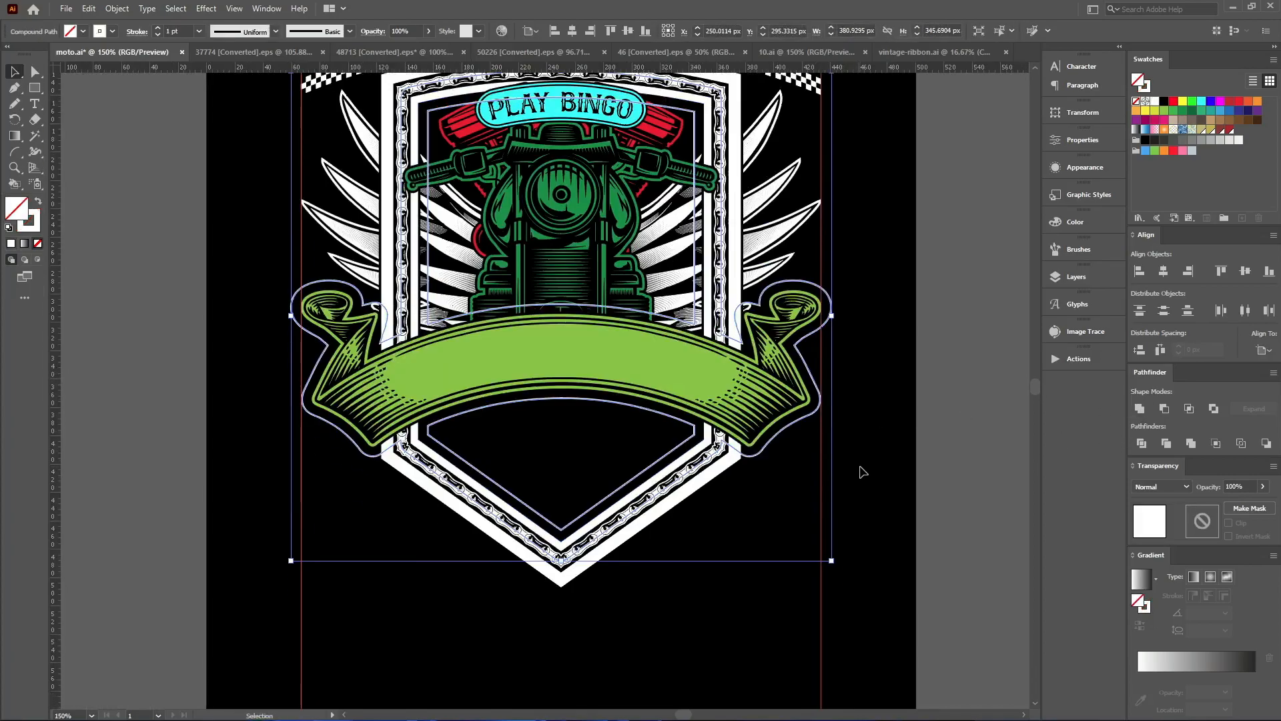
Isolate the united outline and cut out its closed pentagon-like piece below the ribbon
left_click(543, 415)
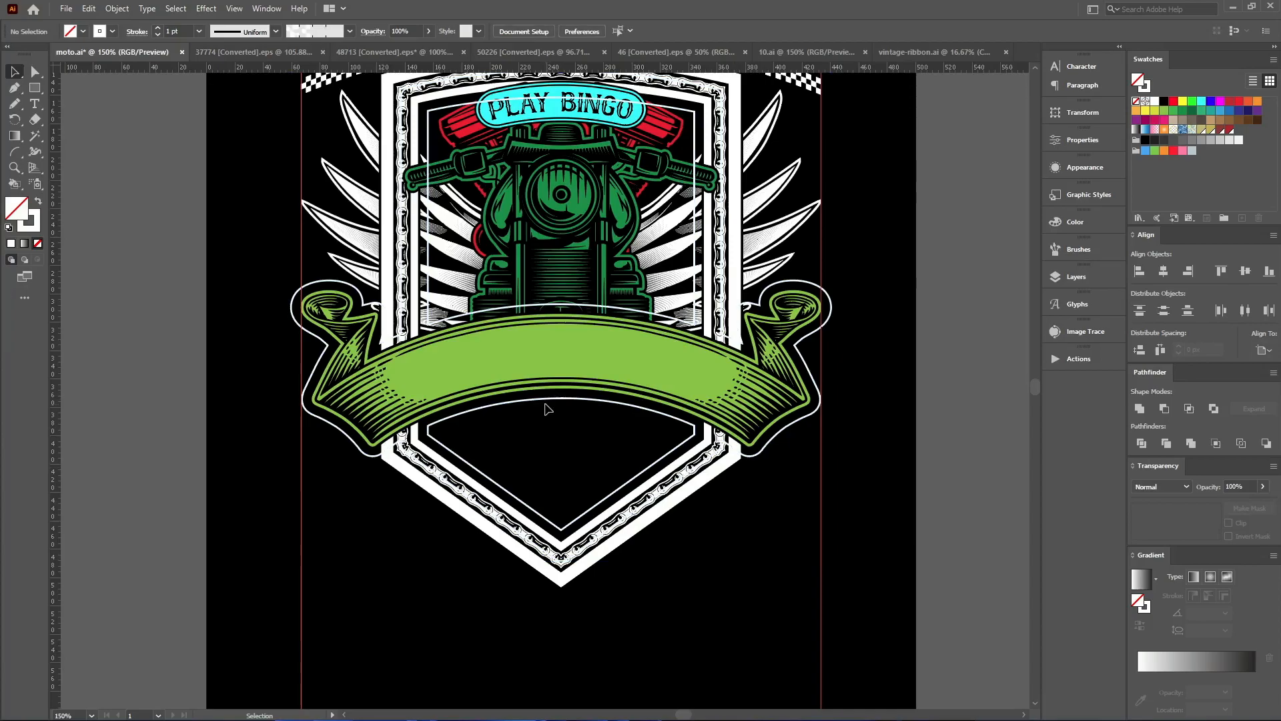
left_click(542, 402)
left_click(542, 399)
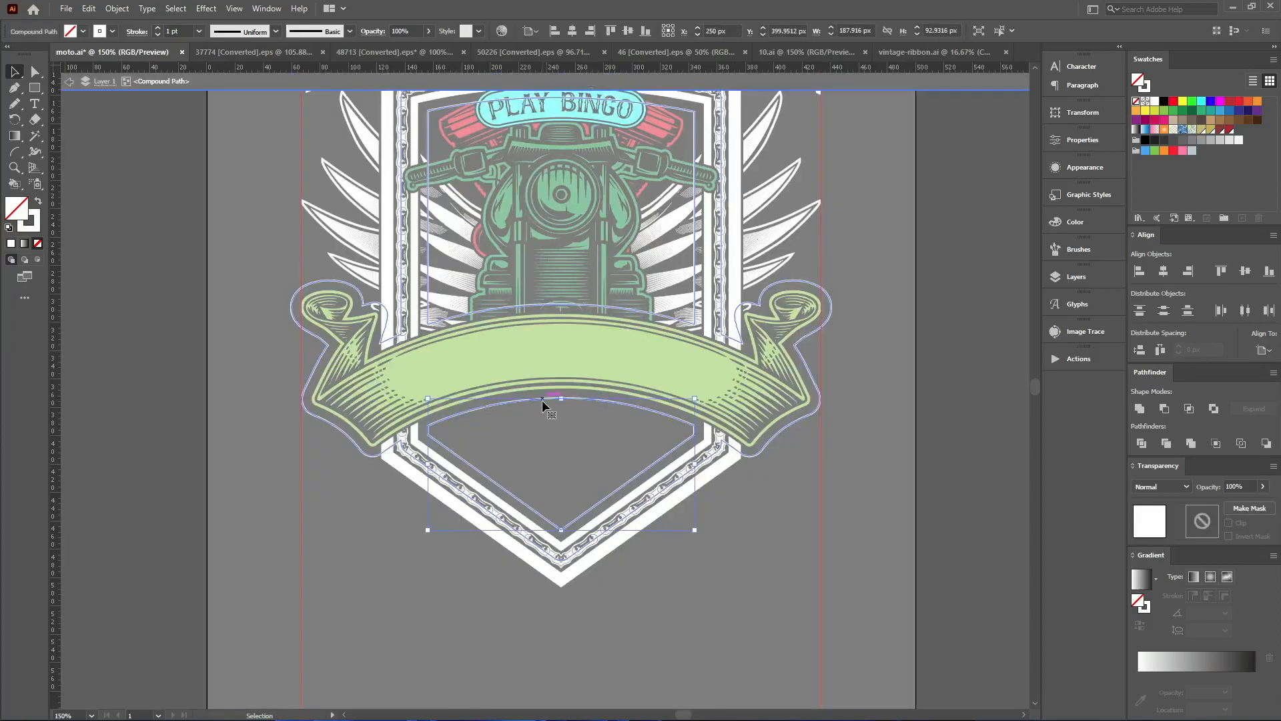
key("ctrl+x")
double_click(541, 411)
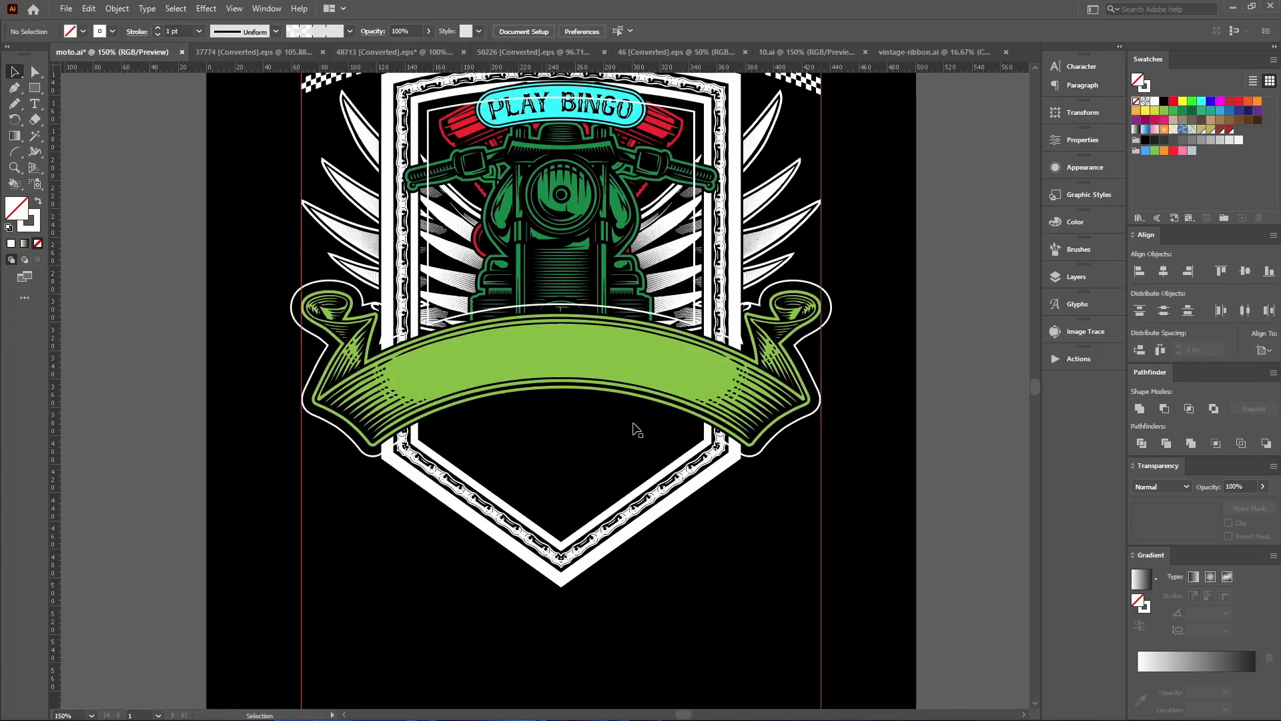
Remove the leftover ribbon and shield outline and paste the cut lower outline back in place
left_click_drag(761, 454, 843, 529)
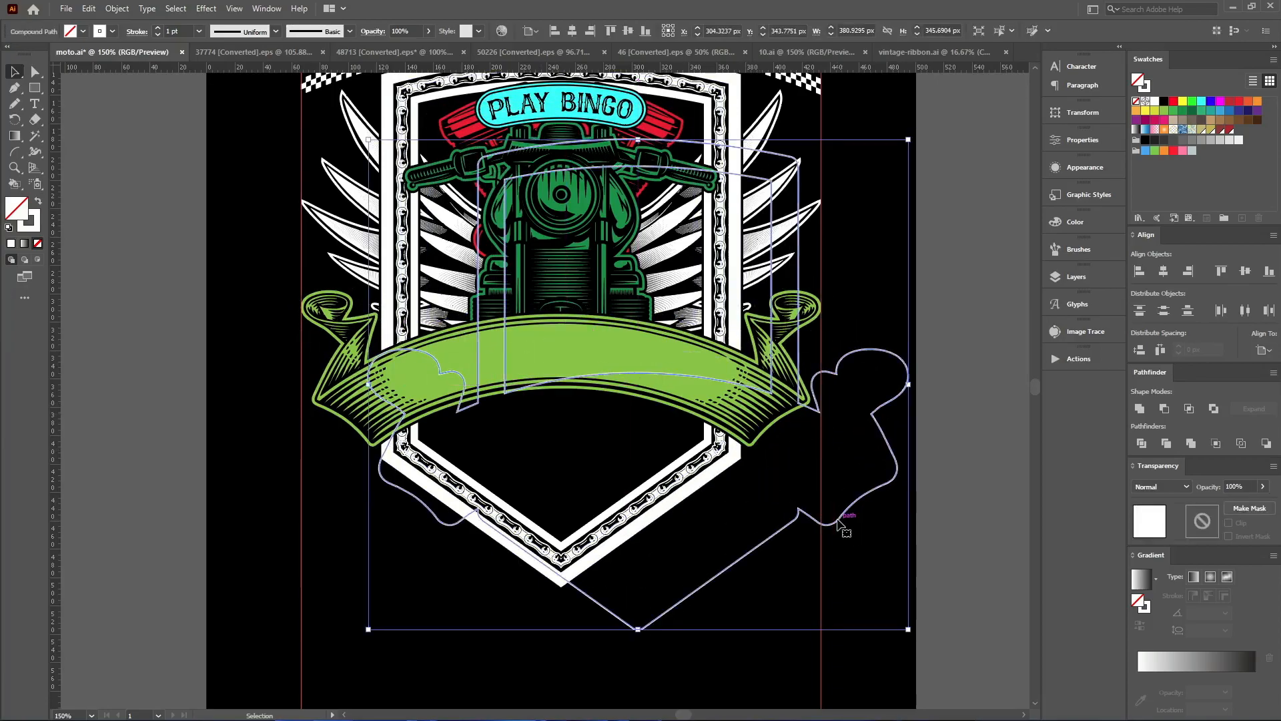
key("ctrl+x")
key("ctrl+f")
key("ctrl+shift+a")
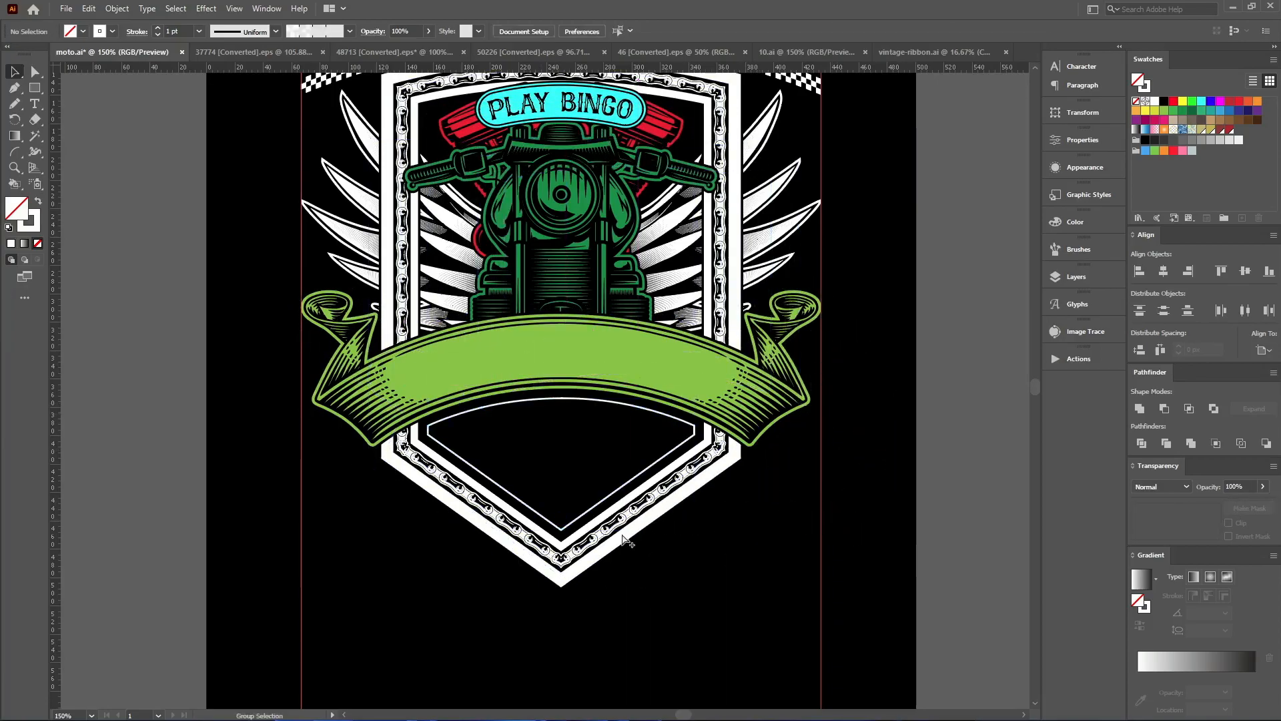
Move the RIDE text from beside the artboard into the outlined area at the shield's lower tip
scroll(617, 537, "down", 2)
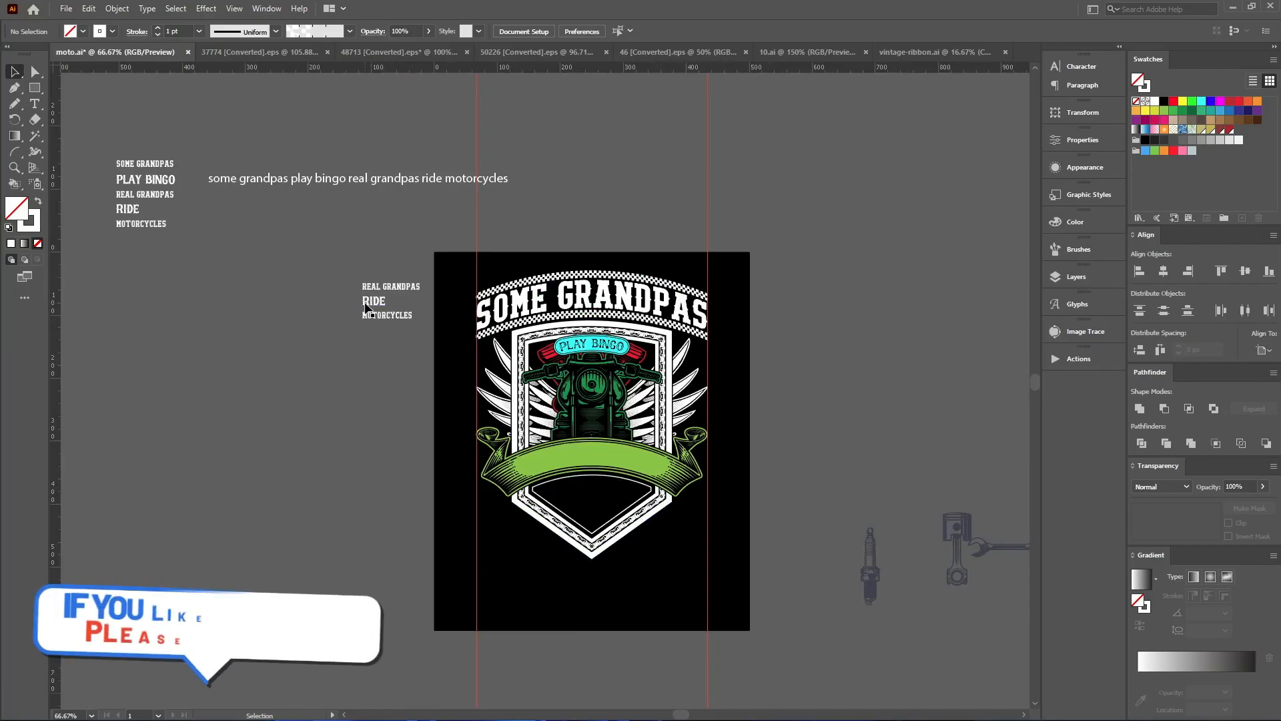
left_click_drag(366, 307, 573, 509)
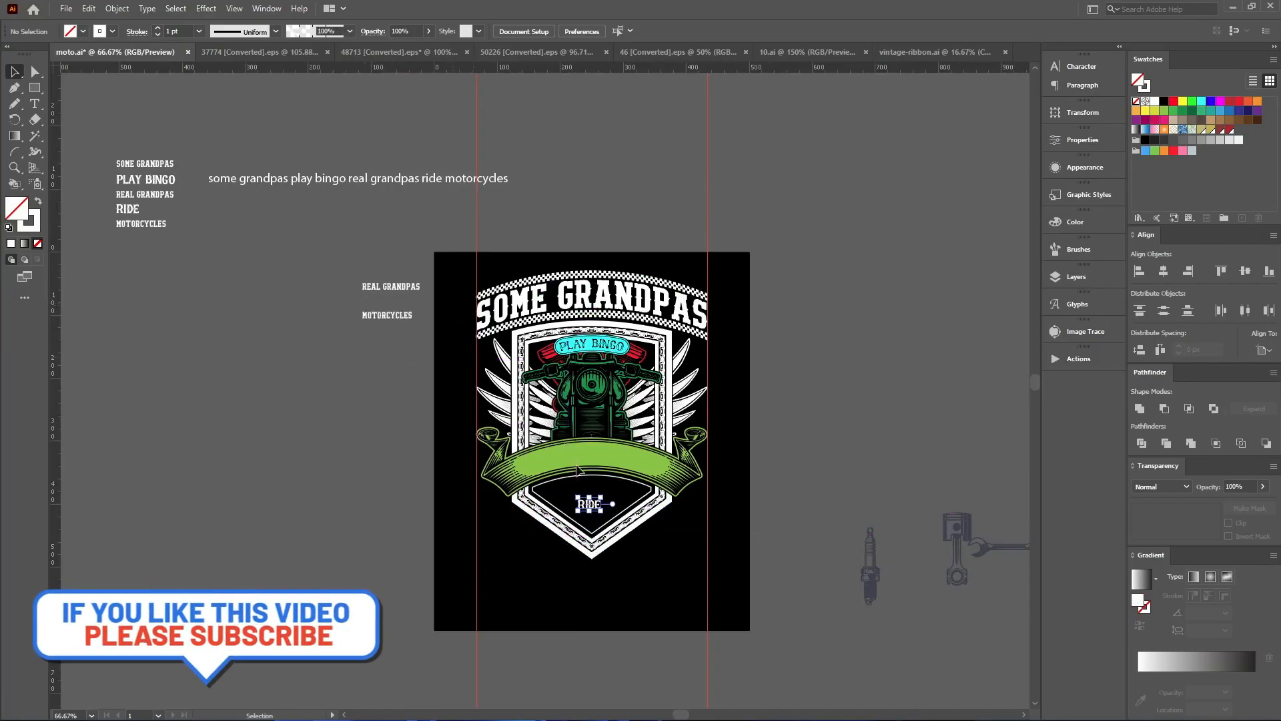
scroll(594, 466, "up", 3)
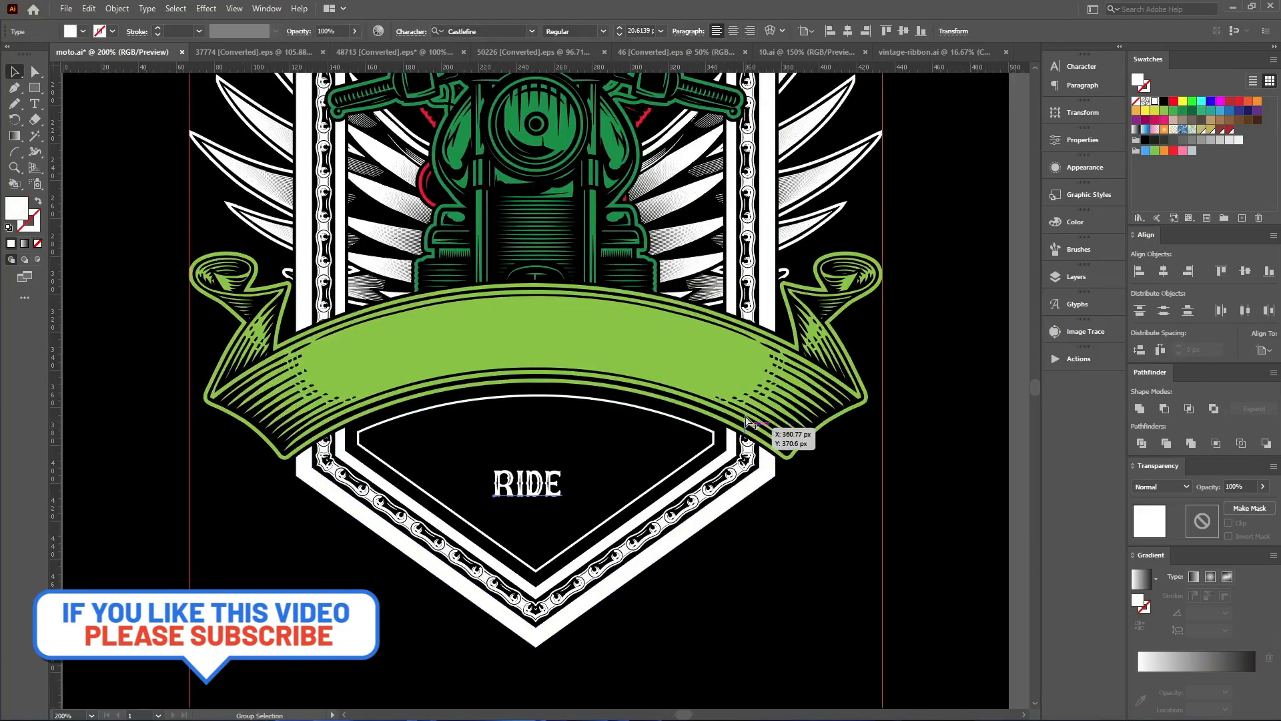
Duplicate the ribbon slightly lower, strip the copy to its solid base shape, and fill it red
left_click(795, 407)
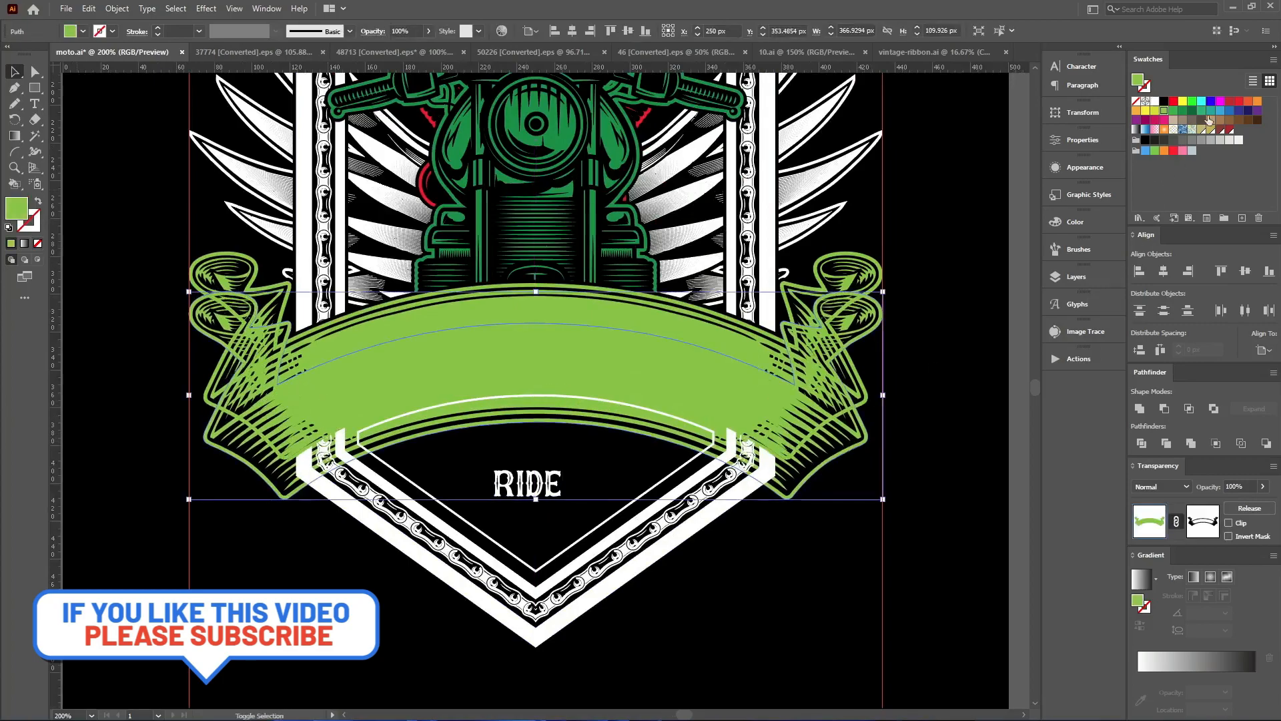
left_click(1141, 445)
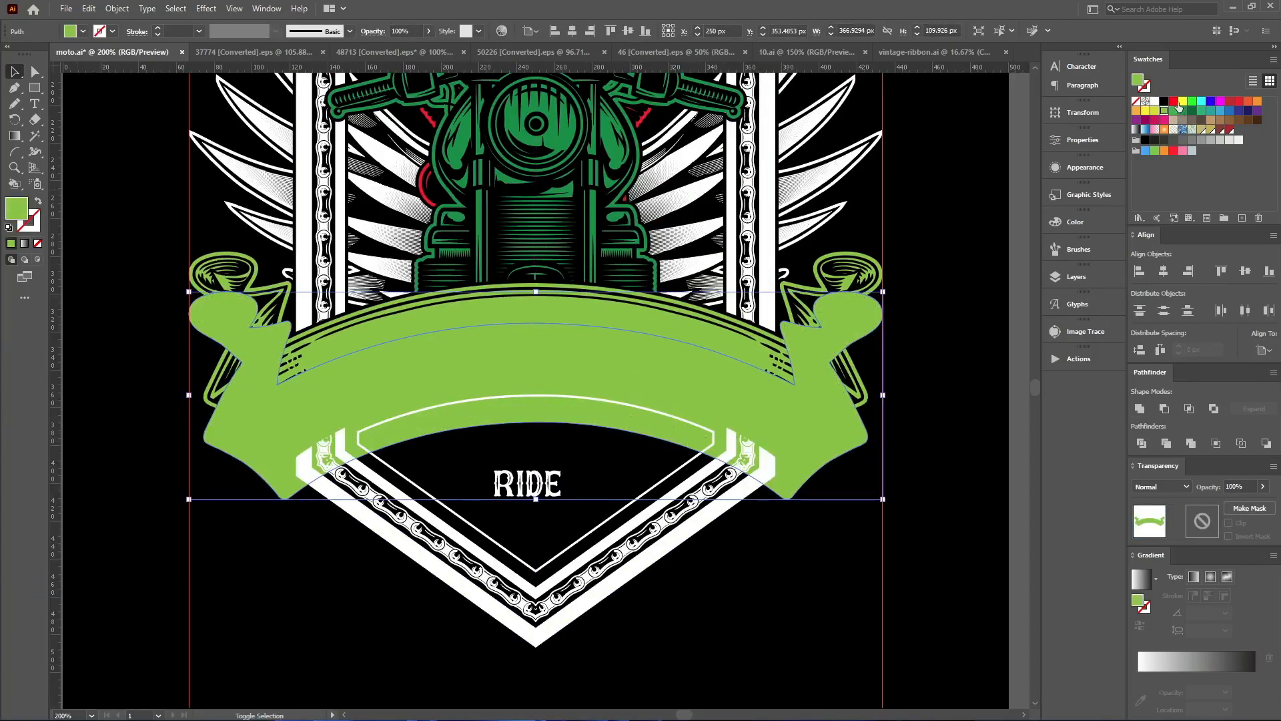
left_click(1174, 101)
left_click_drag(838, 456, 842, 466)
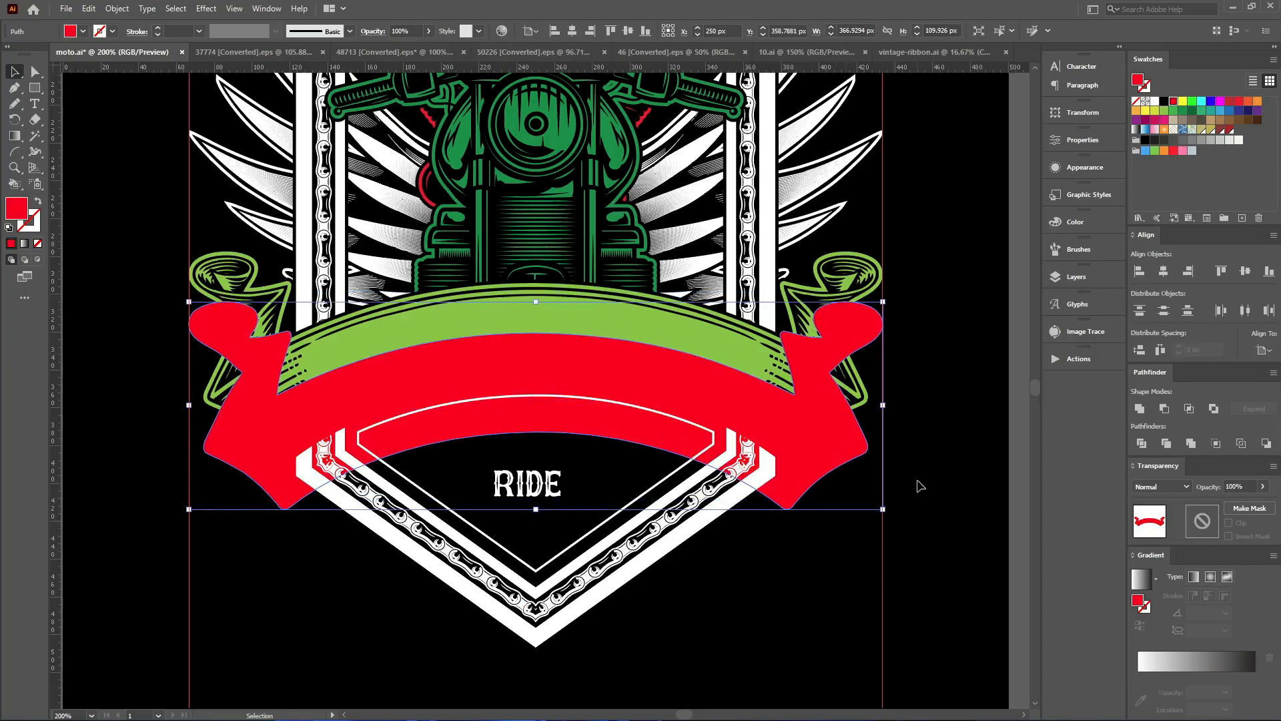
Erase the red ribbon copy's side ends and lower part, and swap its fill to a red outline
mouse_move(883, 409)
left_mouse_down()
mouse_move(895, 411)
mouse_move(880, 414)
left_mouse_up()
key("shift+e")
left_click_drag(137, 205, 297, 583)
mouse_move(923, 247)
left_mouse_down()
mouse_move(794, 654)
mouse_move(780, 661)
left_mouse_up()
left_click_drag(879, 674, 134, 407)
key("shift+x")
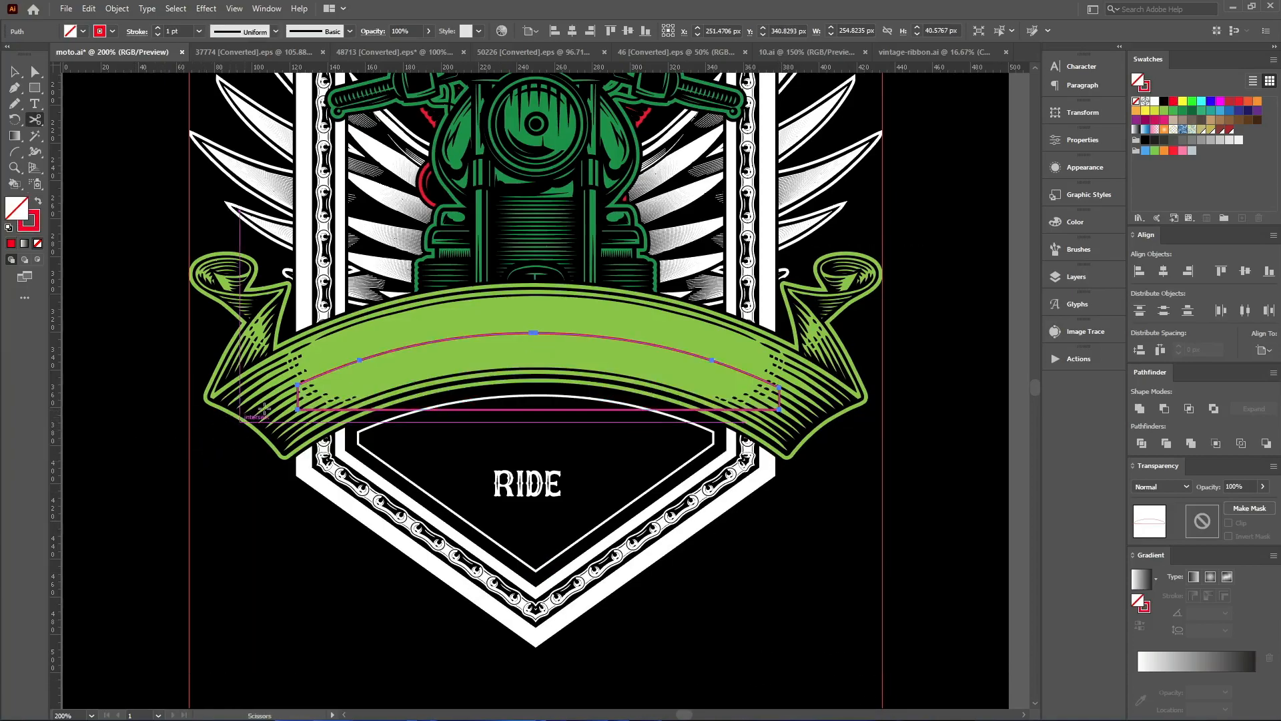
Split the red outline at both ends of its upper arc and delete the lower portion
key("c")
left_click(299, 385)
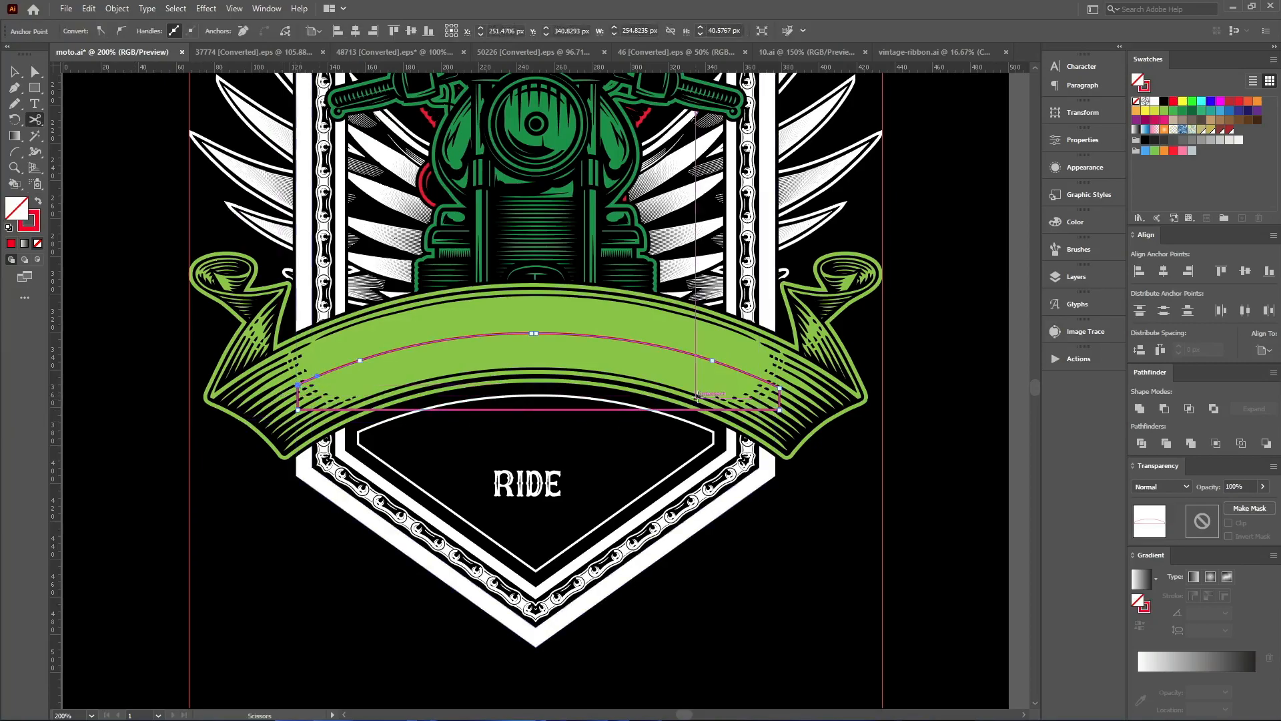
left_click(779, 387)
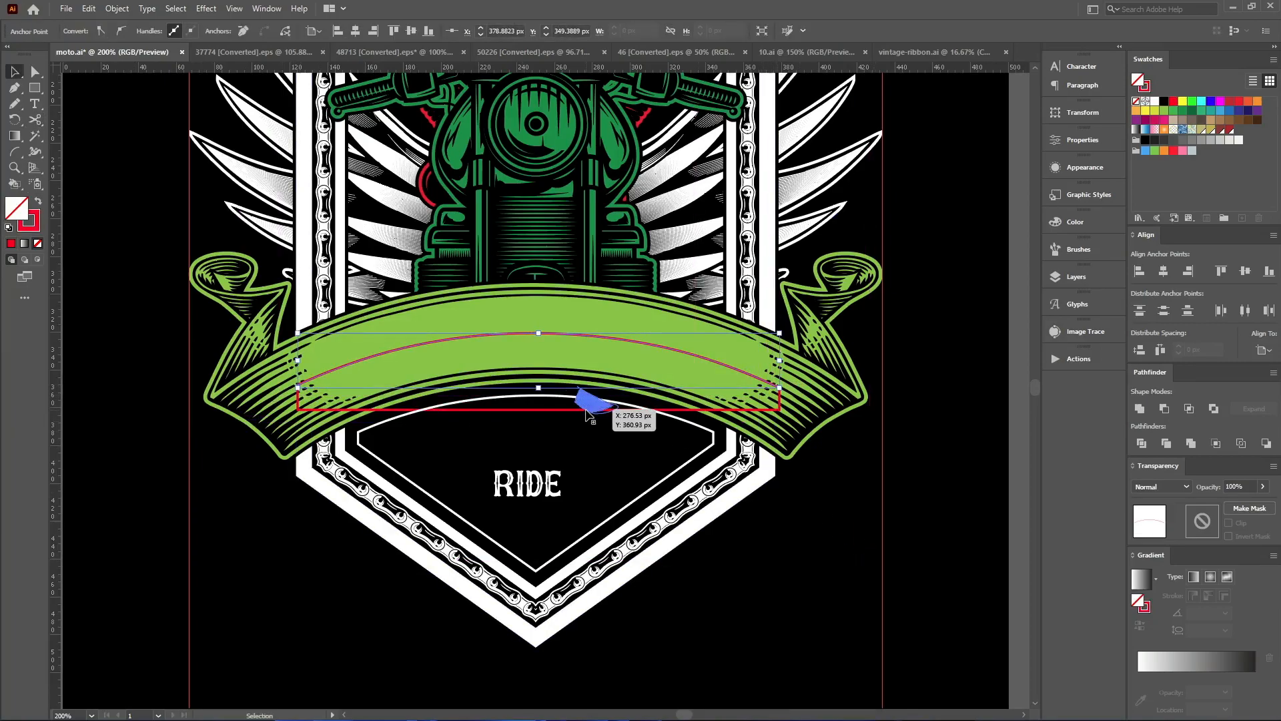
key("v")
left_click(557, 410)
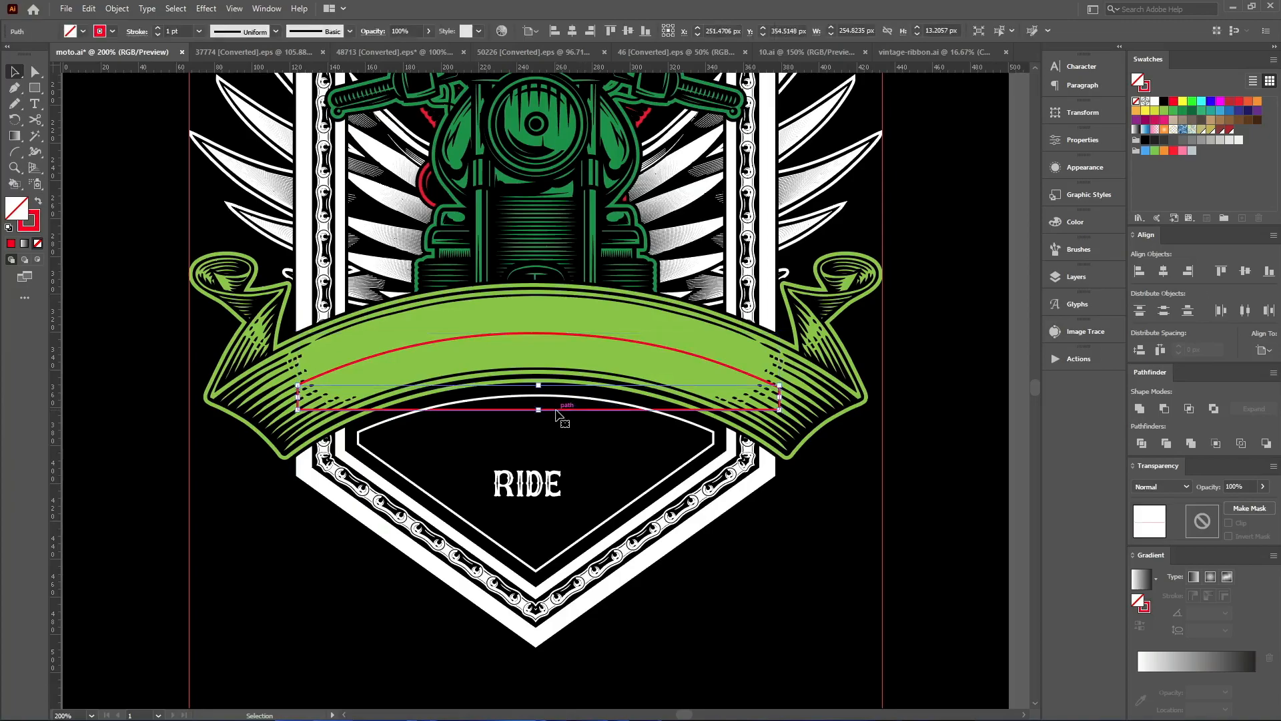
key("Delete")
Move the REAL GRANDPAS text into the shield below the ribbon and cut it for reuse
scroll(563, 477, "down", 3)
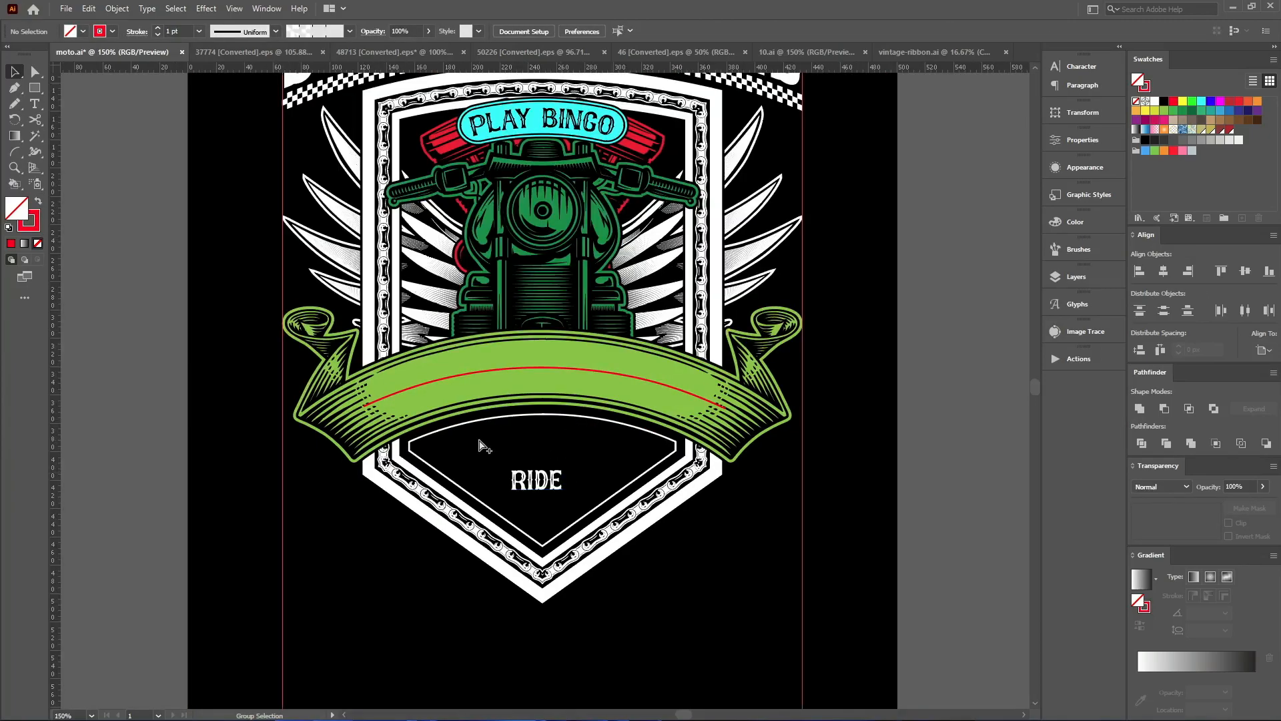
left_click_drag(328, 244, 532, 453)
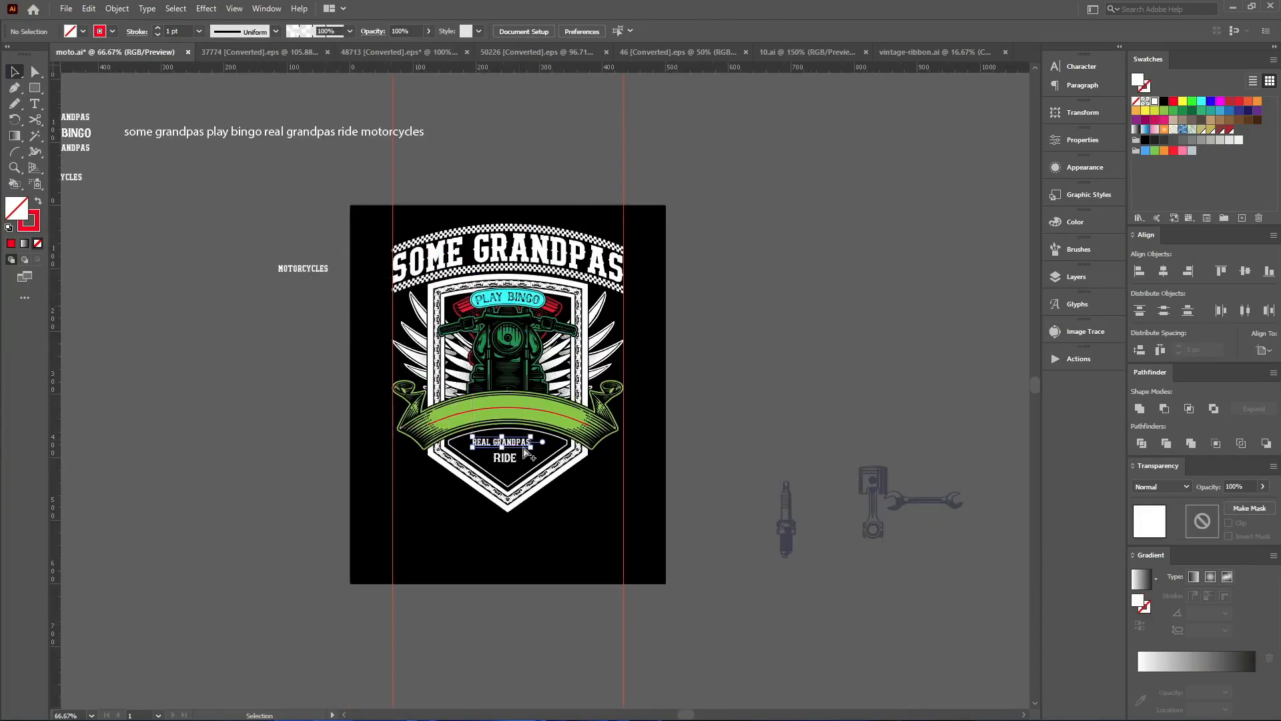
scroll(509, 446, "up", 4)
key("ctrl+x")
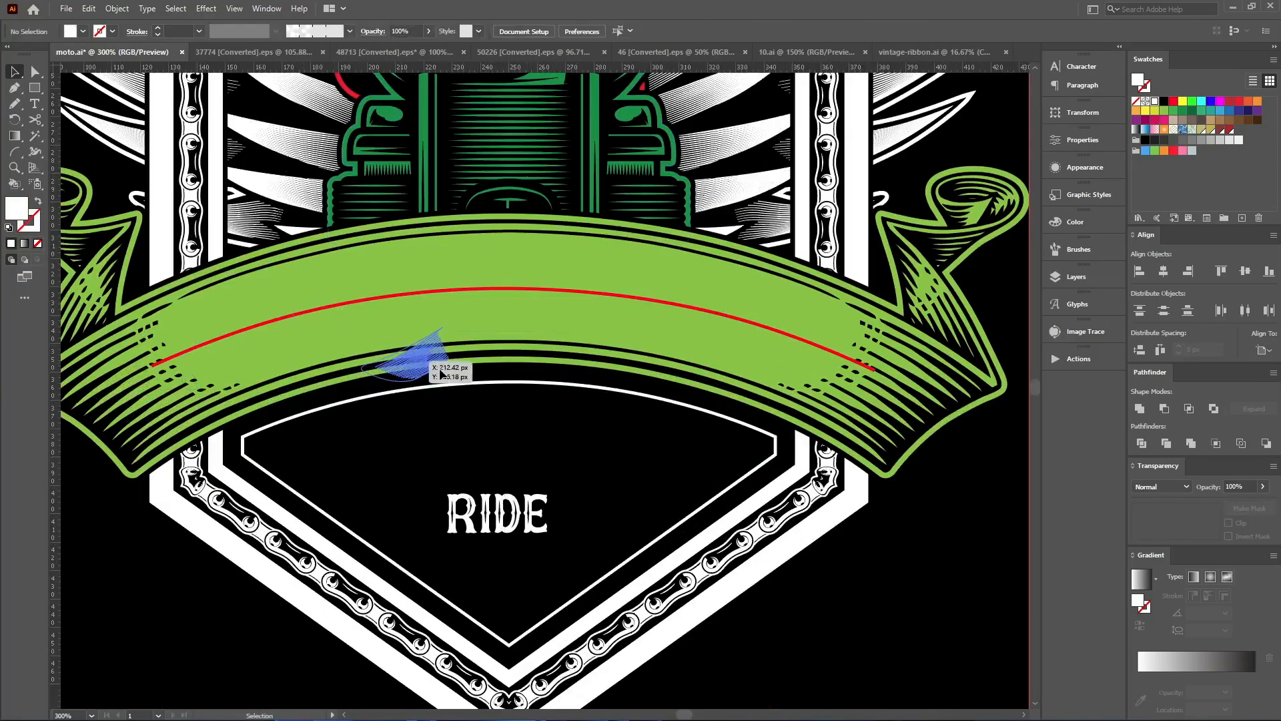
Try repositioning the red arc slightly lower on the green ribbon
left_click(108, 451)
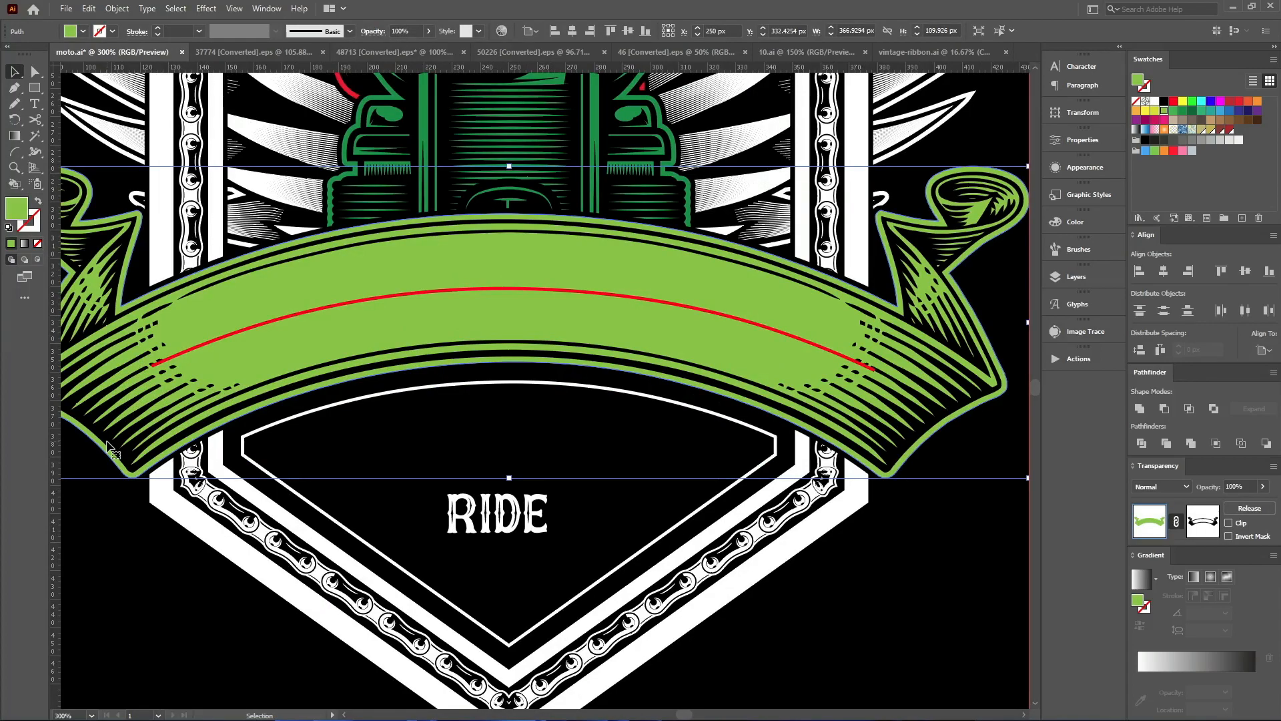
left_click(177, 361)
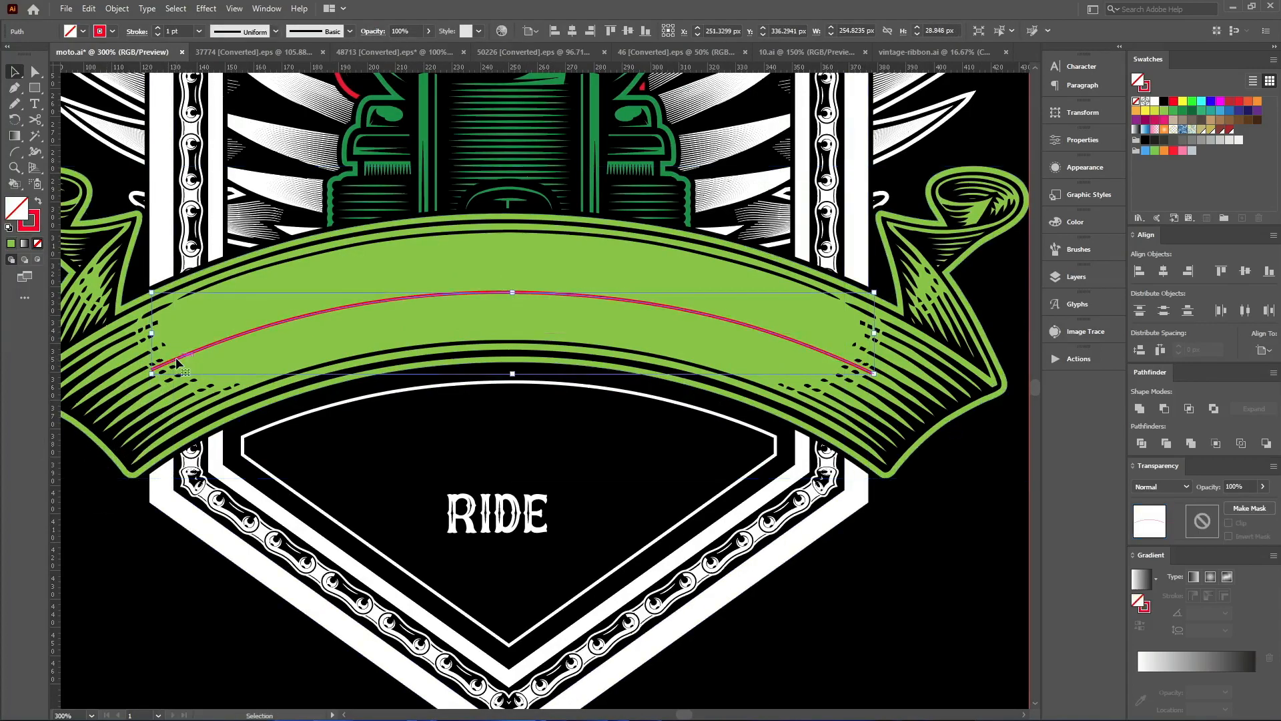
left_click(136, 454, "shift")
key("ctrl+c")
left_click(399, 455)
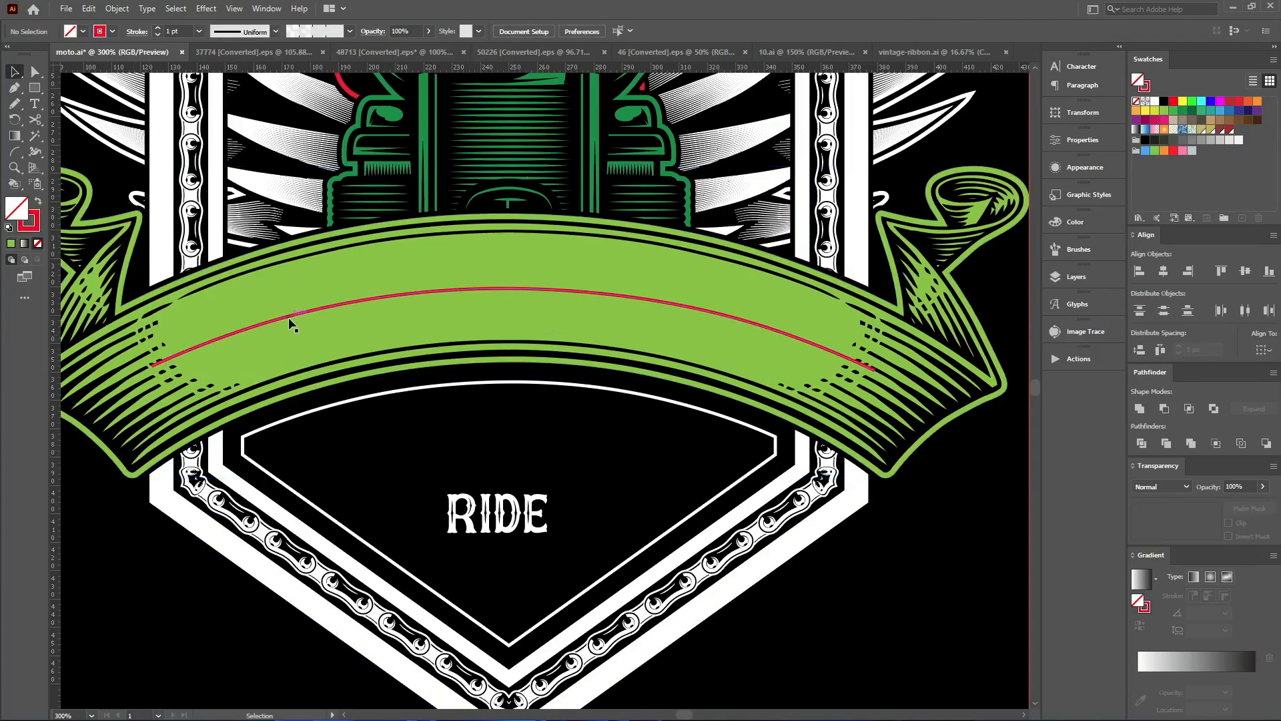
Turn the red arc into a type path and paste the REAL GRANDPAS text onto it
left_click(274, 329)
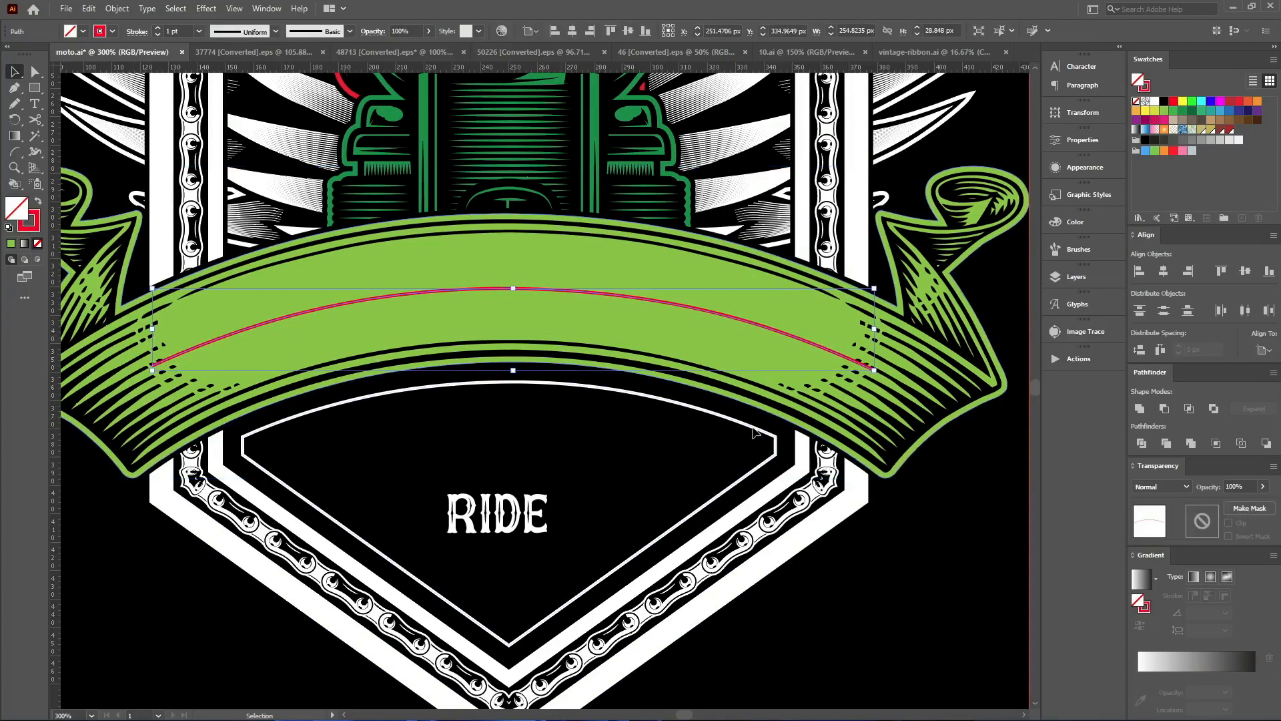
key("t")
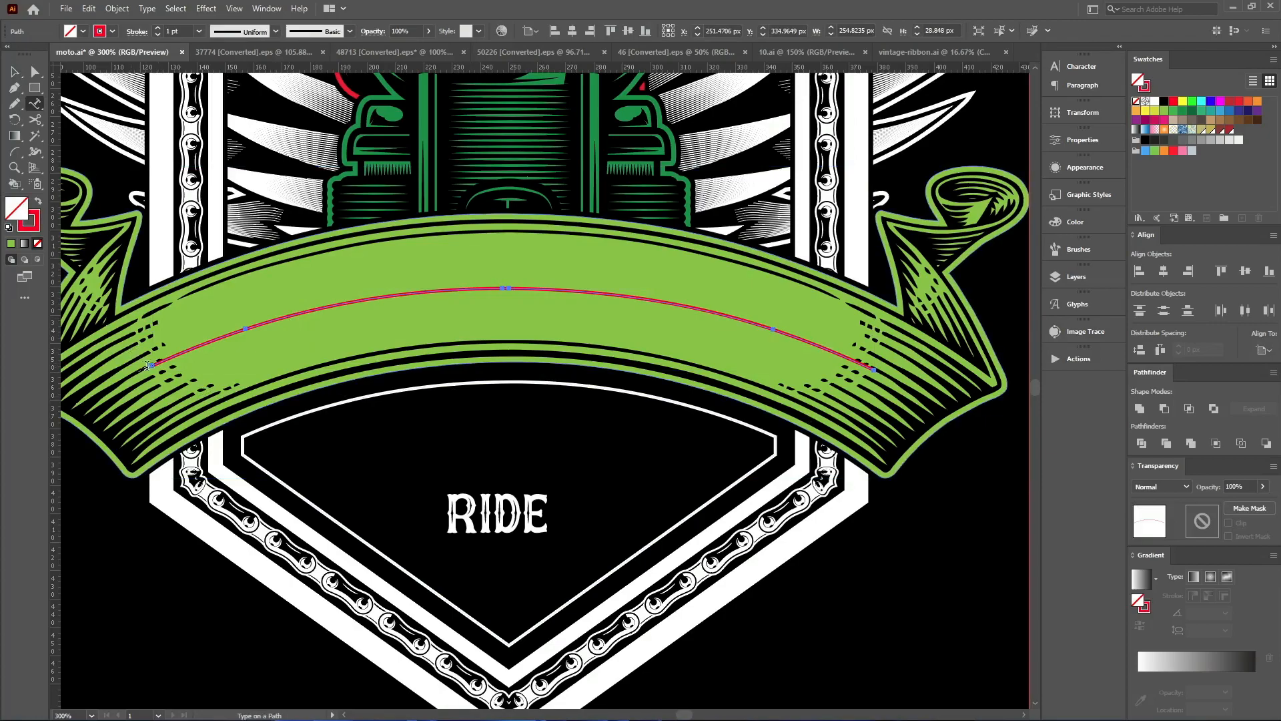
left_click(153, 366)
key("ctrl+v")
key("Escape")
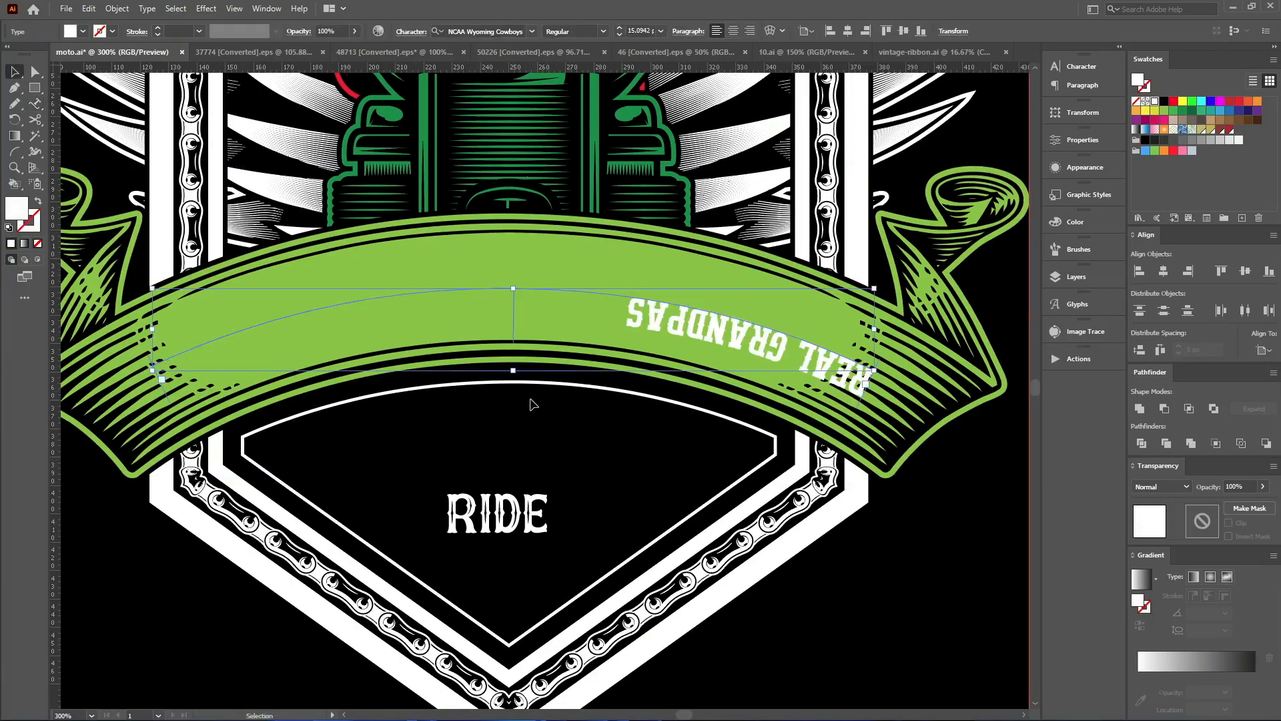
Flip the REAL GRANDPAS type to the outer side of the ribbon arc and align its centre to the path
key("t")
key("Return")
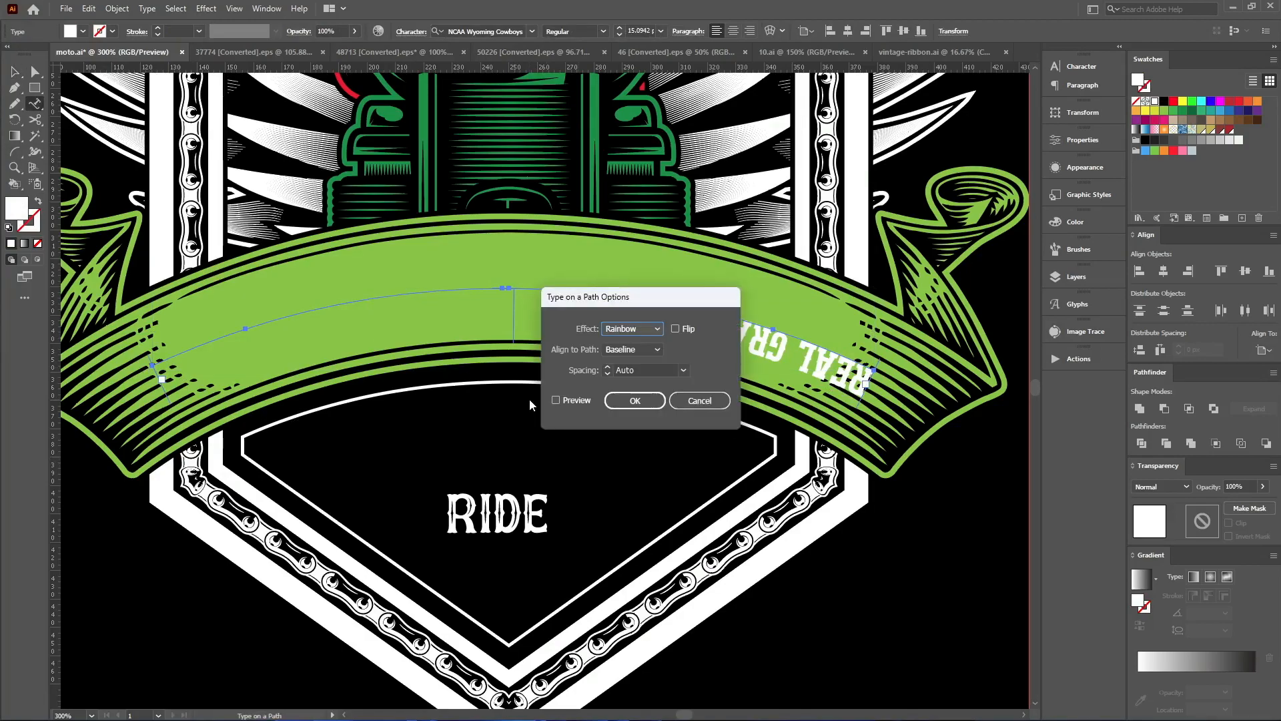
left_click(578, 400)
left_click(632, 350)
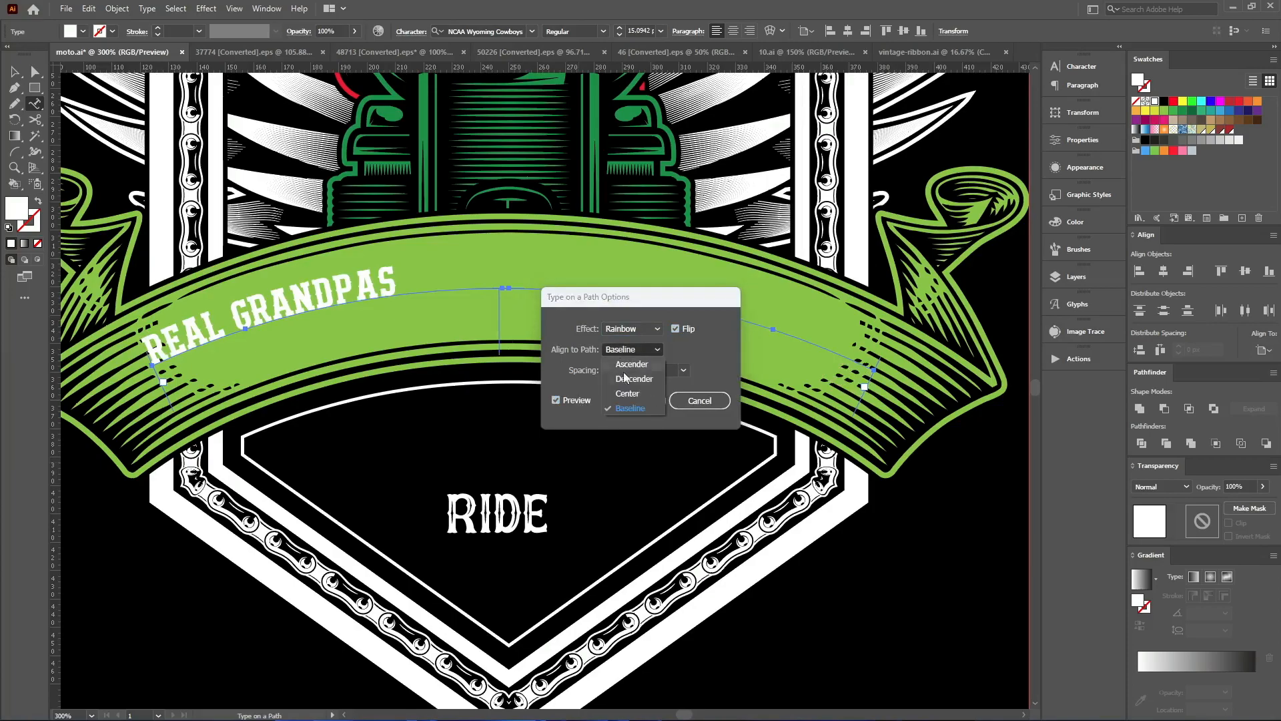
left_click(633, 403)
left_click(633, 401)
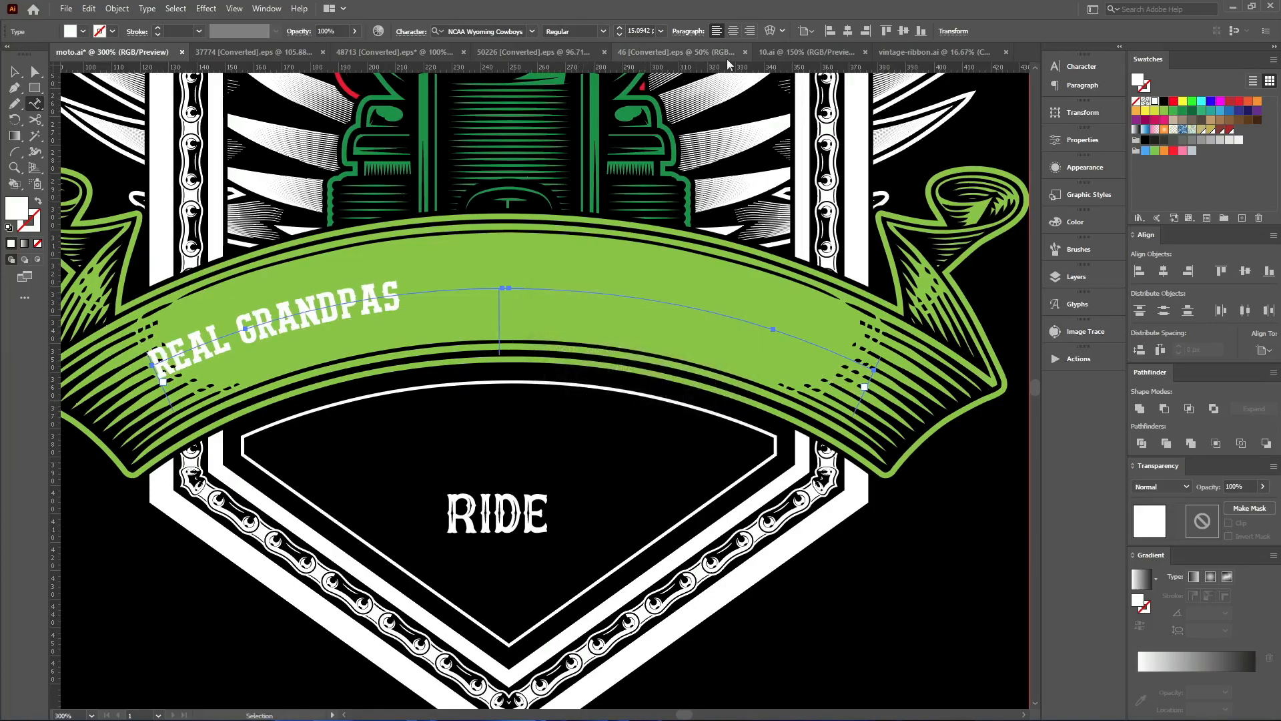
Centre the REAL GRANDPAS text along the arc, set its font size to 39 pt, and adjust its height on the ribbon
left_click(733, 31)
key("Escape")
scroll(636, 33, "up", 3)
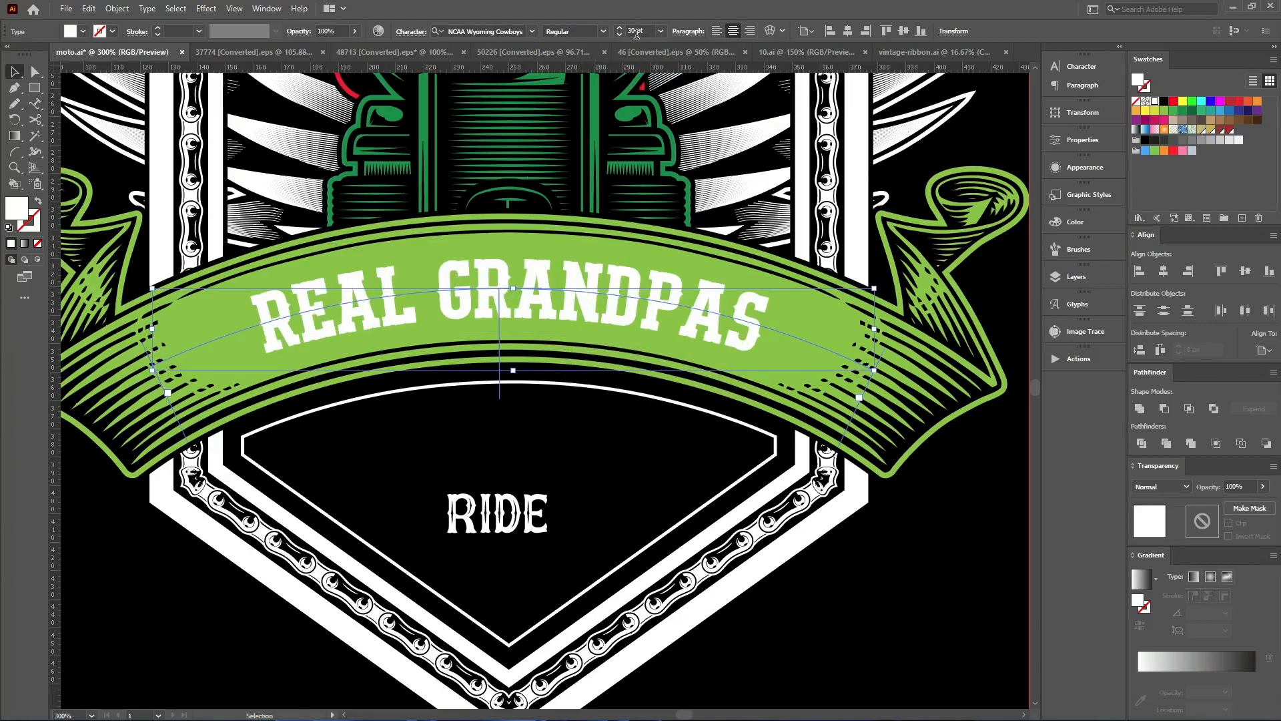
scroll(637, 33, "down", 3)
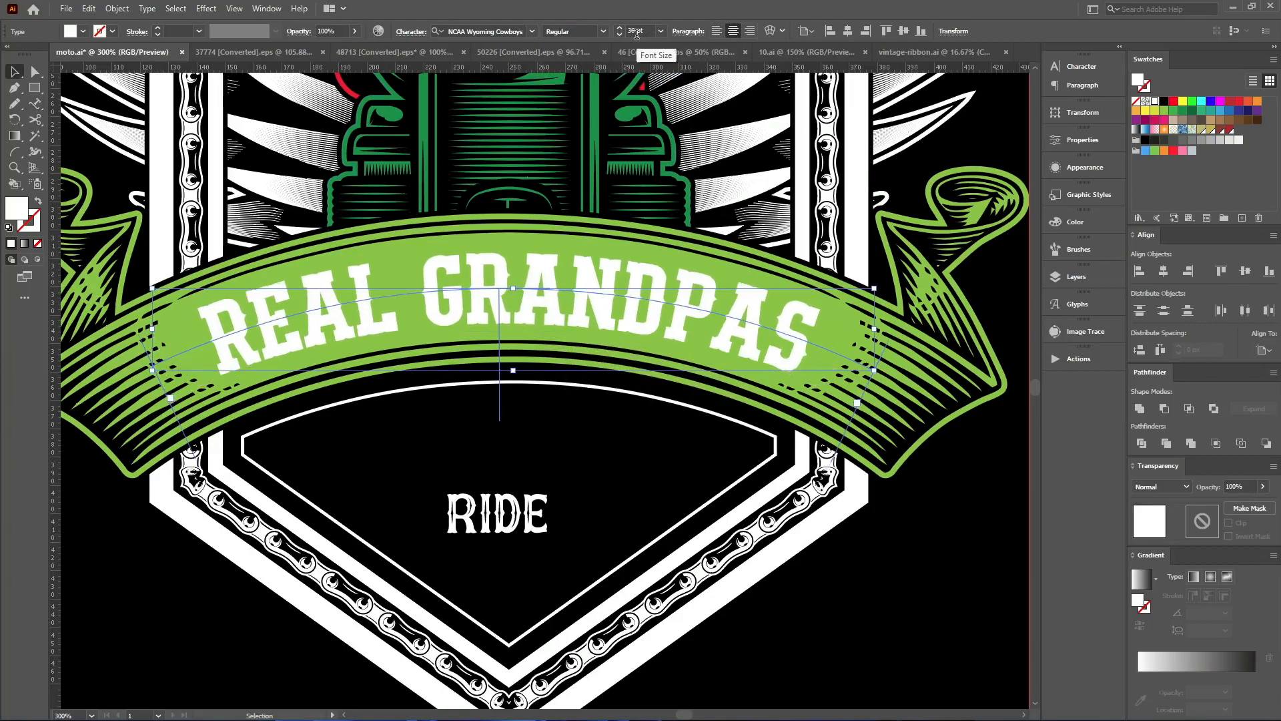
scroll(637, 33, "up", 1)
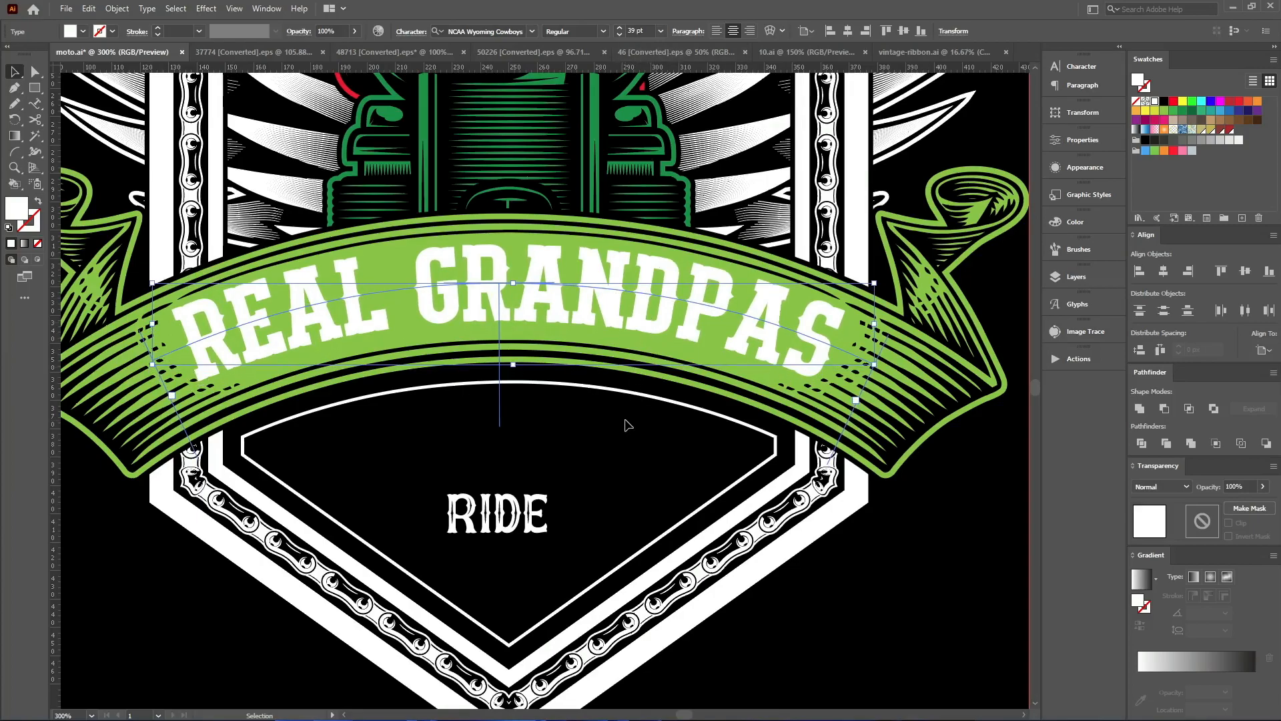
key("Down")
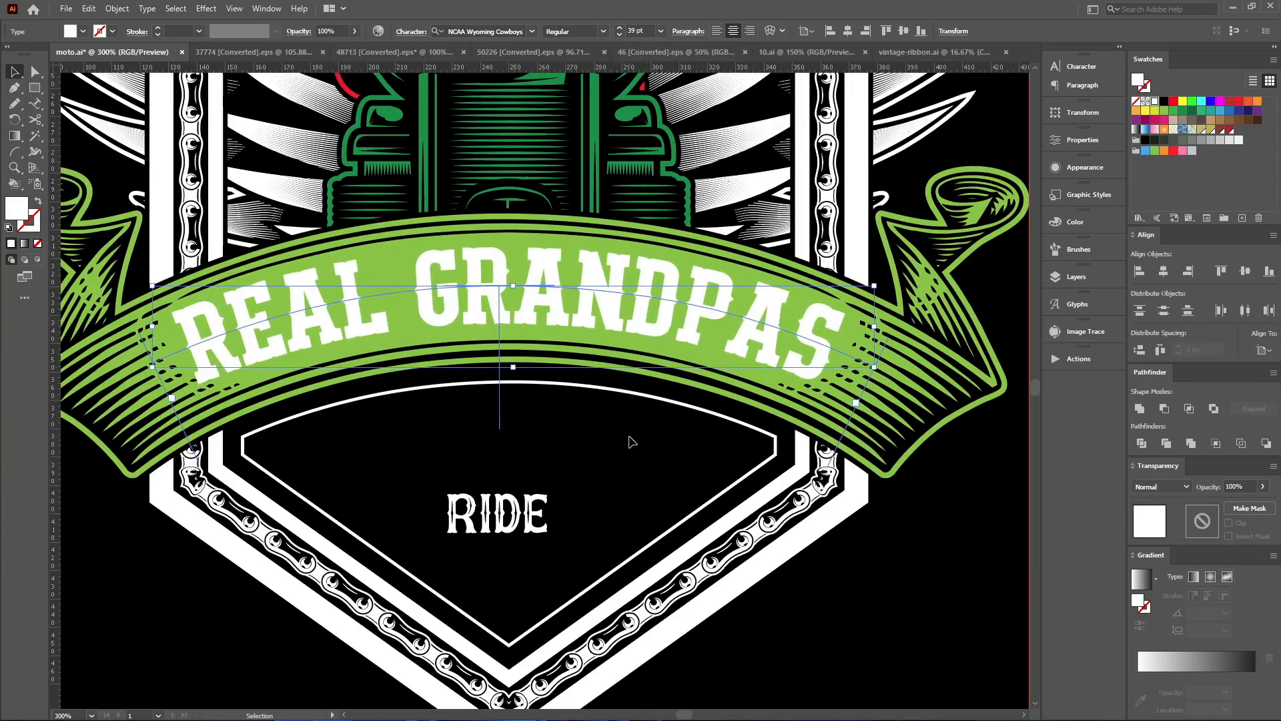
Expand the arched REAL GRANDPAS text into outlines and cut it from the ribbon for reuse
key("ctrl")
key("ctrl+e")
key("Return")
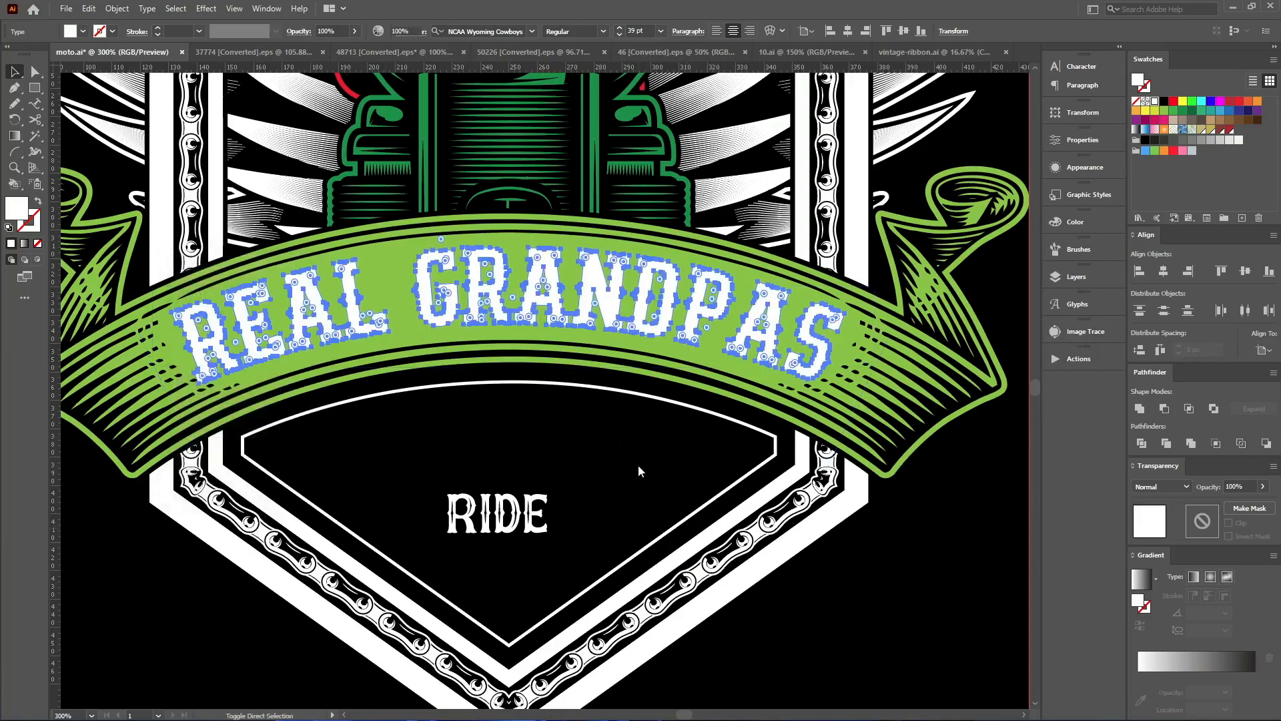
key("Delete")
Open the green ribbon's opacity mask, paste the REAL GRANDPAS outlines in place, and fill them with black
left_click(237, 416)
left_click(1214, 525)
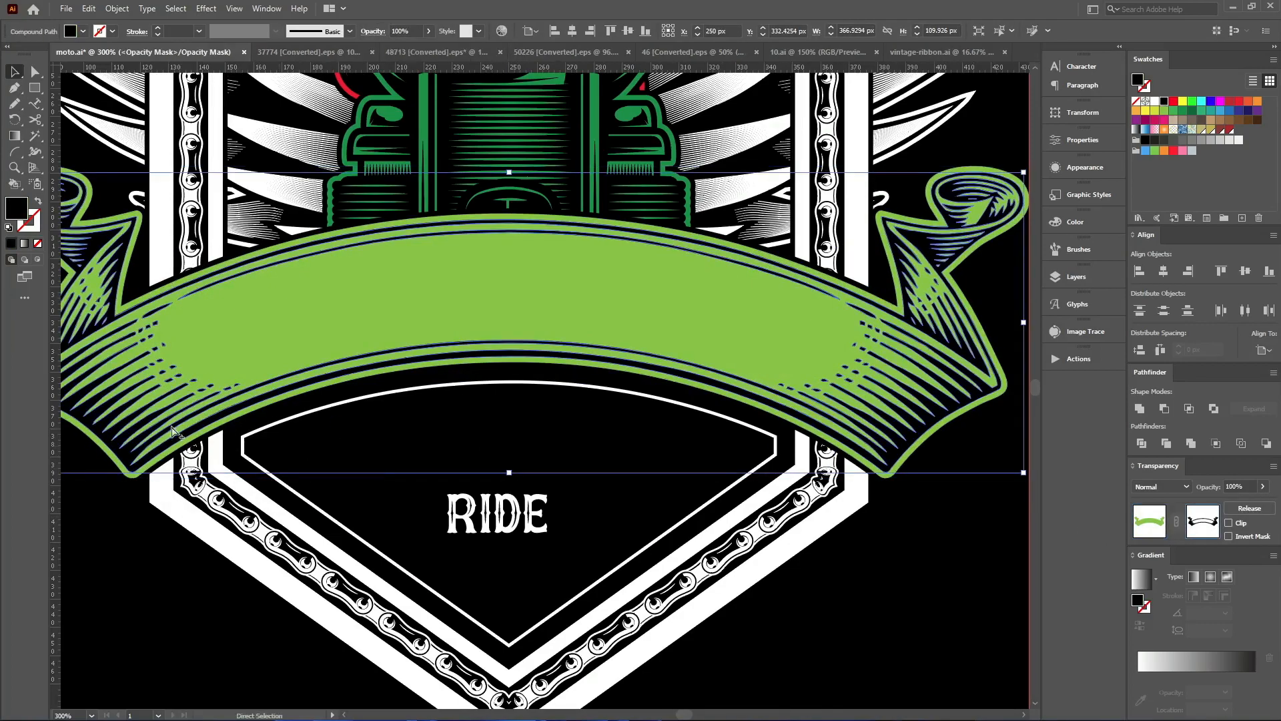
scroll(153, 408, "up", 4)
key("a")
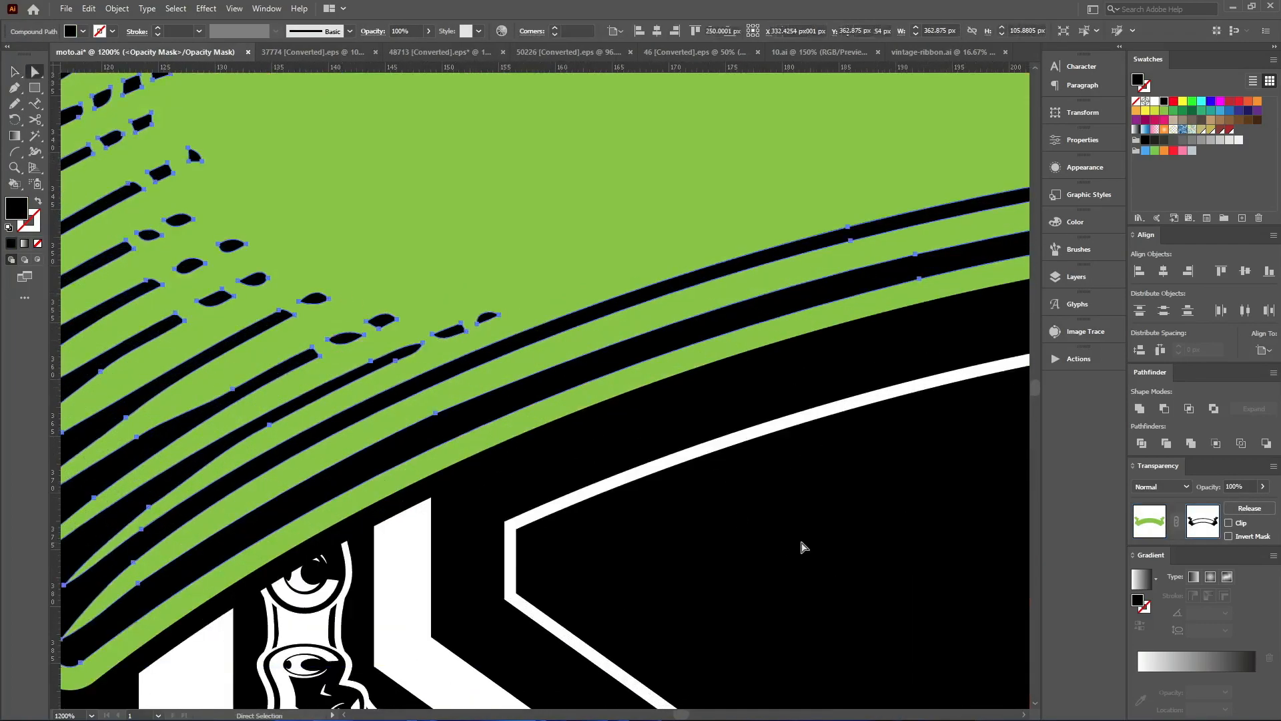
key("ctrl+f")
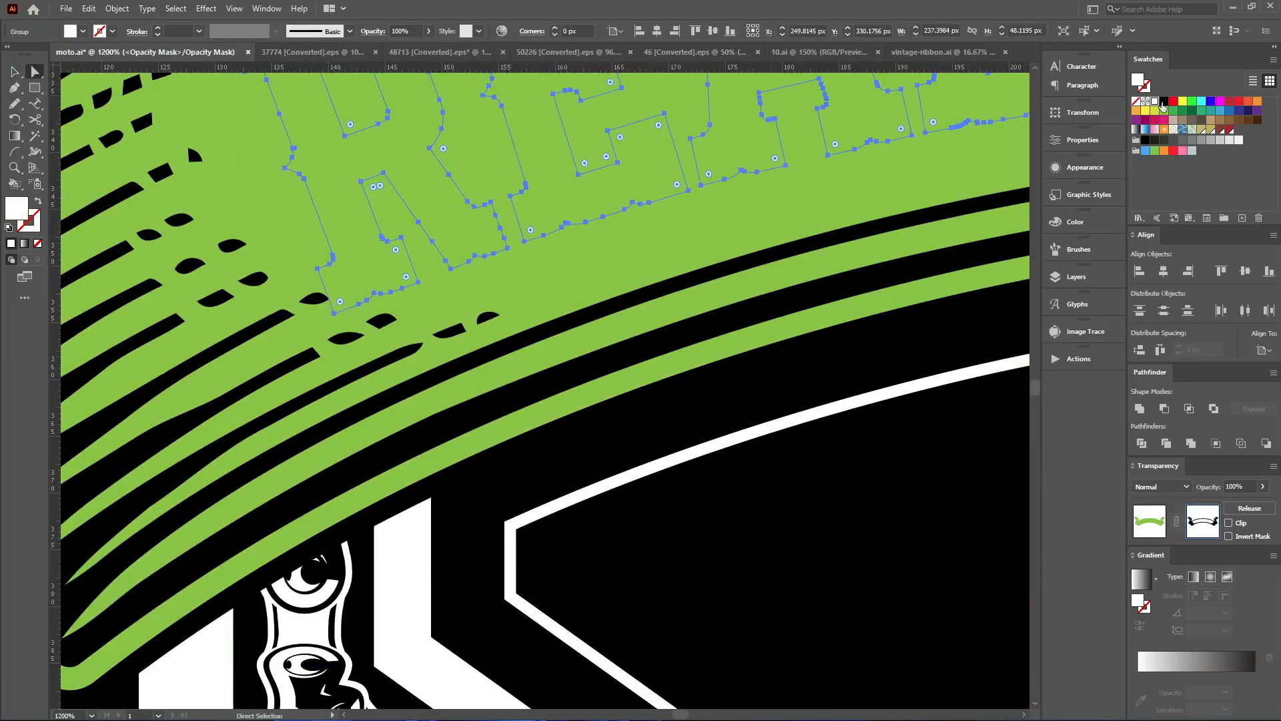
left_click(1164, 101)
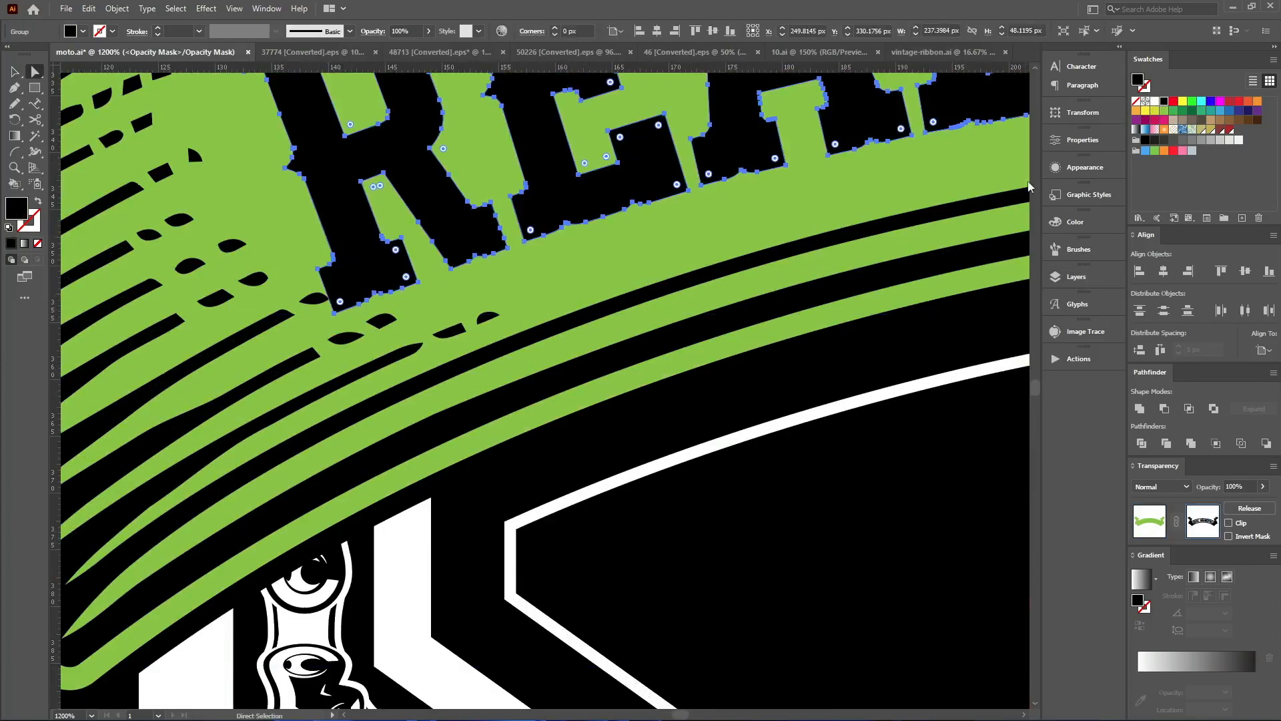
Delete the small shading fleck touching the foot of the R in REAL, then leave the ribbon's opacity mask
left_click(306, 301)
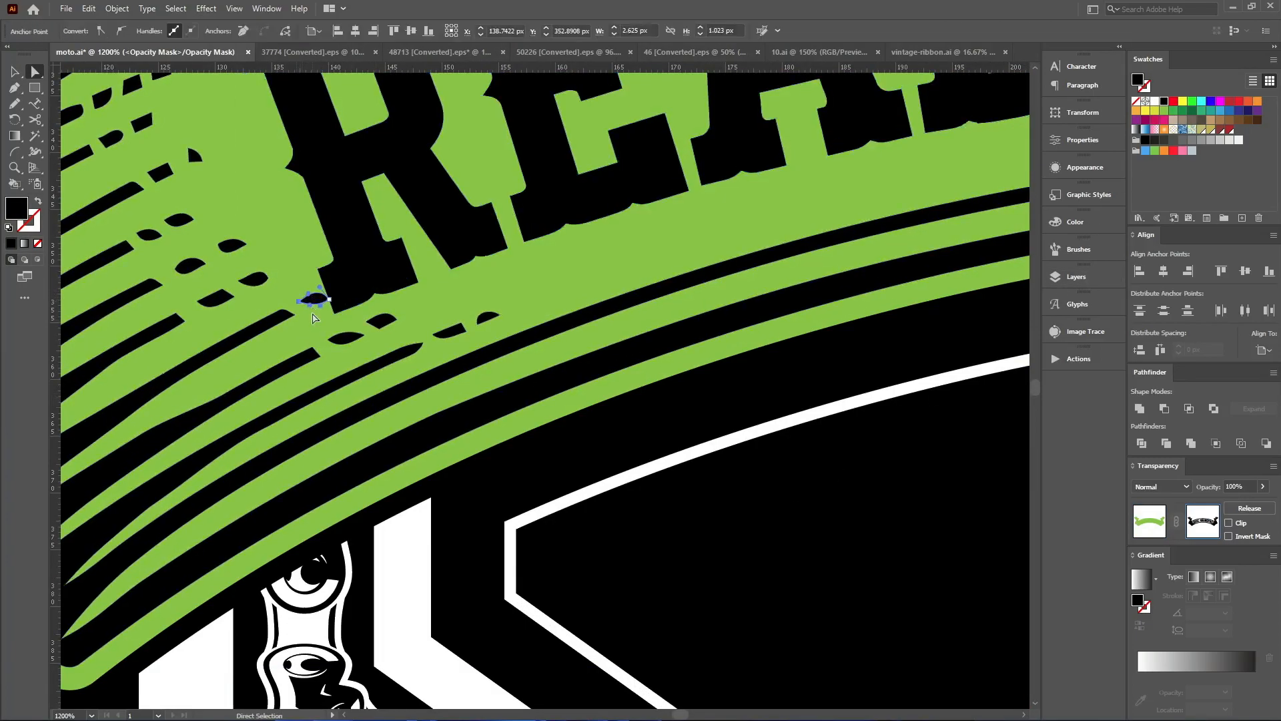
key("Delete")
scroll(241, 349, "down", 5)
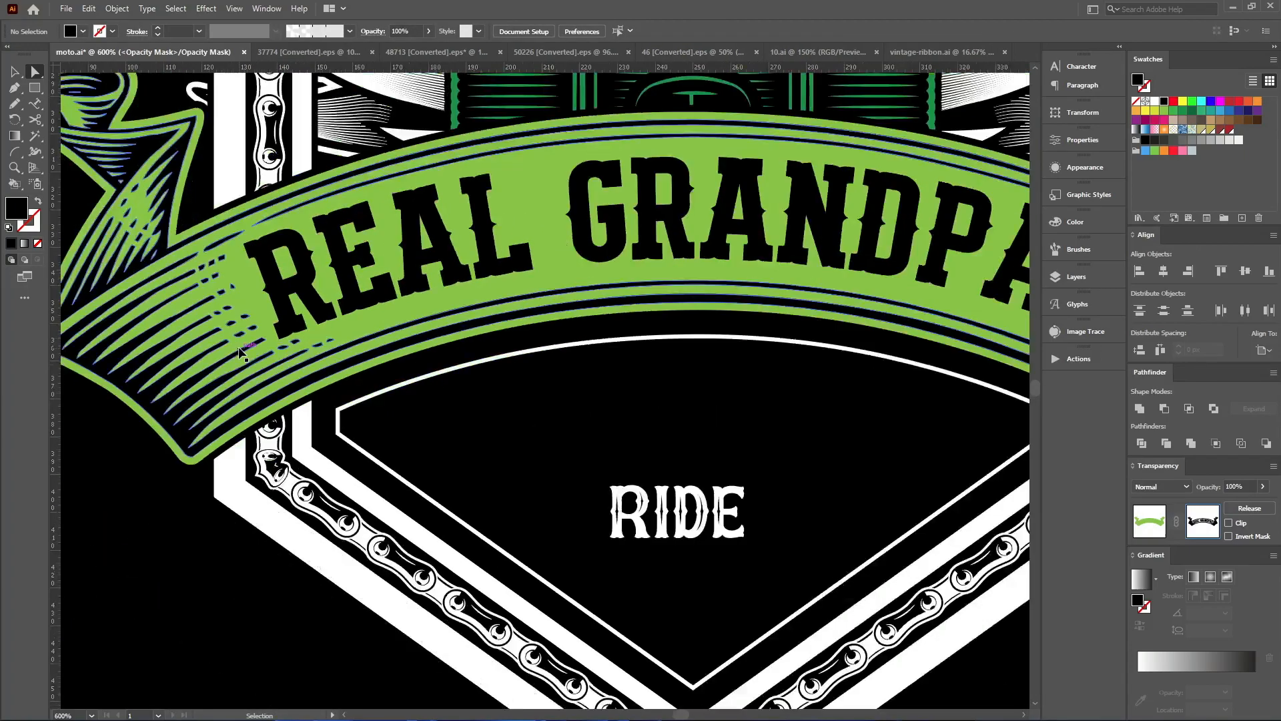
left_click(1147, 524)
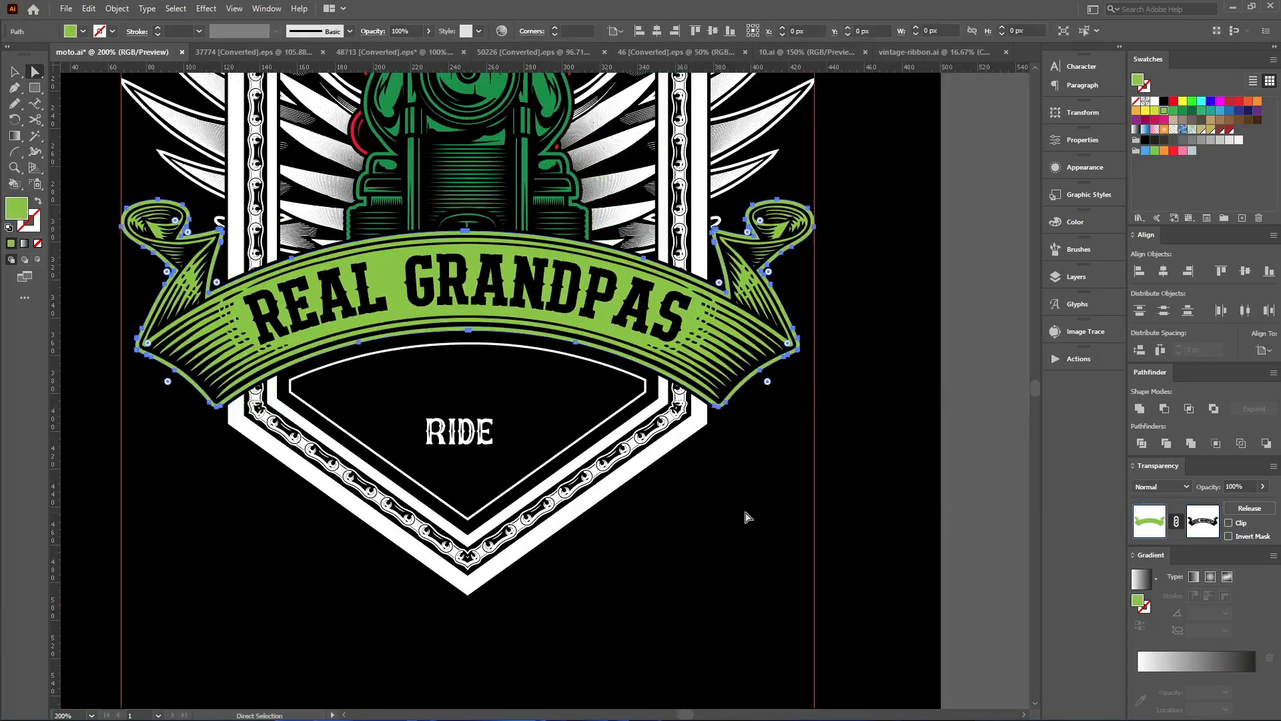
key("v")
left_click(687, 507)
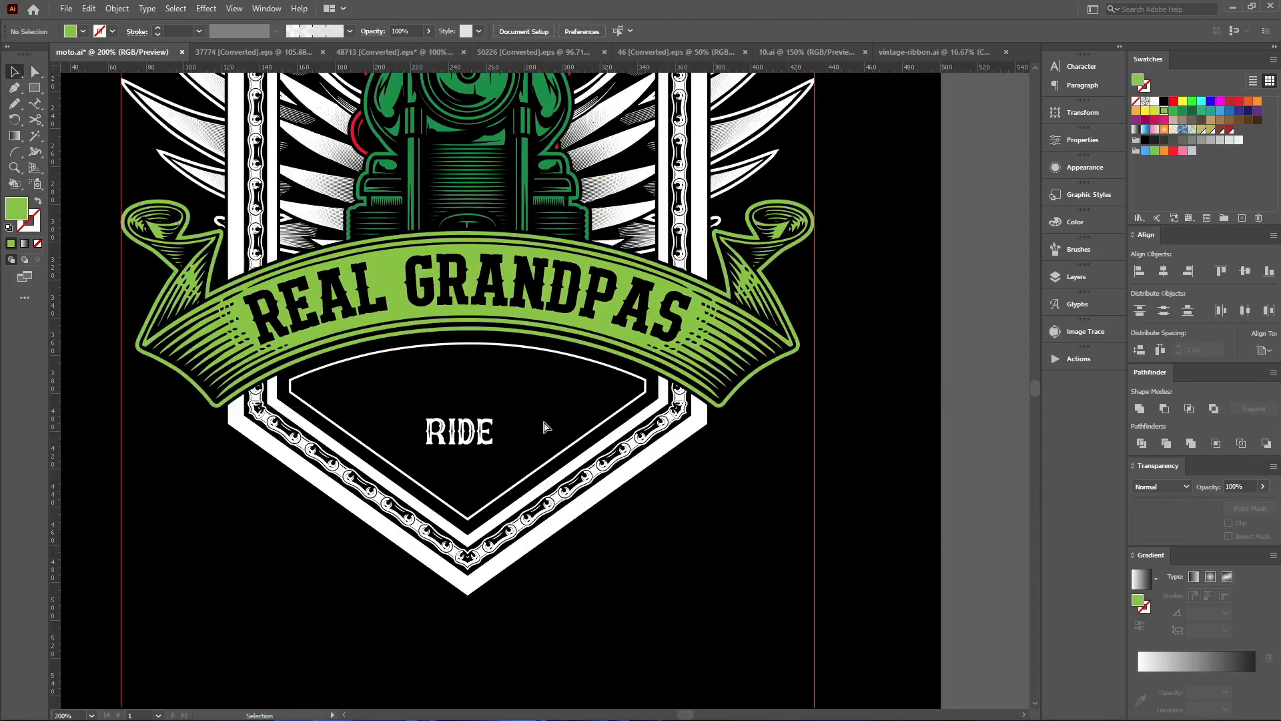
Expand the RIDE text into outlines, centre it horizontally on the artboard, and enlarge it to about 81 px wide
scroll(493, 433, "up", 3)
left_click(490, 430)
key("alt+o")
key("x")
key("Return")
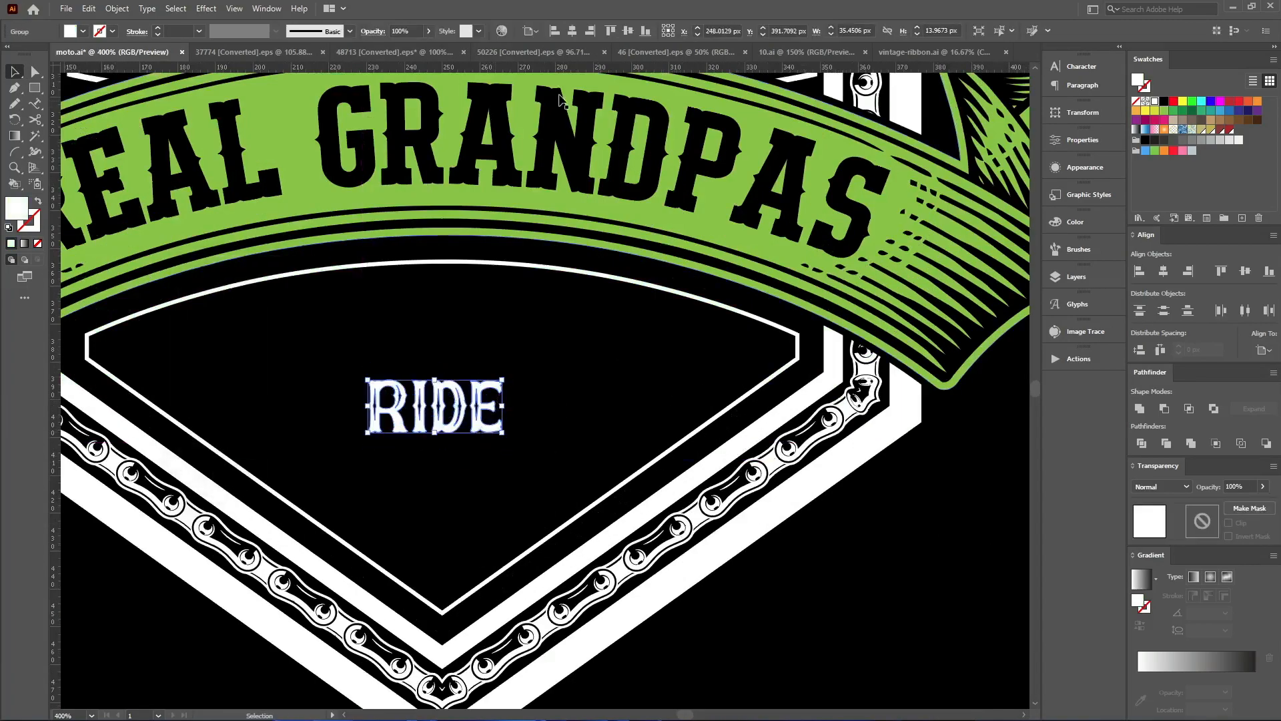
left_click(571, 32)
left_click_drag(511, 409, 596, 406)
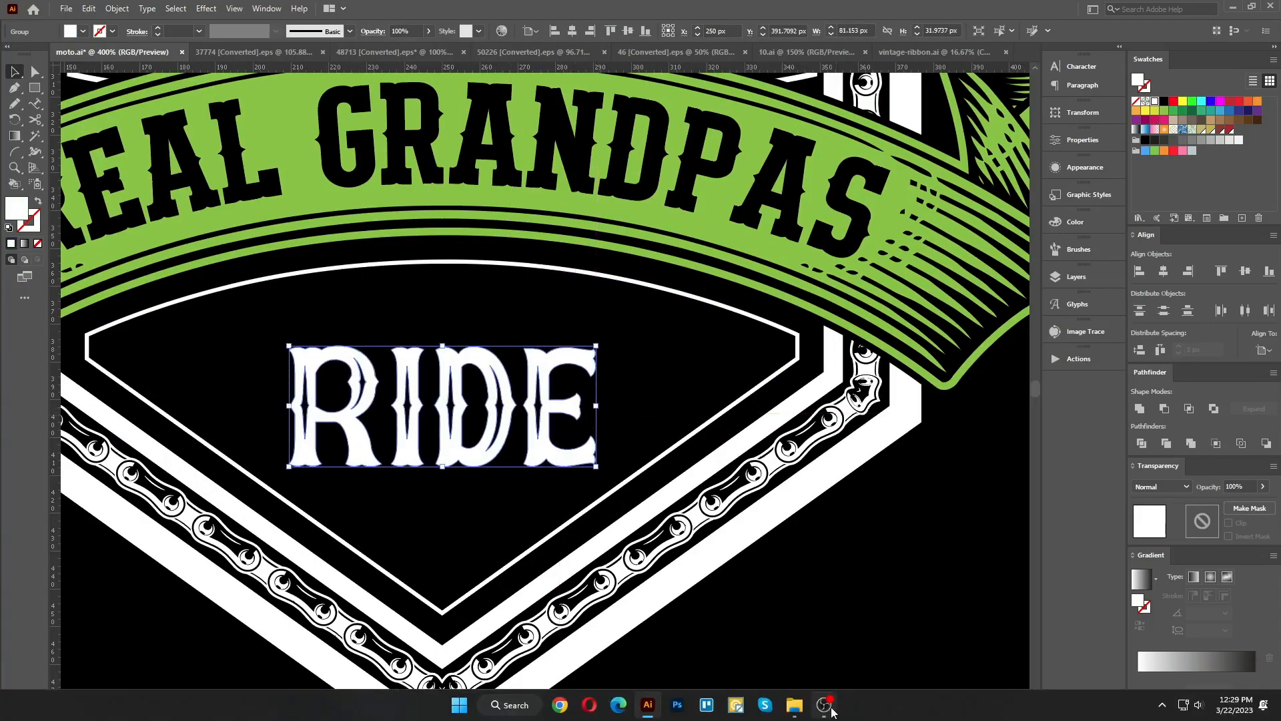
Move the RIDE lettering up about 4 px inside the outlined shield tip
left_click(827, 707)
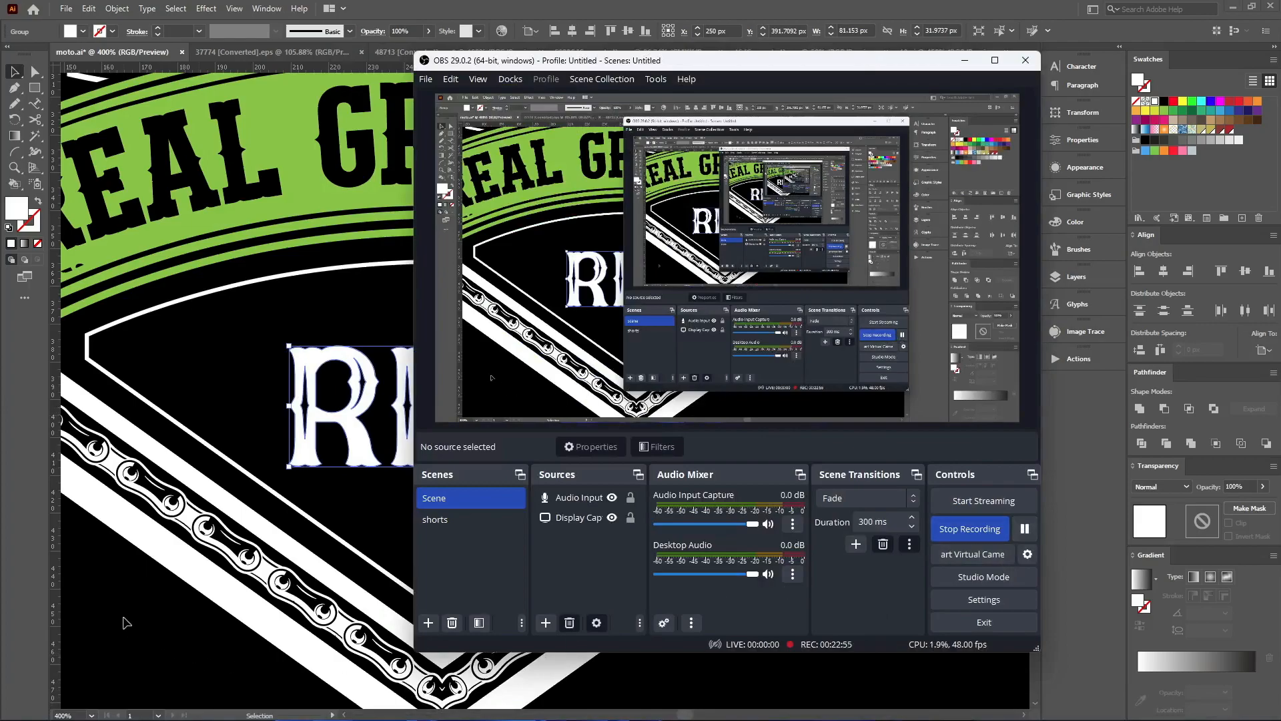
left_click(124, 618)
left_click_drag(511, 414, 509, 399)
Move the MOTORCYCLES text from outside the artboard to beside the shield's lower tip and expand it into outlines
scroll(544, 402, "down", 3)
scroll(544, 402, "down", 4)
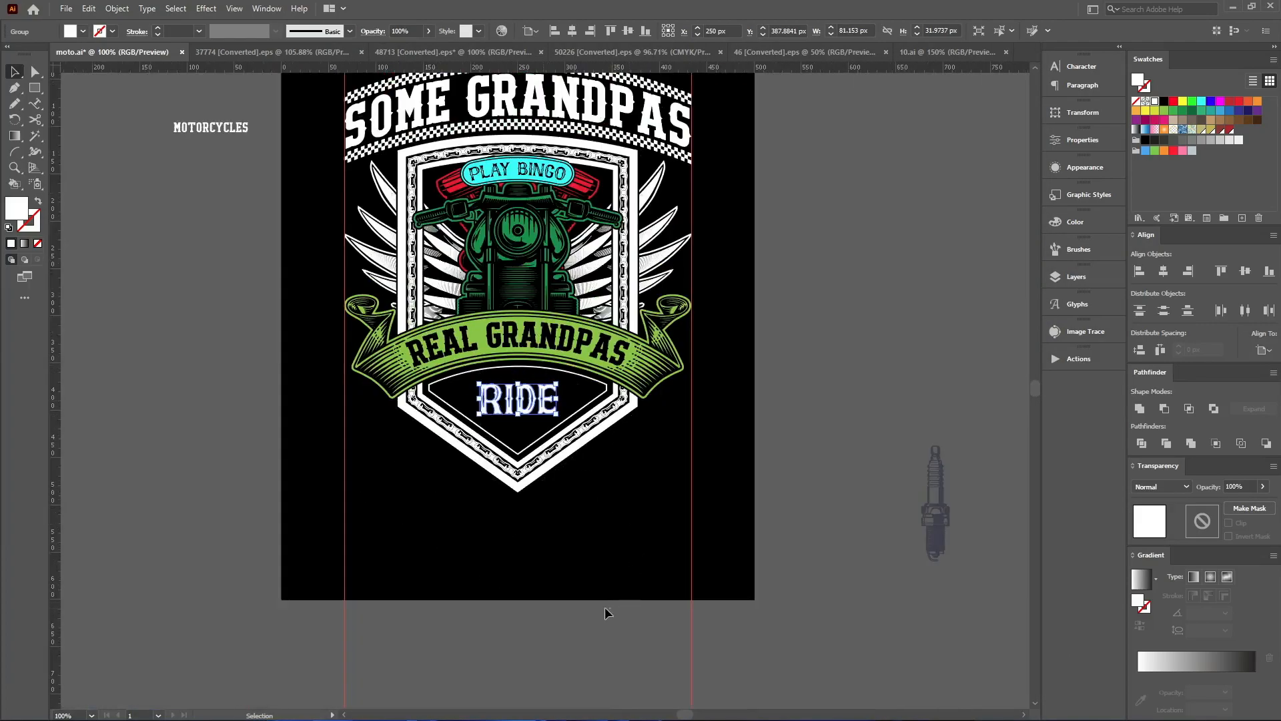
left_click_drag(212, 128, 452, 490)
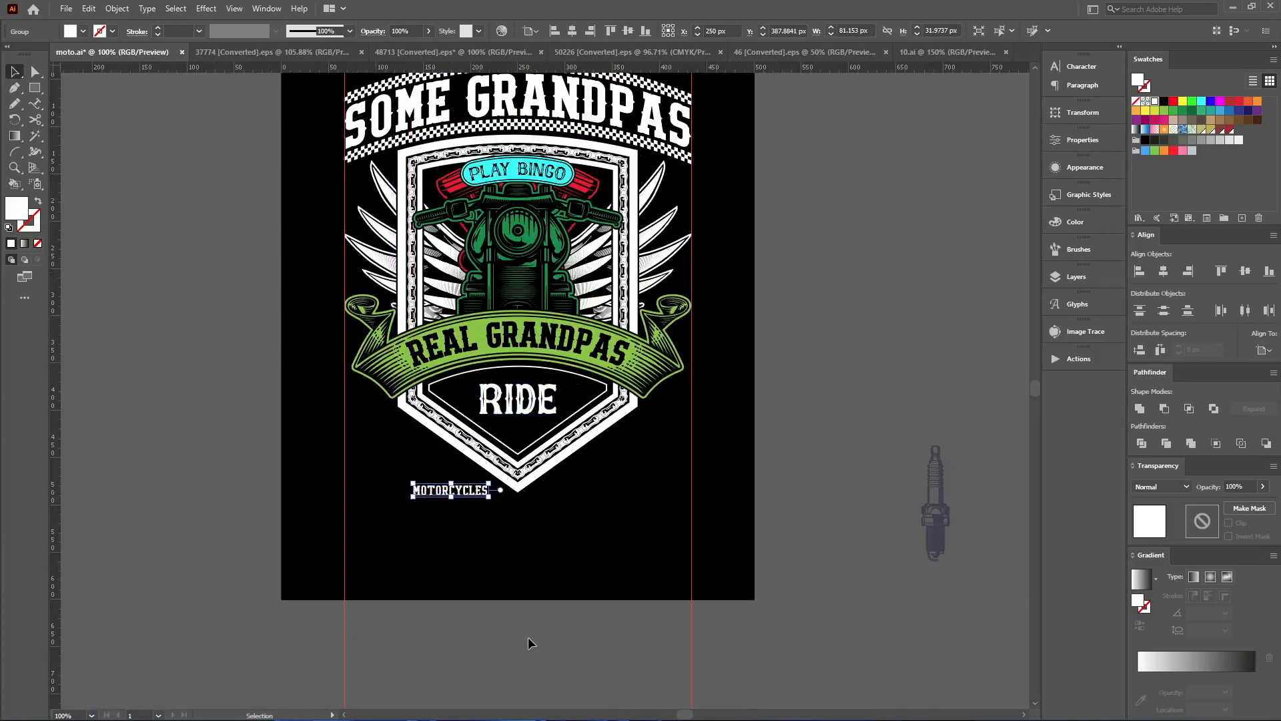
key("ctrl+e")
key("Return")
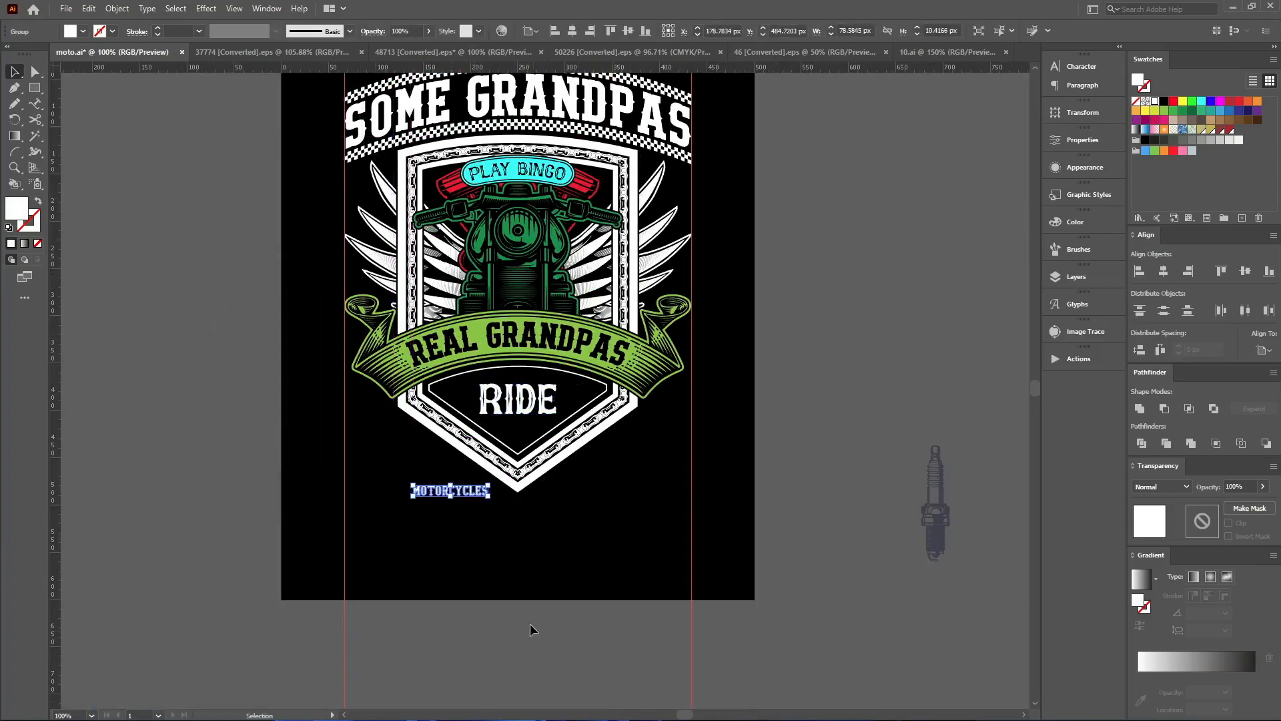
Centre the MOTORCYCLES lettering horizontally on the artboard and enlarge it to about 367 px wide, reaching the side guides
left_click(572, 30)
scroll(581, 509, "up", 1)
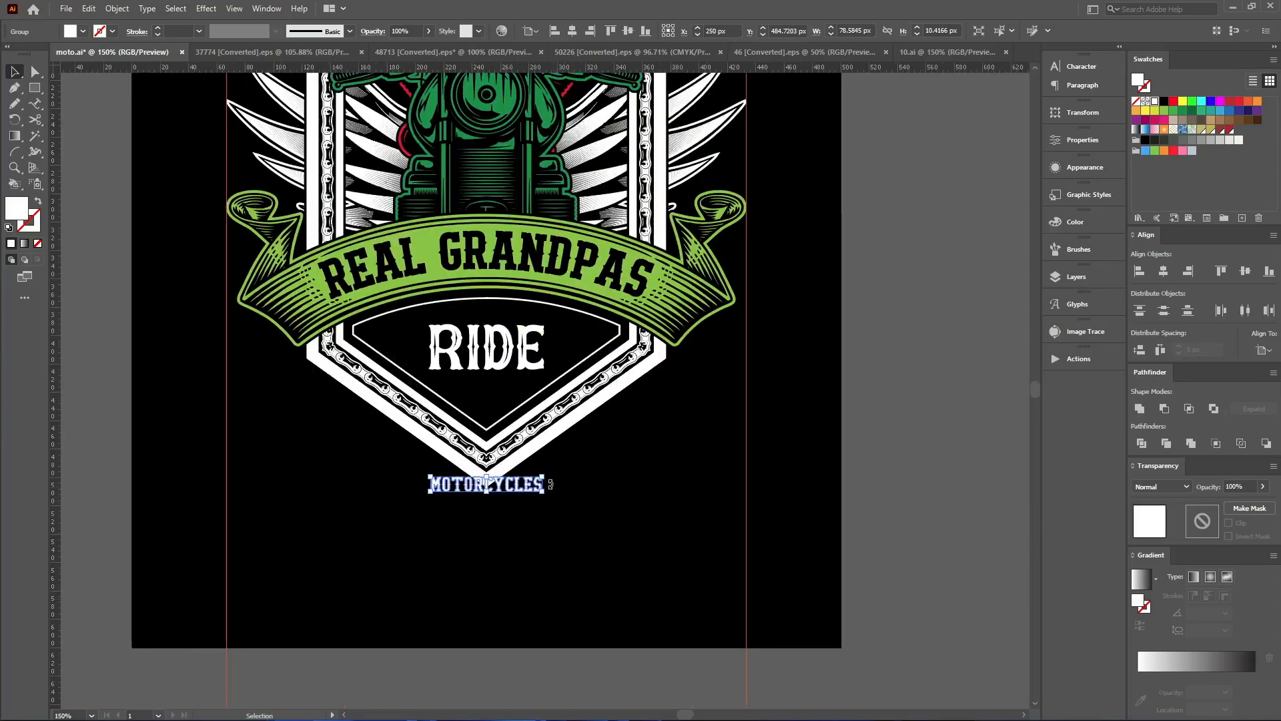
left_click_drag(542, 485, 747, 483)
Create a copy of MOTORCYCLES behind the white lettering, shifted 3 px right and 3 px down, and fill it with red
key("a")
scroll(721, 535, "up", 2)
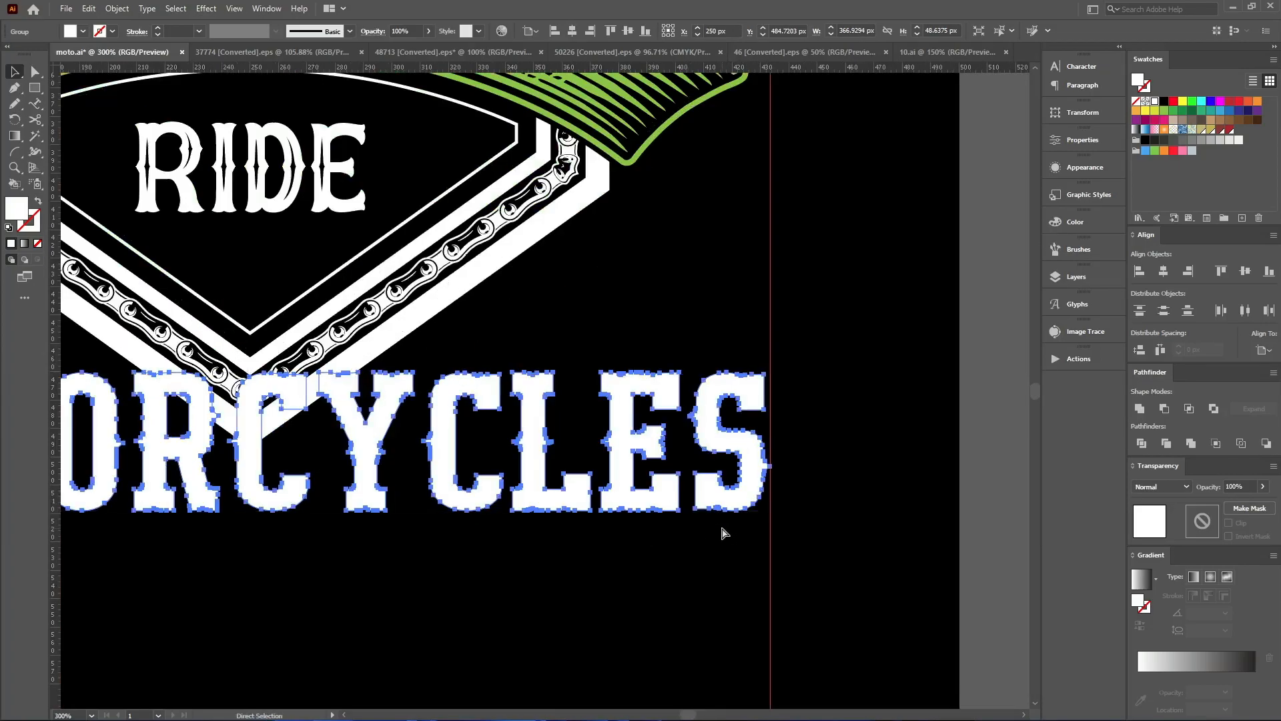
key("v")
key("Right")
key("Right")
key("Right")
key("Down")
key("Down")
key("Down")
left_click(1173, 100)
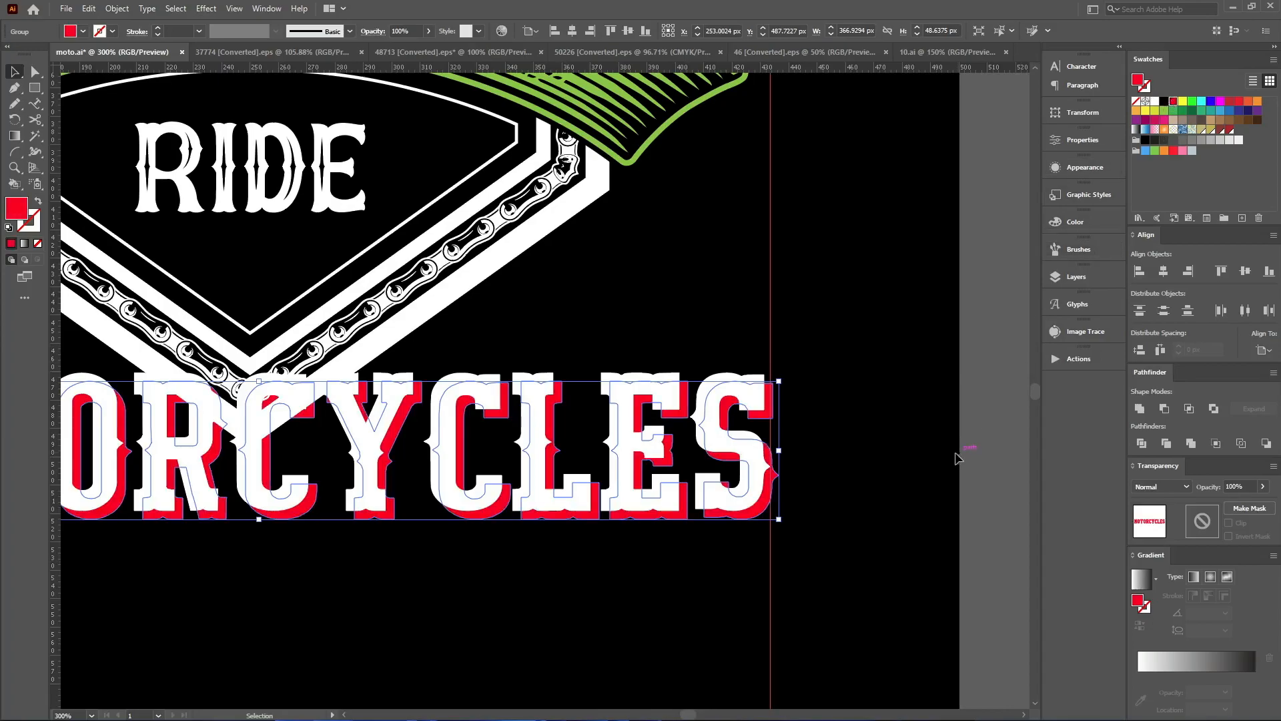
Offset the white MOTORCYCLES lettering's paths outward by 1.2 px with Miter joins
scroll(664, 422, "up", 2)
scroll(664, 421, "up", 1)
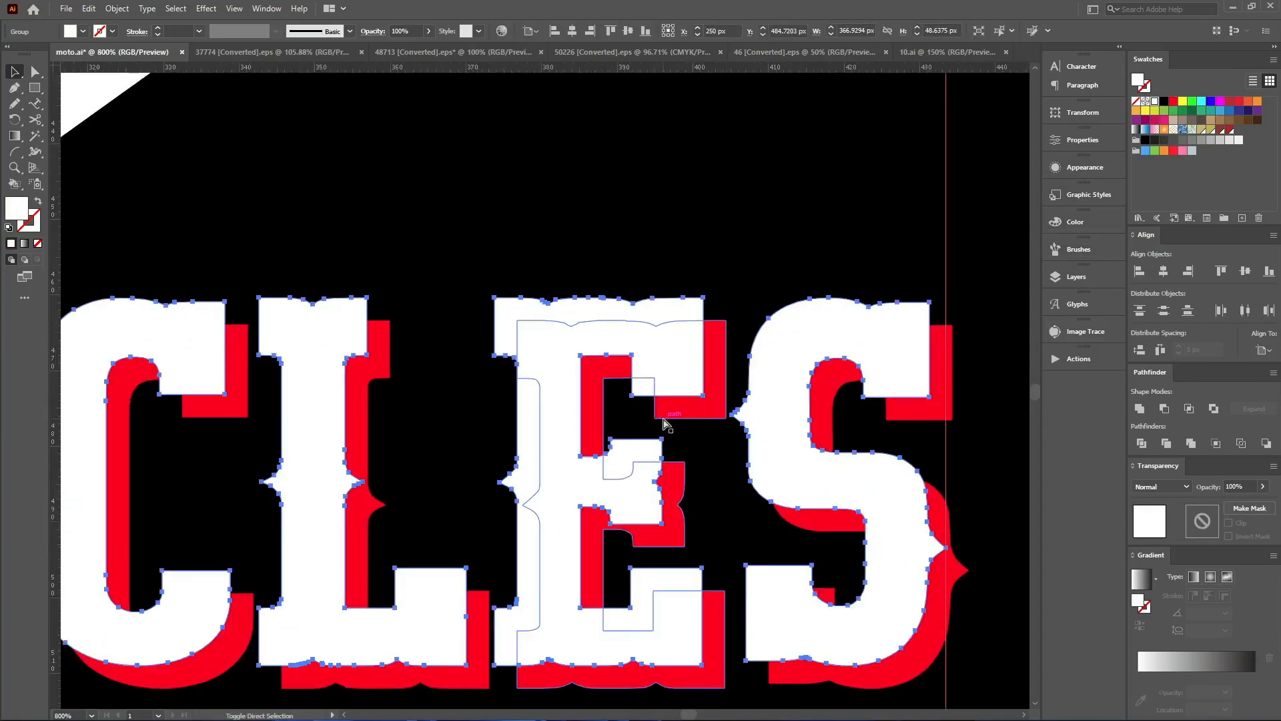
key("ctrl+shift+o")
type("0")
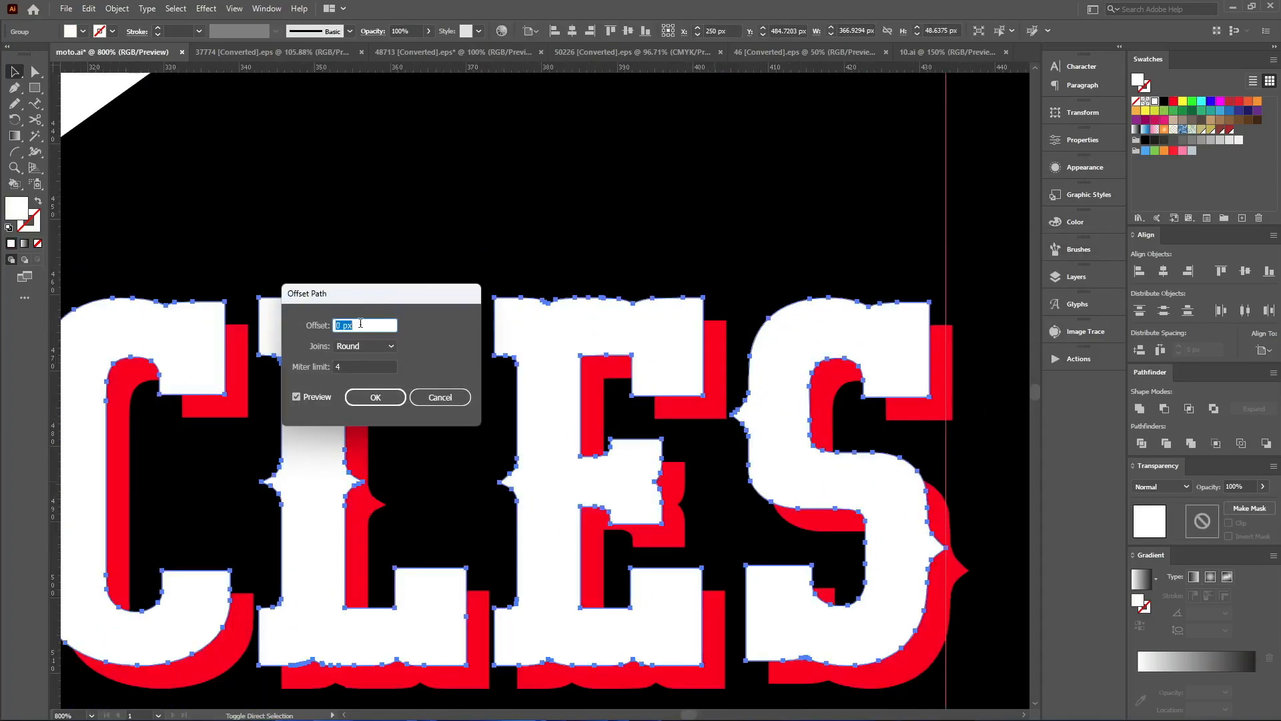
type("1")
left_click(363, 346)
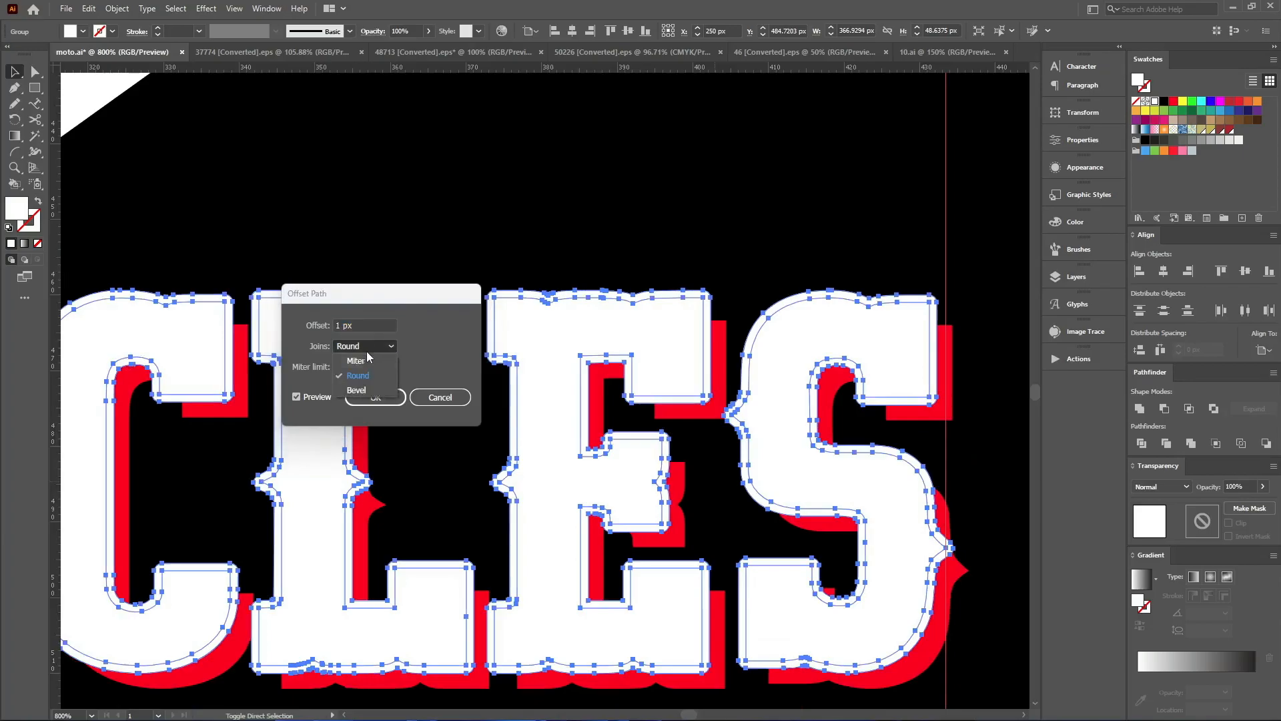
left_click(356, 361)
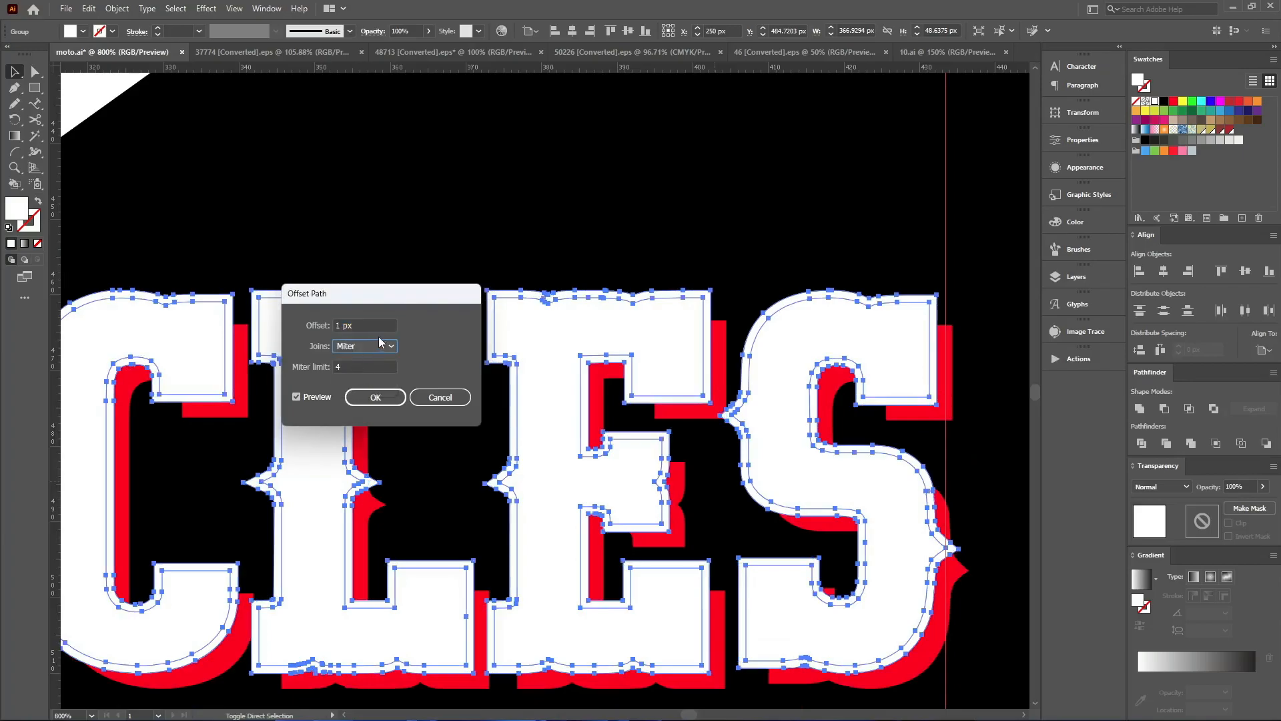
scroll(376, 325, "down", 4)
scroll(375, 324, "up", 6)
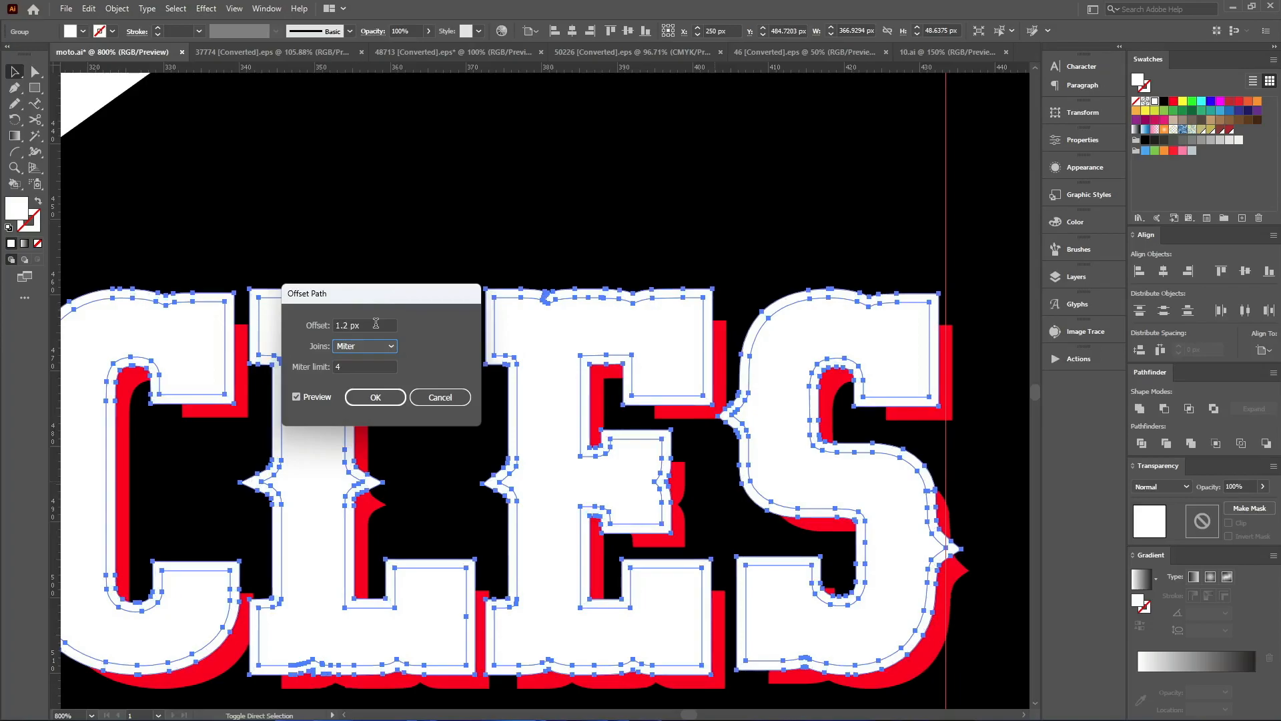
left_click(376, 397)
Cut the offset outlines and give the red MOTORCYCLES copy an opacity mask with clipping turned off
key("ctrl+h")
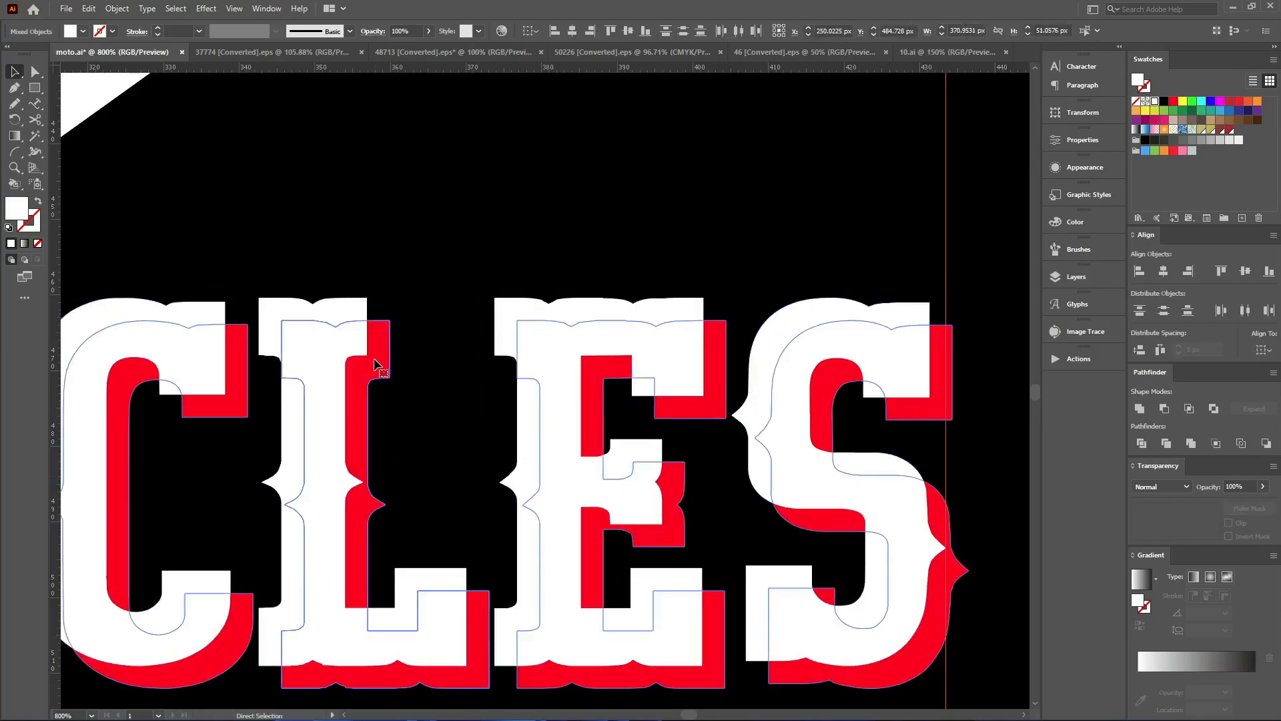
left_click(377, 366)
left_click(1241, 509)
left_click(1230, 522)
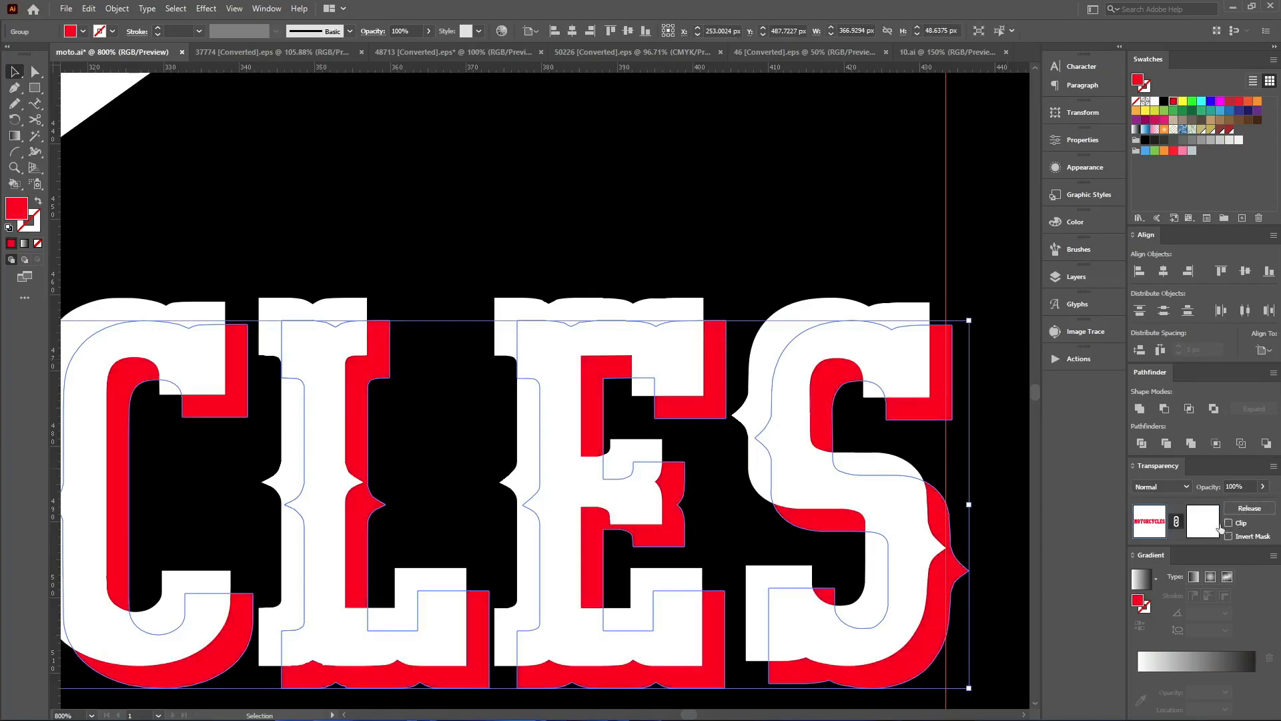
Open the red copy's opacity mask, paste the offset outlines in place, and fill them with black
left_click(1203, 521)
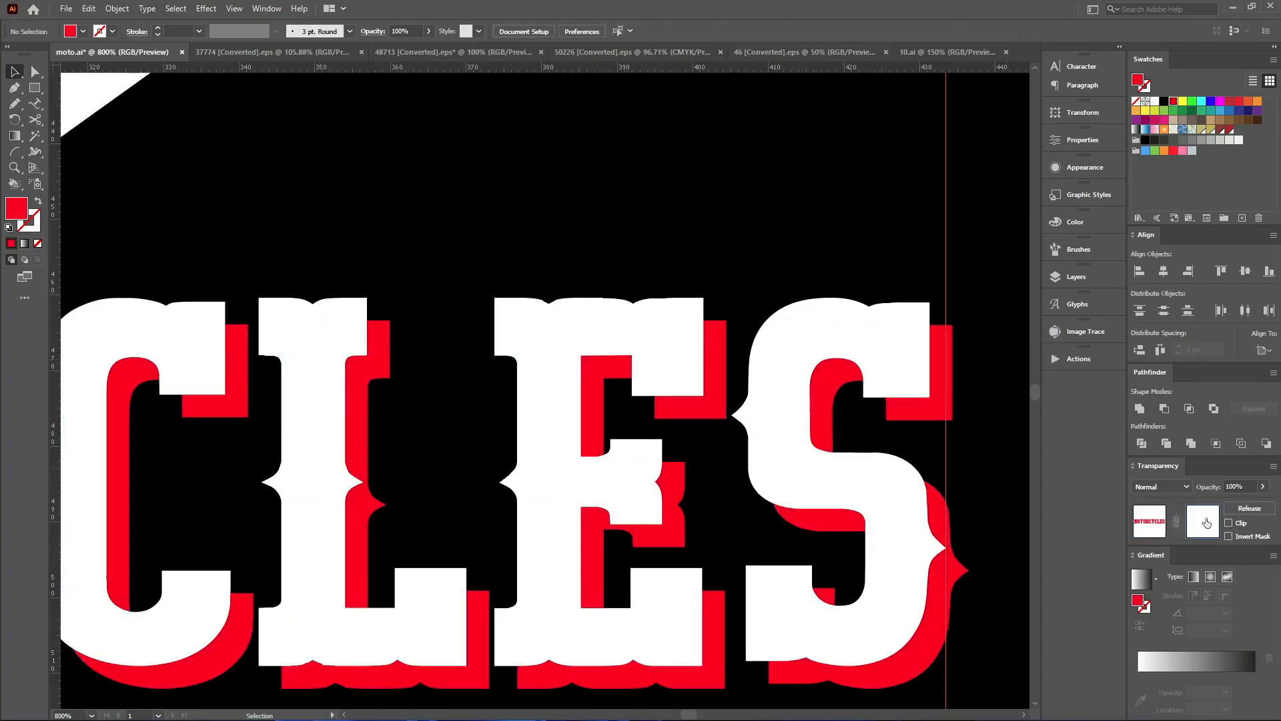
left_click(1164, 102)
key("ctrl+a")
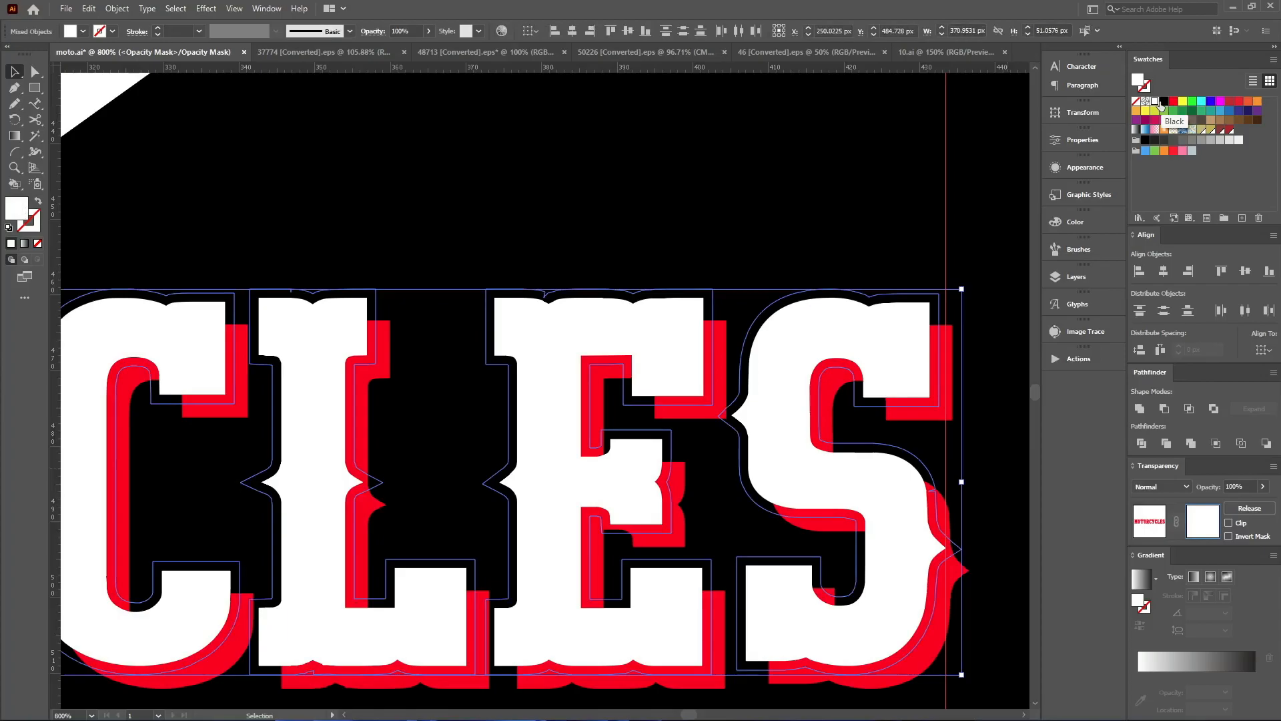
left_click(1164, 104)
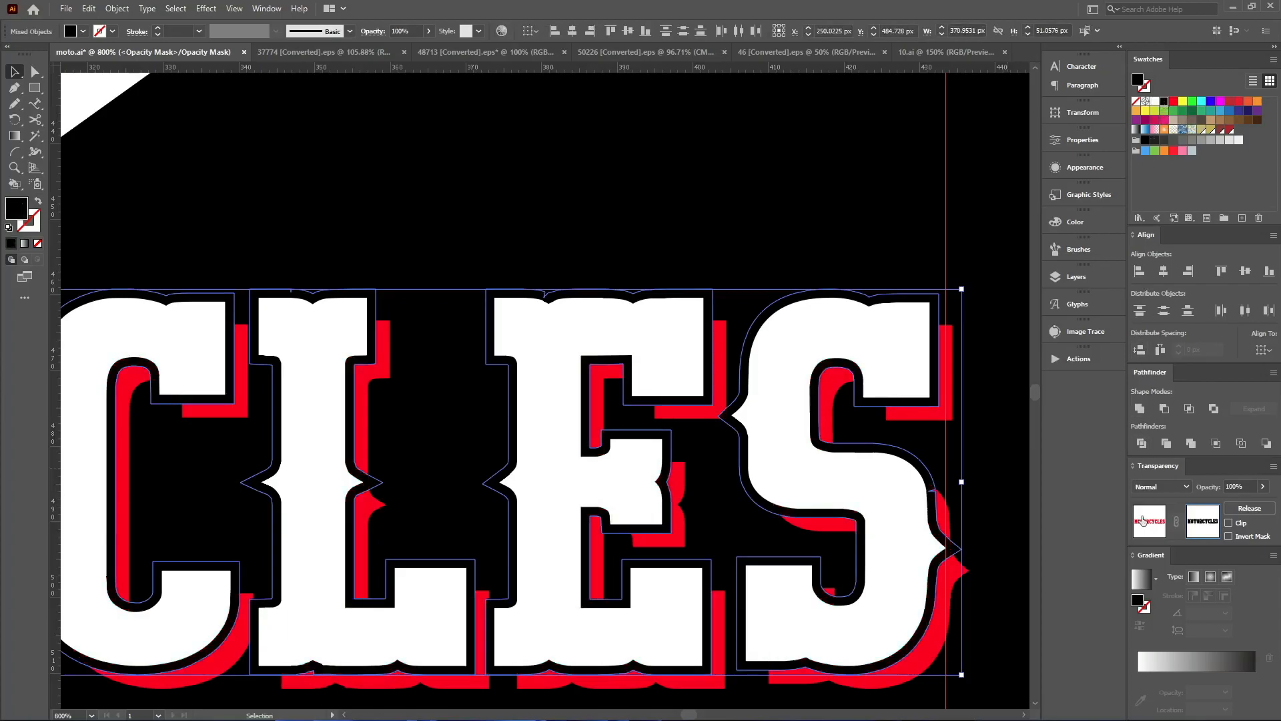
Move the stray spike's tip anchor on the final S's mask outline back to the adjacent edge to flatten the spike
left_click(999, 522)
scroll(987, 509, "up", 3)
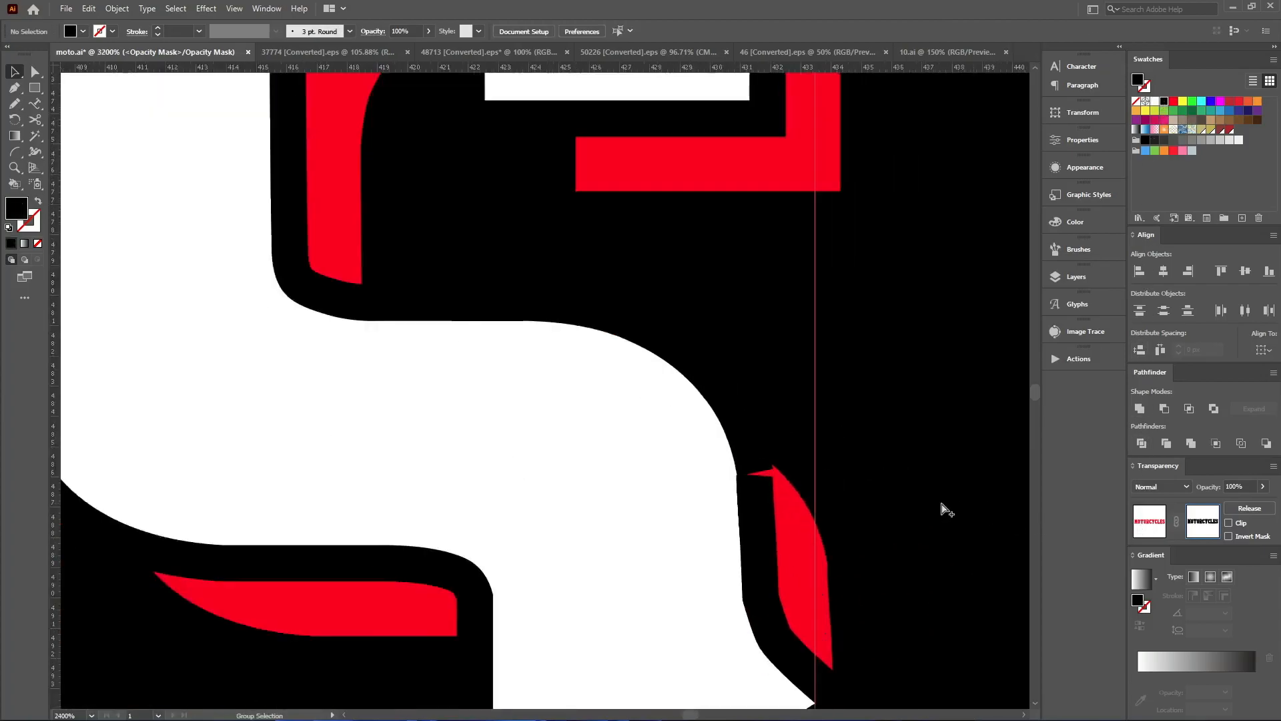
key("a")
left_click(745, 475)
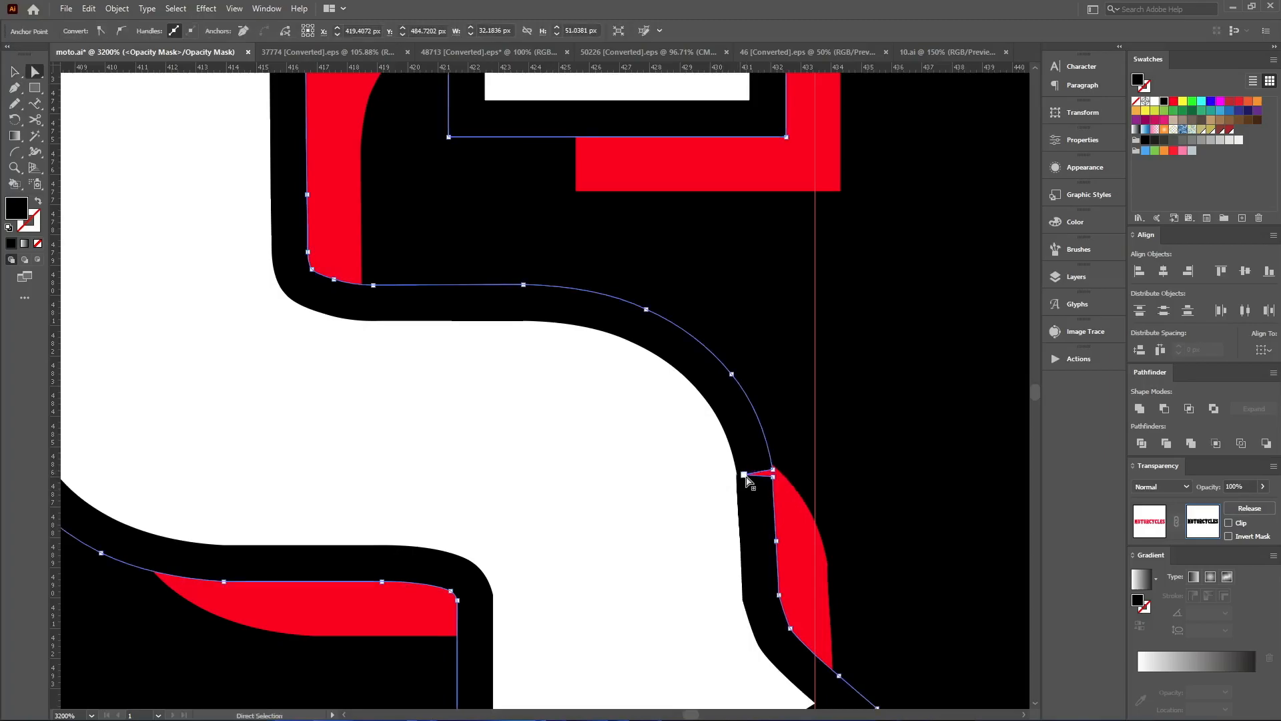
left_click_drag(745, 479, 771, 476)
scroll(892, 466, "down", 2)
left_click(909, 400)
scroll(912, 403, "down", 3)
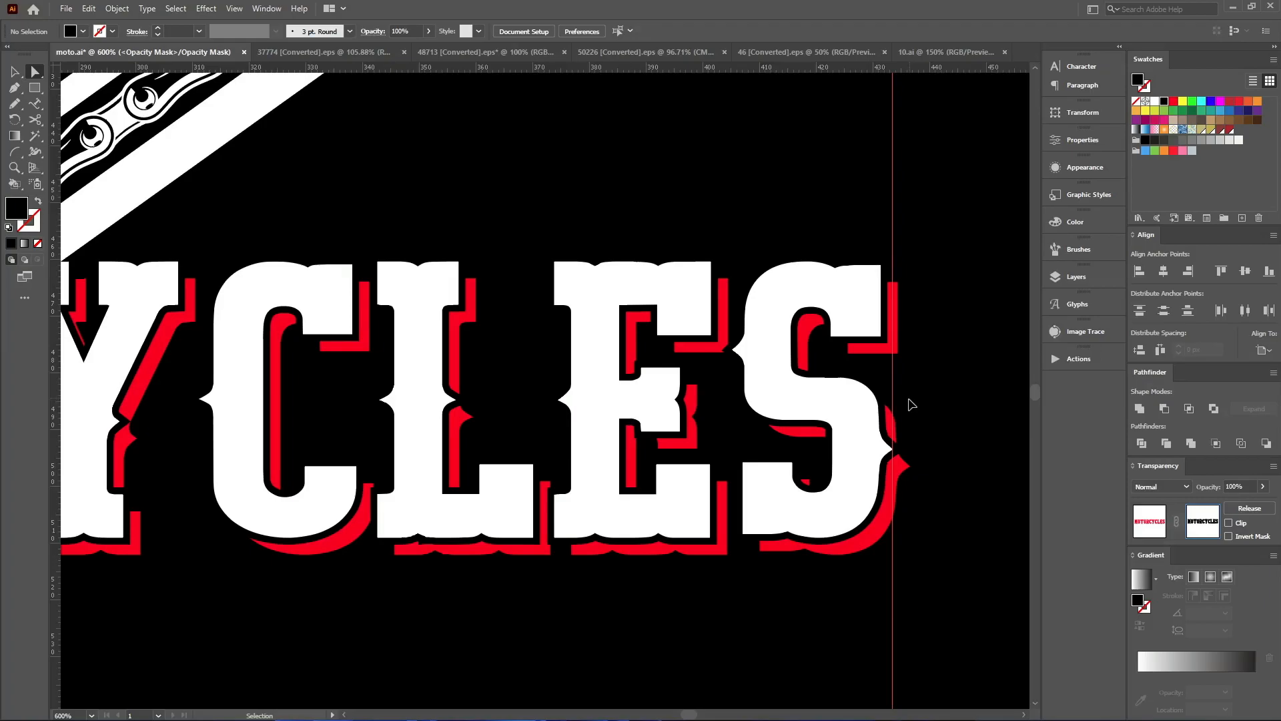
Check the red shadow on the remaining letters, leave the opacity mask for the main artwork and deselect everything
scroll(579, 564, "left", 8)
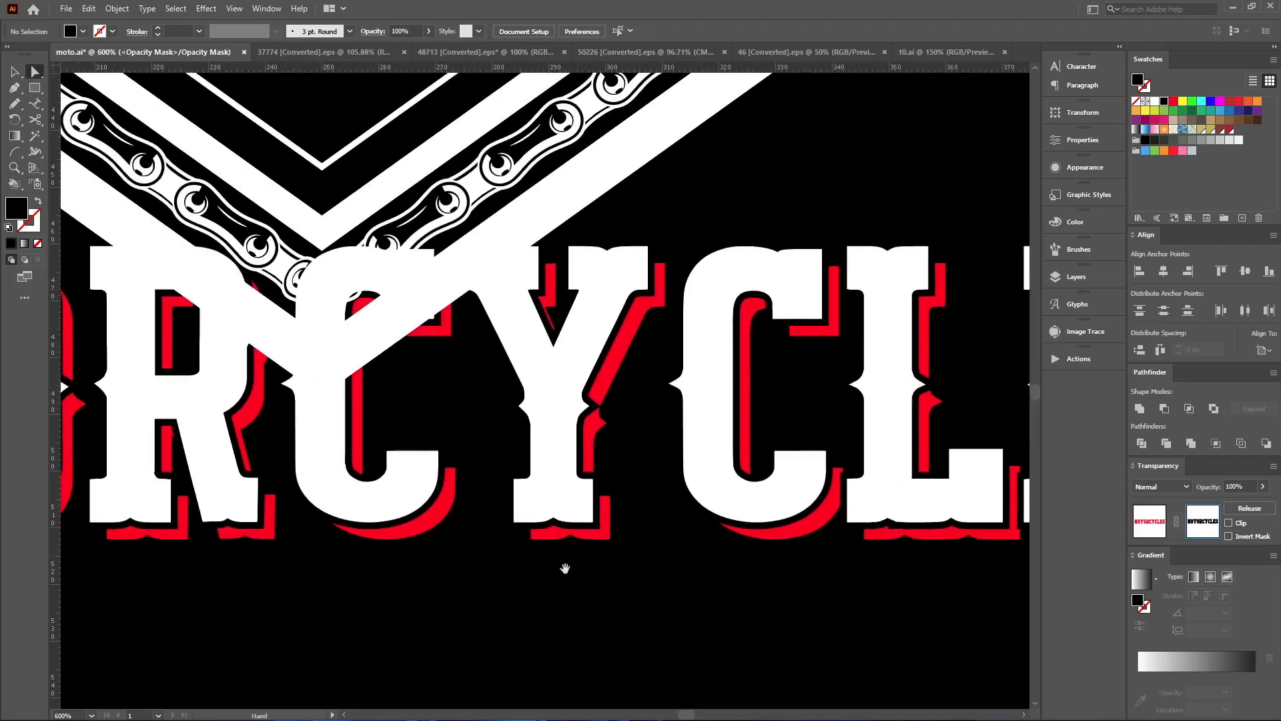
scroll(685, 571, "left", 2)
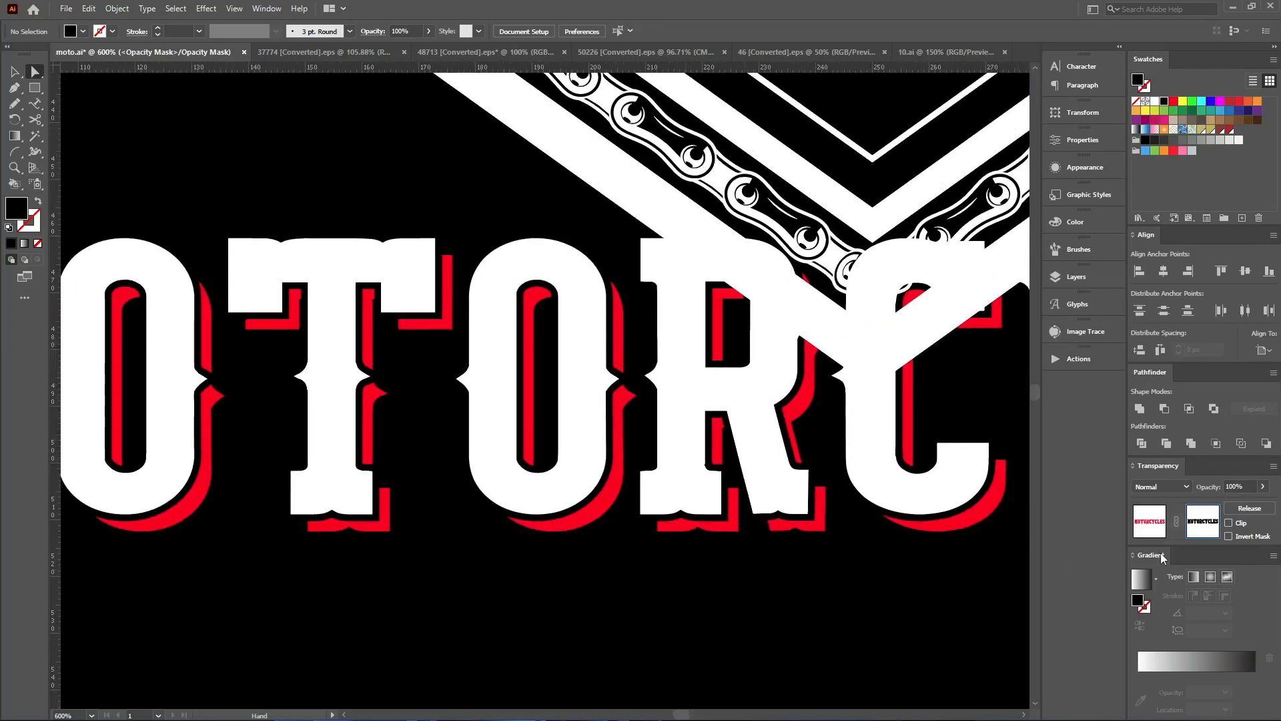
left_click(1149, 522)
left_click(452, 552)
scroll(434, 546, "down", 4)
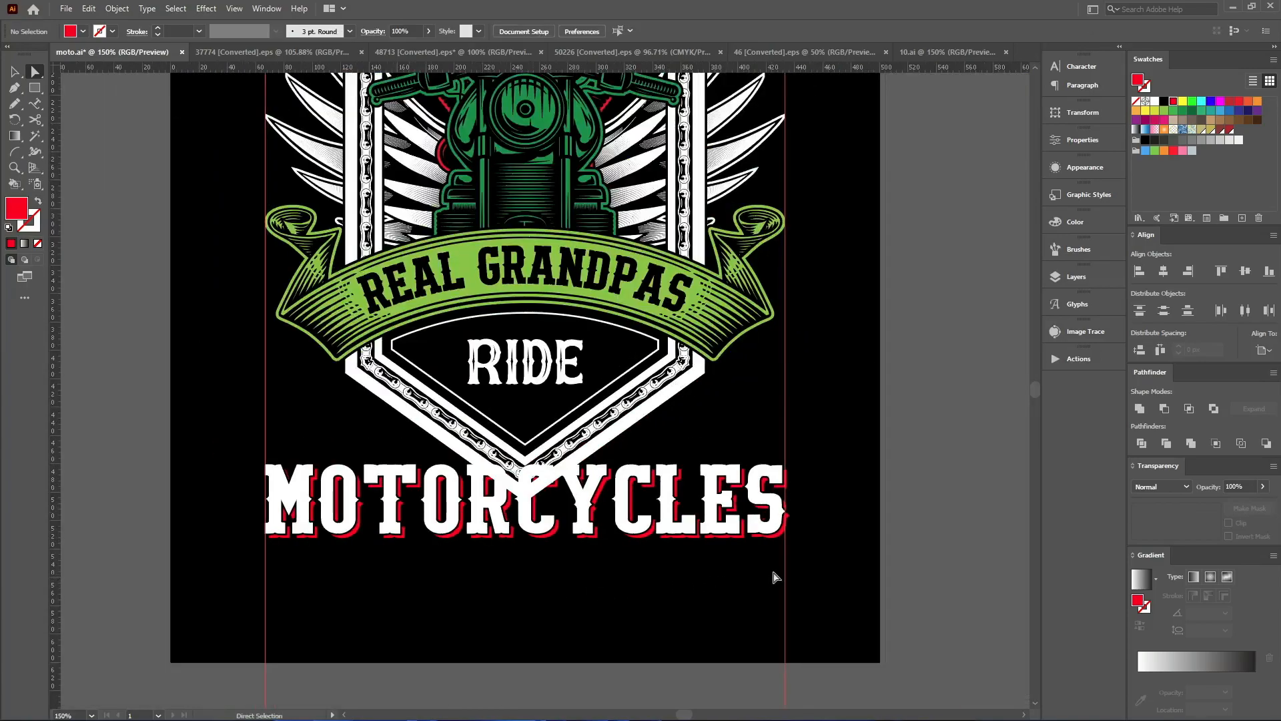
Group the white MOTORCYCLES lettering with its masked red copy and narrow the group to about 366 px, close to the right guide
left_click_drag(772, 578, 707, 497)
key("v")
left_click(834, 580)
left_click_drag(832, 575, 764, 511)
key("a")
key("ctrl+f")
key("ctrl+z")
key("v")
left_click_drag(839, 606, 758, 507)
scroll(811, 514, "up", 5)
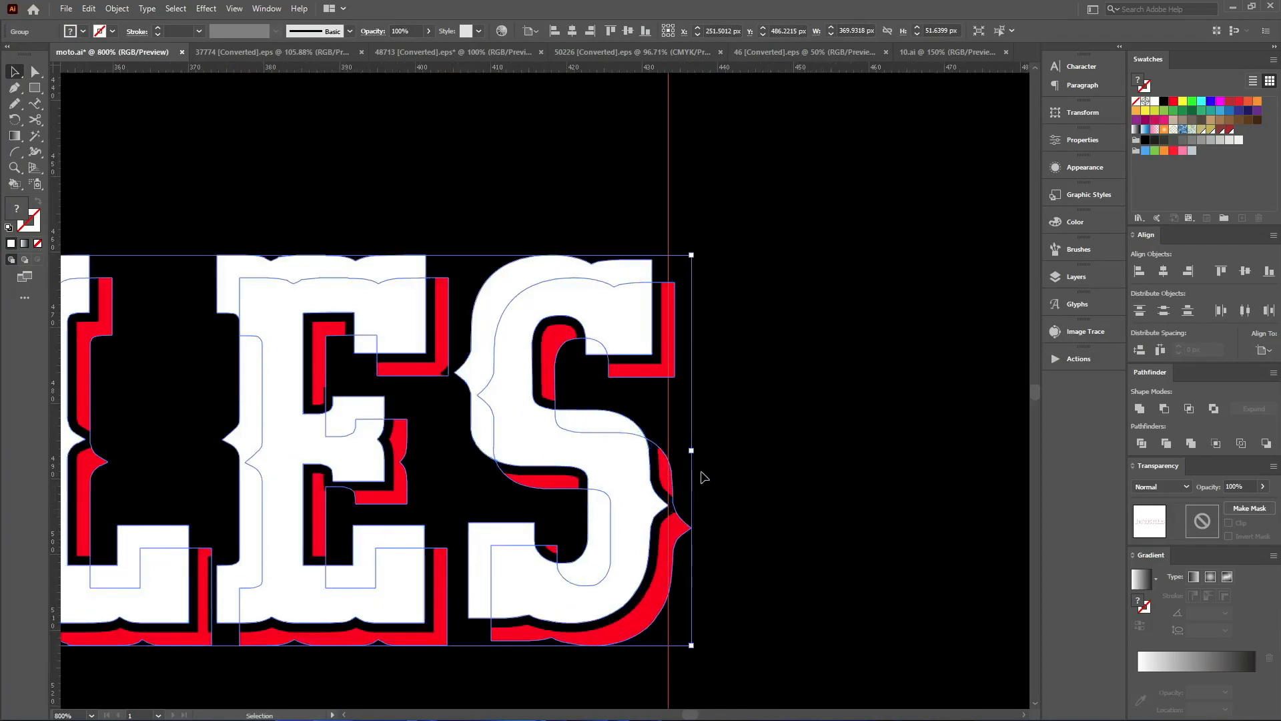
left_click_drag(694, 453, 670, 457)
left_click(688, 574)
left_click(648, 541)
double_click(648, 544)
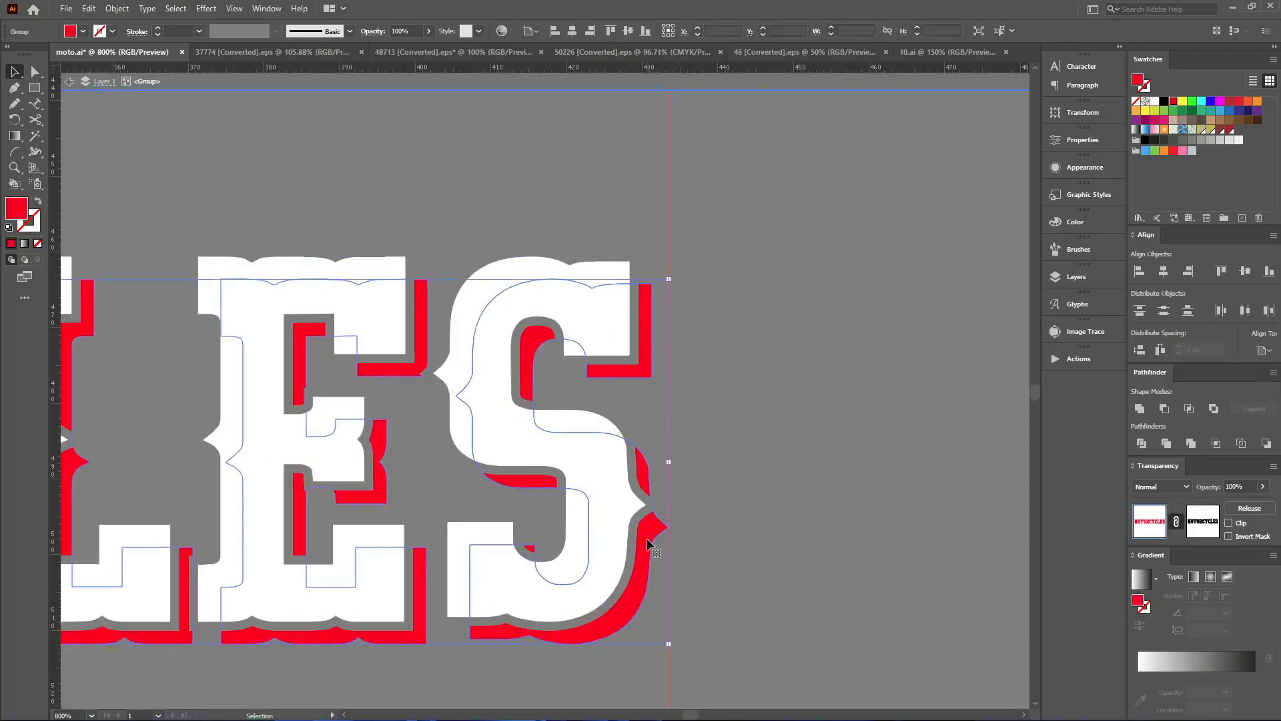
scroll(702, 642, "up", 3)
left_click_drag(704, 523, 683, 505)
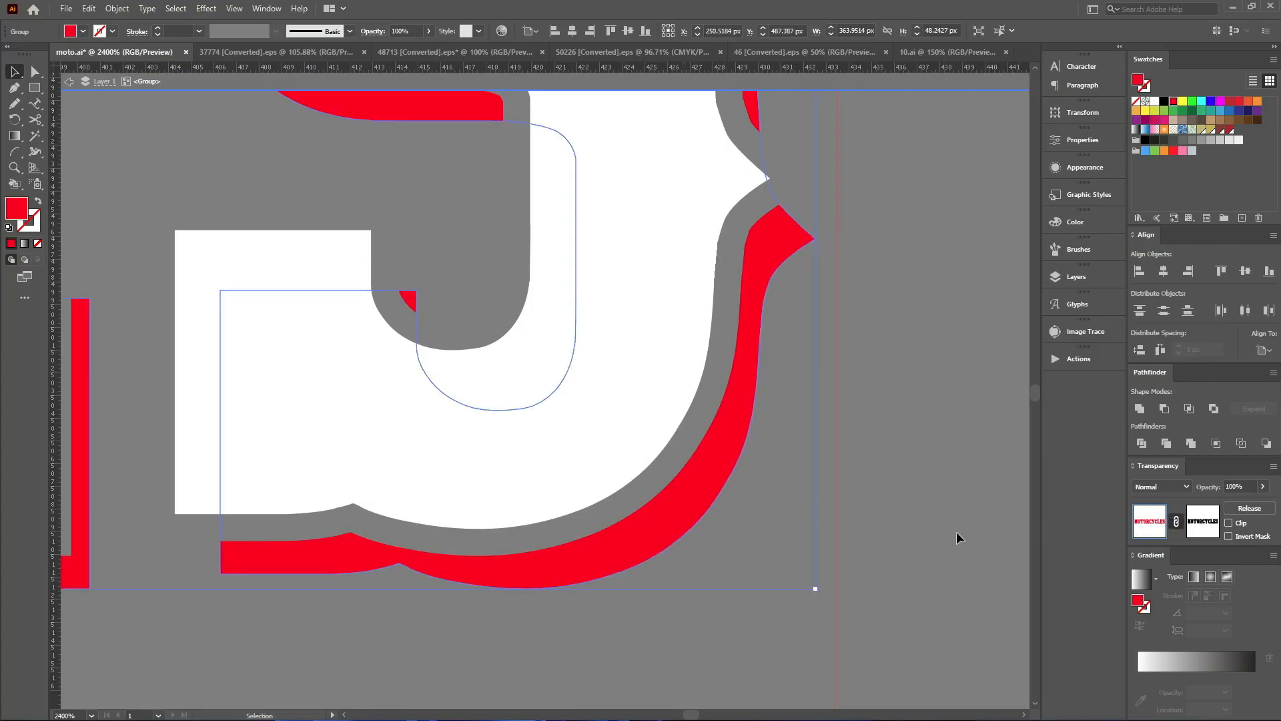
left_click(911, 523)
left_click_drag(645, 395, 532, 300)
key("ctrl+z")
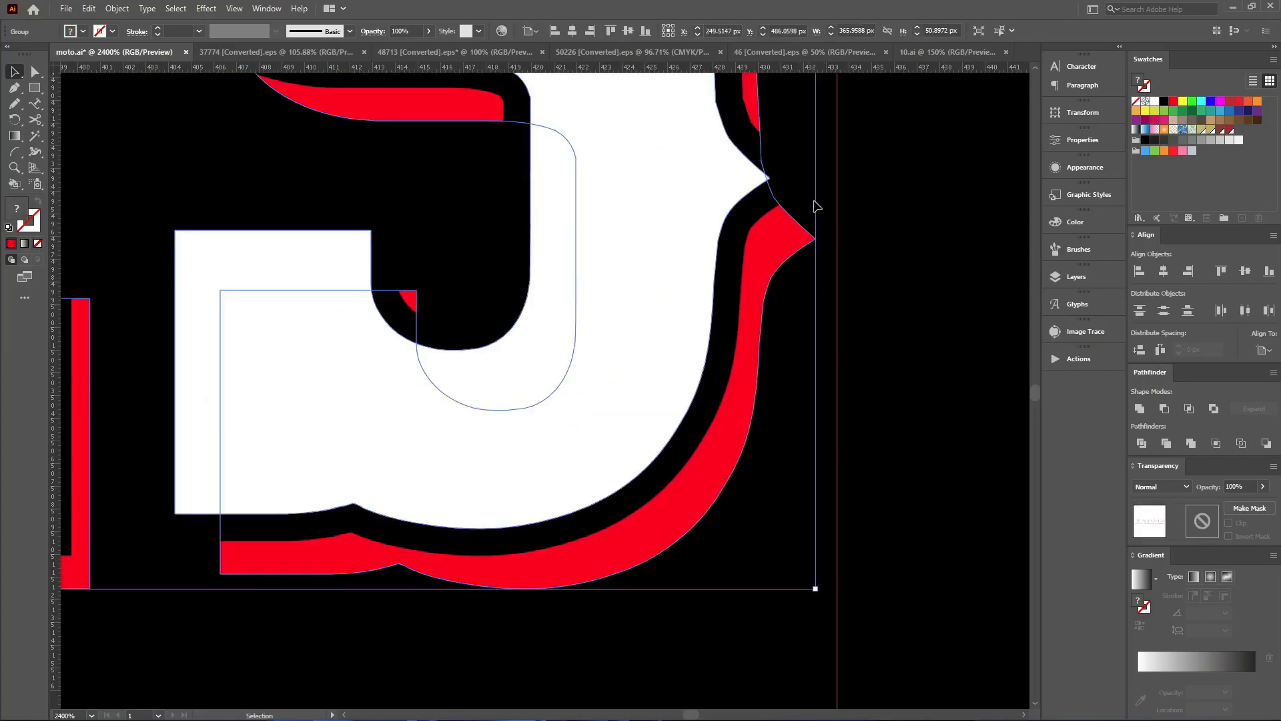
Widen the MOTORCYCLES group to about 366.9 px so that its right edge meets the vertical guide
scroll(840, 337, "up", 3)
left_click_drag(816, 172, 837, 171)
scroll(890, 375, "down", 6)
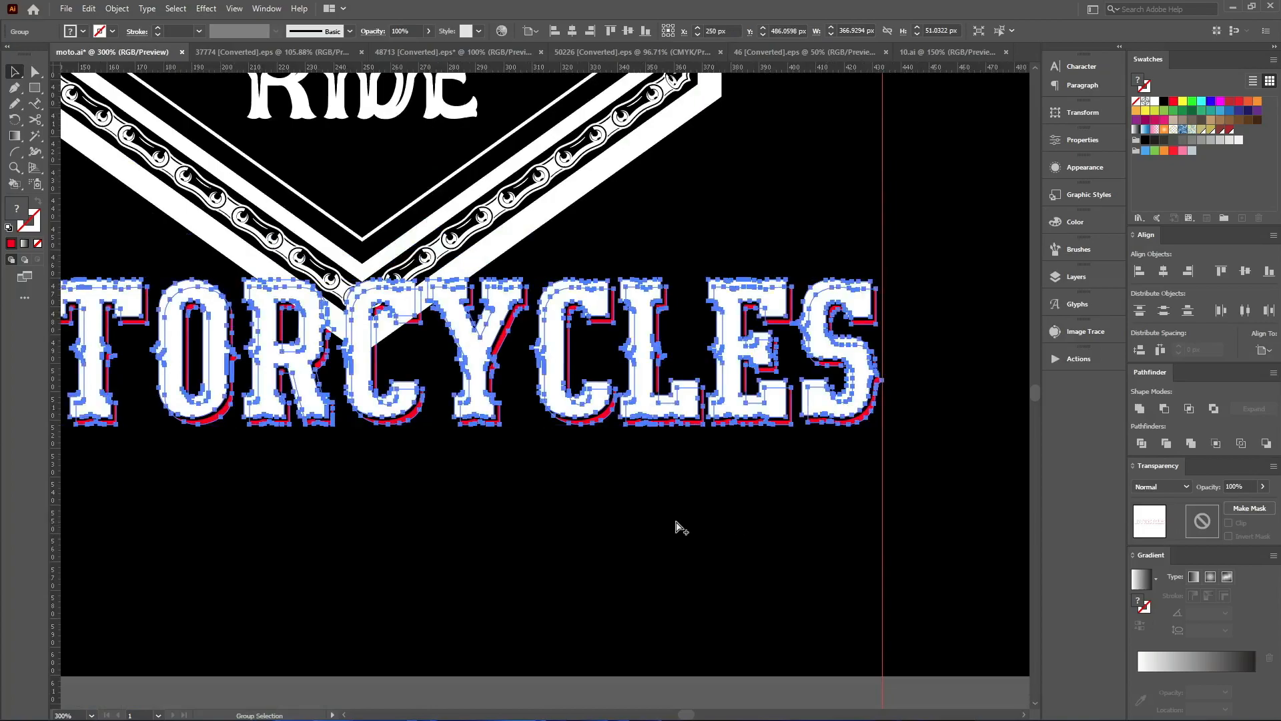
Stretch the MOTORCYCLES group to about 55.4 px high and move it up over the shield's tip, to about Y 446.4 px
scroll(681, 529, "down", 2)
left_click_drag(528, 474, 529, 431)
scroll(555, 359, "up", 1)
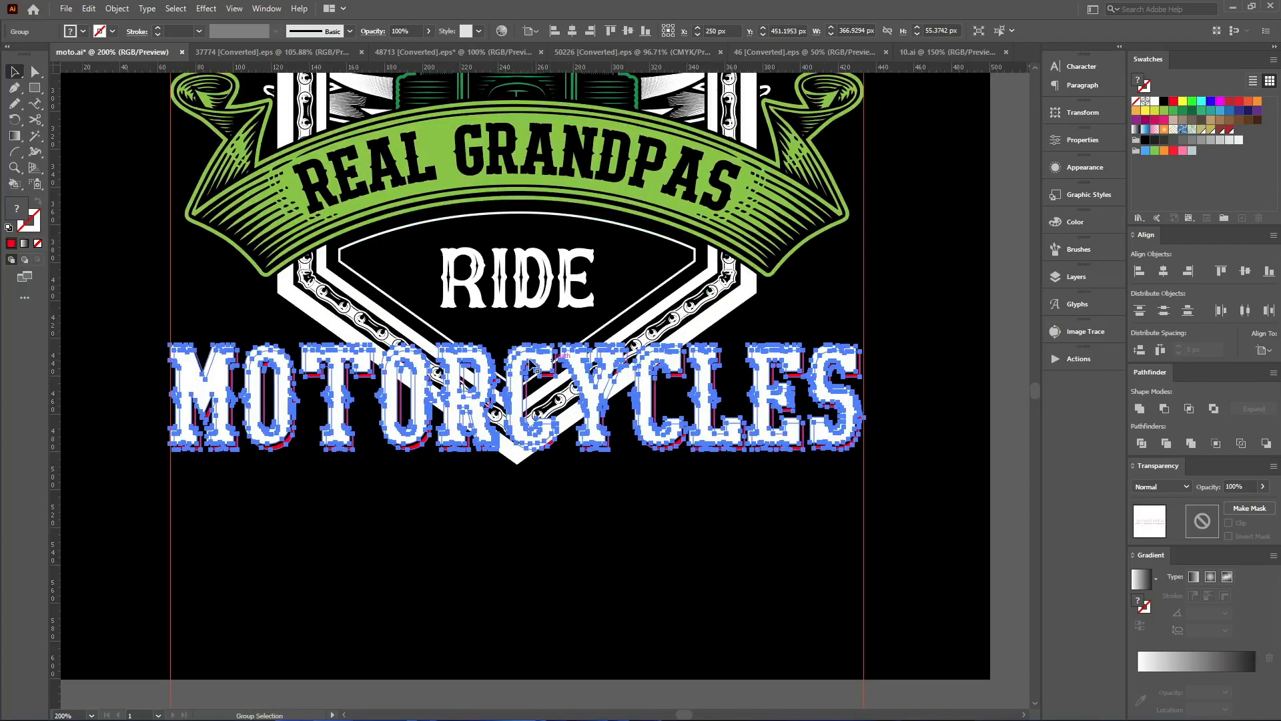
left_click_drag(558, 370, 559, 361)
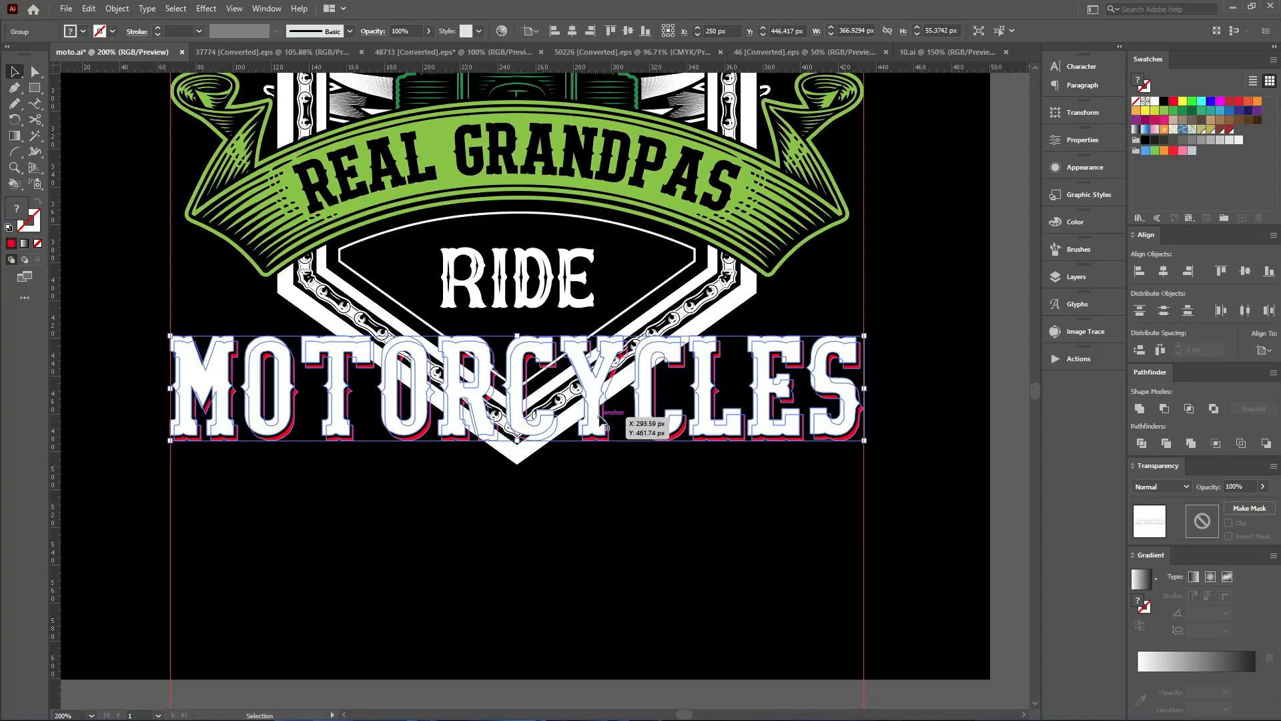
In the shield artwork's opacity mask, draw a black rectangle about 207 px wide over the shield tip behind MOTORCYCLES, then leave the mask
left_click(656, 329)
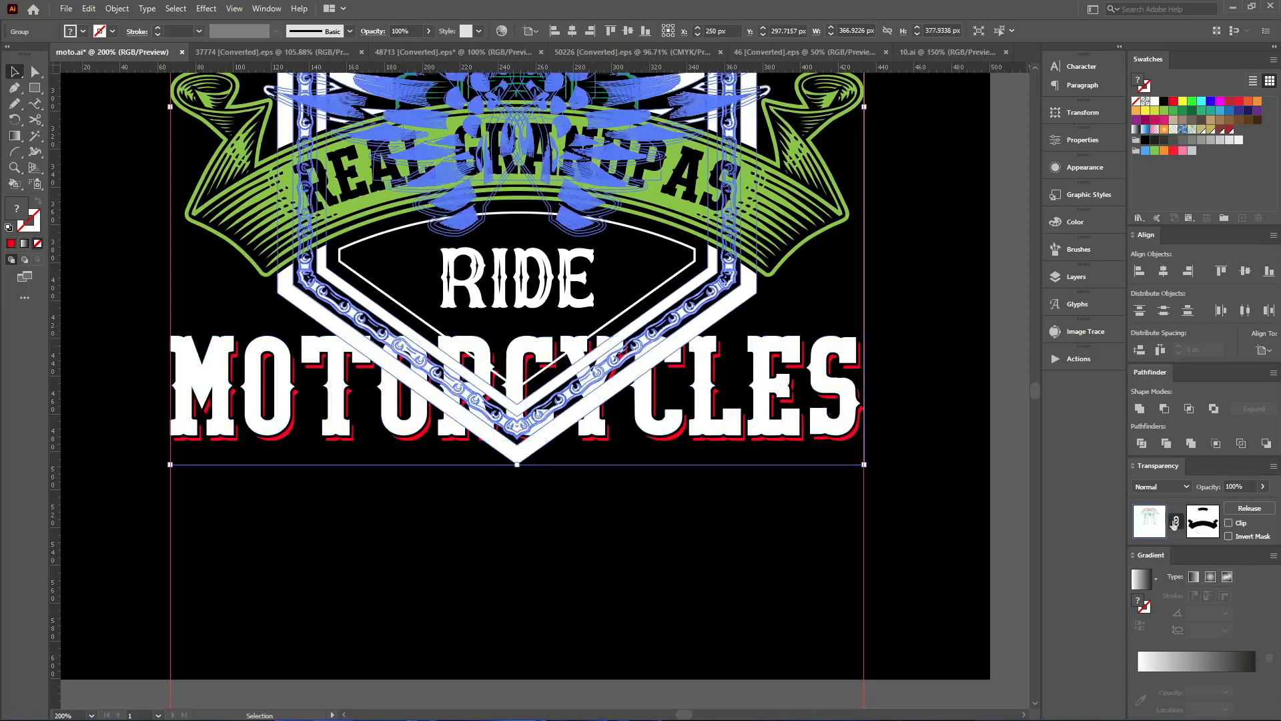
left_click(1200, 522)
key("m")
left_click_drag(807, 511, 254, 331)
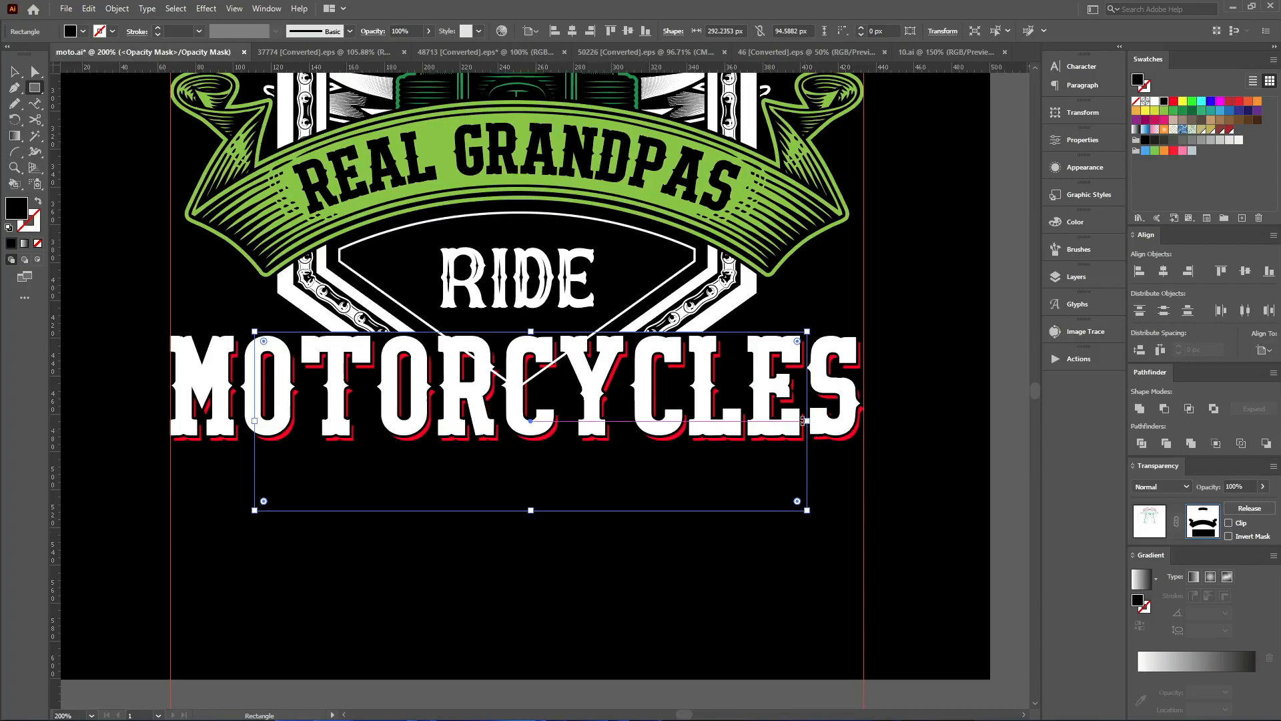
left_click_drag(805, 421, 713, 421)
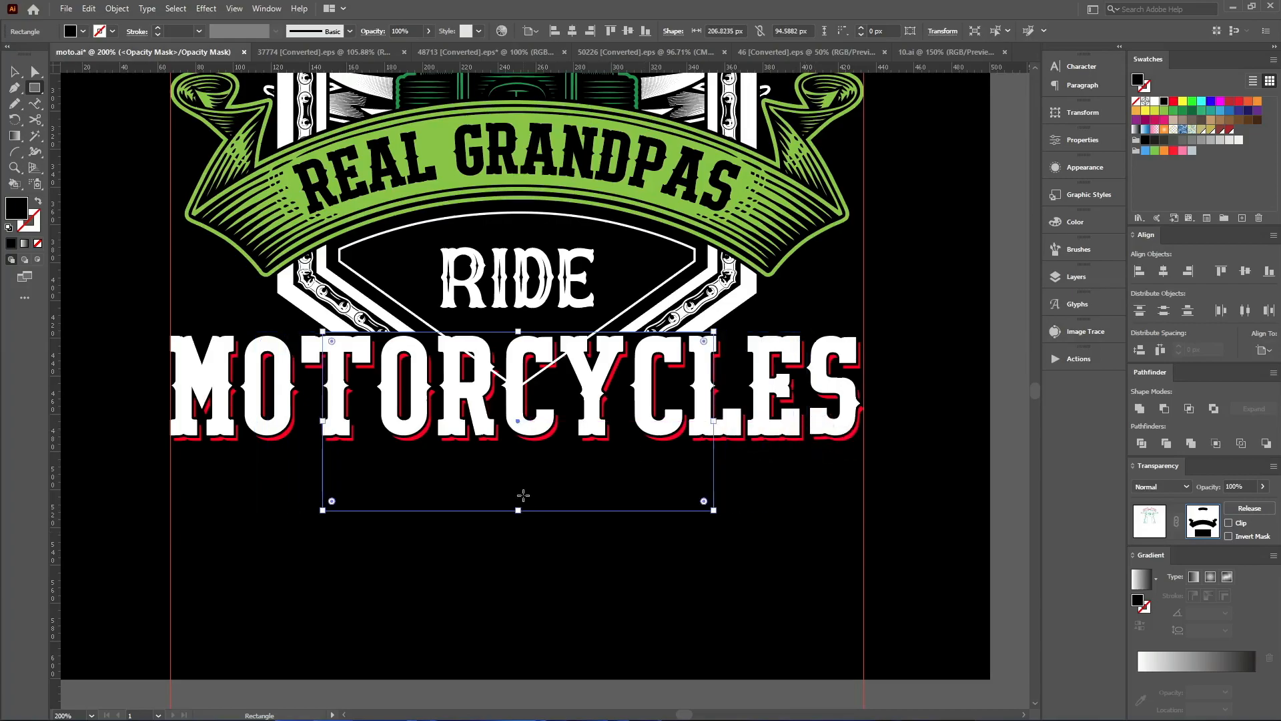
left_click_drag(518, 510, 519, 466)
key("v")
left_click(780, 517)
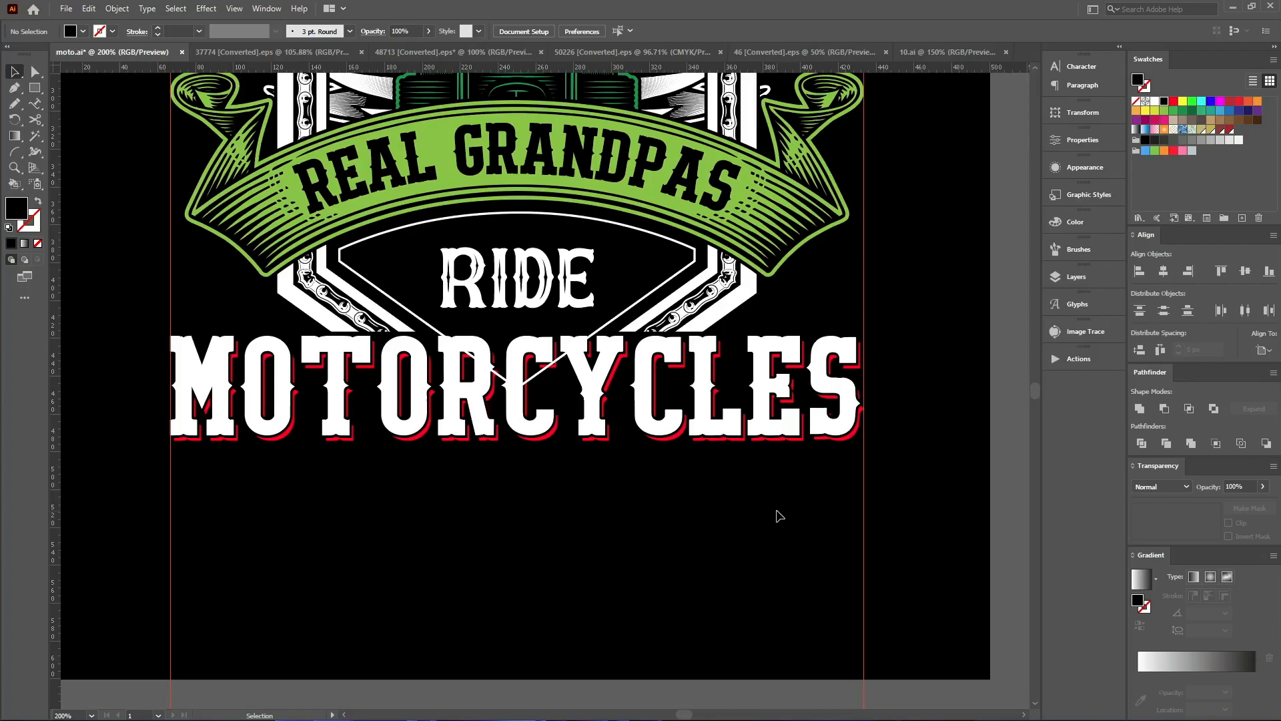
Warp the RIDE lettering with the horizontal Bulge style at 20% bend
scroll(761, 519, "down", 4)
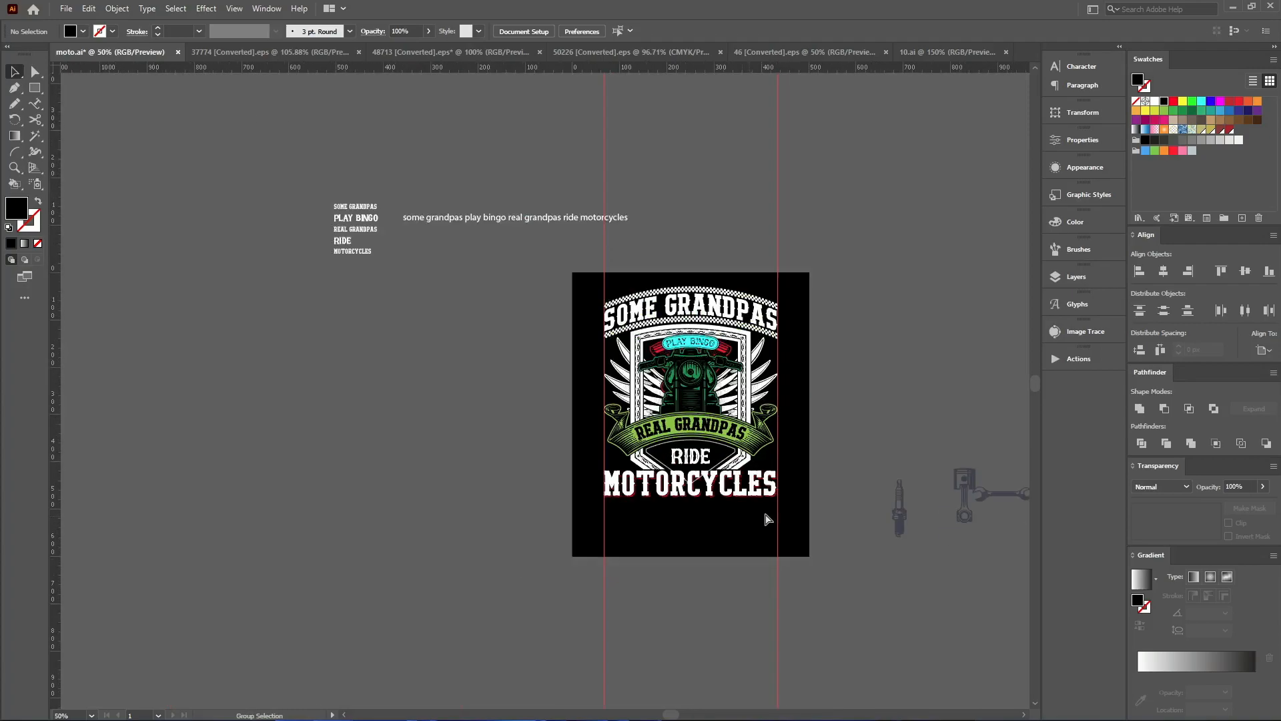
scroll(817, 504, "up", 3)
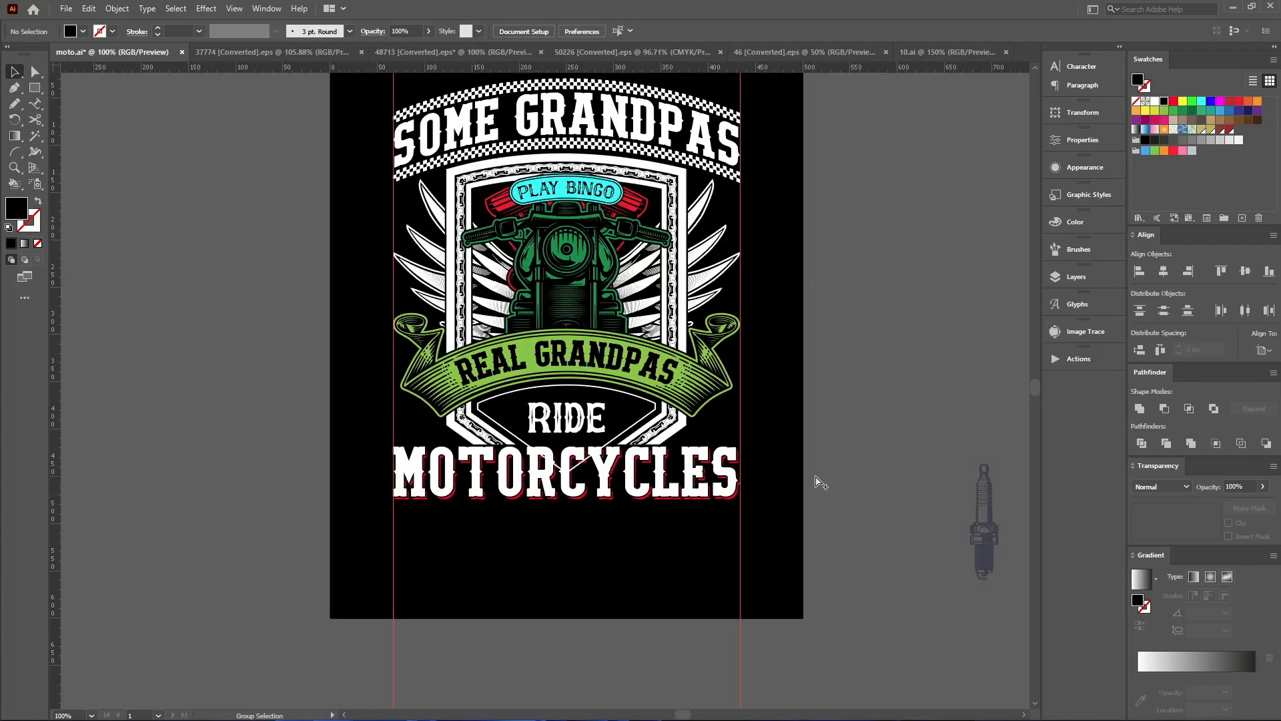
scroll(815, 483, "up", 2)
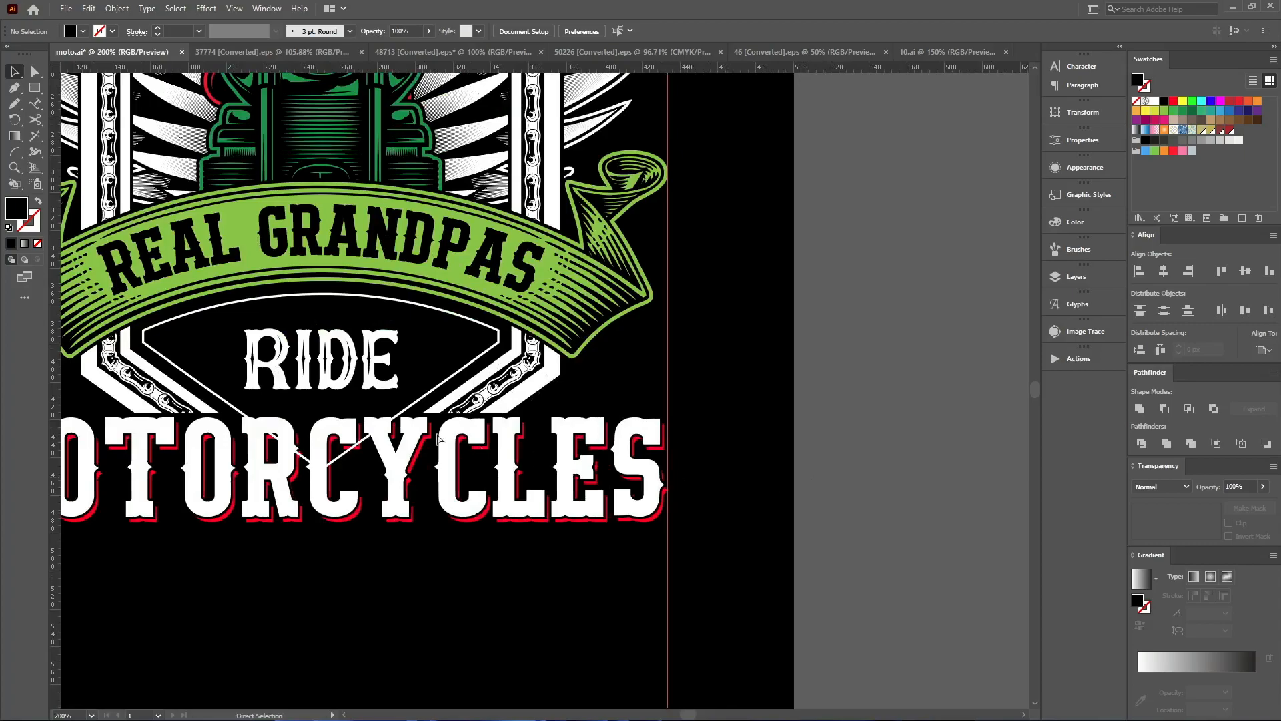
scroll(330, 353, "left", 2)
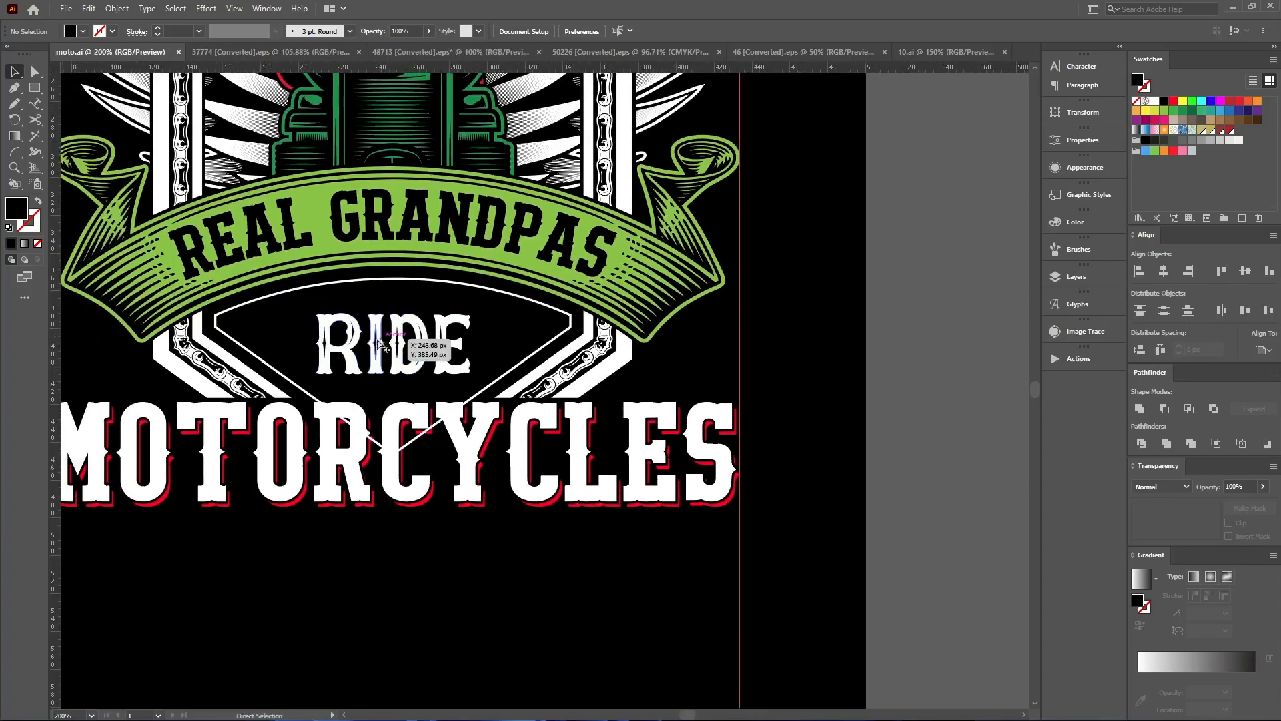
scroll(375, 342, "up", 1)
left_click(375, 342)
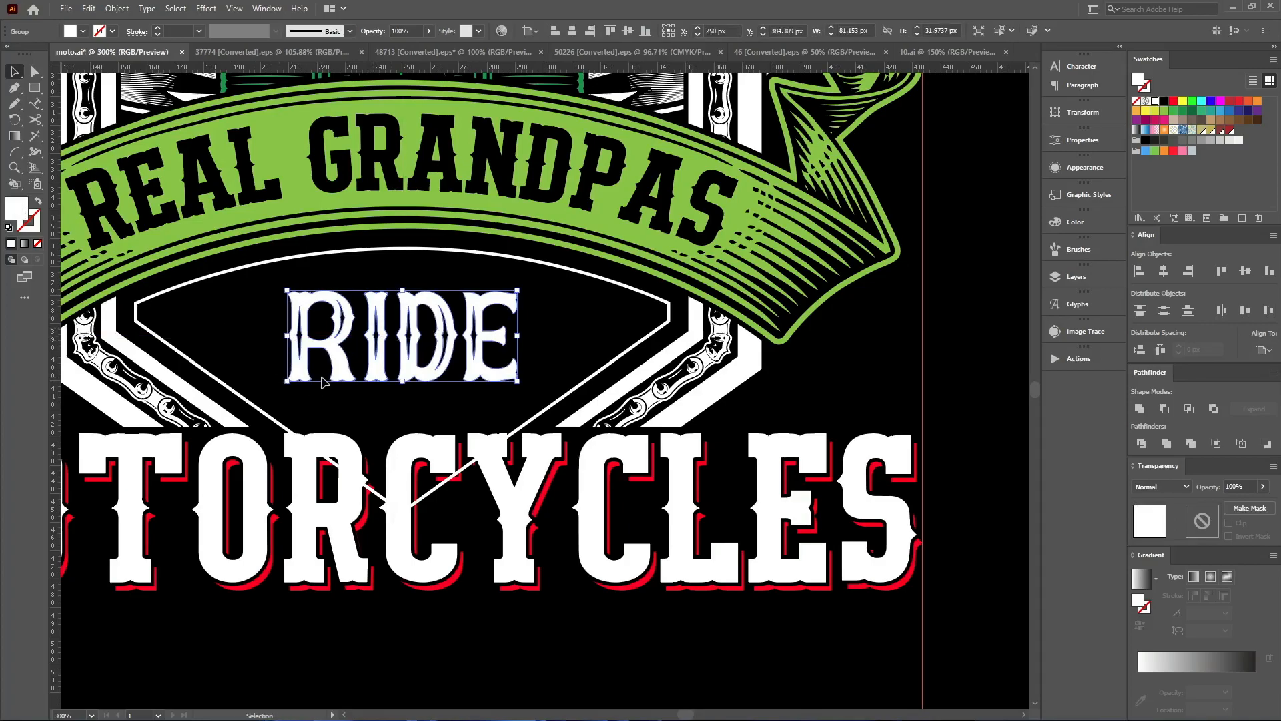
key("ctrl")
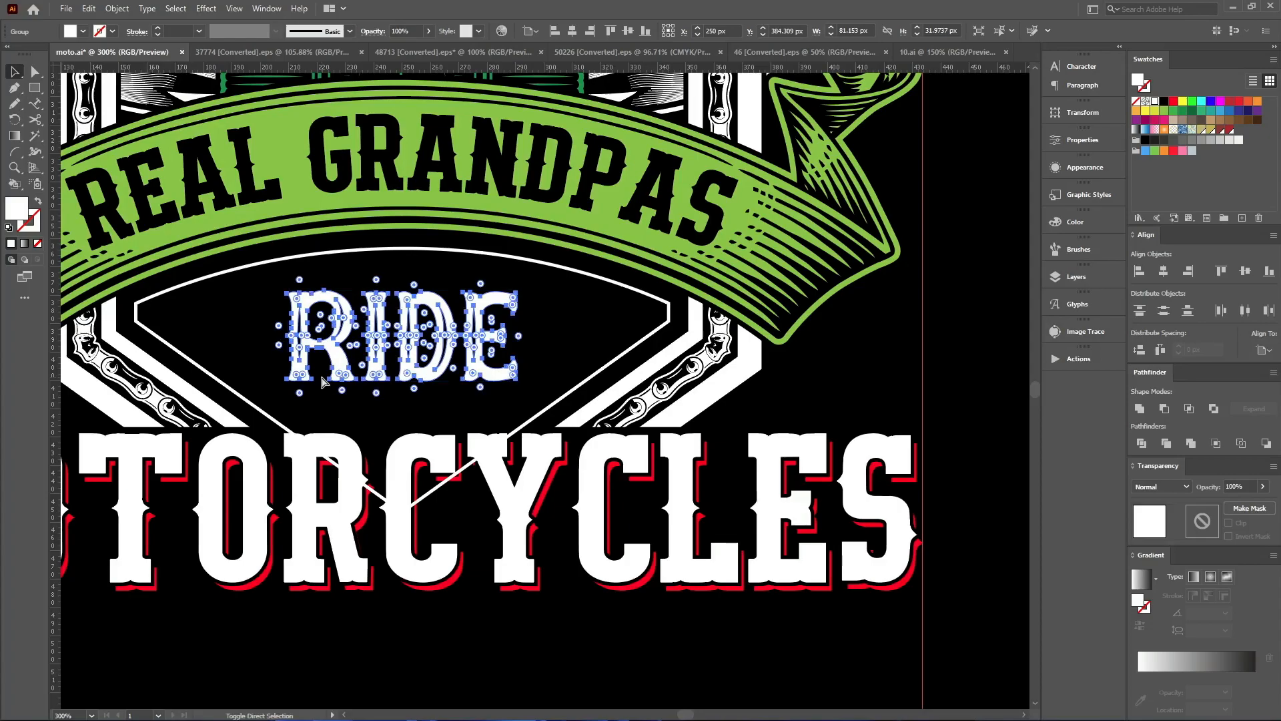
key("ctrl+alt+shift+w")
left_click(782, 311)
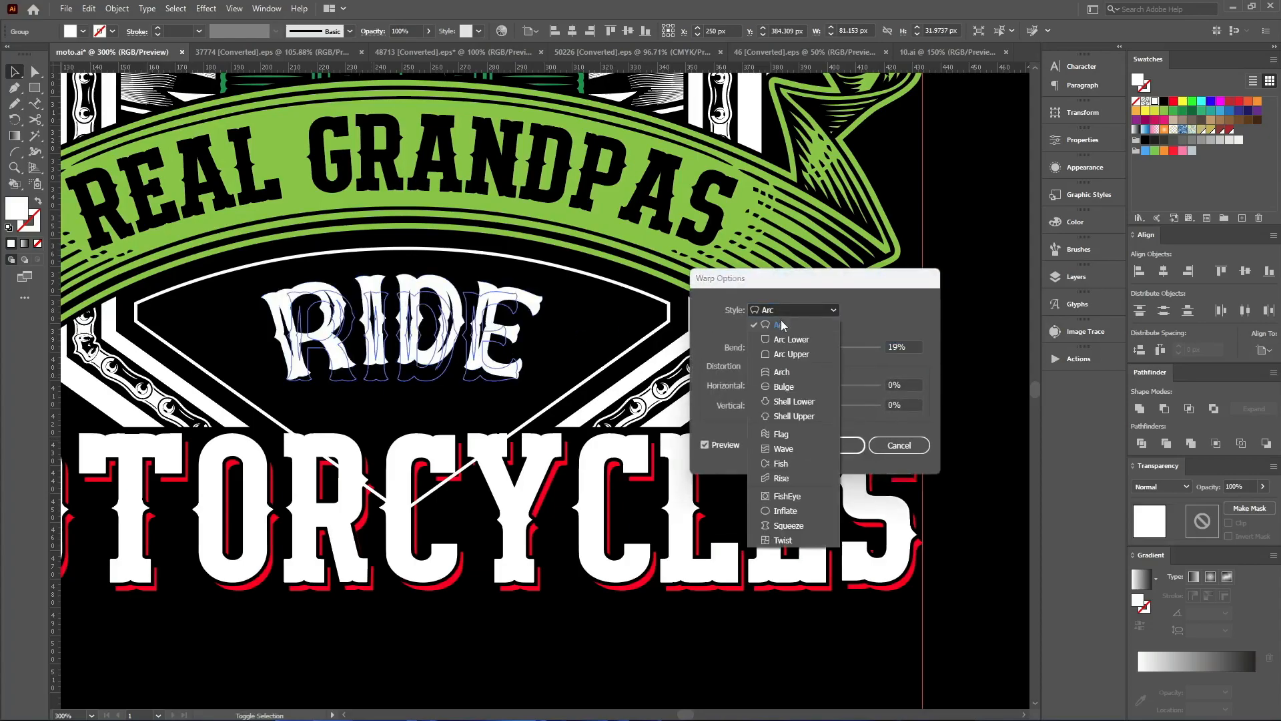
left_click(784, 387)
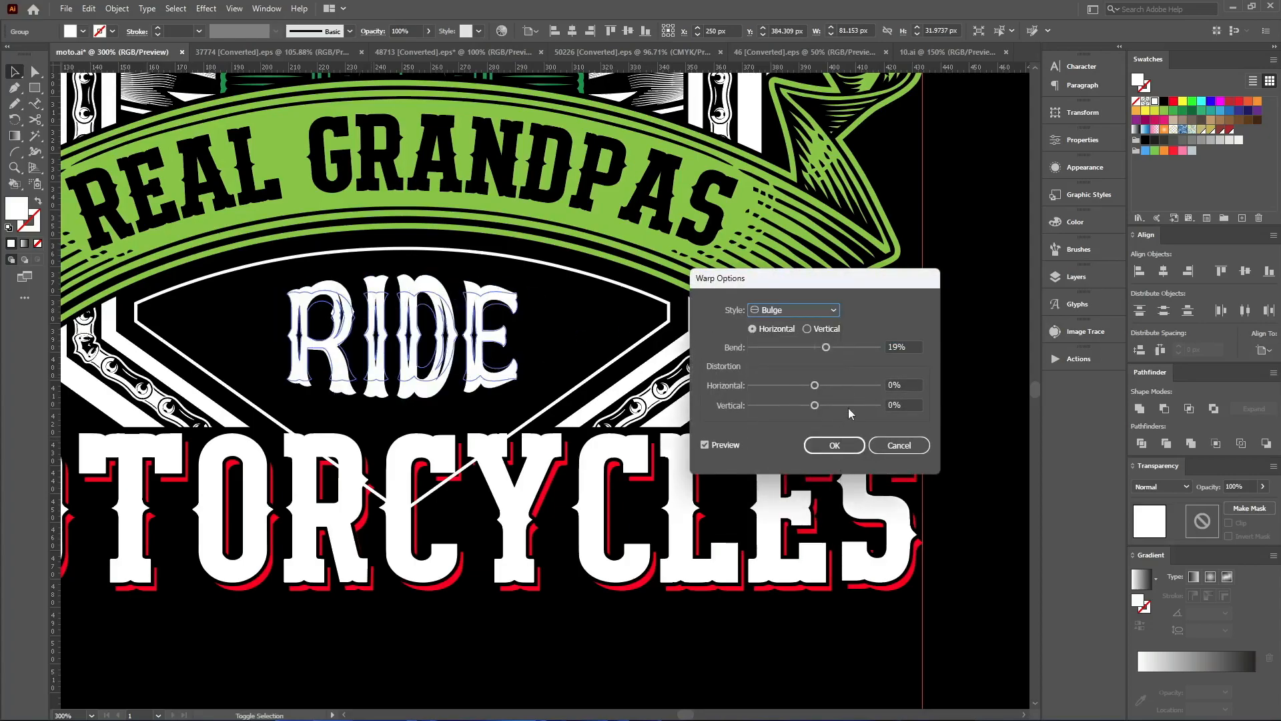
scroll(907, 348, "up", 2)
scroll(907, 350, "down", 1)
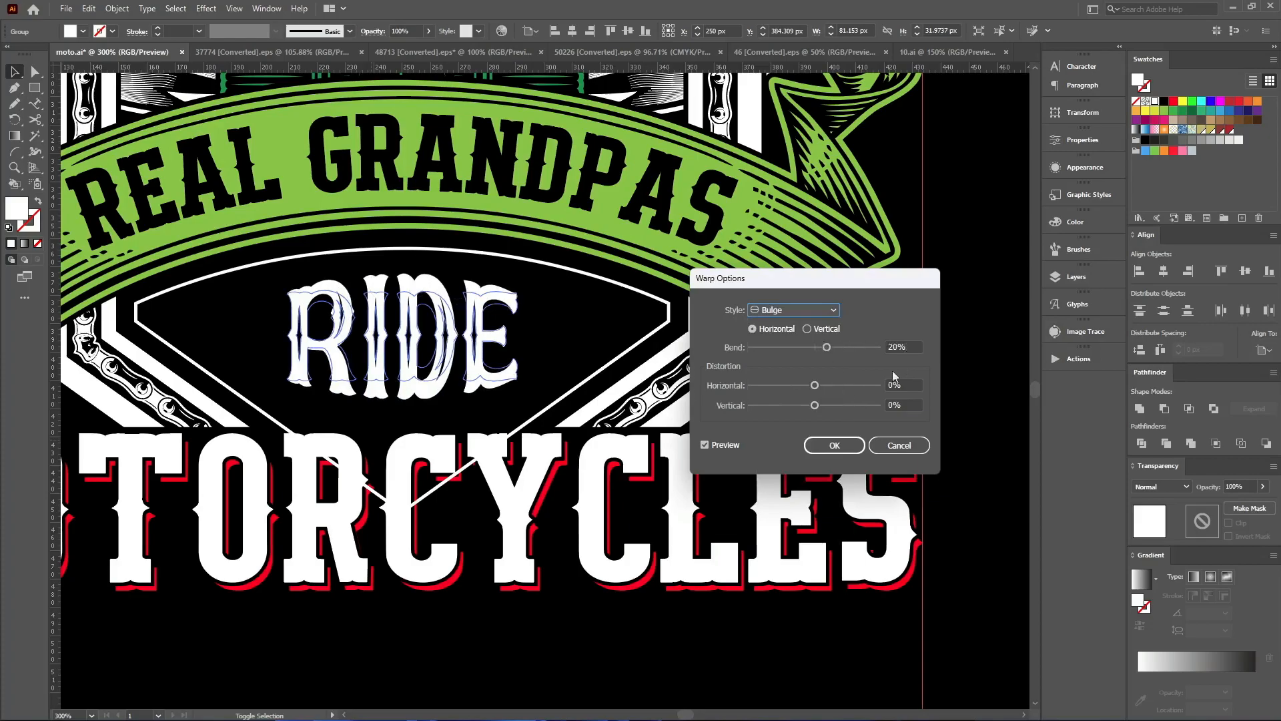
left_click(834, 445)
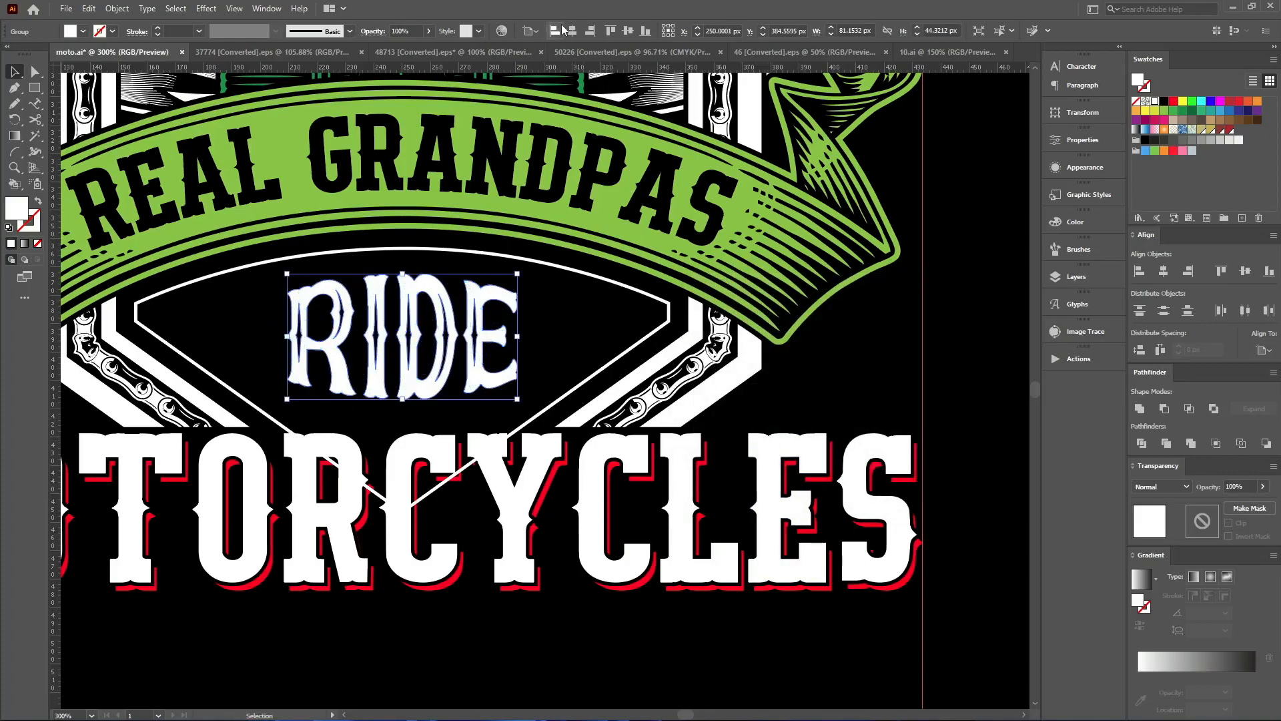
scroll(519, 360, "down", 2)
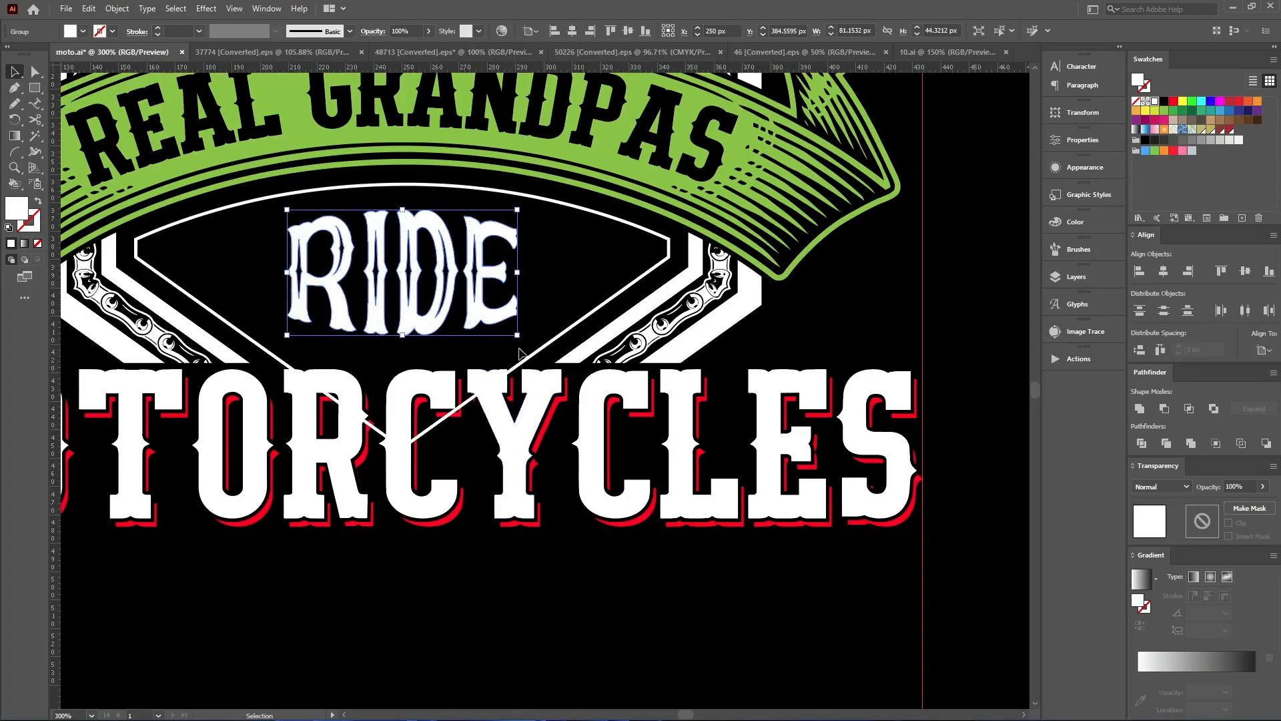
key("a")
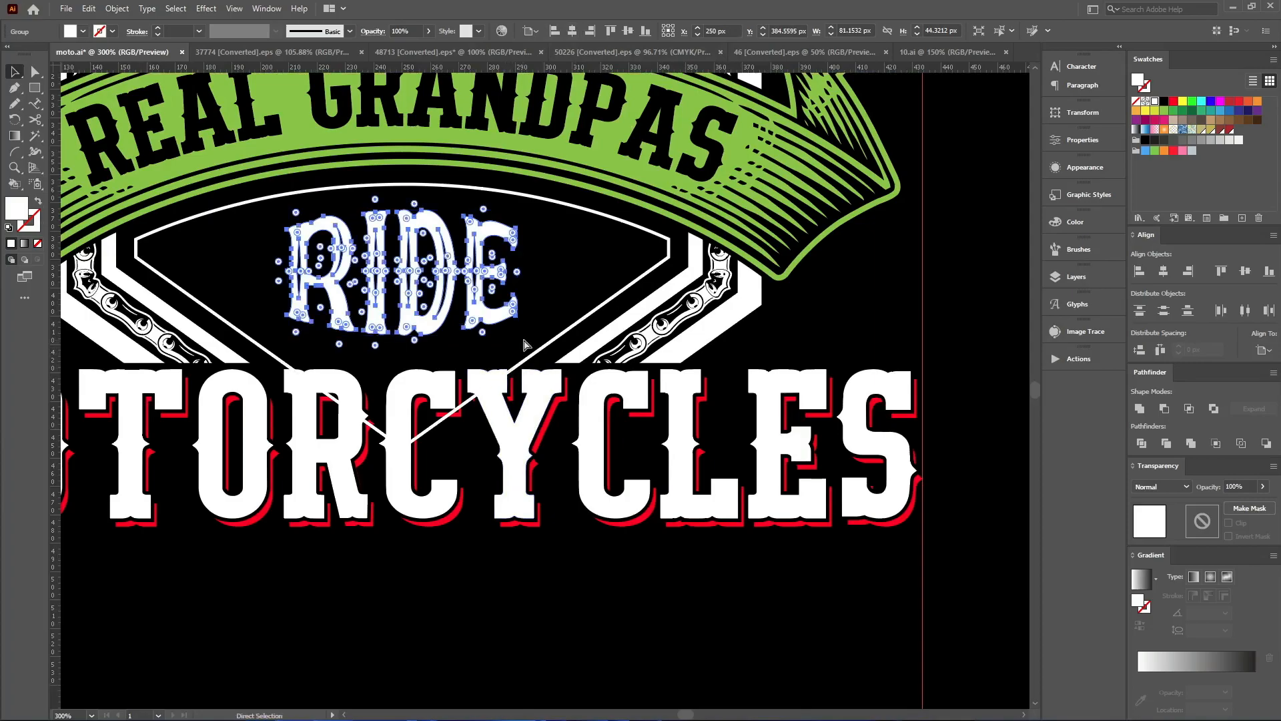
key("v")
scroll(525, 343, "down", 4)
scroll(500, 350, "up", 6)
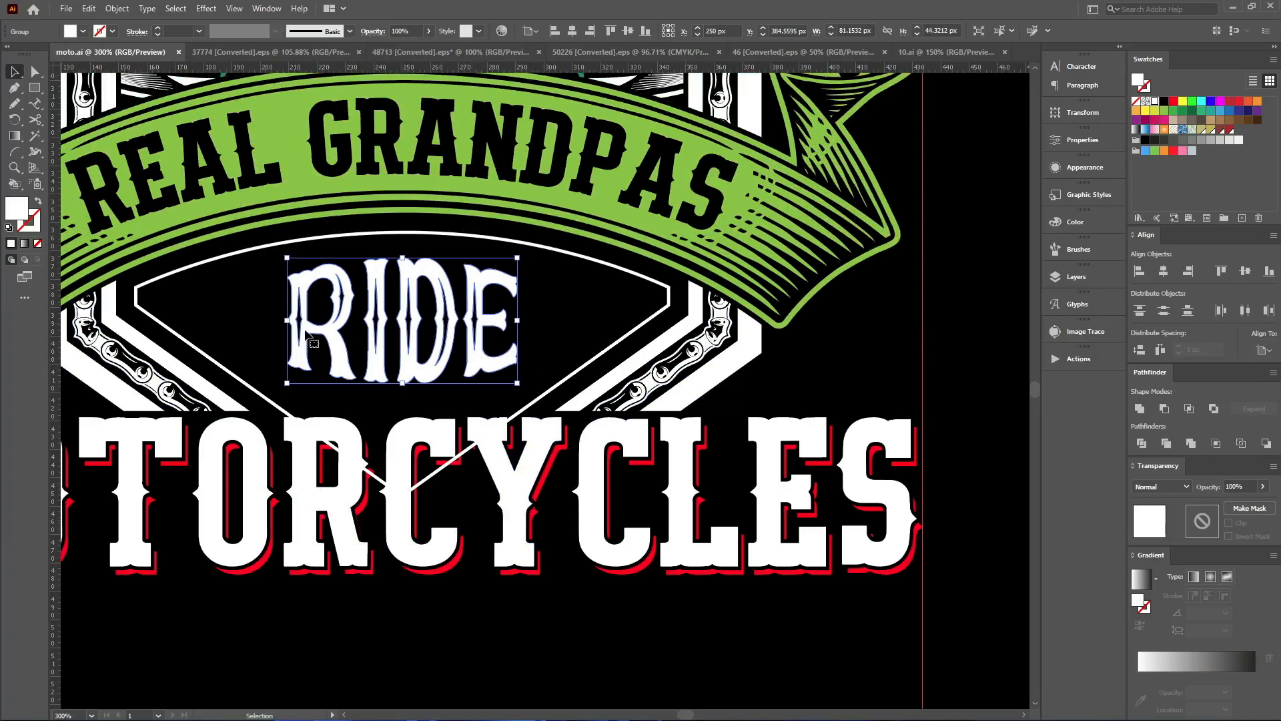
Set the stroke weight of the white outline framing RIDE to 3 pt
left_click(261, 327)
left_click(223, 367)
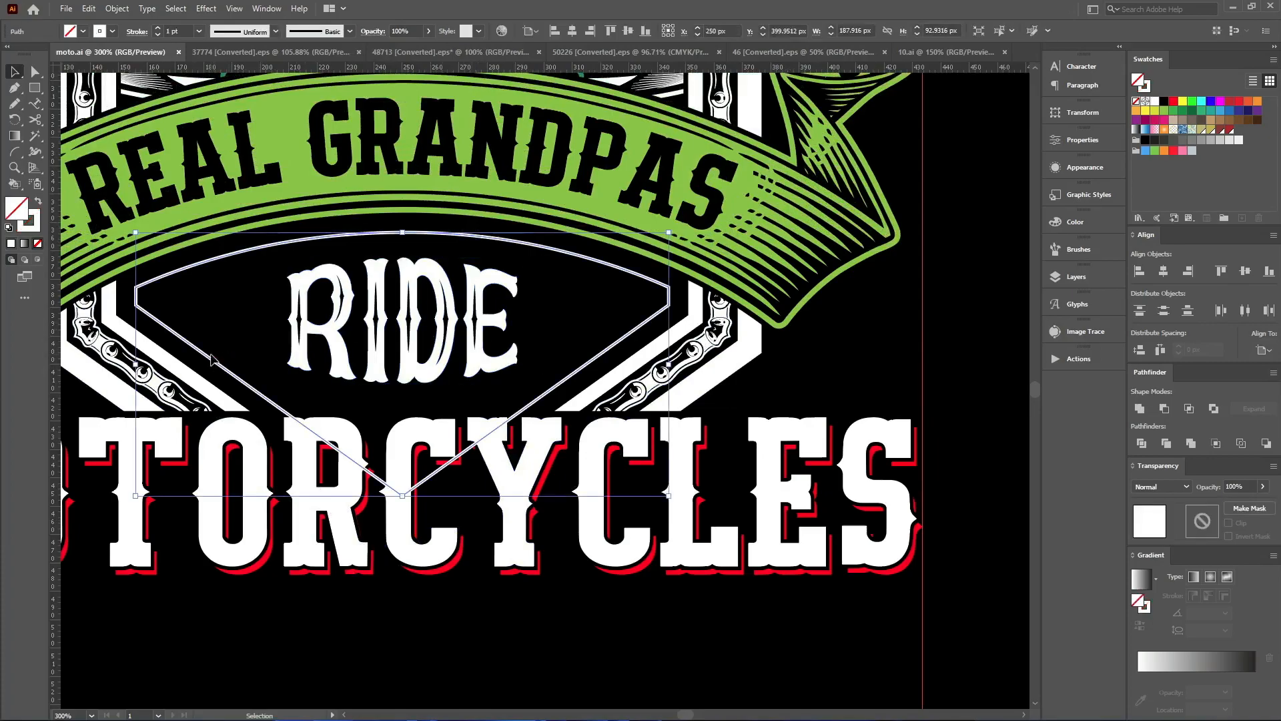
key("Delete")
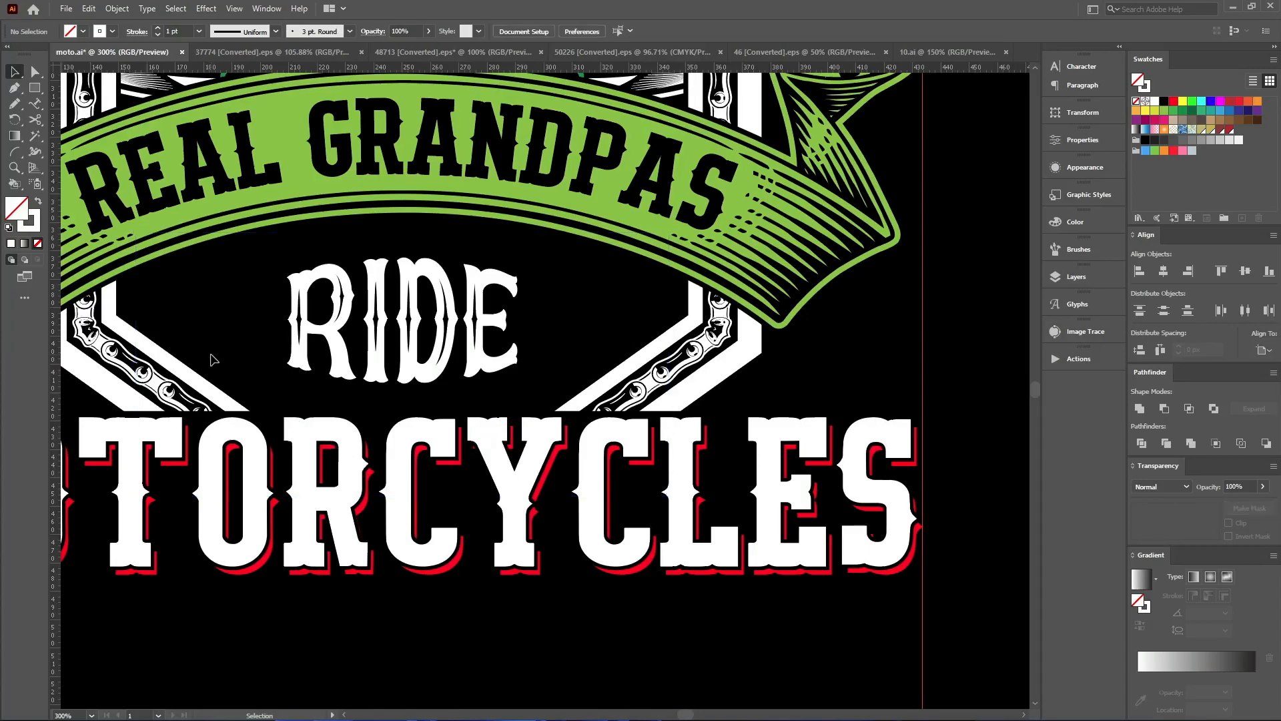
key("ctrl+z")
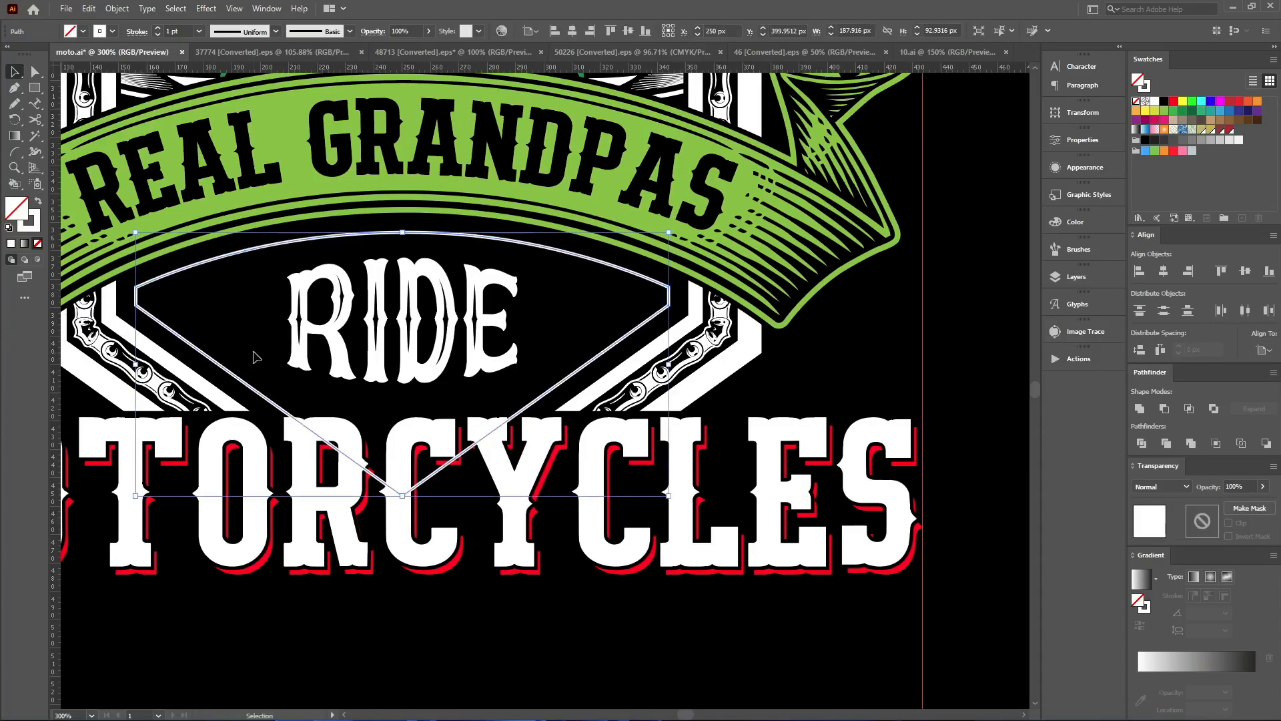
scroll(175, 32, "up", 2)
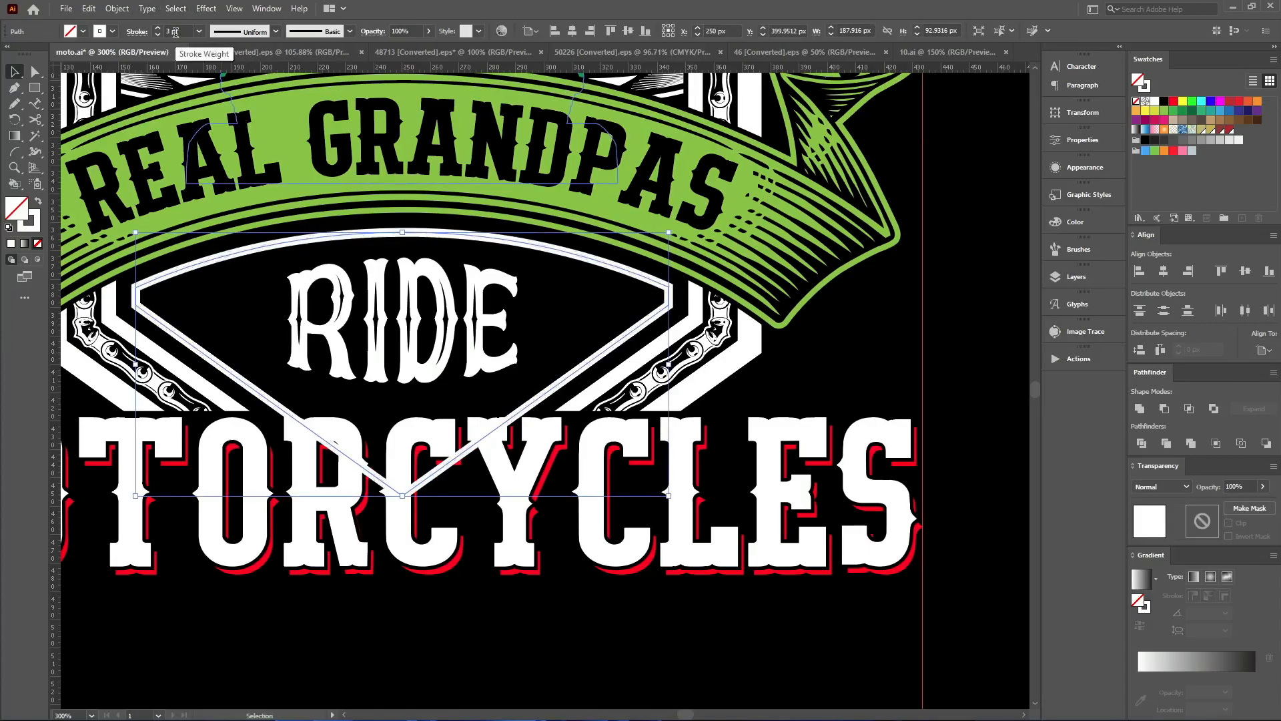
key("a")
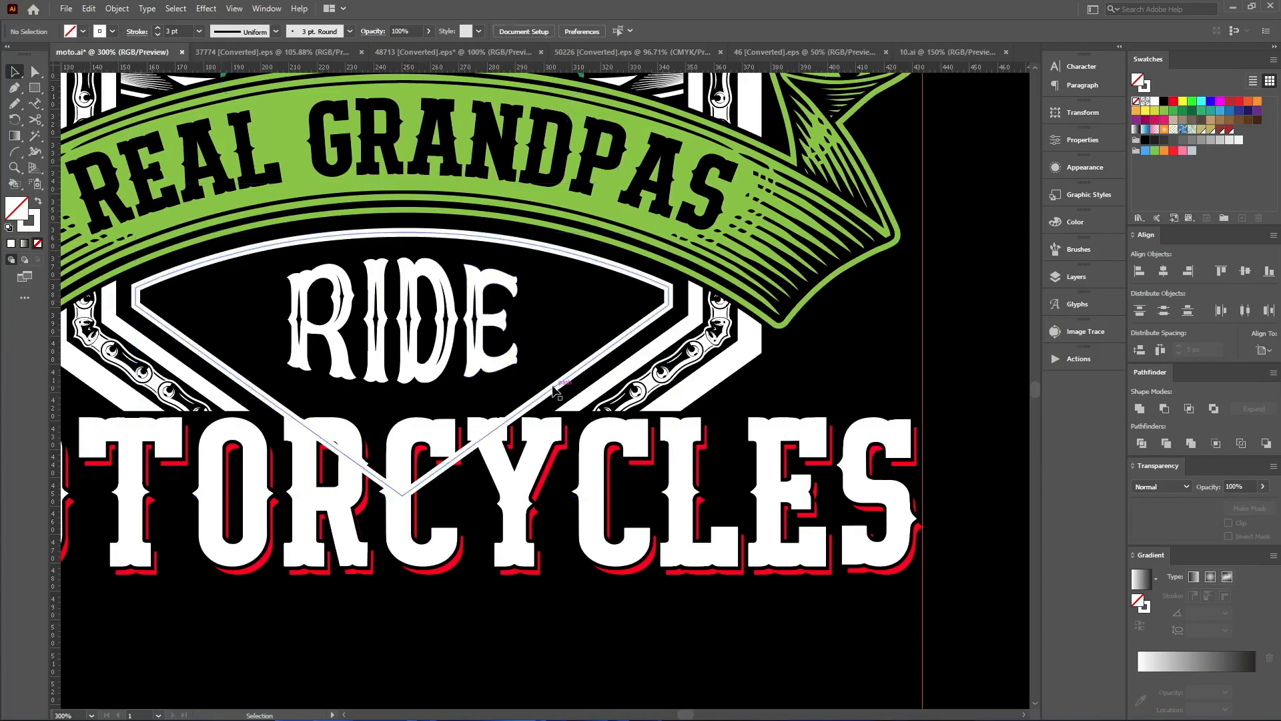
Expand the white outline around RIDE into a filled shape and move it in place into the masked shield group
left_click(564, 395)
key("ctrl+e")
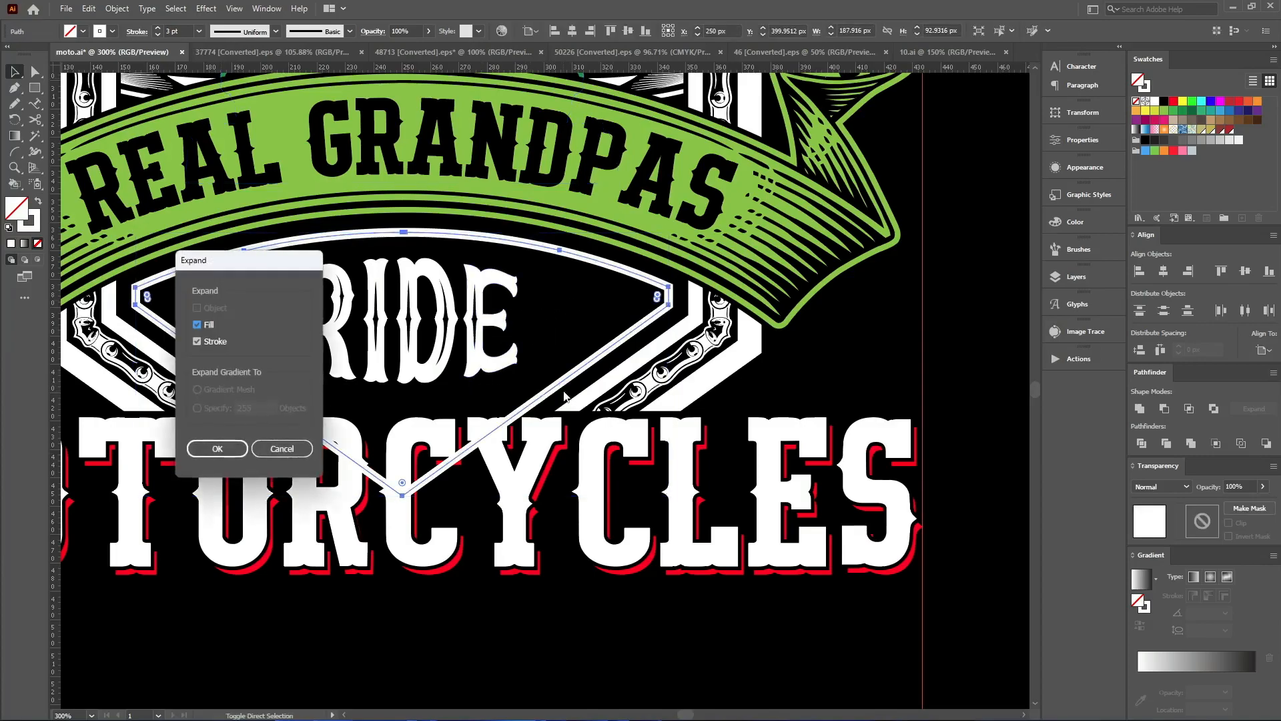
key("Return")
key("ctrl+x")
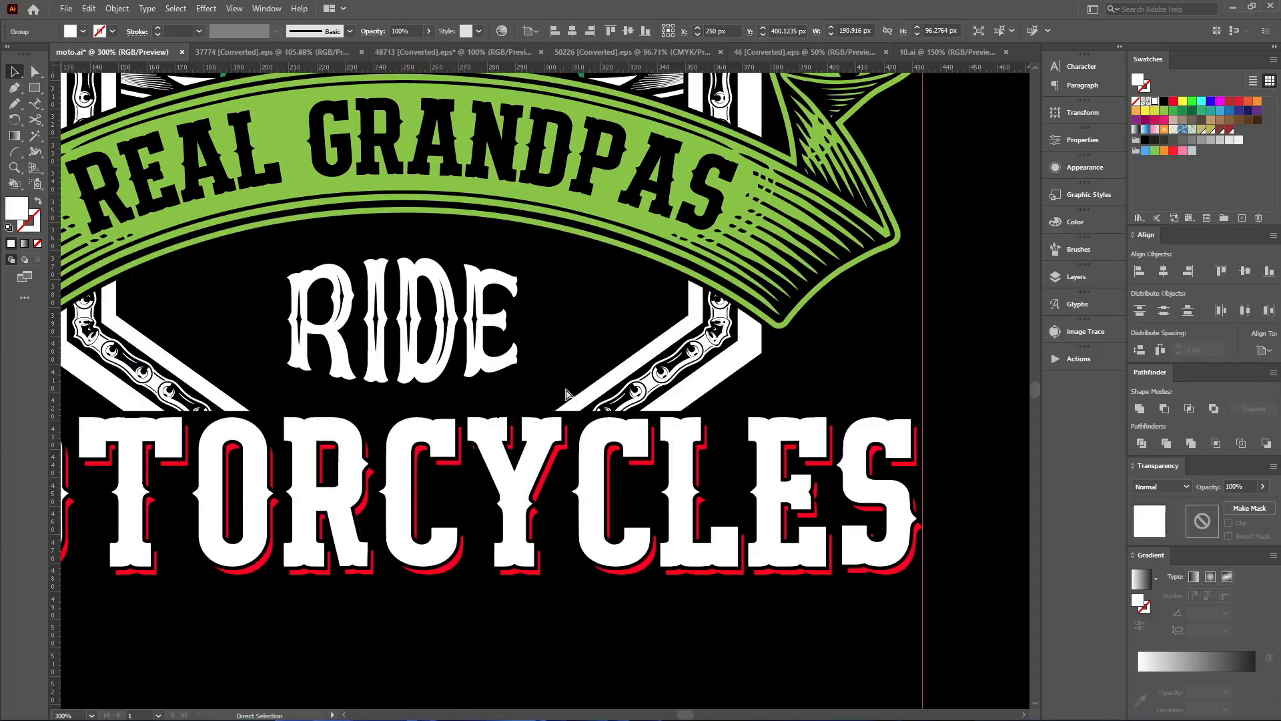
double_click(661, 344)
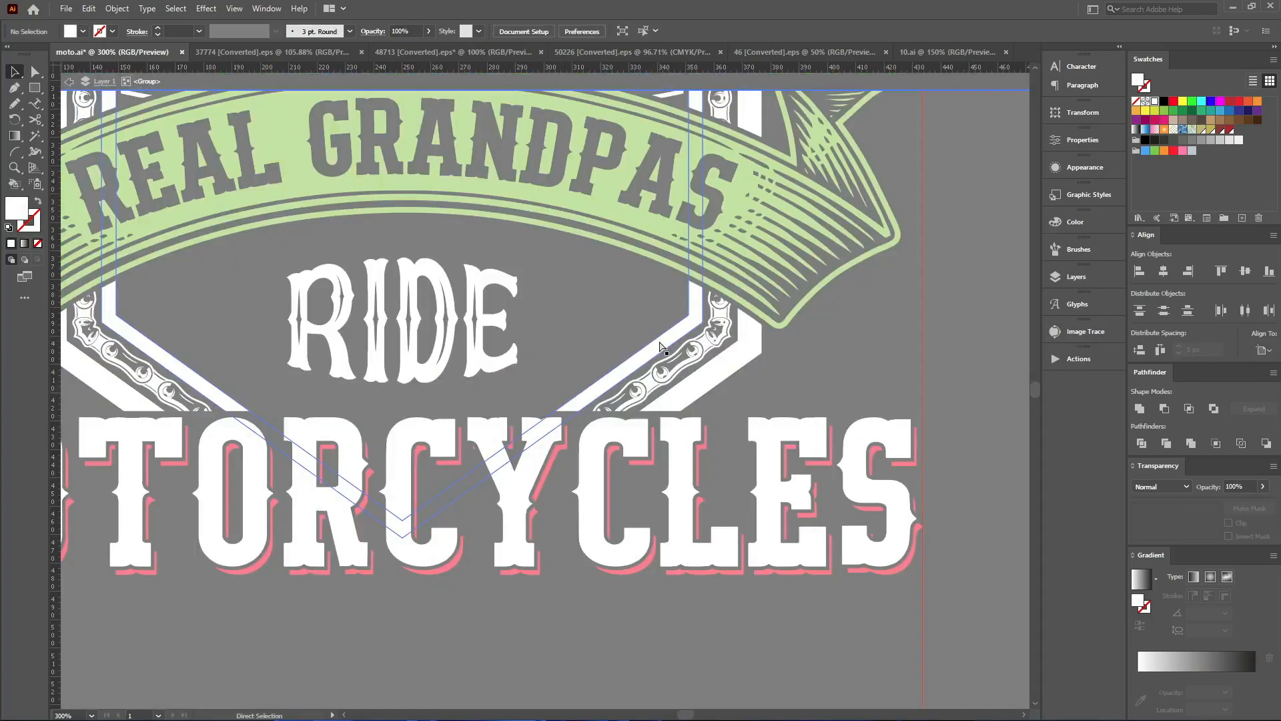
key("ctrl+shift+v")
key("v")
double_click(836, 342)
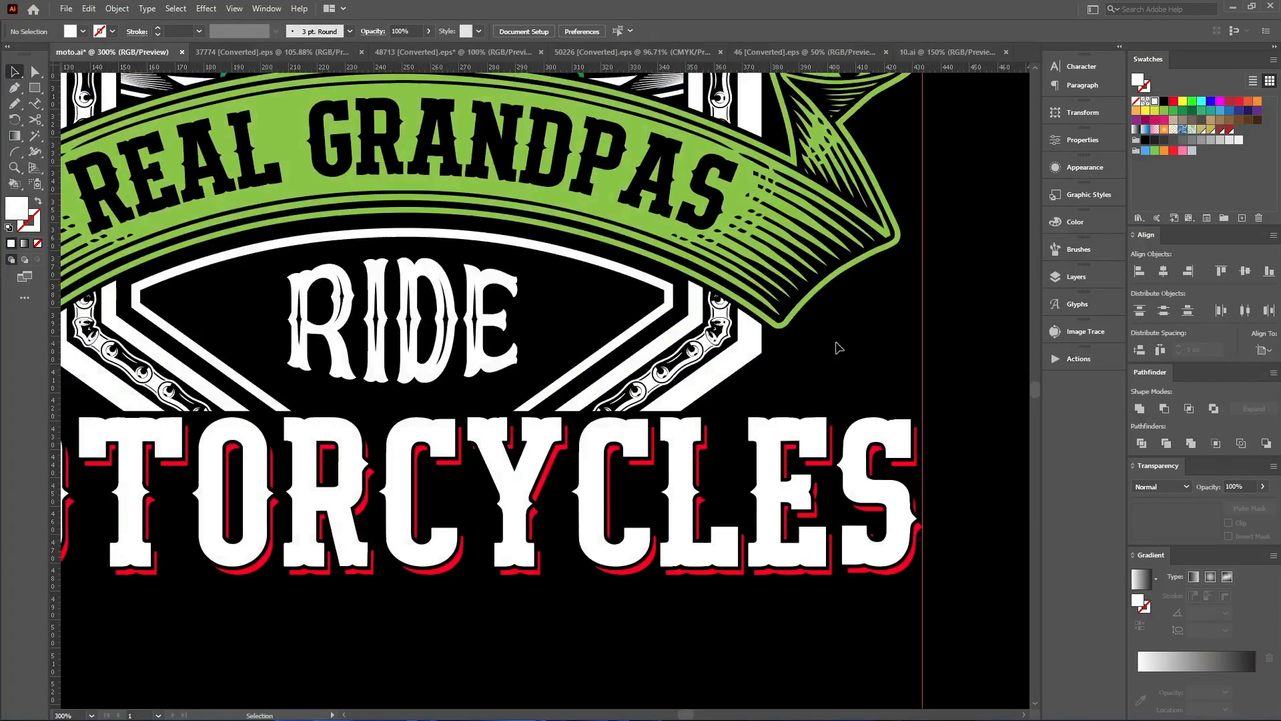
Draw a horizontal white line about 33 px long in front of RIDE with the Pen tool, inside the framing outline
scroll(489, 337, "up", 1)
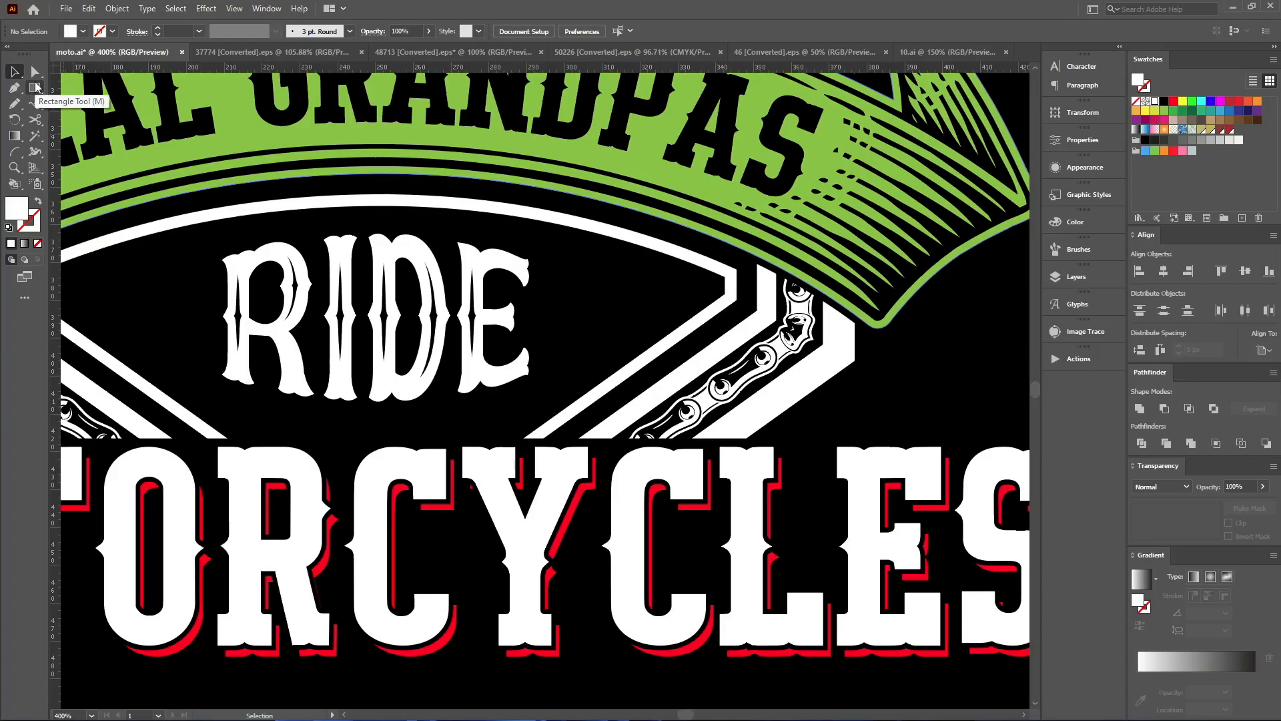
left_click(35, 87)
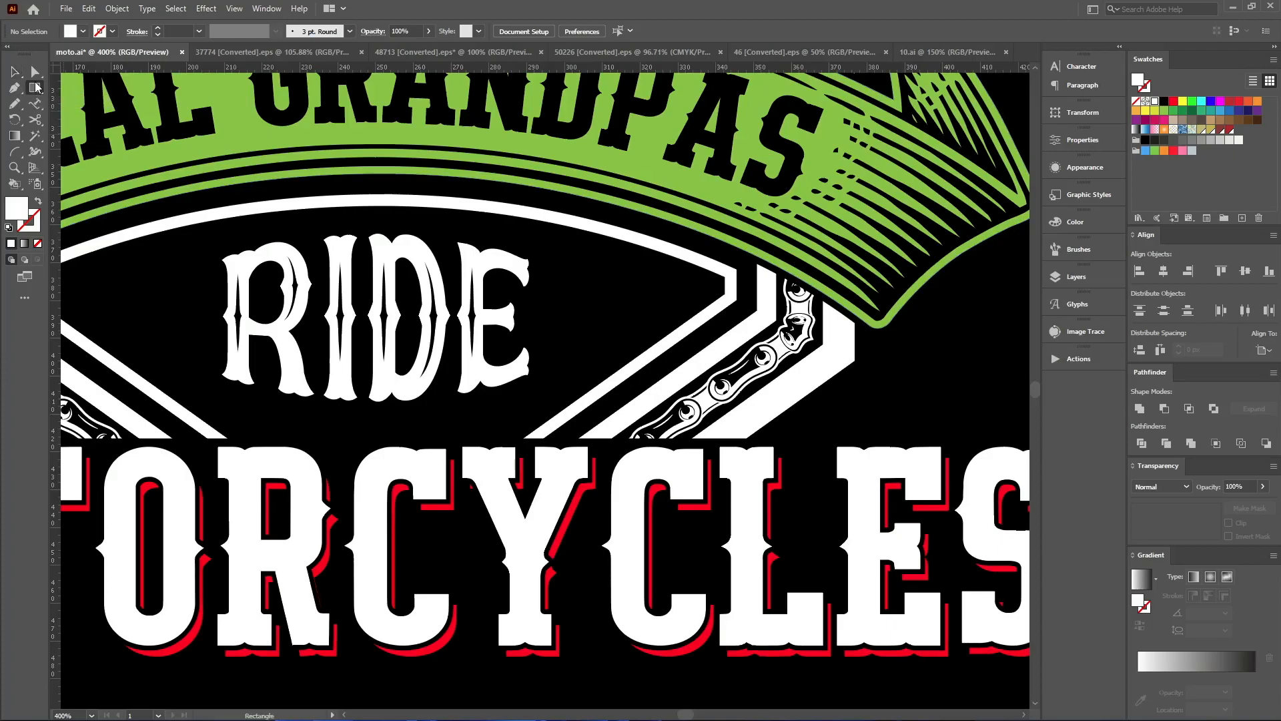
left_click(16, 90)
left_click_drag(427, 345, 533, 333)
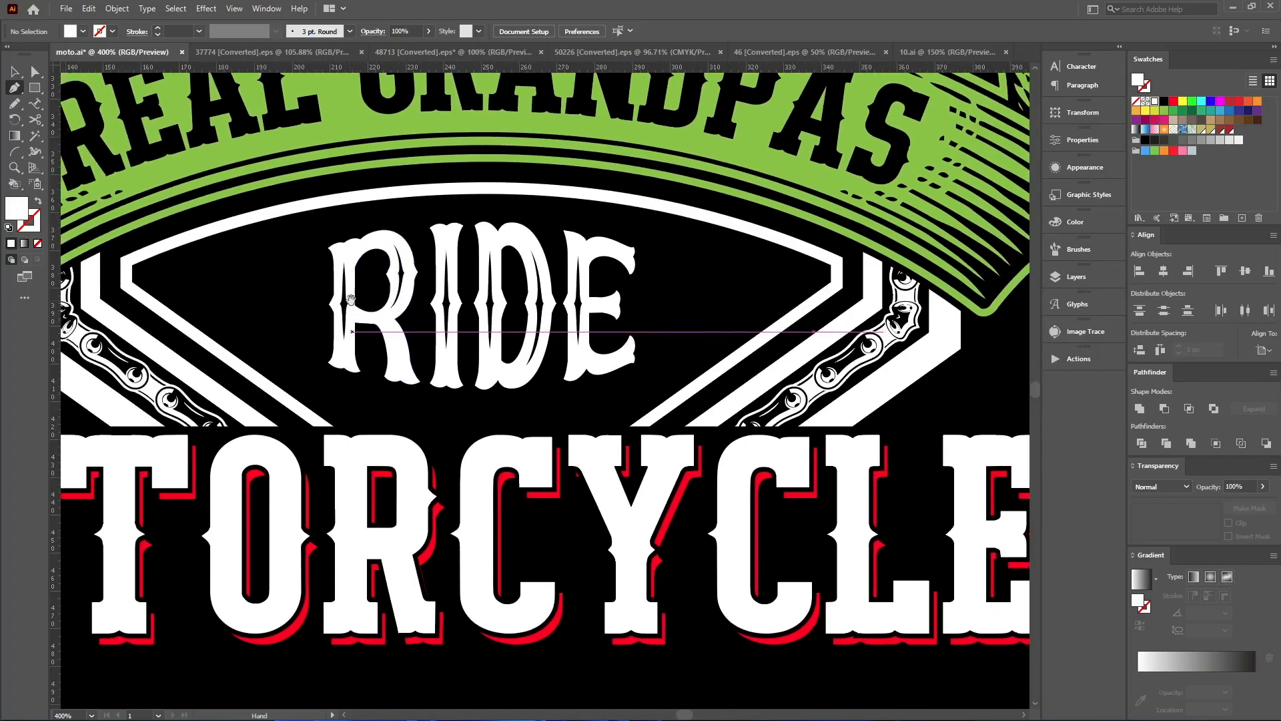
left_click(212, 276)
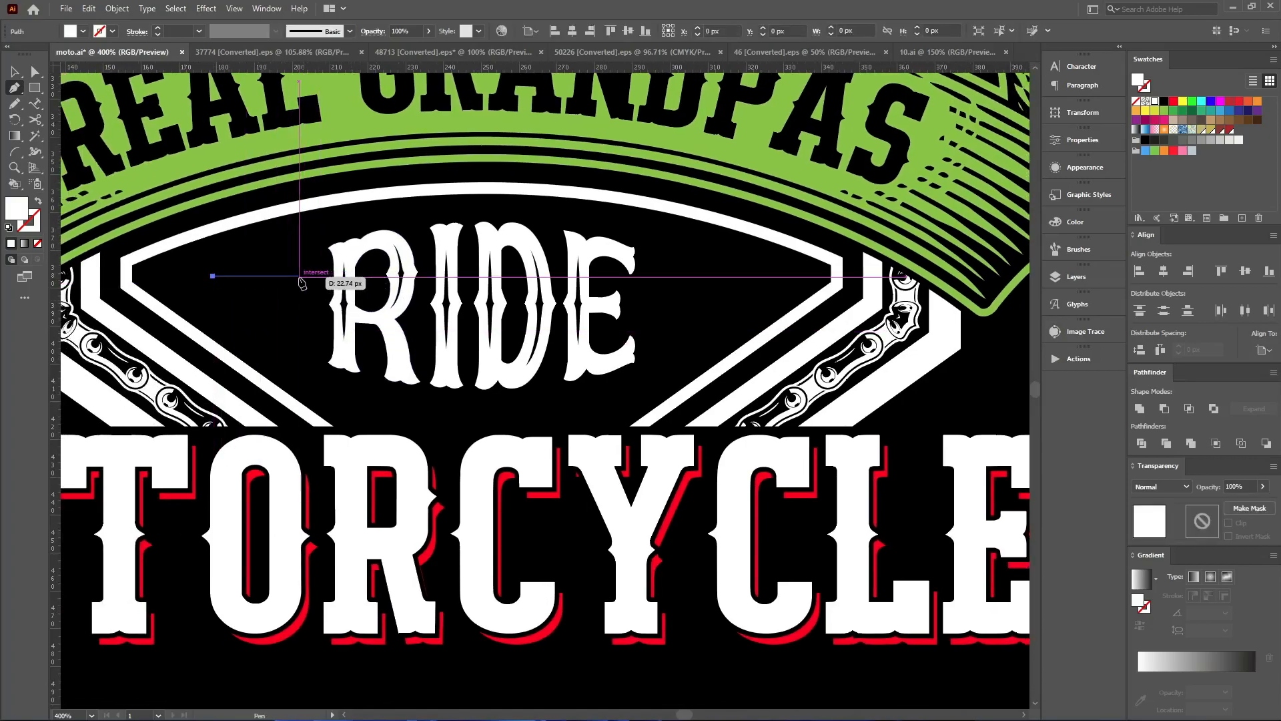
left_click(311, 275)
key("shift+x")
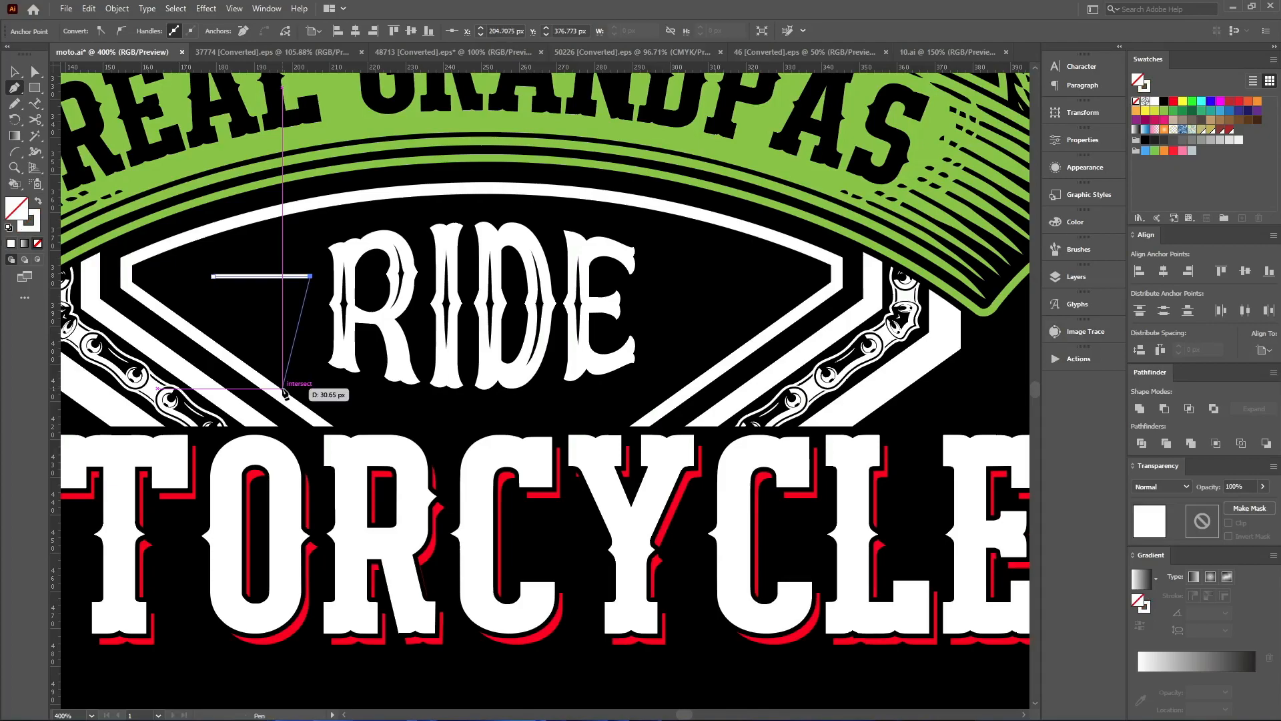
key("ctrl")
left_click_drag(212, 275, 184, 276)
Copy the line three times downward at equal spacing, about 5 px apart
mouse_move(279, 278)
left_mouse_down()
mouse_move(279, 294)
mouse_move(267, 287)
left_mouse_up()
key("ctrl+d")
key("ctrl+d")
Shorten the three lower lines progressively from their outer ends, bringing the lowest line's end to about X 183.6 px
left_click_drag(184, 312, 194, 313)
left_click_drag(266, 337, 233, 326)
key("a")
left_click(210, 332)
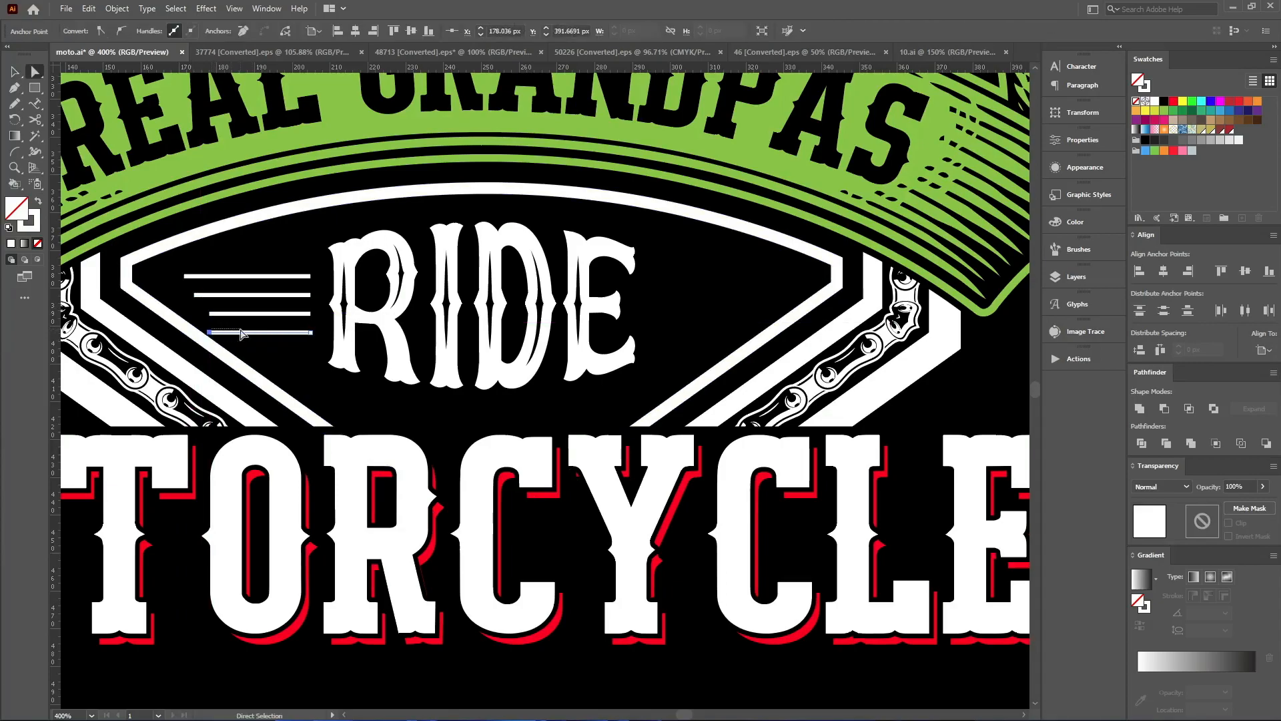
left_click(210, 332)
left_click_drag(212, 334, 232, 341)
key("v")
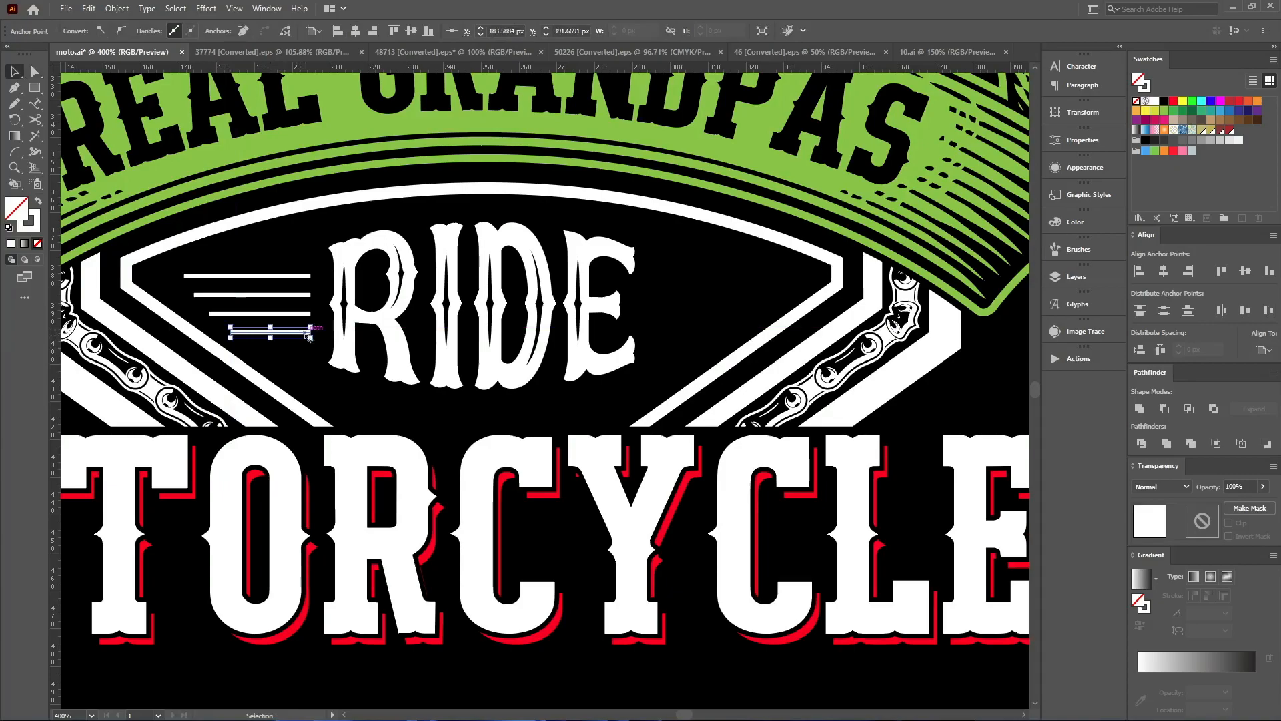
Apply the wedge-shaped variable width profile to all four lines
left_click_drag(260, 267, 260, 267)
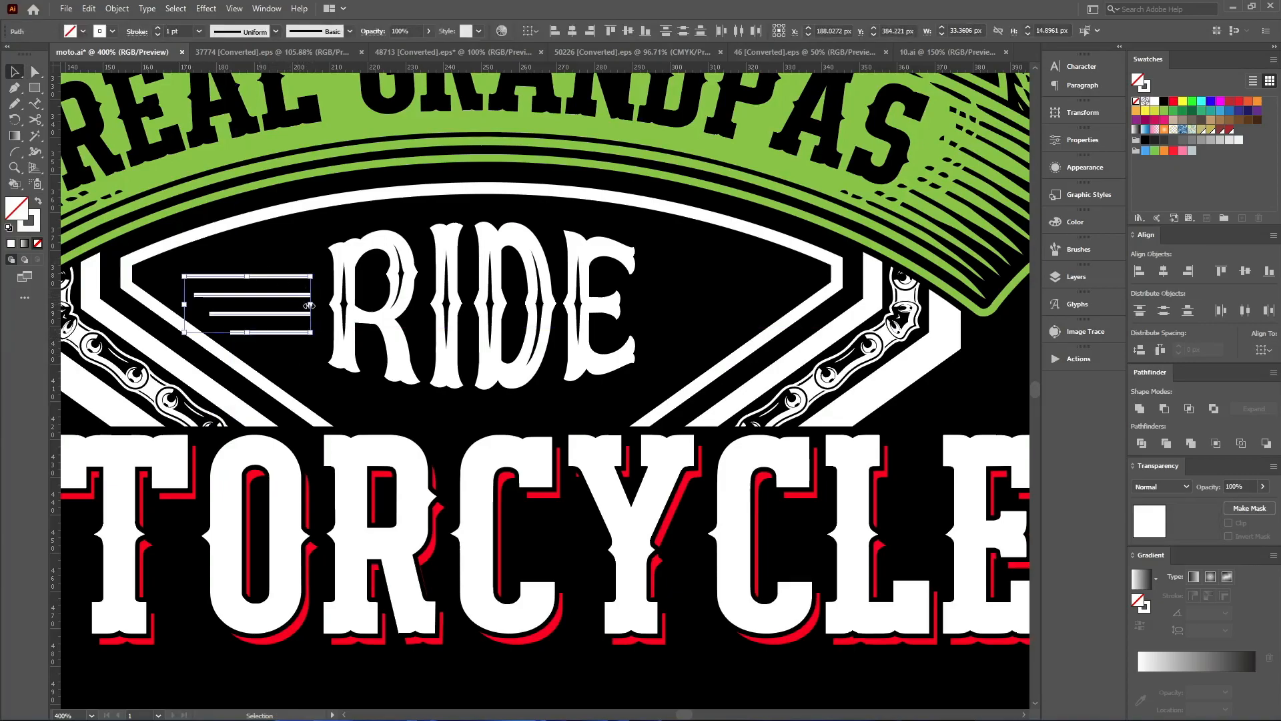
left_click(276, 31)
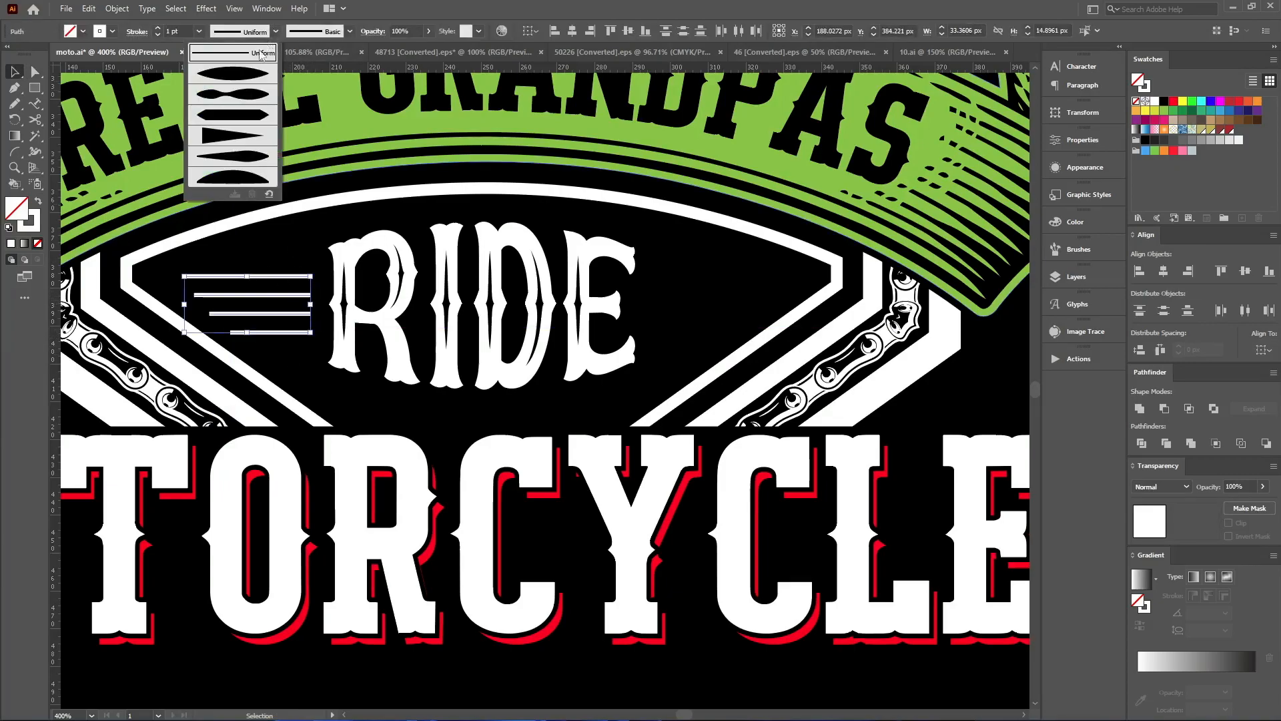
left_click(237, 133)
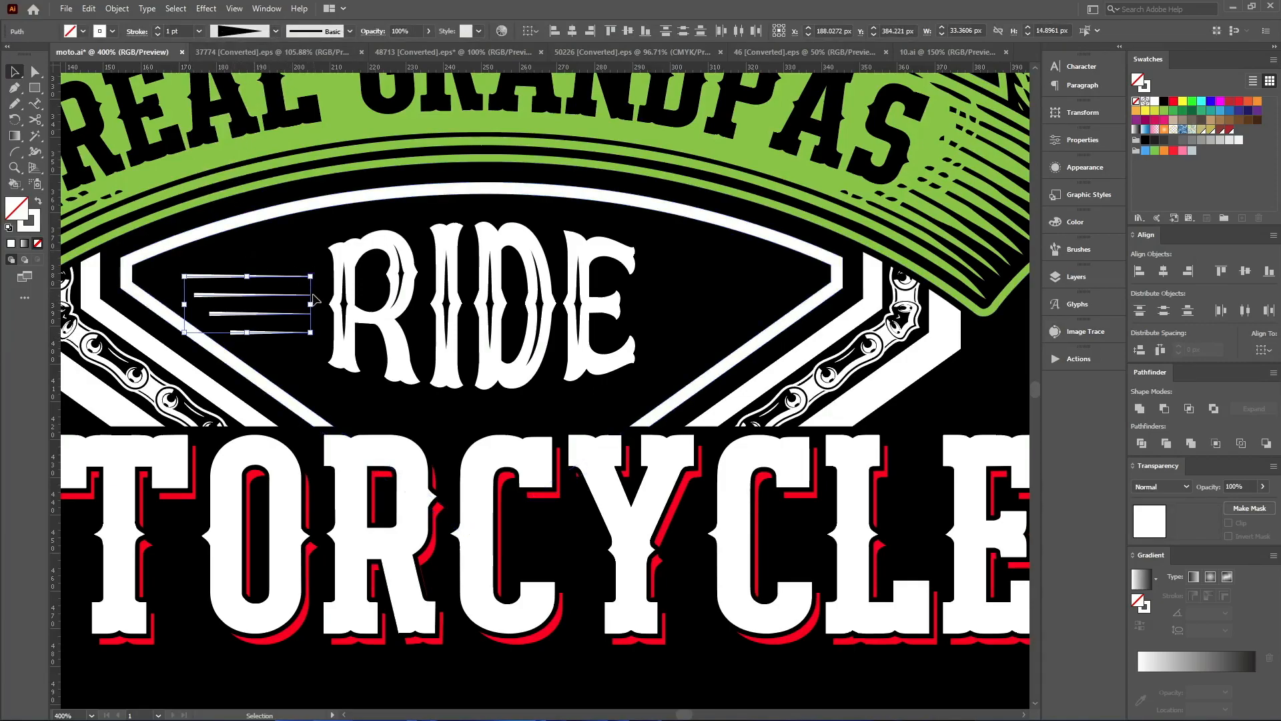
key("ctrl+shift+r")
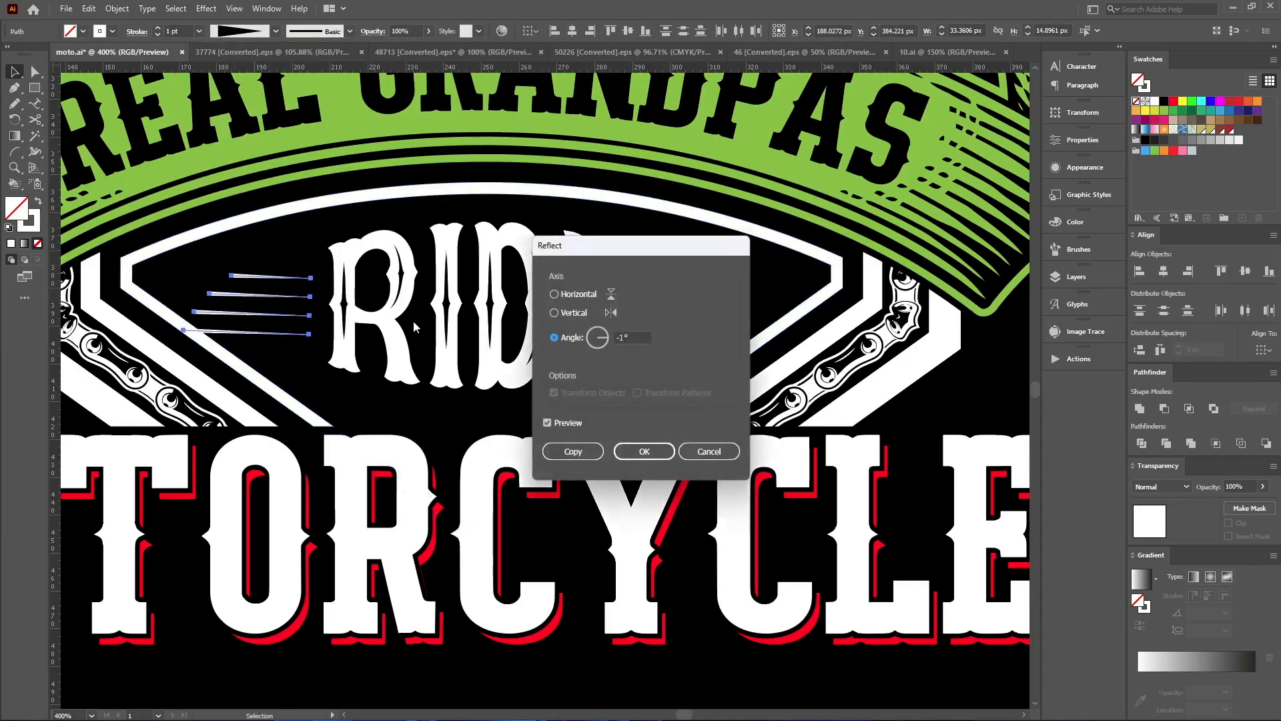
left_click(554, 312)
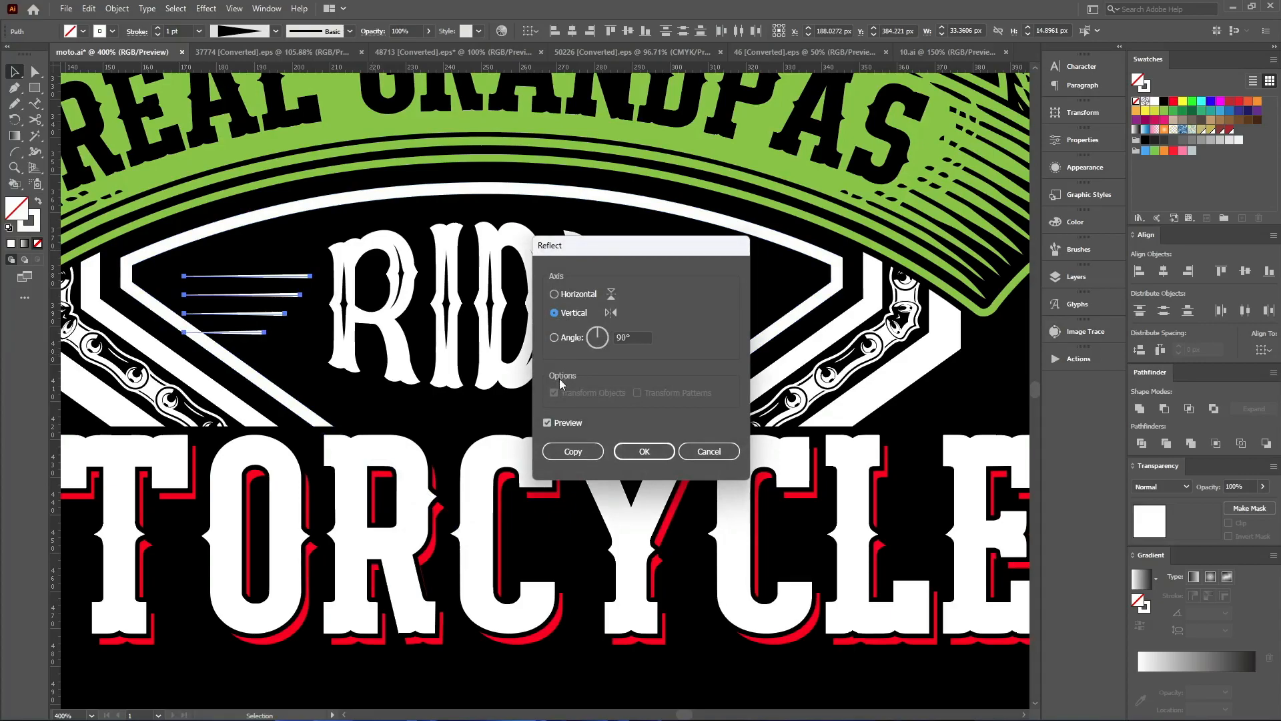
left_click(573, 452)
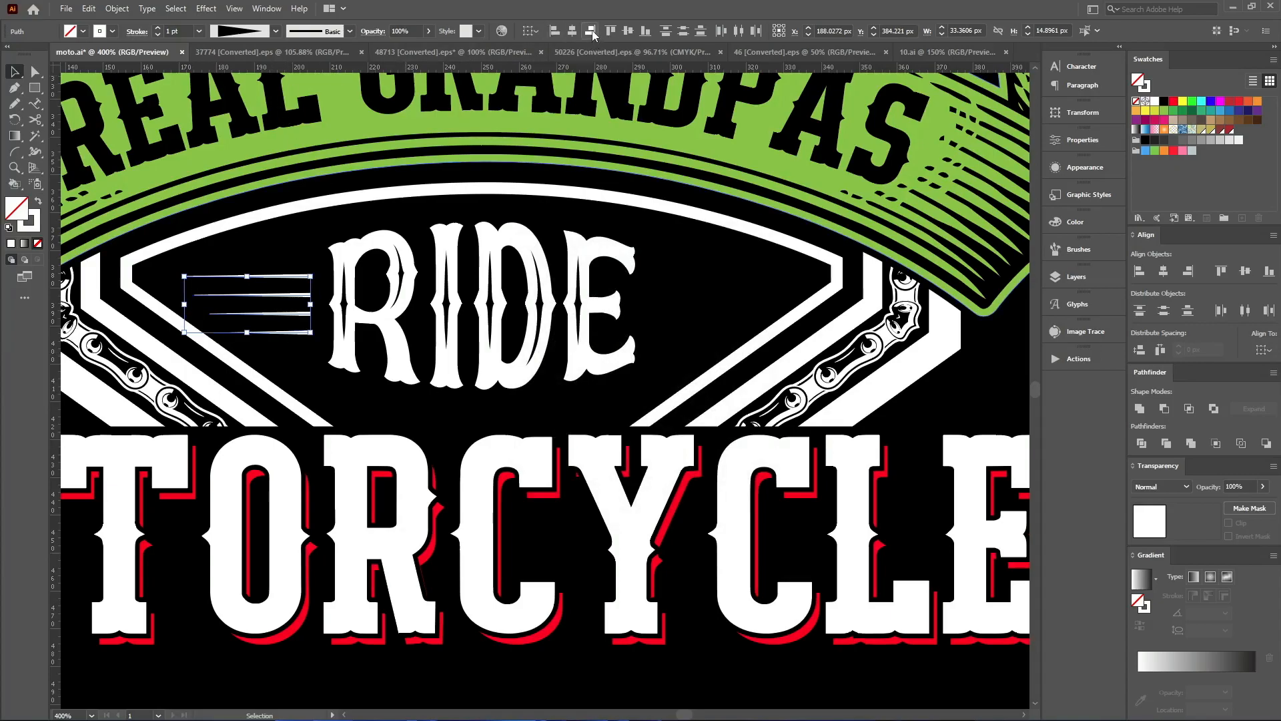
Set the stroke weight of the four tapered lines to 2 pt
left_click(287, 364)
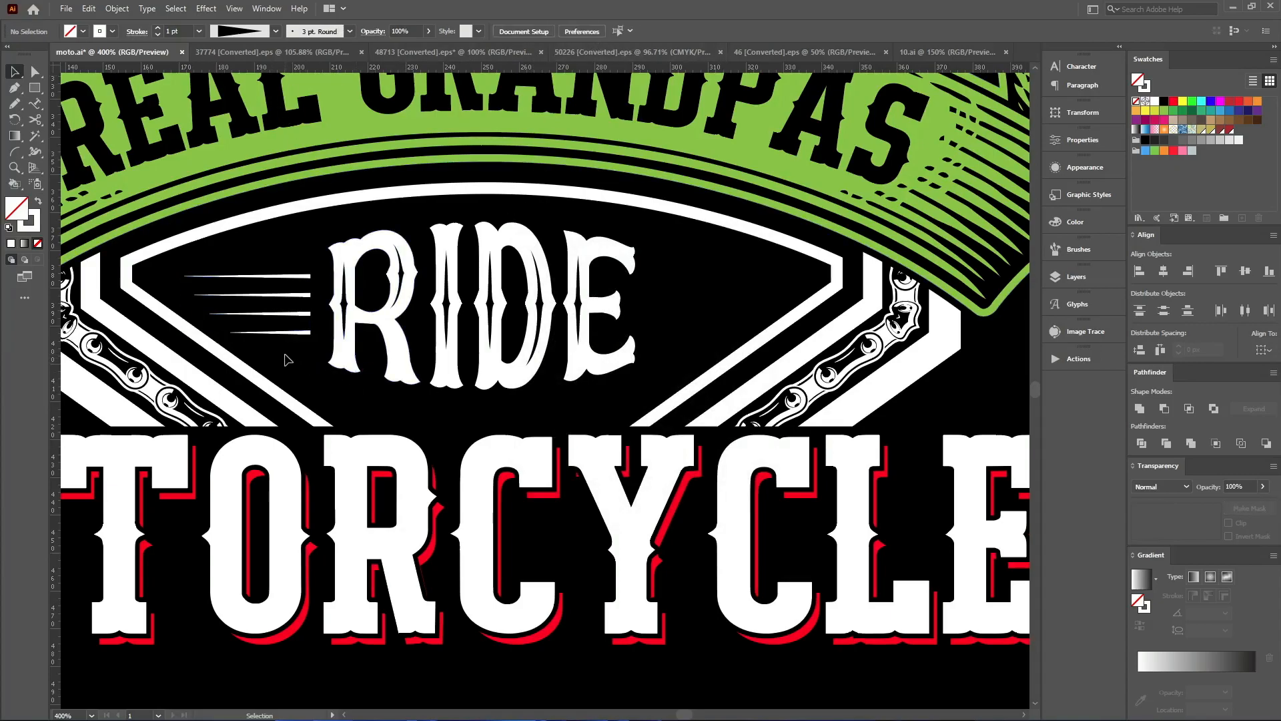
left_click_drag(265, 257, 264, 256)
scroll(175, 29, "up", 2)
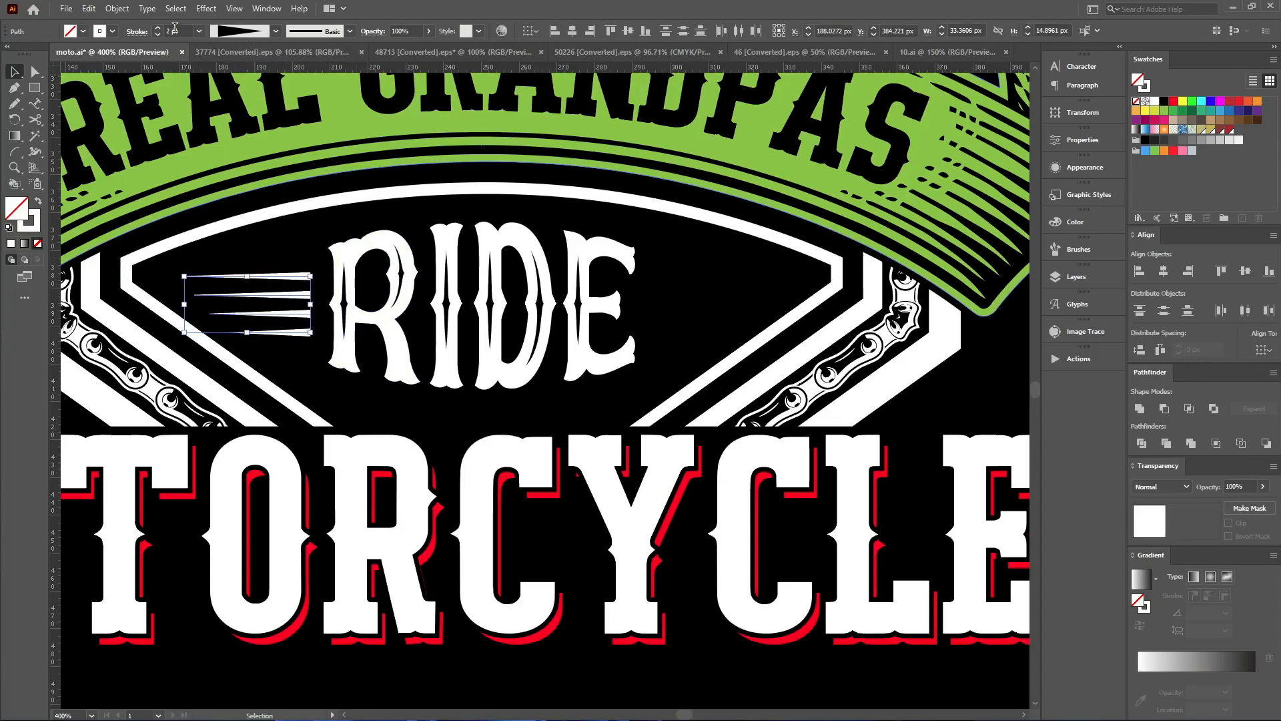
scroll(175, 30, "down", 1)
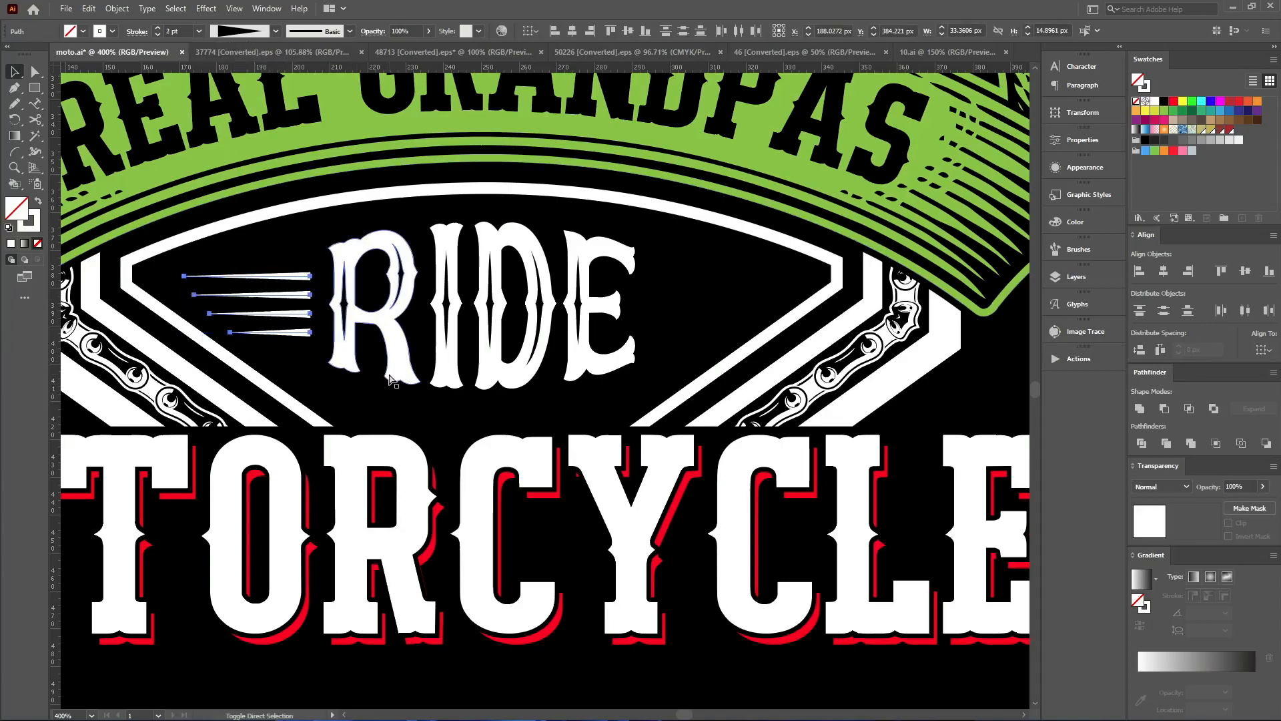
Convert the four tapered strokes into filled shapes and group them
key("ctrl+shift+o")
key("Return")
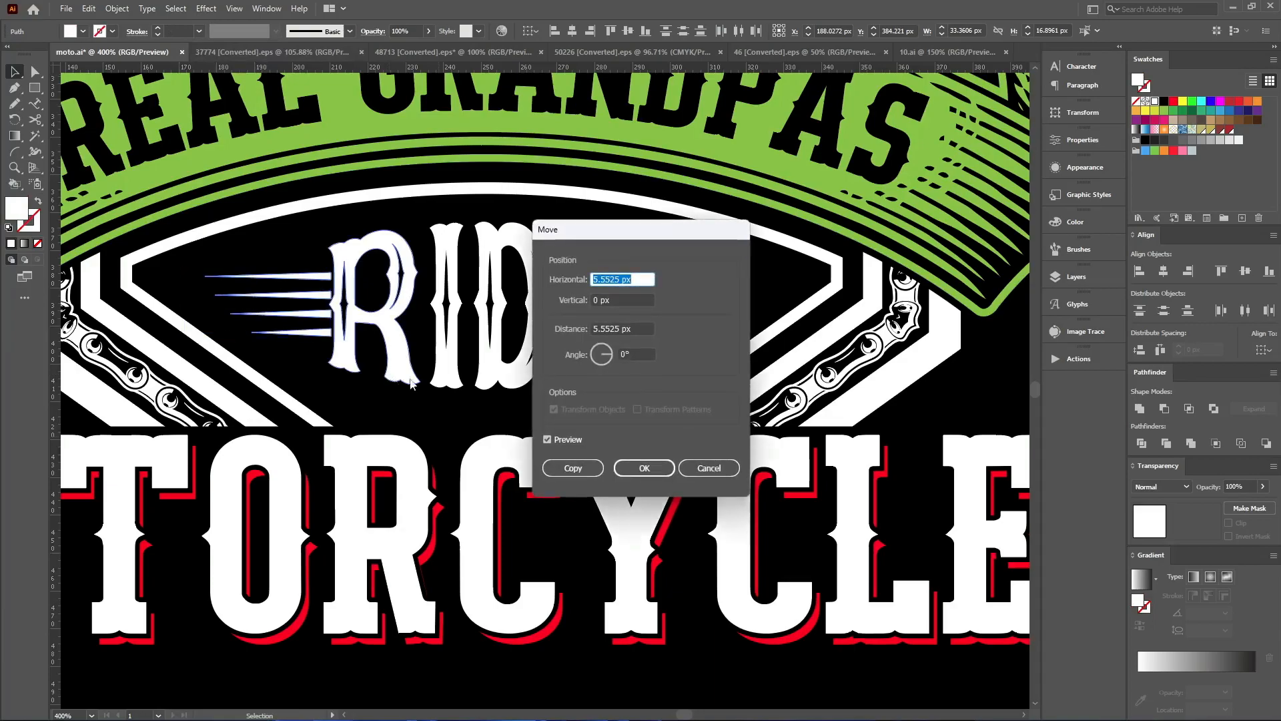
left_click(684, 470)
key("ctrl+g")
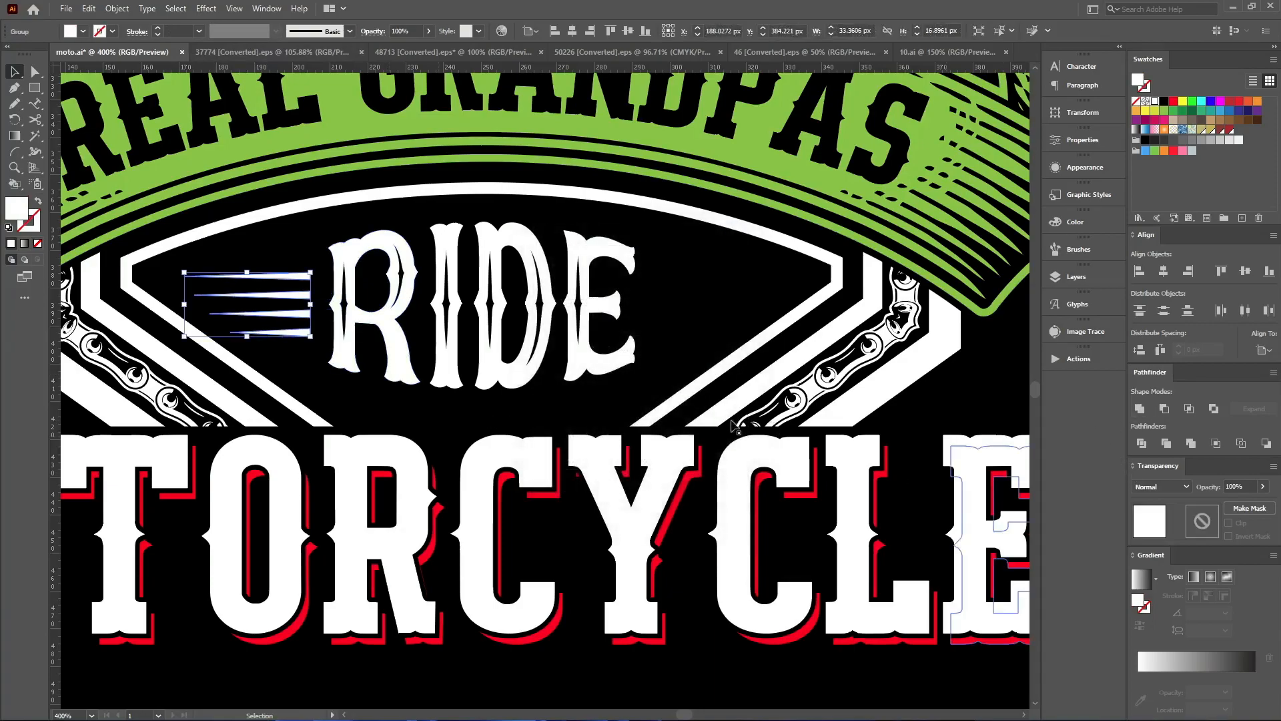
Create a vertically reflected copy of the line group and move it to the opposite side of RIDE
key("ctrl+r")
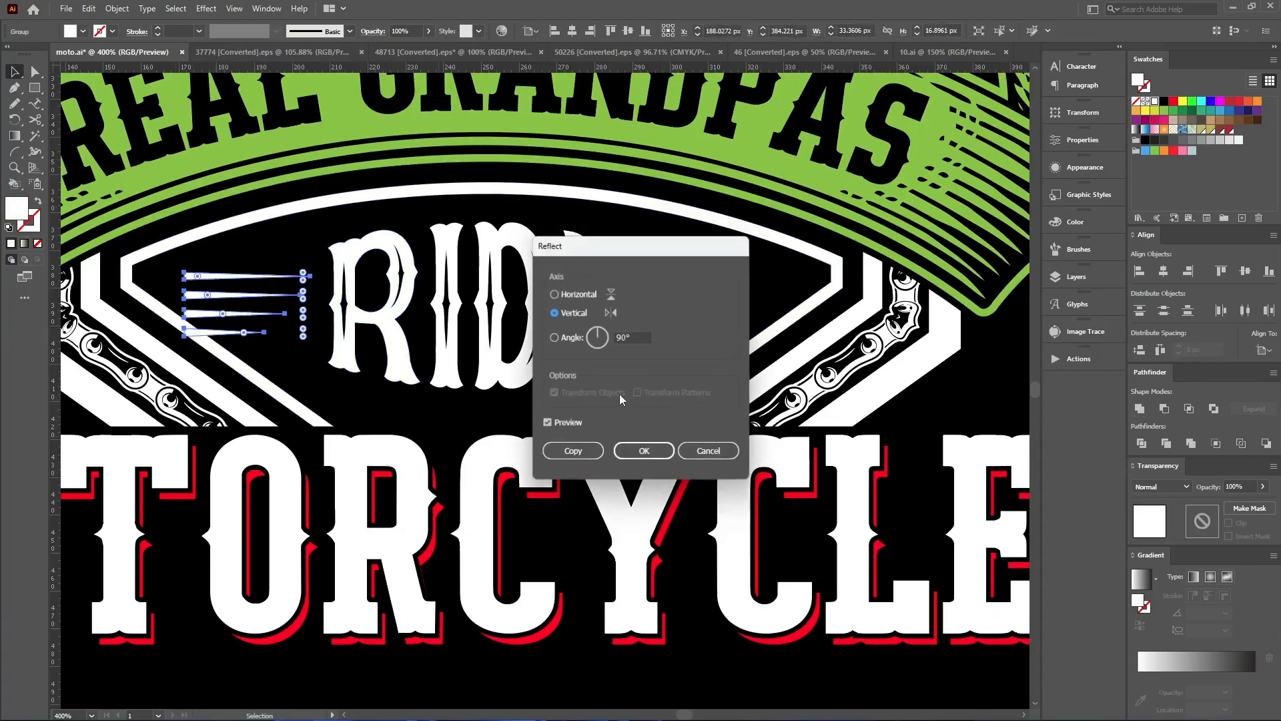
left_click(572, 450)
left_click_drag(212, 301, 685, 304)
Space both line groups evenly around RIDE and centre the grouped set horizontally on the artboard at X 250 px
left_click(374, 313, "shift")
left_click(260, 313, "shift")
left_click(1159, 347)
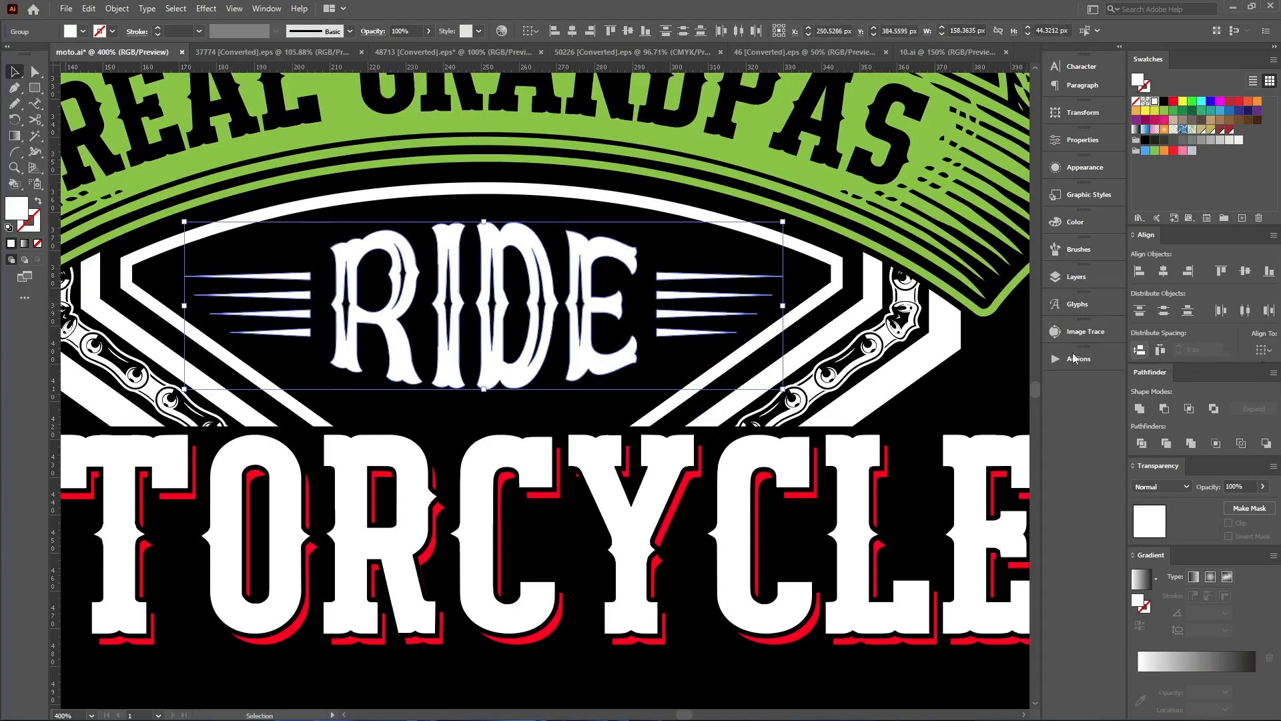
left_click(1163, 271)
scroll(462, 368, "down", 2)
left_click(515, 641)
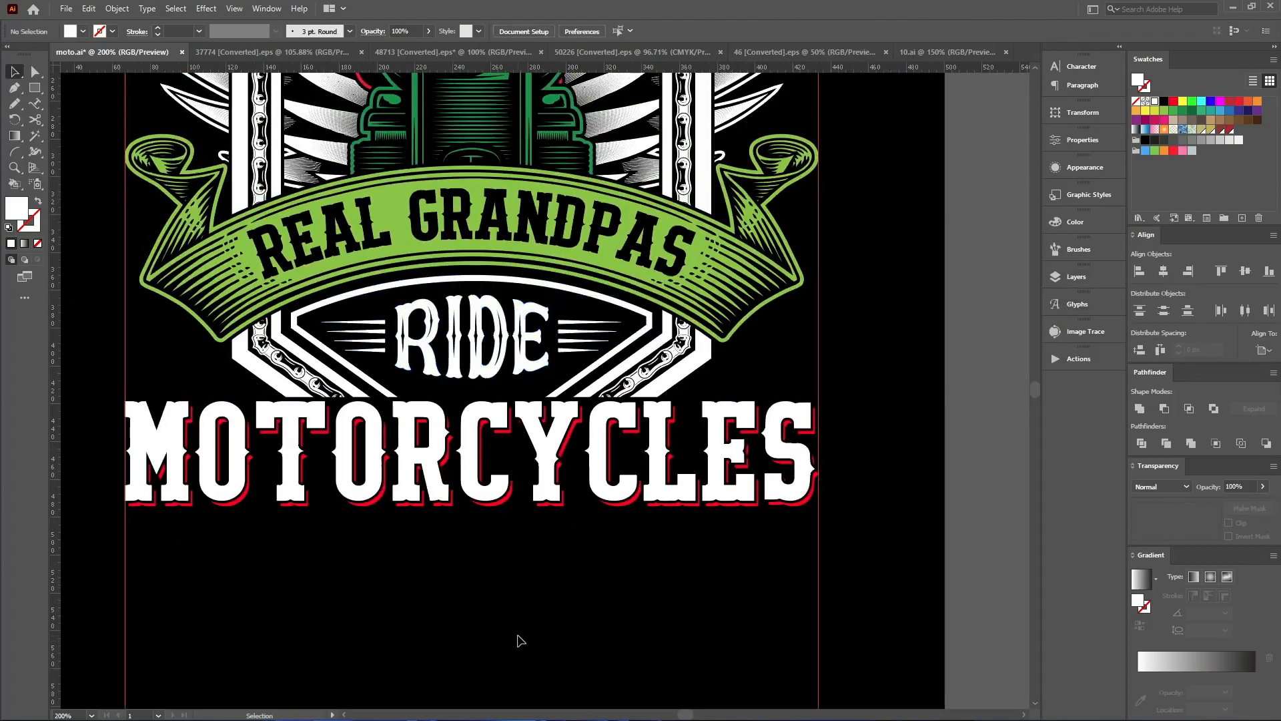
left_click(514, 372)
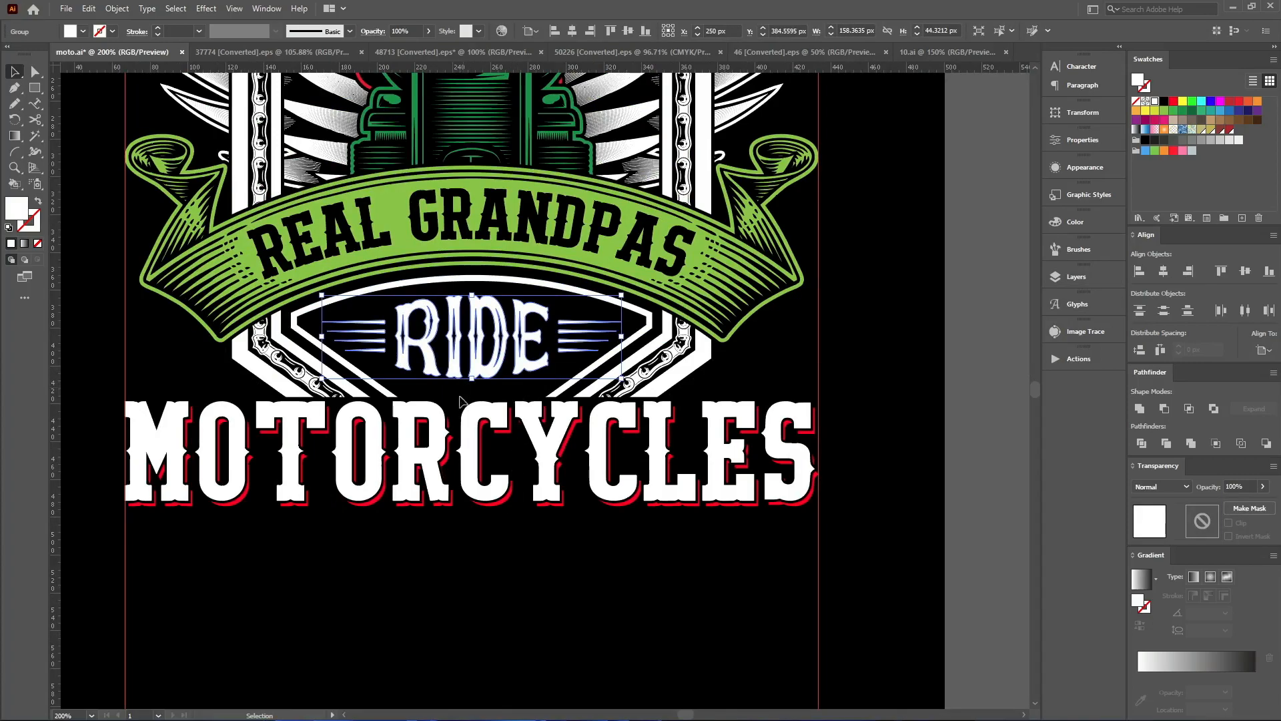
left_click(529, 616)
Move the piston artwork from the pasteboard onto the artboard beside the end of MOTORCYCLES, at about X 466 px, Y 428 px
scroll(382, 479, "down", 4)
scroll(734, 480, "up", 4)
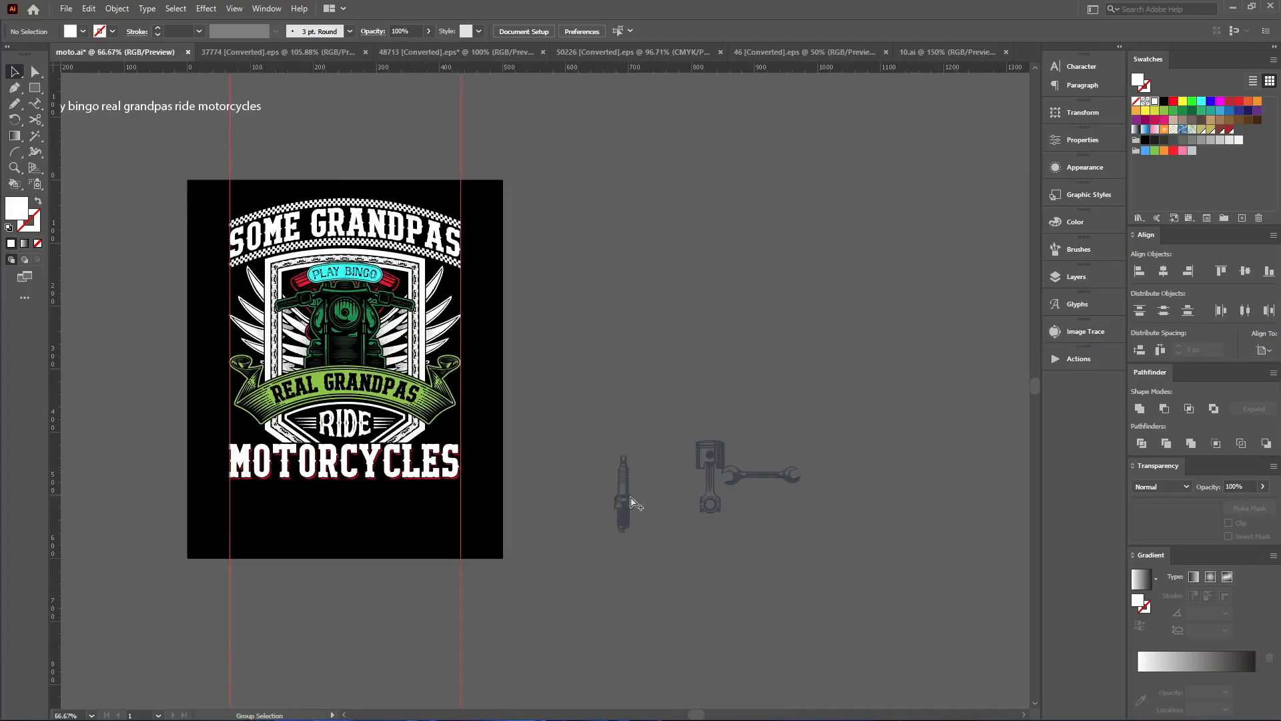
left_click_drag(765, 442, 588, 370)
Offset the piston's paths outward to about 47.6 by 118.1 px overall and unite the offset shapes into one silhouette
scroll(373, 427, "up", 3)
key("ctrl+alt+o")
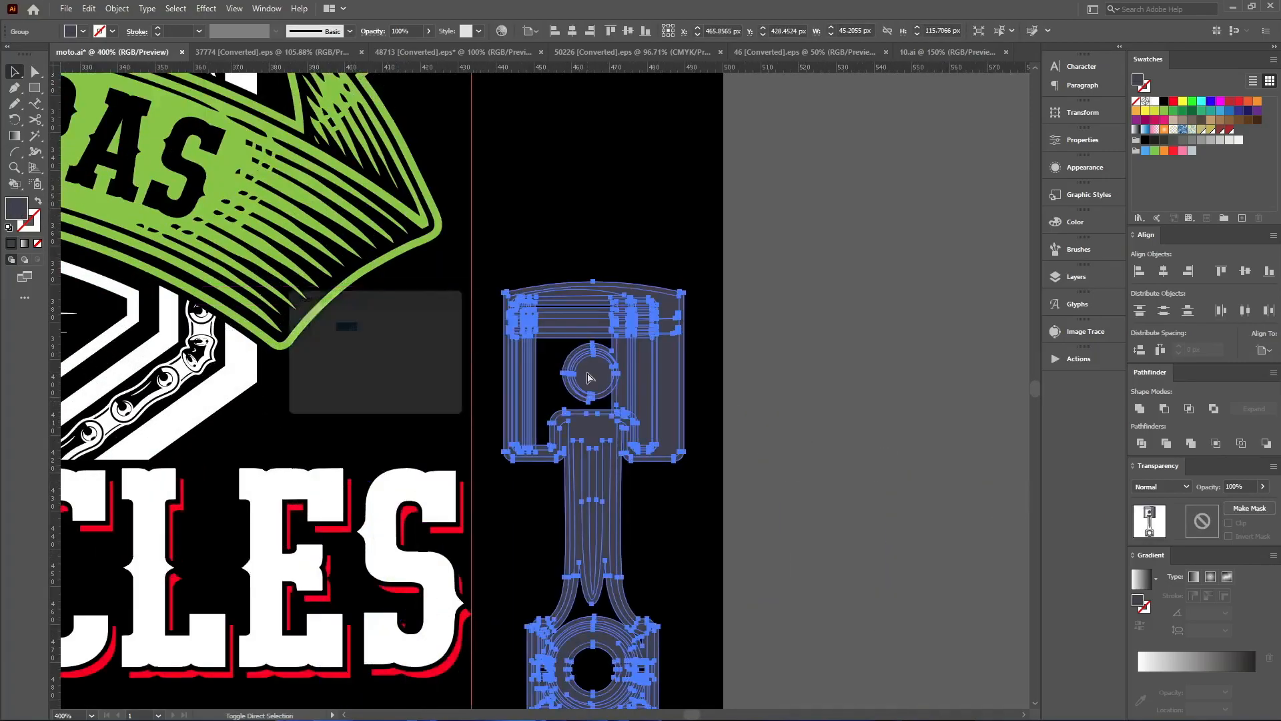
left_click(376, 401)
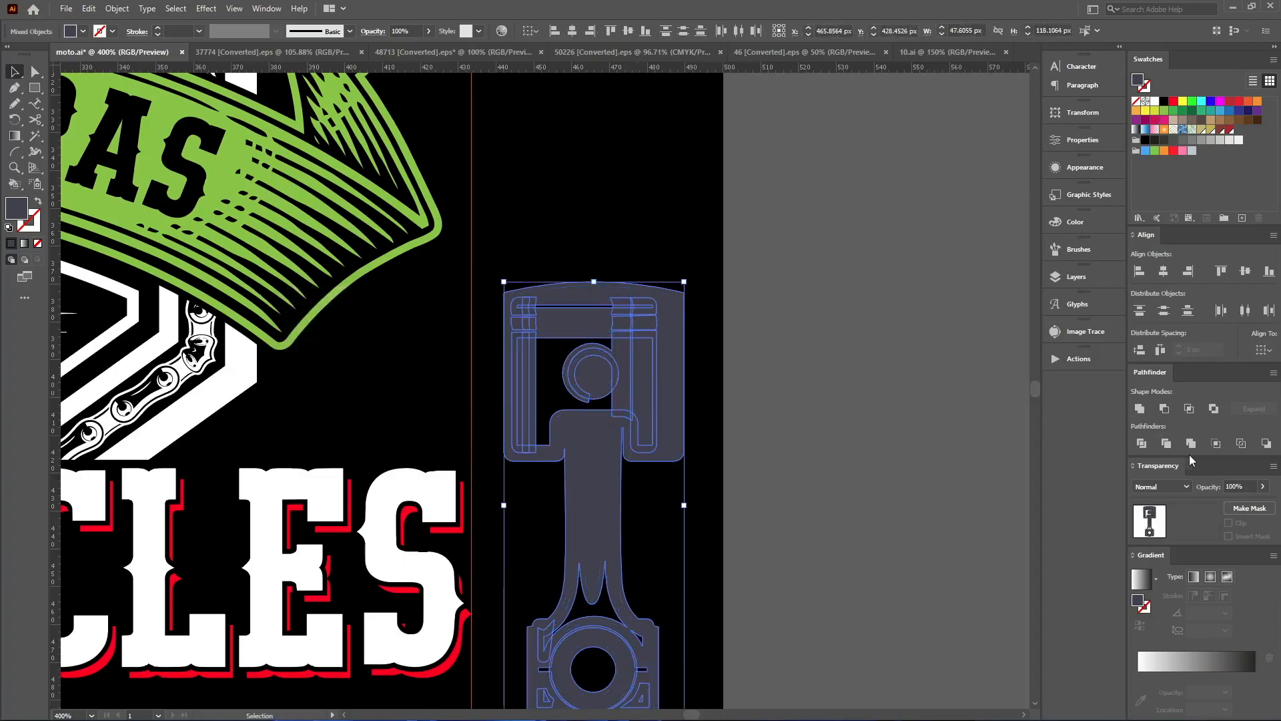
left_click(1141, 408)
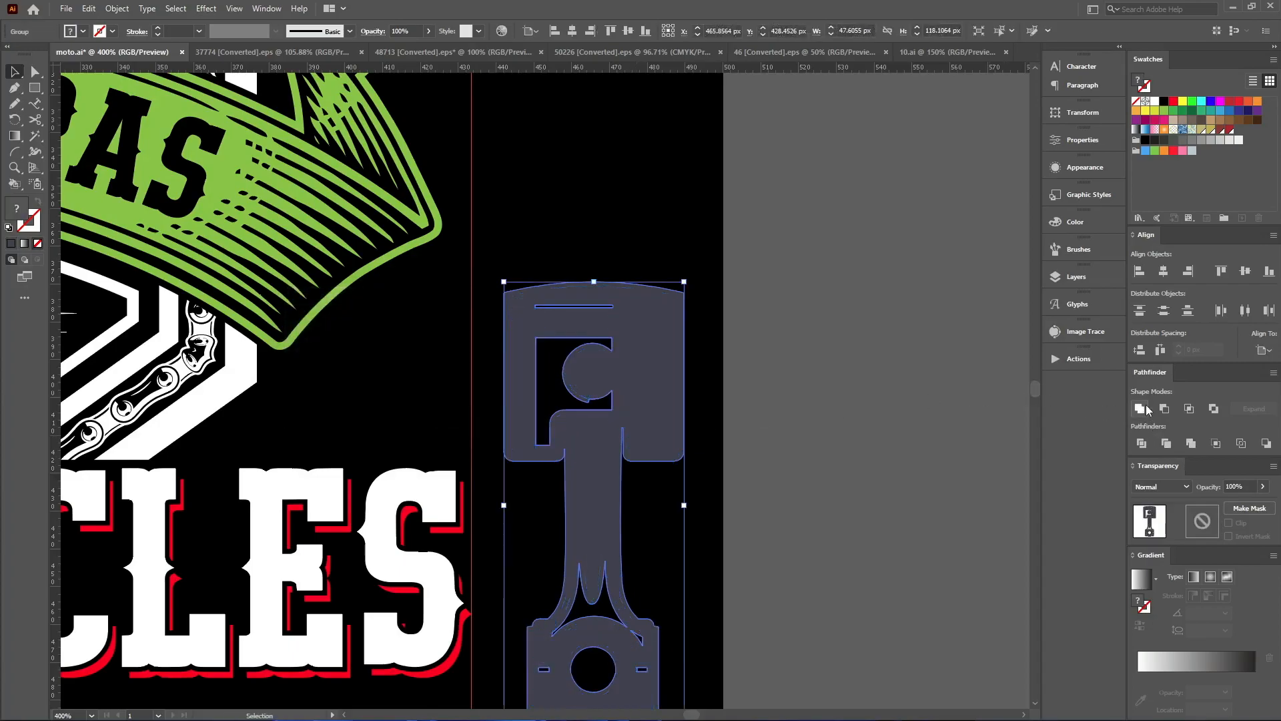
Fill the offset silhouette white, place it behind the piston artwork, and colour the piston artwork black
left_click(1155, 102)
scroll(819, 318, "down", 1)
key("ctrl+x")
key("ctrl+b")
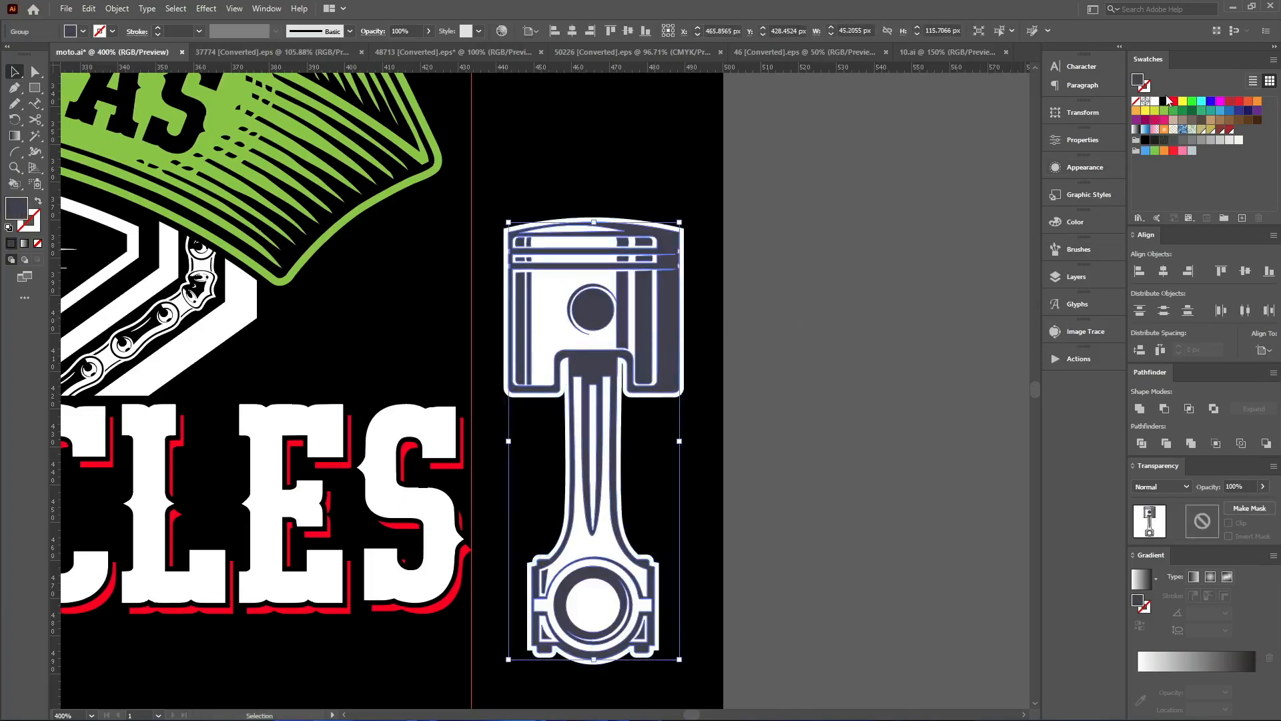
left_click(1163, 102)
left_click_drag(764, 260, 576, 419)
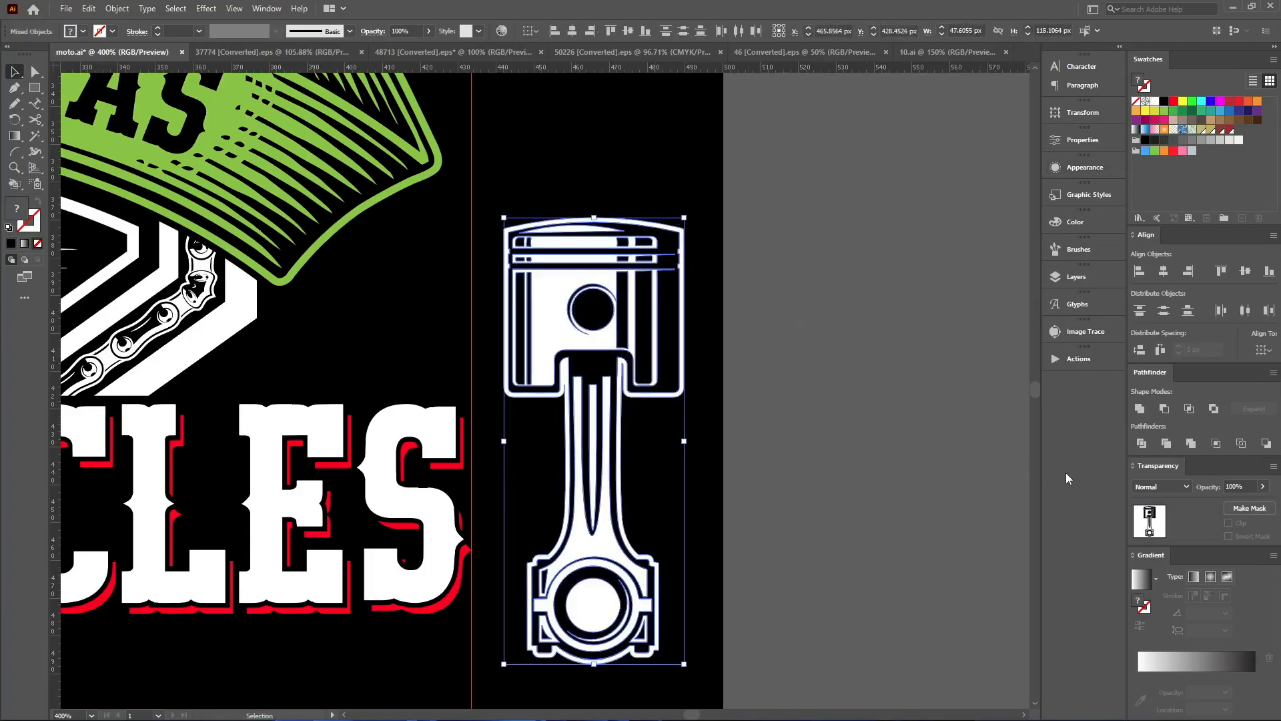
left_click(806, 545)
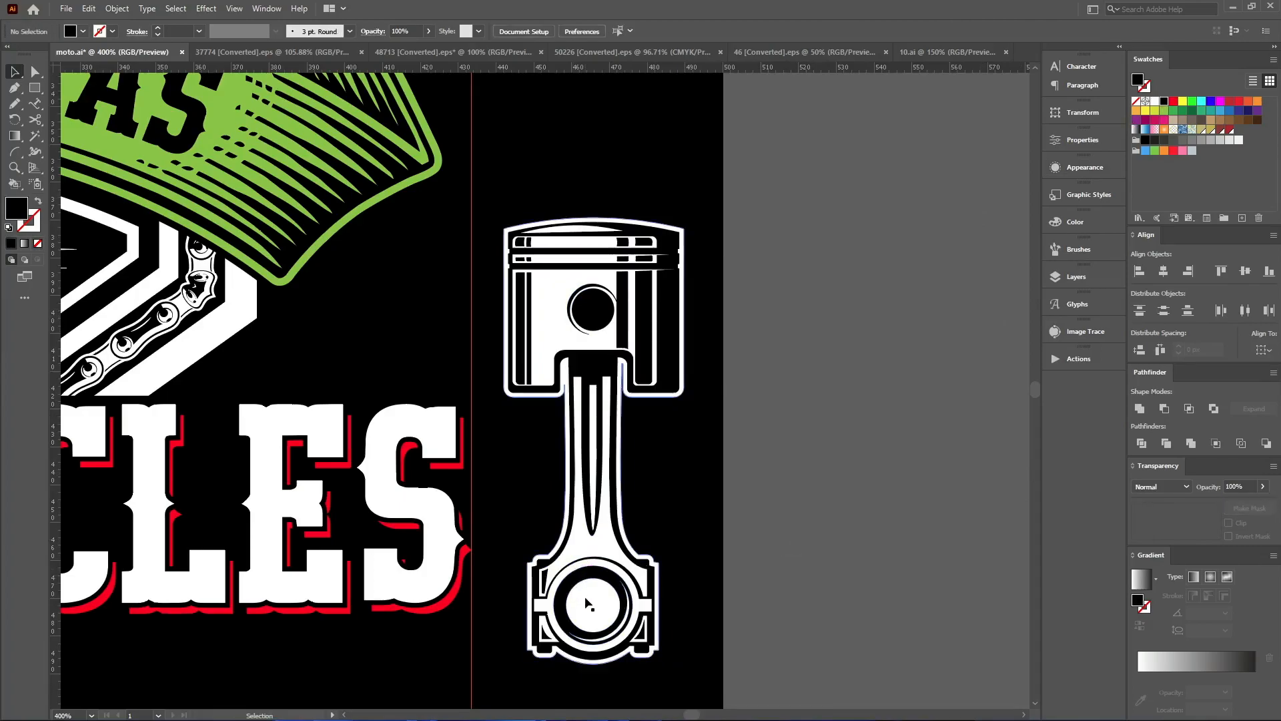
left_click(587, 603)
left_click(399, 397)
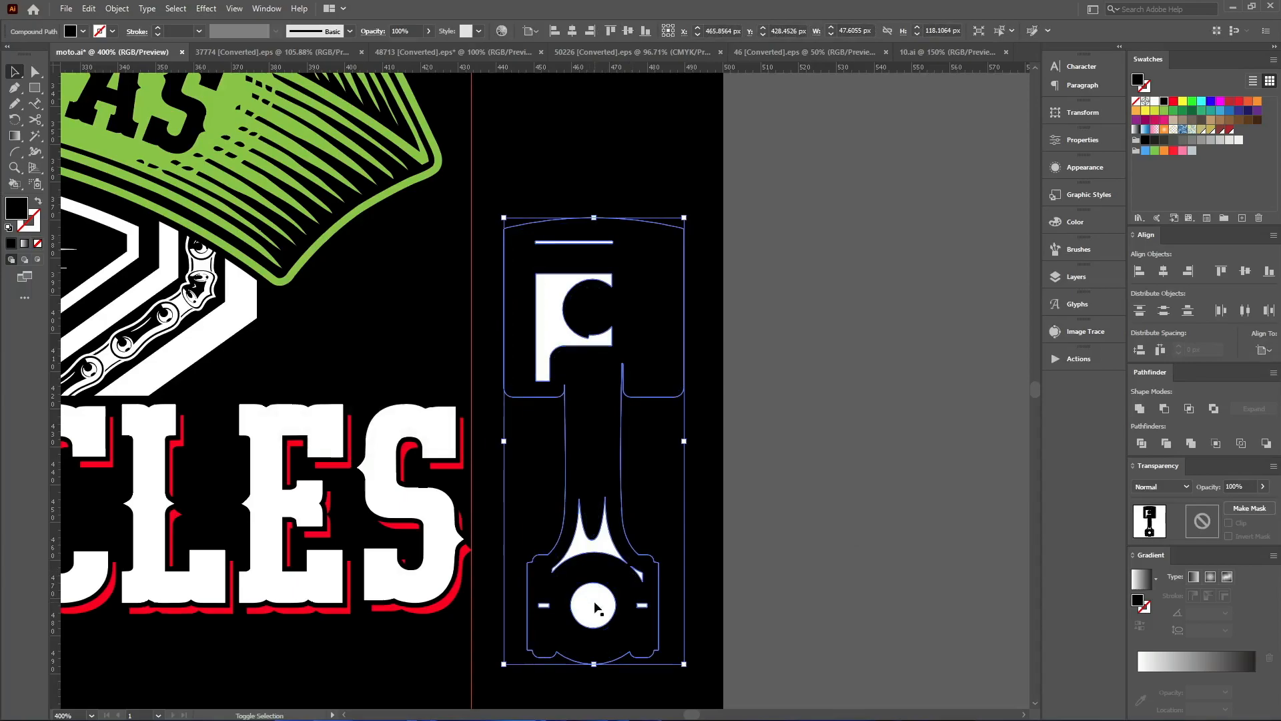
key("shift+m")
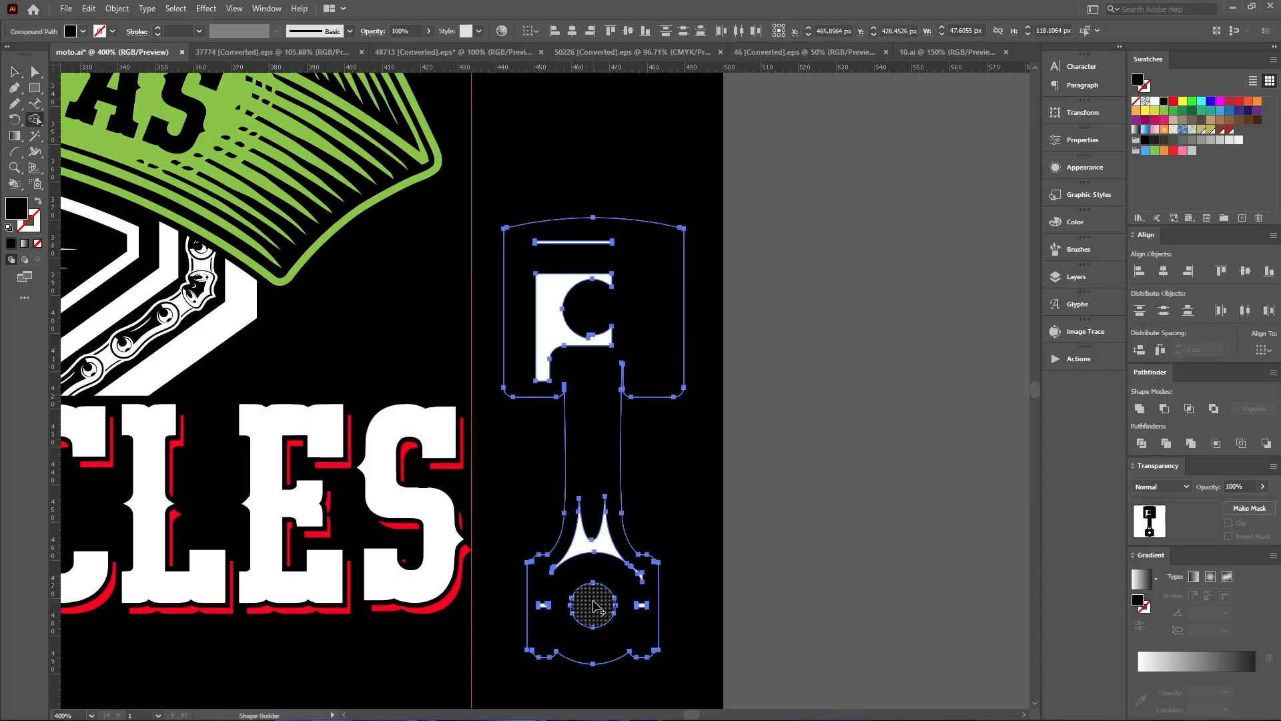
key("v")
left_click_drag(634, 579, 804, 577)
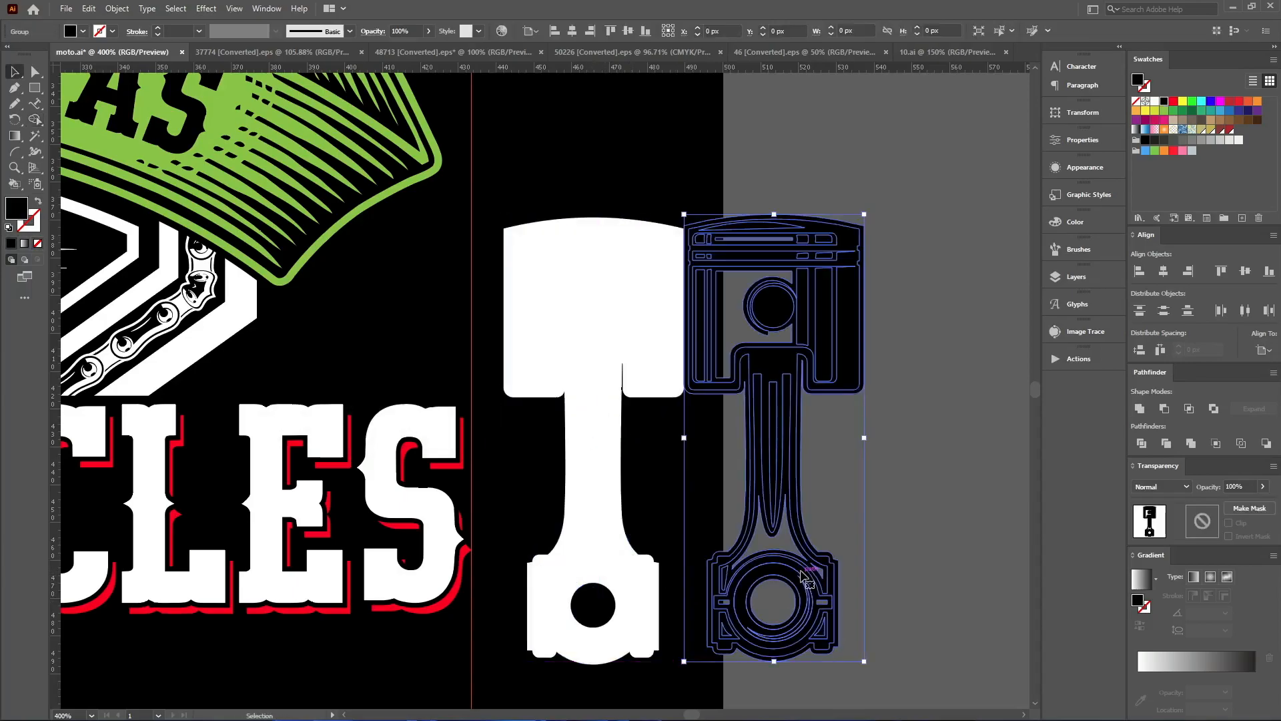
left_click_drag(568, 269, 556, 449)
key("ctrl+z")
key("ctrl+z")
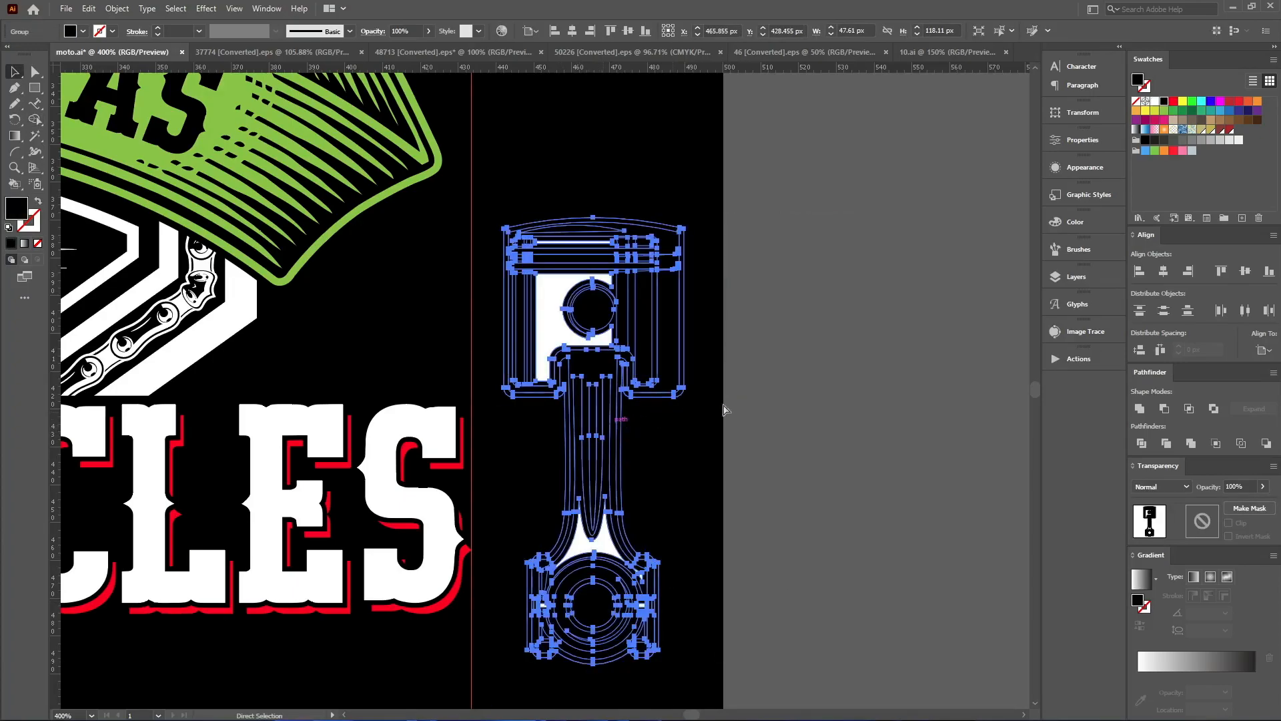
key("ctrl+z")
key("ctrl+z")
key("ctrl+shift+z")
key("ctrl+shift+z")
left_click(779, 393)
Offset the piston artwork's paths by 1.2 px and remove the white centre circle from its lower ring with the Shape Builder
left_click(674, 311)
key("alt+o")
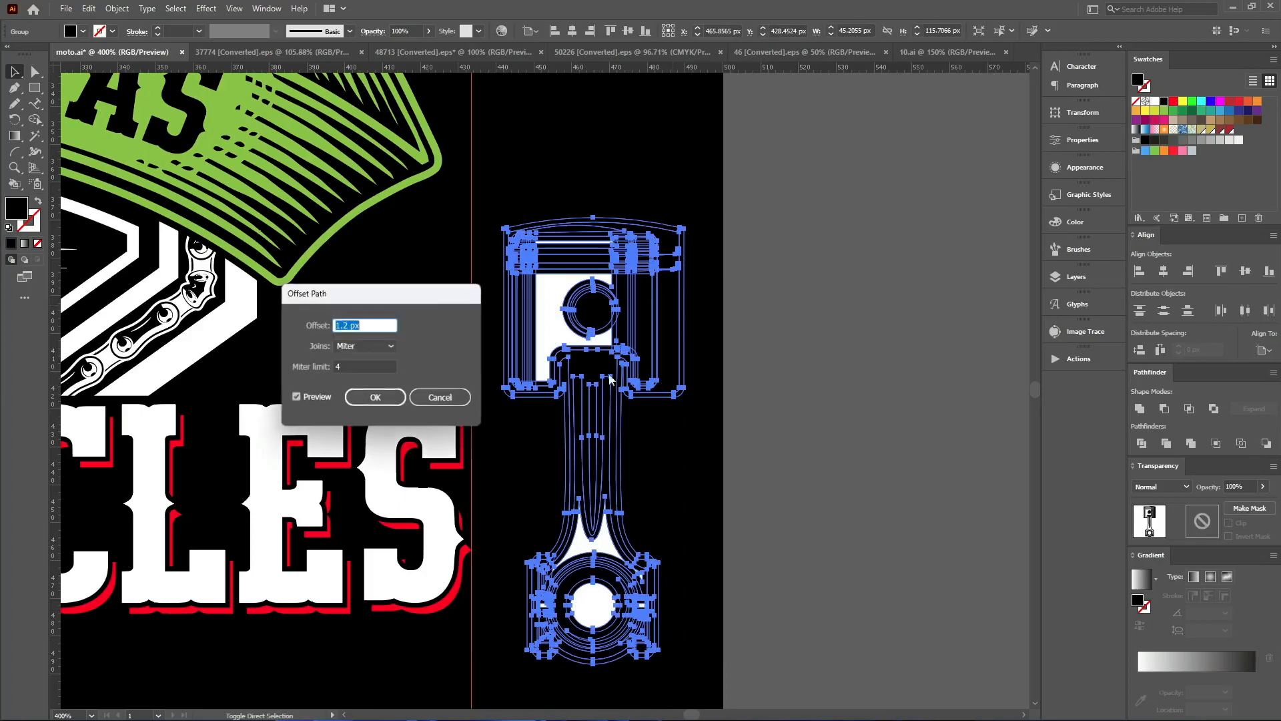
left_click(395, 397)
left_click(565, 538)
left_click(602, 612, "shift")
key("shift+m")
left_click(602, 602, "alt")
key("v")
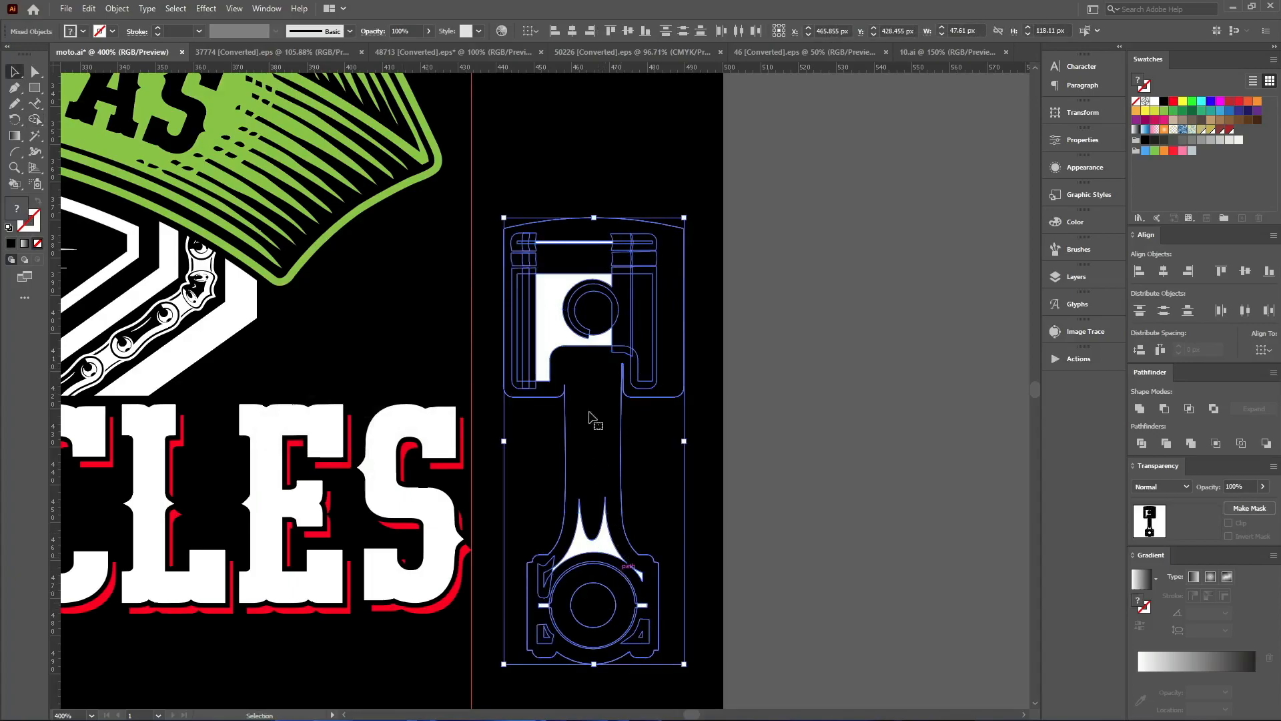
left_click(852, 311)
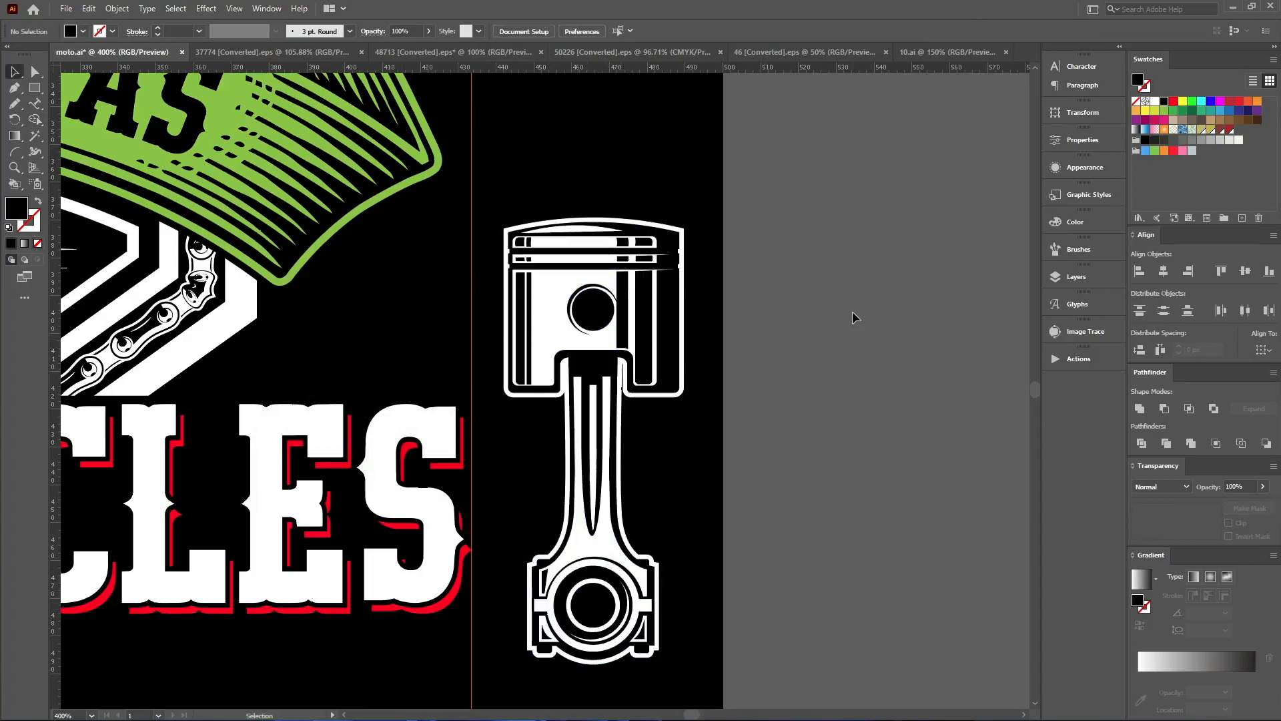
Make an opacity mask from the piston artwork and silhouette with Clip off, and scale the masked piston to about 19.9 by 49.3 px
left_click_drag(839, 327, 658, 452)
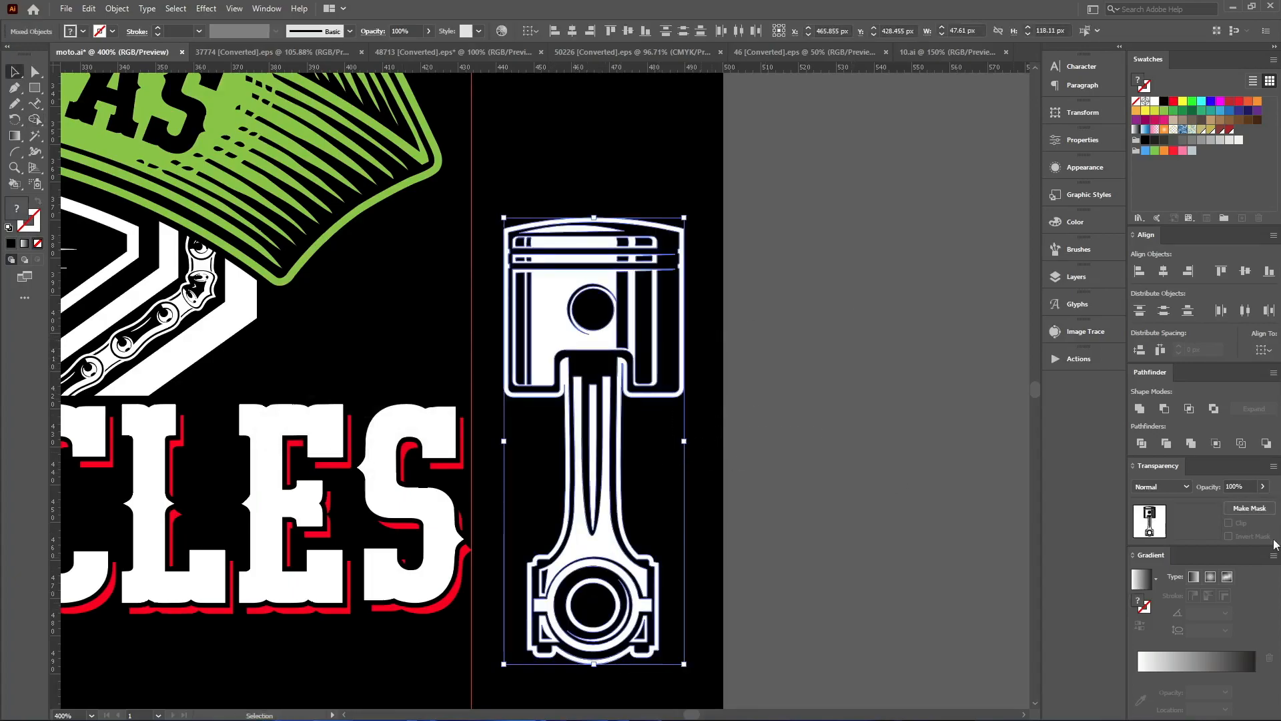
left_click(1243, 509)
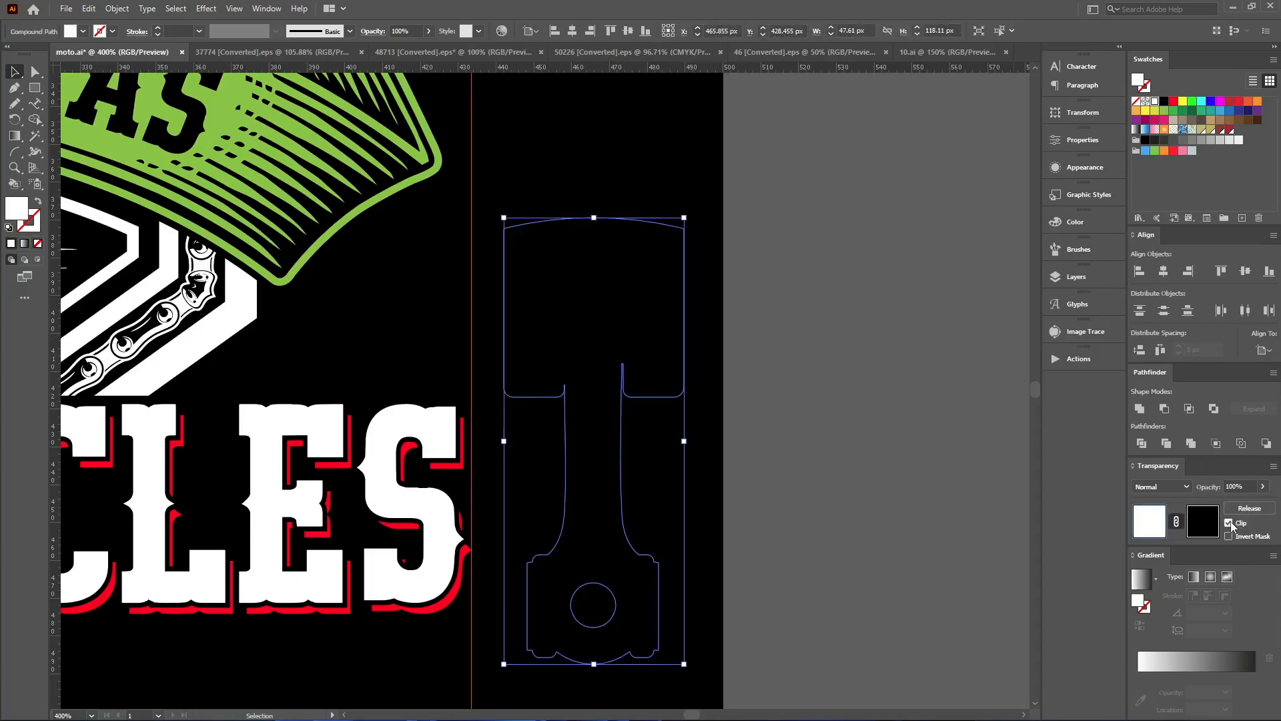
left_click(1229, 523)
left_click(886, 466)
left_click(641, 369)
left_click_drag(594, 217, 630, 347)
left_click_drag(548, 387, 398, 304)
left_click_drag(408, 257, 427, 213)
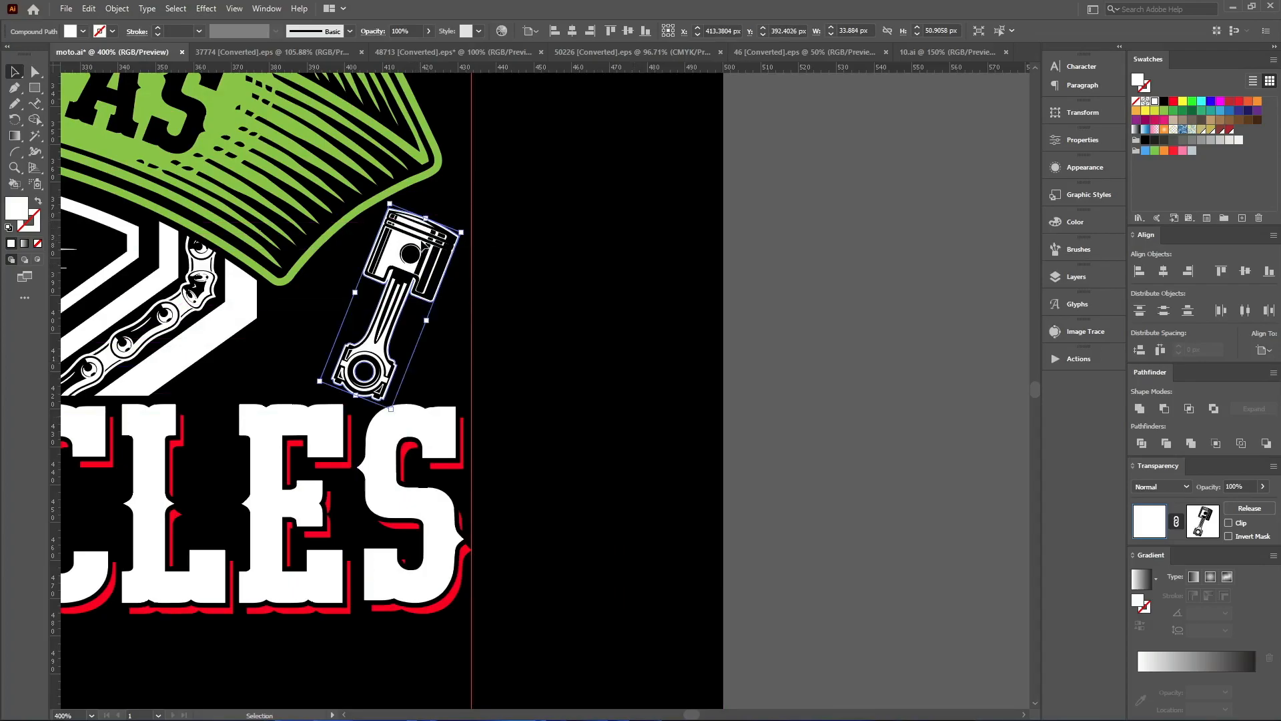
left_click(615, 373)
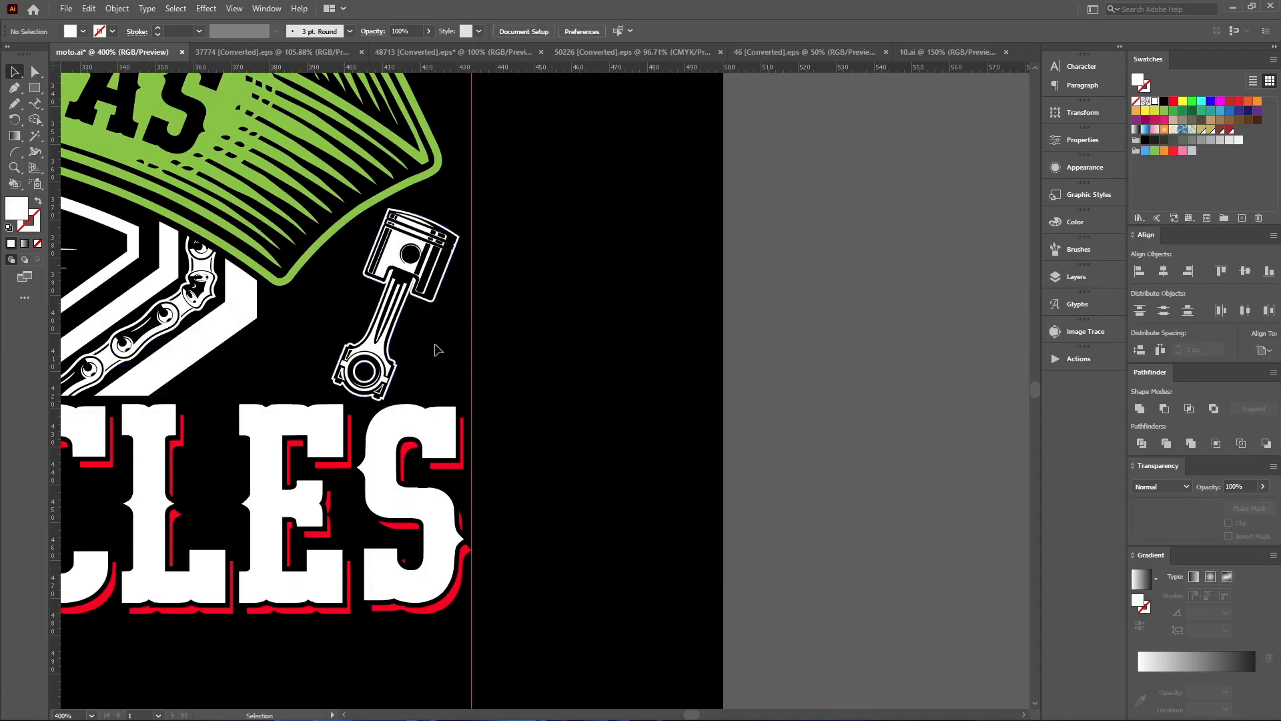
left_click(430, 271)
left_click_drag(461, 224, 256, 370)
key("ctrl+z")
key("ctrl+z")
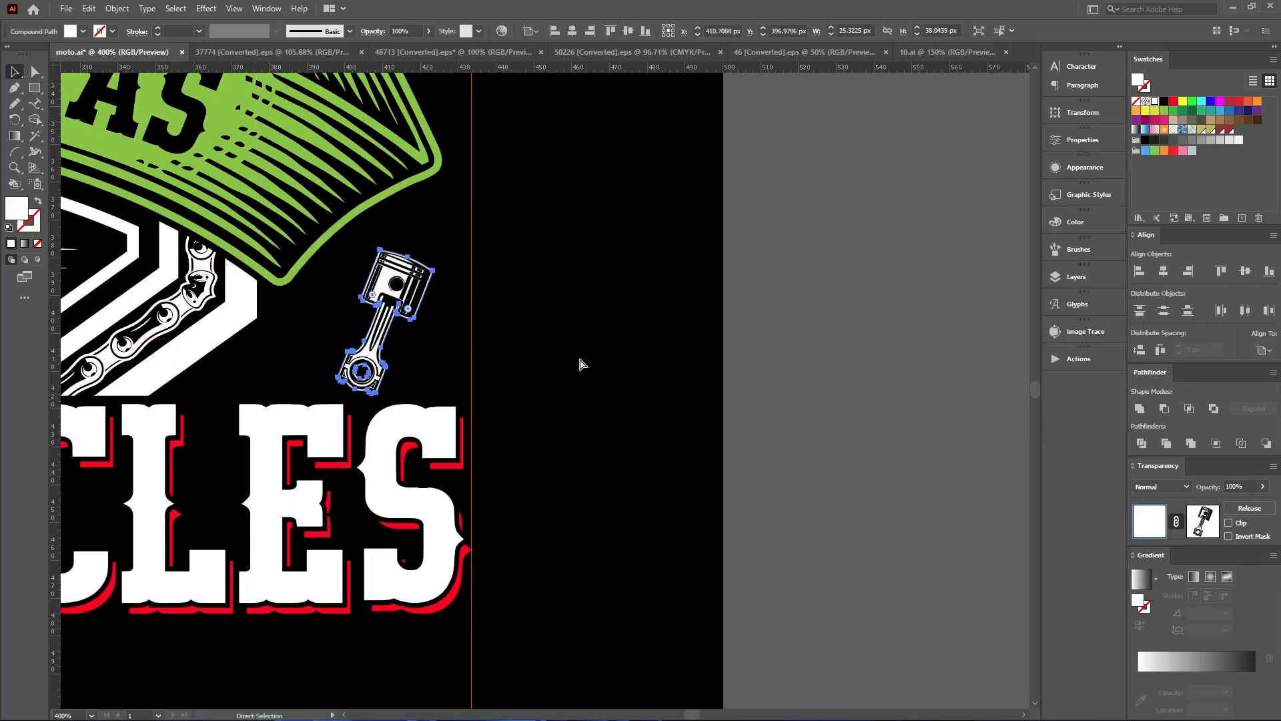
key("ctrl+z")
key("v")
Move the upright piston above the final S of MOTORCYCLES and align its right edge with the lettering
left_click_drag(590, 369, 429, 260)
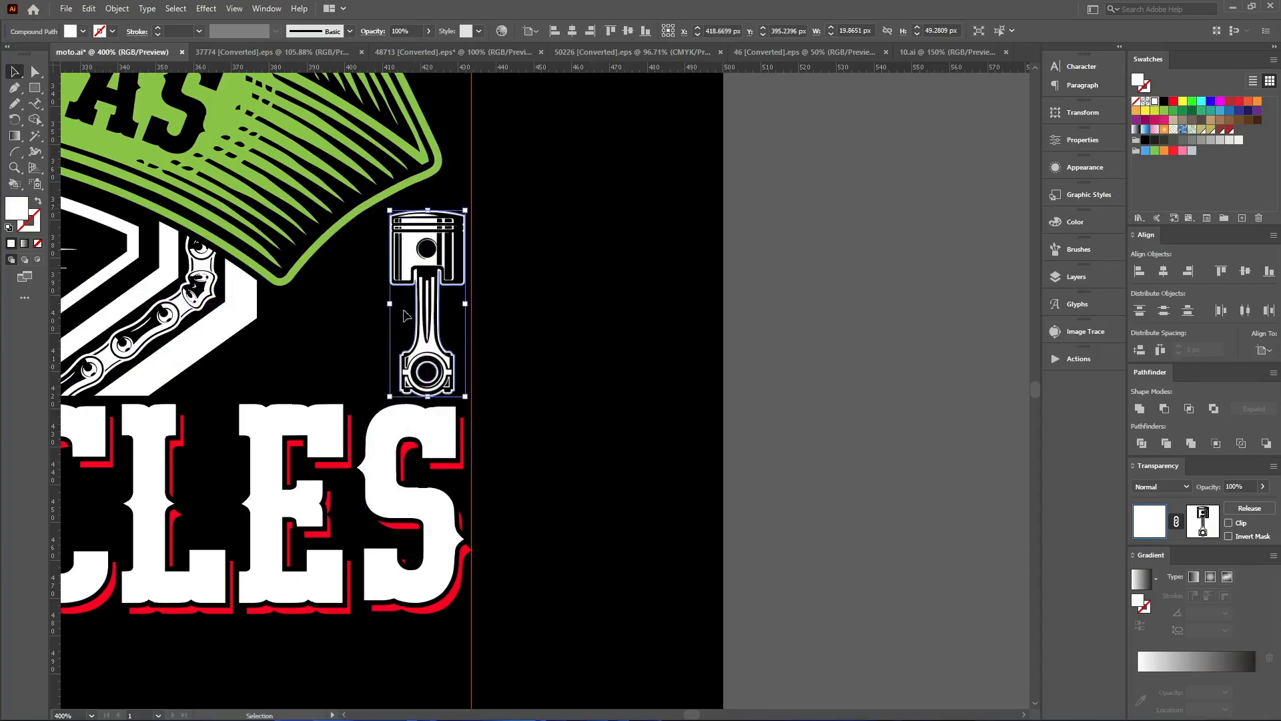
left_click(400, 433, "shift")
left_click(399, 433)
left_click(591, 37)
left_click(558, 270)
Enlarge the piston above the final S proportionally to about 21.6 by 53.5 px, keeping its right edge on the guide
scroll(387, 348, "up", 1)
left_click(442, 194)
left_click_drag(399, 141, 390, 116)
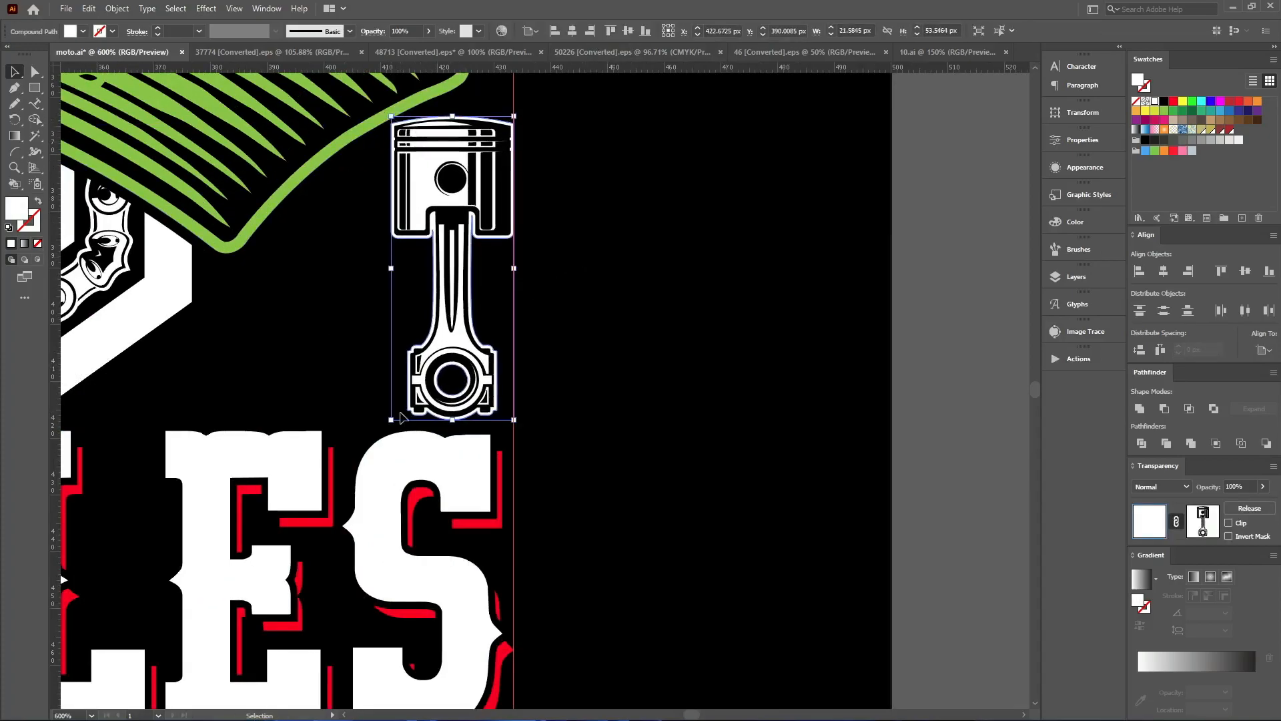
Duplicate the piston twice toward the shield, scaling each copy down from its base so the smallest is about 11.2 by 27.8 px
left_click_drag(450, 198, 335, 201)
left_click_drag(329, 116, 332, 204)
left_click_drag(355, 280, 362, 281)
left_click_drag(358, 271, 268, 279)
left_click_drag(253, 206, 251, 262)
Space the three pistons evenly in the horizontal direction and group them
left_click_drag(453, 363, 457, 367)
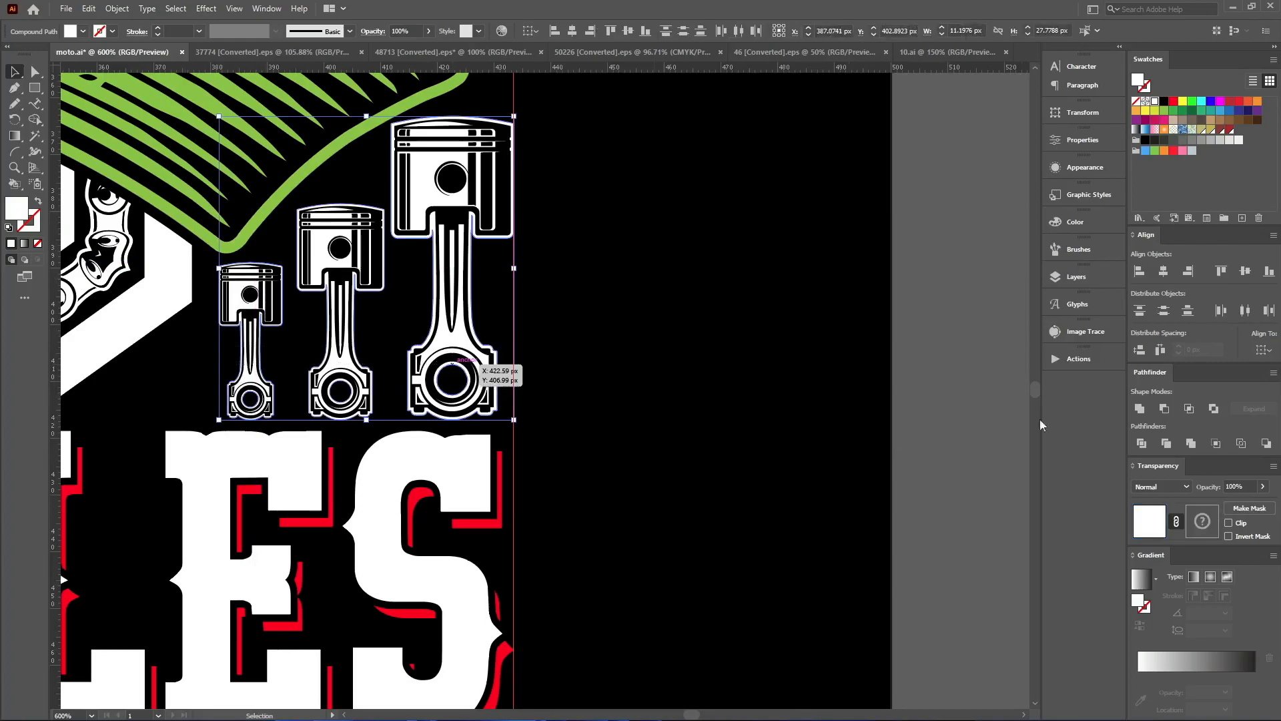
left_click(1159, 350)
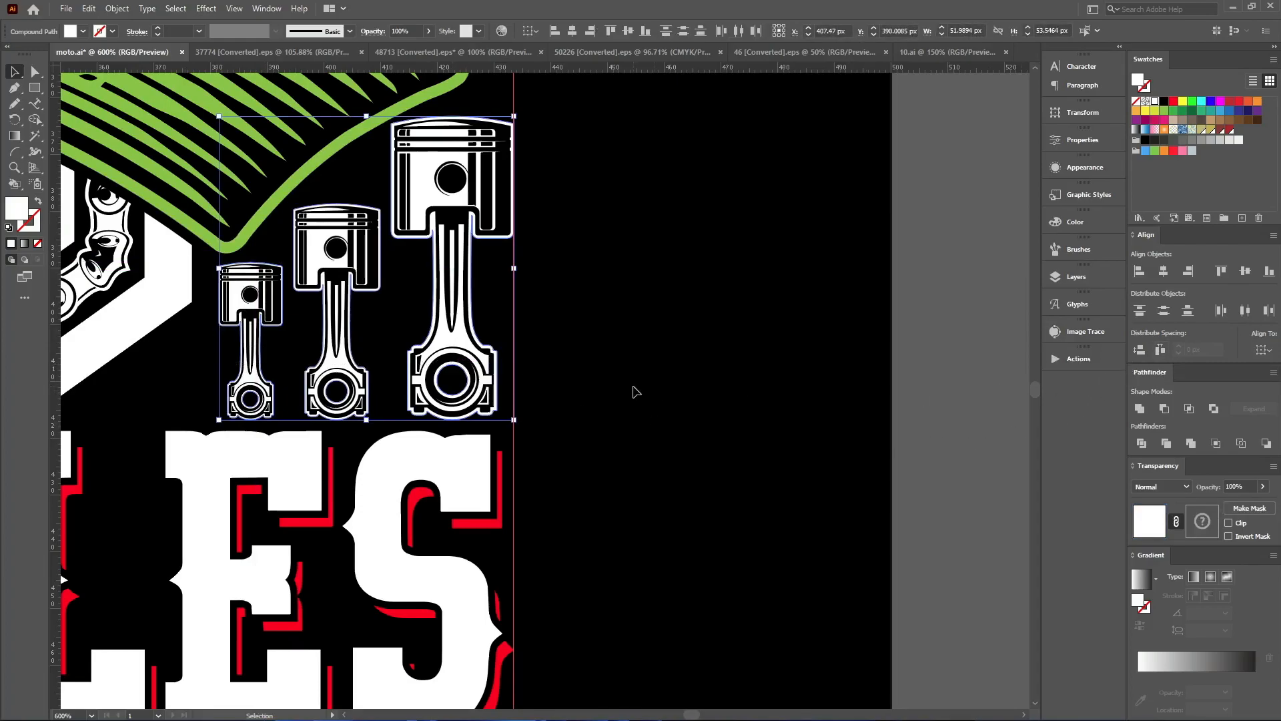
key("ctrl+g")
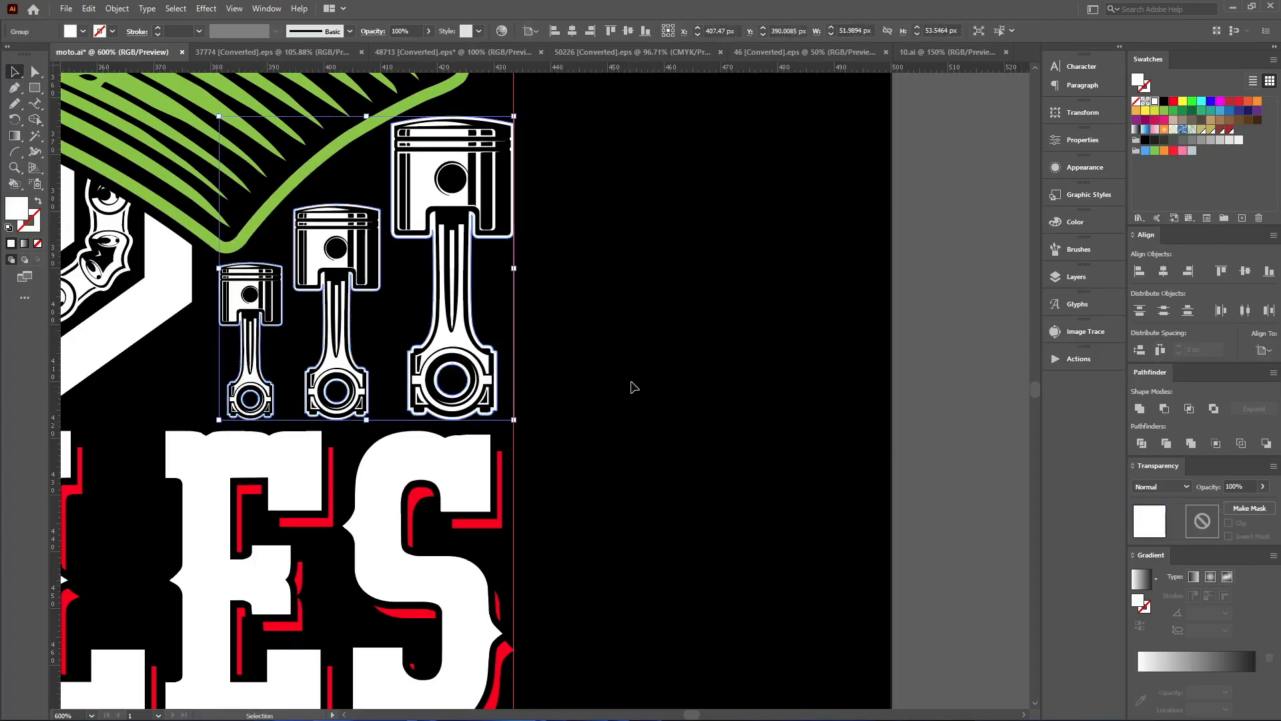
Reflect a copy of the piston group across the vertical axis and align it with the left edge of MOTORCYCLES
scroll(641, 386, "right", 5)
scroll(646, 391, "down", 4)
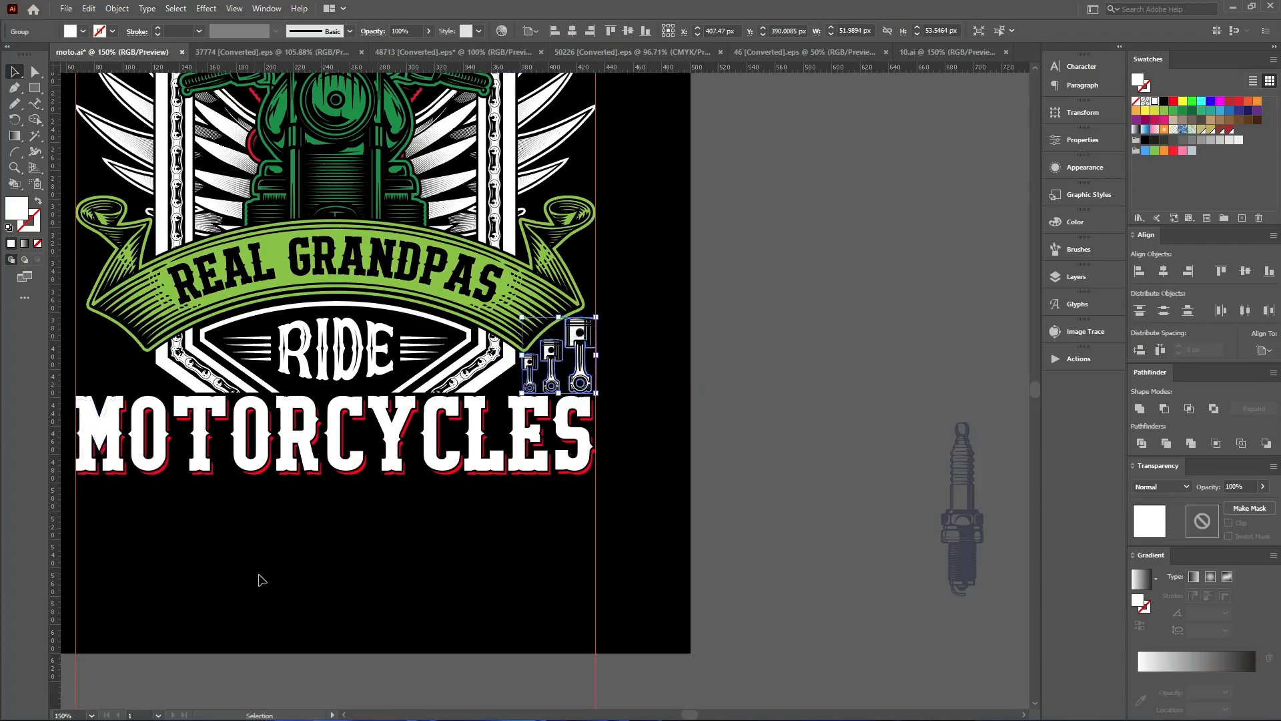
key("o")
left_click(560, 314)
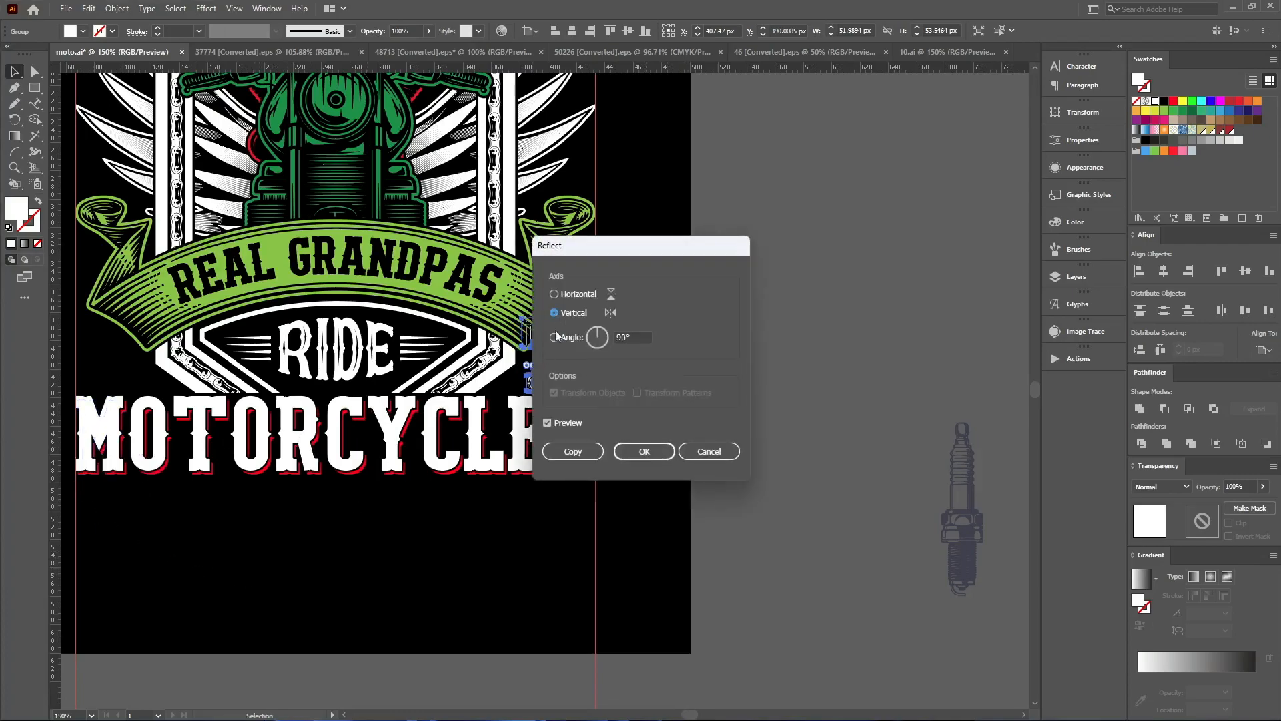
left_click(575, 451)
left_click(521, 461, "shift")
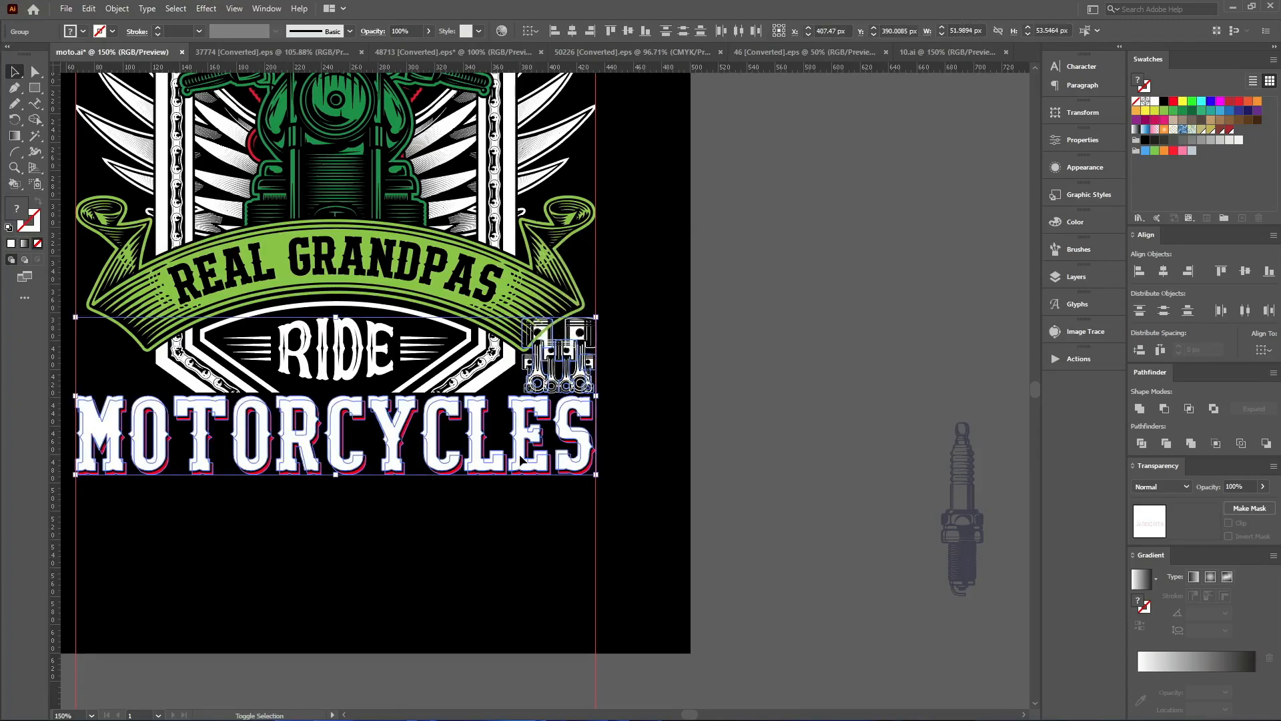
left_click(521, 460)
left_click(553, 32)
left_click(700, 347)
Isolate the checkered band above SOME GRANDPAS and fill it with the dark red swatch
key("ctrl+1")
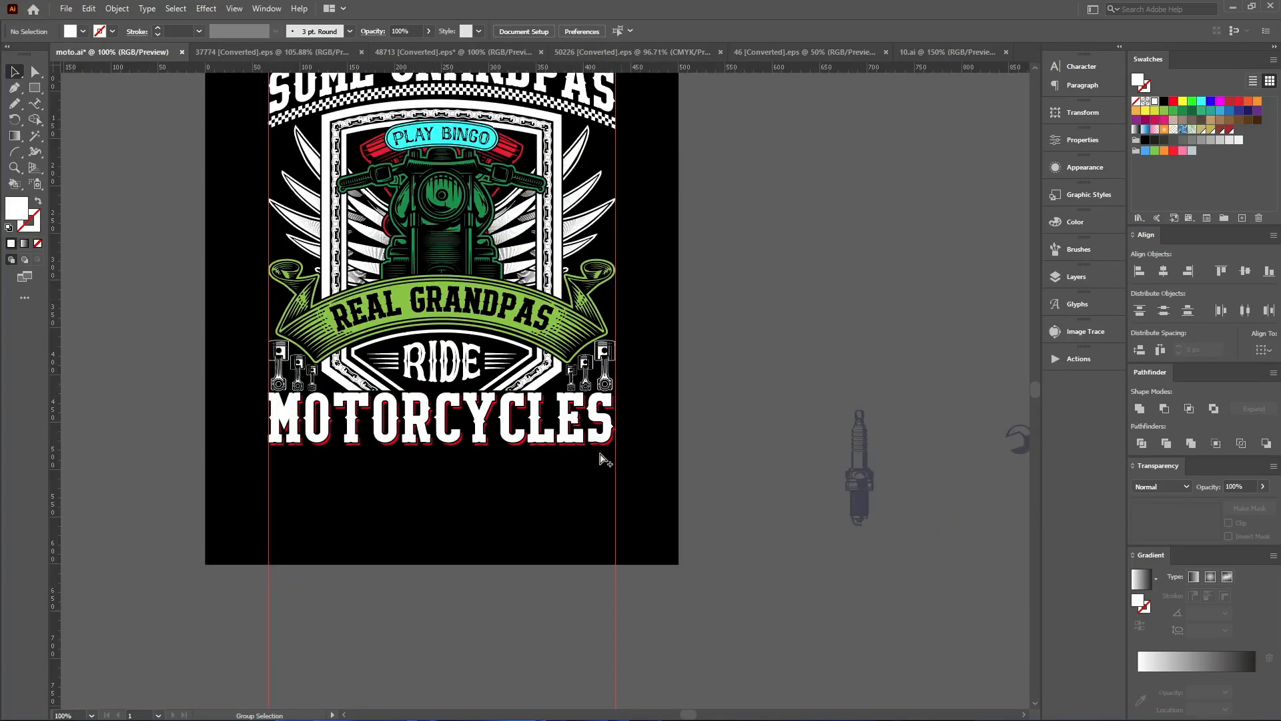
scroll(613, 457, "down", 1)
scroll(519, 209, "up", 2)
left_click(596, 143)
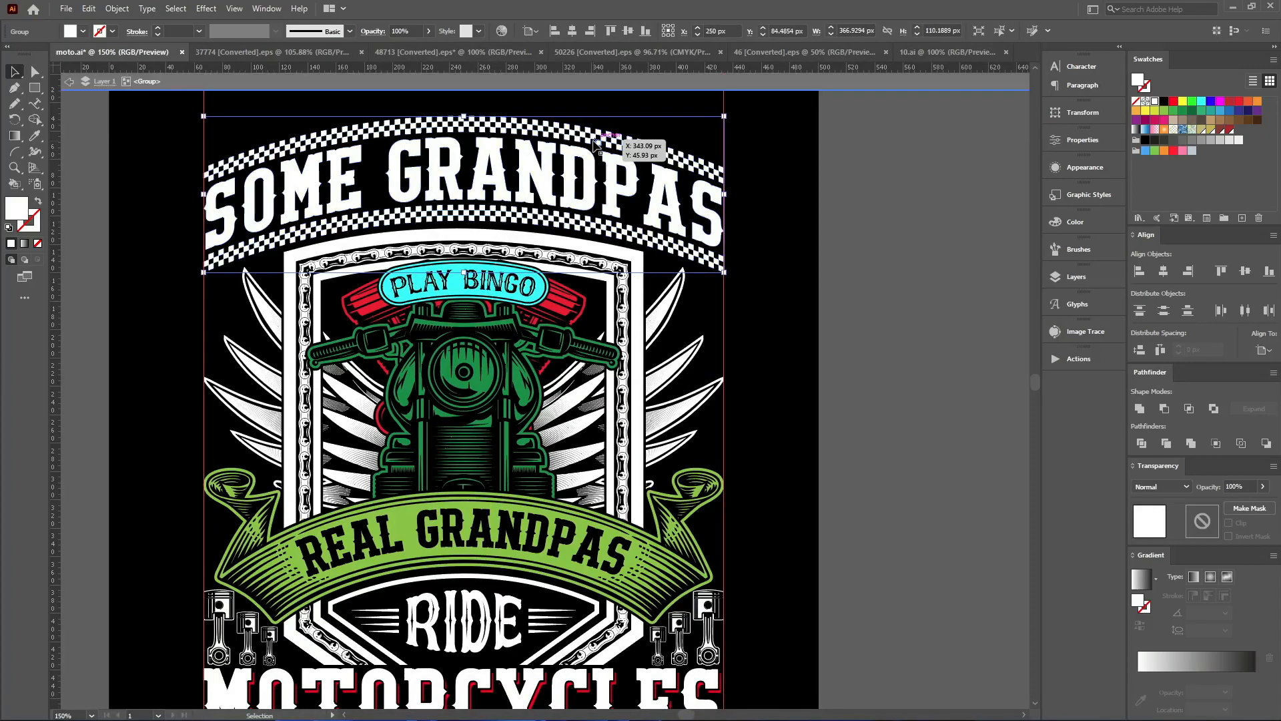
double_click(594, 140)
left_click(594, 140)
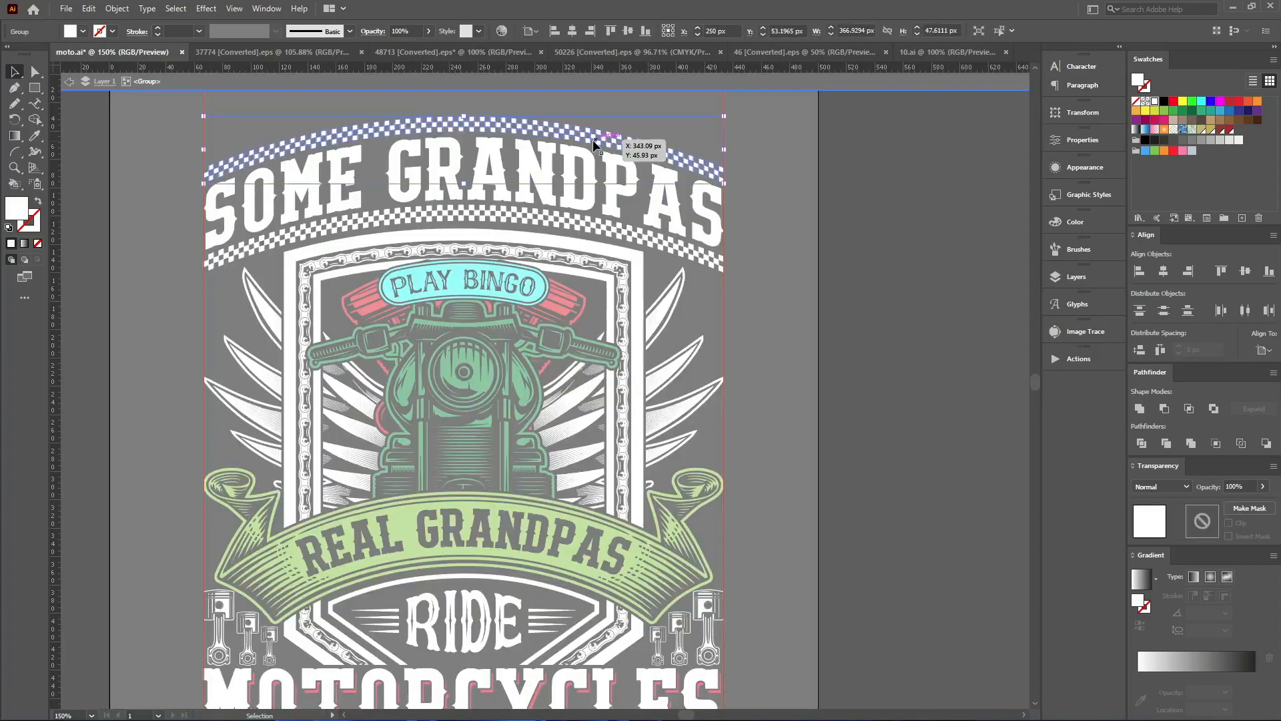
left_click(1230, 131)
Fill the SOME GRANDPAS lettering with the gold swatch R=198 G=181 B=79 and leave the isolated group
left_click(711, 212)
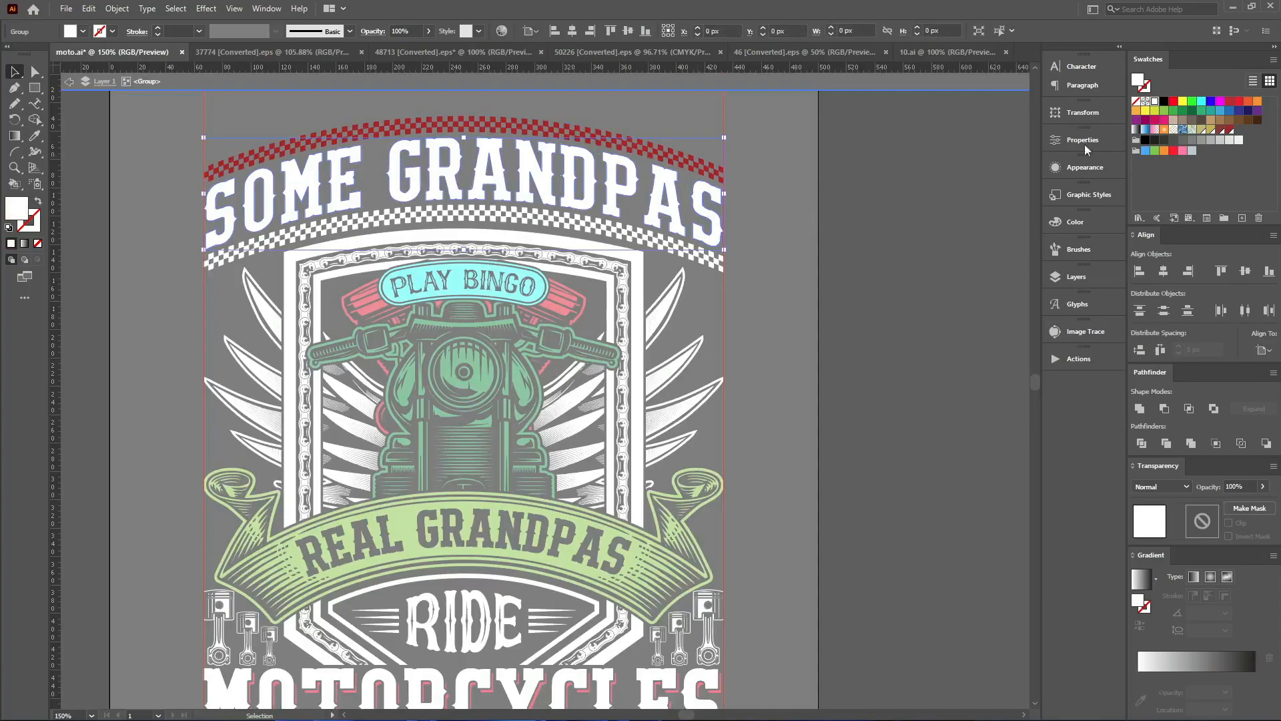
left_click(1212, 131)
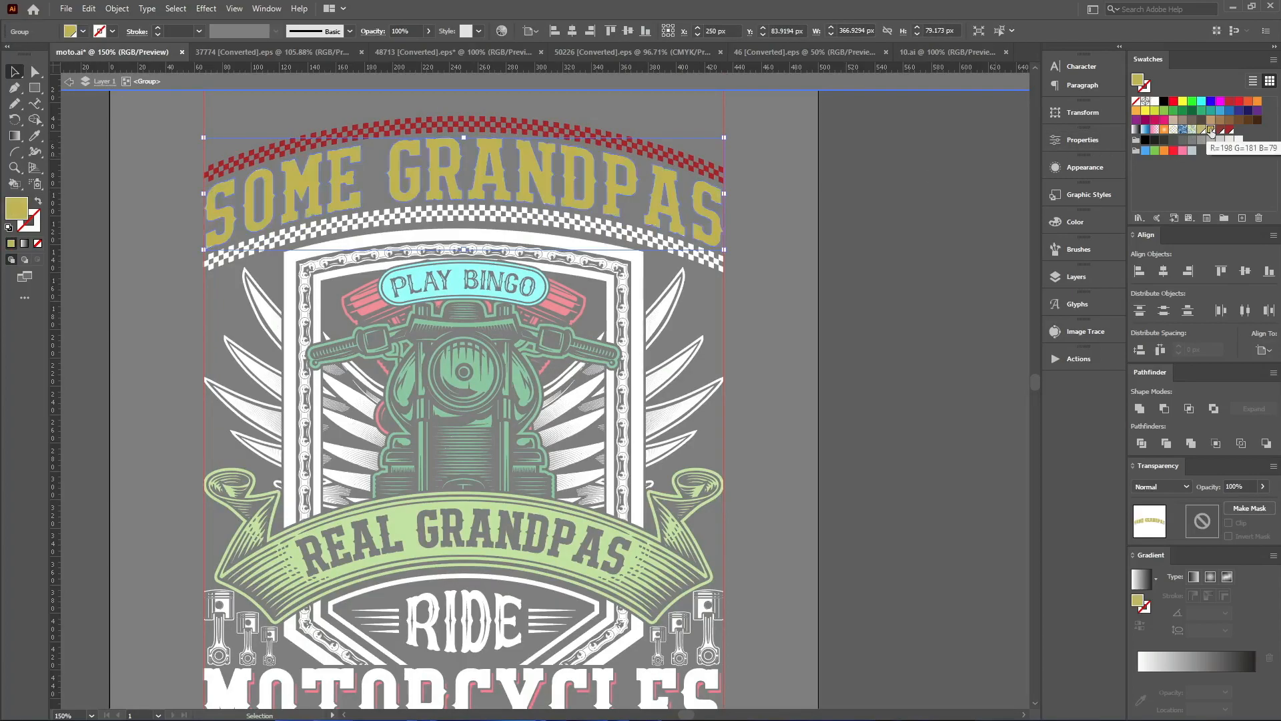
double_click(964, 195)
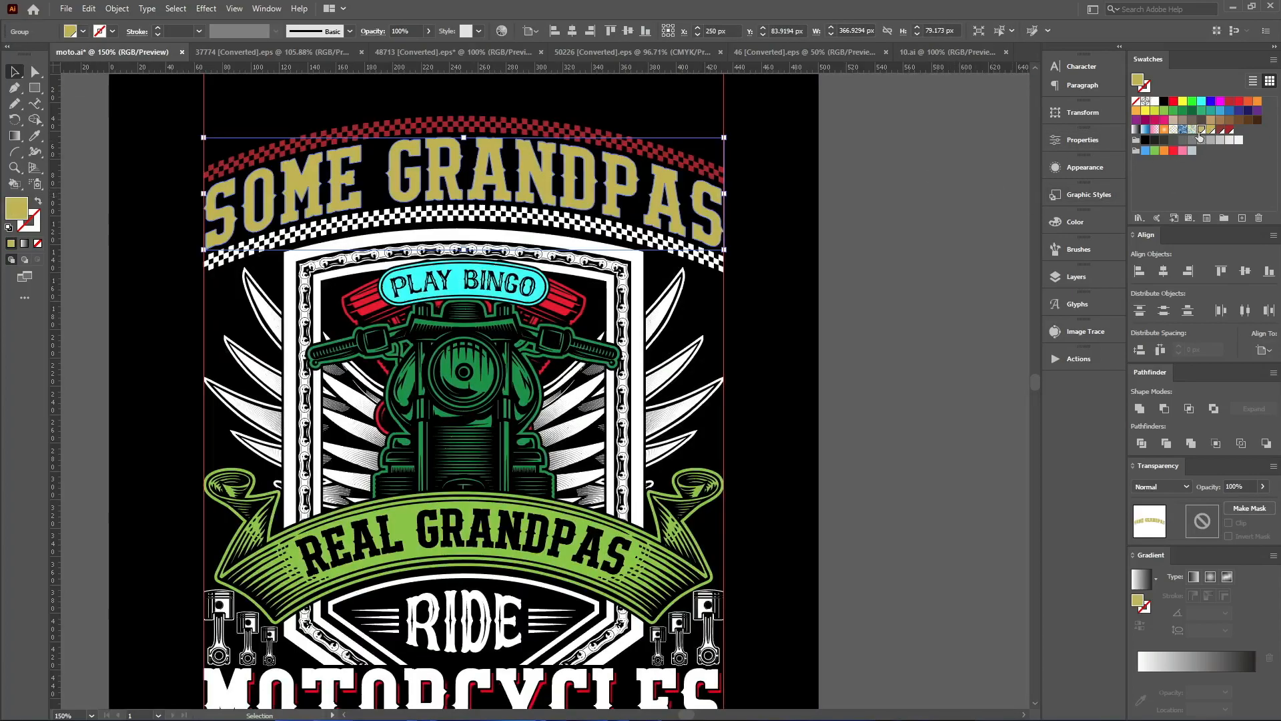
Fill the checkered band below SOME GRANDPAS with the same dark red swatch as the upper band
left_click(680, 253)
double_click(677, 252)
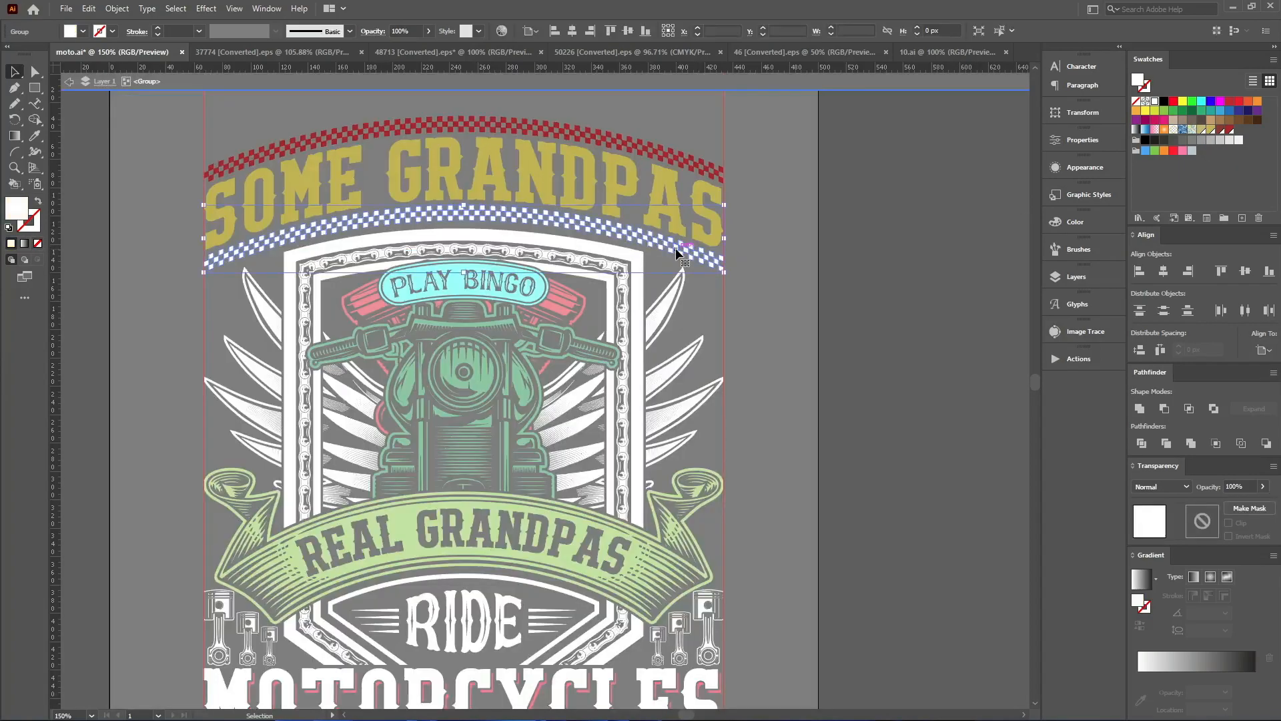
left_click(1230, 130)
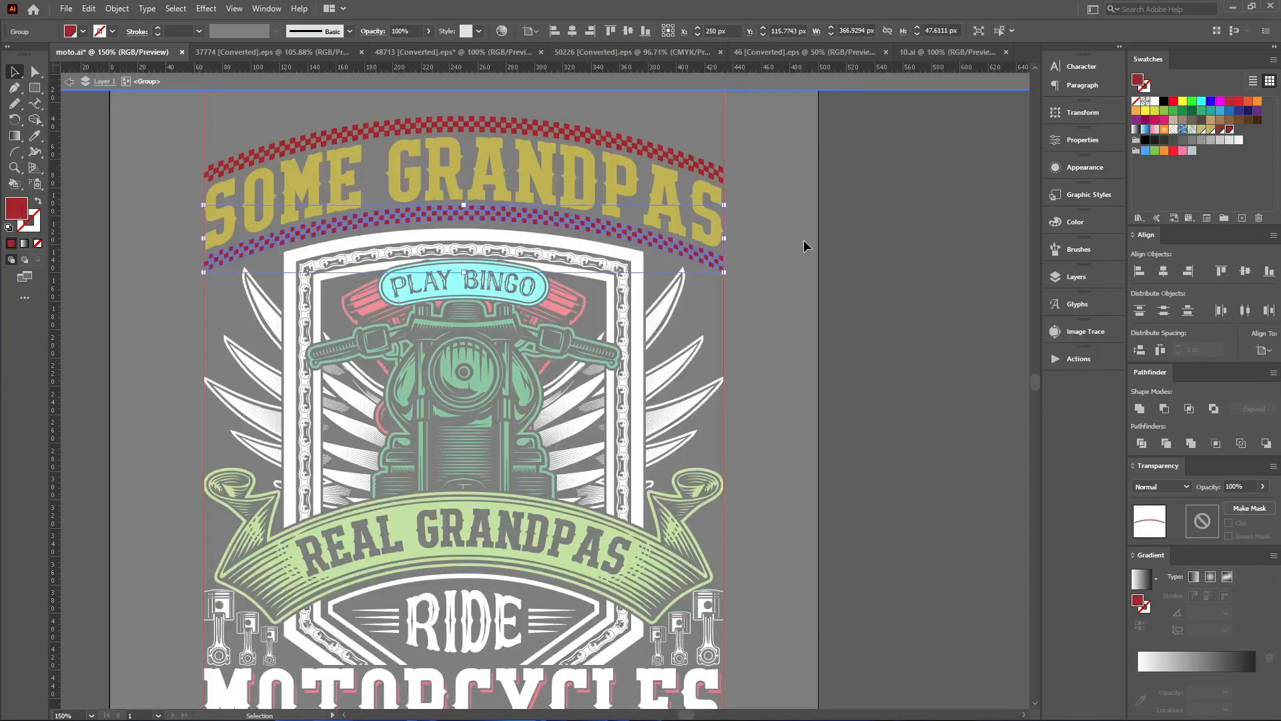
double_click(804, 239)
scroll(778, 250, "down", 3)
scroll(777, 252, "up", 3)
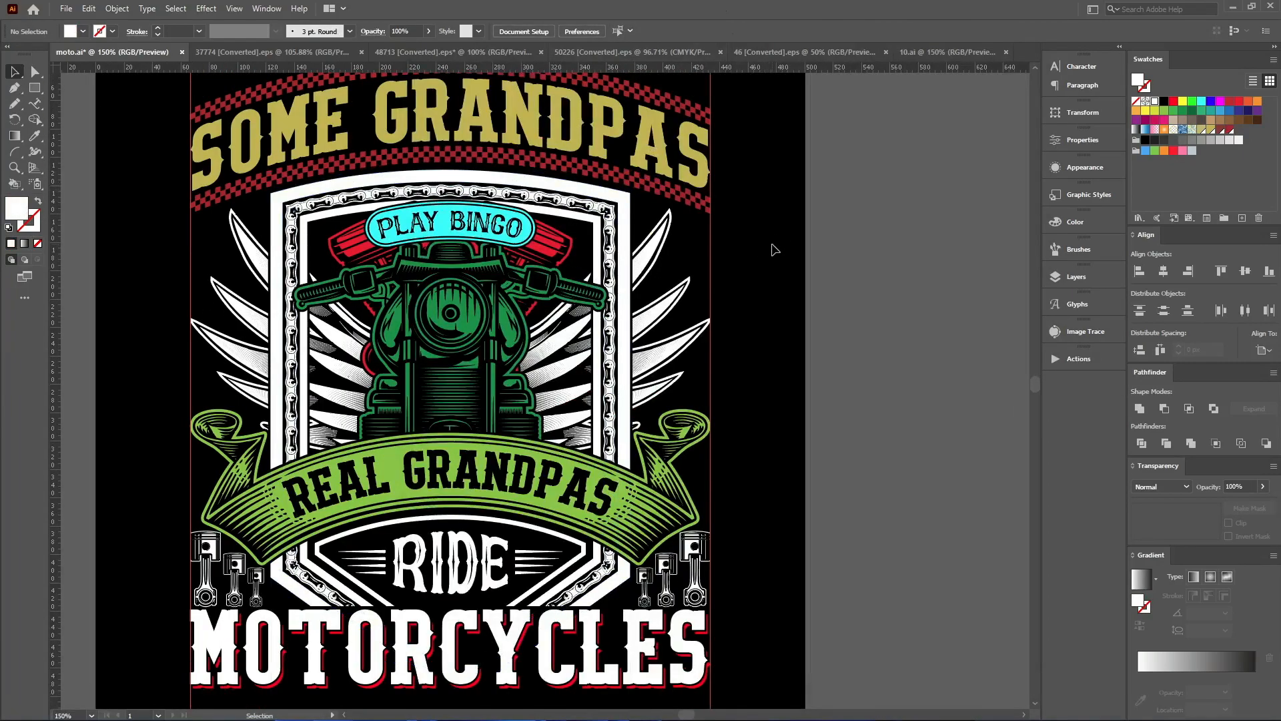
Apply the gold of the SOME GRANDPAS lettering to the shield's outer frame and inner frame line with the Eyedropper
left_click(710, 185)
scroll(476, 188, "up", 3)
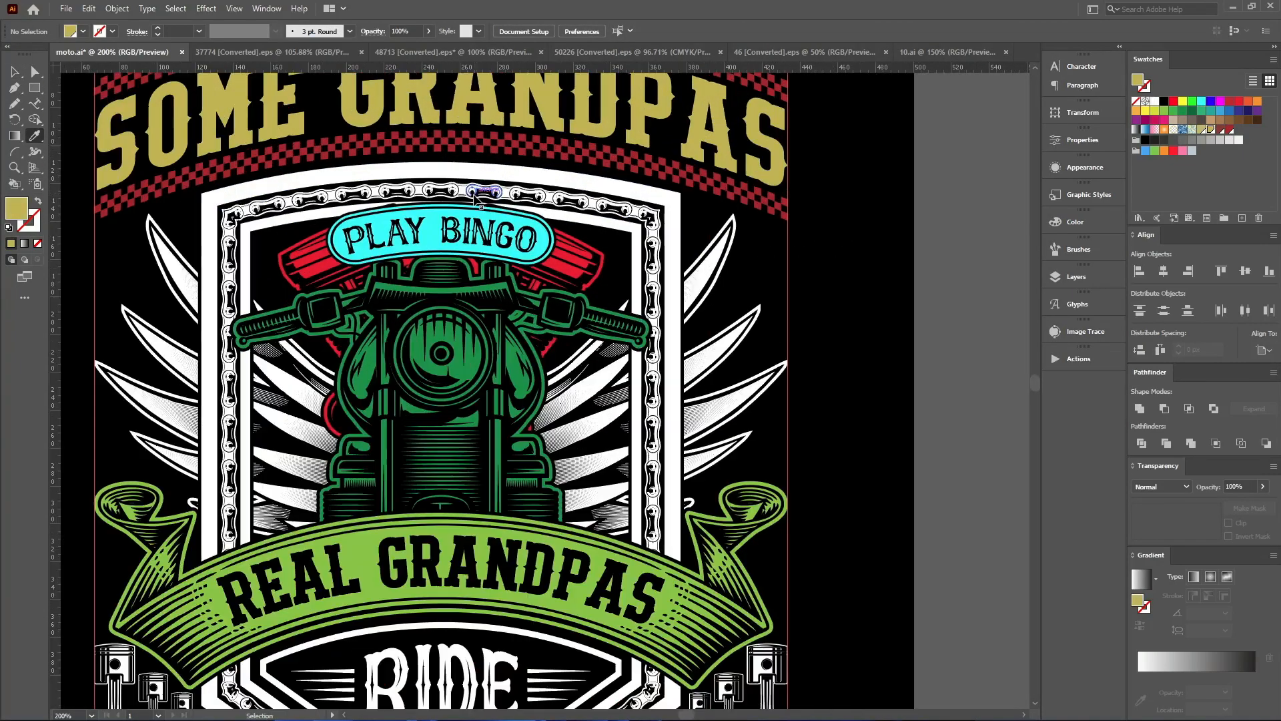
left_click(477, 176, "alt")
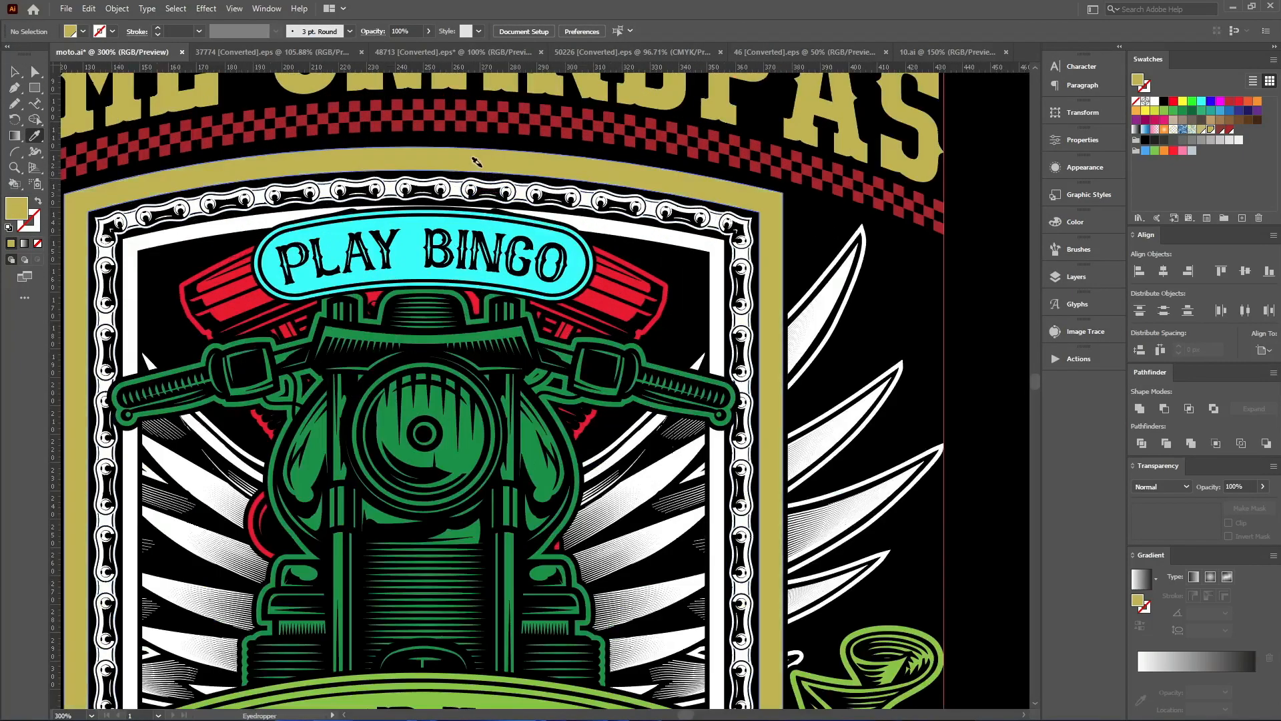
left_click(579, 222, "alt")
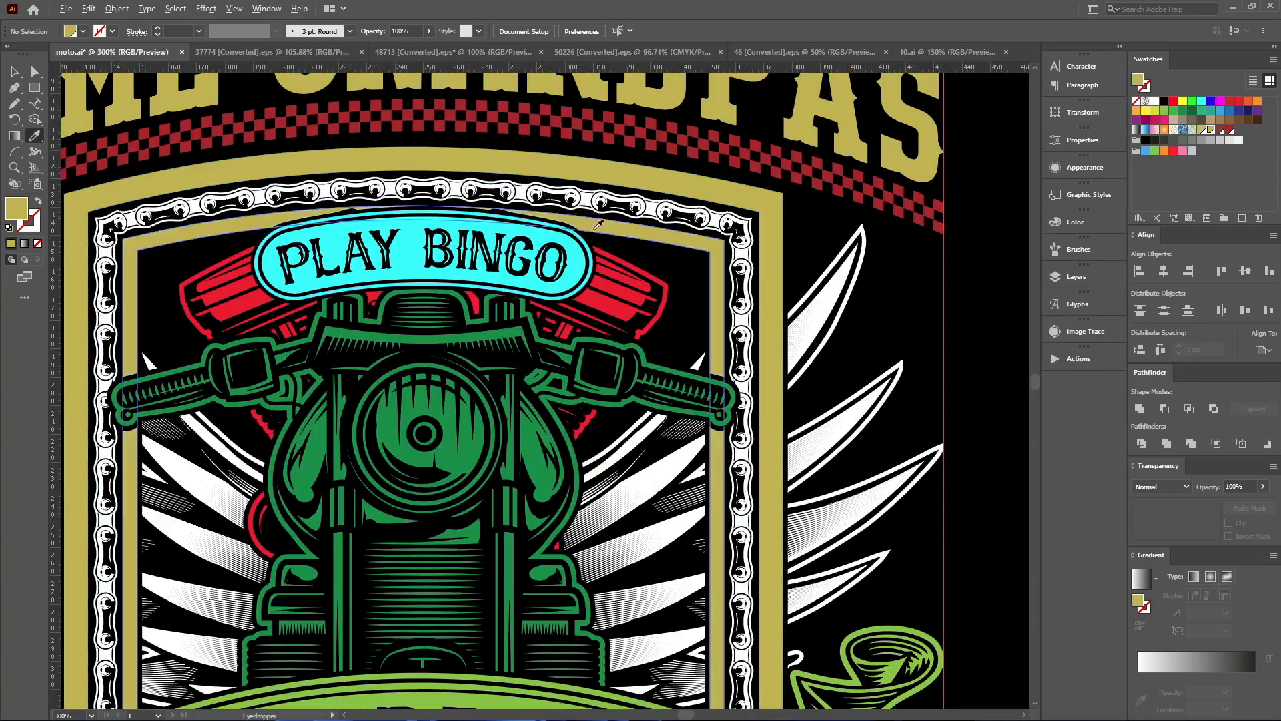
Sample the checkered band's dark red and apply it to the entire chain border inside the shield frame
left_click(585, 133)
left_click(572, 196, "alt")
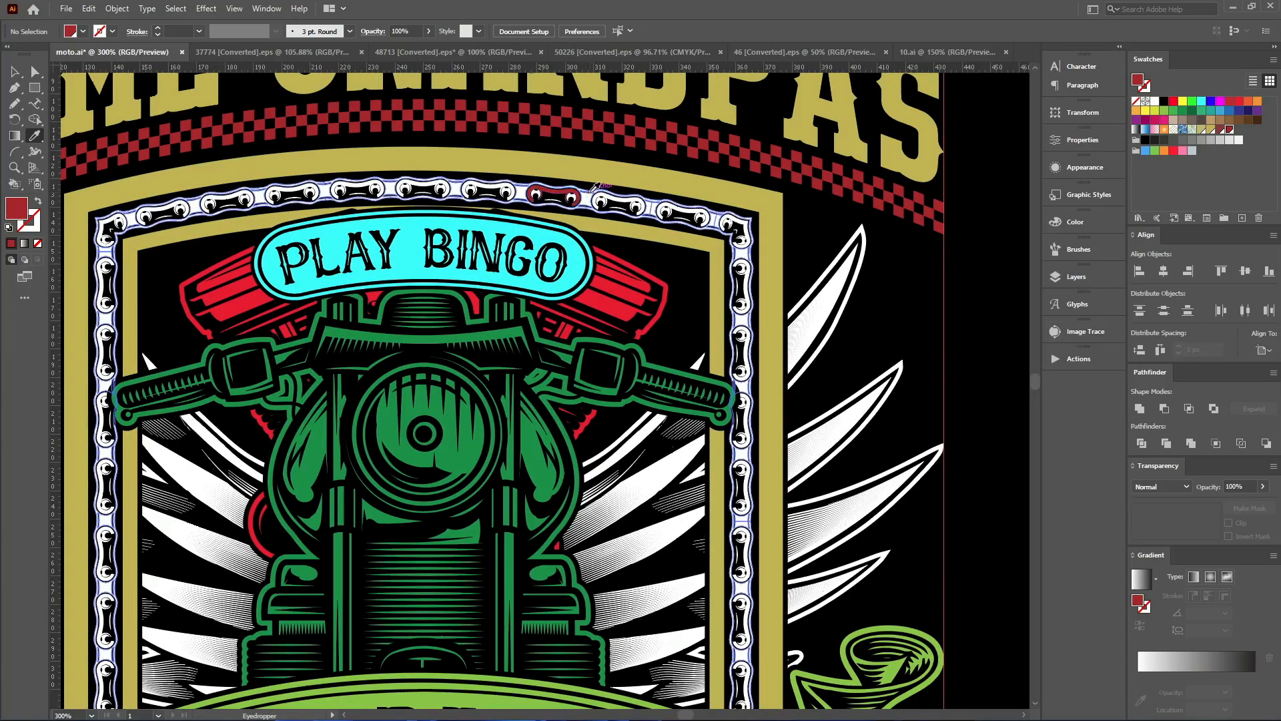
key("v")
double_click(591, 195)
double_click(590, 195)
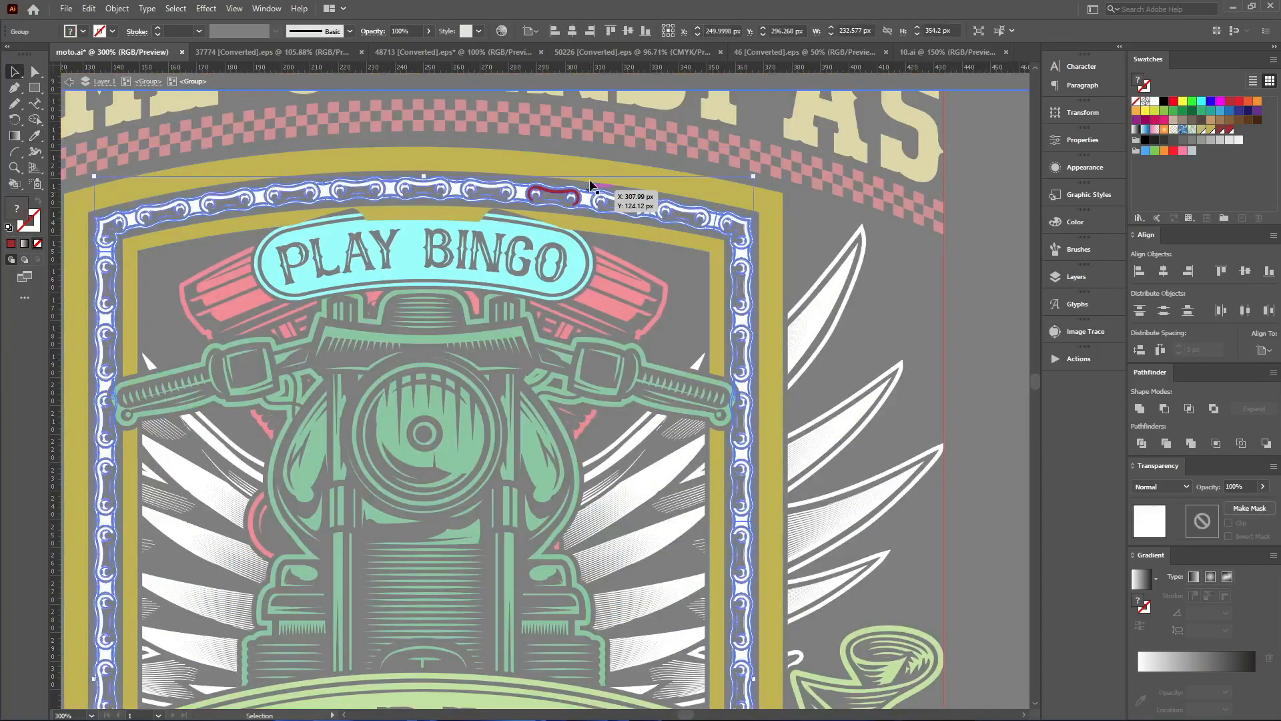
key("i")
left_click(590, 136)
key("Escape")
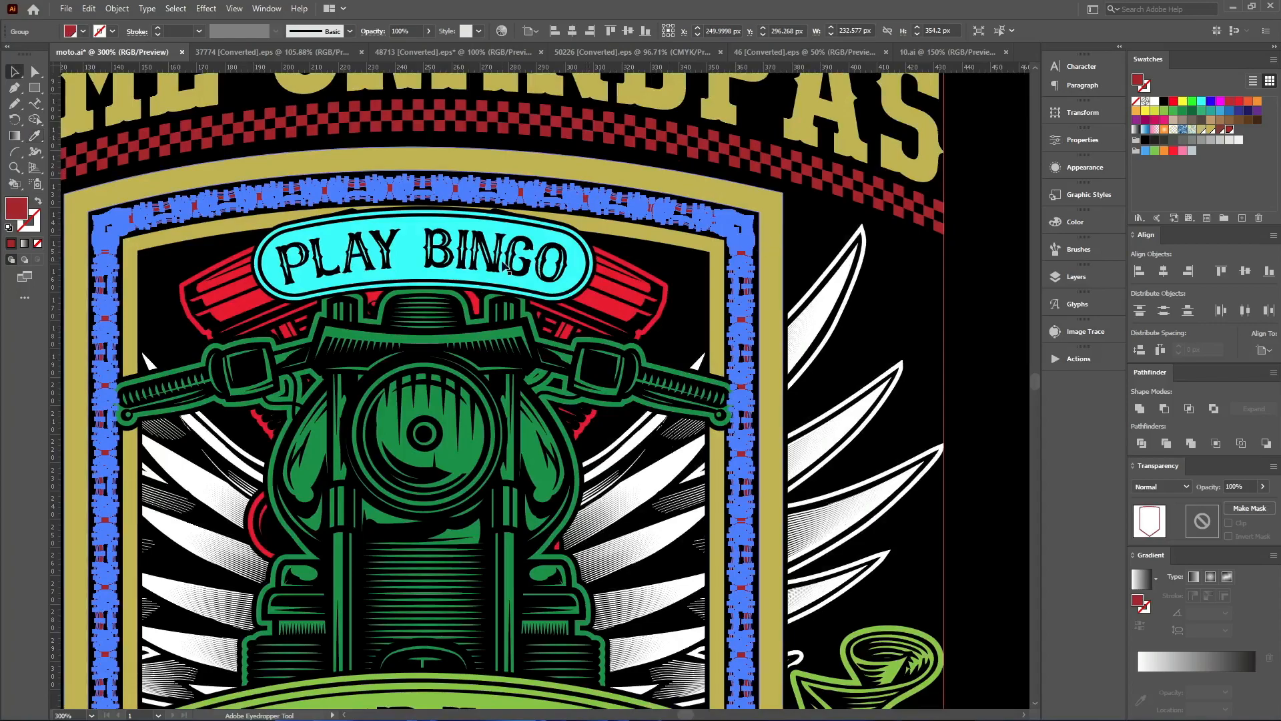
Sample the checkered band's dark red with the Eyedropper and apply it to the PLAY BINGO badge
key("v")
left_click(495, 253)
key("i")
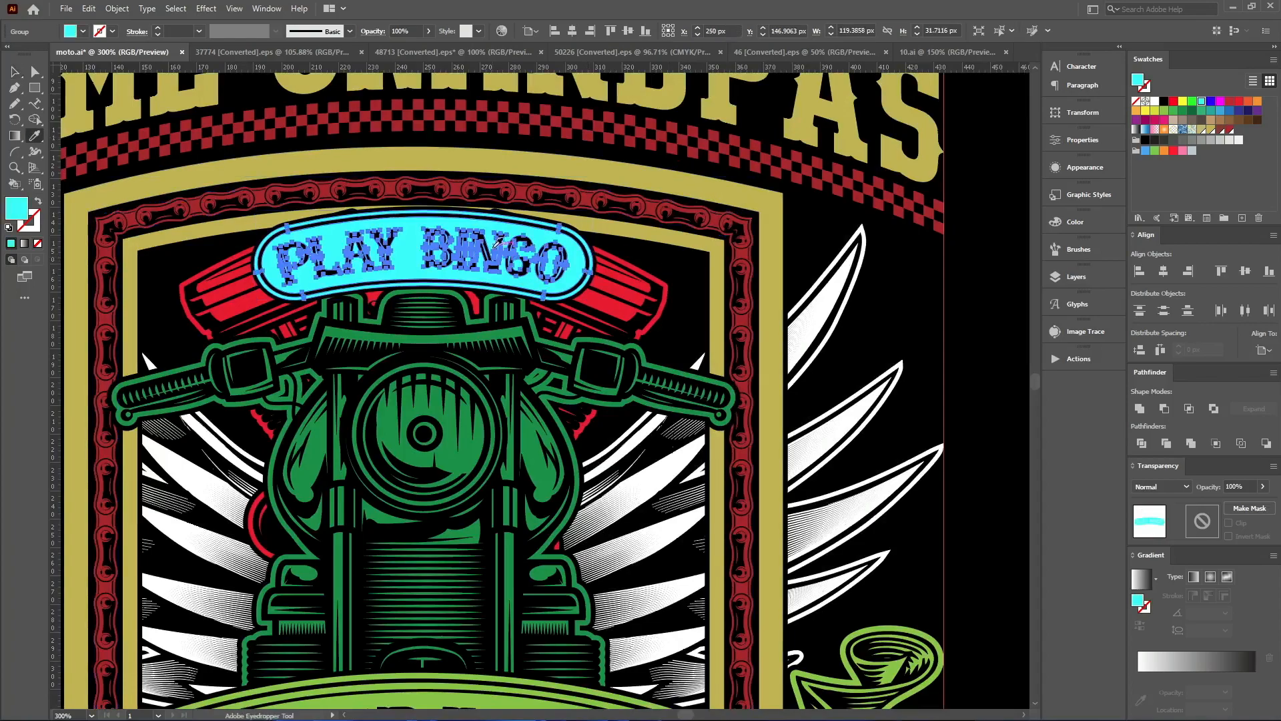
left_click(546, 116)
key("v")
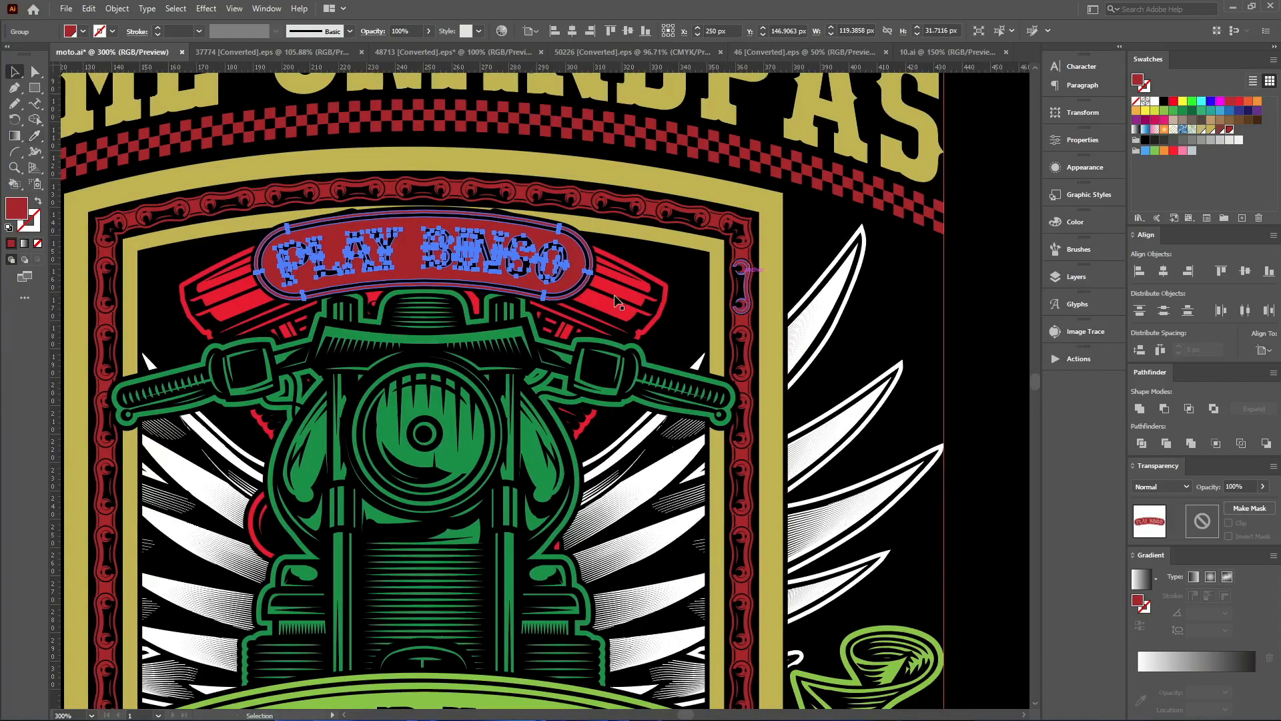
Isolate the motorcycle group behind the PLAY BINGO badge, apply the SOME GRANDPAS gold to it, and leave isolation
left_click(615, 298)
double_click(615, 296)
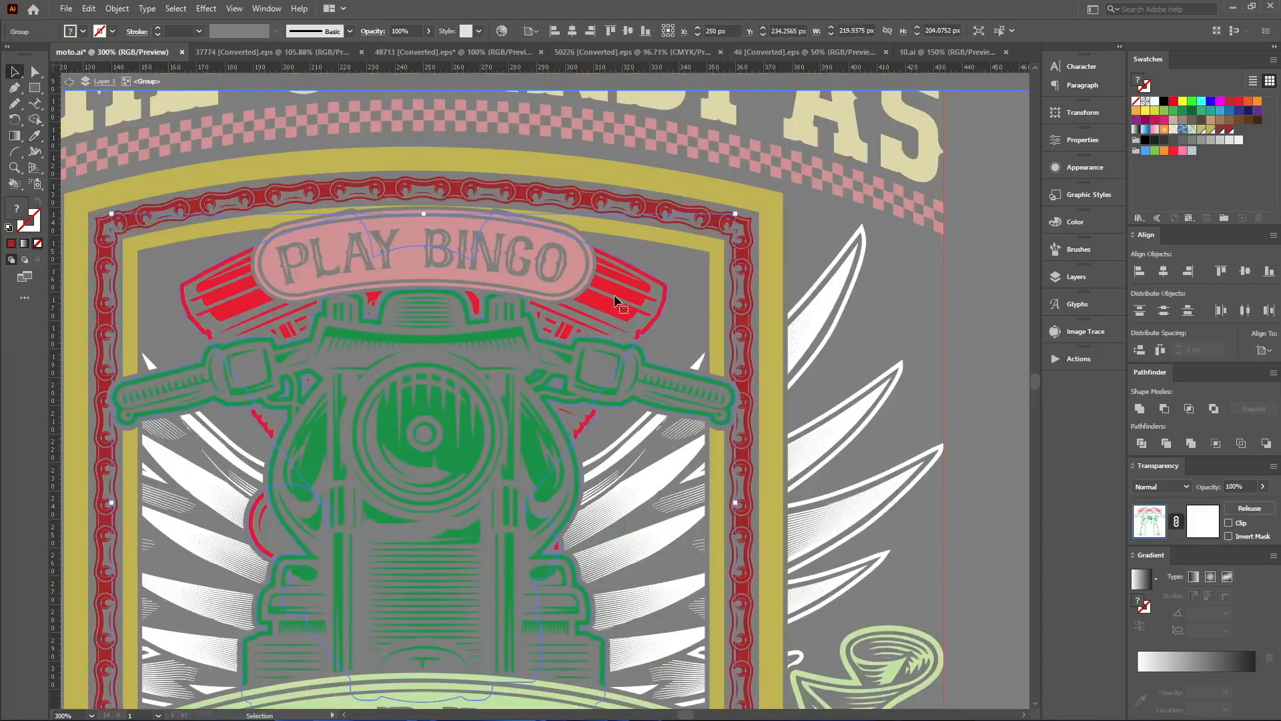
key("i")
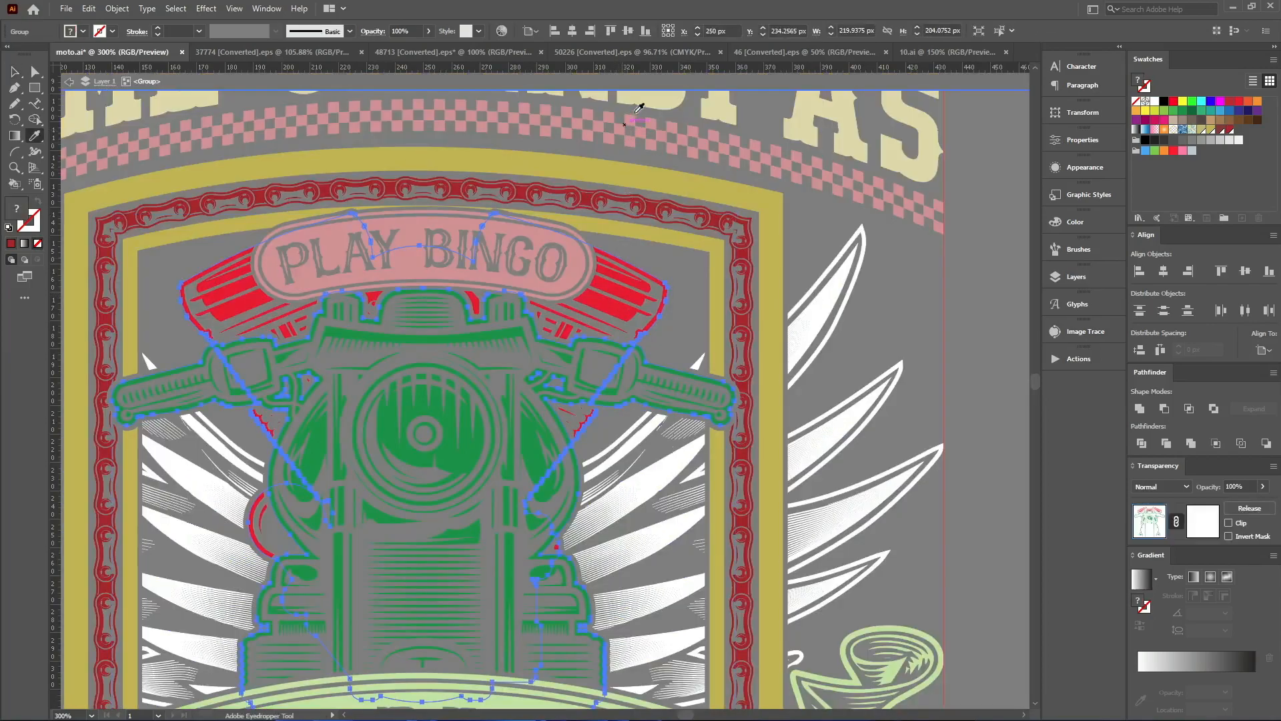
left_click(636, 109)
key("v")
double_click(920, 336)
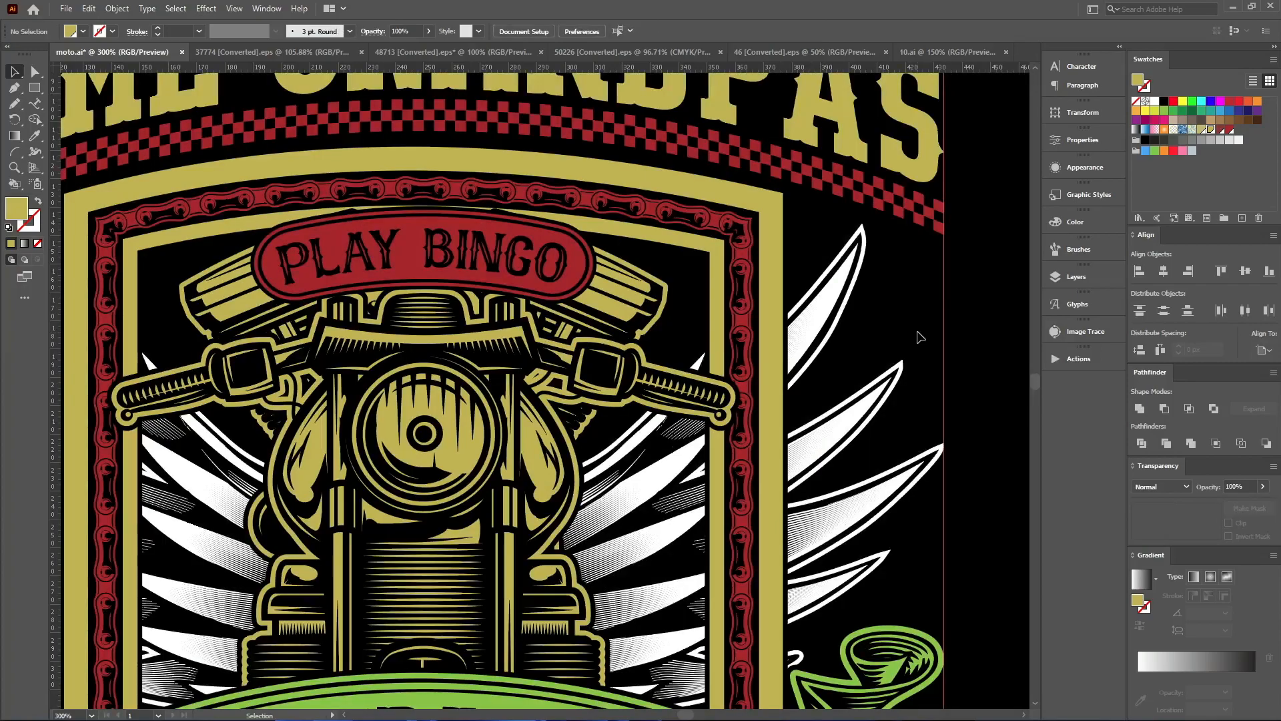
Isolate the white wings, select all of their shapes, apply the gold of the artwork, and leave isolation
scroll(904, 327, "down", 4)
left_click(896, 325)
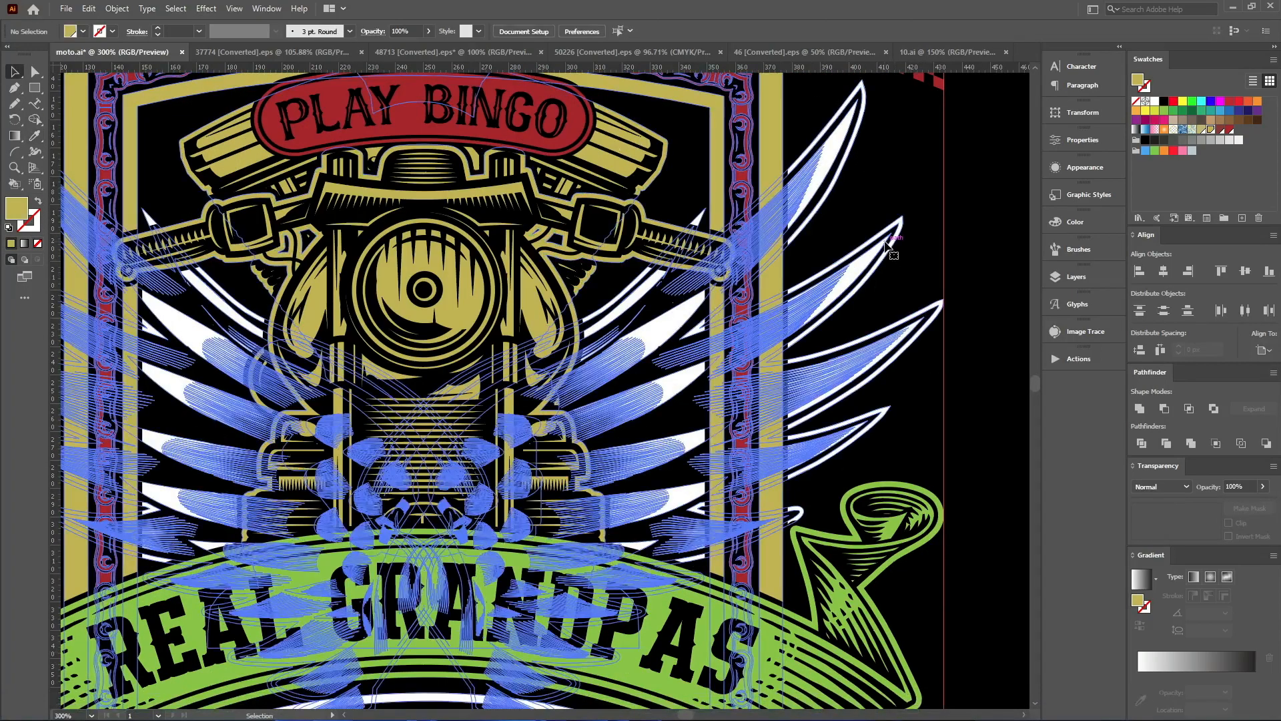
double_click(887, 244)
key("ctrl+a")
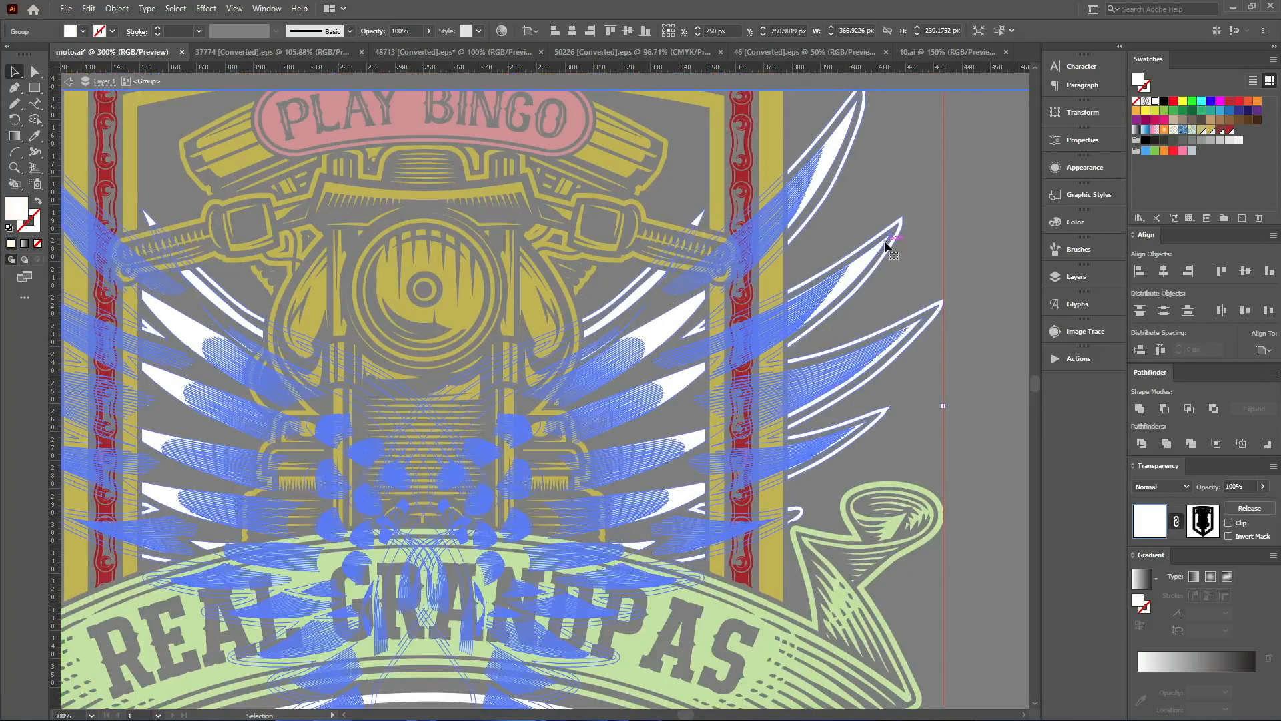
key("i")
left_click(636, 155)
key("v")
double_click(888, 153)
Isolate the motorcycle's front inside its group, fill it with the dark red swatch, and leave isolation
scroll(734, 198, "down", 1)
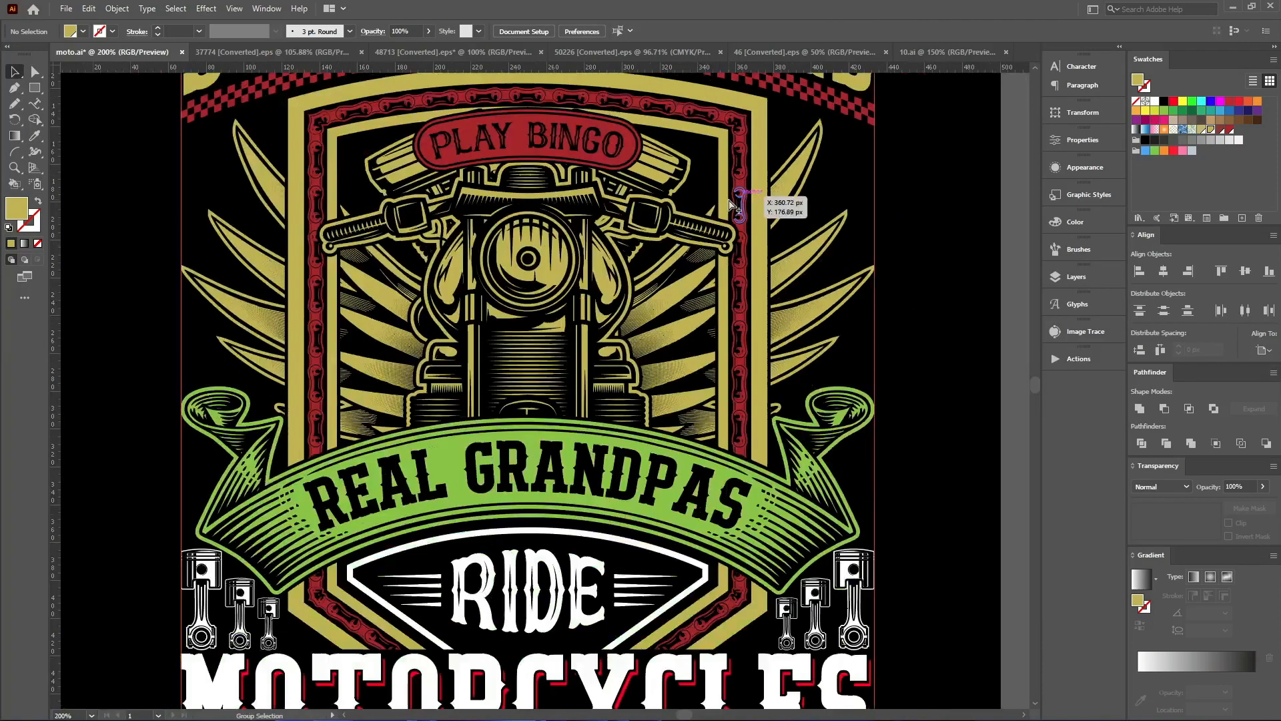
scroll(730, 204, "down", 1)
double_click(575, 261)
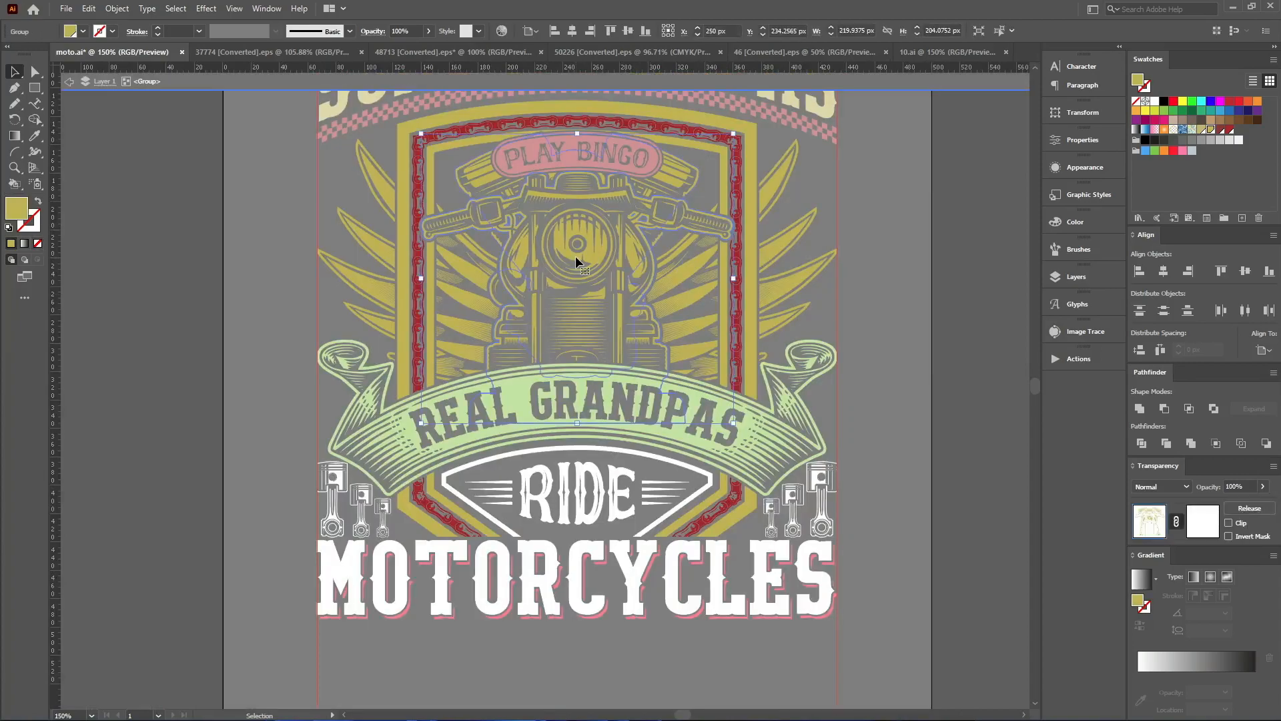
double_click(575, 260)
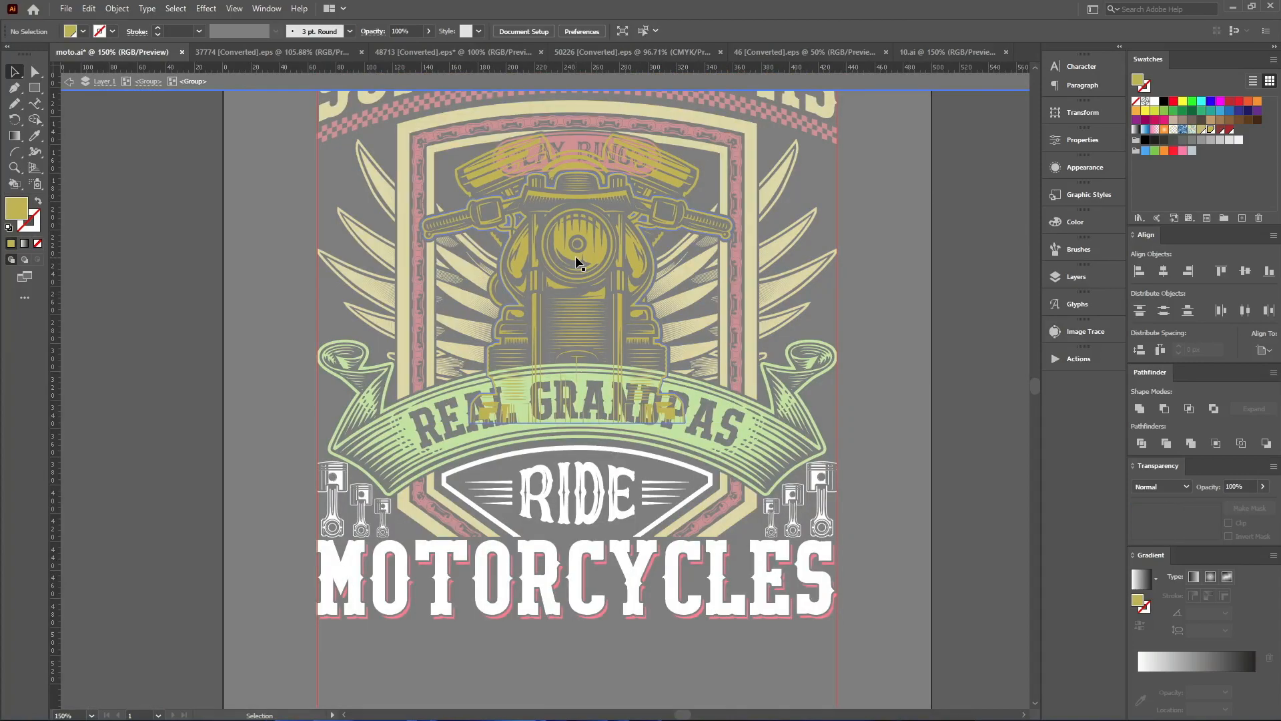
left_click(1231, 131)
double_click(882, 220)
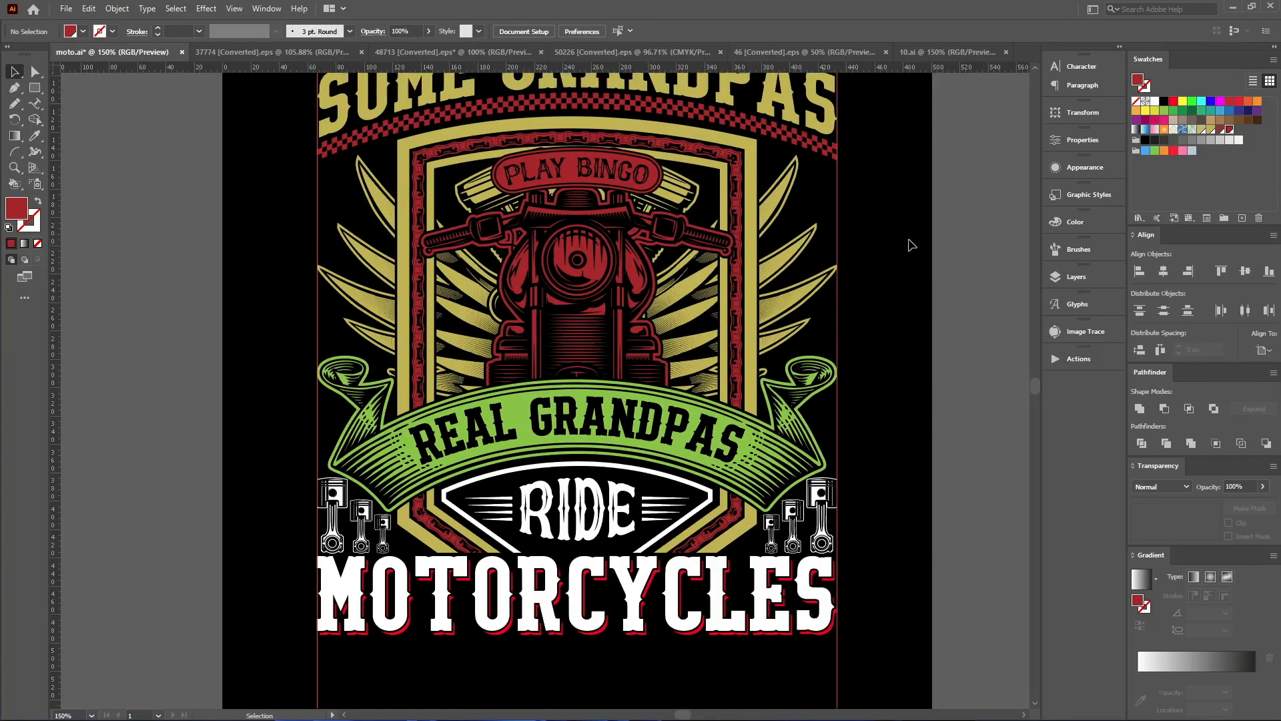
Sample the motorcycle's dark red with the Eyedropper, apply it to the green REAL GRANDPAS ribbon, and deselect it
scroll(912, 245, "up", 2)
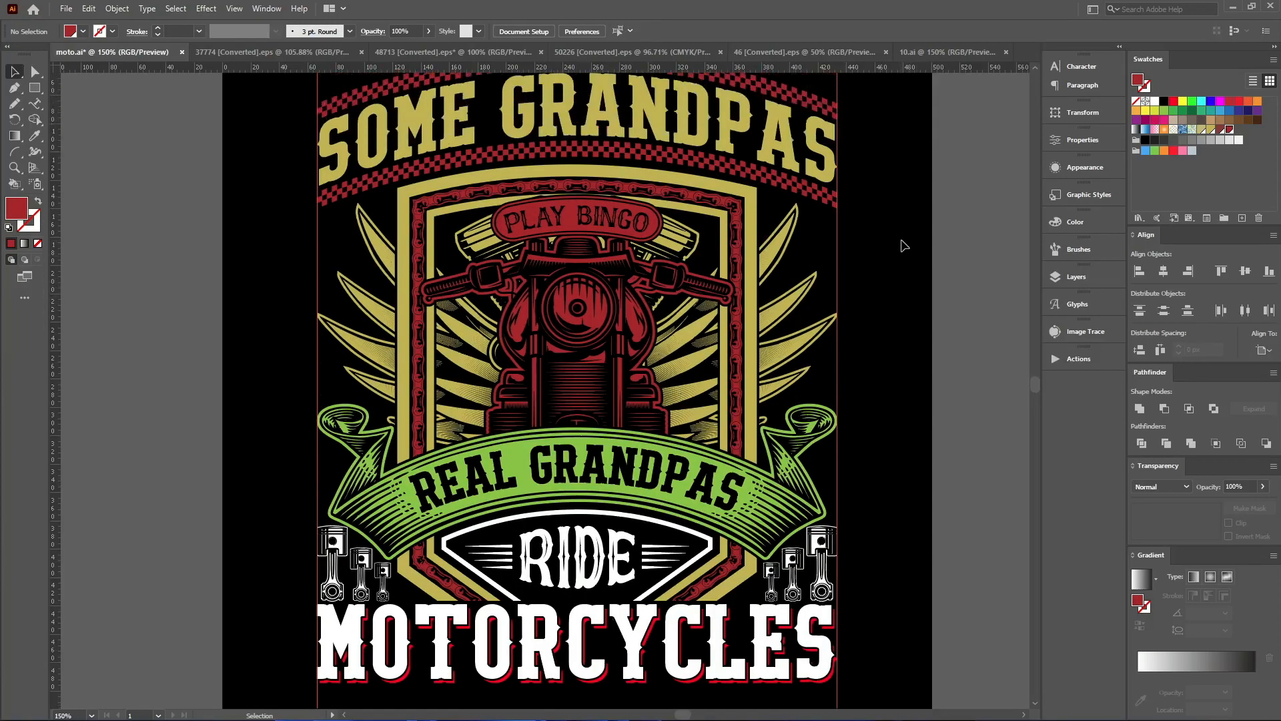
scroll(901, 250, "down", 3)
left_click(815, 413)
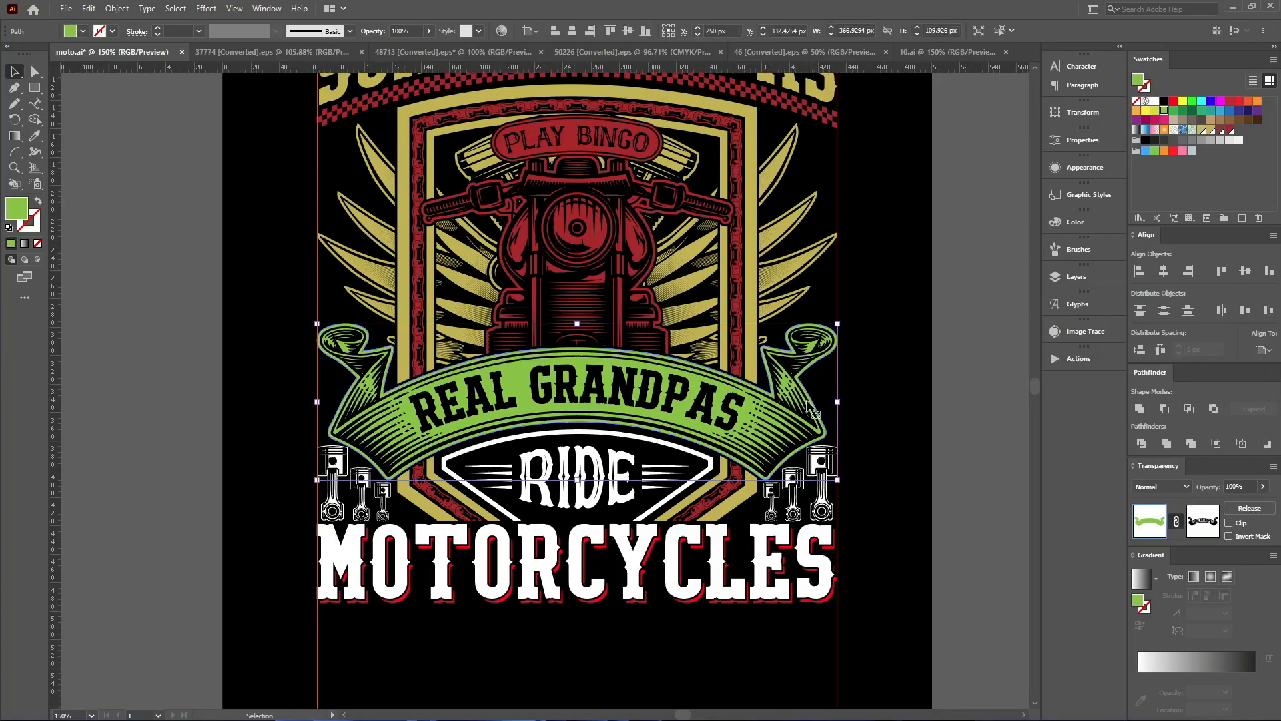
key("i")
left_click(644, 300)
key("v")
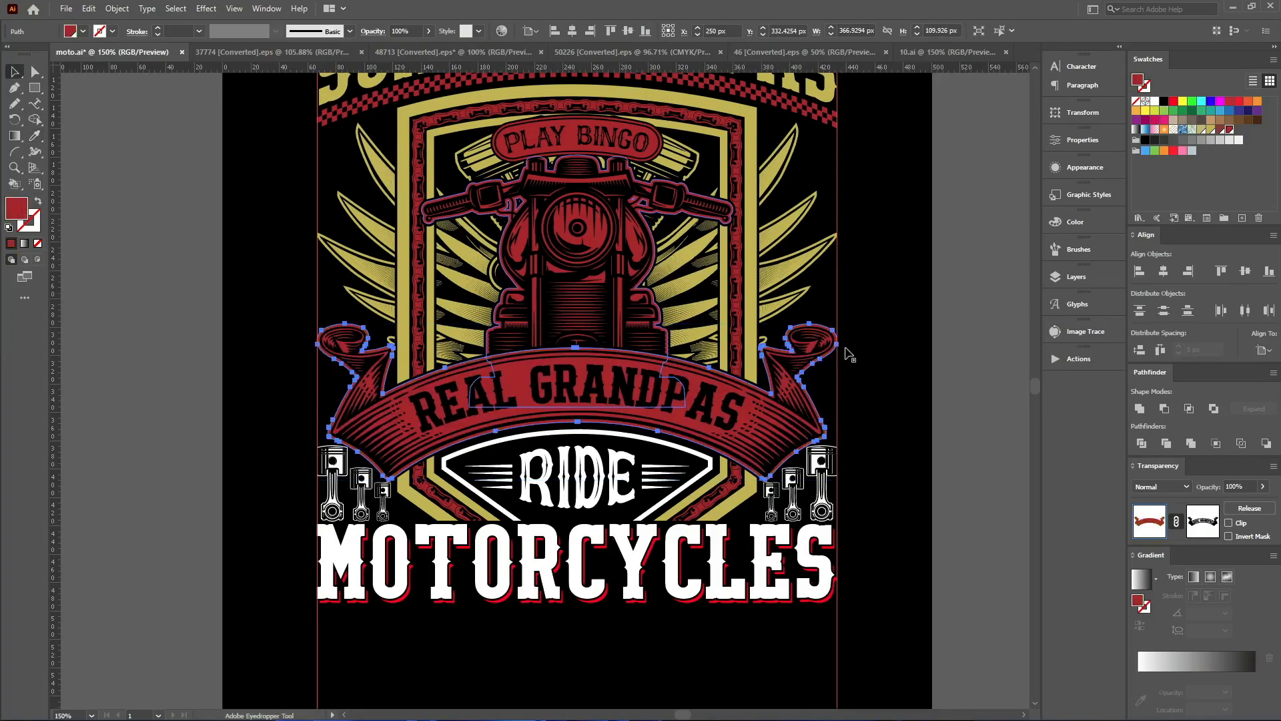
left_click(928, 419)
Isolate the shield group, apply the frame's gold to the white outline around RIDE, and leave isolation
scroll(915, 419, "down", 2)
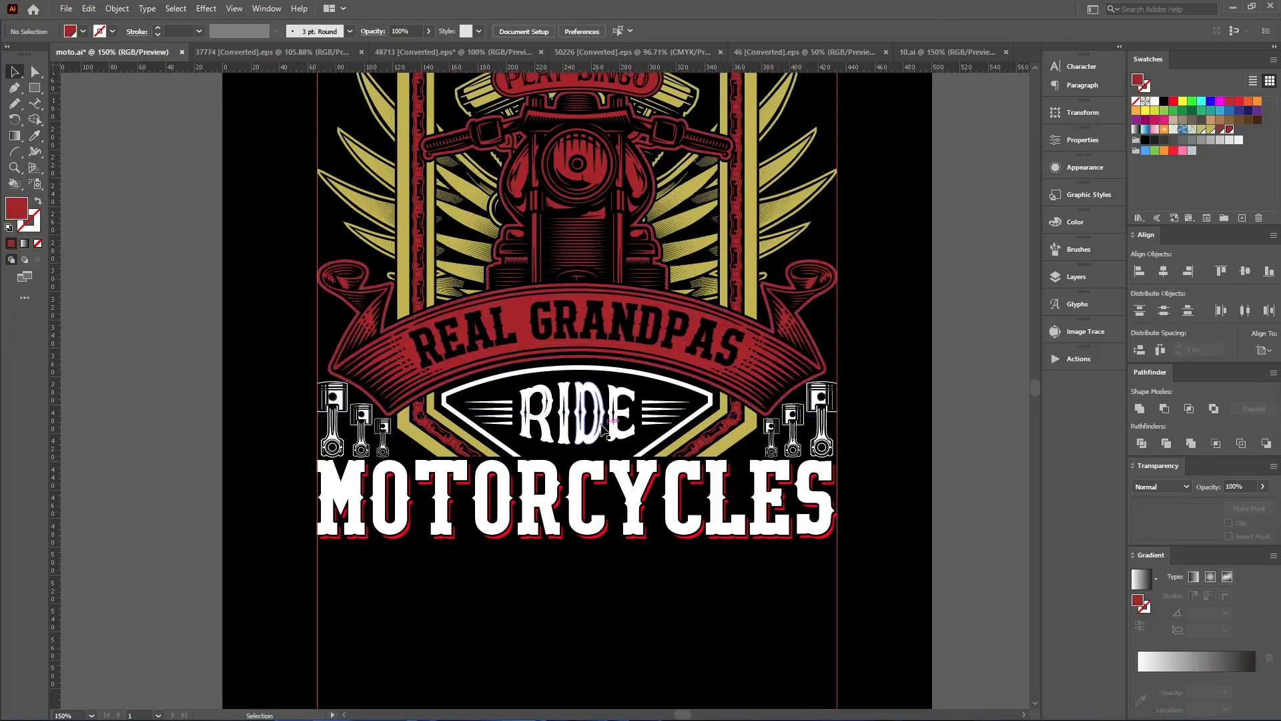
left_click(580, 373)
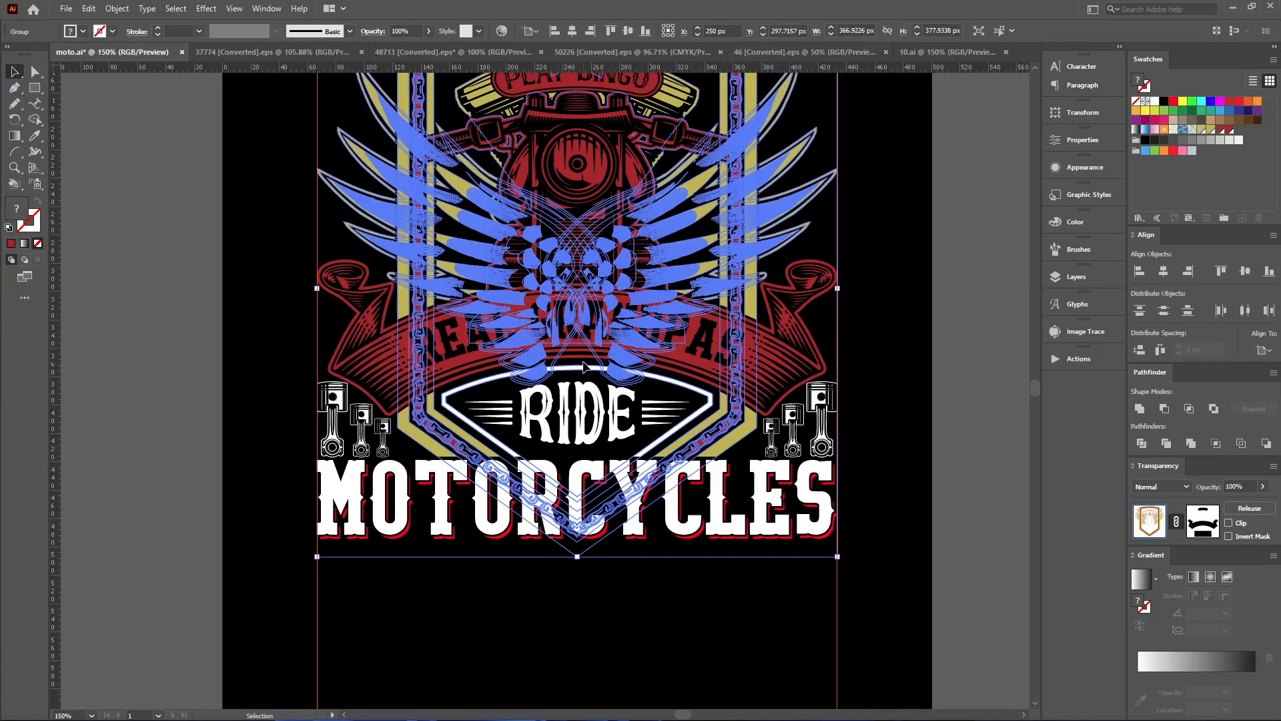
double_click(578, 372)
left_click(578, 368)
key("i")
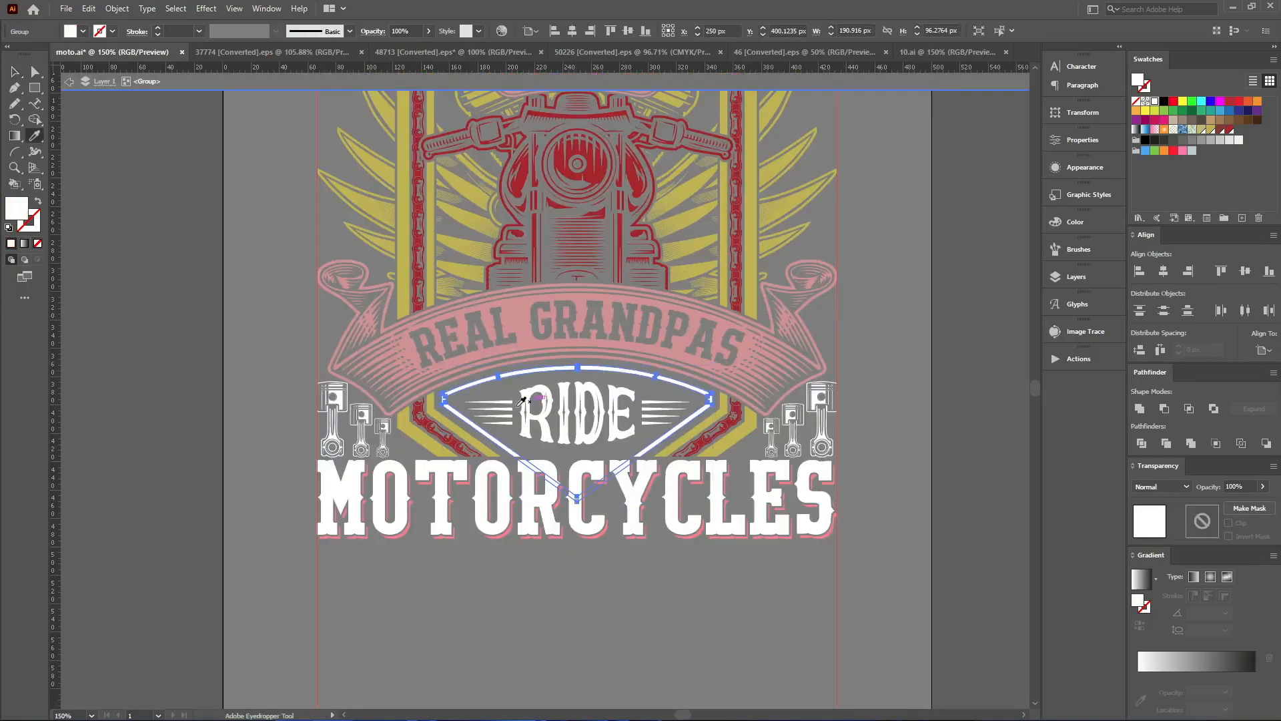
left_click(438, 415)
key("v")
left_click(499, 413)
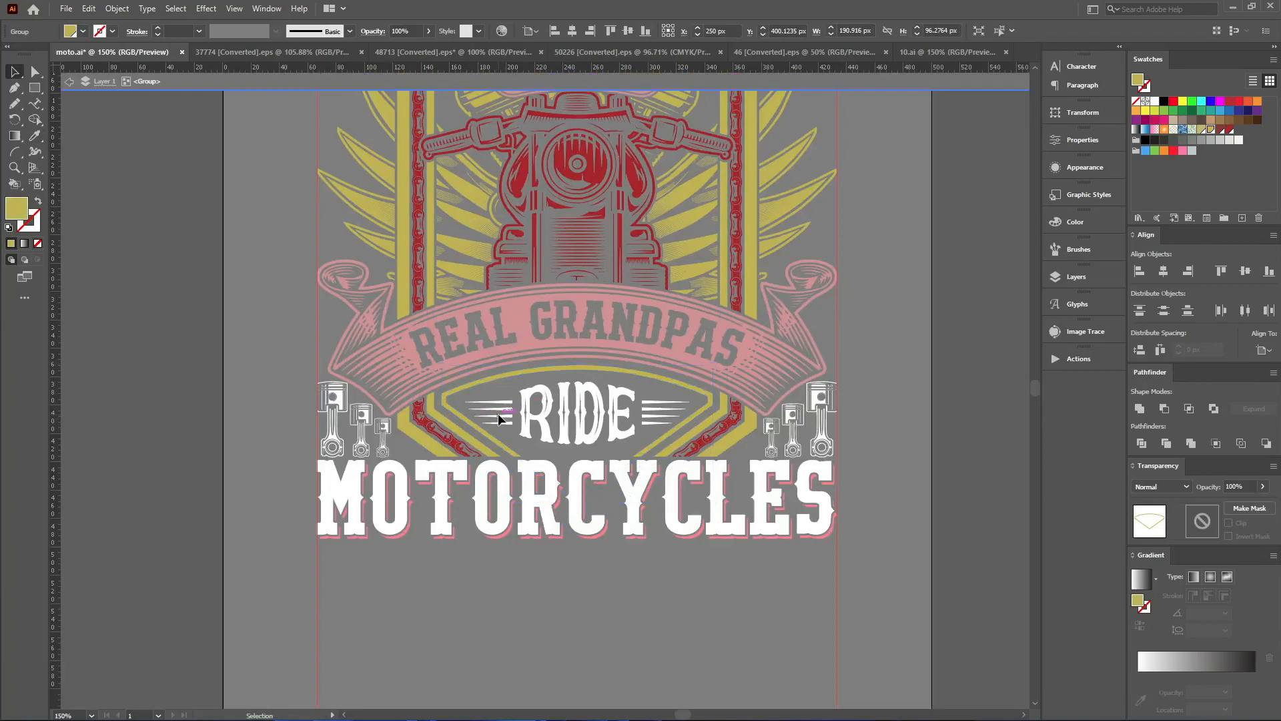
double_click(690, 585)
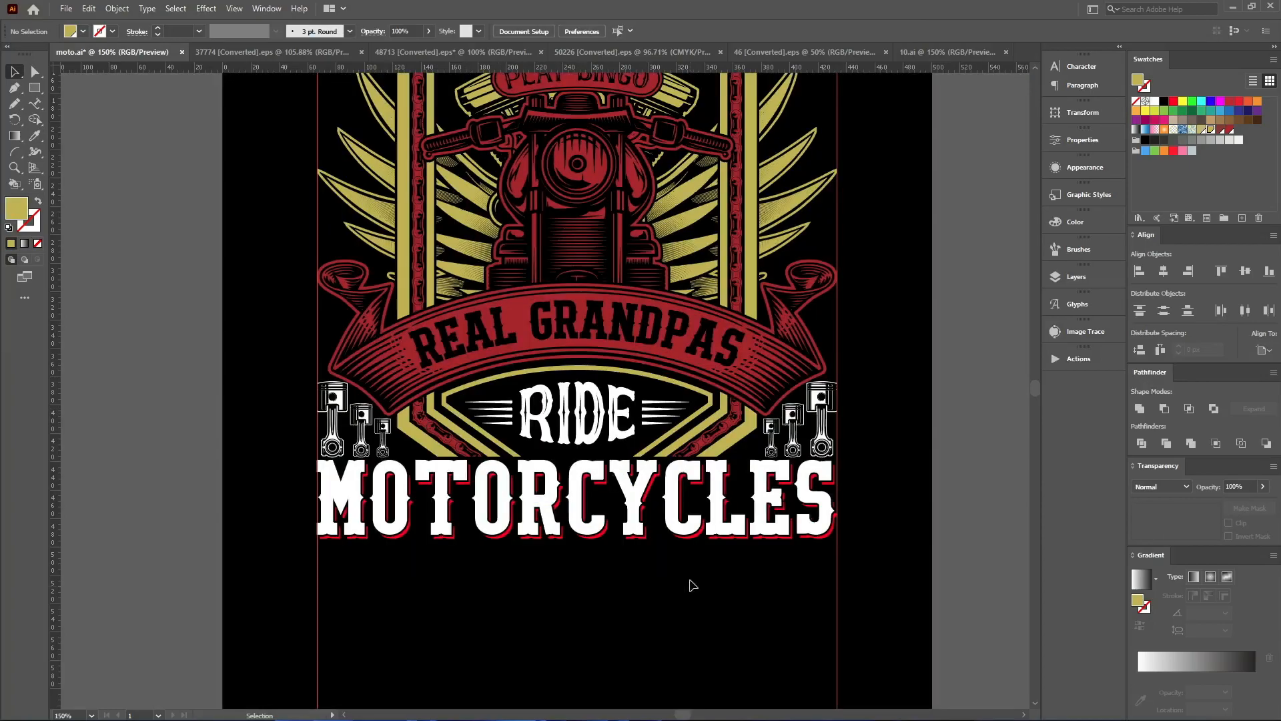
Isolate the RIDE group and apply the shield frame's gold to its lettering with the Eyedropper
left_click(580, 402)
double_click(580, 403)
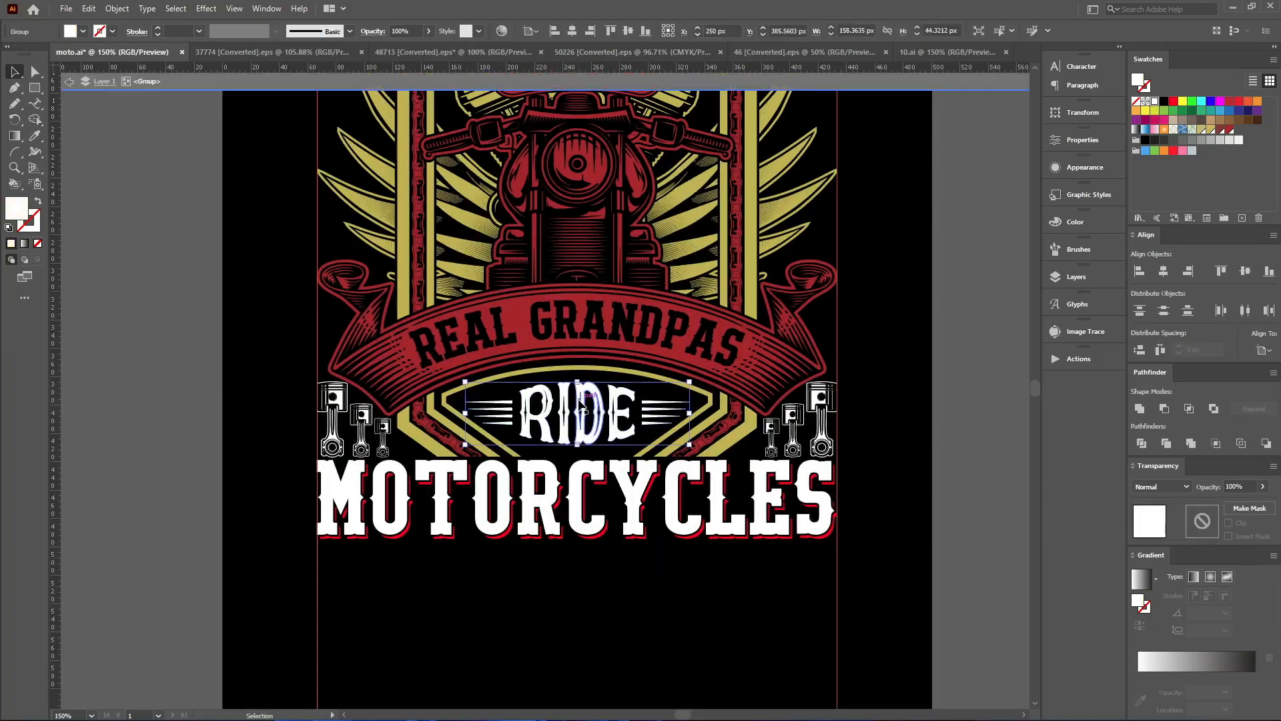
key("i")
left_click(726, 441)
key("v")
Apply the ribbon's dark red to the tapered lines on both sides of RIDE and leave the isolated group
left_click(666, 410)
key("i")
left_click(662, 357)
key("v")
key("v")
left_click(491, 409)
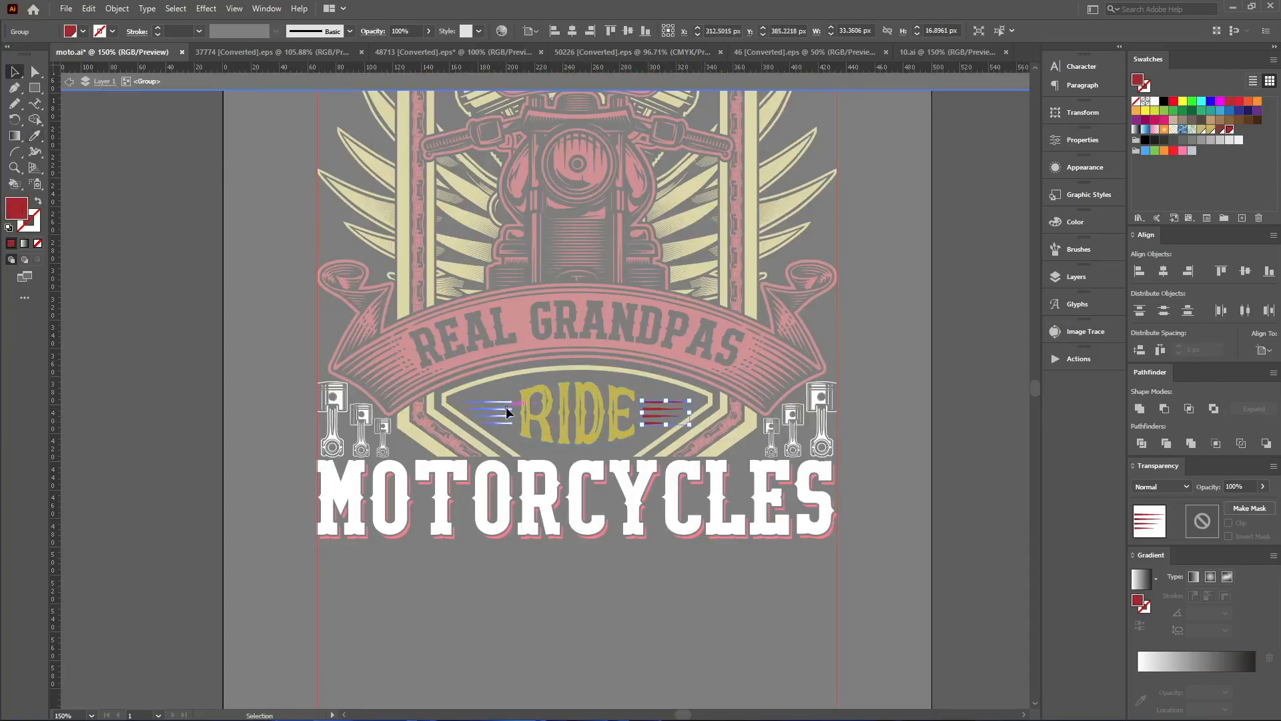
key("i")
left_click(507, 363)
key("v")
left_click(494, 579)
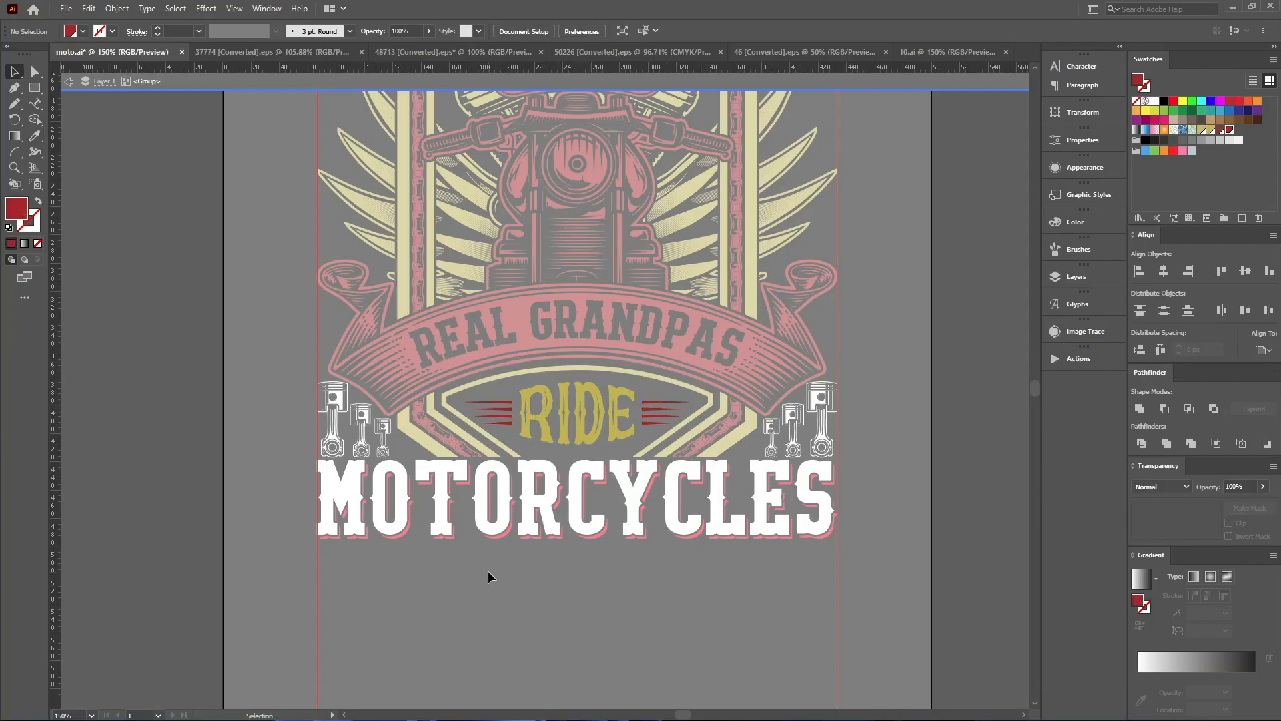
double_click(487, 572)
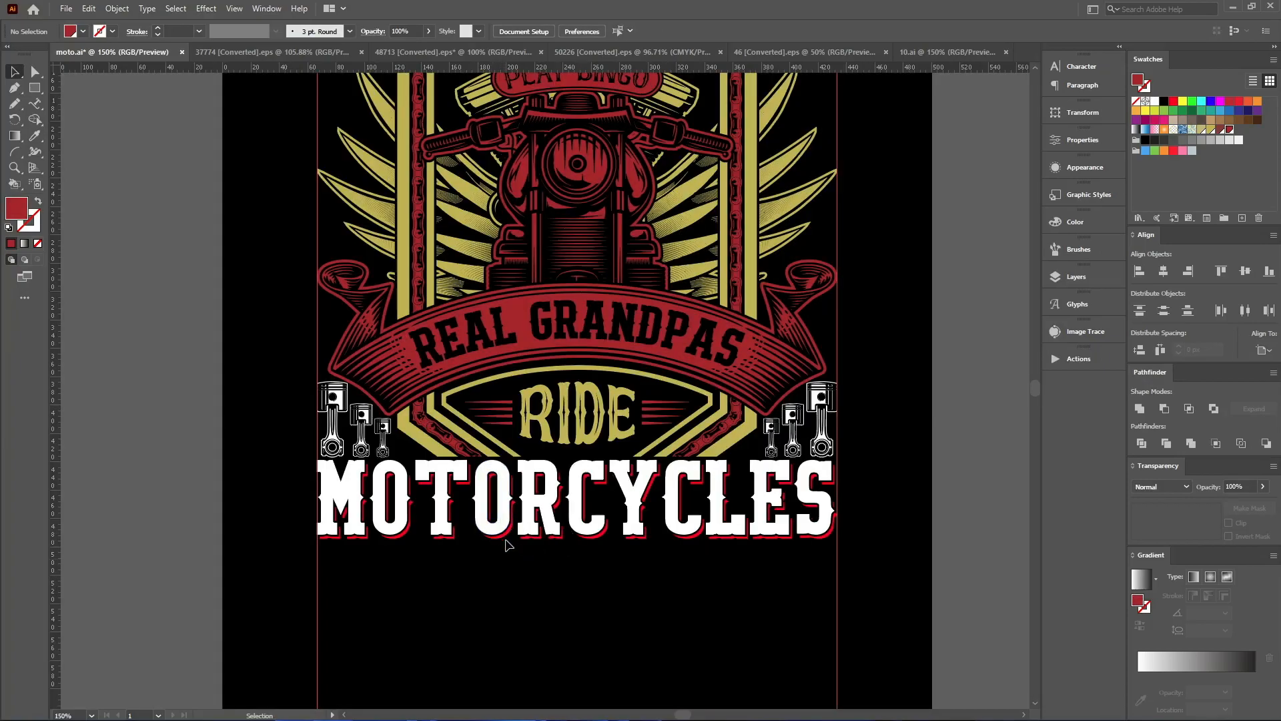
left_click(507, 537)
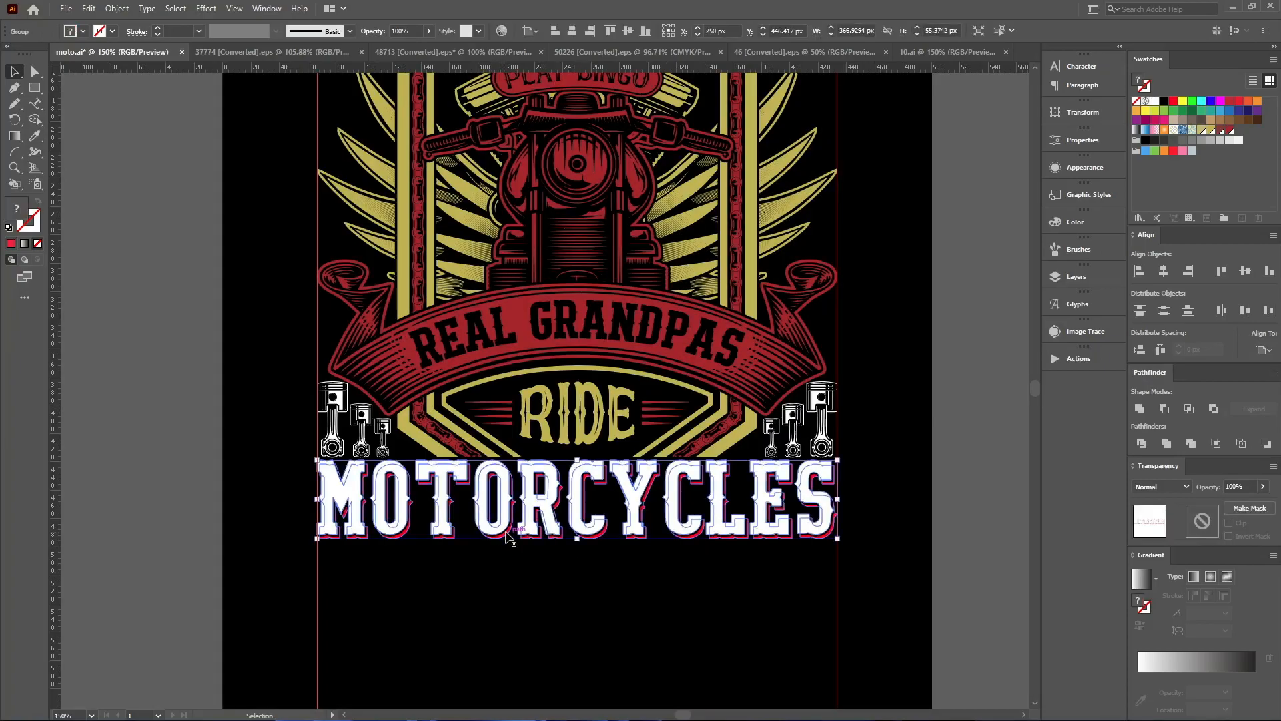
scroll(817, 572, "up", 2)
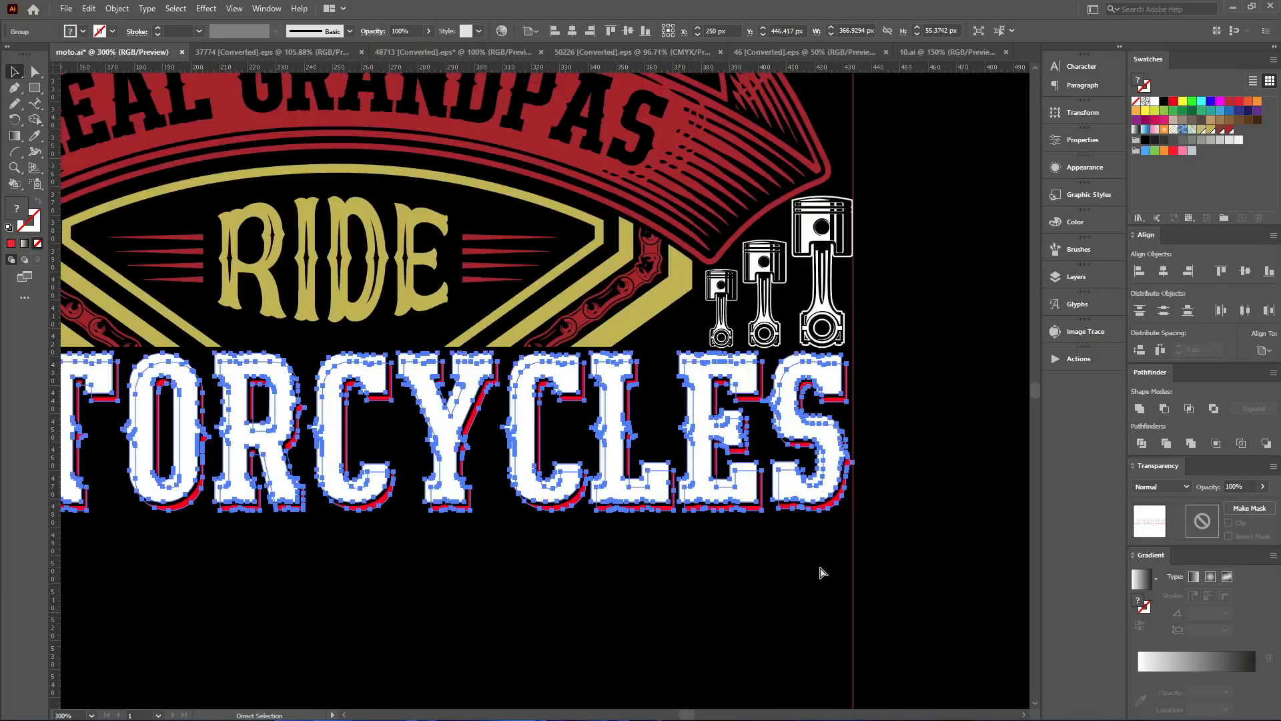
key("ctrl+z")
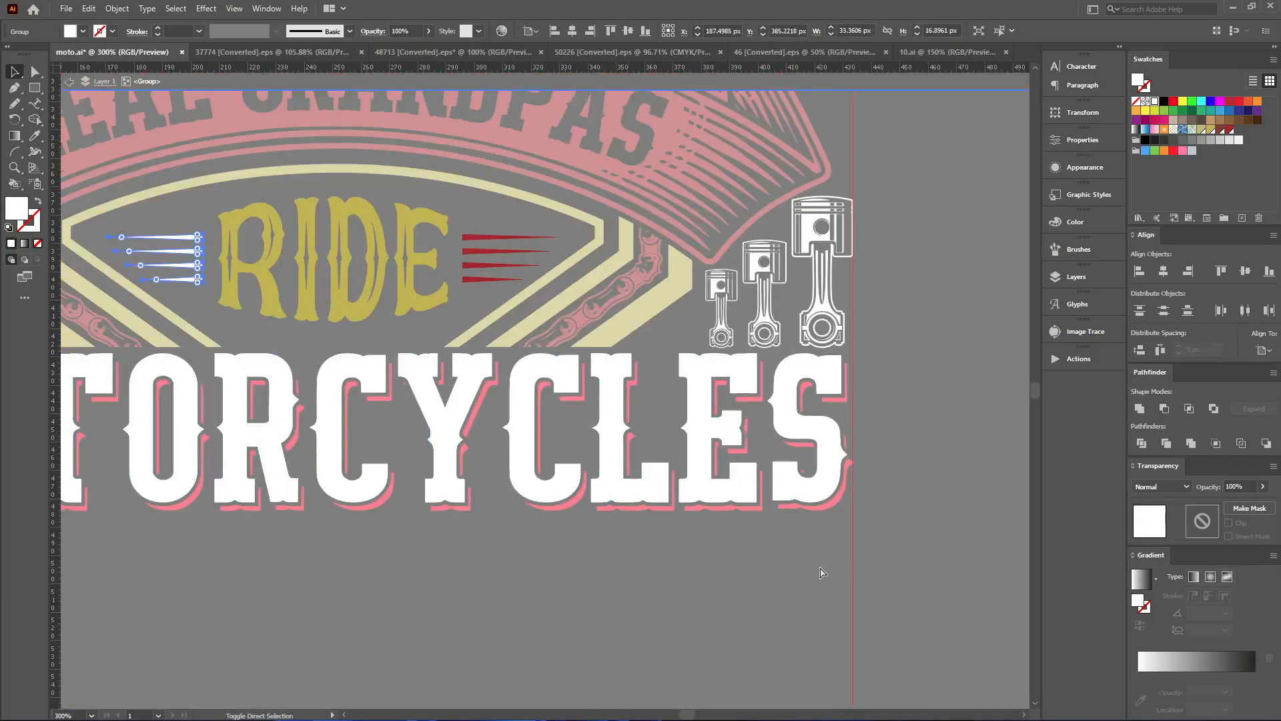
key("ctrl+z")
key("ctrl+z")
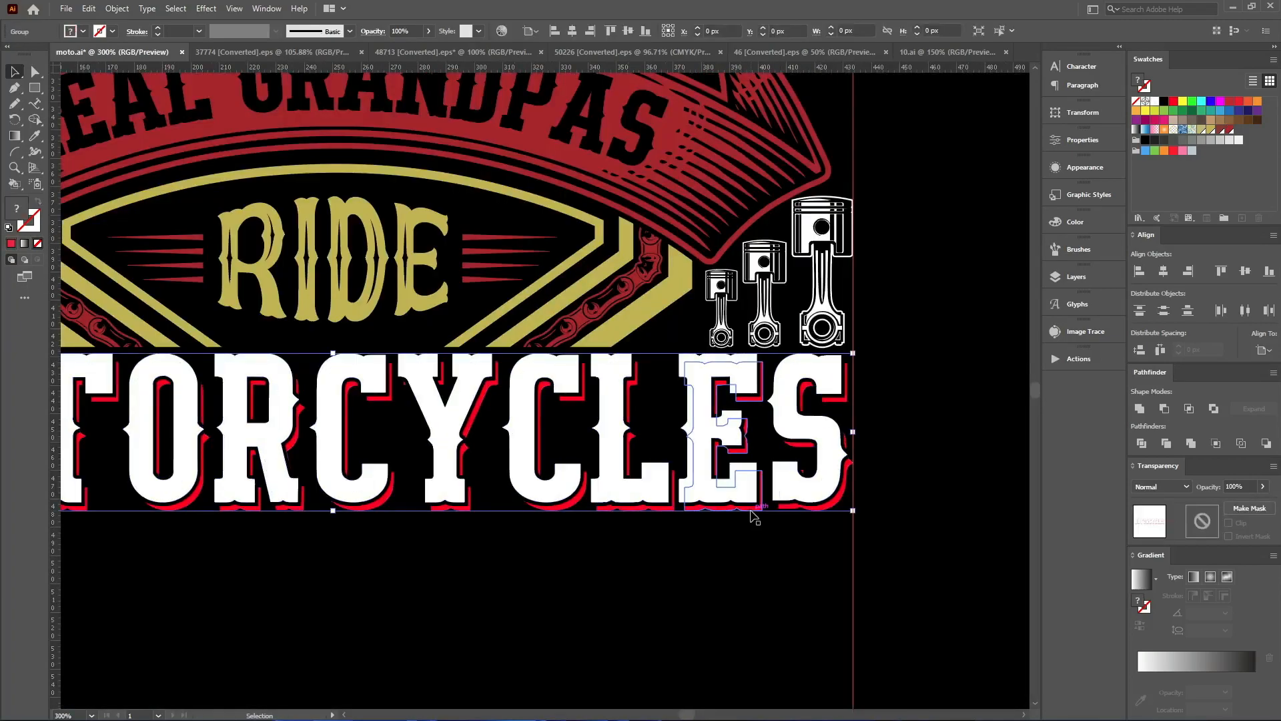
key("ctrl+z")
key("ctrl+z")
key("ctrl+z")
Colour the MOTORCYCLES lettering with the shield frame's gold and its drop shadow dark red, and leave isolation
key("i")
left_click(664, 304)
key("v")
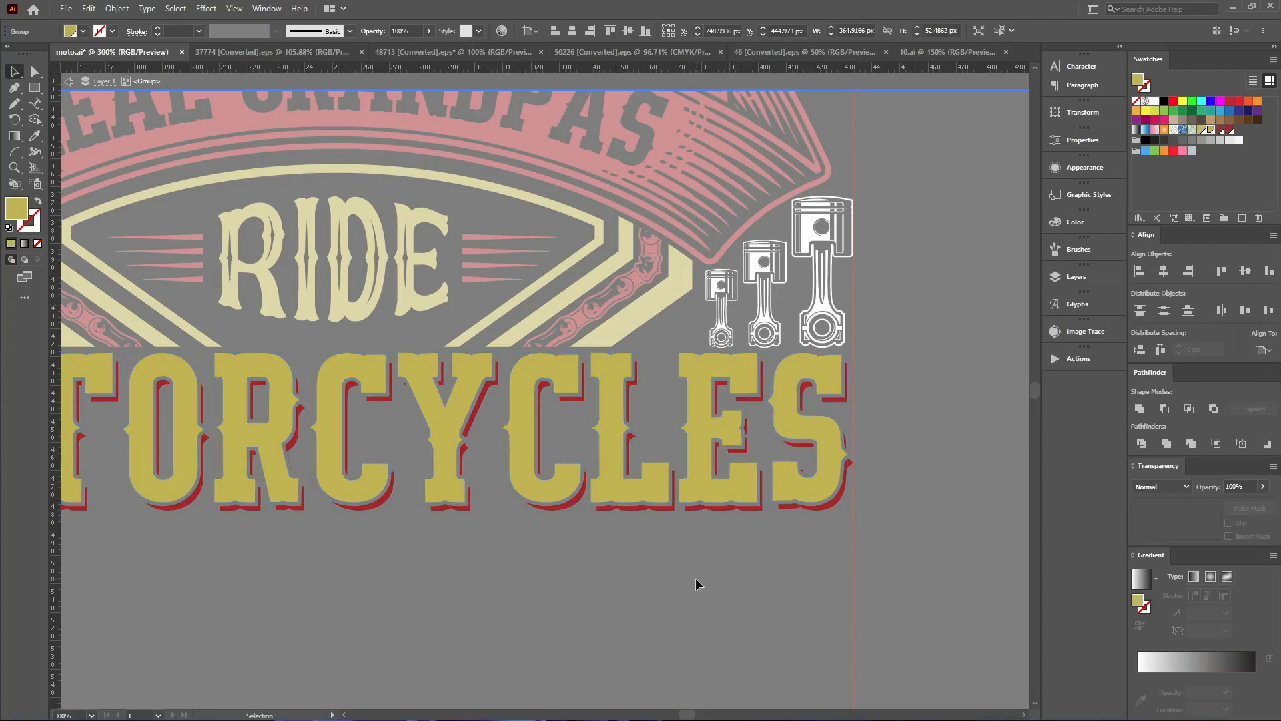
double_click(695, 578)
Isolate the right-hand piston set and apply the design's gold to its large and small pistons
scroll(694, 571, "down", 4)
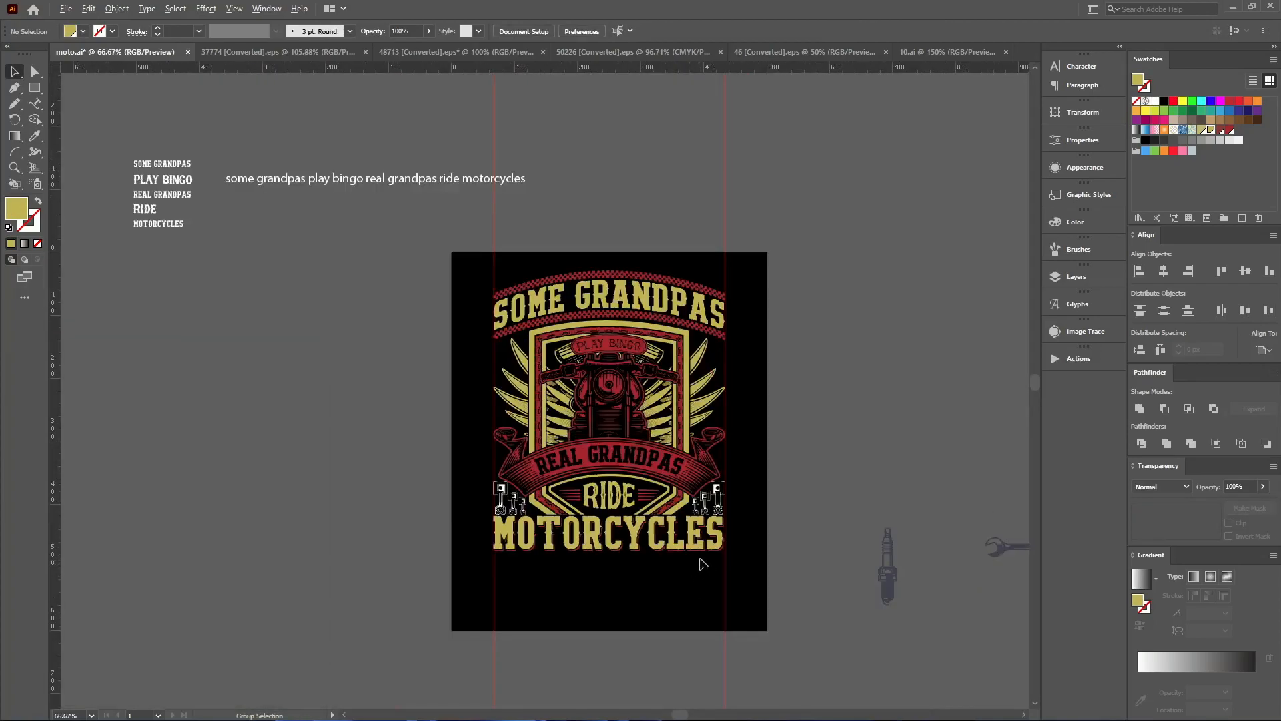
scroll(747, 540, "up", 2)
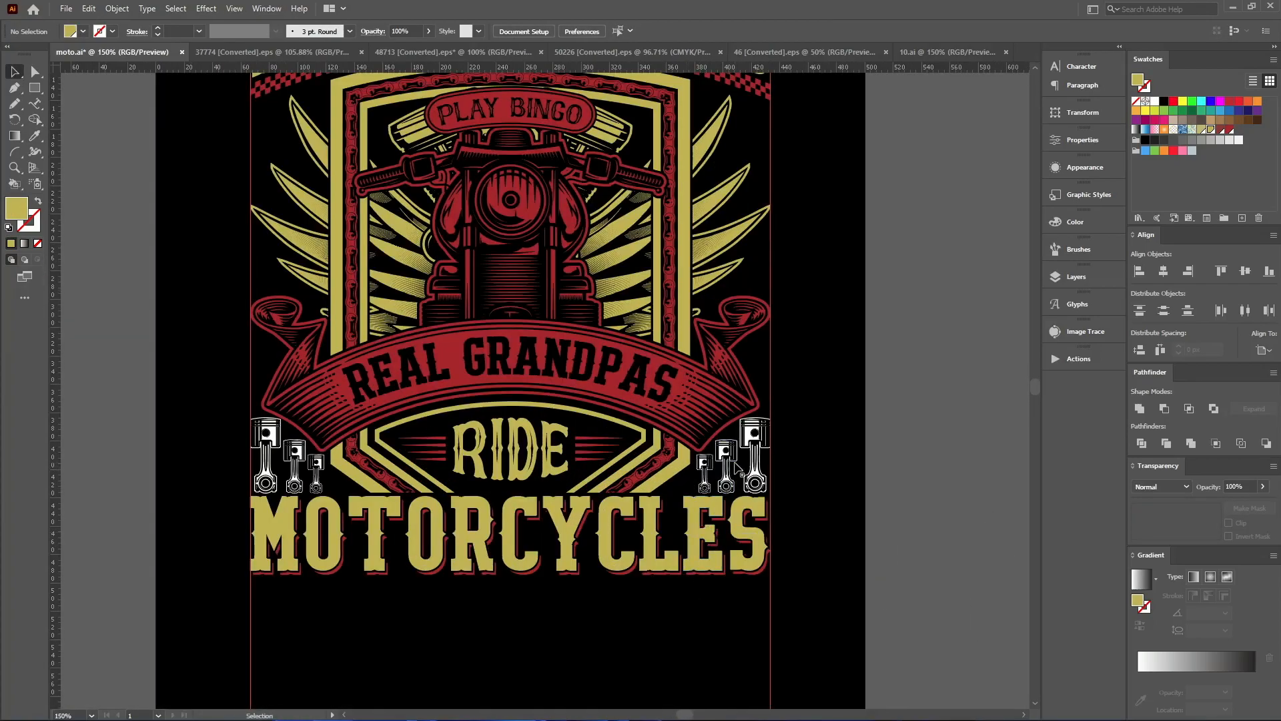
left_click(711, 468)
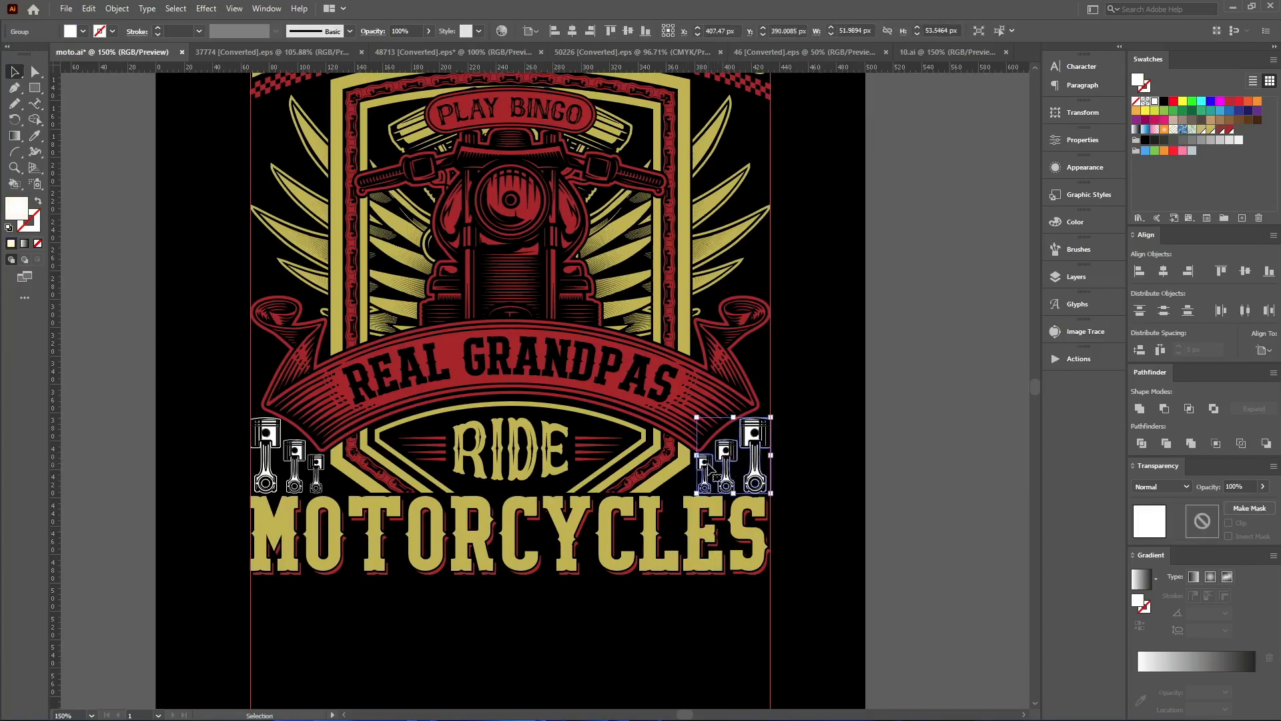
double_click(712, 469)
key("i")
left_click(691, 496)
Apply the ribbon's dark red to the middle piston of the right-hand set and deselect it
scroll(733, 488, "up", 3)
key("v")
left_click(722, 460)
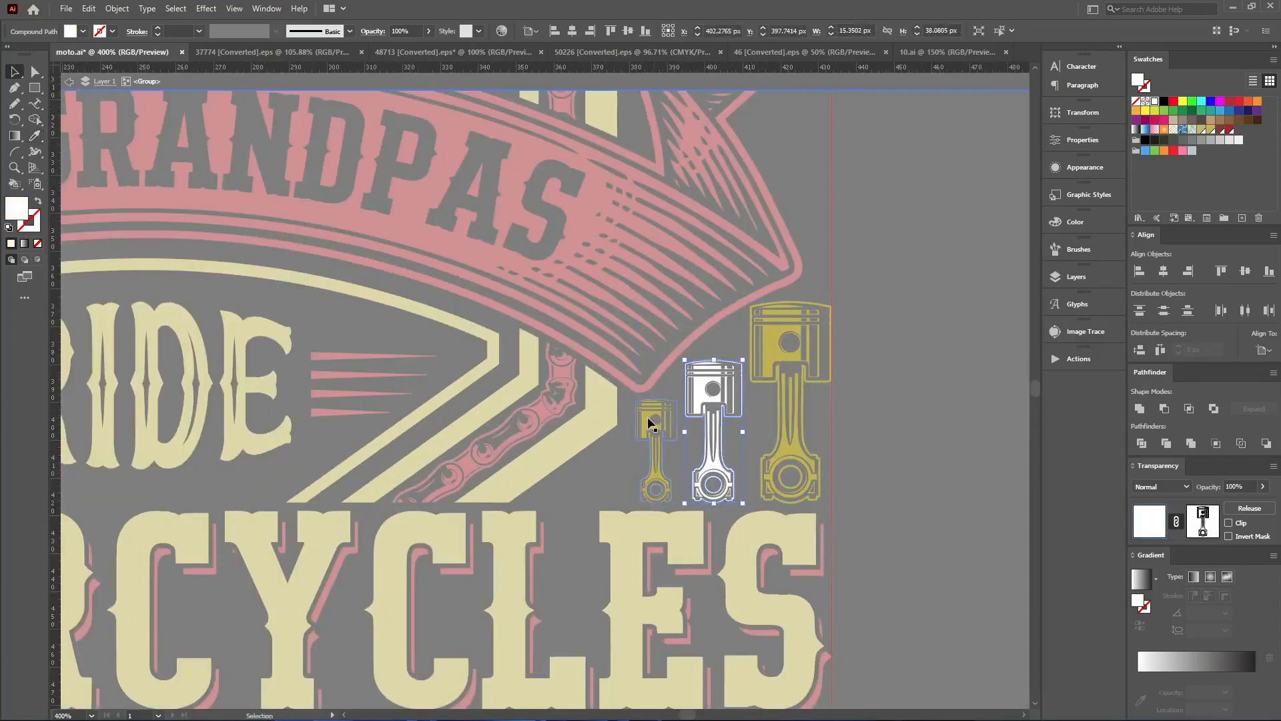
key("i")
left_click(637, 323)
key("v")
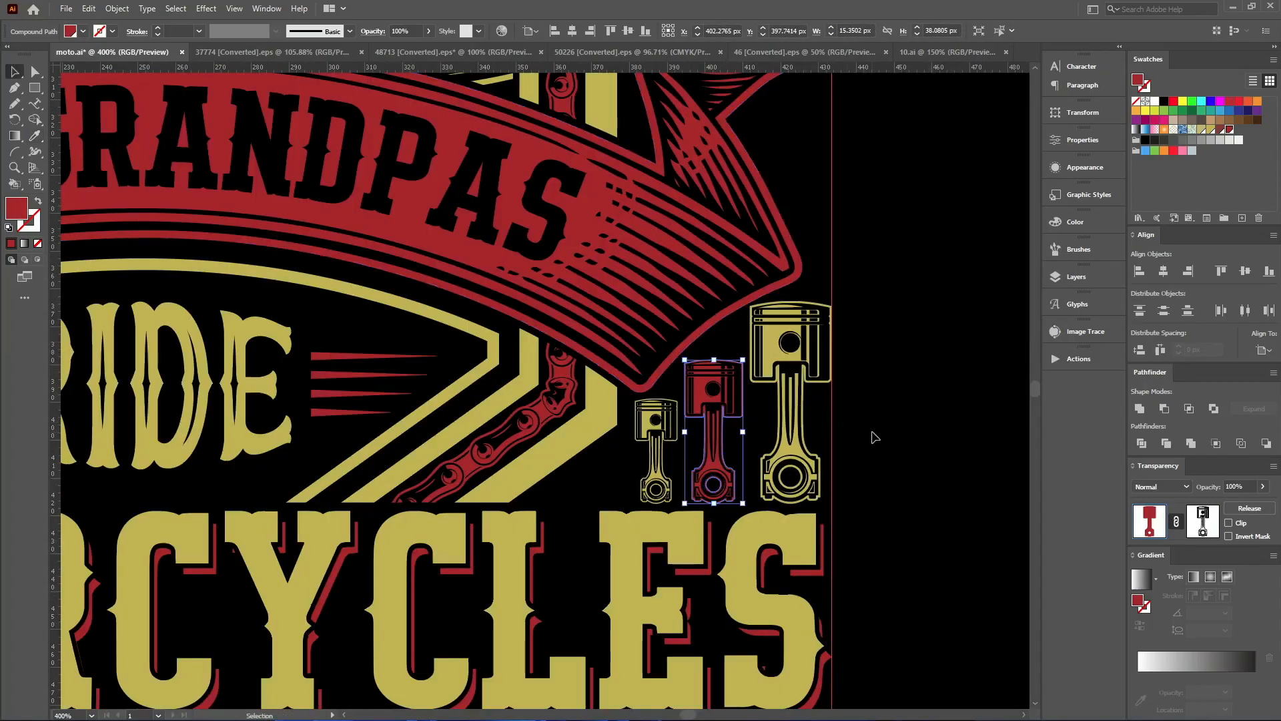
left_click(874, 435)
Isolate the left-hand piston set and apply the ribbon's dark red to its middle piston
scroll(918, 436, "down", 2)
scroll(248, 431, "up", 3)
left_click(229, 411)
double_click(229, 411)
key("i")
left_click(485, 269)
key("v")
Apply the design's gold to the large and small pistons of the left-hand set, leave isolation, and save the document
left_click(216, 357)
key("i")
left_click(227, 604)
key("v")
left_click(423, 511)
key("i")
left_click(539, 436)
key("v")
double_click(110, 366)
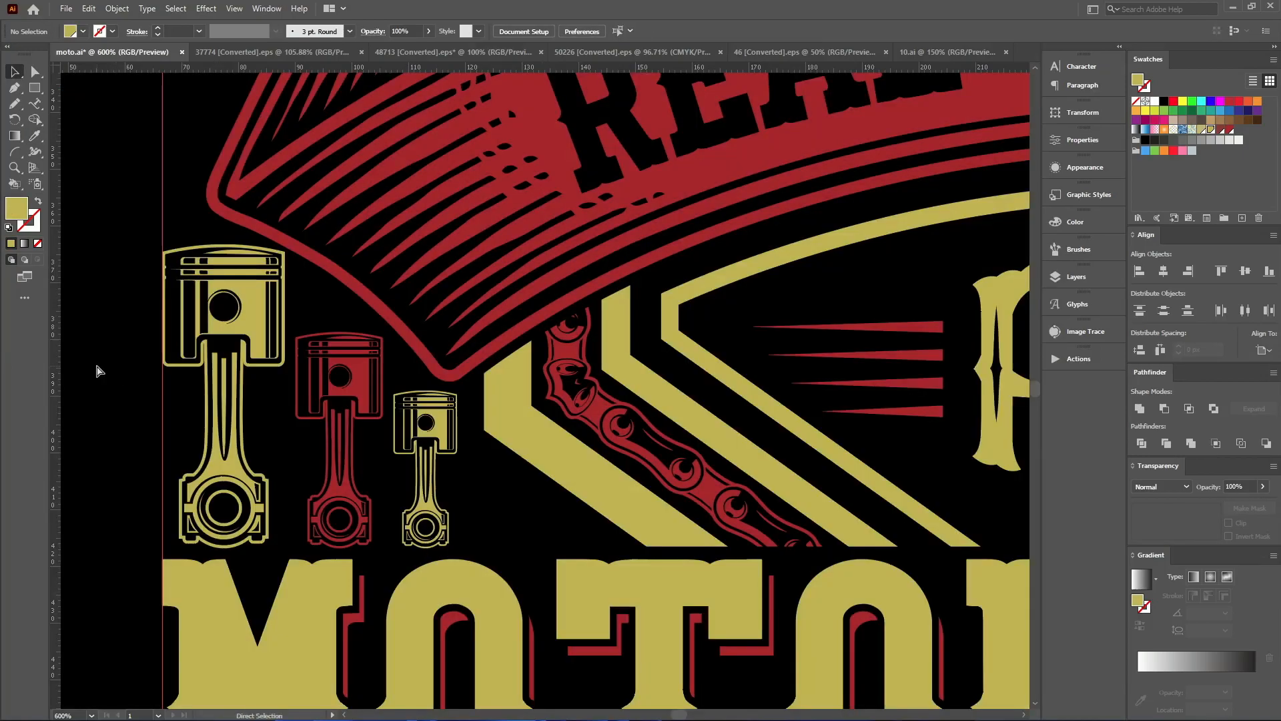
key("ctrl+s")
scroll(180, 409, "down", 5)
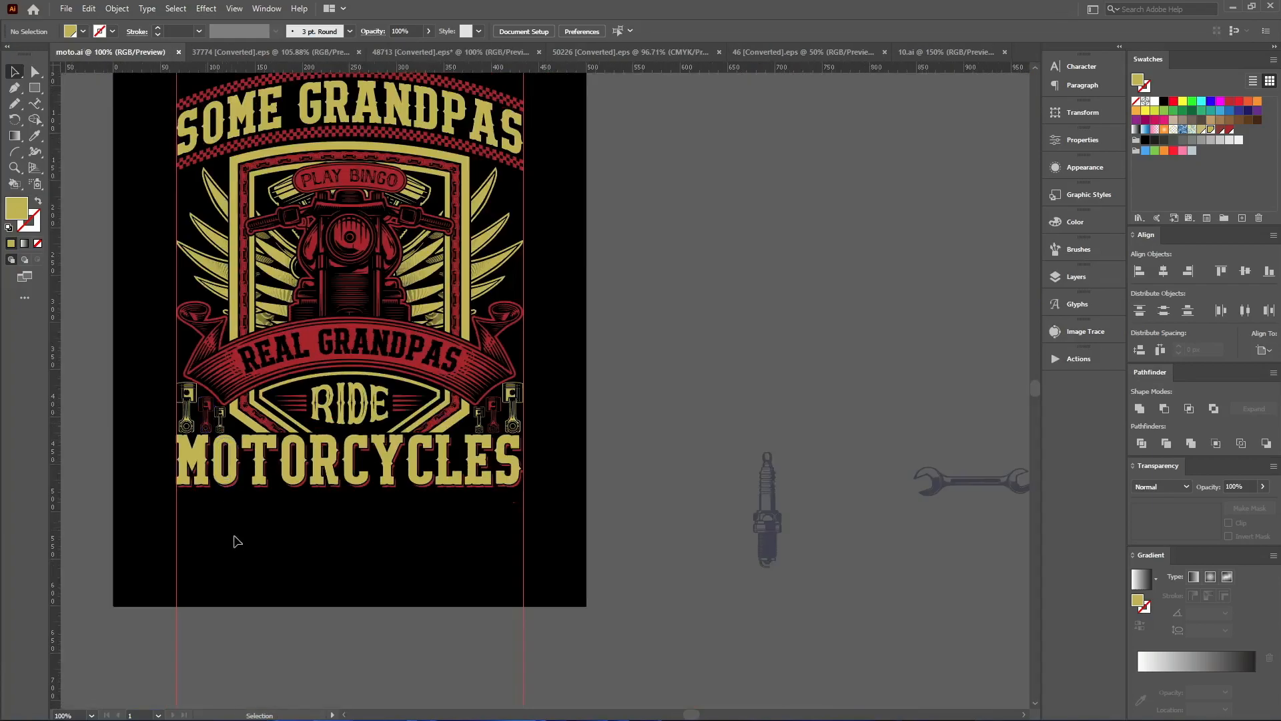
Move the wrench onto the artboard below the MOTORCYCLES lettering and enlarge it
scroll(252, 544, "up", 2)
scroll(648, 539, "down", 1)
left_click_drag(830, 546, 374, 572)
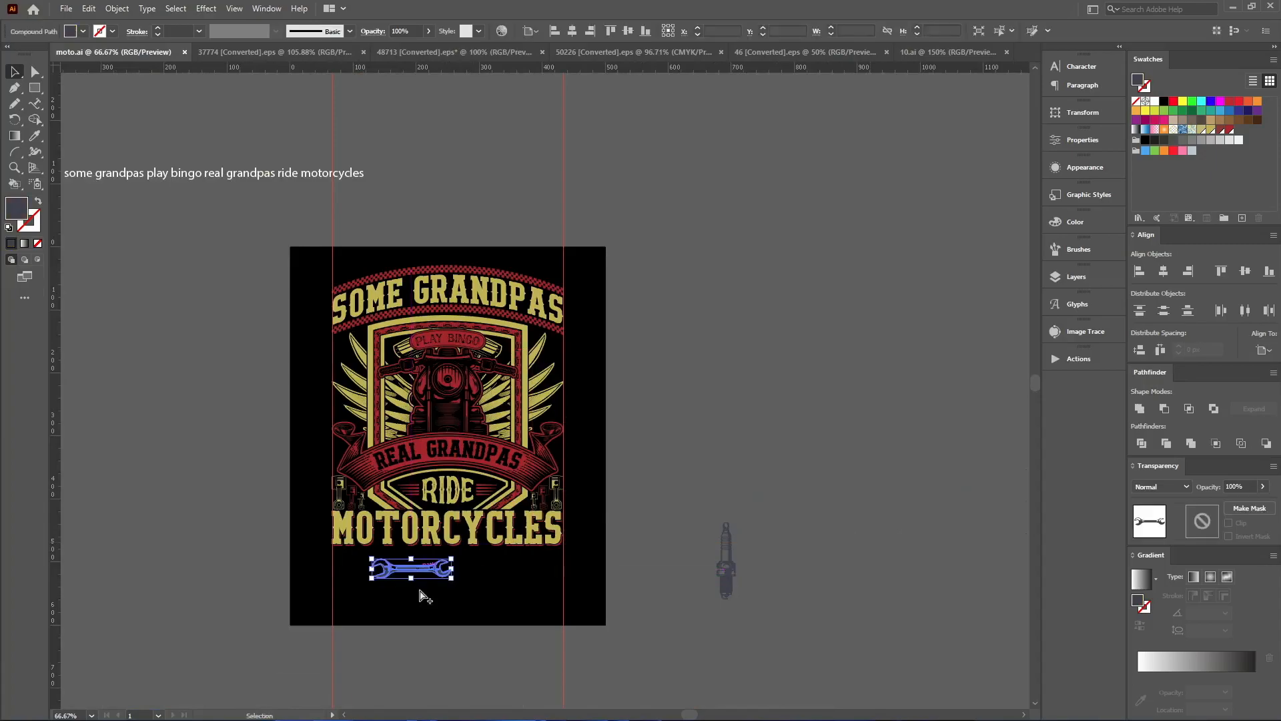
scroll(425, 596, "up", 4)
left_click_drag(622, 476, 765, 462)
Offset the wrench's paths, unite them into a solid white silhouette, and place it behind the wrench linework
left_click(374, 396)
key("ctrl+alt+shift+8")
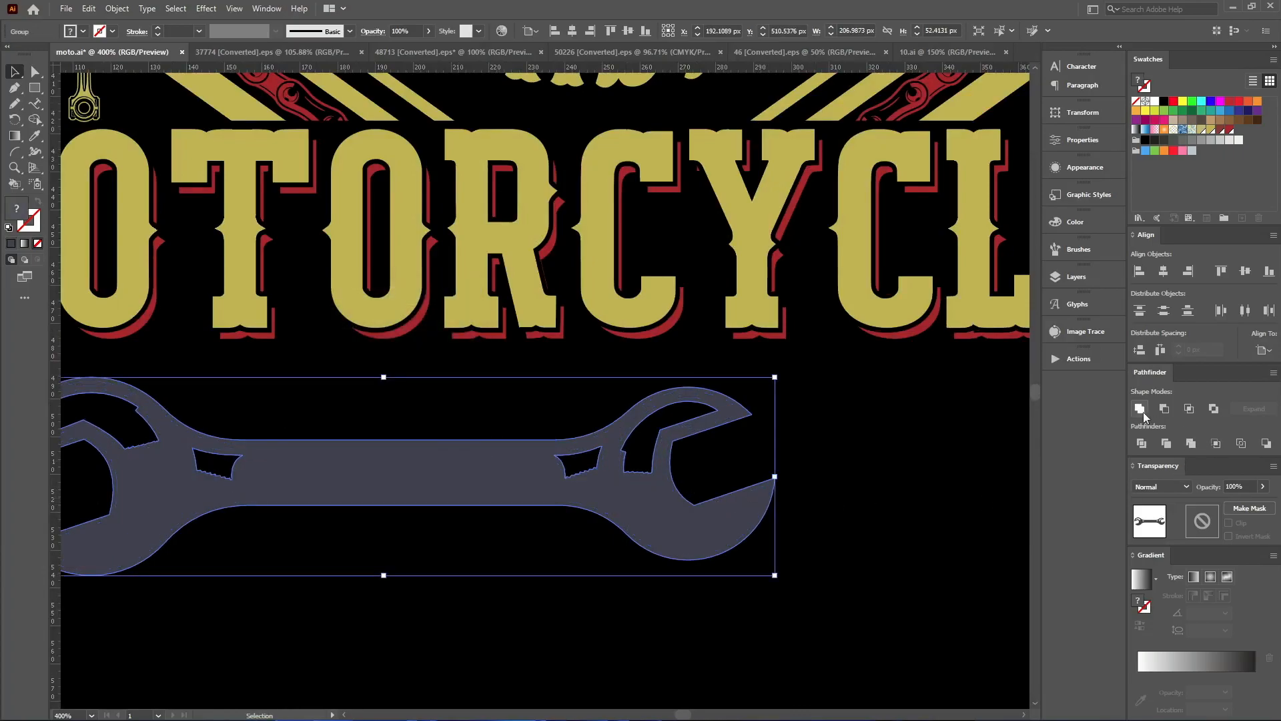
left_click(1140, 410)
key("ctrl+x")
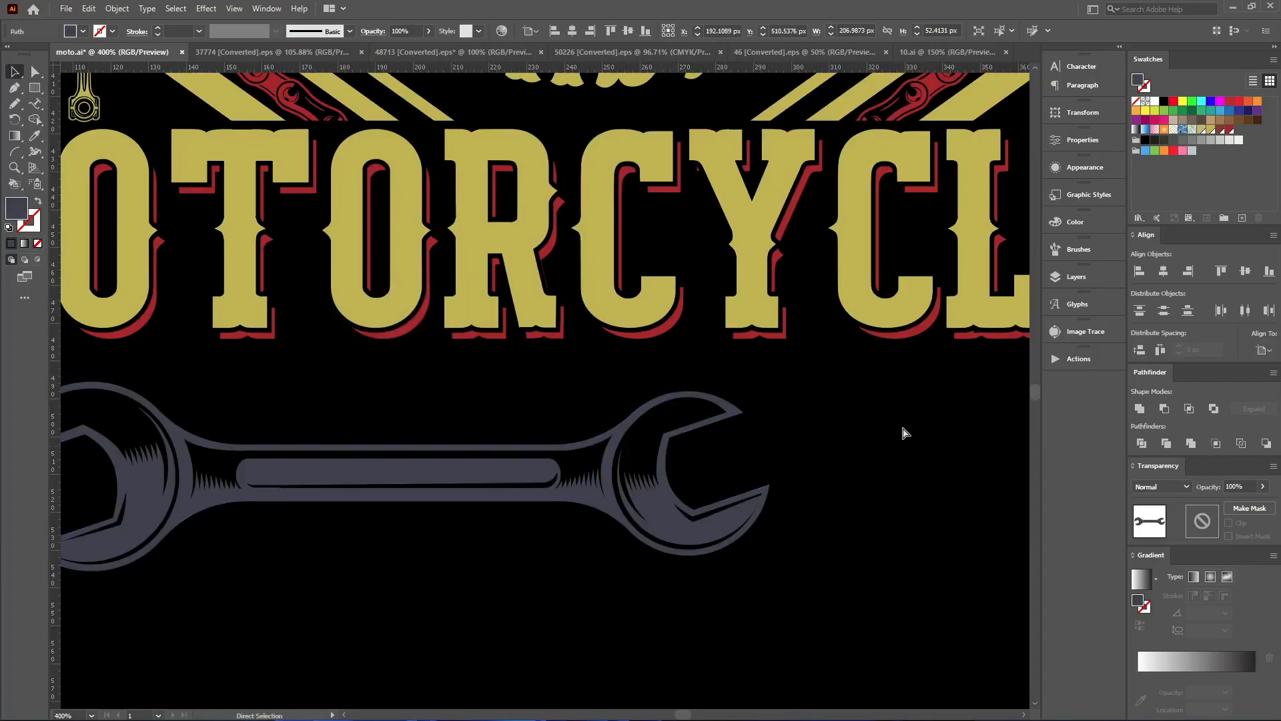
key("ctrl+f")
key("v")
left_click(1154, 103)
key("ctrl+[")
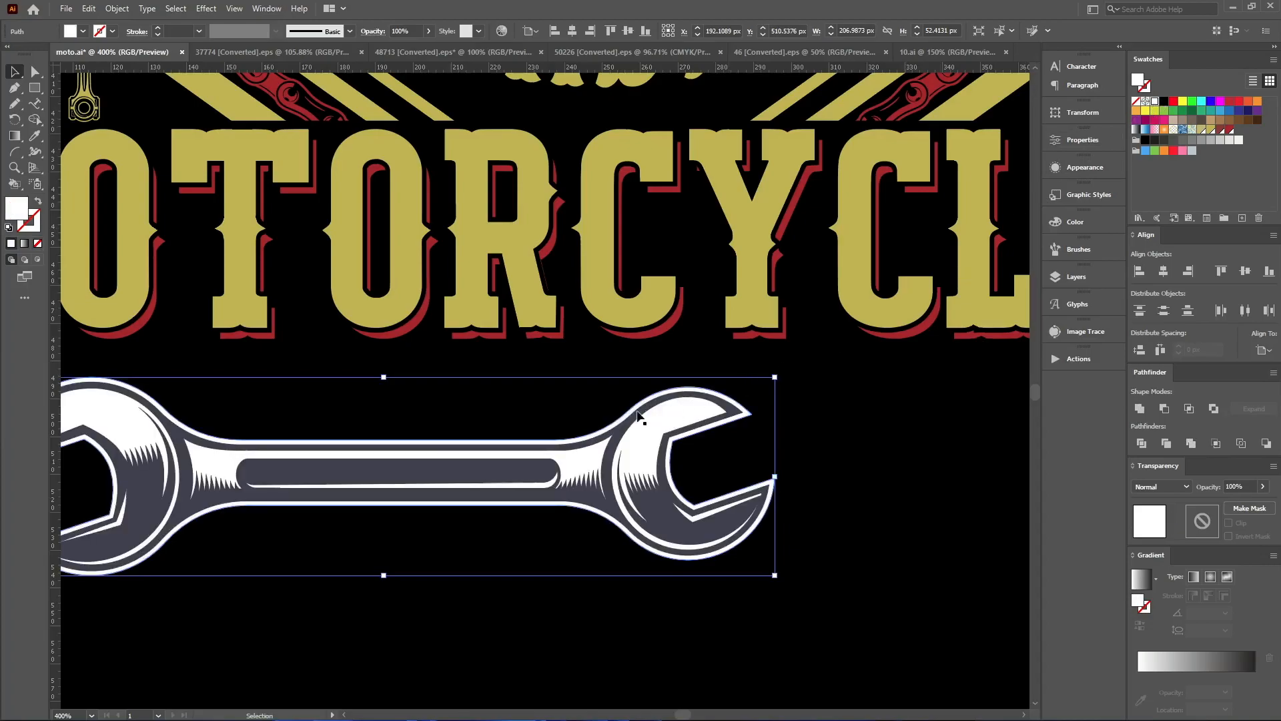
Fill the wrench linework black and use it as an opacity mask on the white silhouette
left_click(668, 522)
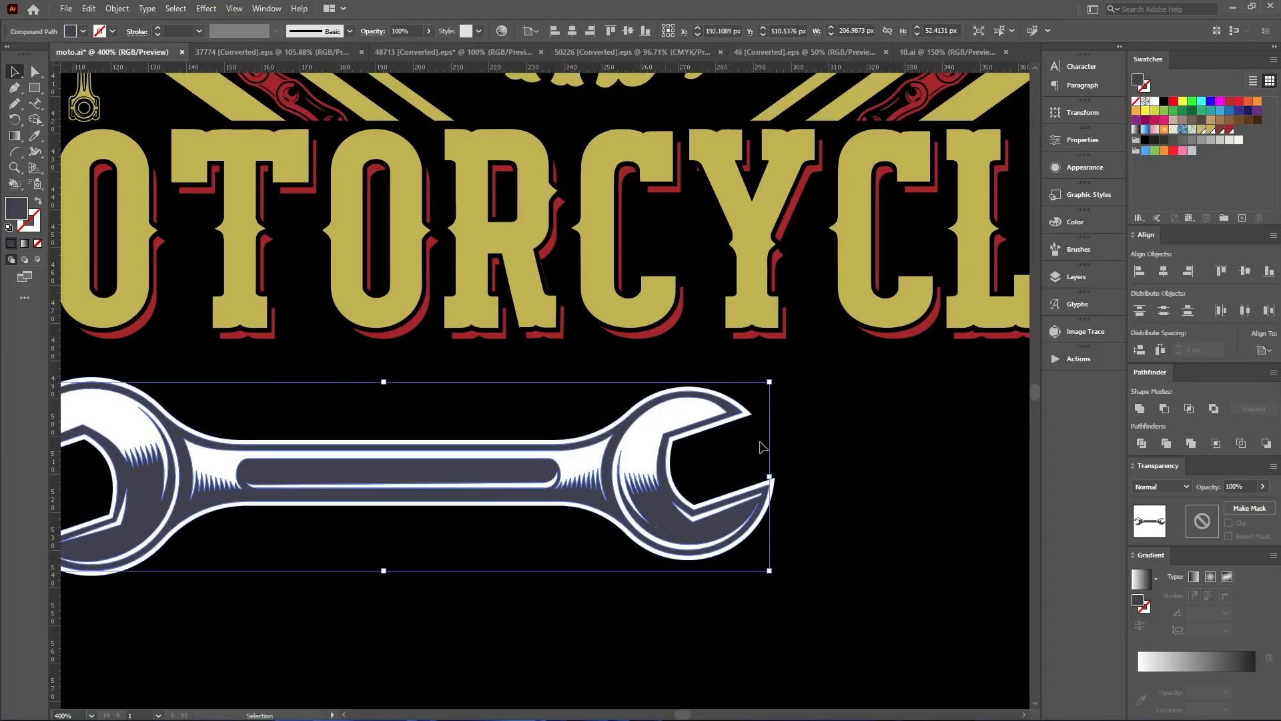
left_click(1171, 108)
left_click(604, 492, "shift")
left_click(1191, 444)
left_click(447, 538)
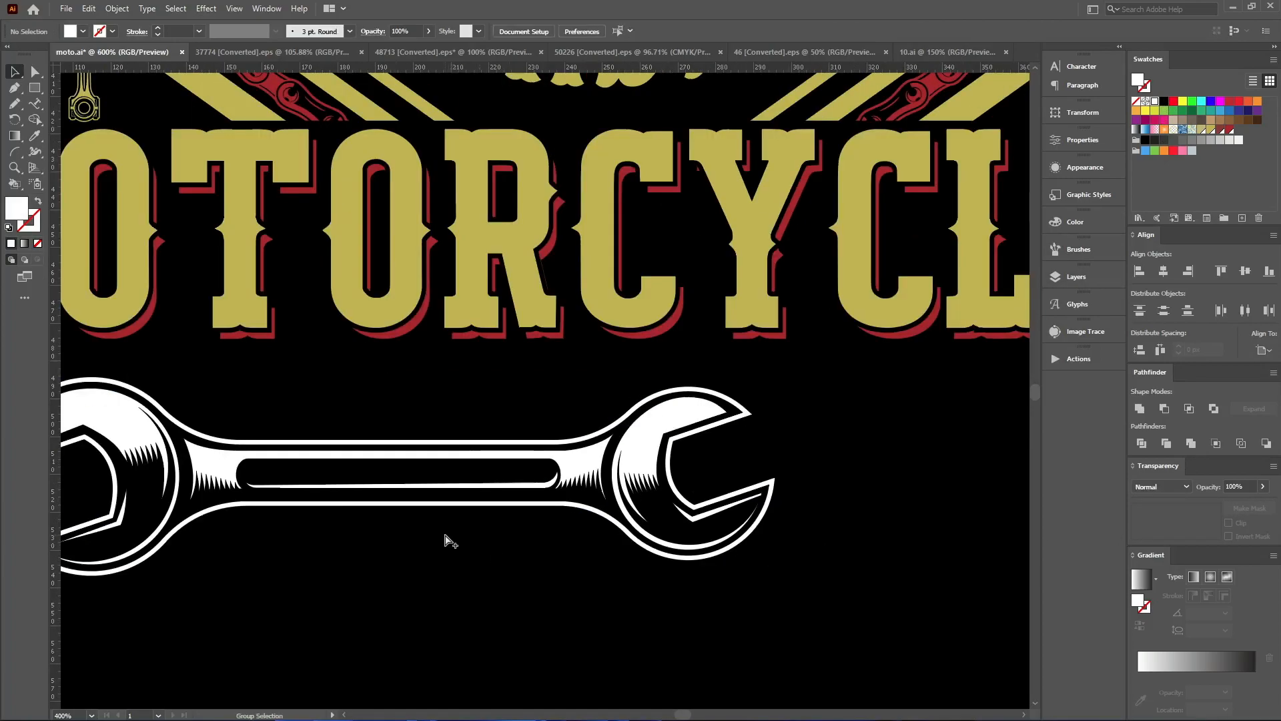
Scale the masked wrench down to about 130 px wide
scroll(445, 536, "down", 2)
left_click(448, 519)
left_click_drag(609, 505, 392, 484)
Reflect the wrench across the vertical axis and place a mirrored pair side by side below the MOTORCYCLES lettering
key("ctrl+shift+r")
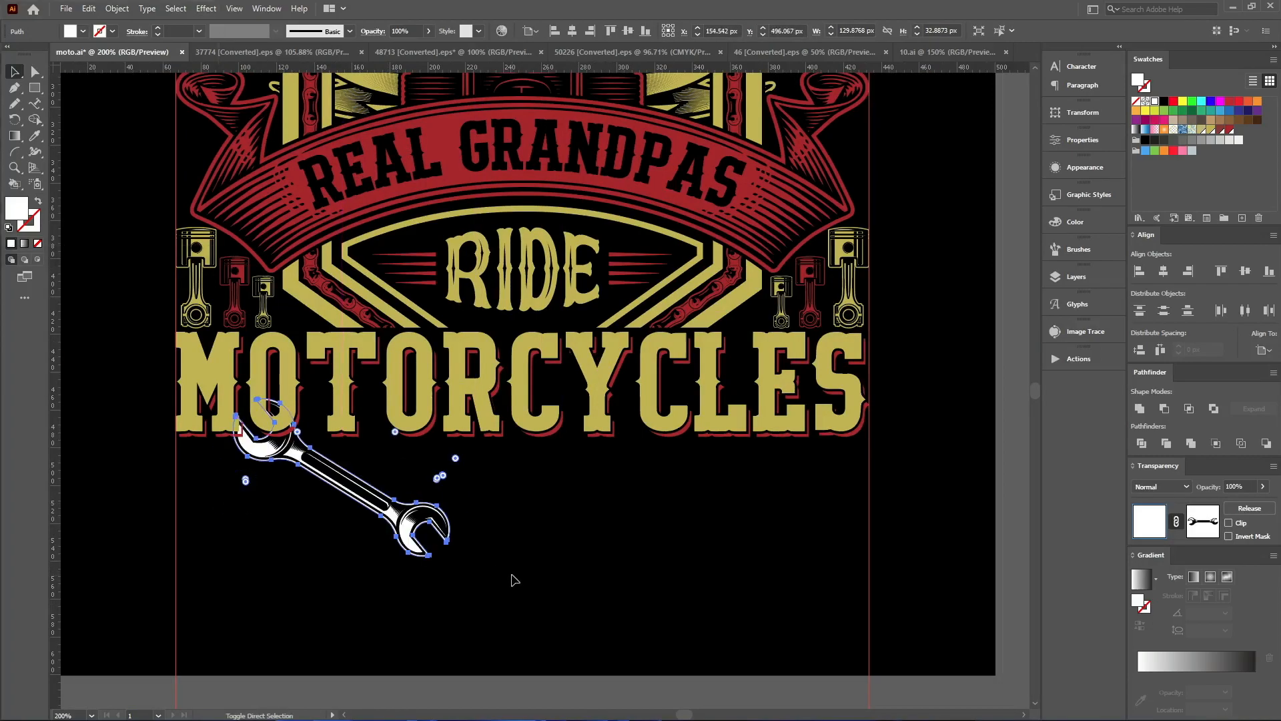
left_click(556, 312)
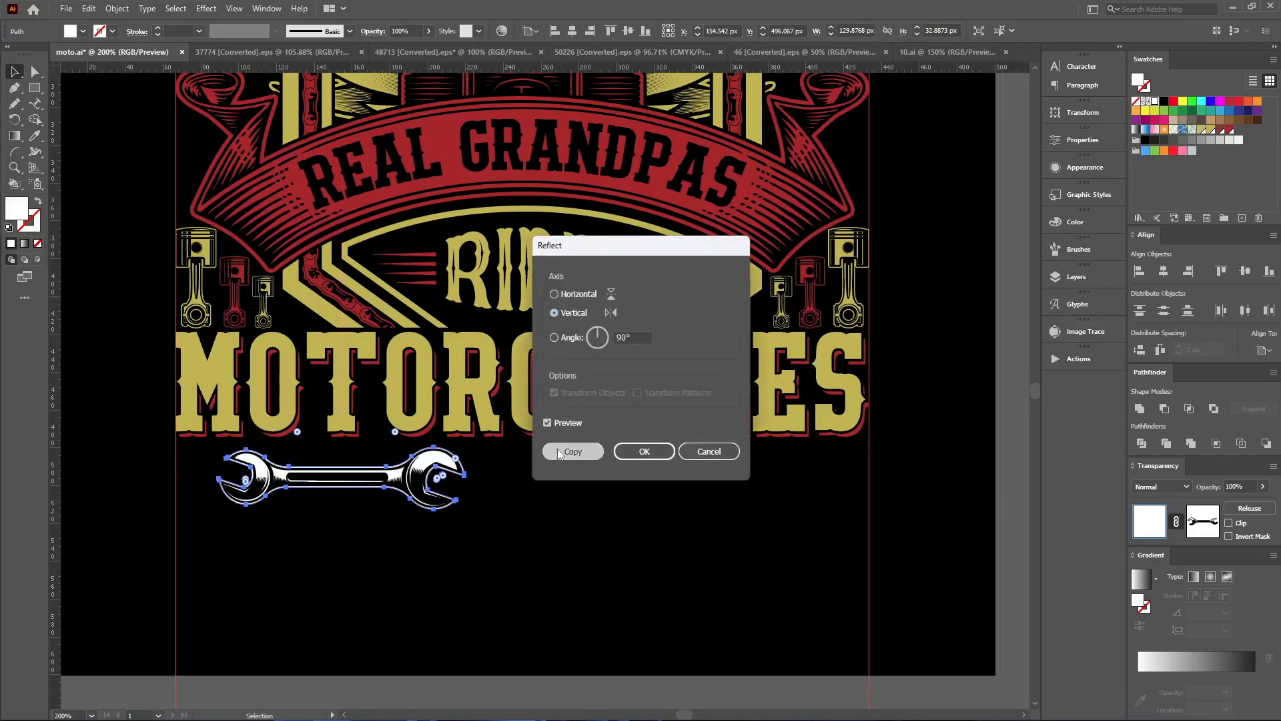
key("Return")
left_click_drag(316, 481, 656, 481, "alt")
Centre the grouped wrenches horizontally on the artboard and move them slightly farther below the MOTORCYCLES lettering
left_click_drag(657, 546, 321, 493)
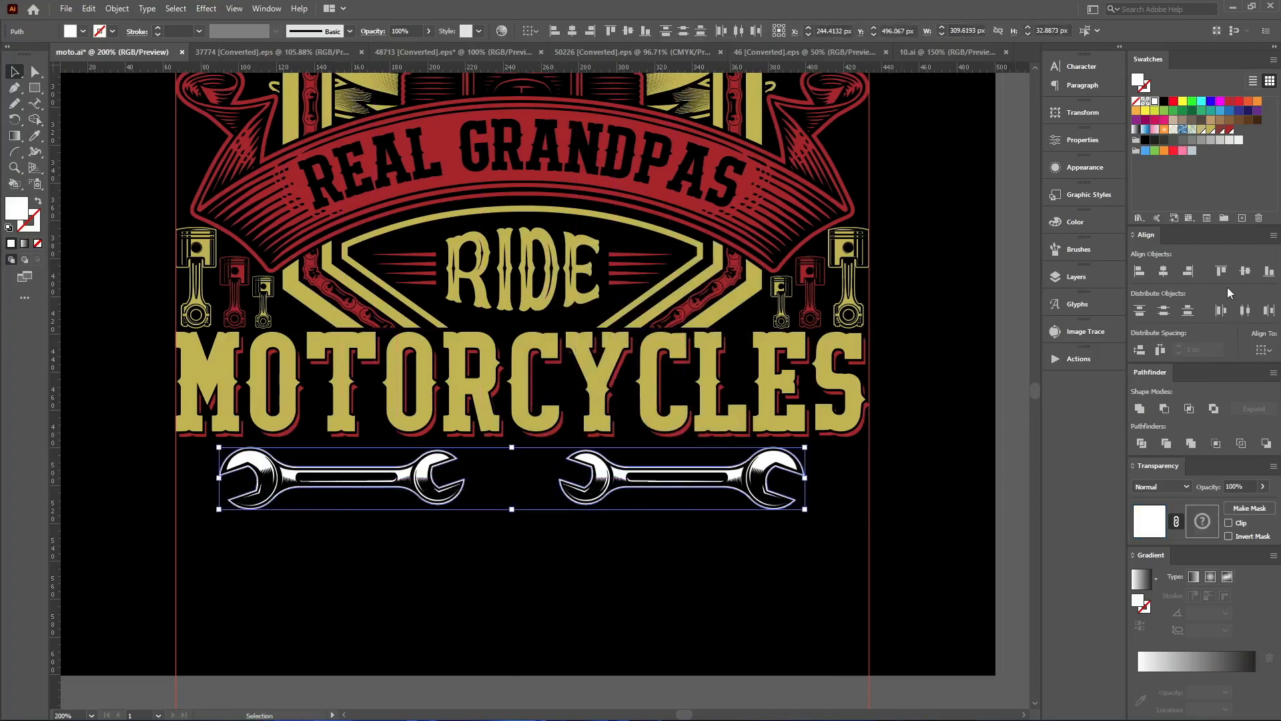
key("ctrl+g")
left_click(610, 603)
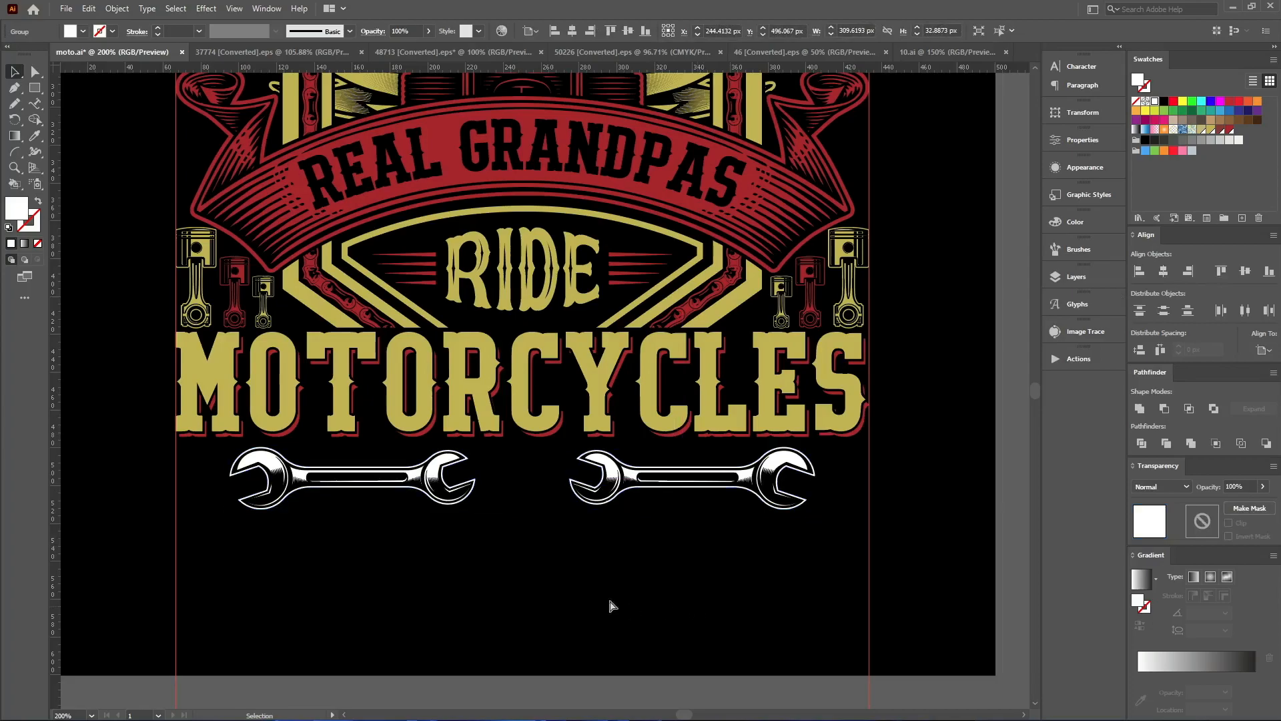
scroll(563, 583, "down", 2)
scroll(567, 586, "up", 4)
left_click_drag(611, 435, 610, 458)
Move the spark plug closer to the artboard and enlarge it to about 157 px high
scroll(533, 442, "down", 3)
scroll(899, 521, "up", 3)
left_click_drag(866, 416, 554, 493)
left_click_drag(563, 263, 579, 215)
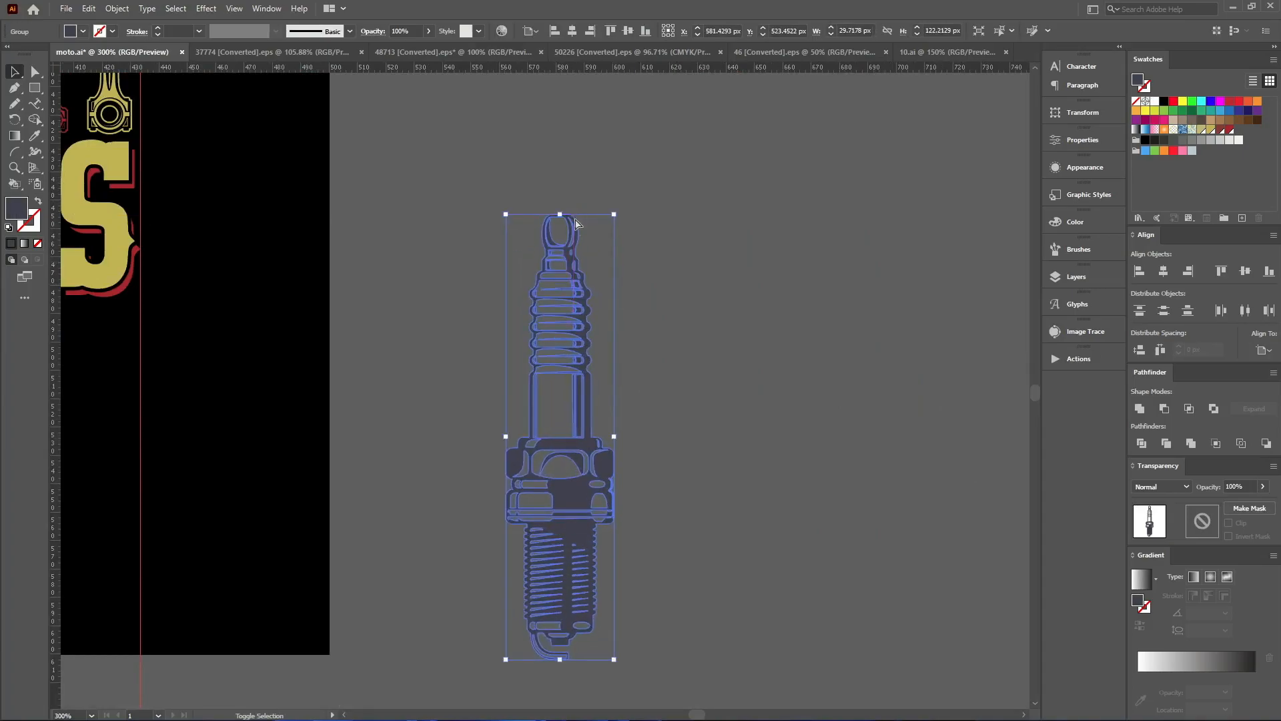
Offset the spark plug's paths by 1.2 px and unite the result into a solid white silhouette
key("ctrl+shift+o")
left_click(364, 394)
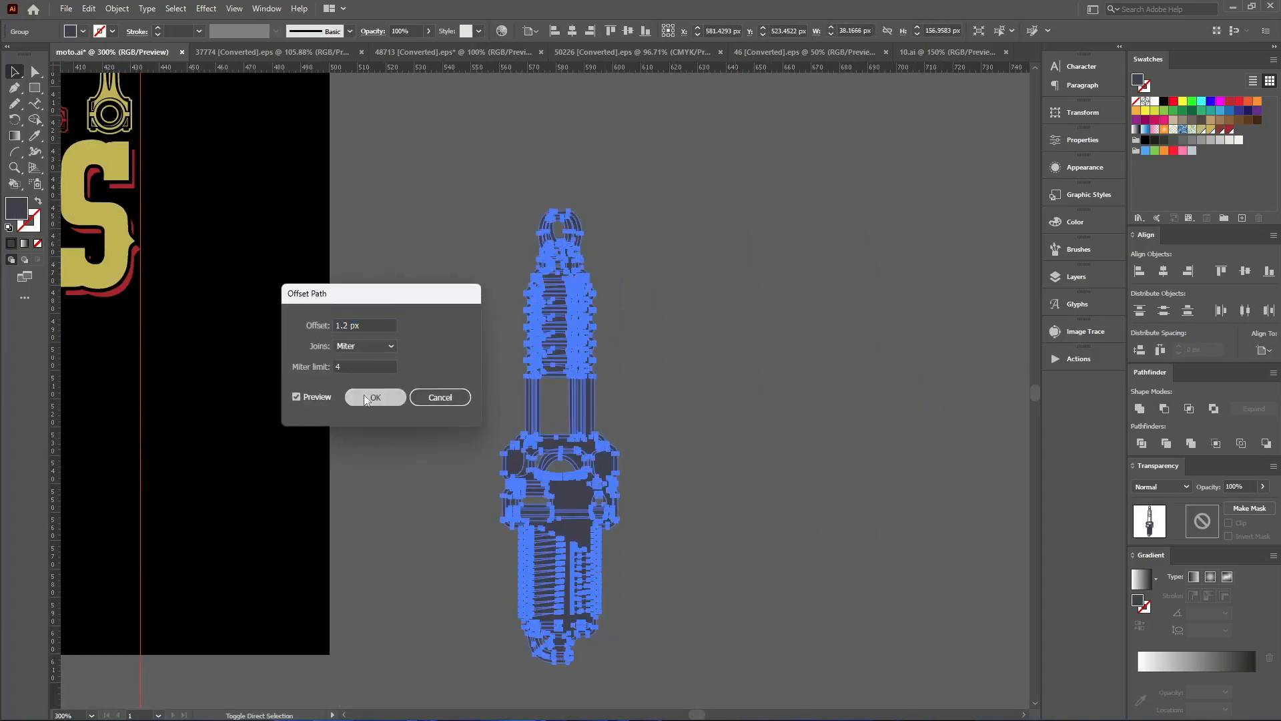
left_click(1155, 101)
left_click(1139, 408)
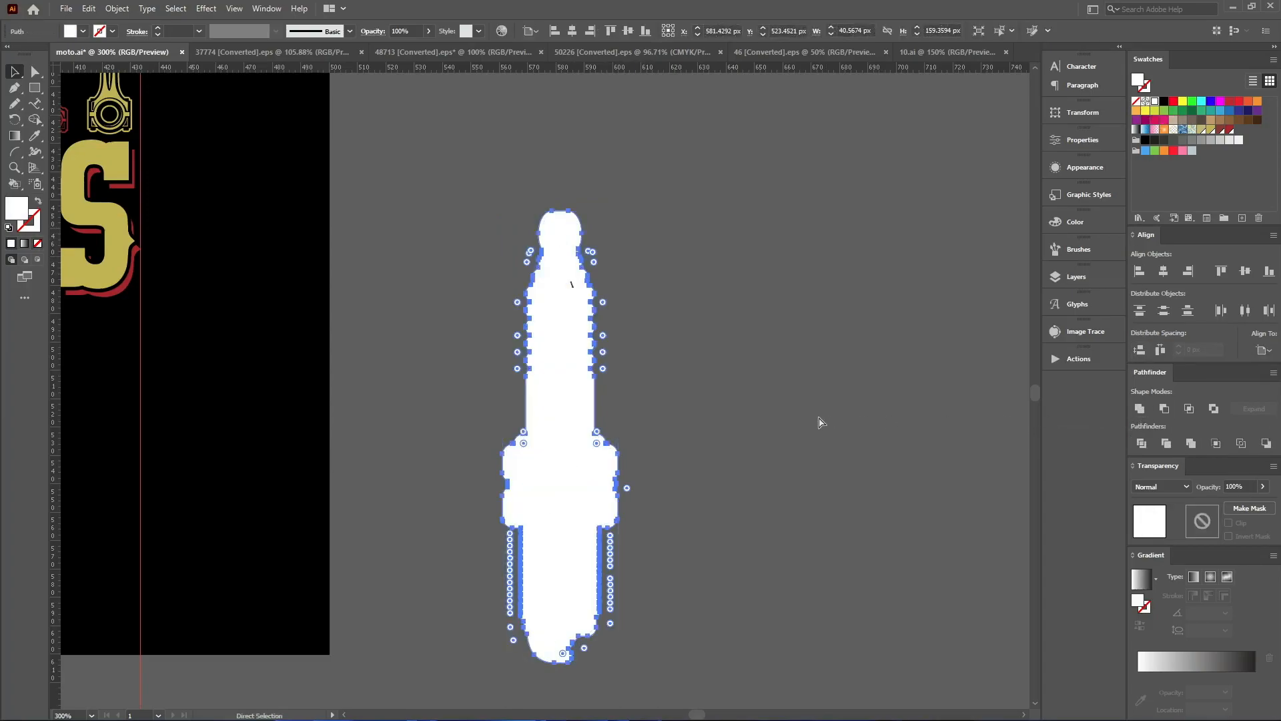
Cut the white silhouette and paste it in place behind the spark plug linework
key("ctrl+x")
key("ctrl+v")
key("ctrl+z")
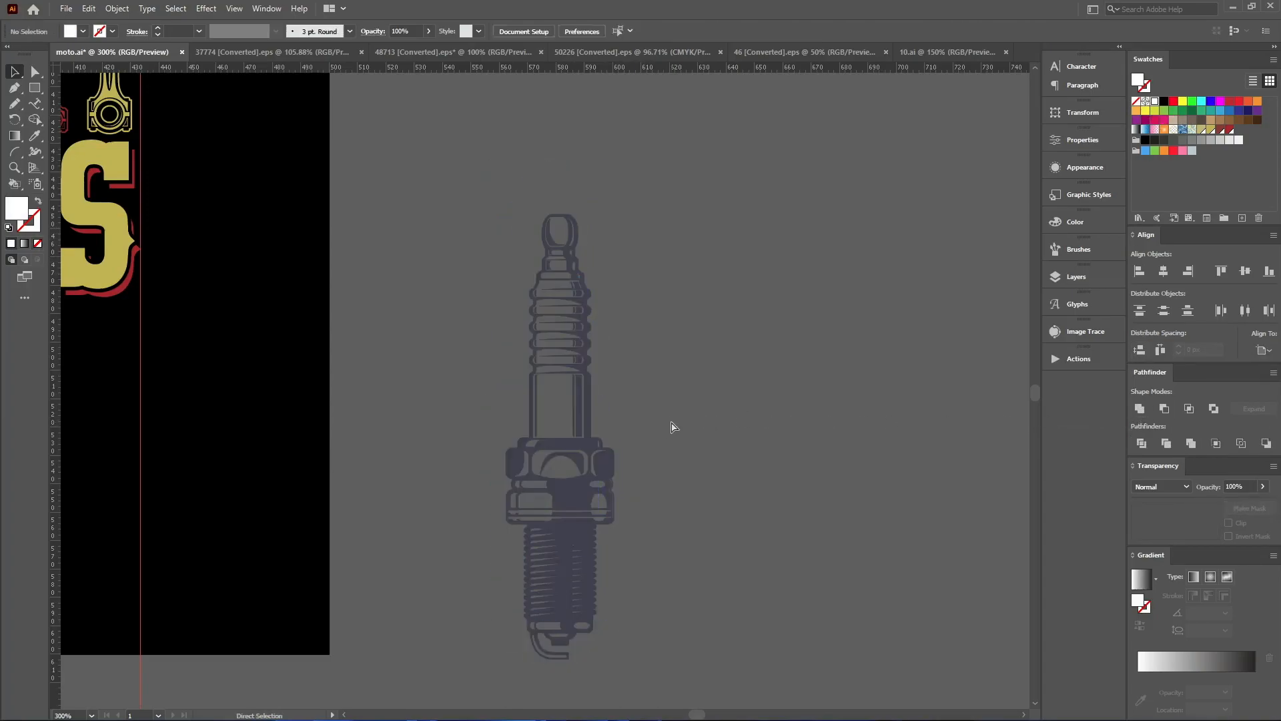
key("ctrl+b")
key("v")
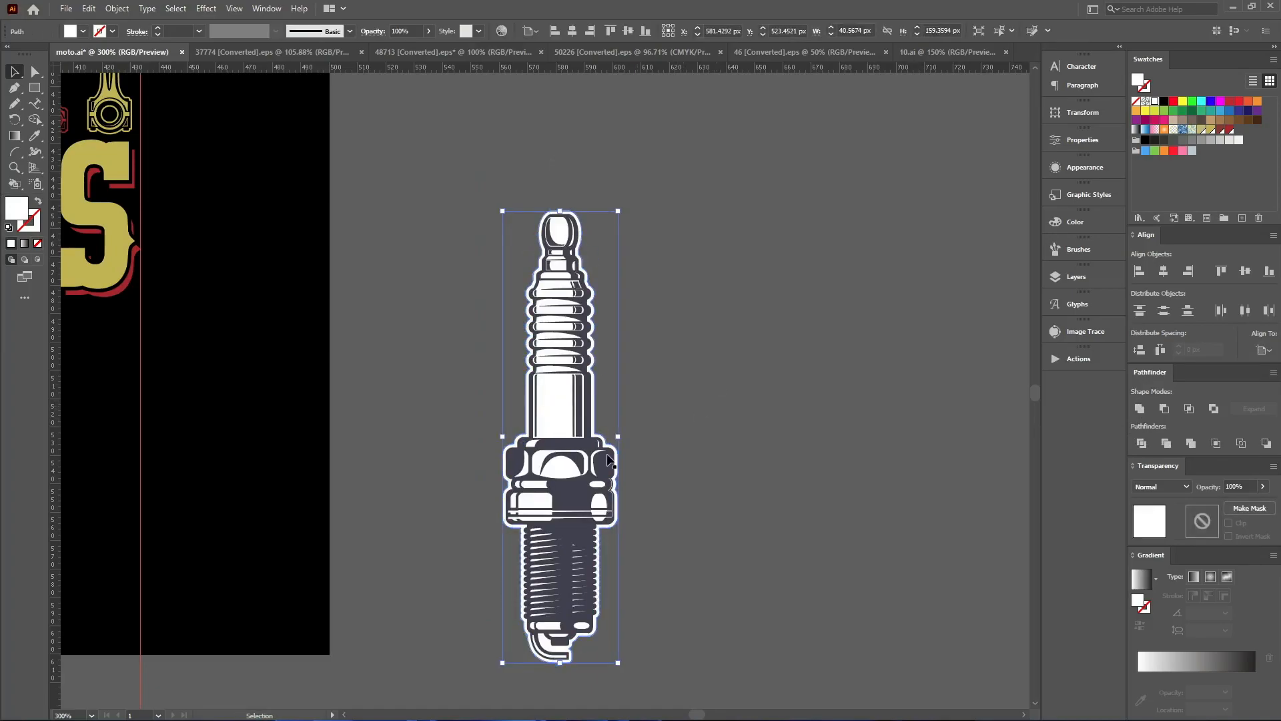
Fill the spark plug linework black and make it the opacity mask of the white silhouette
left_click(1163, 102)
left_click(526, 513, "shift")
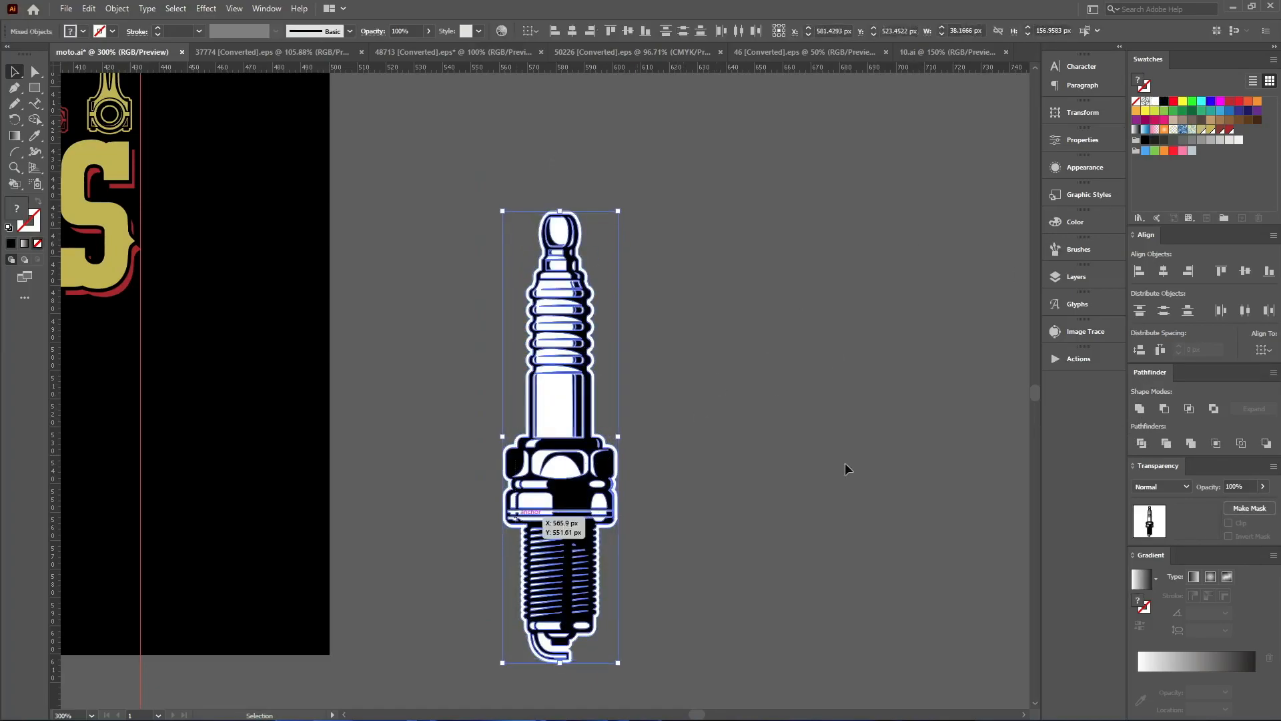
left_click(1241, 509)
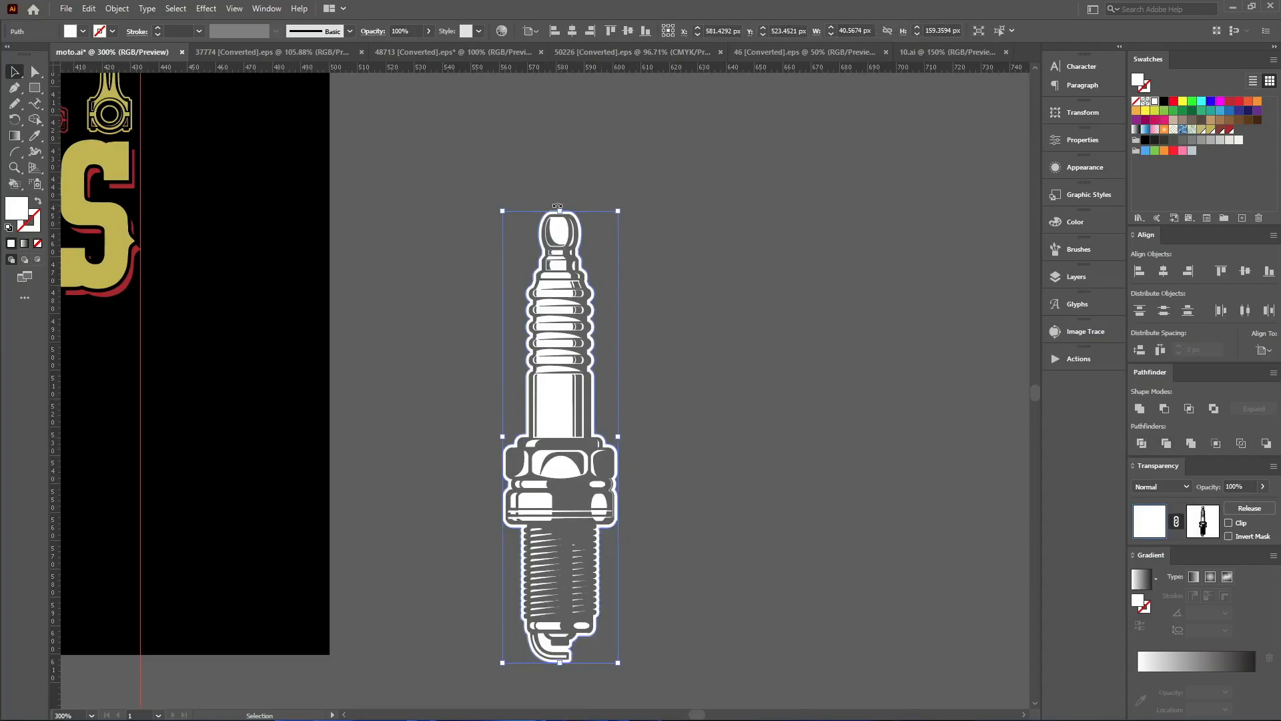
Tilt the spark plug diagonally and add a mirrored copy that crosses it in an X
key("a")
key("v")
left_click_drag(560, 205, 700, 252)
left_click(541, 218)
left_click_drag(560, 207, 457, 208)
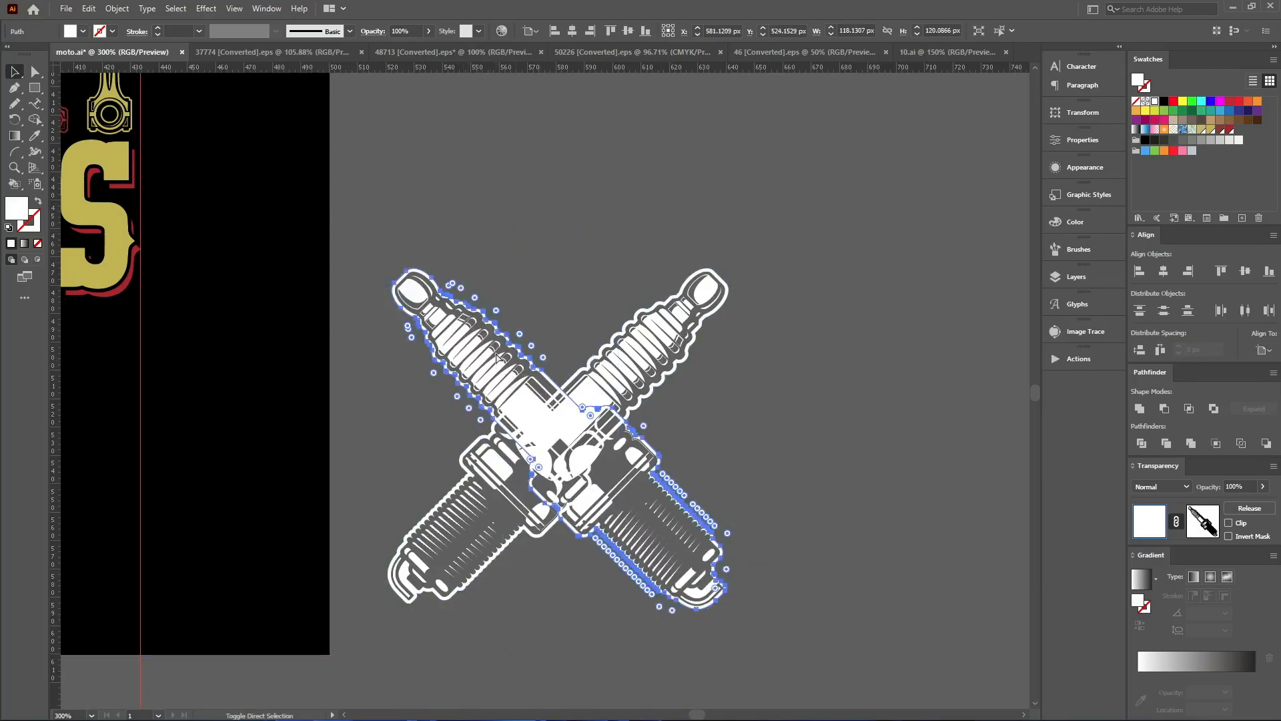
Paste an offset outline of the front spark plug, filled black, into the rear spark plug's opacity mask
key("ctrl+shift+o")
left_click(375, 395)
key("ctrl+z")
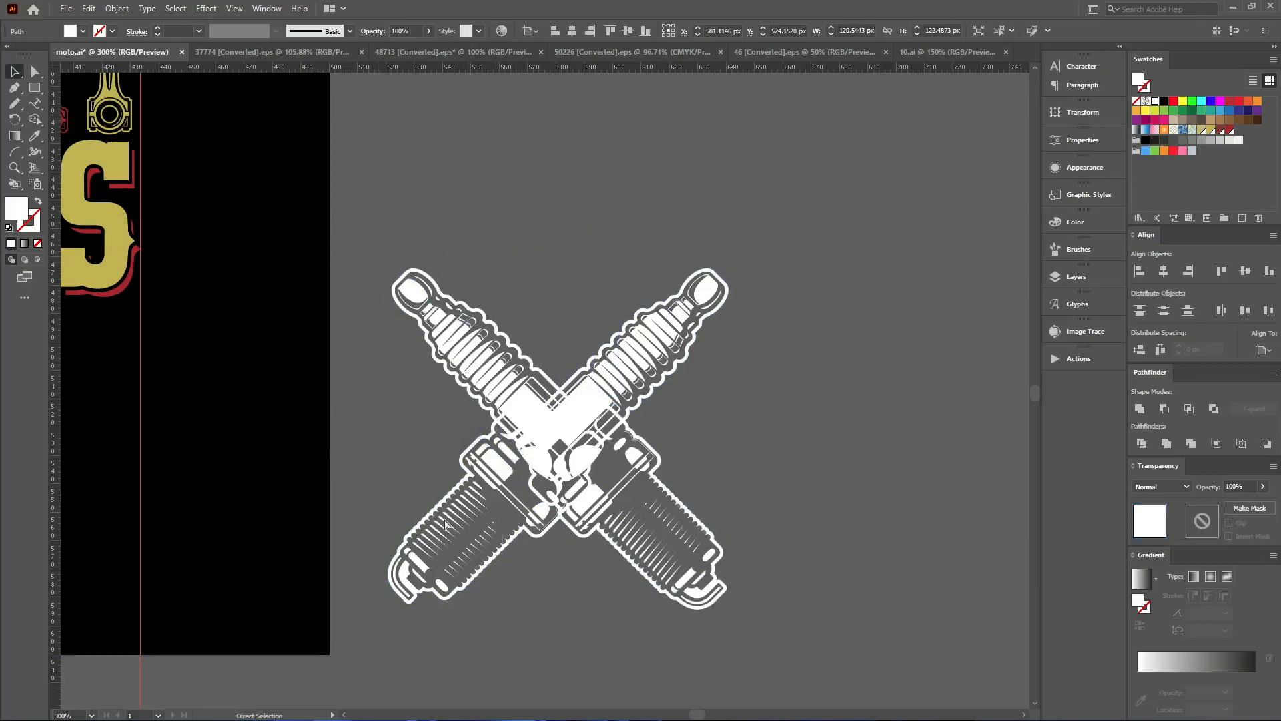
left_click(473, 513)
left_click(1194, 528)
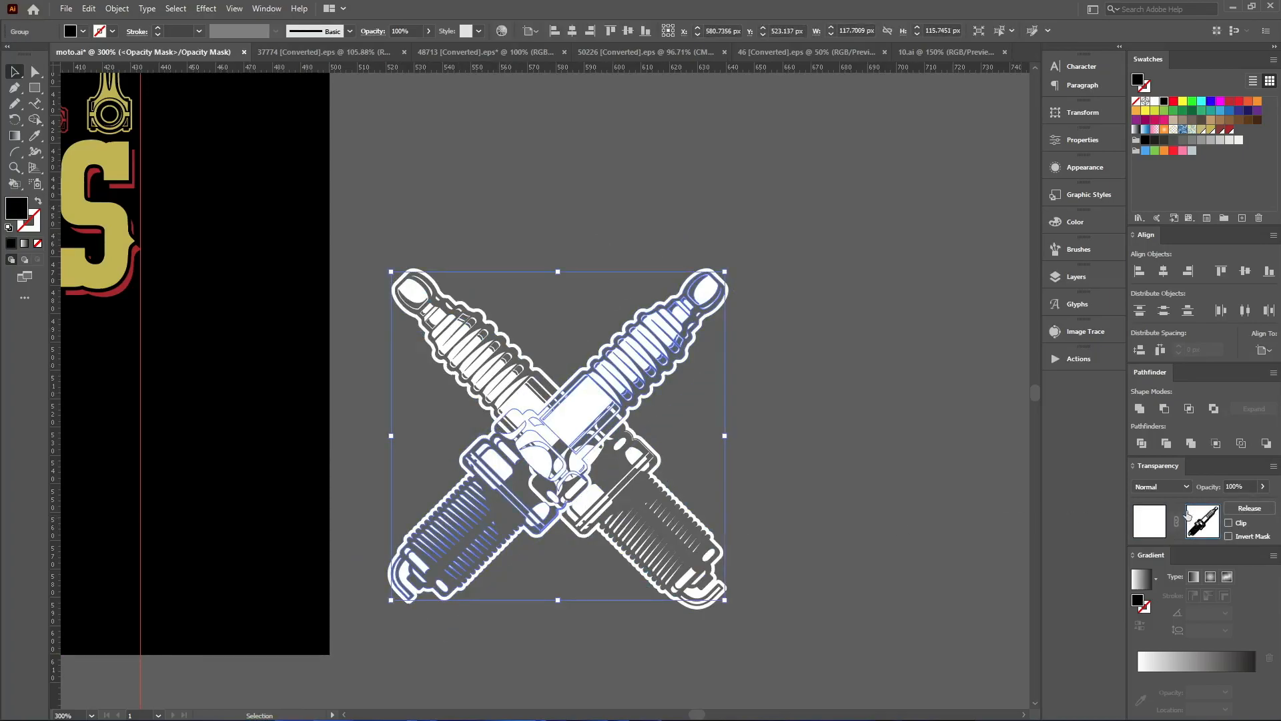
key("ctrl+f")
left_click(1165, 102)
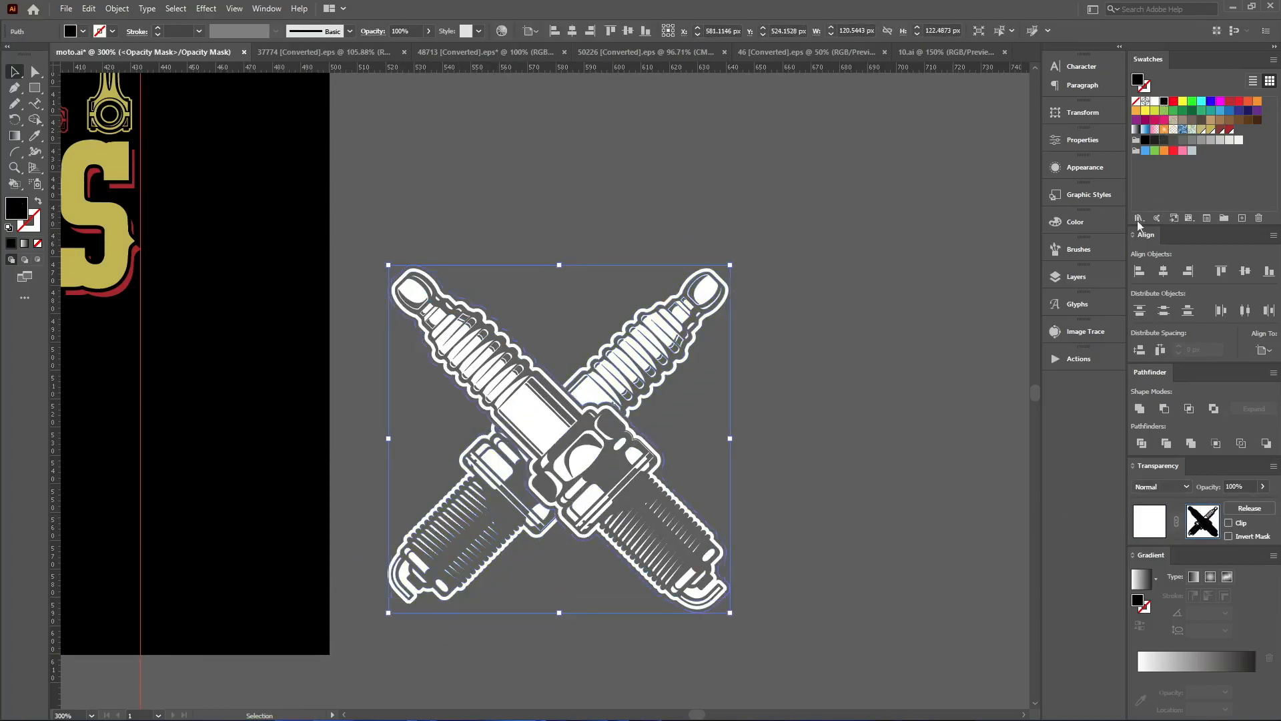
left_click(1149, 519)
Group the crossed spark plugs and centre them horizontally between the wrenches below the MOTORCYCLES lettering
left_click_drag(886, 447, 455, 489)
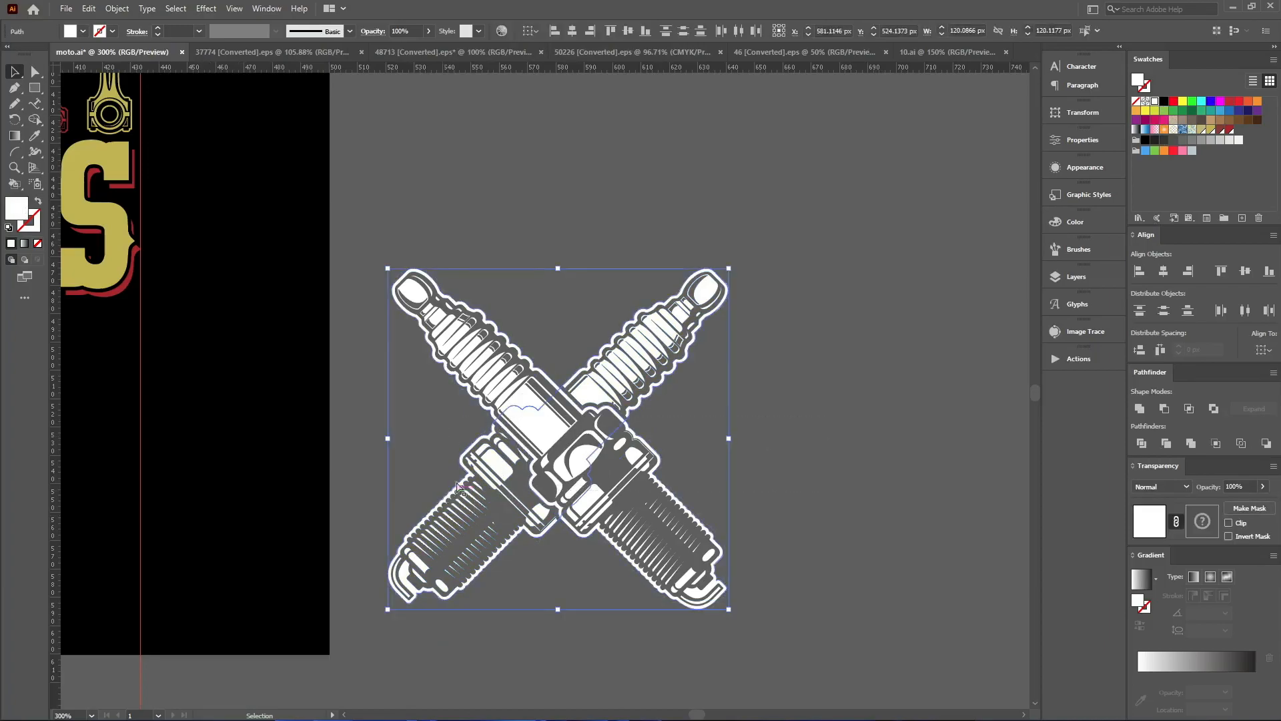
key("v")
scroll(741, 475, "down", 3)
left_click_drag(740, 475, 408, 470)
left_click(573, 31)
scroll(380, 446, "up", 3)
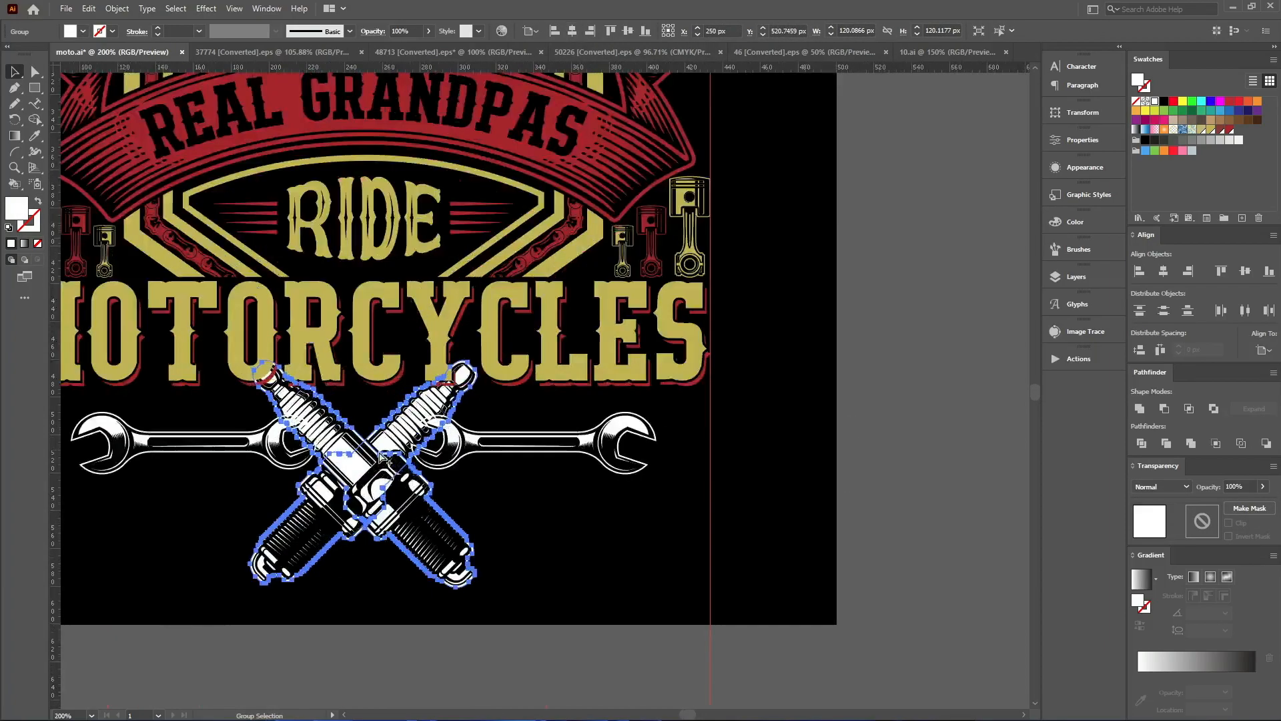
Scale the crossed spark plugs down to about 63 px high and align them vertically centred with the wrenches
left_click_drag(357, 318, 357, 401)
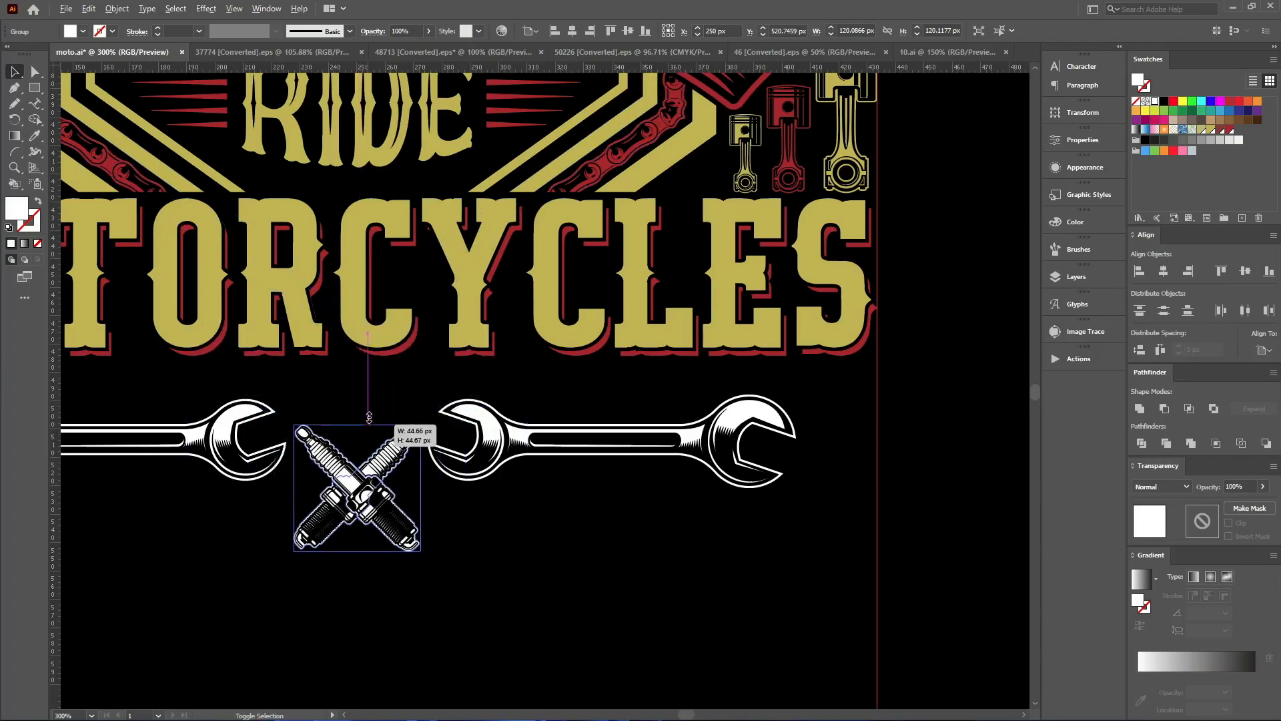
left_click(476, 449)
left_click(313, 427, "shift")
left_click(1245, 270)
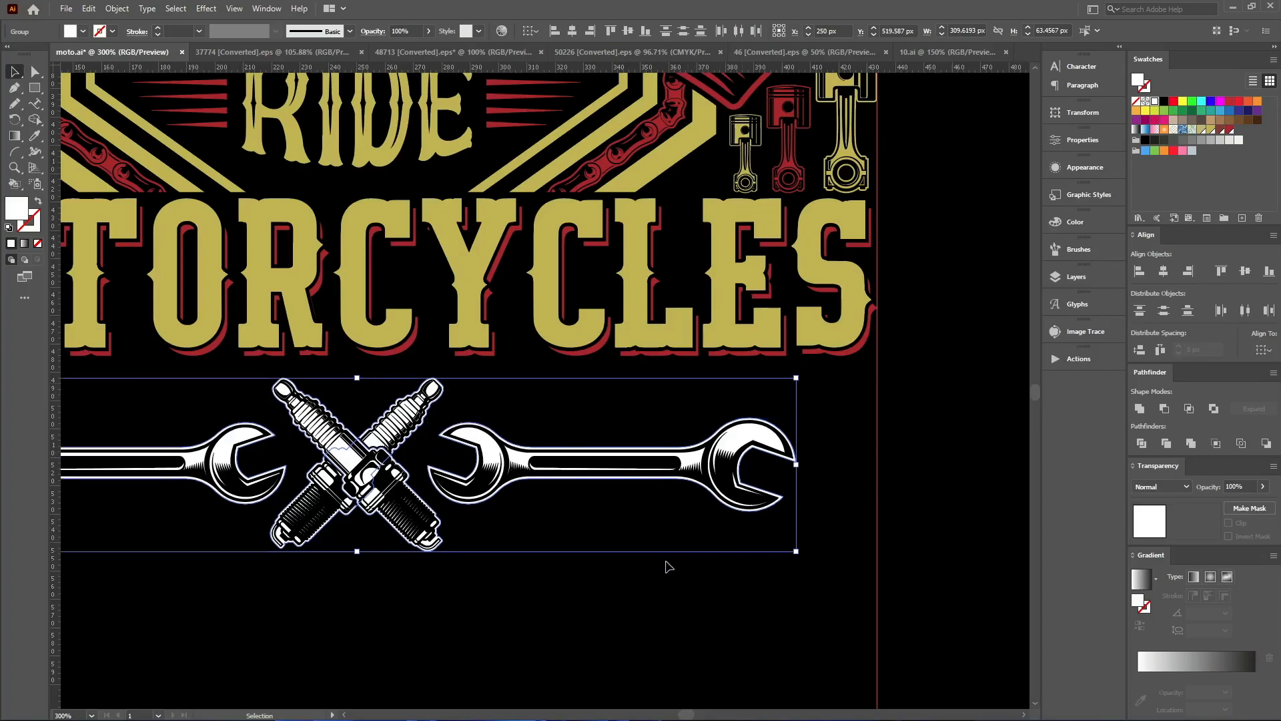
Scale the wrenches and spark plugs together down to about 192 px wide and move them up under the lettering
left_click(665, 562)
left_click_drag(559, 553, 200, 445)
left_click_drag(796, 464, 630, 464)
left_click_drag(444, 475, 446, 435)
key("a")
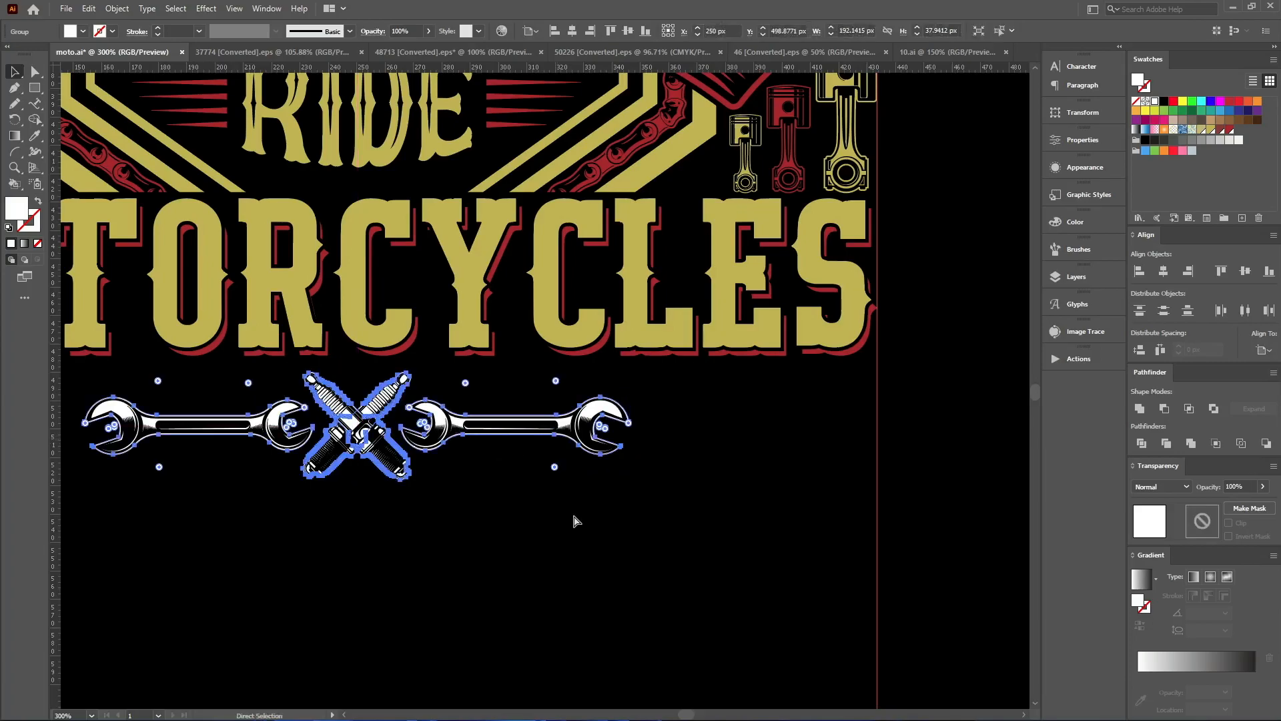
left_click(635, 532)
Enlarge the wrench and spark plug ornament to about 214 px wide and nudge it up slightly
key("ctrl+1")
scroll(570, 530, "up", 5)
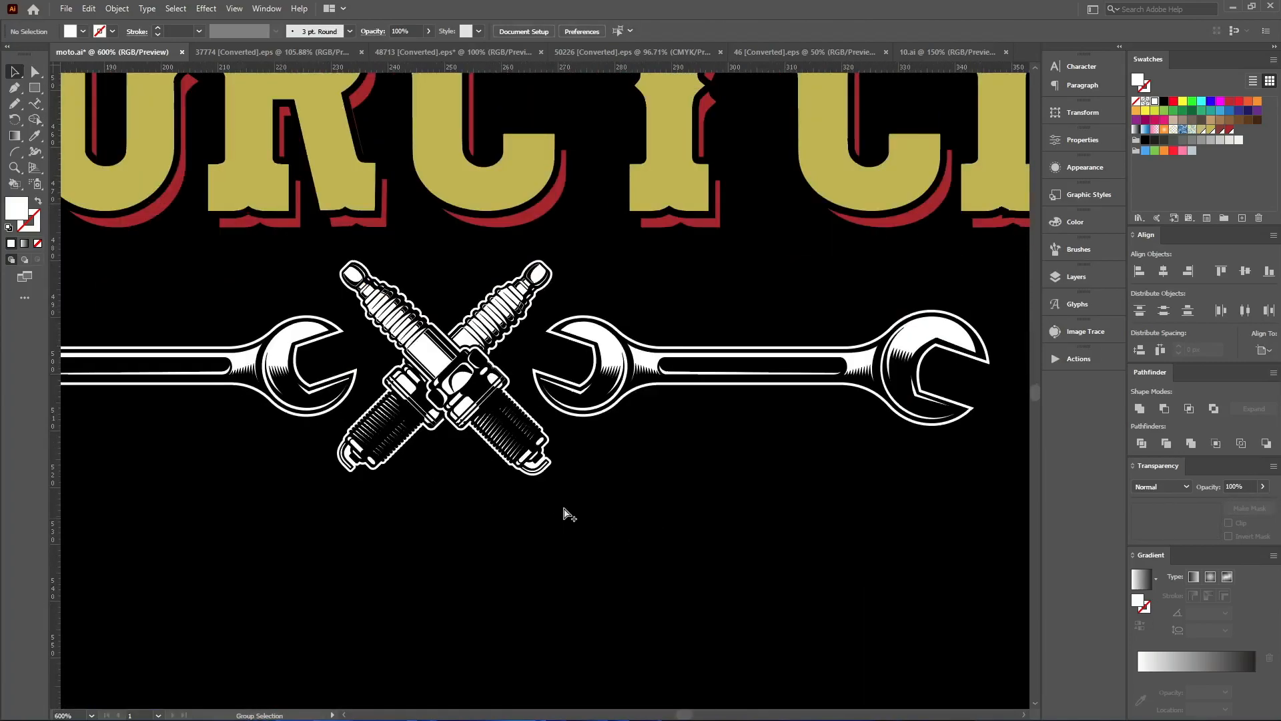
left_click(487, 402)
scroll(486, 402, "down", 2)
key("v")
left_click_drag(465, 443, 467, 454)
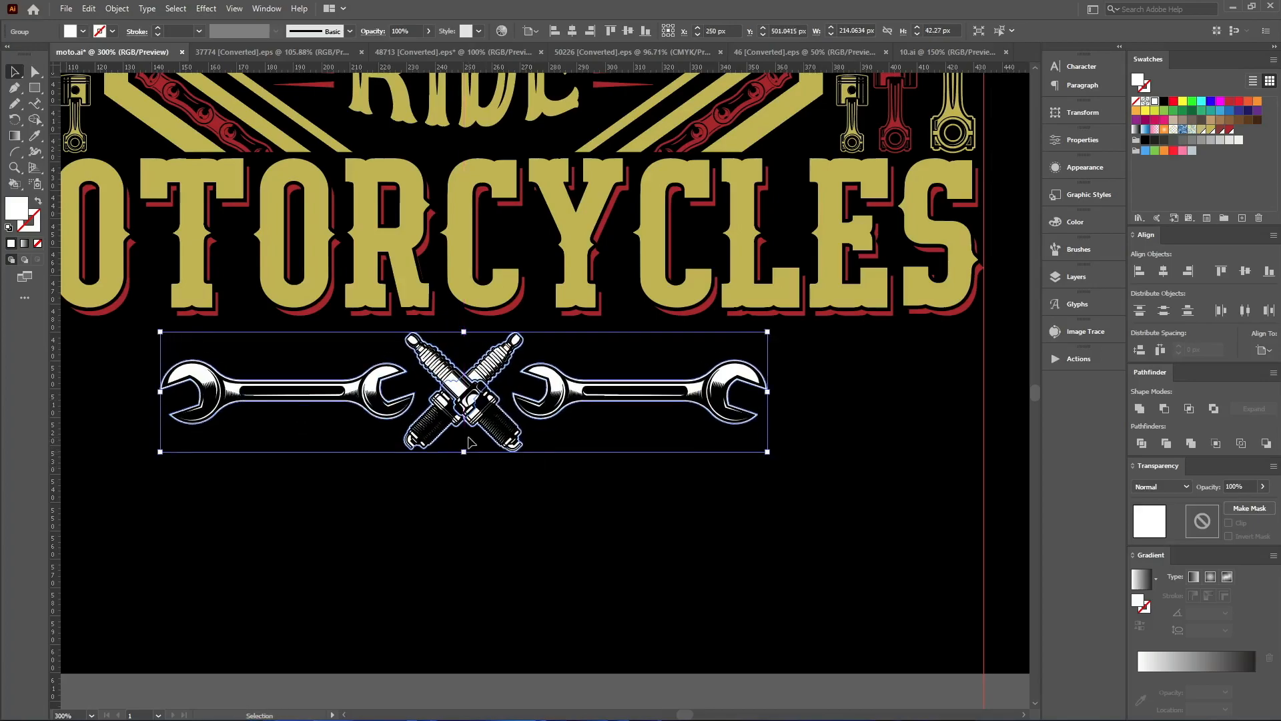
key("Up")
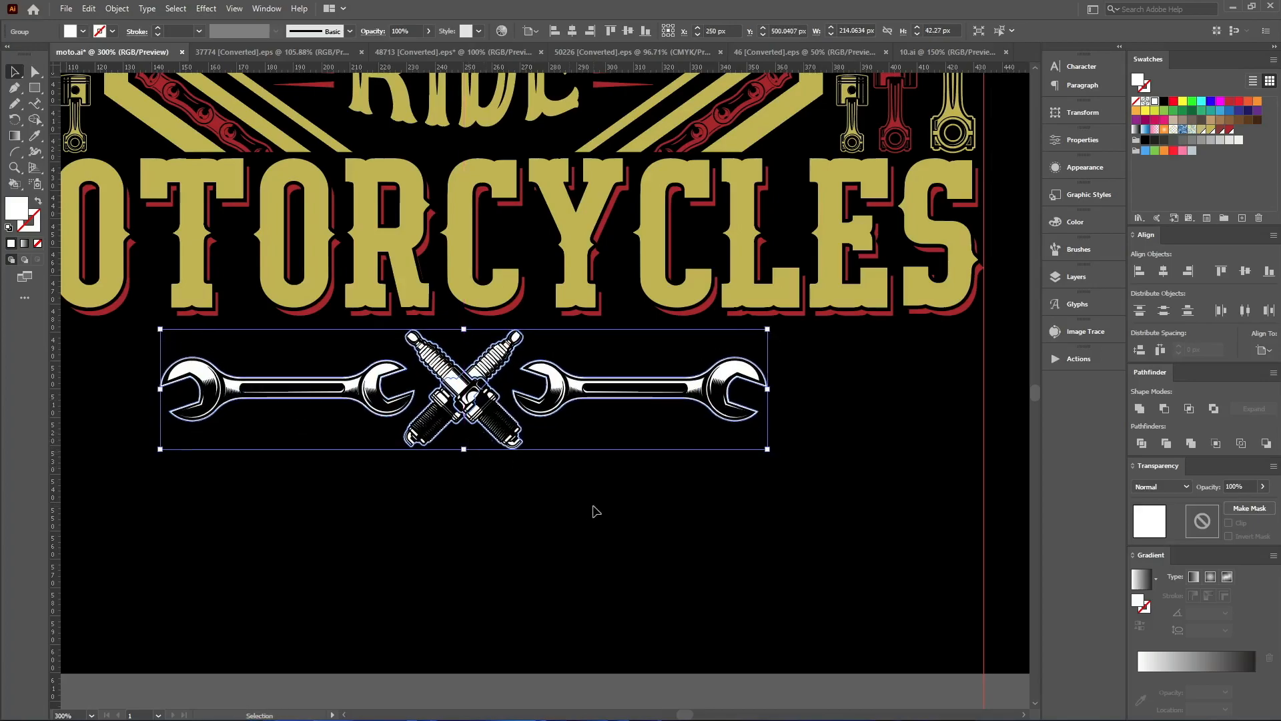
left_click(597, 511)
Isolate the ornament, fill the spark plugs with the design's gold and the wrenches with its dark red, and leave isolation
double_click(447, 372)
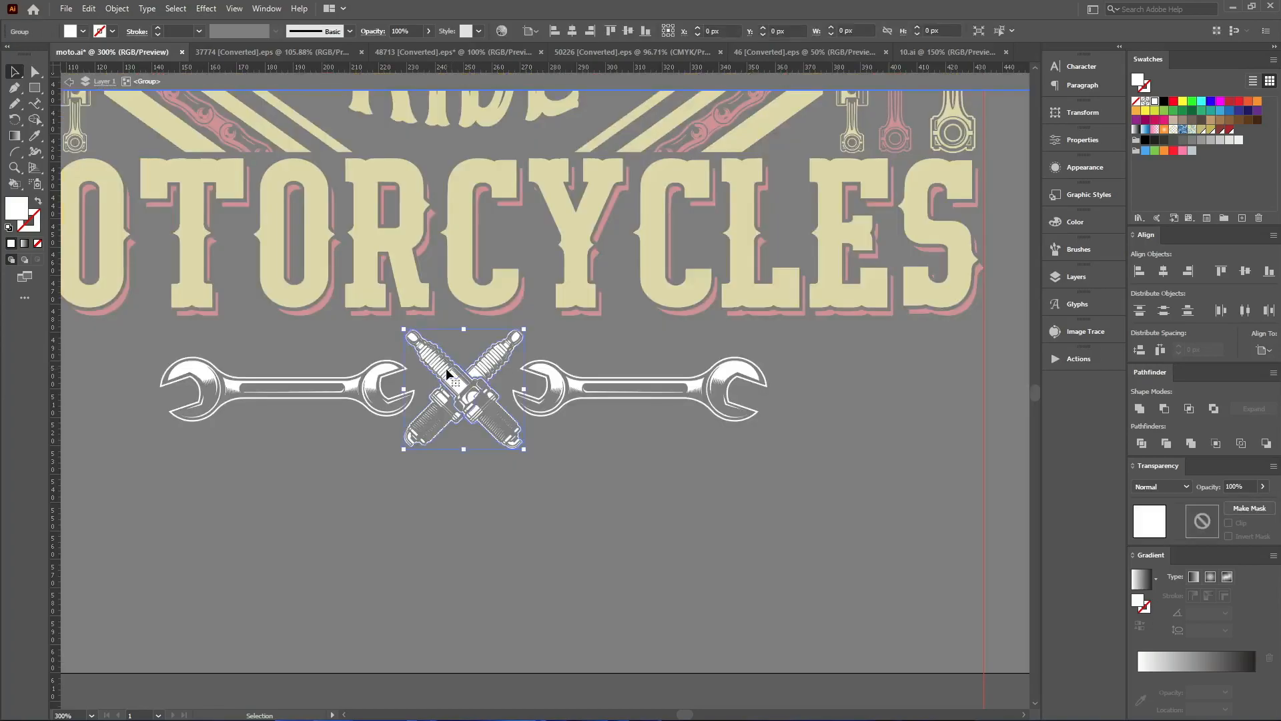
left_click(1209, 131)
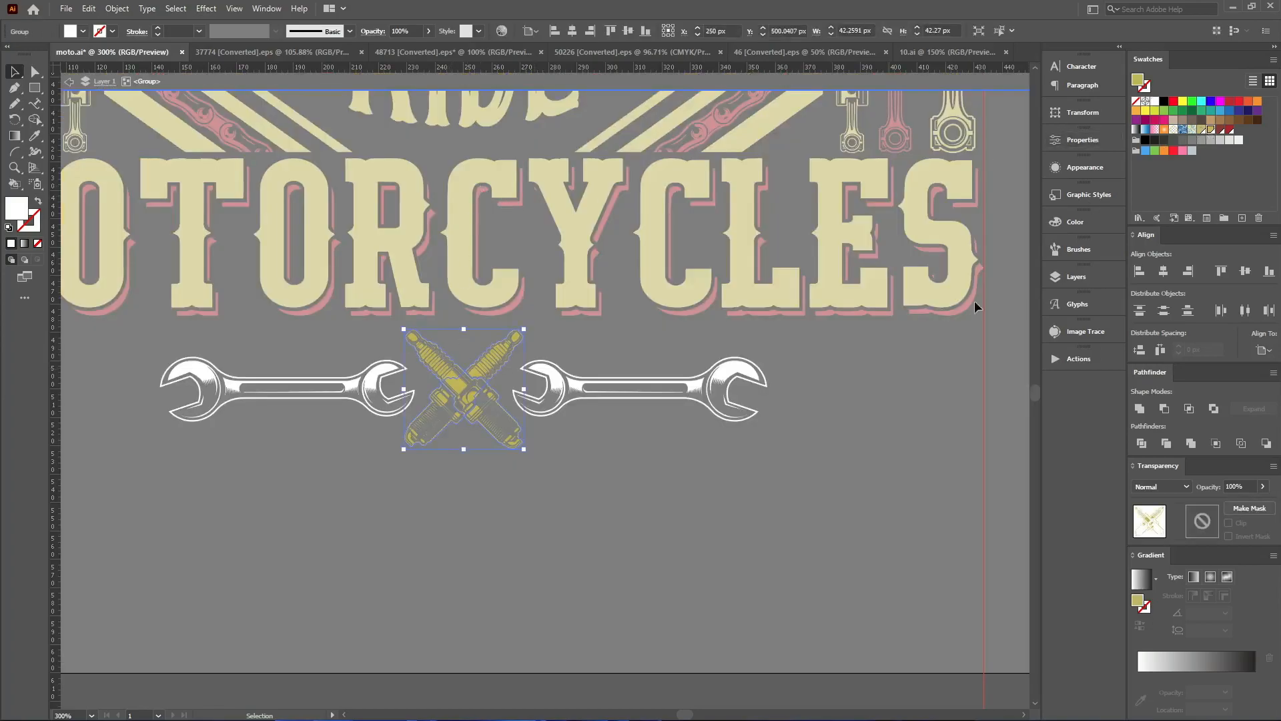
left_click(643, 384)
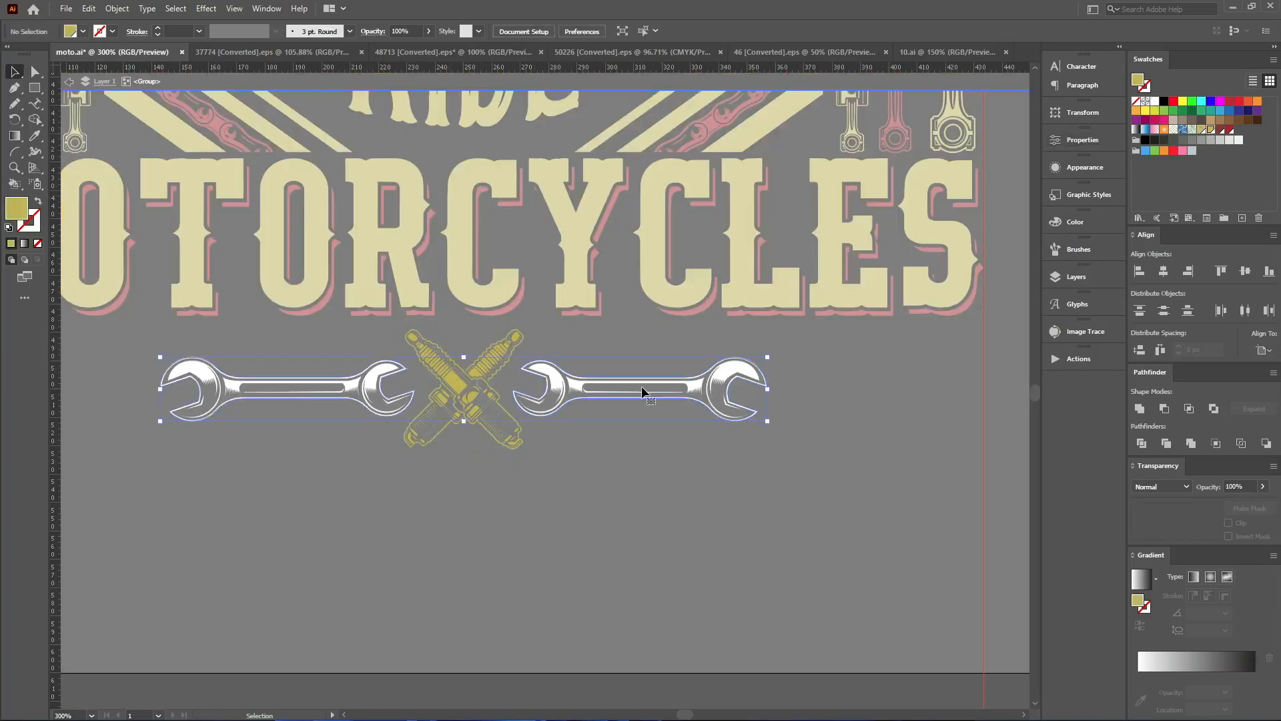
left_click(1230, 130)
double_click(841, 485)
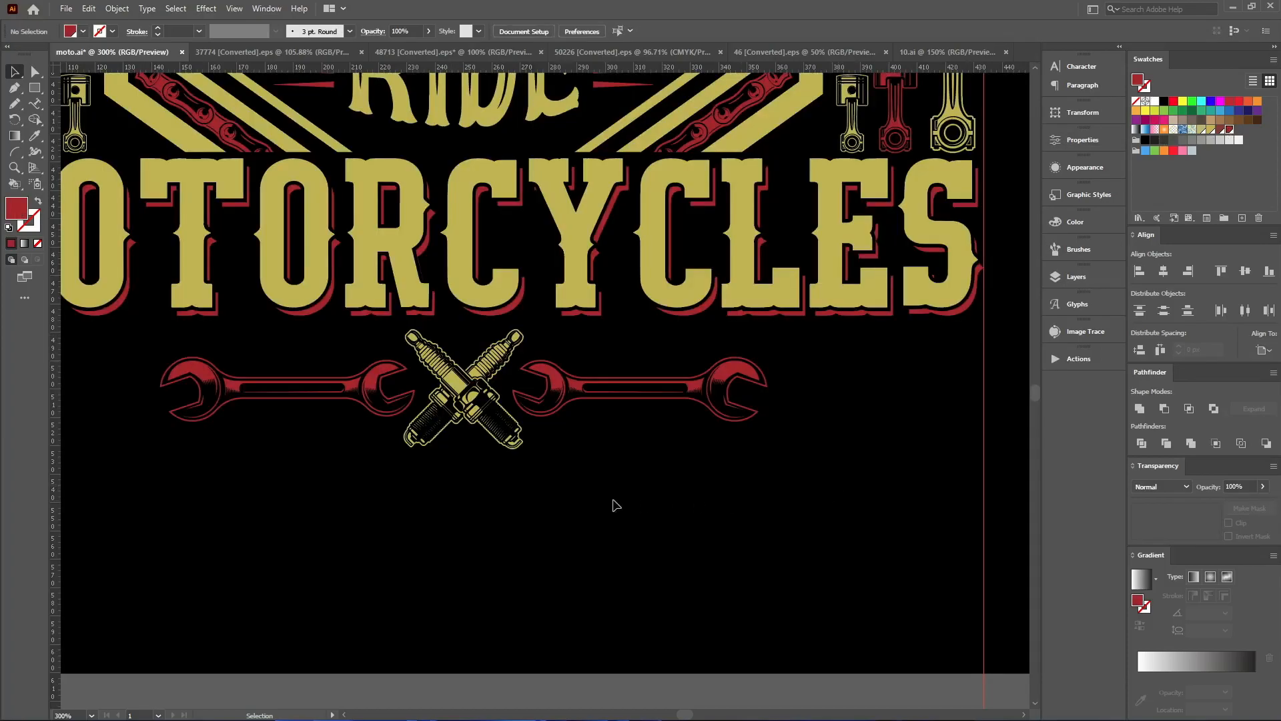
Select the entire T-shirt design on the artboard and group it
scroll(517, 532, "down", 4)
scroll(627, 544, "up", 2)
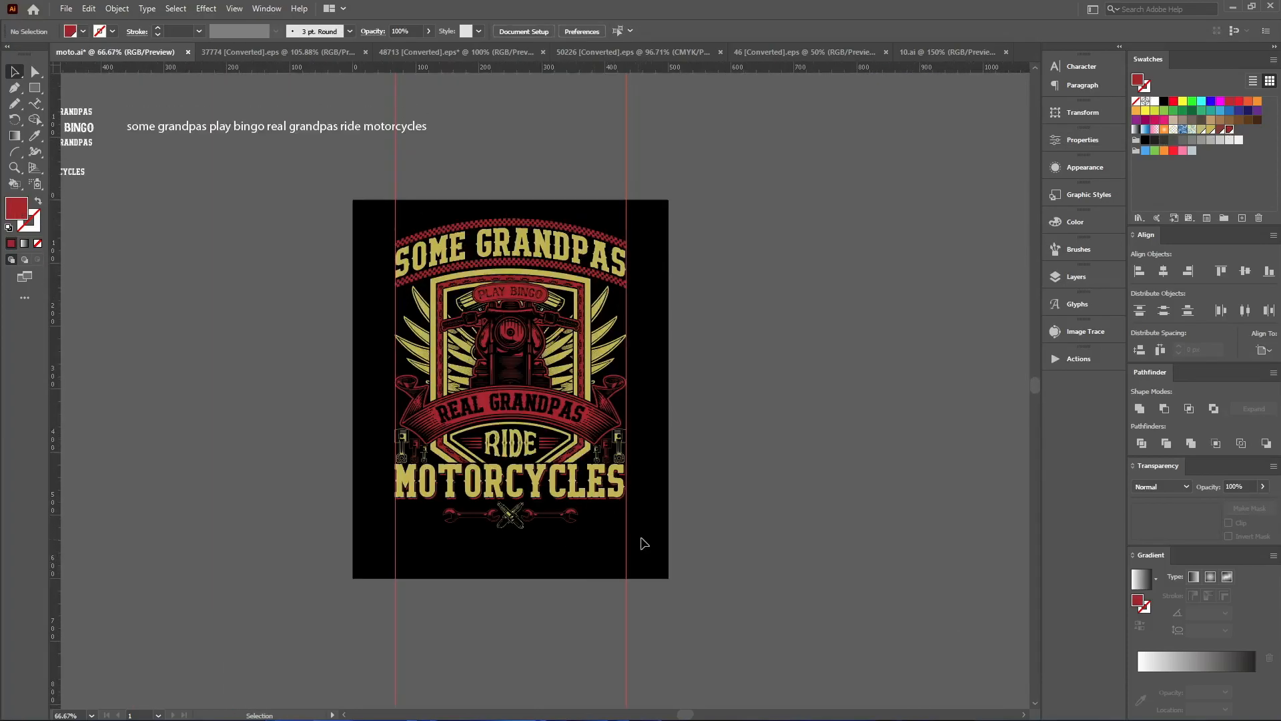
left_click_drag(696, 579, 288, 215)
key("ctrl+g")
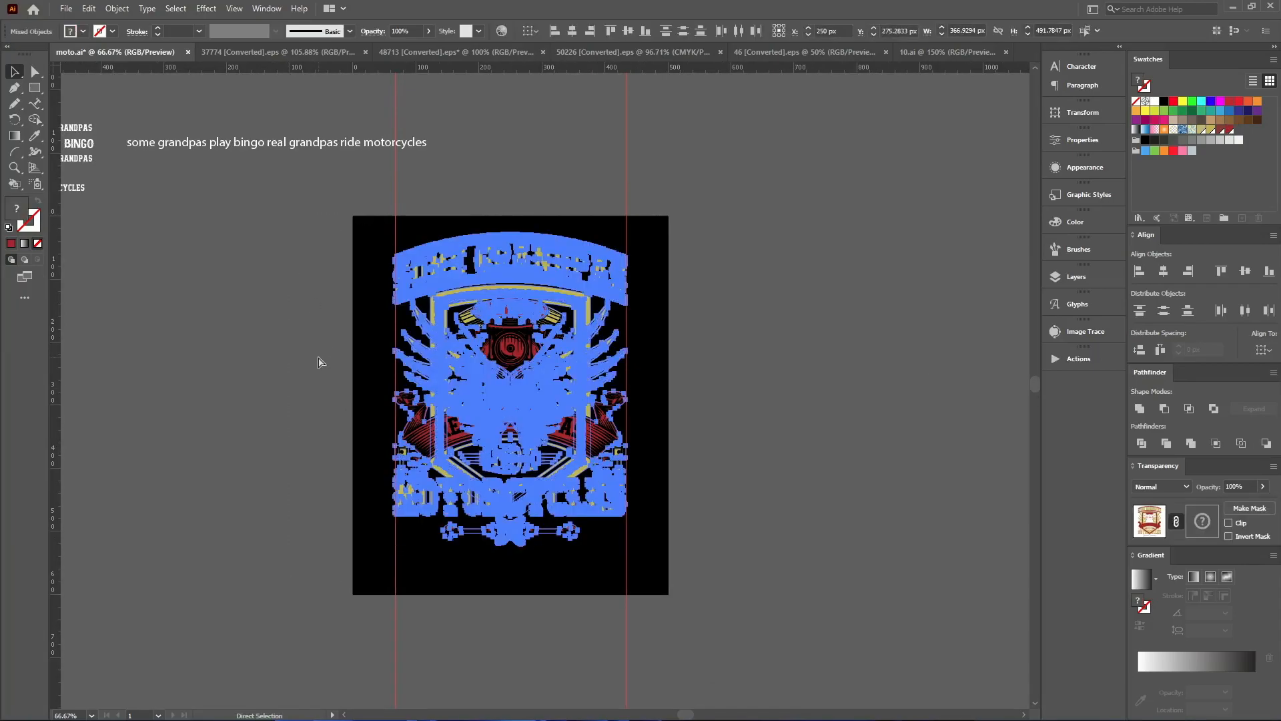
Unlock the guides and delete both vertical guides running along the sides of the design
left_click(273, 387)
right_click(315, 258)
left_click(339, 403)
left_click_drag(333, 197, 736, 161)
key("Delete")
Select the whole design as one group and centre it horizontally and vertically on the artboard
left_click_drag(739, 216, 571, 444)
left_click_drag(497, 501, 374, 556)
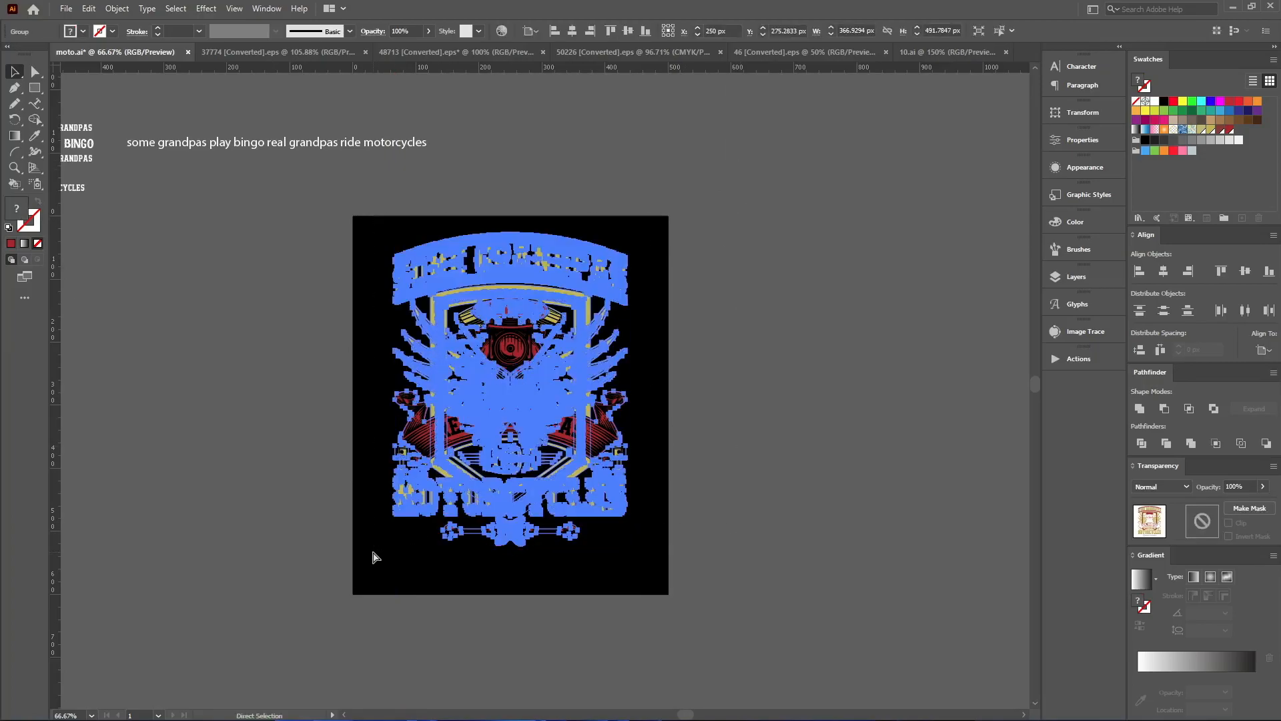
left_click(1165, 271)
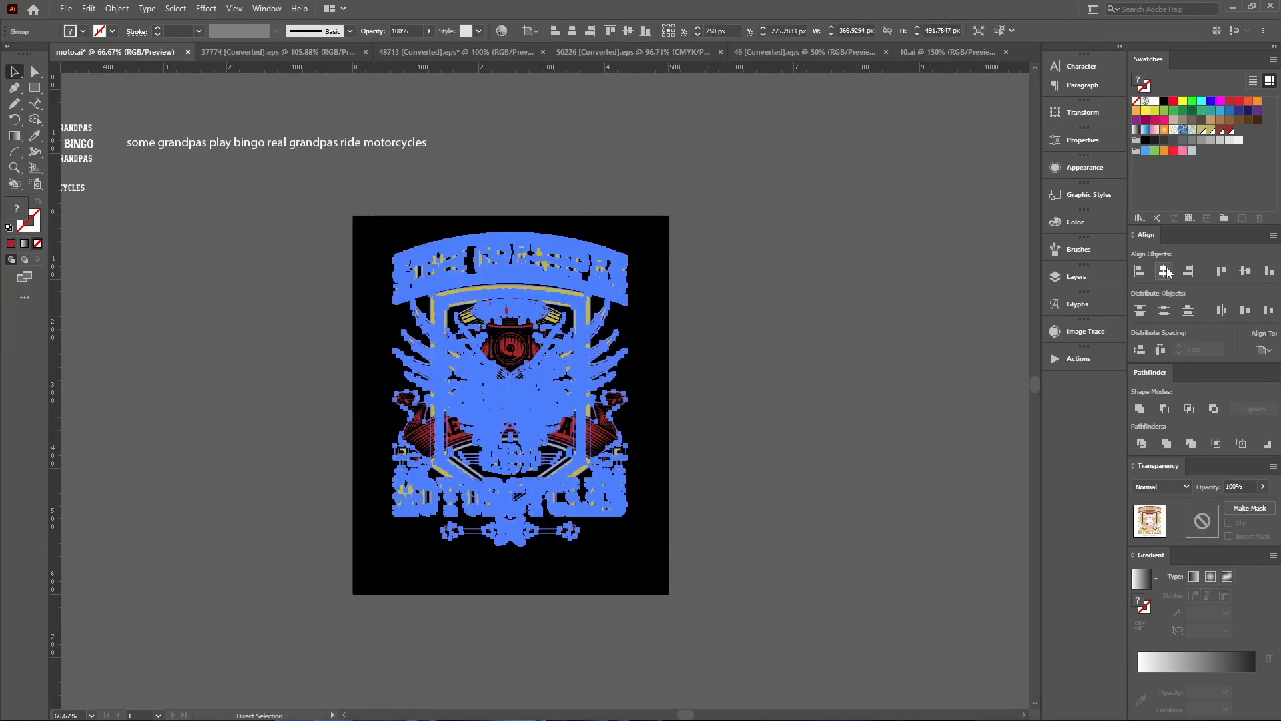
left_click(1245, 271)
left_click(899, 288)
scroll(772, 360, "up", 2)
scroll(470, 372, "down", 1)
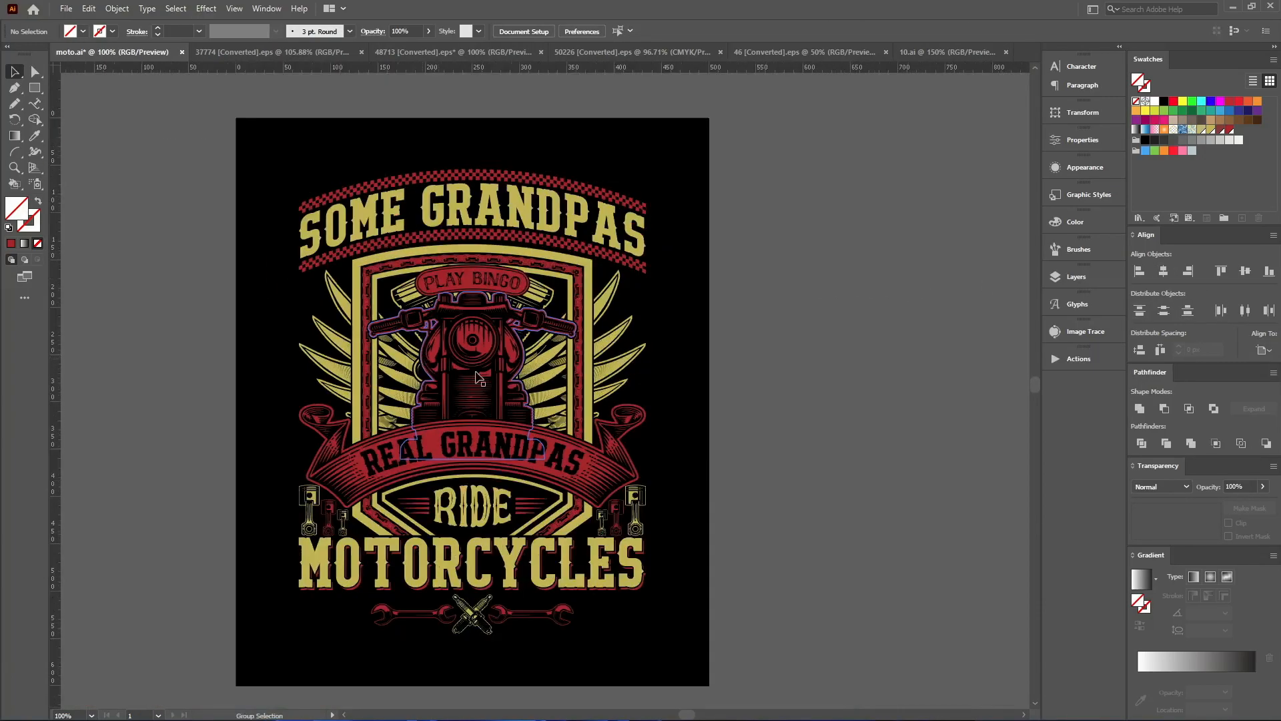
Make an opacity mask for the design group and paste the upper-right grunge texture from the texture file into it
left_click(470, 375)
left_click(1250, 514)
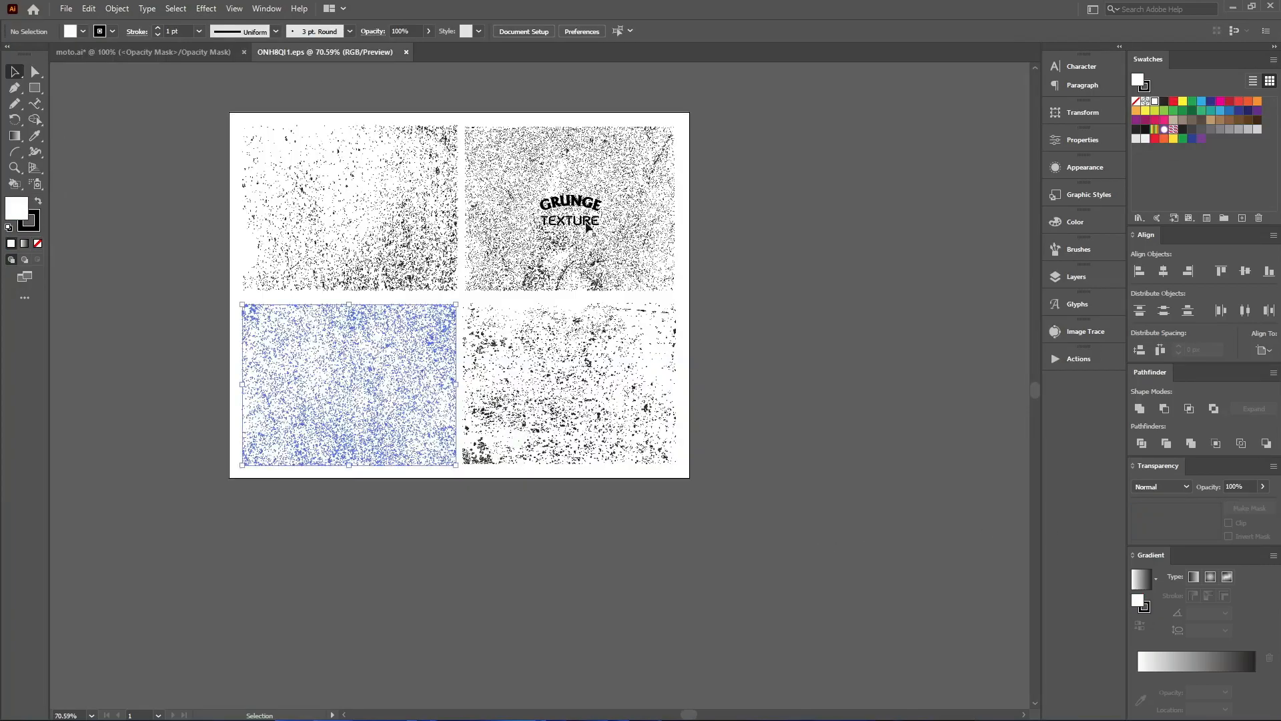
left_click(625, 171)
left_click_drag(294, 137, 200, 77)
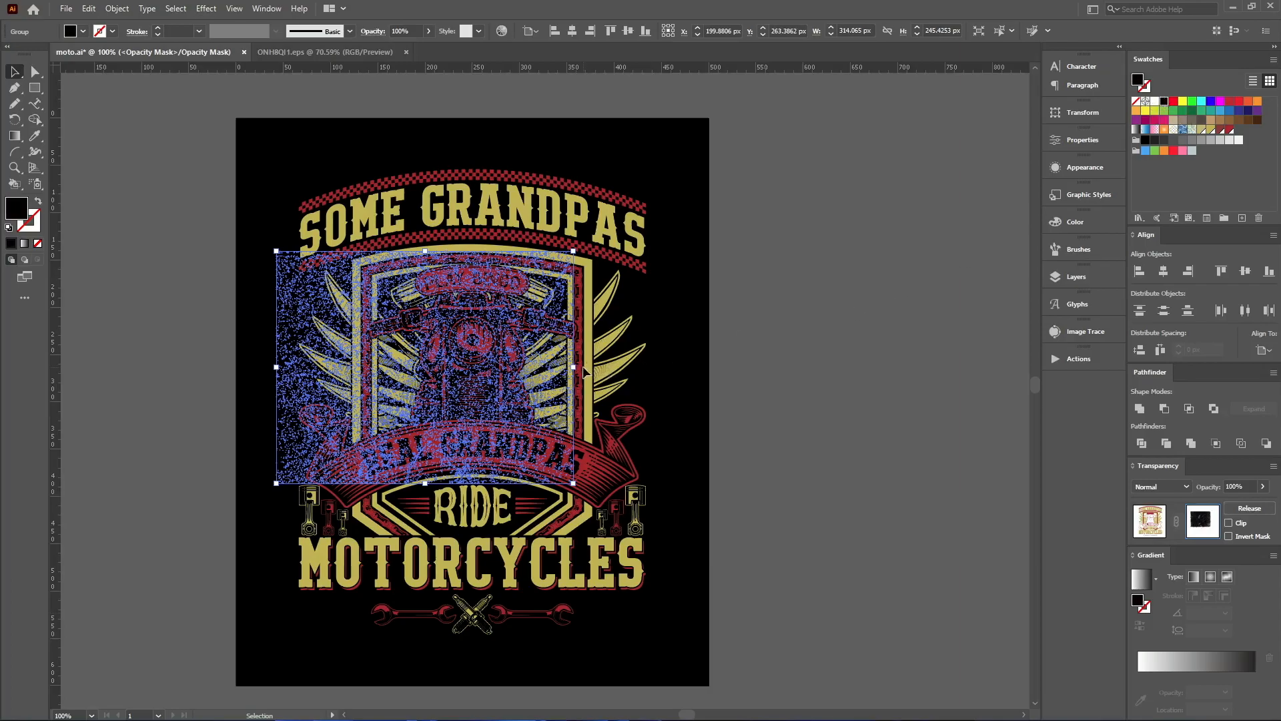
Rotate the mask texture 90 degrees, enlarge it to cover the whole design, and return to editing the artwork
left_click_drag(361, 539, 460, 559)
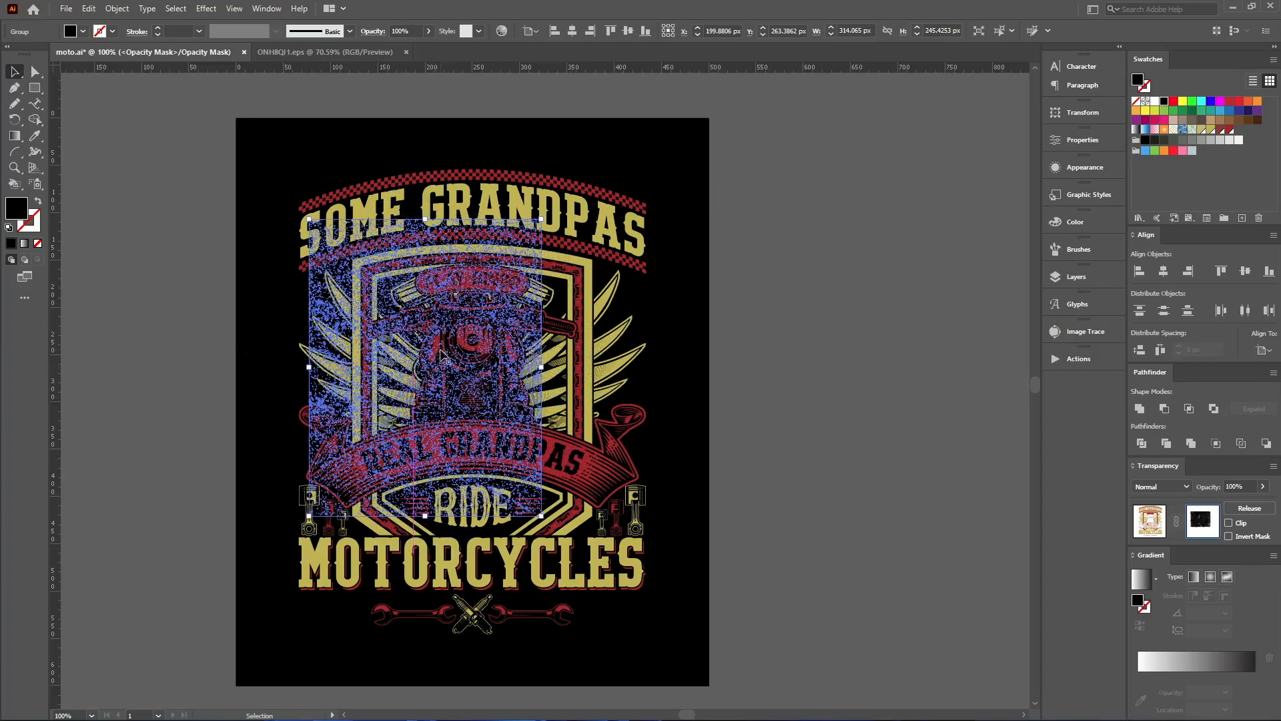
left_click_drag(436, 325, 422, 305)
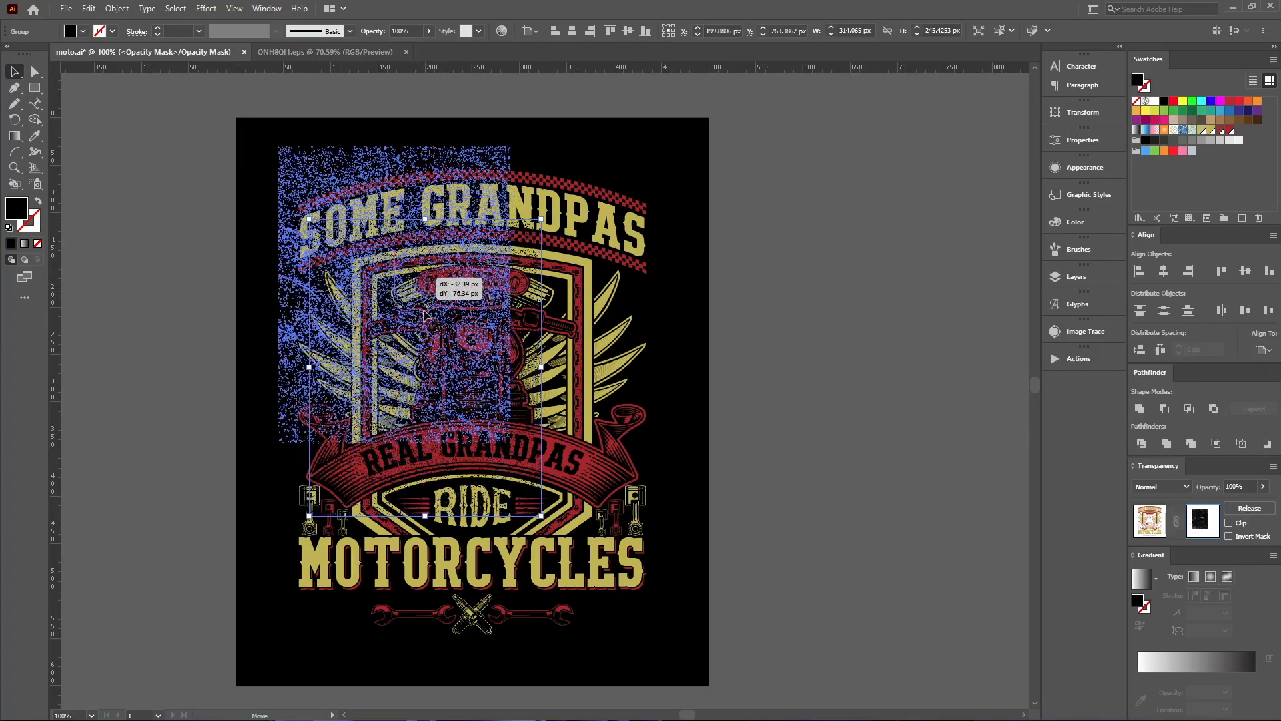
left_click_drag(520, 441, 685, 655)
left_click(1149, 524)
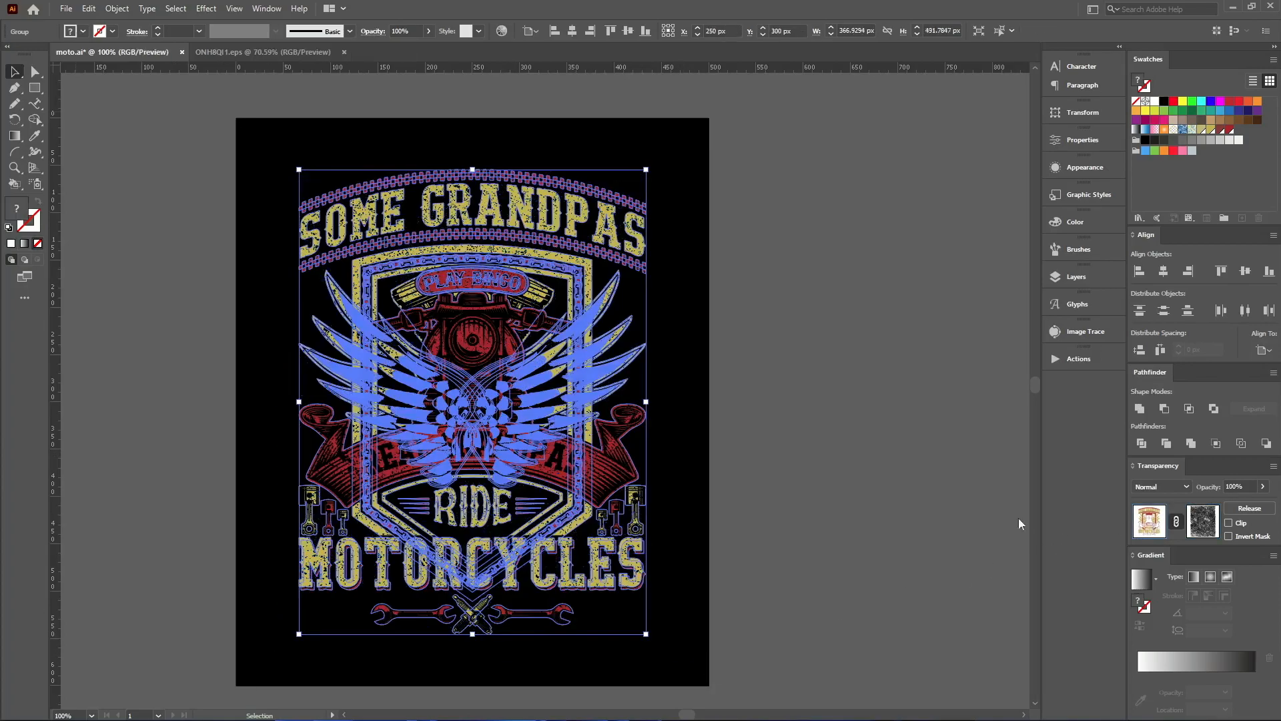
left_click(842, 439)
Enlarge the masked design evenly from its centre to about 421 by 565 px
left_click(495, 567)
left_click(712, 275)
left_click(580, 217)
left_click_drag(470, 170, 477, 136)
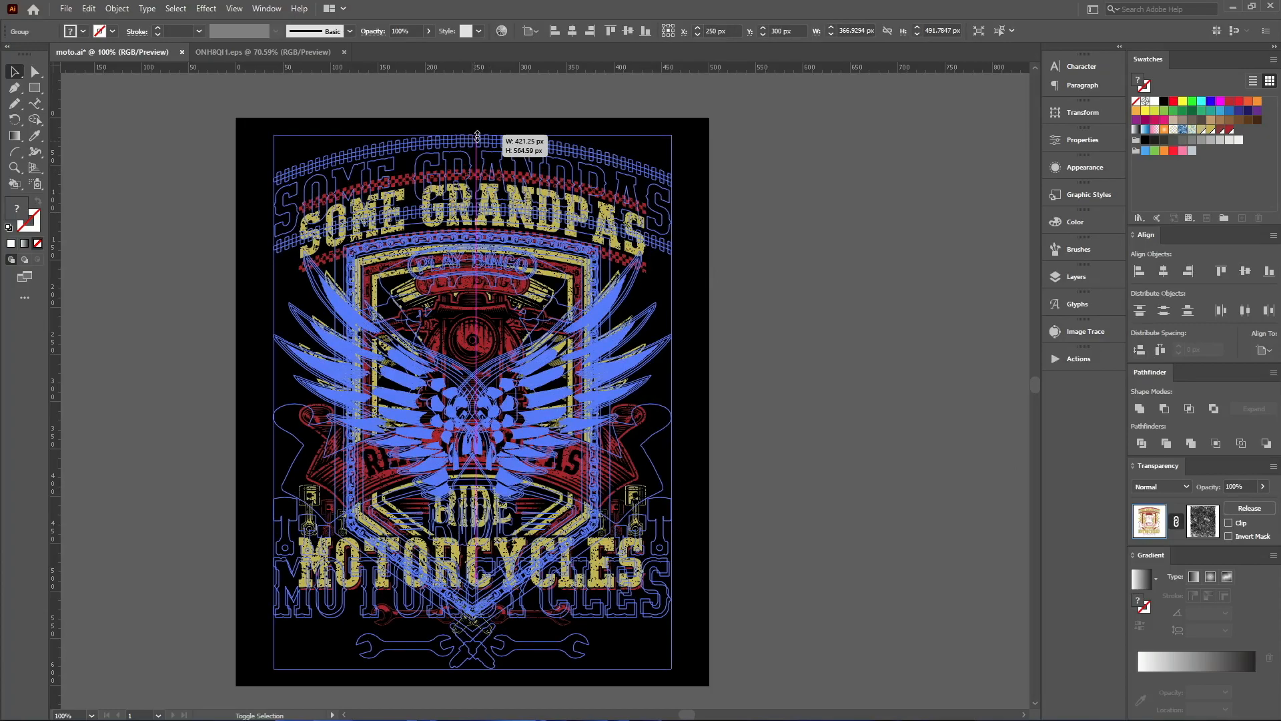
left_click(864, 339)
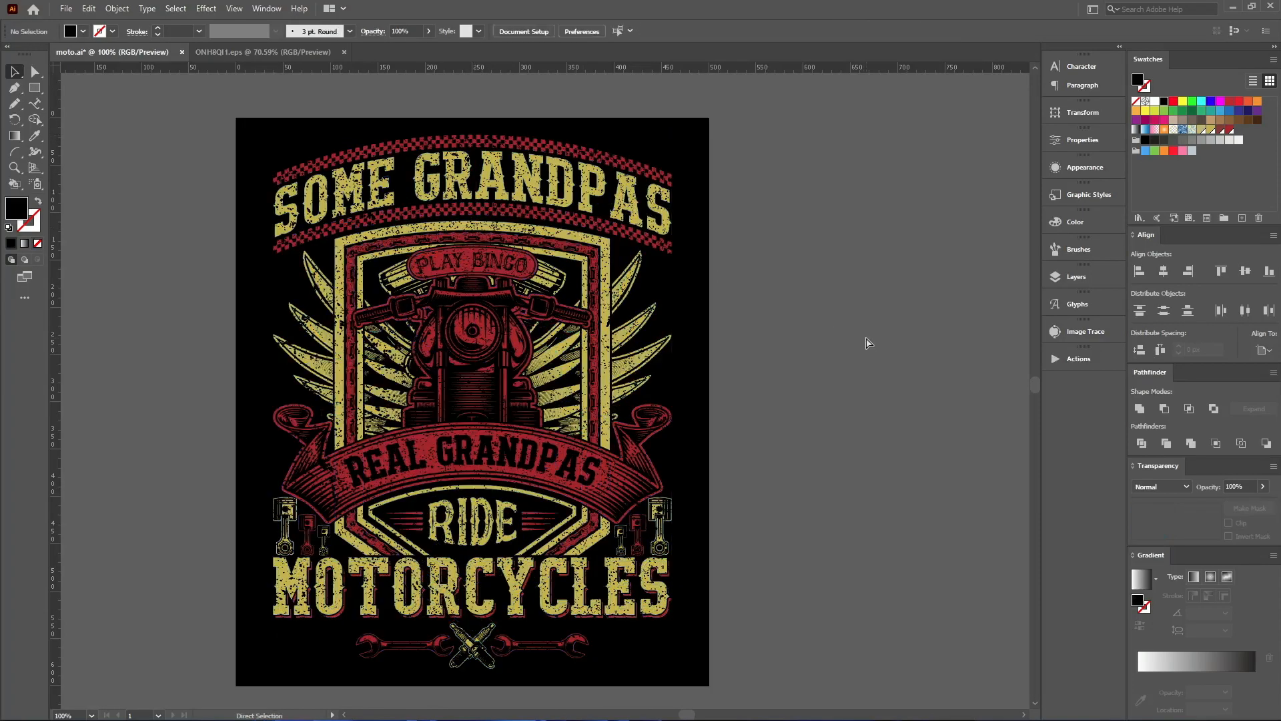
key("ctrl+0")
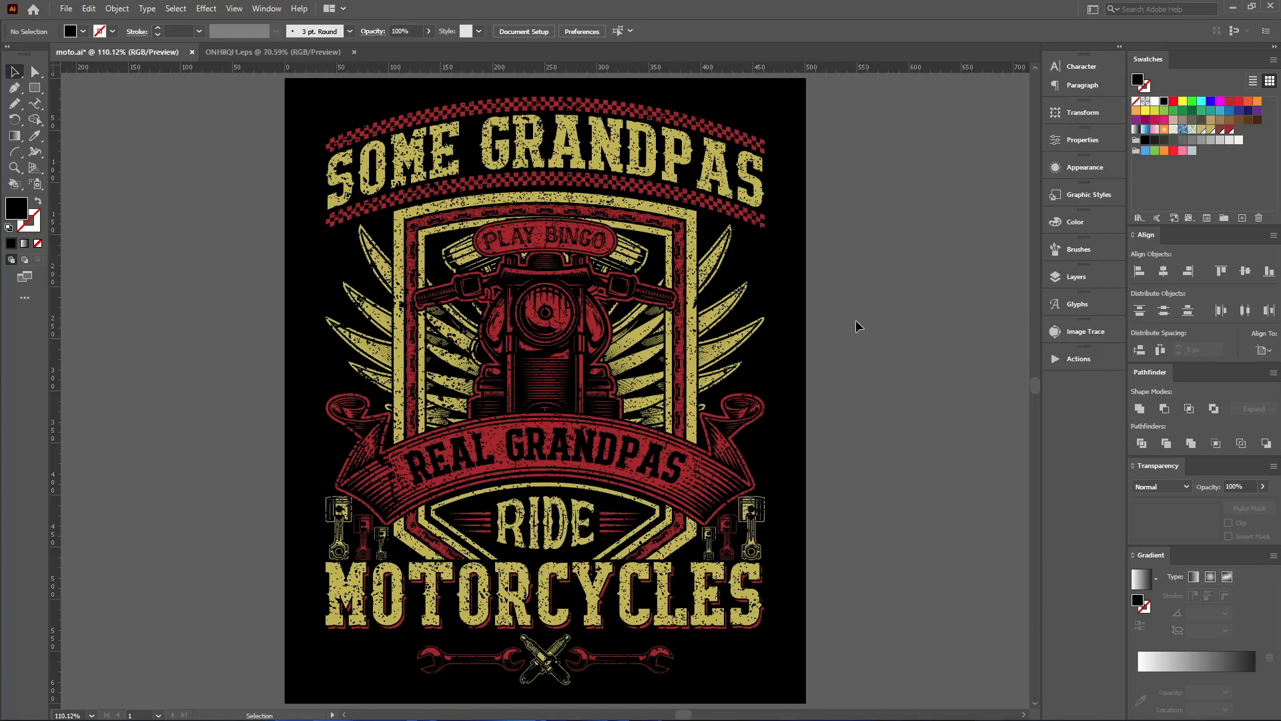
Divide the PLAY BINGO badge copy against its white backing rectangle and delete the outer white area
scroll(570, 240, "up", 5)
scroll(570, 244, "down", 2)
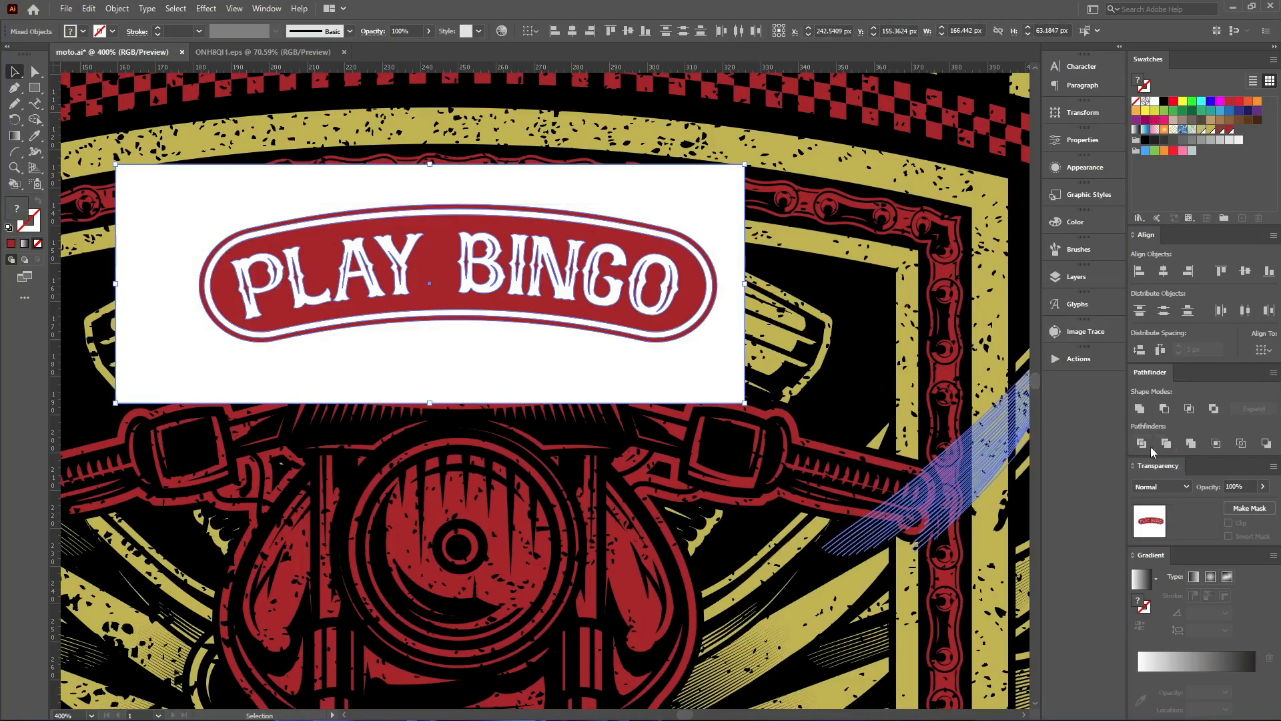
left_click(1142, 443)
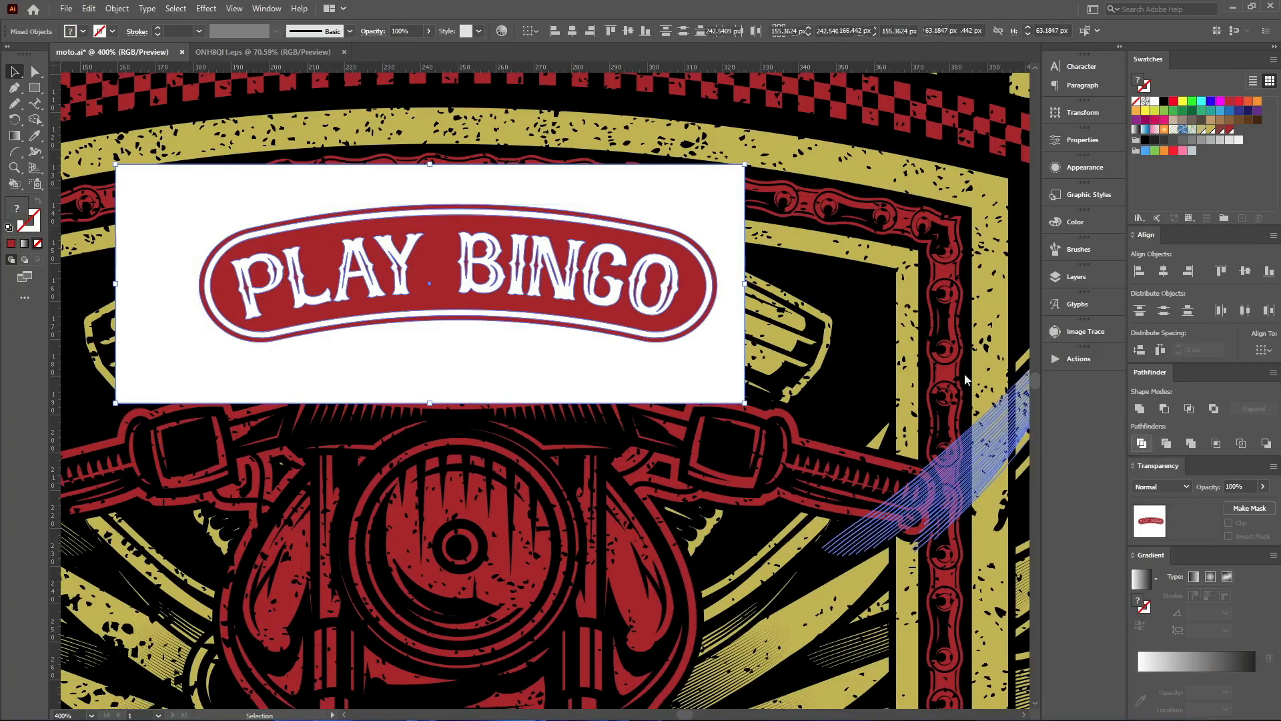
double_click(730, 215)
left_click(675, 209)
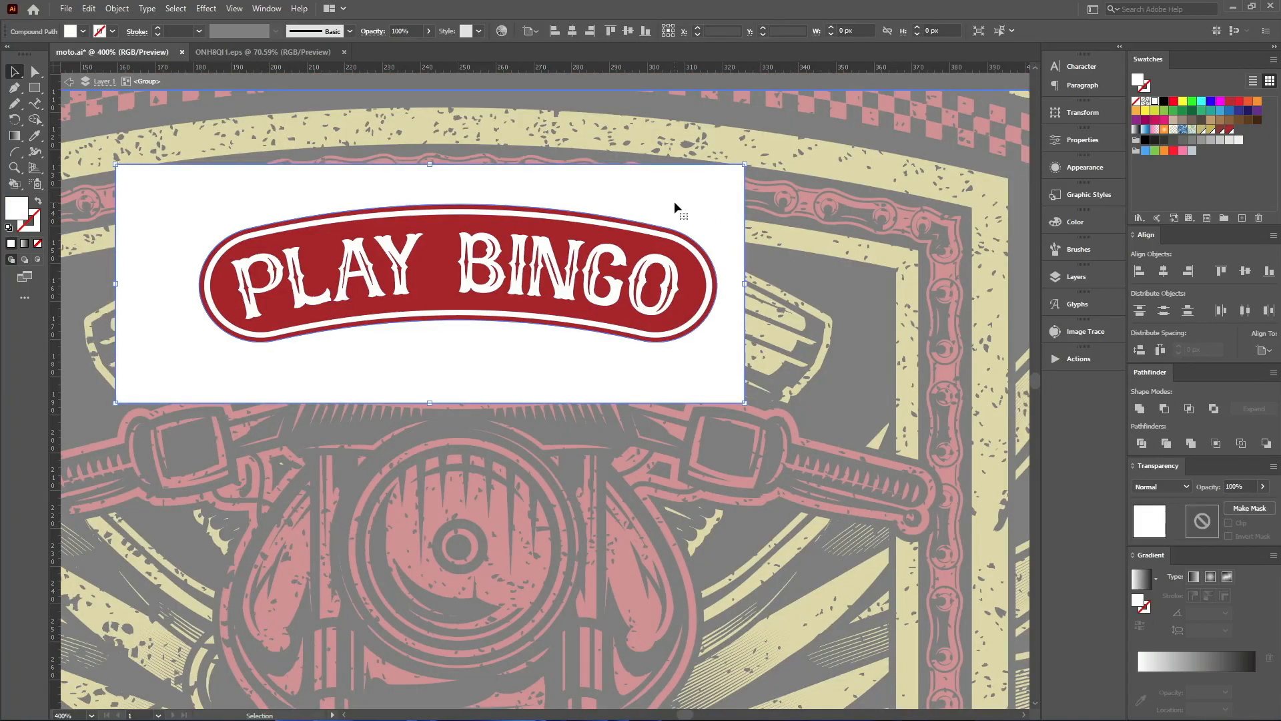
key("Delete")
Delete the divided copy's red pieces and white border ring, keeping only the white PLAY BINGO letters
key("y")
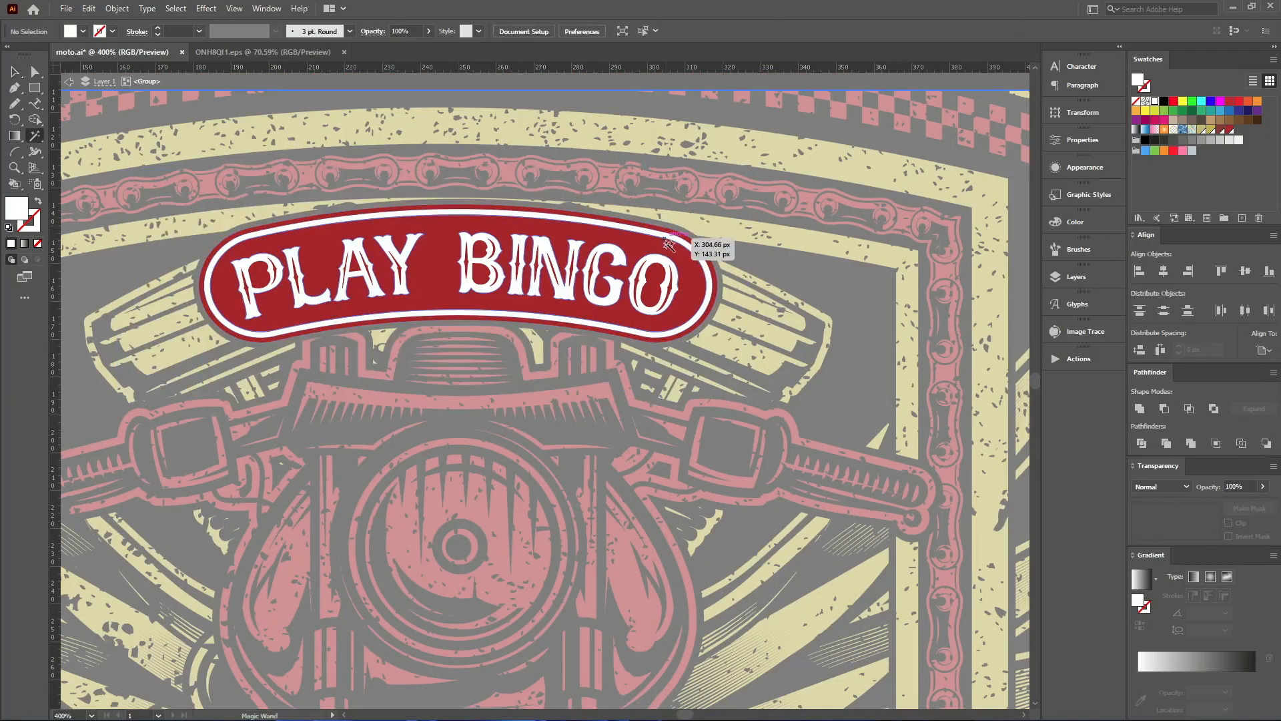
left_click(670, 247)
key("Delete")
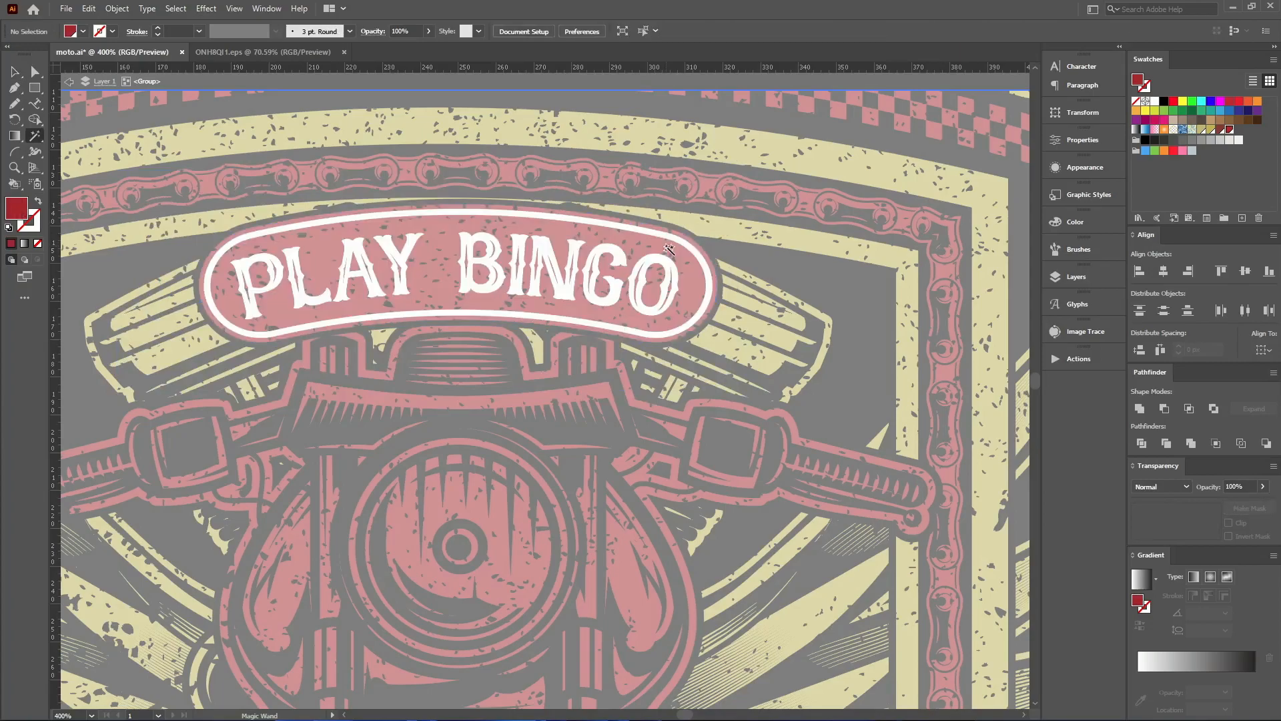
key("a")
left_click(644, 229)
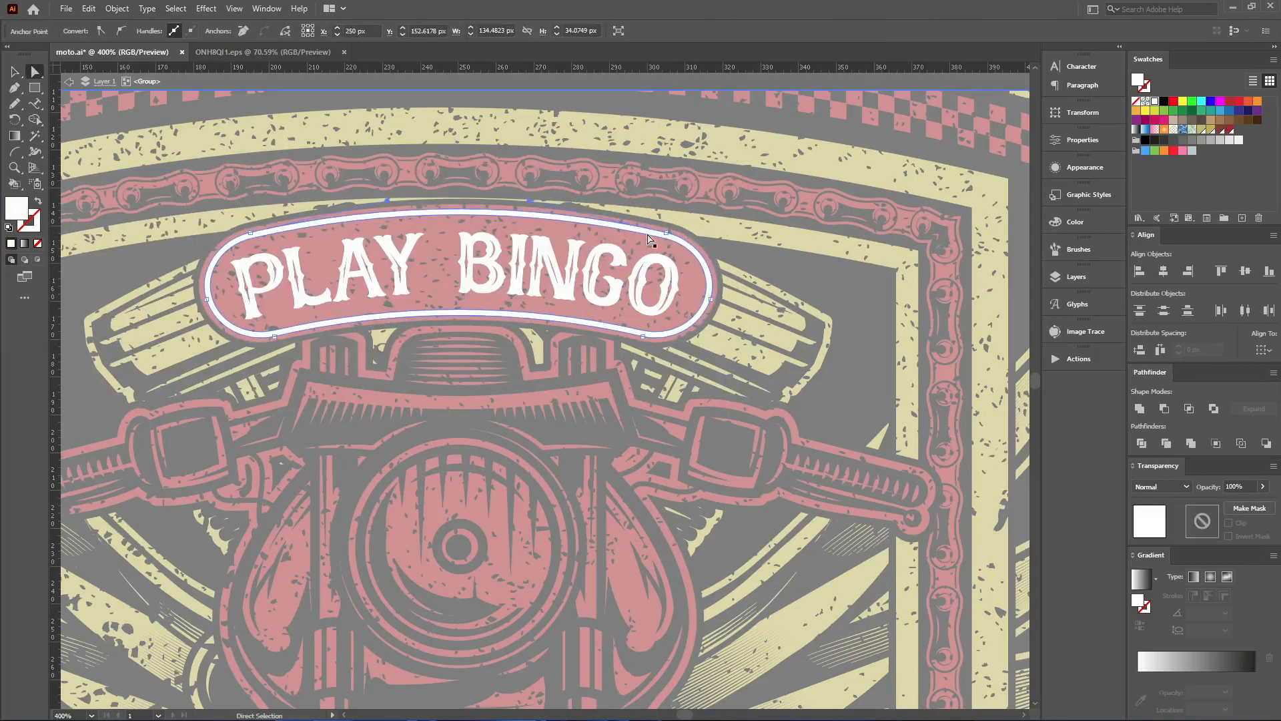
key("Delete")
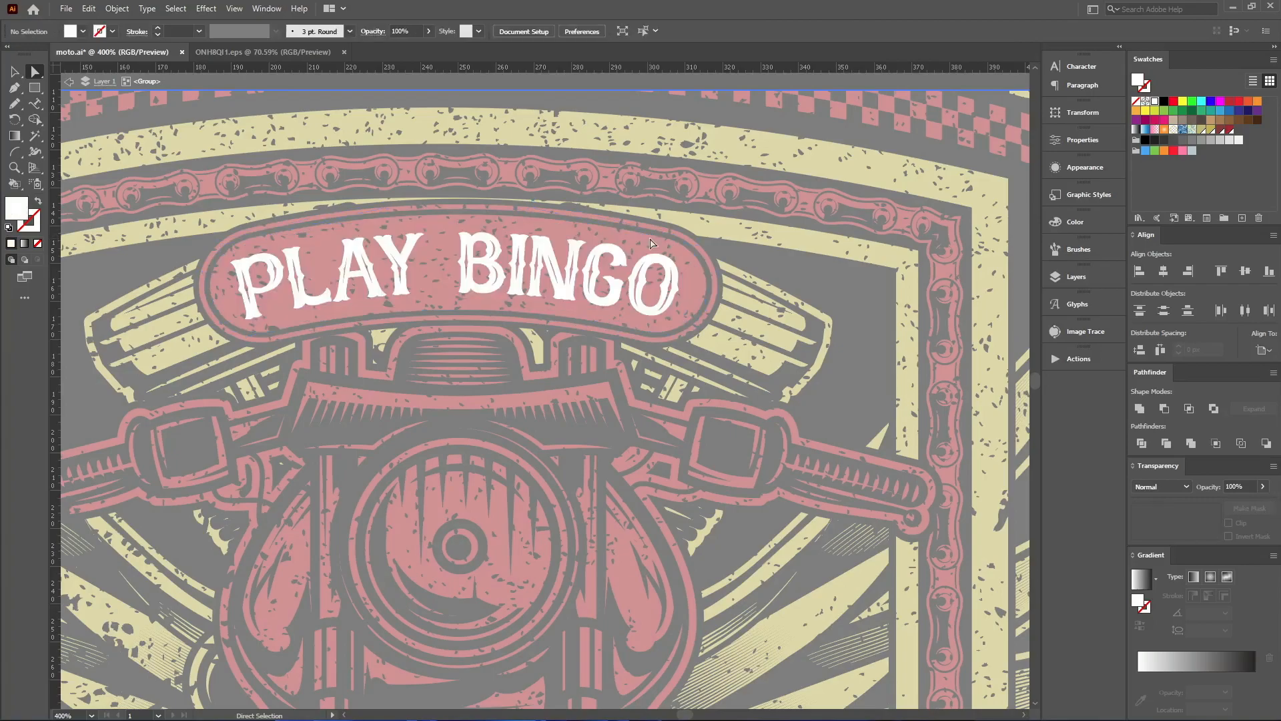
Leave isolation and fill the PLAY BINGO letters with the design's gold swatch
key("Escape")
key("v")
left_click(604, 251)
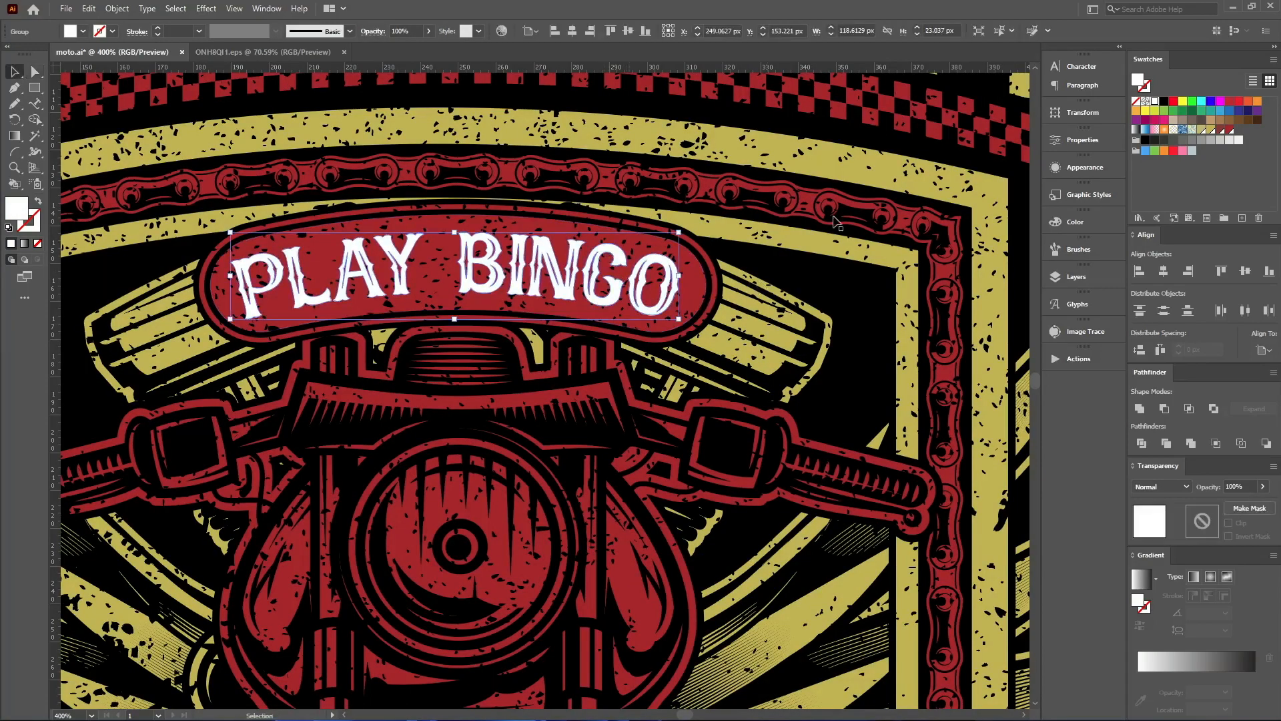
left_click(1216, 131)
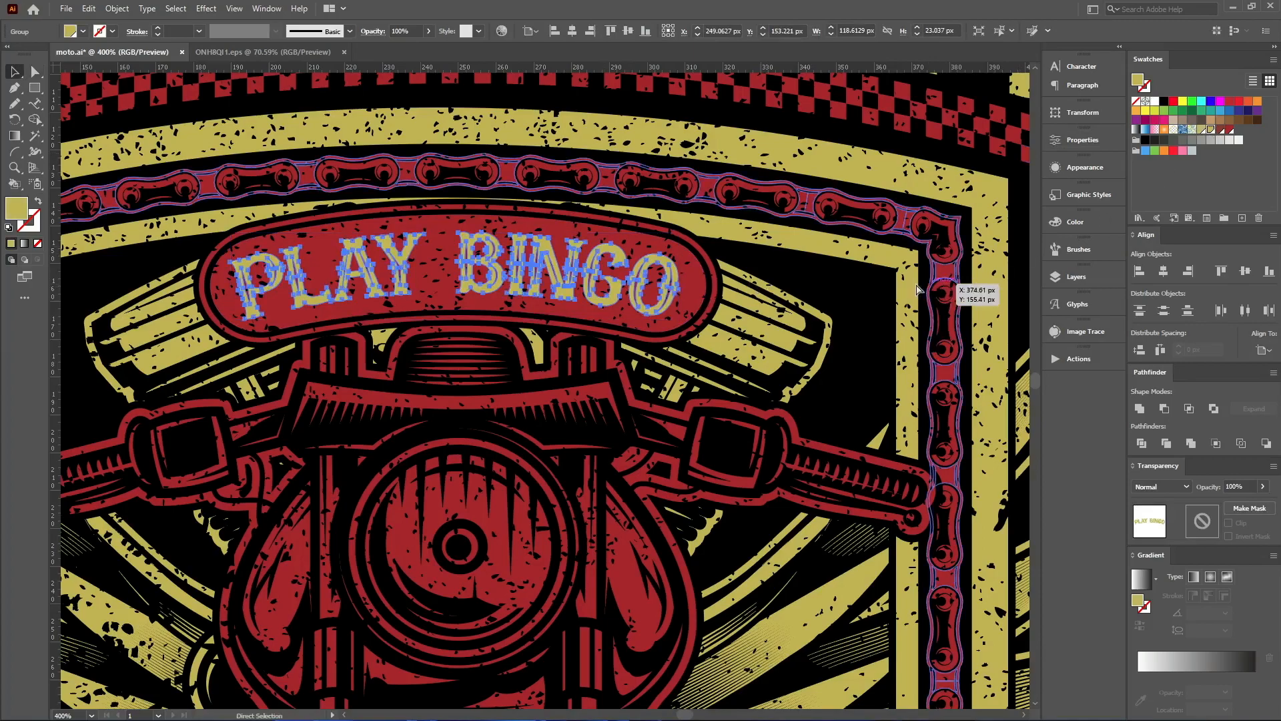
Move the gold PLAY BINGO letters into the masked design group at the same position and leave isolation
double_click(677, 295)
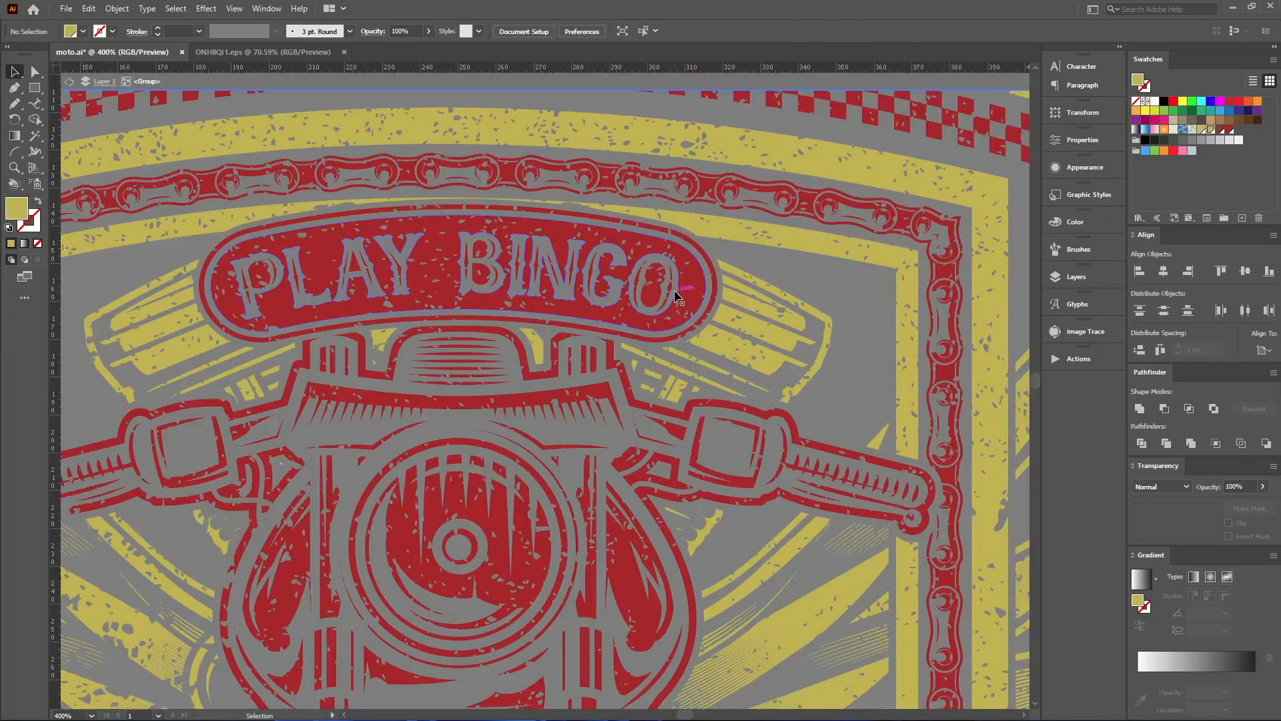
left_click(675, 293)
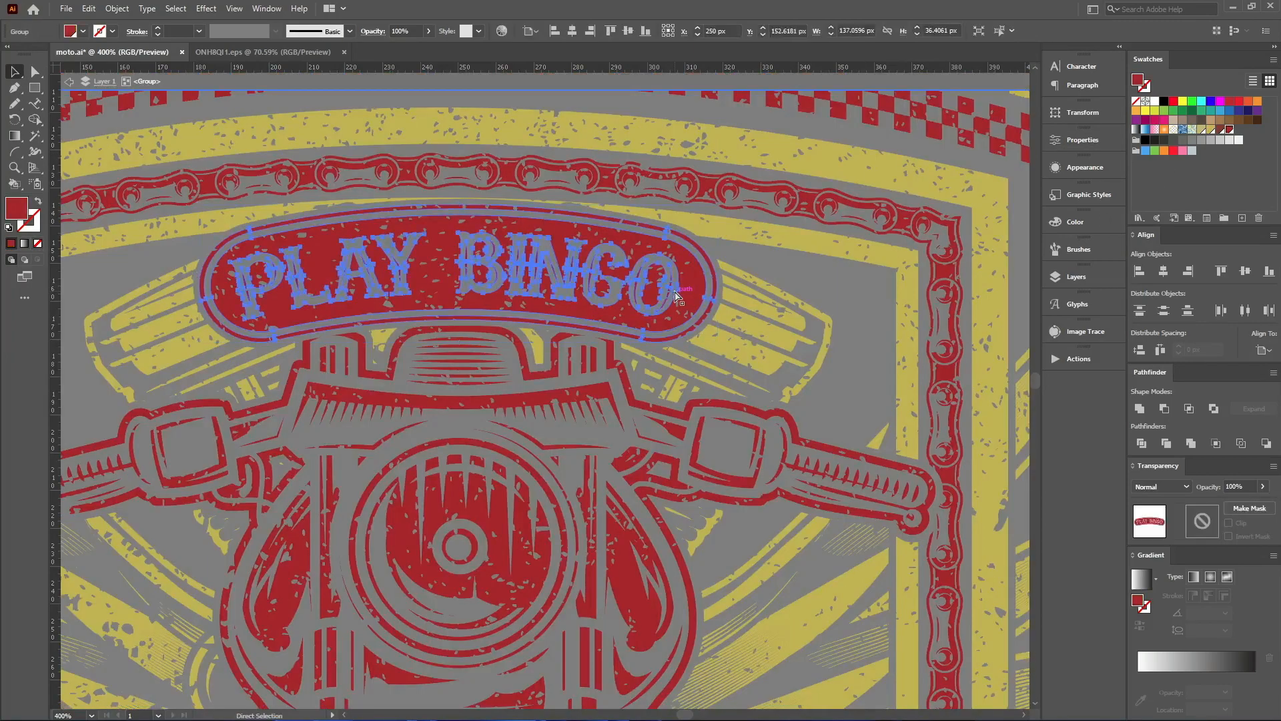
left_click(806, 283)
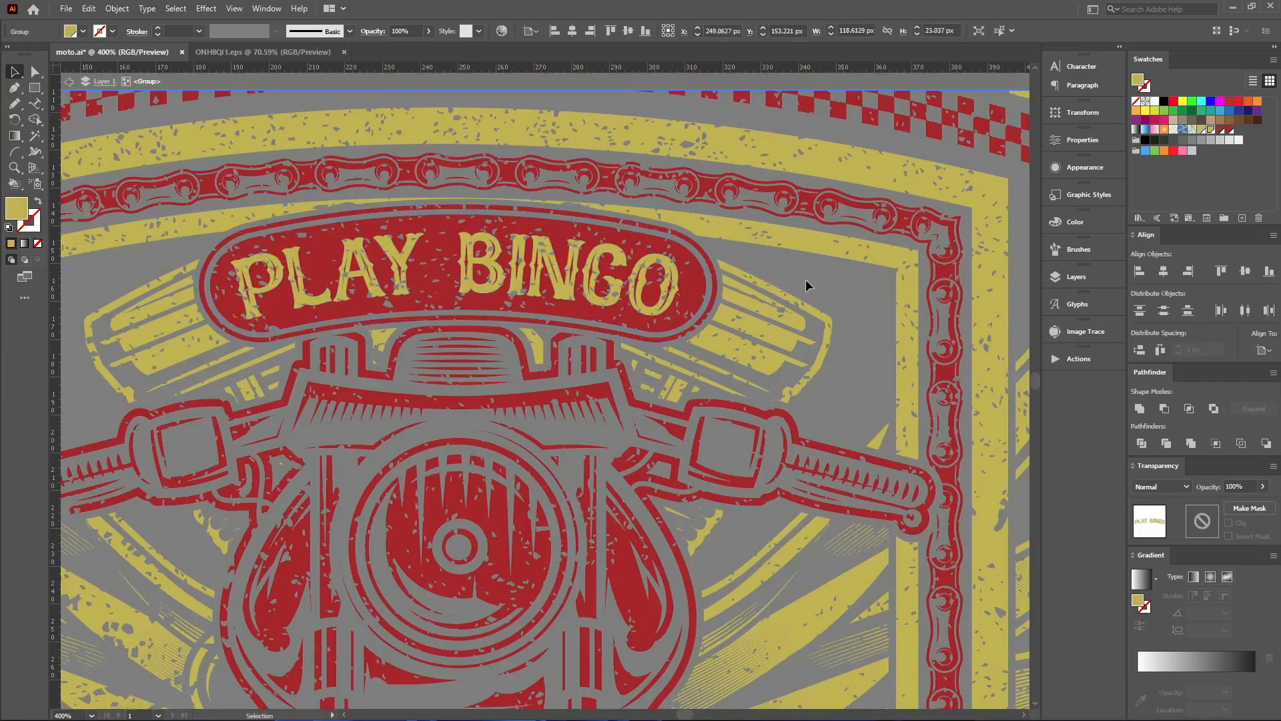
double_click(807, 281)
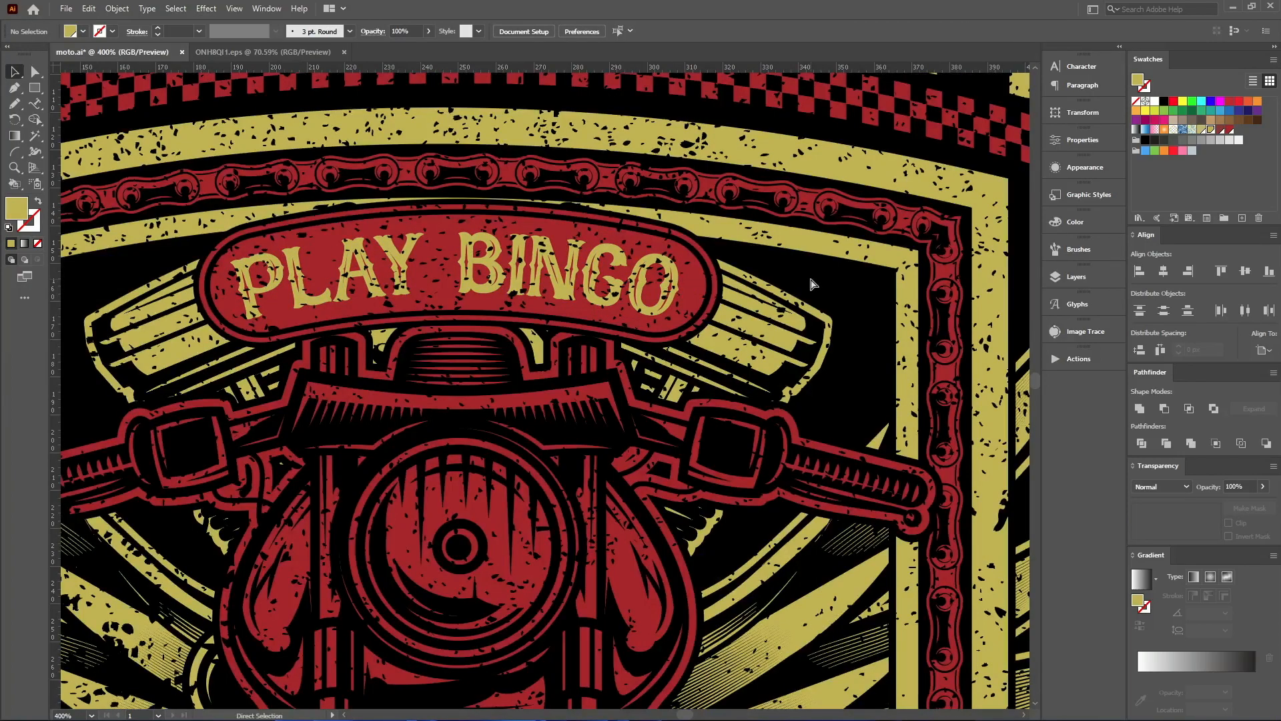
key("ctrl+0")
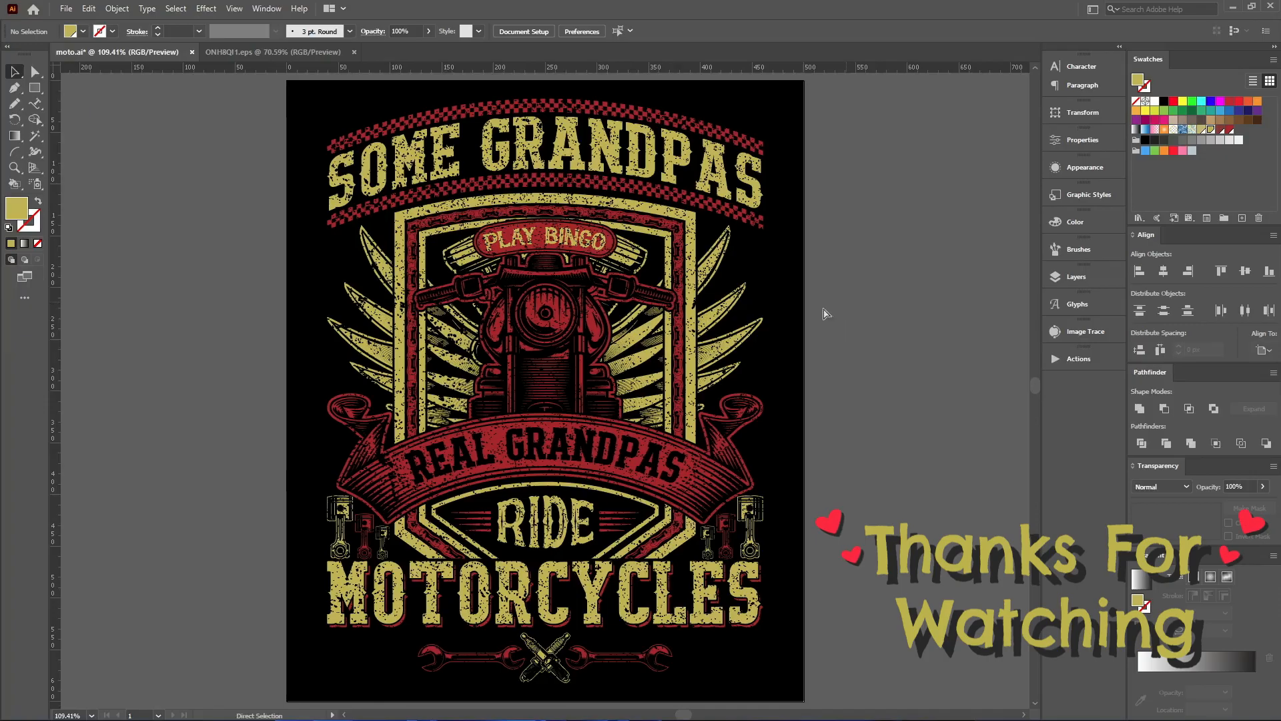